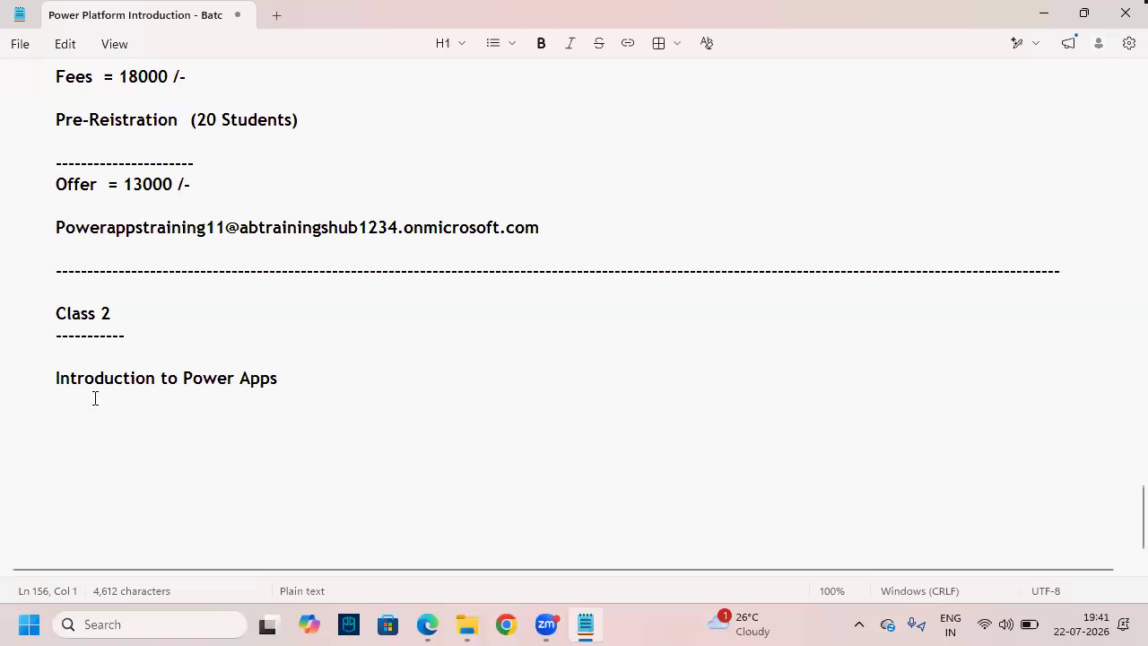
# - Highlight 'Power Apps' in the notes, then bring up the architecture PDF and circle Data Sources
pyautogui.moveTo(284, 384); pyautogui.dragTo(183, 382)
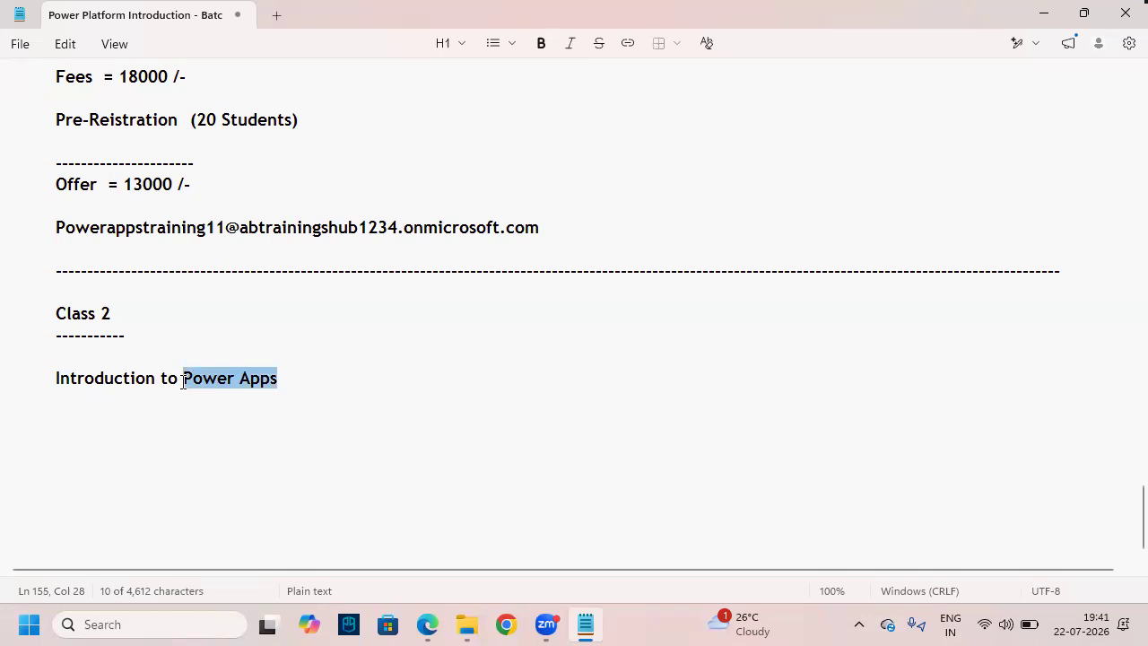
pyautogui.click(295, 380)
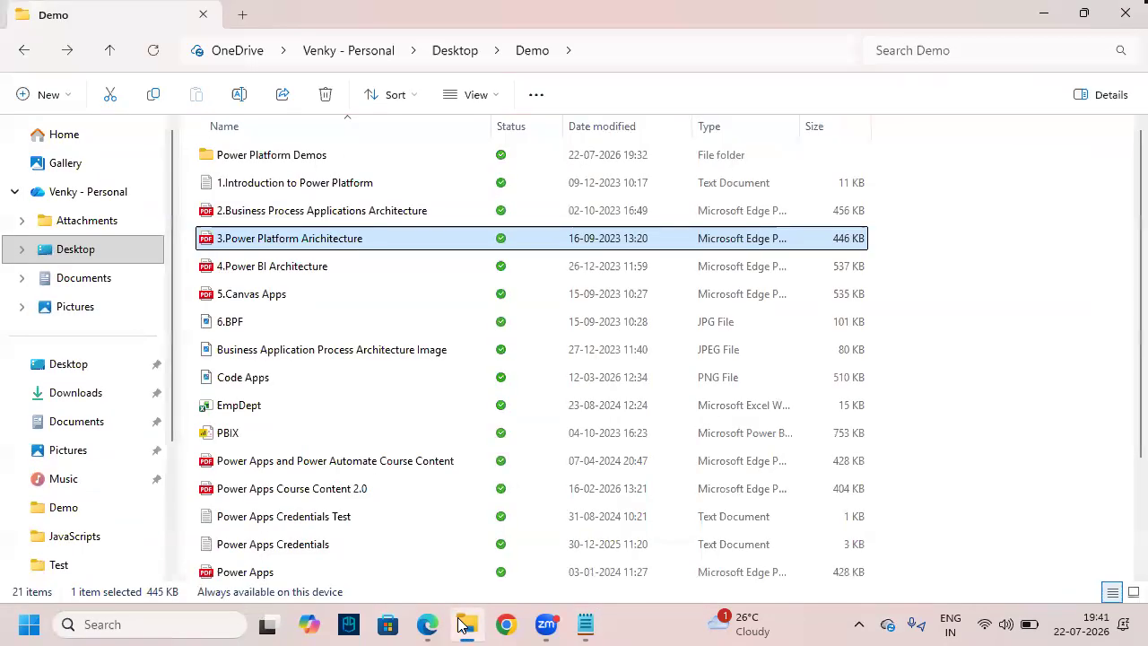
pyautogui.click(427, 624)
pyautogui.moveTo(556, 357)
pyautogui.mouseDown()
pyautogui.moveTo(626, 348)
pyautogui.moveTo(535, 331)
pyautogui.mouseUp()
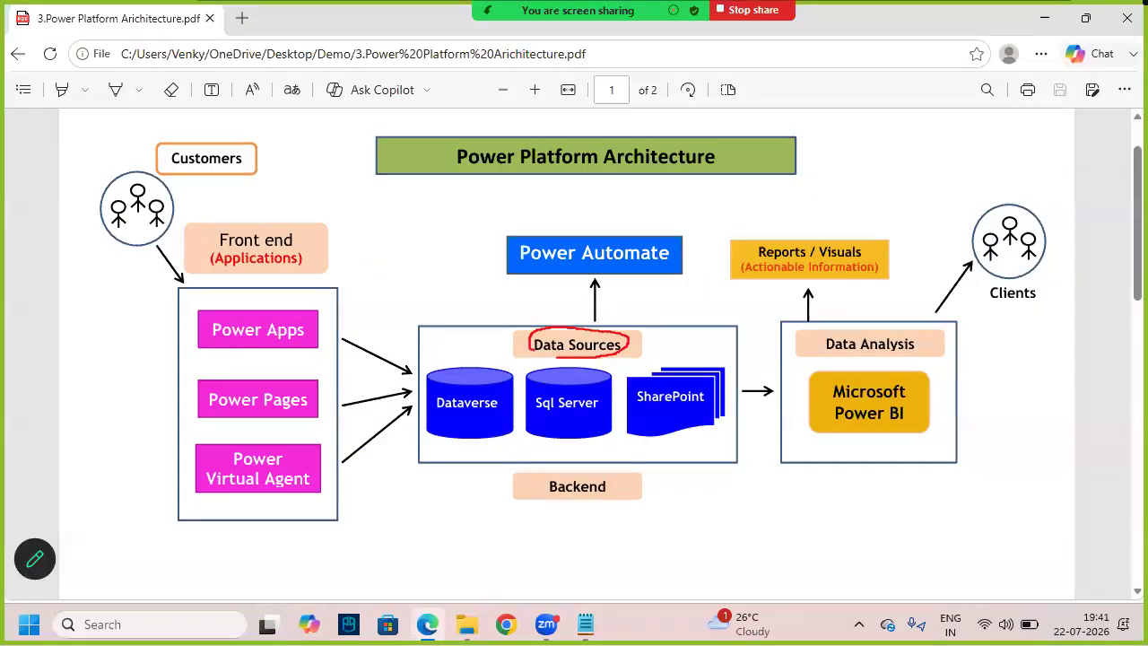
# - Ink-mark SharePoint and draw lines and an arrow linking it to Power Apps, then clear the ink
pyautogui.moveTo(704, 371)
pyautogui.mouseDown()
pyautogui.moveTo(679, 368)
pyautogui.moveTo(631, 418)
pyautogui.moveTo(689, 436)
pyautogui.moveTo(732, 389)
pyautogui.moveTo(709, 373)
pyautogui.mouseUp()
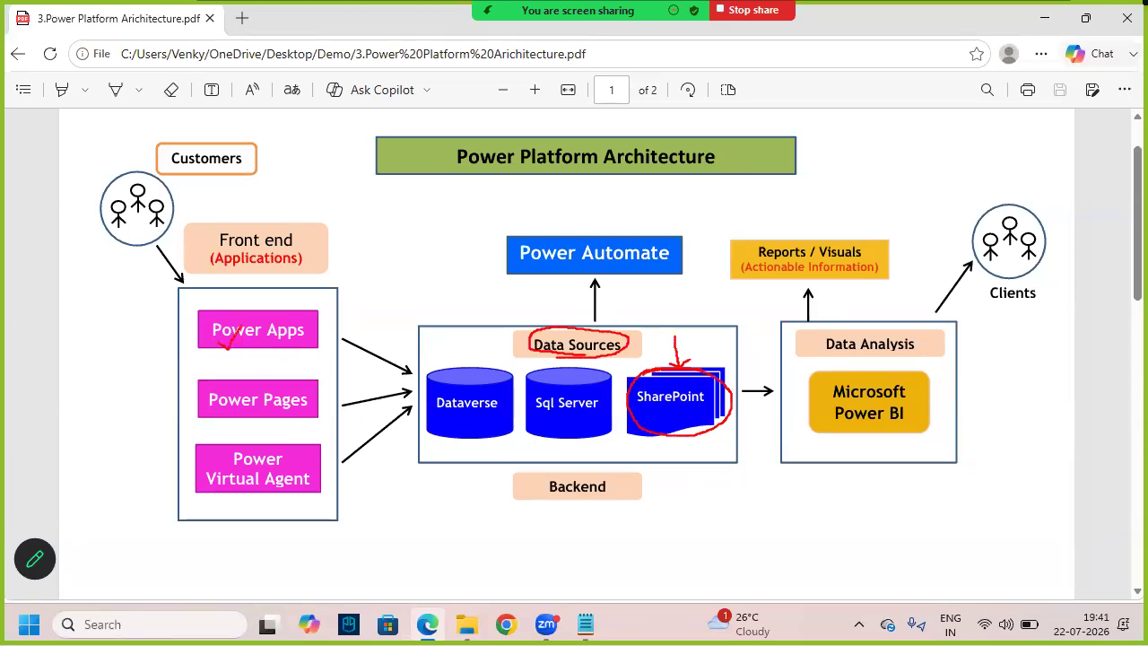
pyautogui.moveTo(279, 291)
pyautogui.mouseDown()
pyautogui.moveTo(507, 285)
pyautogui.moveTo(614, 368)
pyautogui.moveTo(635, 361)
pyautogui.moveTo(448, 538)
pyautogui.moveTo(240, 350)
pyautogui.moveTo(262, 365)
pyautogui.mouseUp()
pyautogui.moveTo(79, 332)
pyautogui.mouseDown()
pyautogui.moveTo(93, 360)
pyautogui.moveTo(105, 339)
pyautogui.mouseUp()
pyautogui.moveTo(108, 341)
pyautogui.mouseDown()
pyautogui.moveTo(108, 353)
pyautogui.moveTo(138, 314)
pyautogui.moveTo(169, 348)
pyautogui.mouseUp()
pyautogui.moveTo(4, 425); pyautogui.dragTo(267, 300)
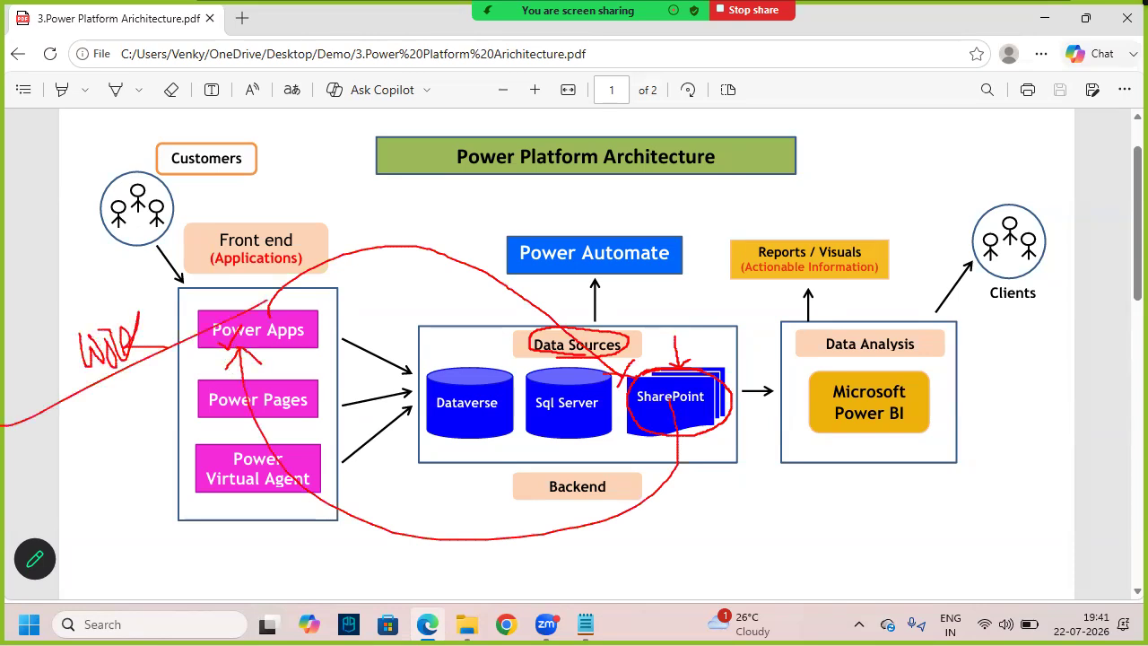
pyautogui.press('Escape')
# - Add an indented 'SharePoint' heading underlined with dashes below the Power Apps title
pyautogui.click(585, 624)
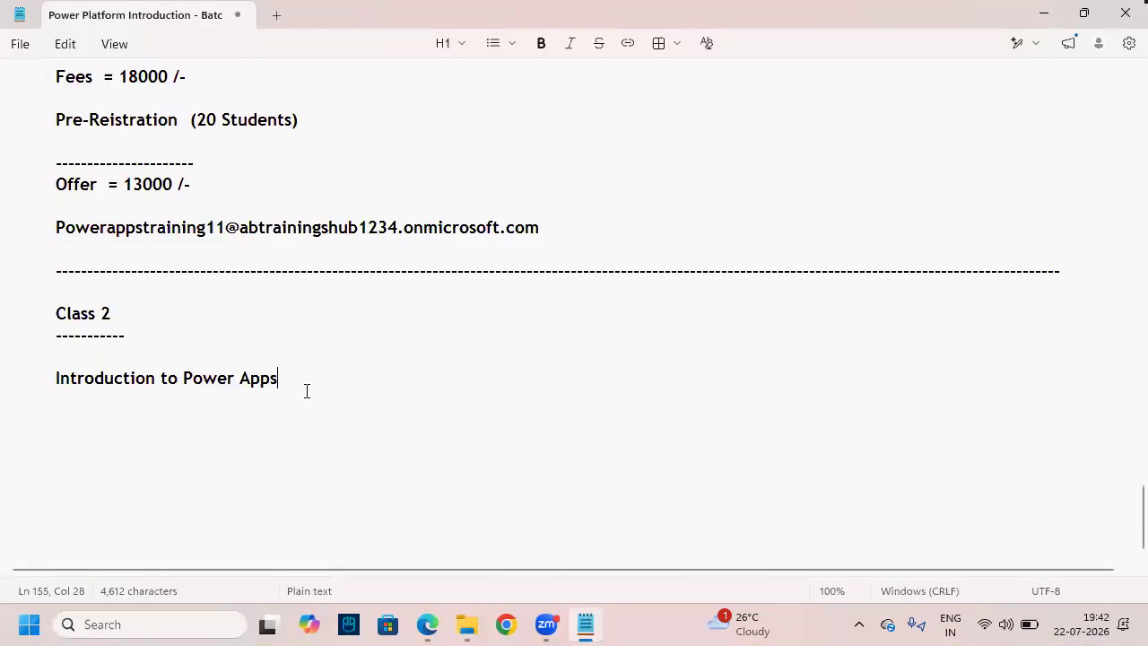
pyautogui.press('Return')
pyautogui.press('Return')
pyautogui.press('Tab')
pyautogui.press('Tab')
pyautogui.press('Tab')
pyautogui.press('Tab')
pyautogui.press('Tab')
pyautogui.press('Tab')
pyautogui.press('Tab')
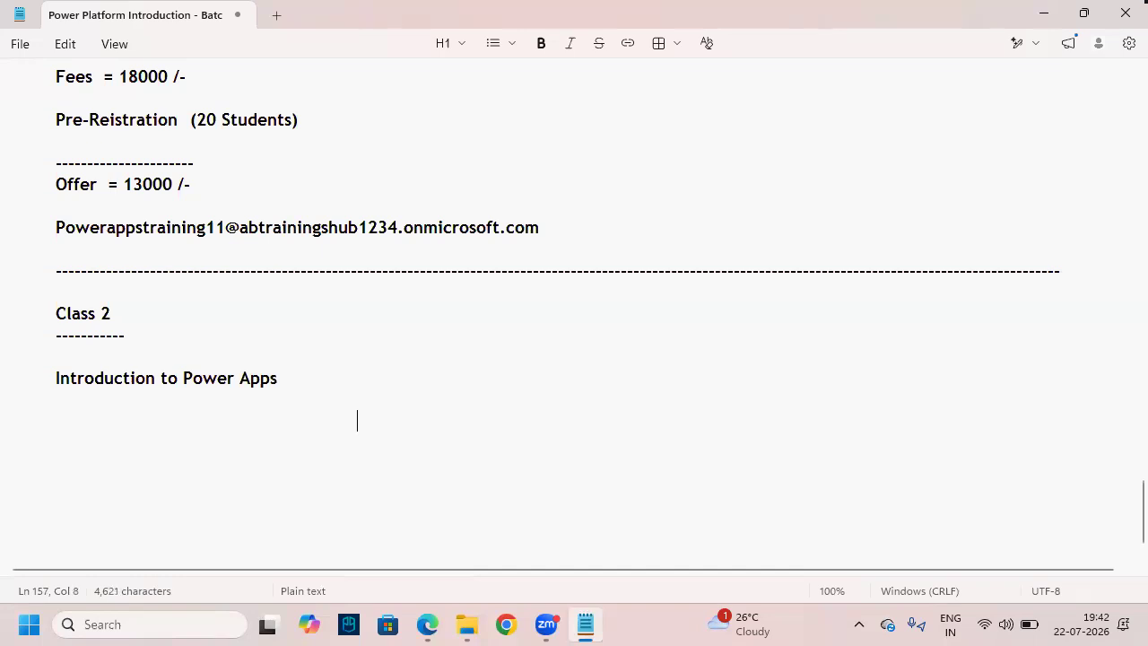
pyautogui.write('SharePoint')
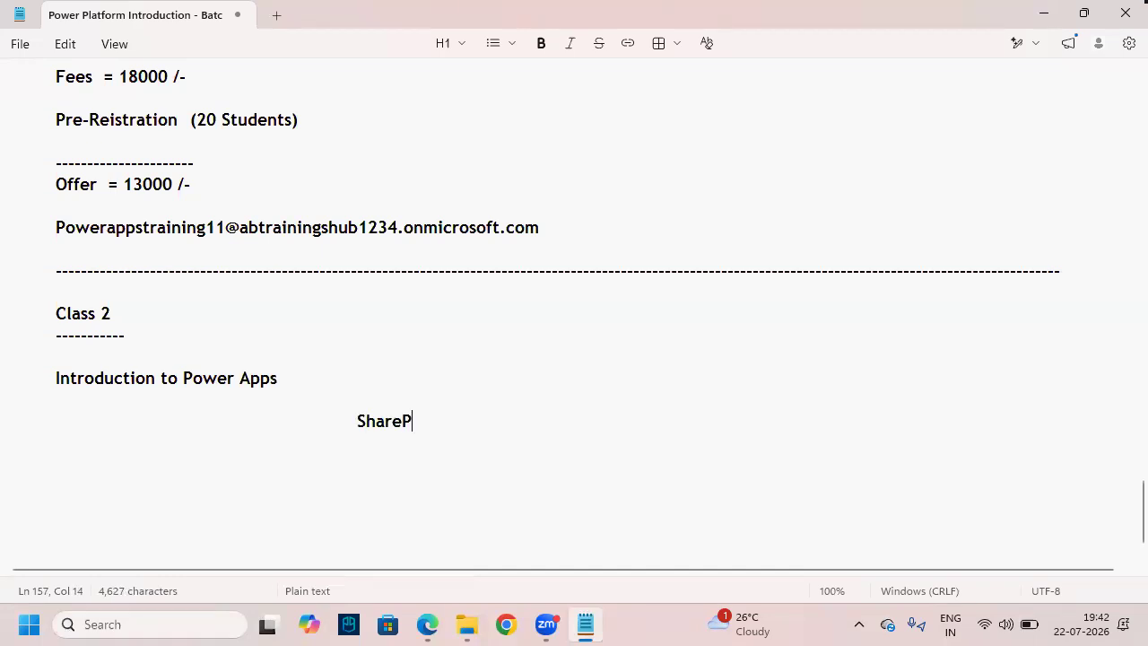
pyautogui.press('Return')
pyautogui.press('Tab')
pyautogui.press('Tab')
pyautogui.press('Tab')
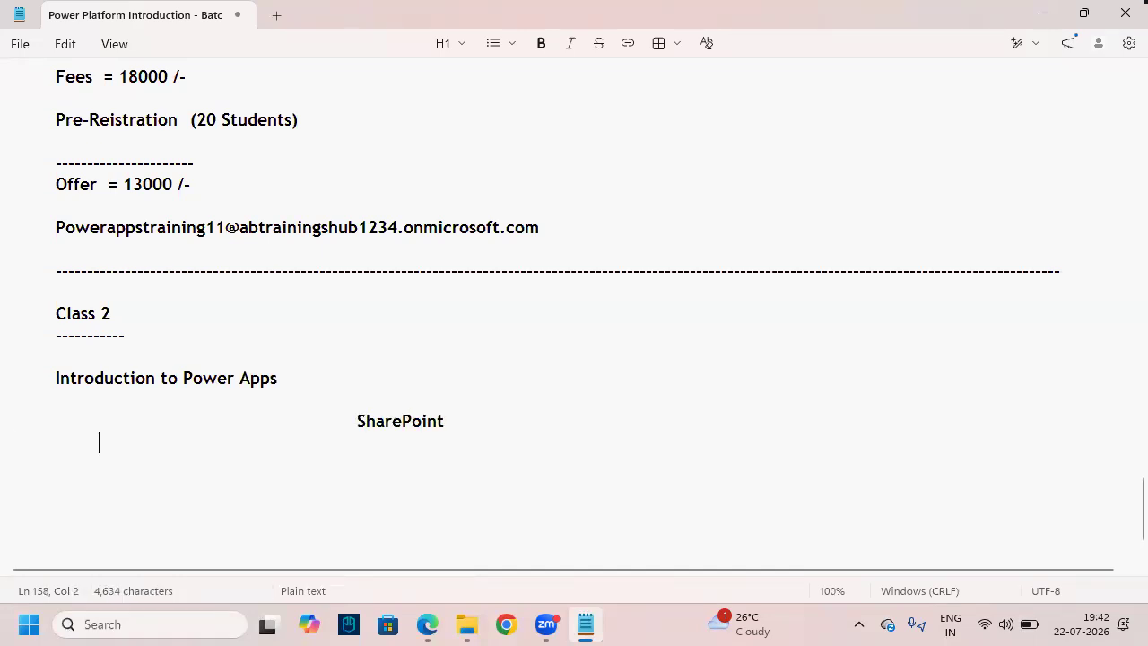
pyautogui.press('BackSpace')
pyautogui.press('BackSpace')
pyautogui.press('BackSpace')
pyautogui.press('BackSpace')
pyautogui.press('Return')
pyautogui.press('Tab')
pyautogui.press('Tab')
pyautogui.press('Tab')
pyautogui.press('Tab')
pyautogui.press('Tab')
pyautogui.press('Tab')
pyautogui.press('Tab')
pyautogui.write('-----------------')
pyautogui.press('Return')
pyautogui.press('Tab')
# - Type the definition: SharePoint stores and manages business data as Lists and Documents at one Place
pyautogui.write('SharePoint is ')
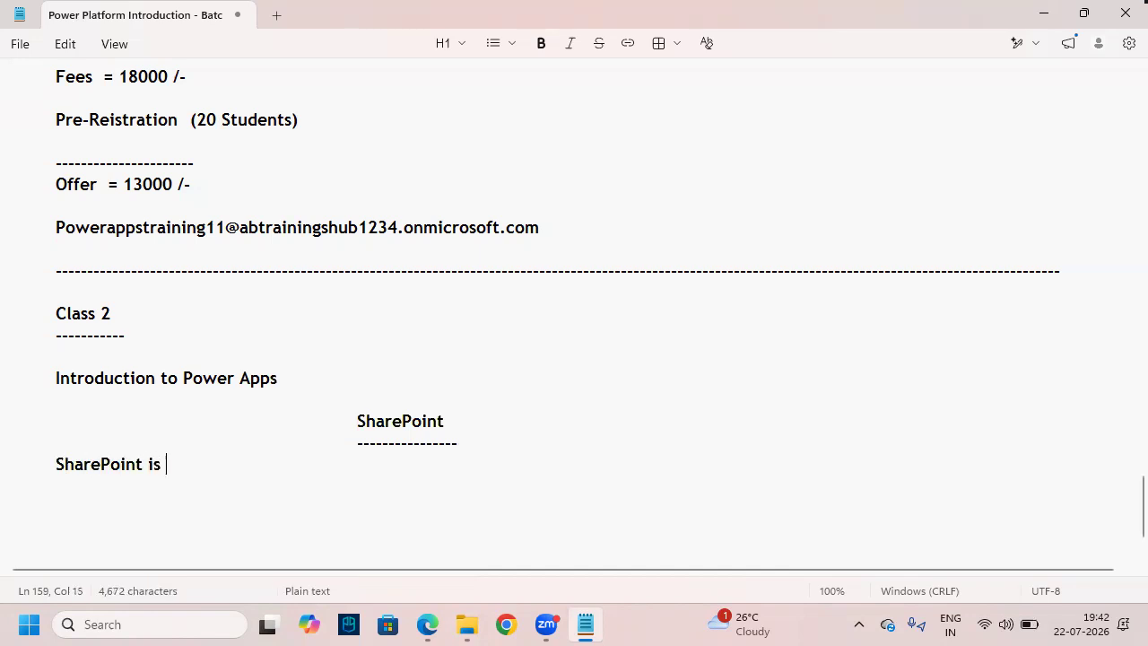
pyautogui.write('Cloud ba')
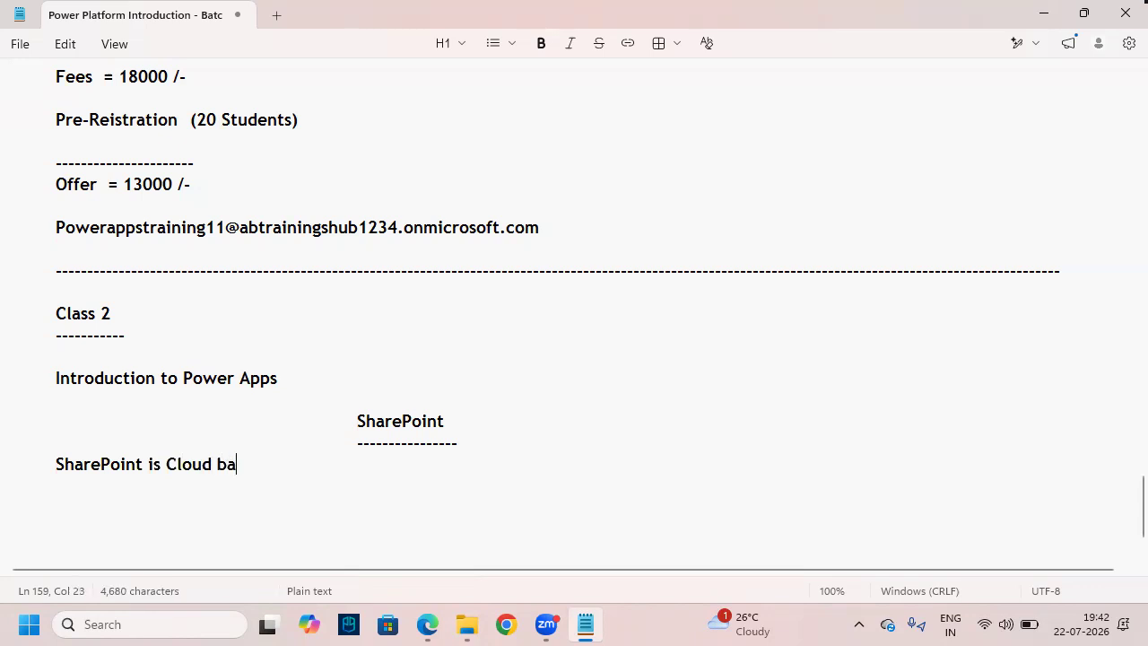
pyautogui.write('sed Data Sources Software which is used to Store and Manage the Organizational')
pyautogui.press('Return')
pyautogui.write('Business Data in the form of List')
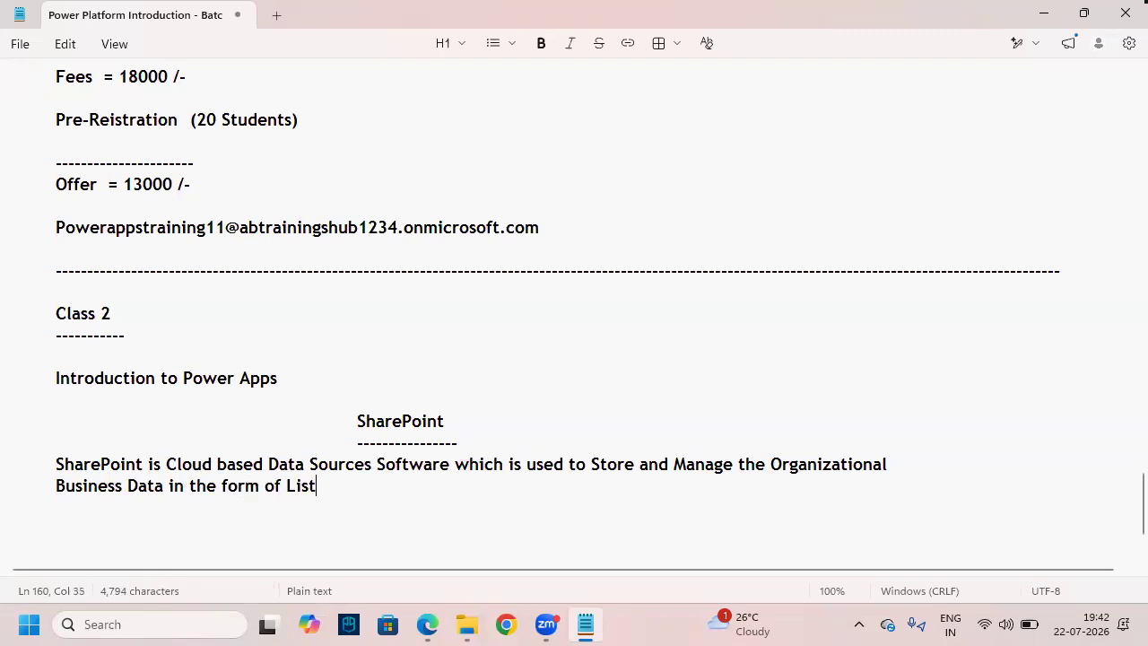
pyautogui.write(', Documne')
pyautogui.press('BackSpace')
pyautogui.press('BackSpace')
pyautogui.press('BackSpace')
pyautogui.press('BackSpace')
pyautogui.press('BackSpace')
pyautogui.press('BackSpace')
pyautogui.write('ocume')
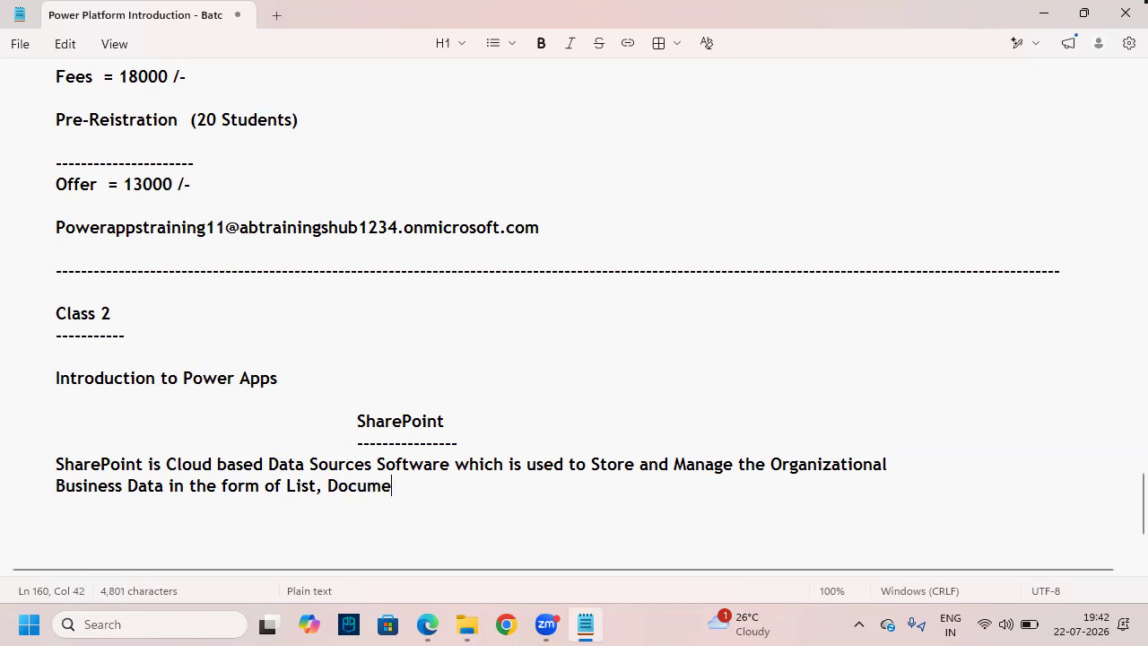
pyautogui.write('nts at one')
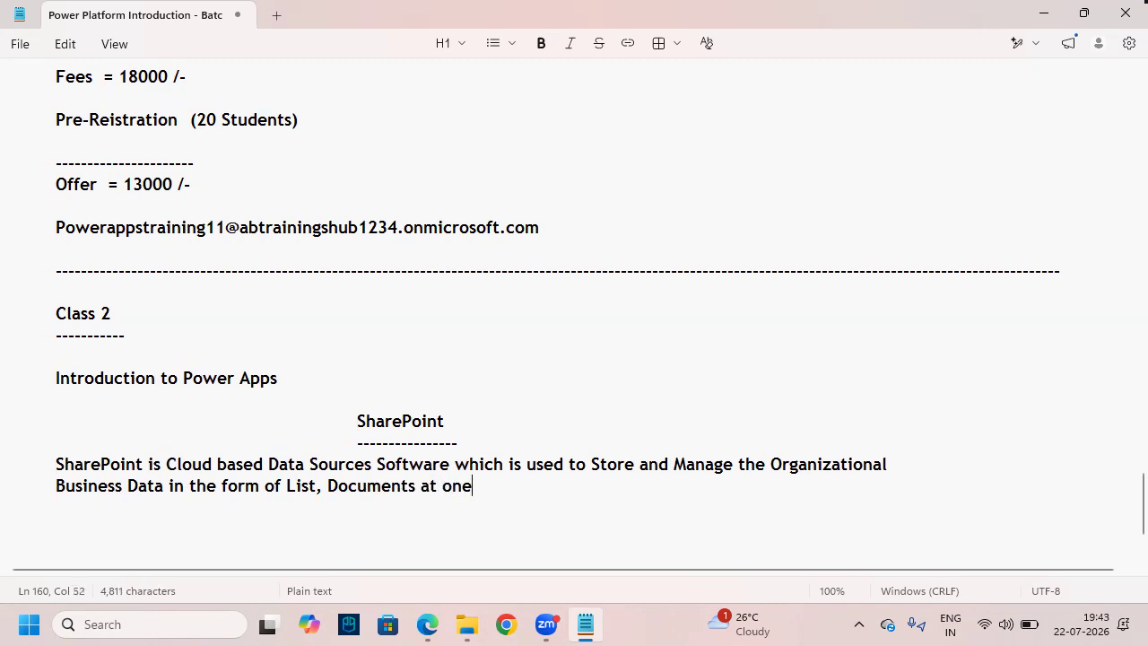
pyautogui.write(' Place')
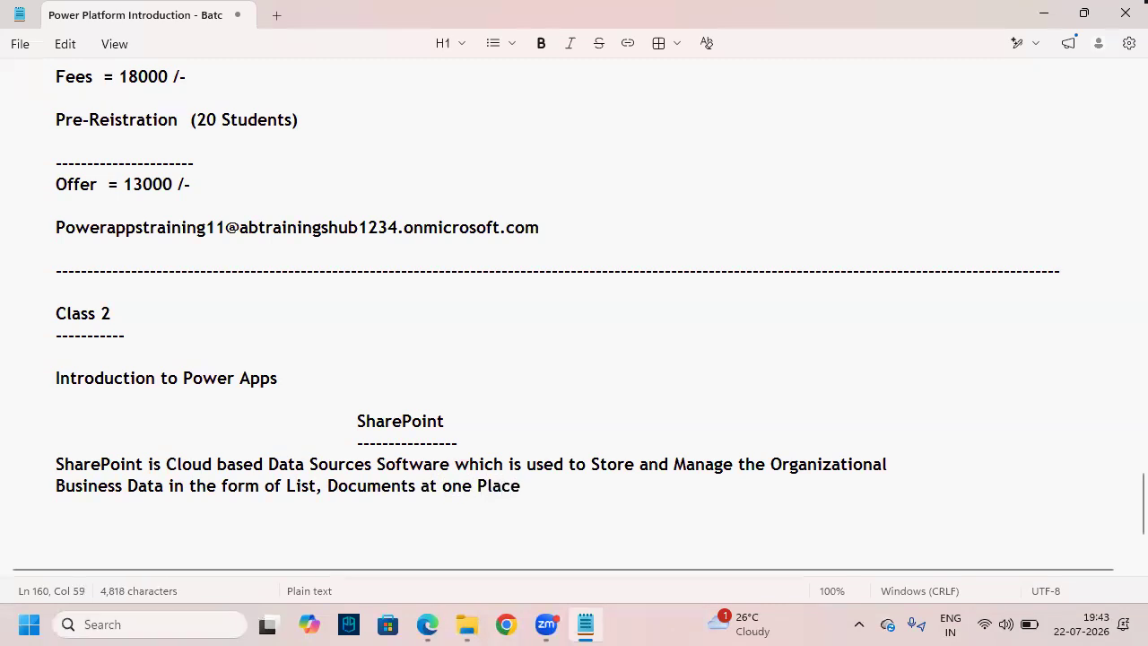
pyautogui.press('BackSpace')
pyautogui.press('BackSpace')
pyautogui.write('ce.')
# - Highlight 'Store and Manage', 'Organizational' and 'Business Data' in the SharePoint definition
pyautogui.scroll(-1, 381, 481)
pyautogui.moveTo(270, 403); pyautogui.dragTo(375, 401)
pyautogui.moveTo(593, 401); pyautogui.dragTo(736, 401)
pyautogui.doubleClick(831, 404)
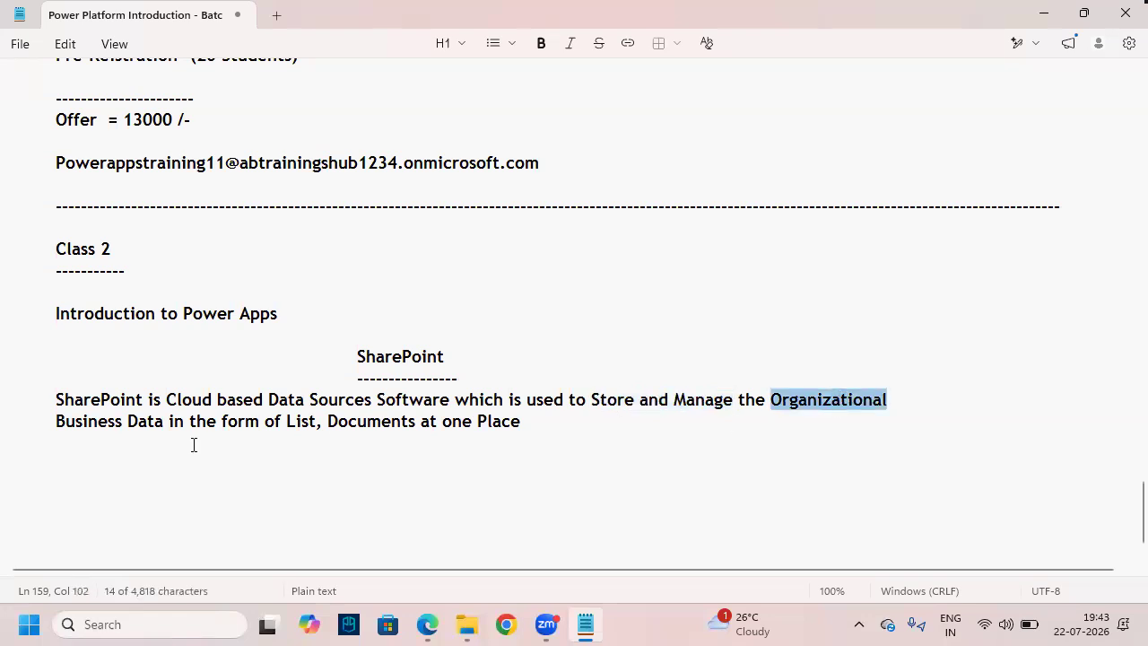
pyautogui.moveTo(56, 422); pyautogui.dragTo(151, 422)
# - Add '(Table)' after the word List and box it for emphasis
pyautogui.click(300, 421)
pyautogui.doubleClick(301, 422)
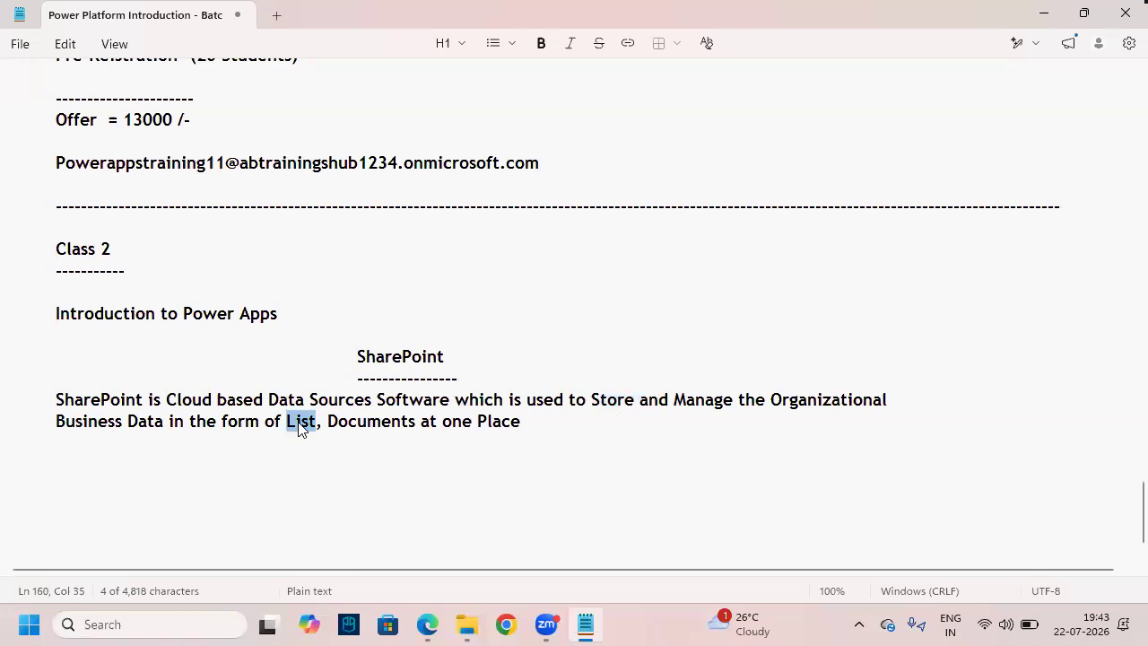
pyautogui.press('Right')
pyautogui.write('()')
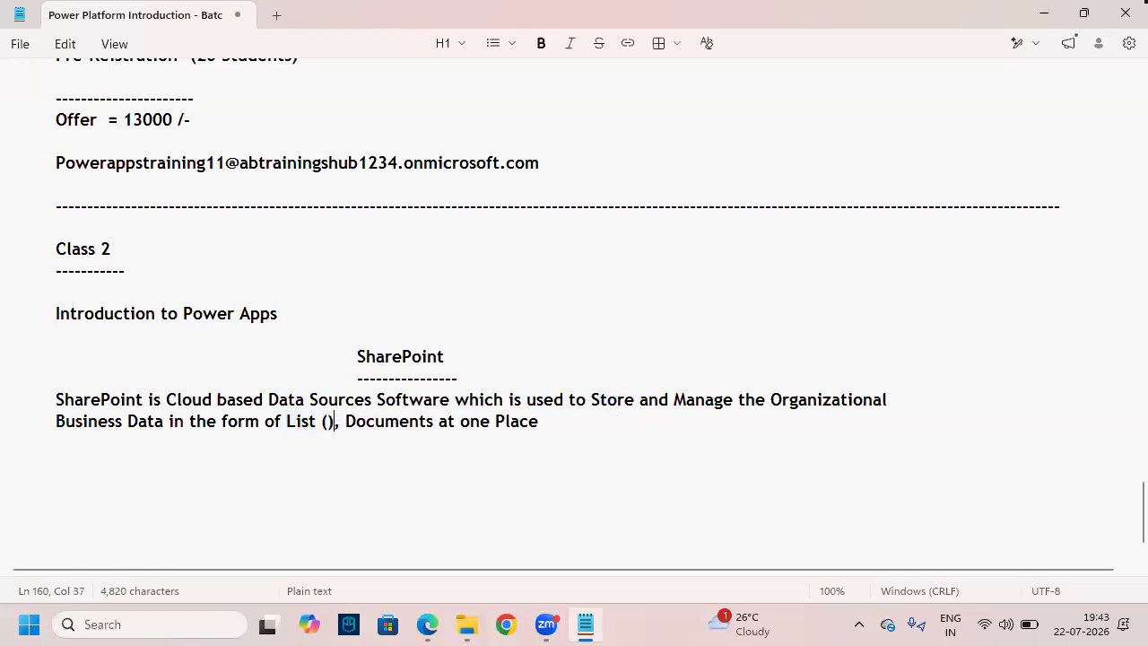
pyautogui.write('Table')
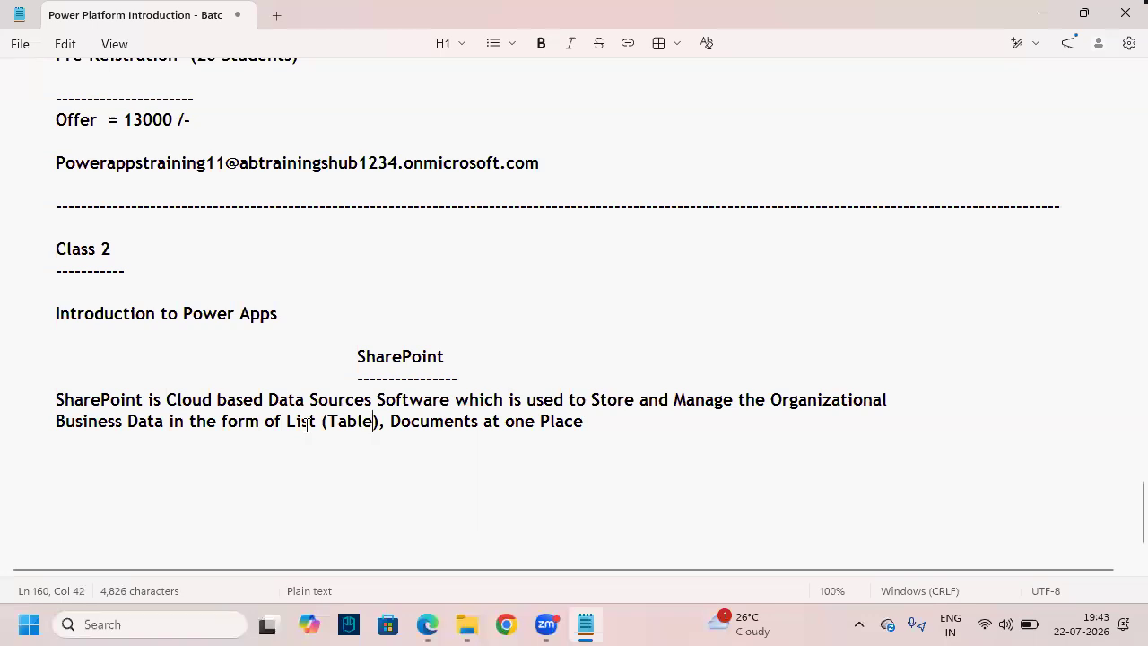
pyautogui.click(346, 422)
pyautogui.doubleClick(350, 423)
pyautogui.moveTo(325, 411)
pyautogui.mouseDown()
pyautogui.moveTo(380, 434)
pyautogui.moveTo(352, 359)
pyautogui.moveTo(303, 384)
pyautogui.mouseUp()
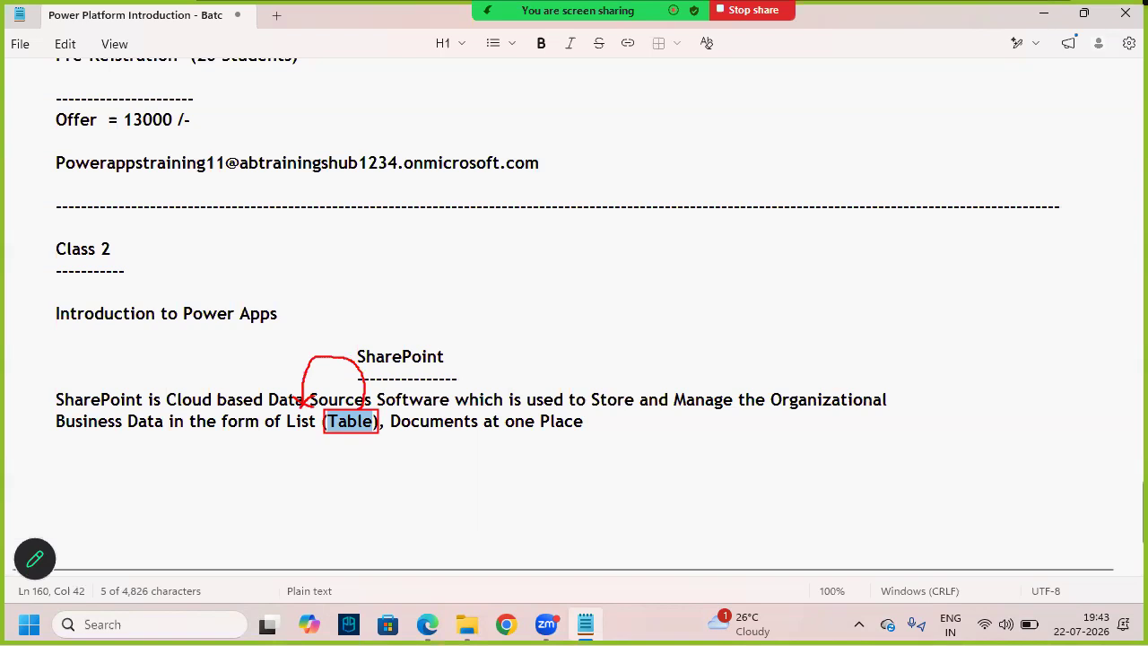
pyautogui.click(405, 463)
# - Change Documents to 'Documents Like (Word, Excel, CSV, PPT's,)' and leave the sentence ending 'at one Place'
pyautogui.click(418, 421)
pyautogui.doubleClick(406, 421)
pyautogui.press('Right')
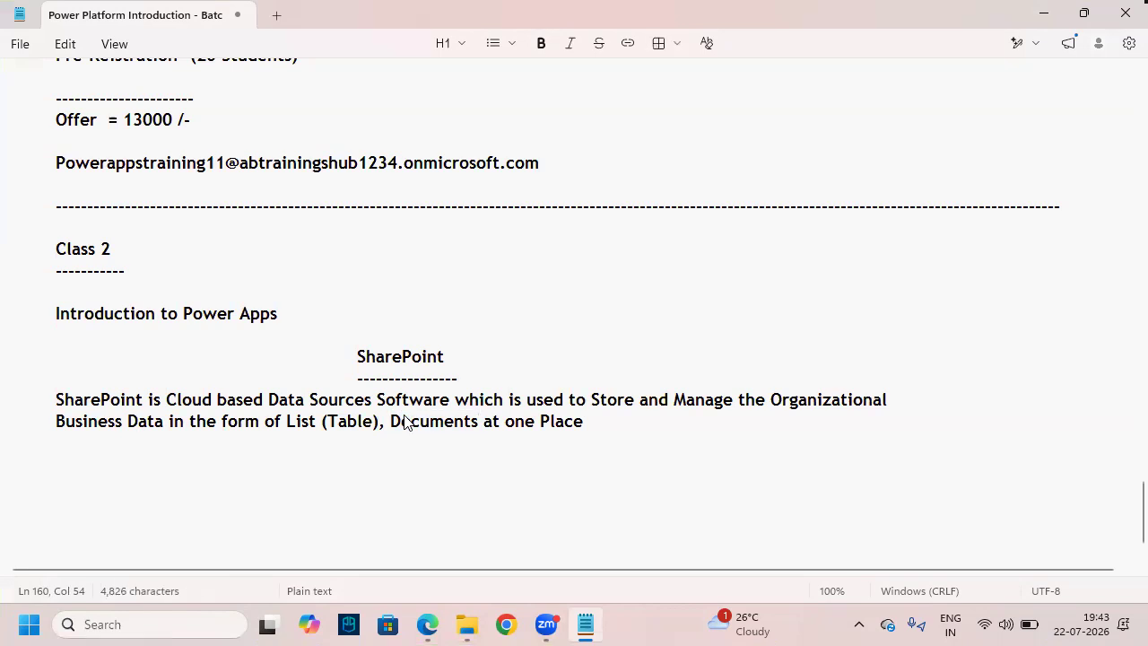
pyautogui.press('BackSpace')
pyautogui.press('BackSpace')
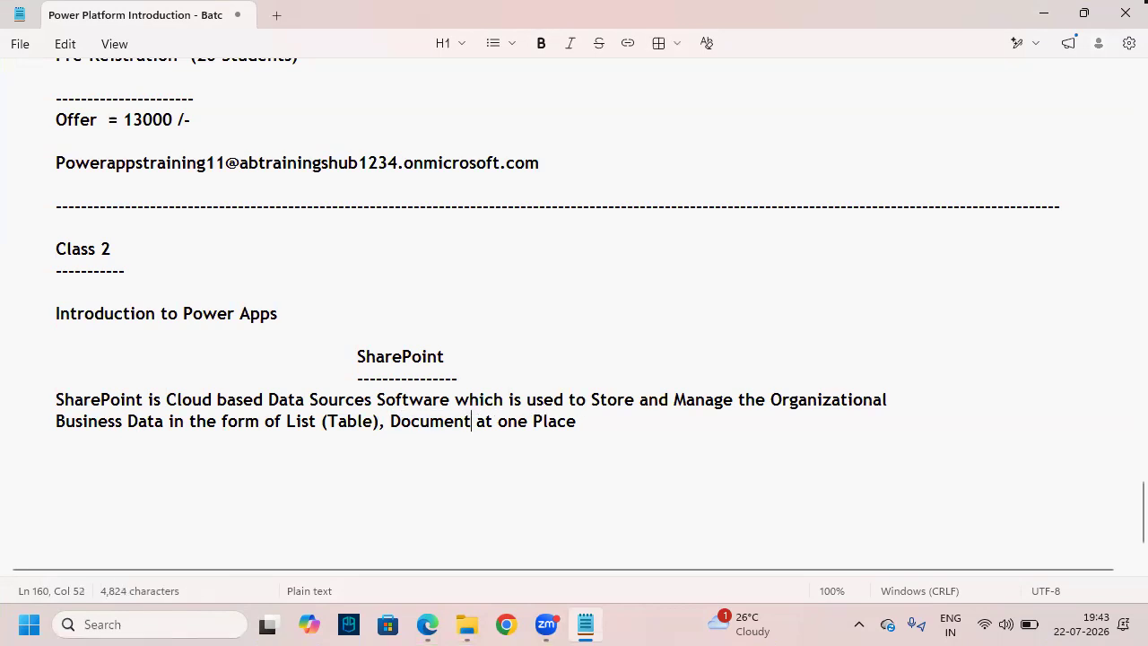
pyautogui.write('ts Like')
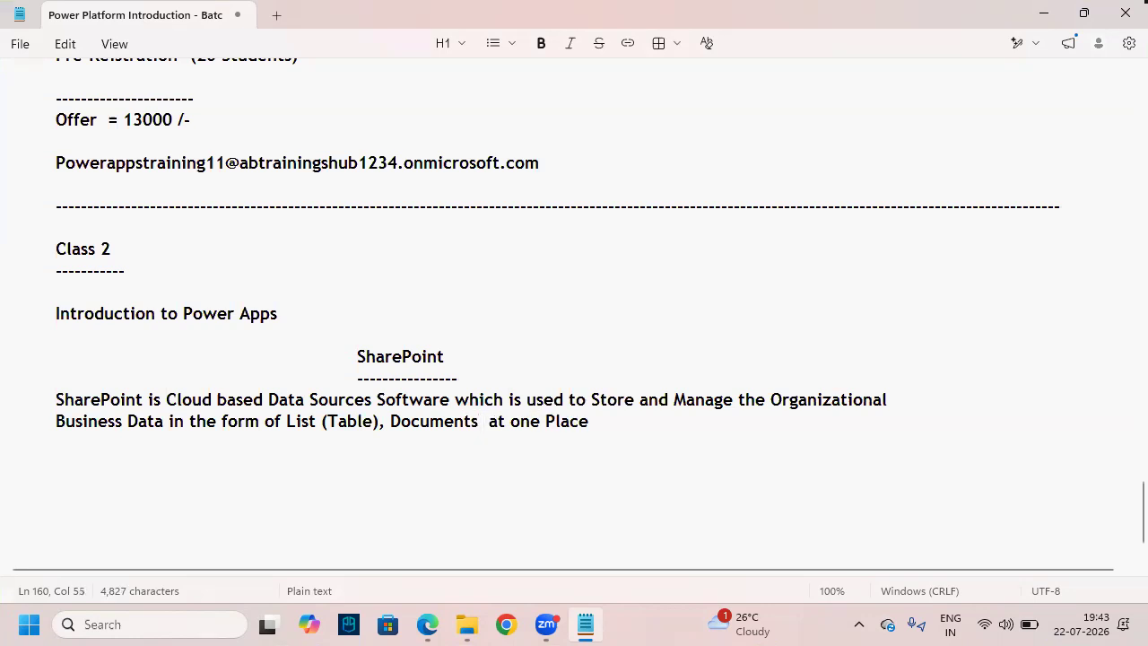
pyautogui.write(' ( )')
pyautogui.press('Left')
pyautogui.press('BackSpace')
pyautogui.write('Word,')
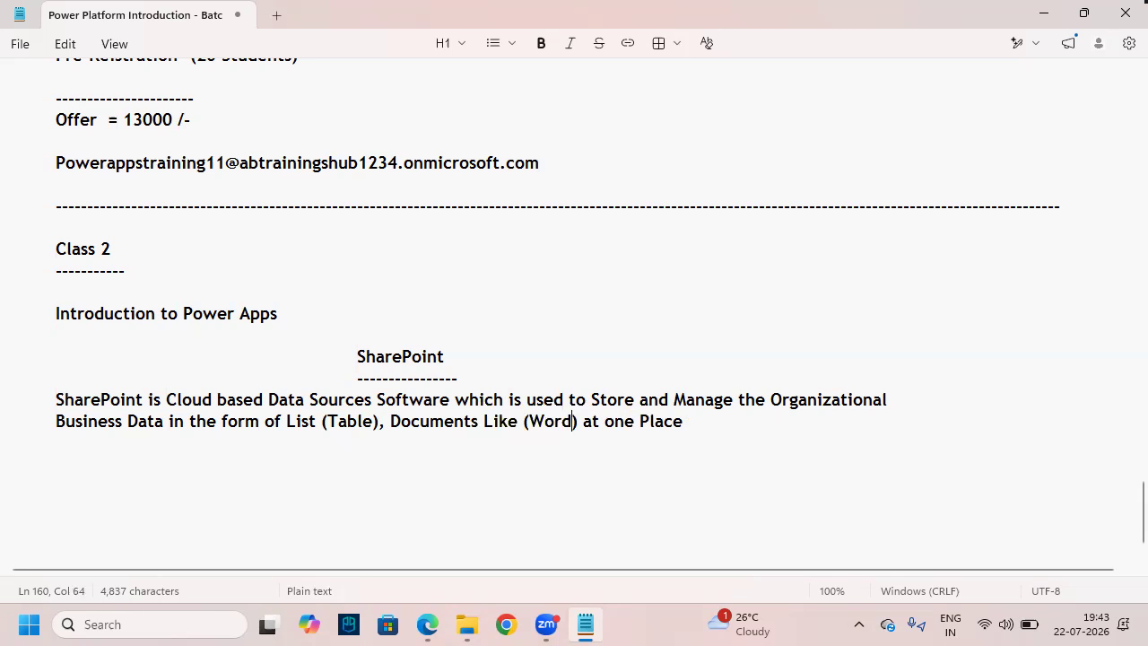
pyautogui.write(' Excel')
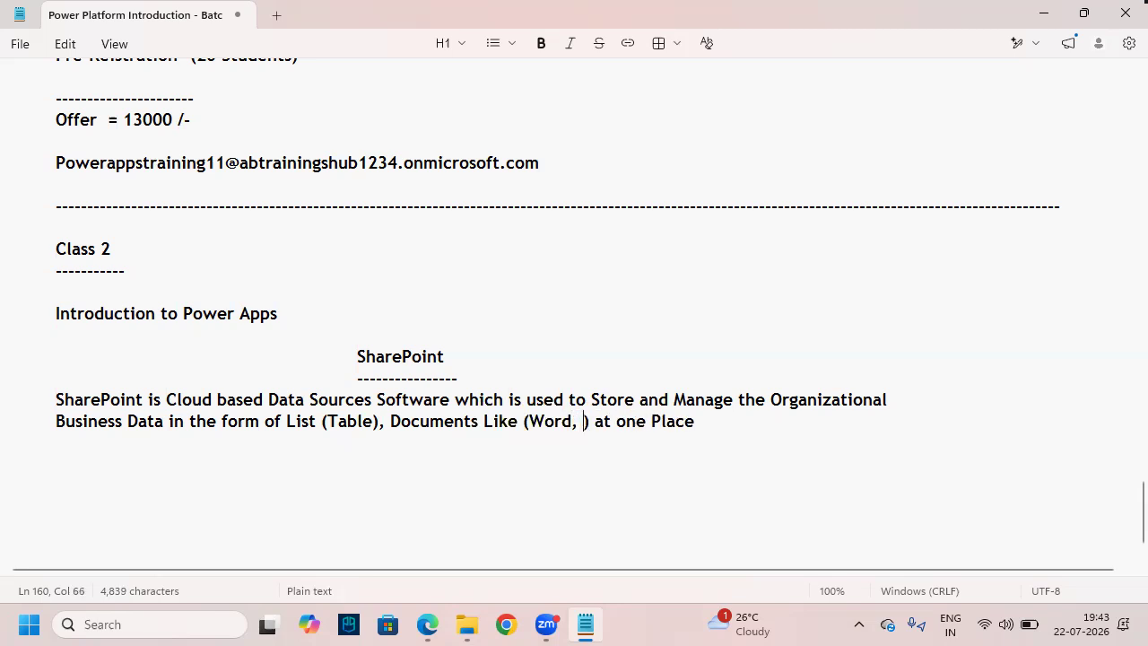
pyautogui.write(', CS')
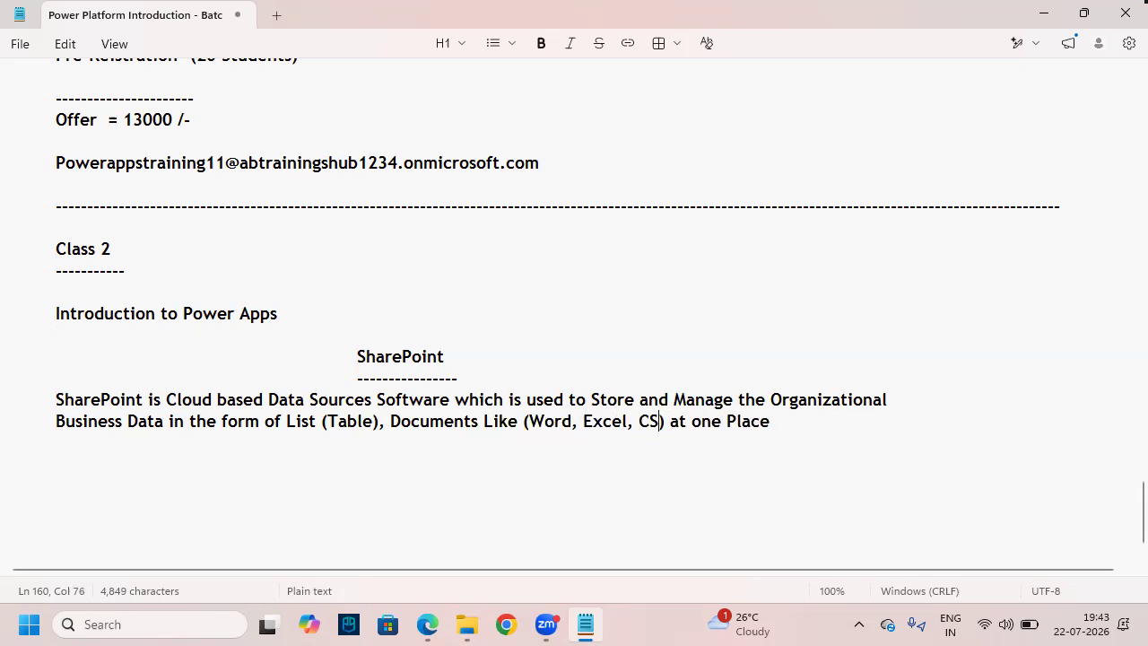
pyautogui.write('V, P')
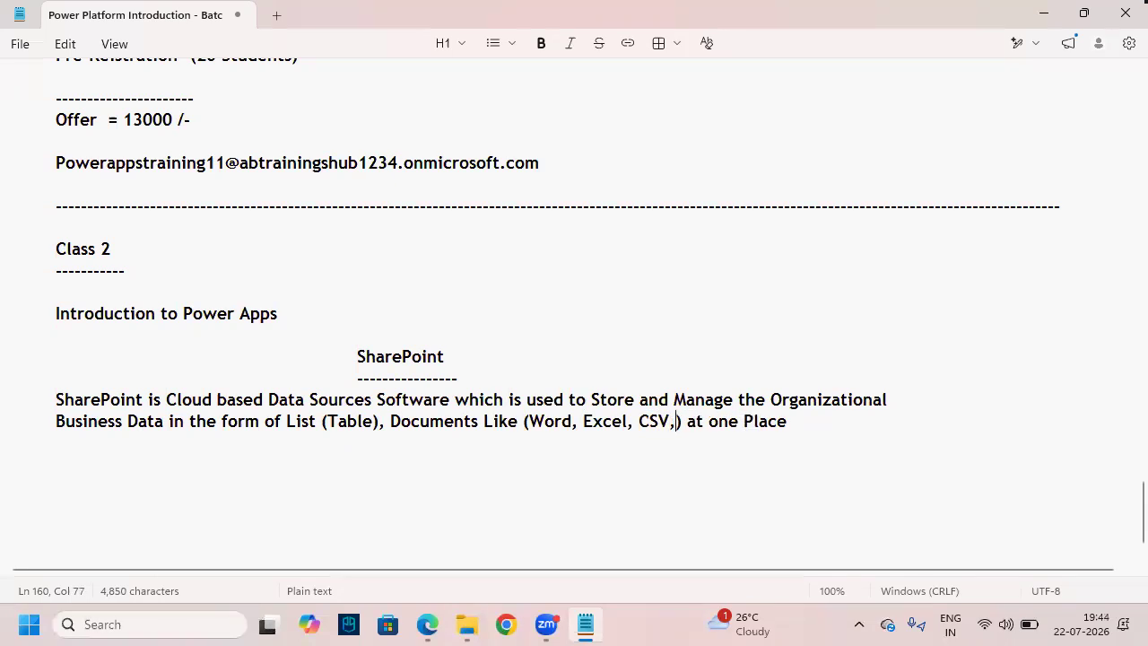
pyautogui.write("PT'")
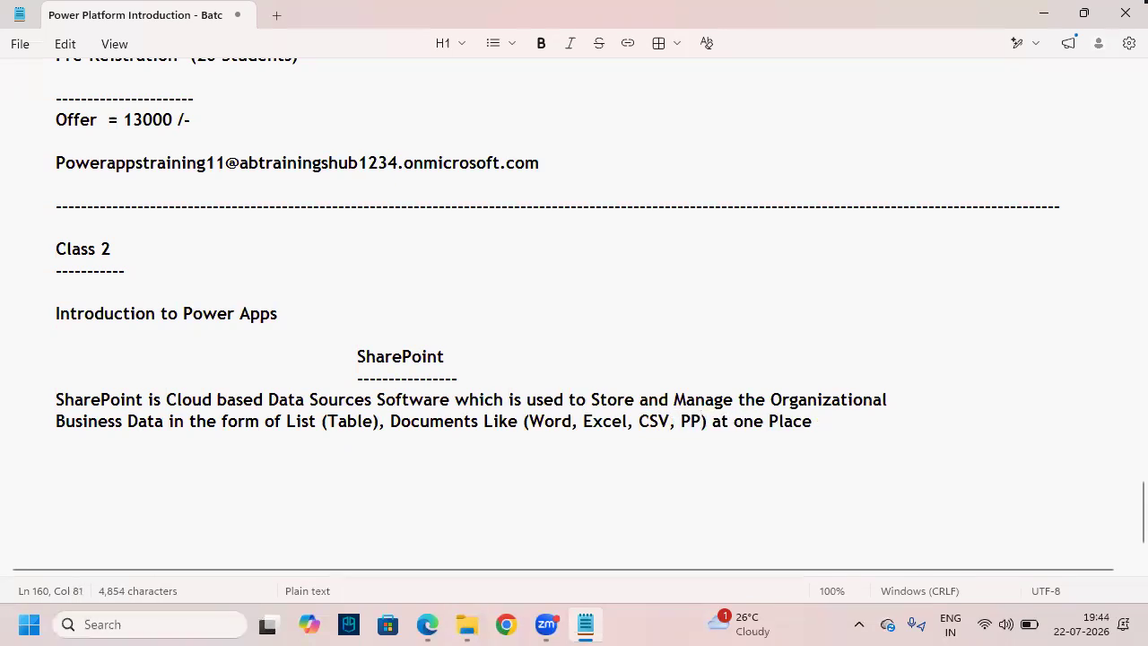
pyautogui.write('s,')
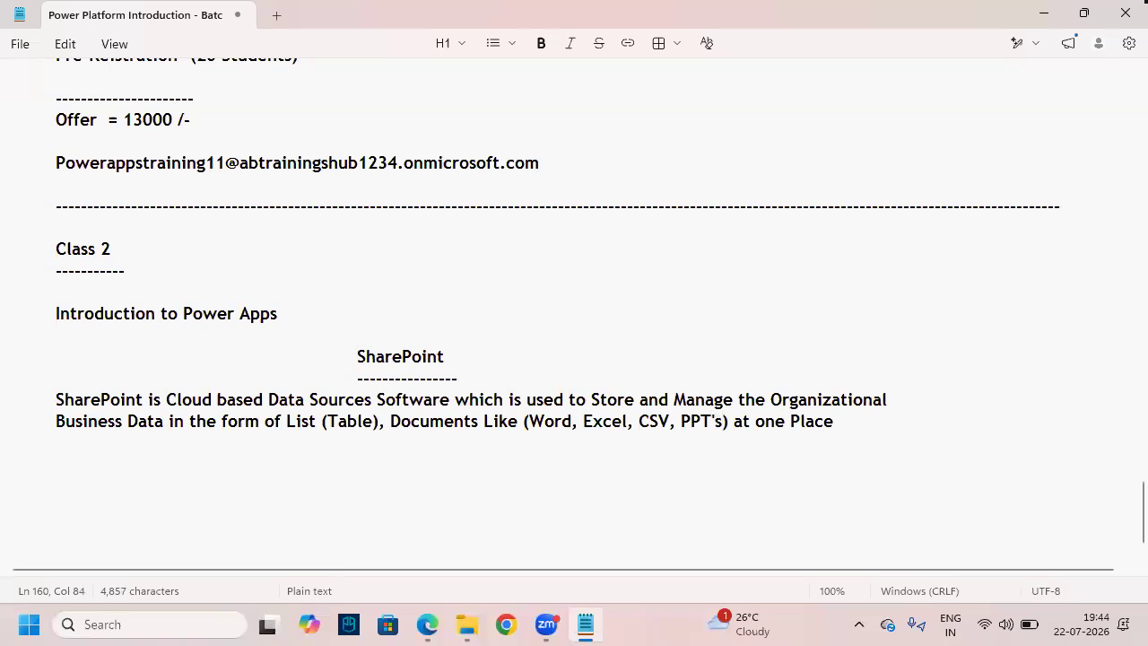
pyautogui.write(',,,,,')
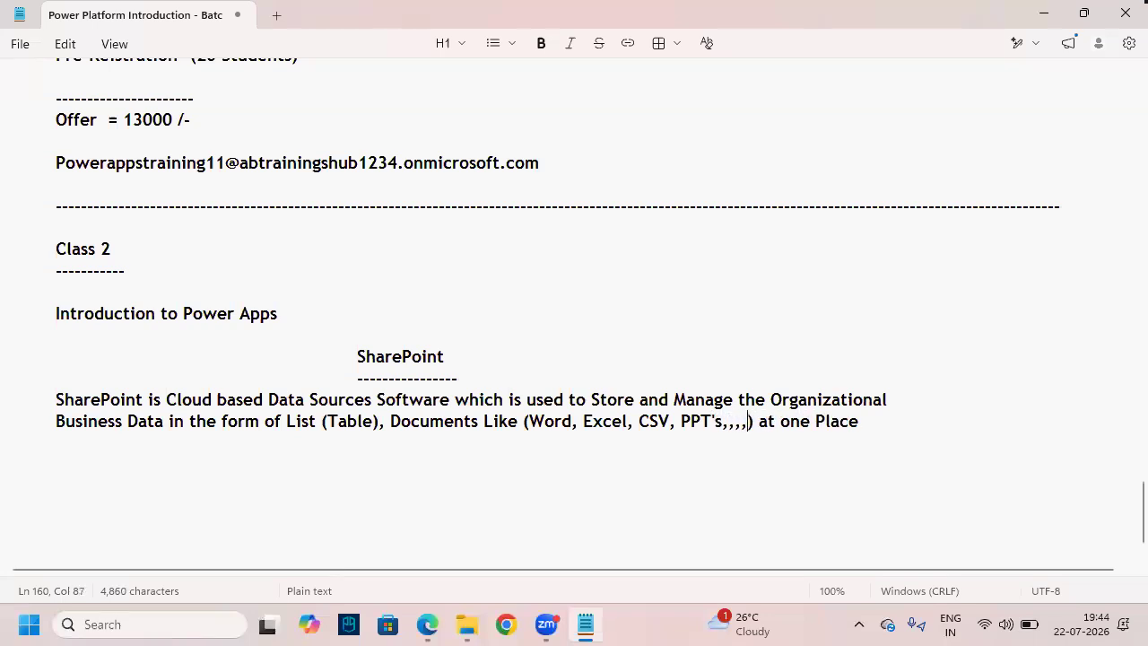
pyautogui.write(',,,,,,,')
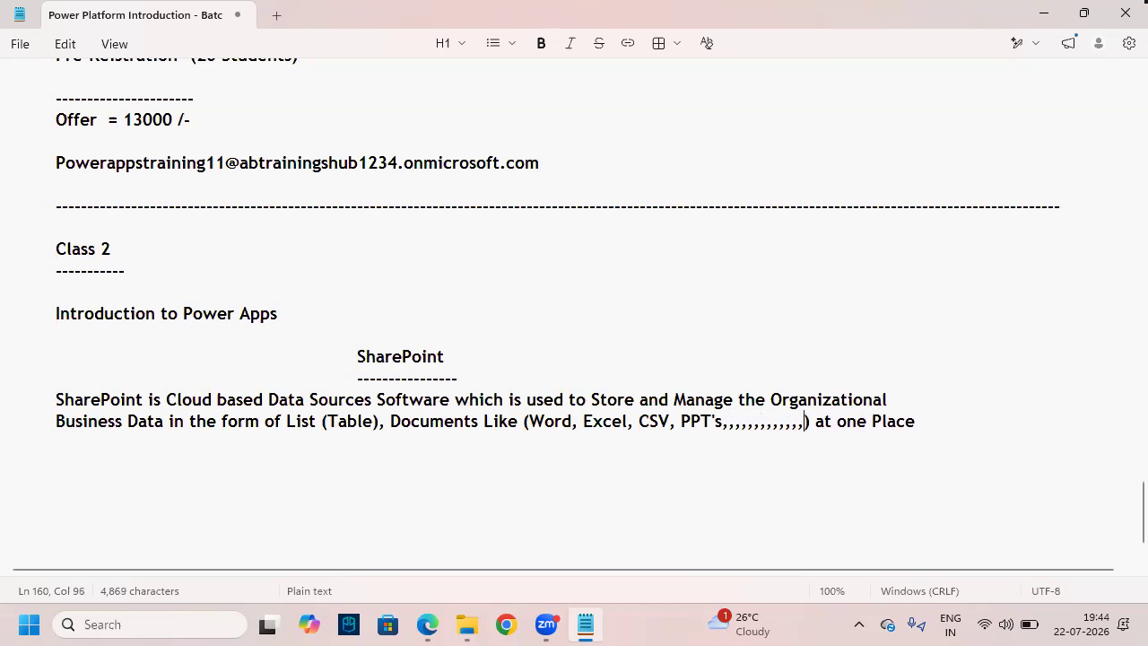
pyautogui.press('BackSpace')
pyautogui.press('BackSpace')
pyautogui.press('BackSpace')
pyautogui.write(',')
pyautogui.click(913, 424)
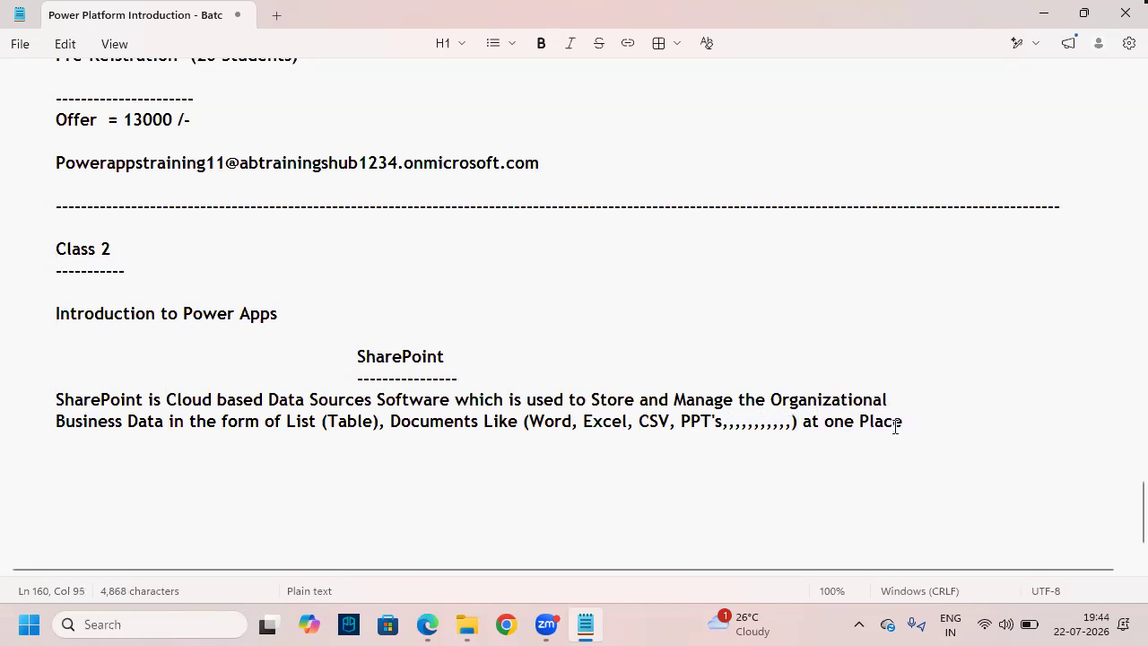
pyautogui.write('.')
pyautogui.press('BackSpace')
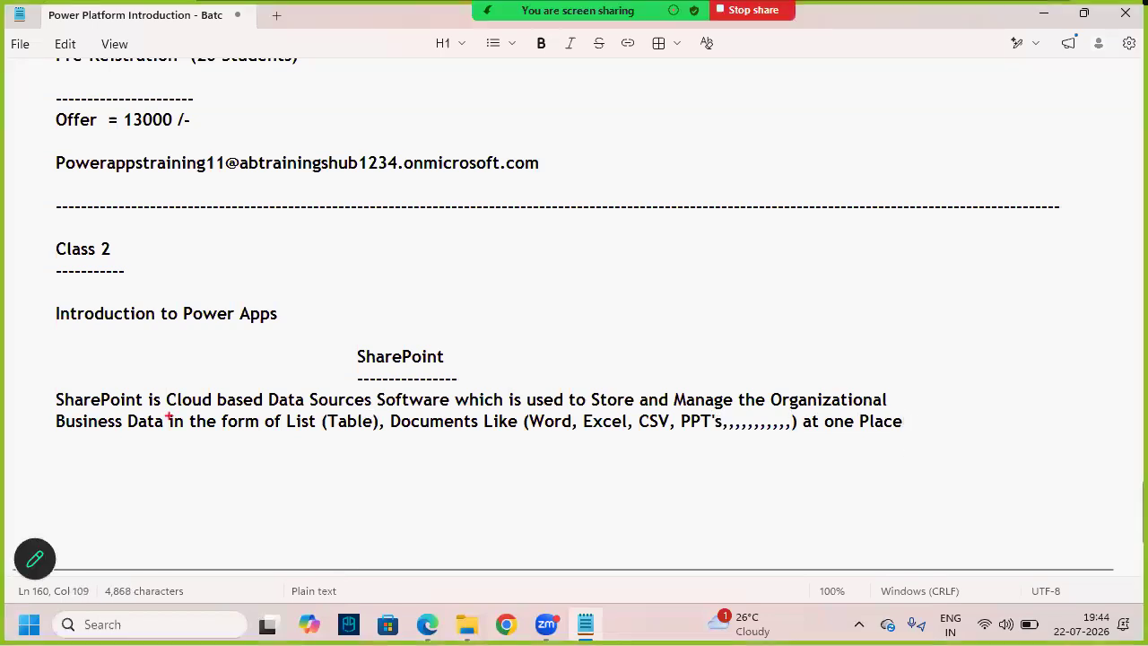
pyautogui.moveTo(292, 409); pyautogui.dragTo(342, 409)
pyautogui.moveTo(594, 413)
pyautogui.mouseDown()
pyautogui.moveTo(750, 412)
pyautogui.moveTo(631, 383)
pyautogui.moveTo(666, 413)
pyautogui.mouseUp()
pyautogui.moveTo(714, 384); pyautogui.dragTo(743, 405)
pyautogui.moveTo(87, 435); pyautogui.dragTo(147, 433)
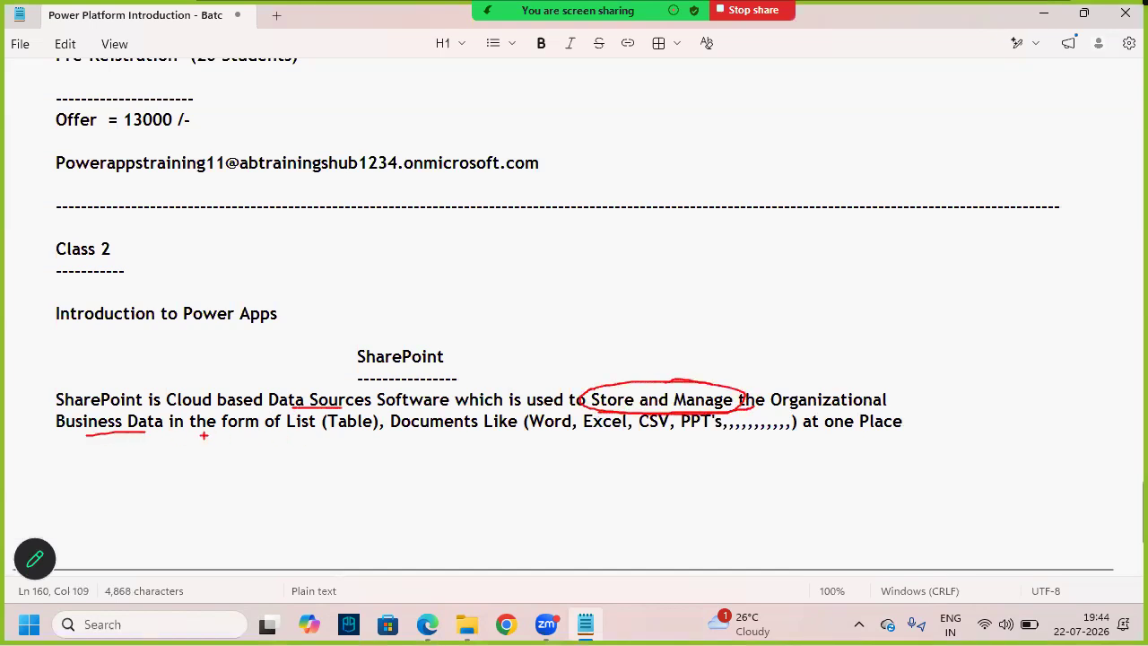
pyautogui.moveTo(310, 438)
pyautogui.mouseDown()
pyautogui.moveTo(378, 434)
pyautogui.moveTo(303, 410)
pyautogui.mouseUp()
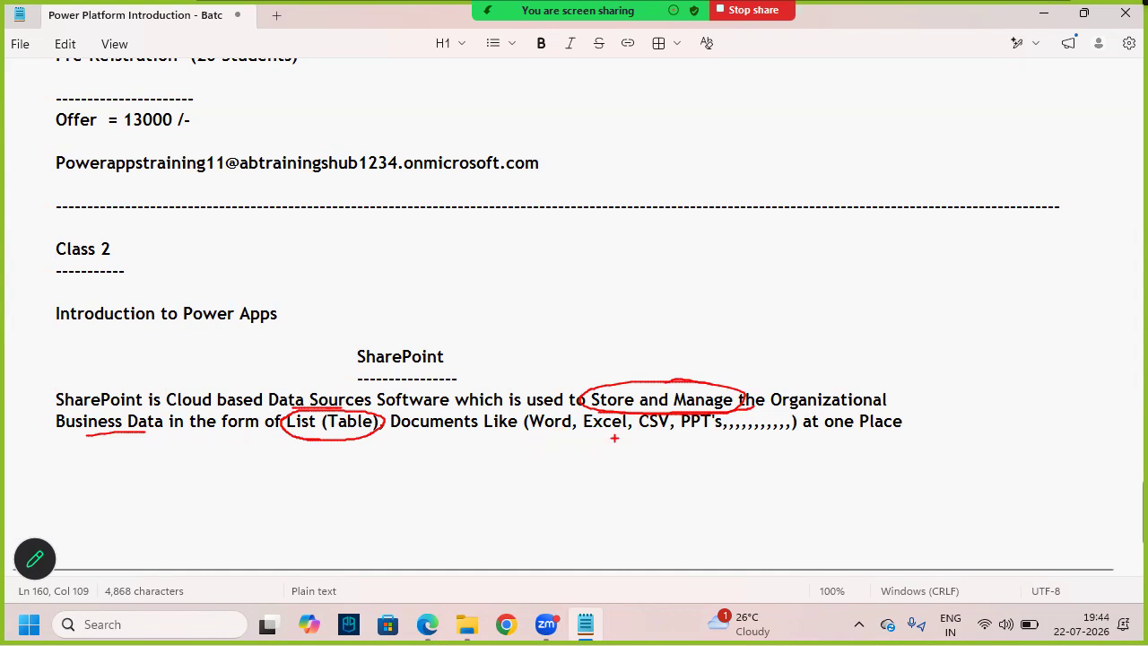
pyautogui.moveTo(564, 436); pyautogui.dragTo(775, 430)
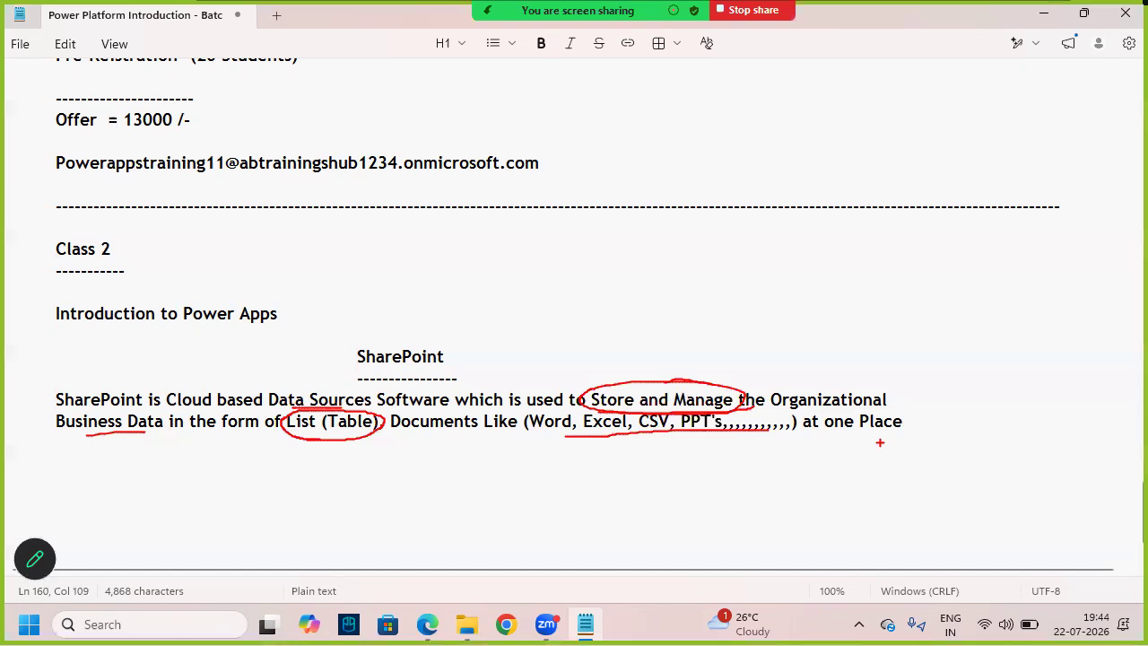
pyautogui.click(141, 440)
pyautogui.click(184, 477)
# - Copy 'Data Sources' from the paragraph and paste it as a new heading with a dash underline
pyautogui.click(233, 498)
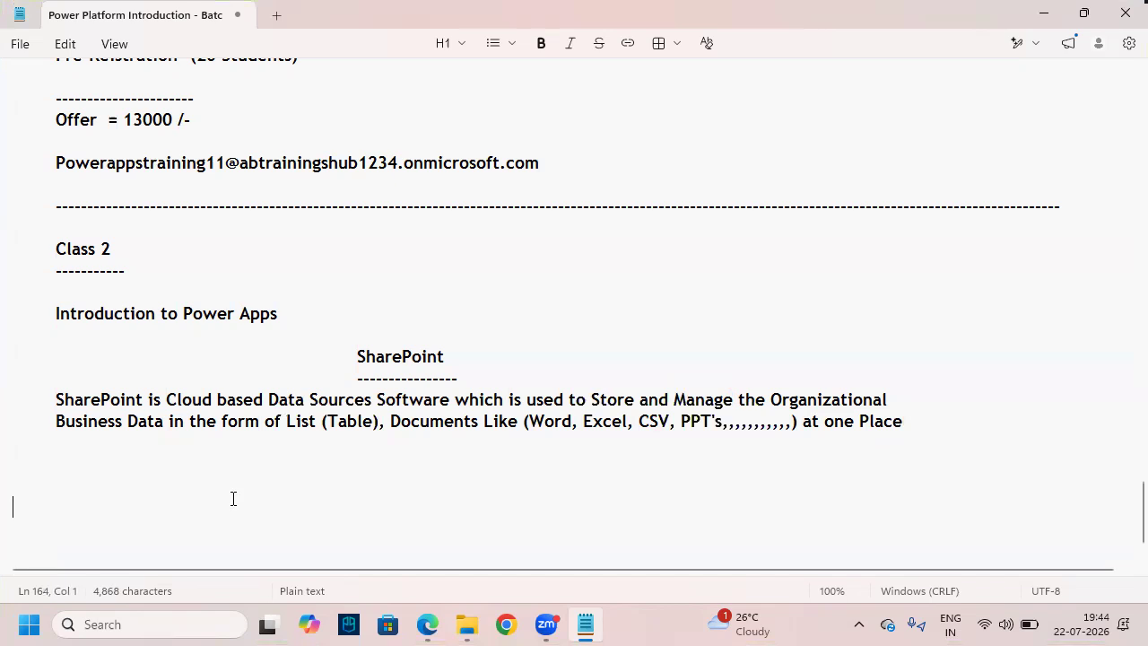
pyautogui.doubleClick(407, 358)
pyautogui.click(300, 401)
pyautogui.click(332, 462)
pyautogui.moveTo(374, 409); pyautogui.dragTo(270, 405)
pyautogui.hotkey('ctrl', 'c')
pyautogui.click(269, 433)
pyautogui.press('Return')
pyautogui.hotkey('ctrl', 'v')
pyautogui.press('Return')
pyautogui.write('------------------')
pyautogui.press('Return')
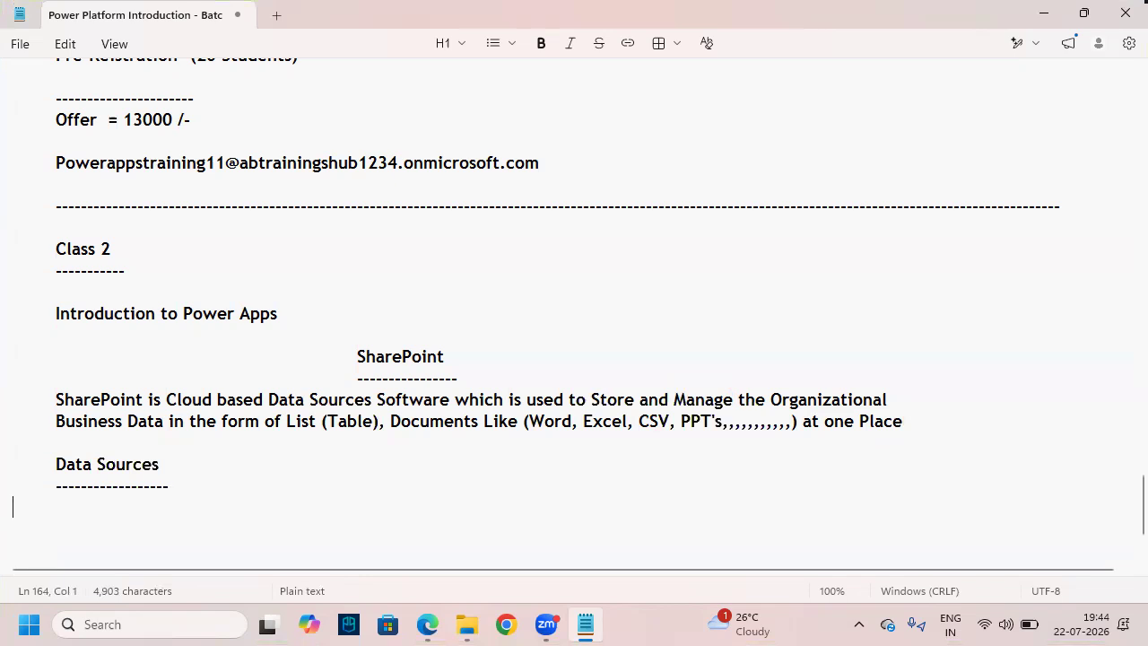
# - Find the earlier Data Sources definition sentence in the notes and copy it
pyautogui.moveTo(189, 466); pyautogui.dragTo(44, 472)
pyautogui.click(176, 466)
pyautogui.scroll(10, 179, 430)
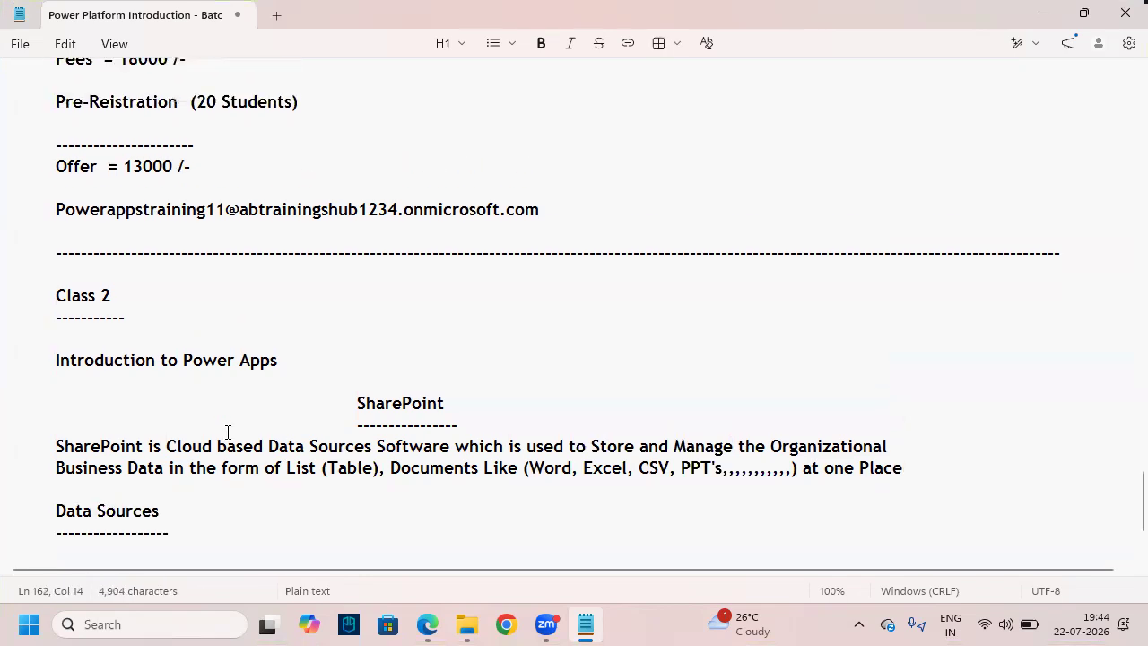
pyautogui.scroll(20, 174, 400)
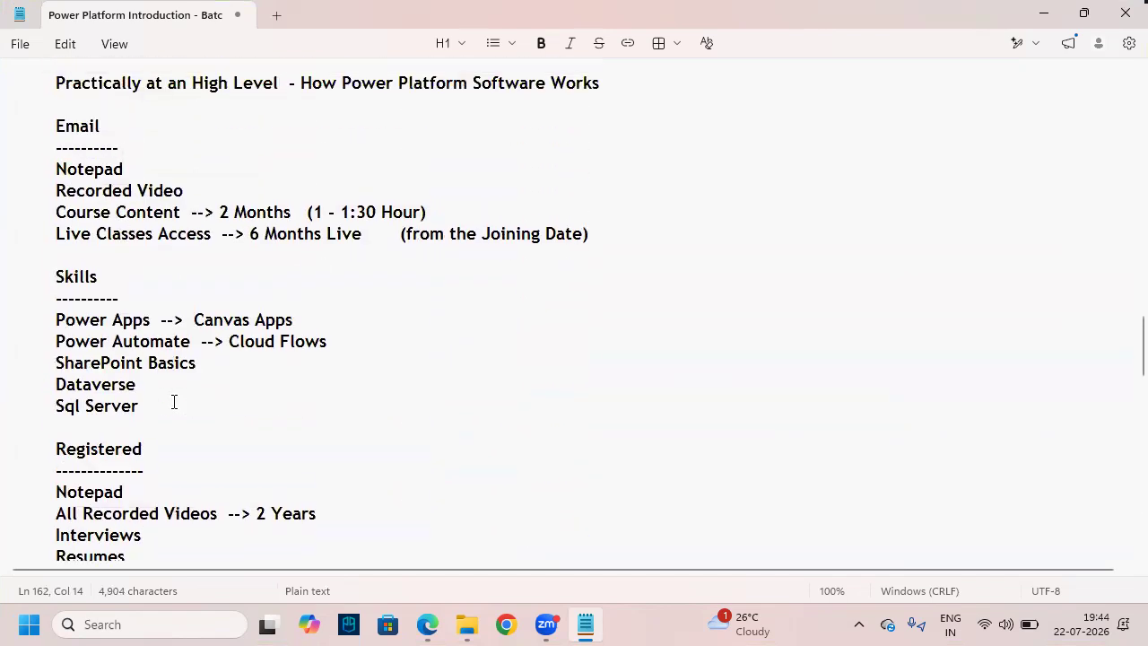
pyautogui.scroll(5, 174, 401)
pyautogui.moveTo(315, 271); pyautogui.dragTo(424, 273)
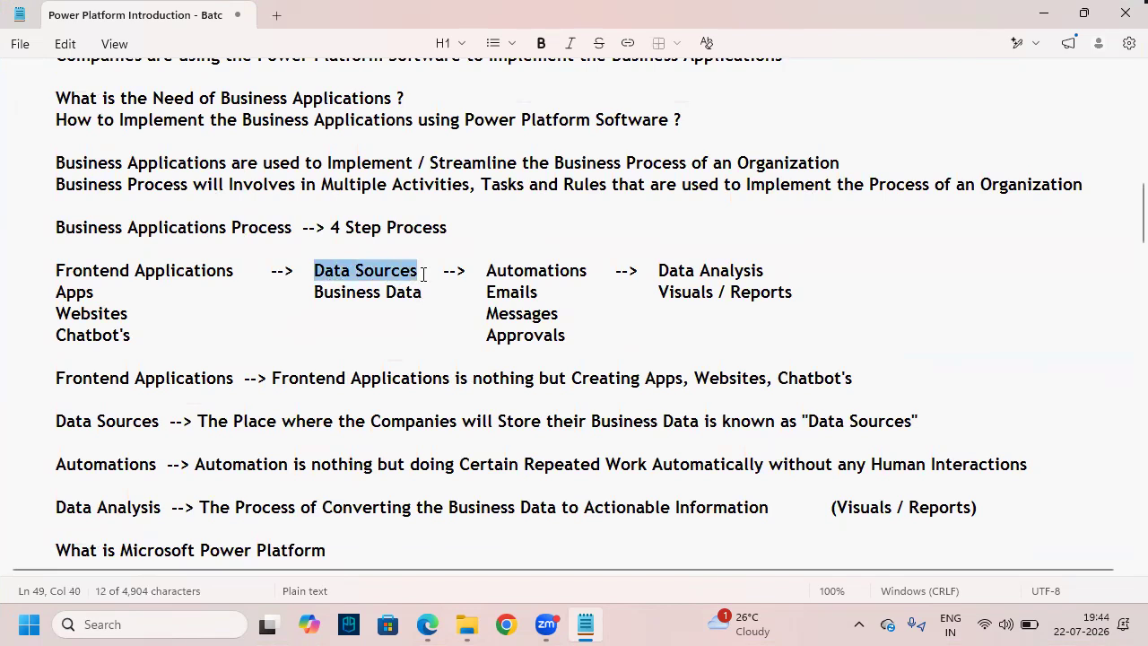
pyautogui.scroll(-1, 404, 380)
pyautogui.click(246, 380)
pyautogui.click(203, 361)
pyautogui.click(224, 400)
pyautogui.click(231, 393)
pyautogui.click(213, 375)
pyautogui.click(228, 393)
pyautogui.moveTo(197, 356); pyautogui.dragTo(920, 357)
pyautogui.hotkey('ctrl', 'c')
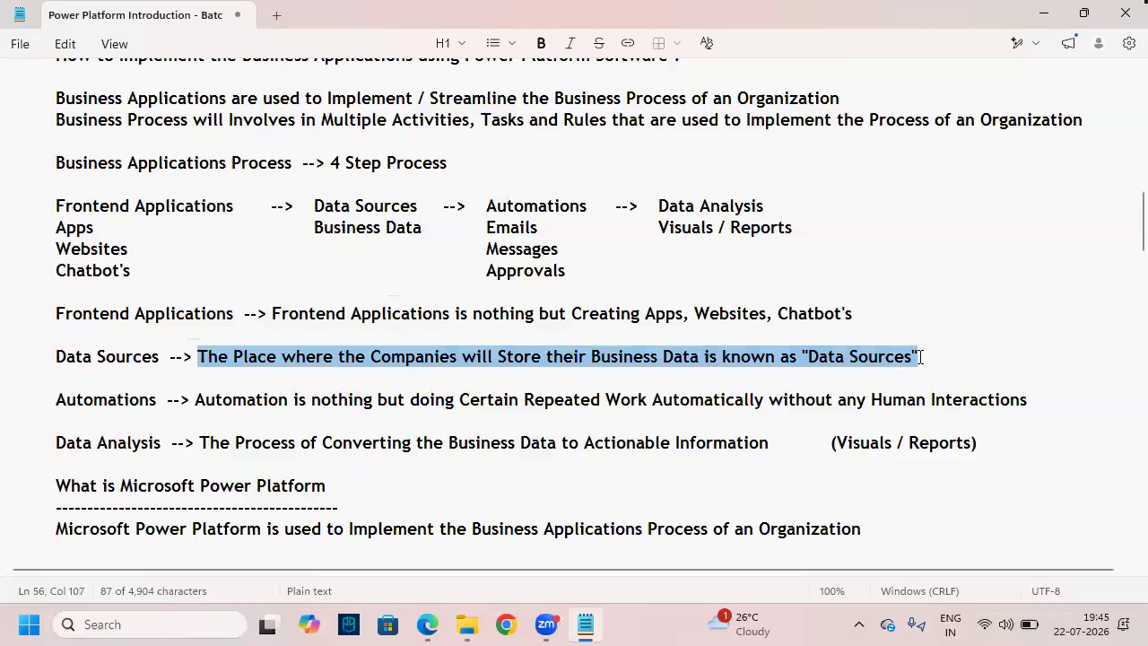
pyautogui.click(427, 75)
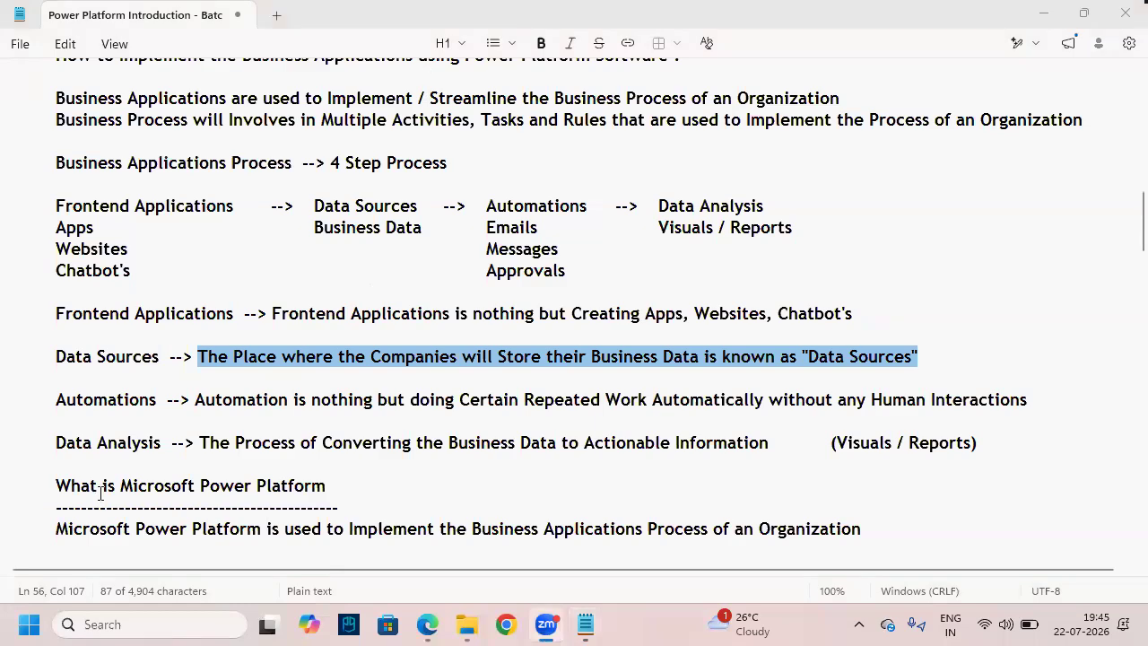
pyautogui.scroll(-20, 103, 489)
# - Paste the Data Sources definition under its heading and add a spacing line below
pyautogui.scroll(-15, 132, 411)
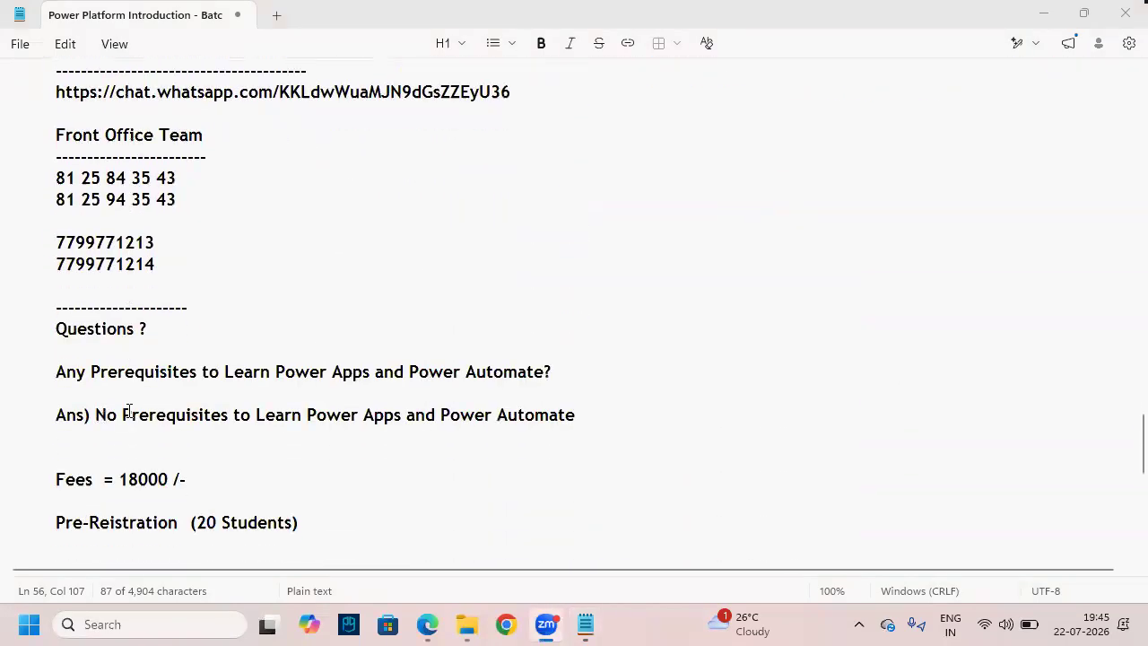
pyautogui.click(93, 404)
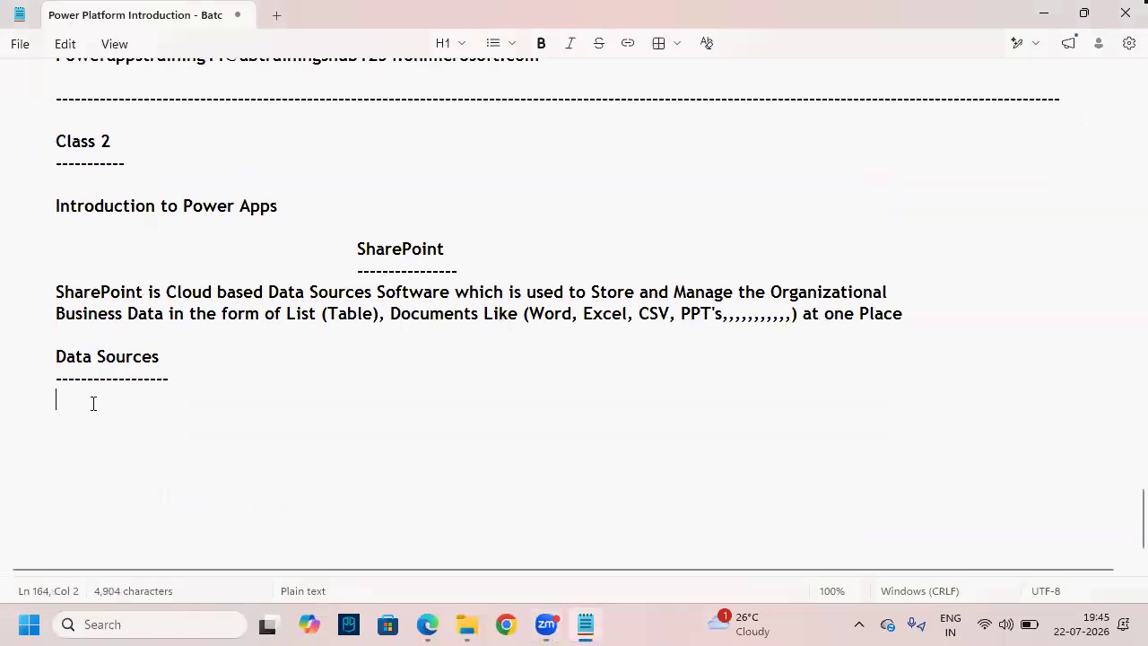
pyautogui.press('BackSpace')
pyautogui.press('BackSpace')
pyautogui.press('Return')
pyautogui.hotkey('ctrl', 'v')
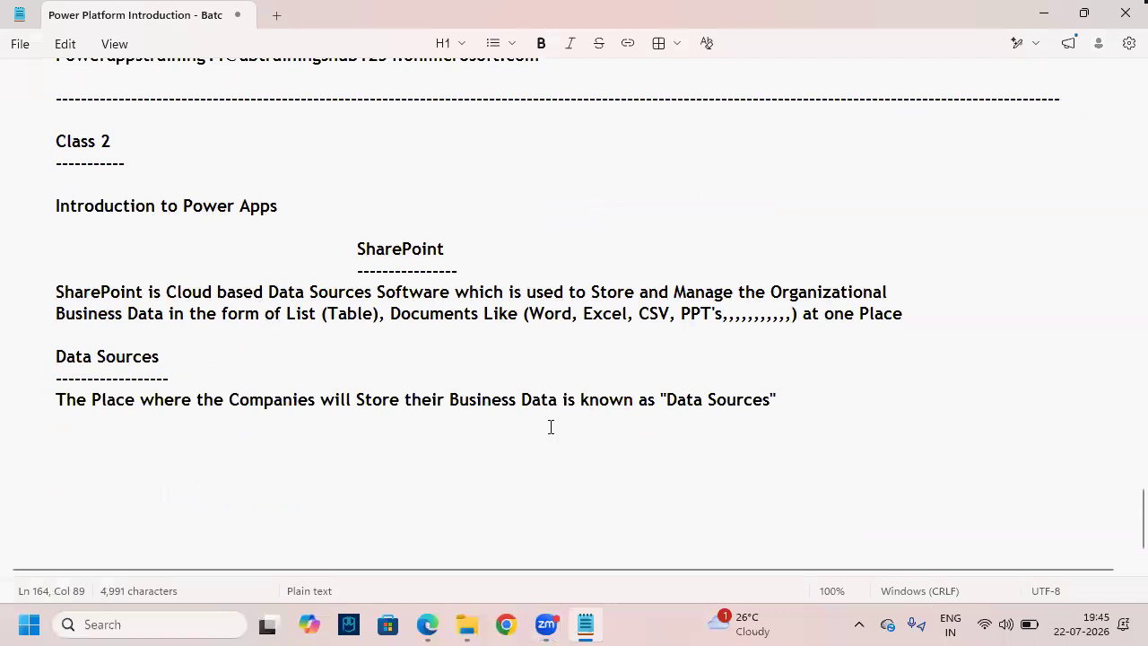
pyautogui.moveTo(668, 403); pyautogui.dragTo(820, 403)
pyautogui.click(819, 398)
pyautogui.click(153, 433)
pyautogui.press('BackSpace')
pyautogui.press('BackSpace')
pyautogui.press('Return')
pyautogui.press('Return')
pyautogui.press('Tab')
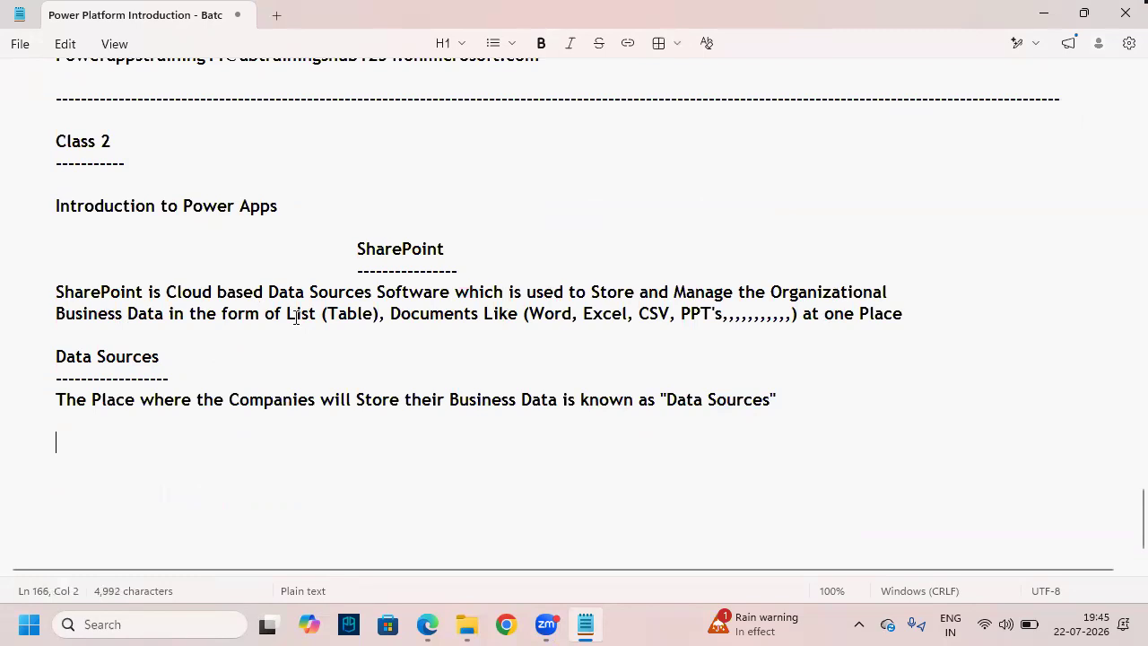
# - Type the heading 'How to Open SharePoint' on the new line
pyautogui.moveTo(287, 316); pyautogui.dragTo(518, 324)
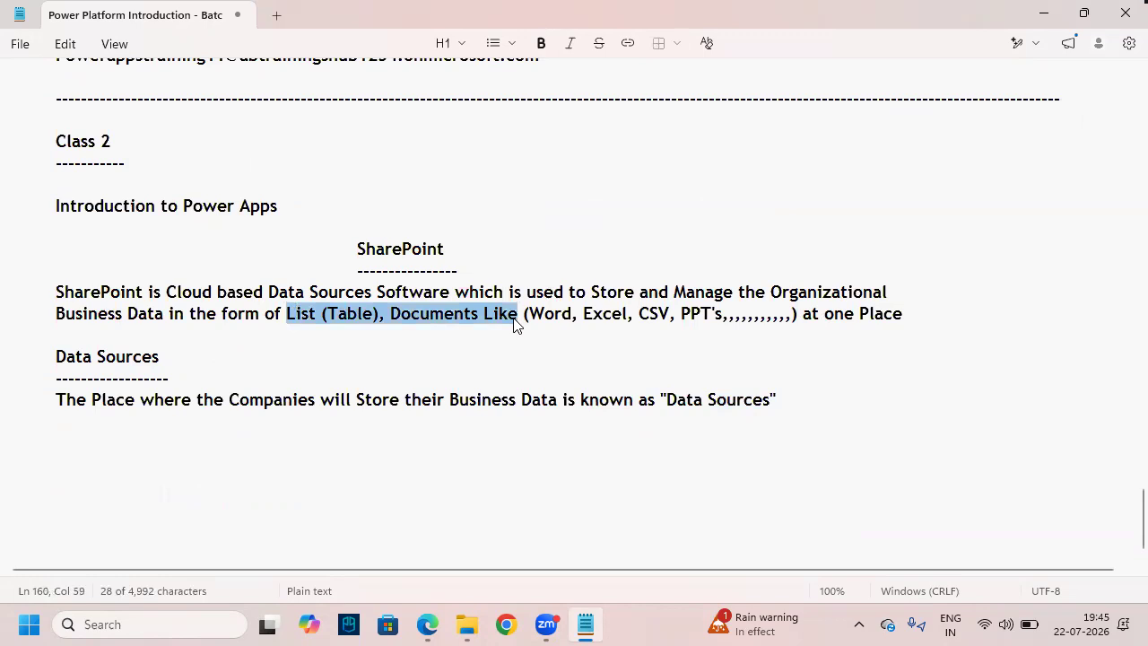
pyautogui.doubleClick(397, 251)
pyautogui.click(152, 434)
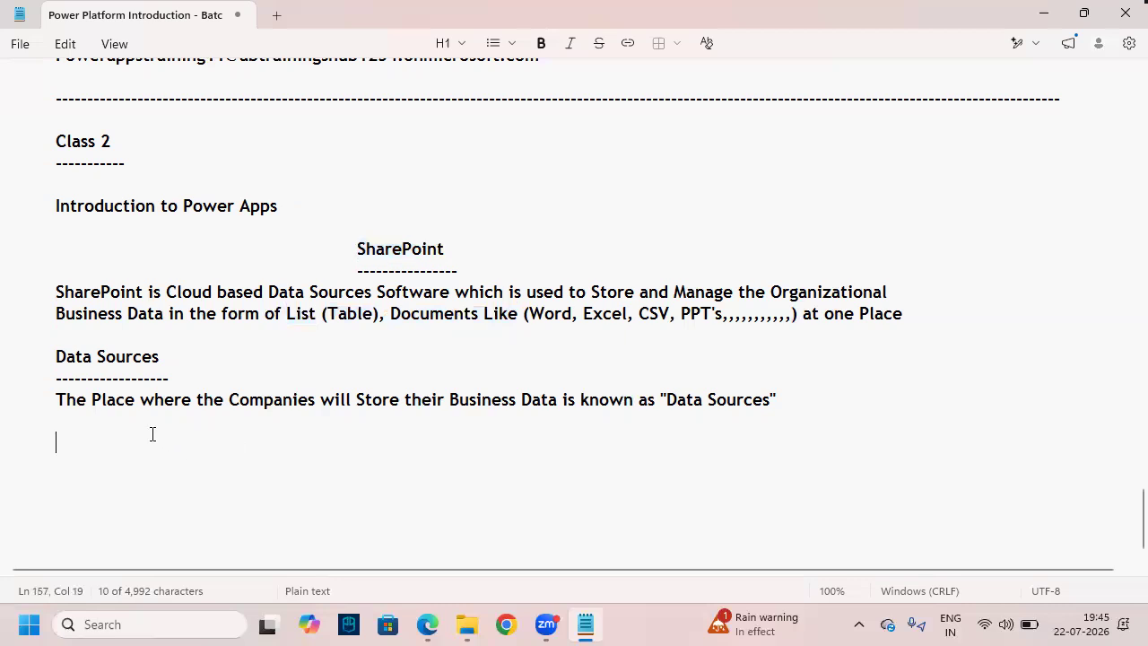
pyautogui.write('How to Open')
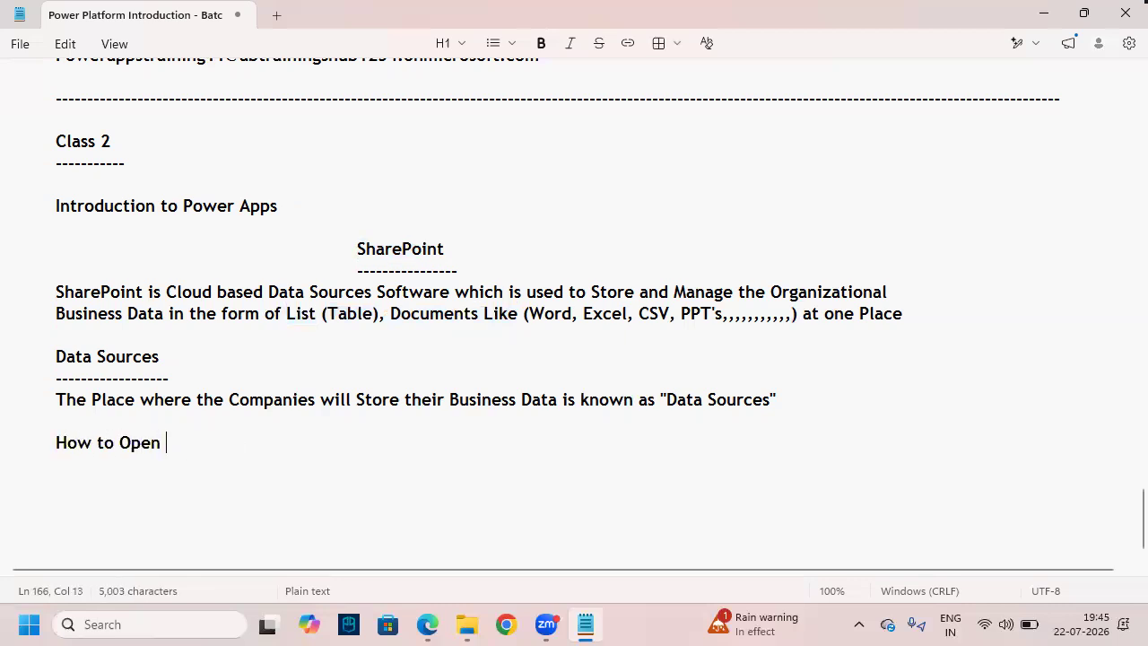
pyautogui.write(' SharePoint')
# - Underline the heading with dashes and add 'M365.Cloud.Microsoft' beneath it
pyautogui.press('Return')
pyautogui.write('----------------------------------')
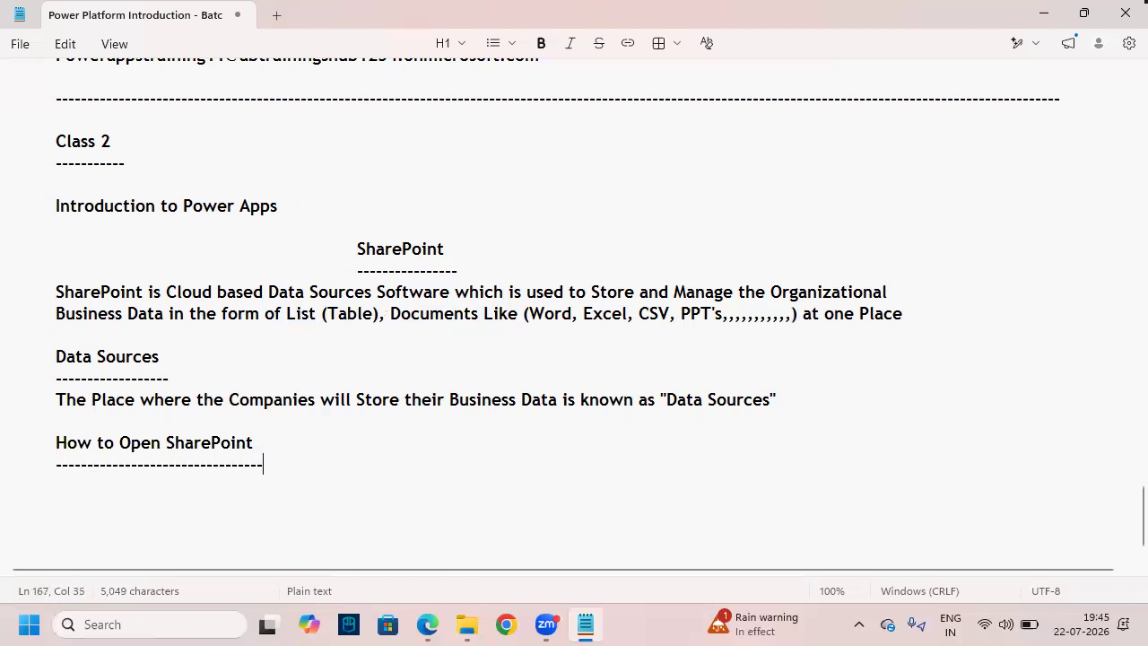
pyautogui.press('Return')
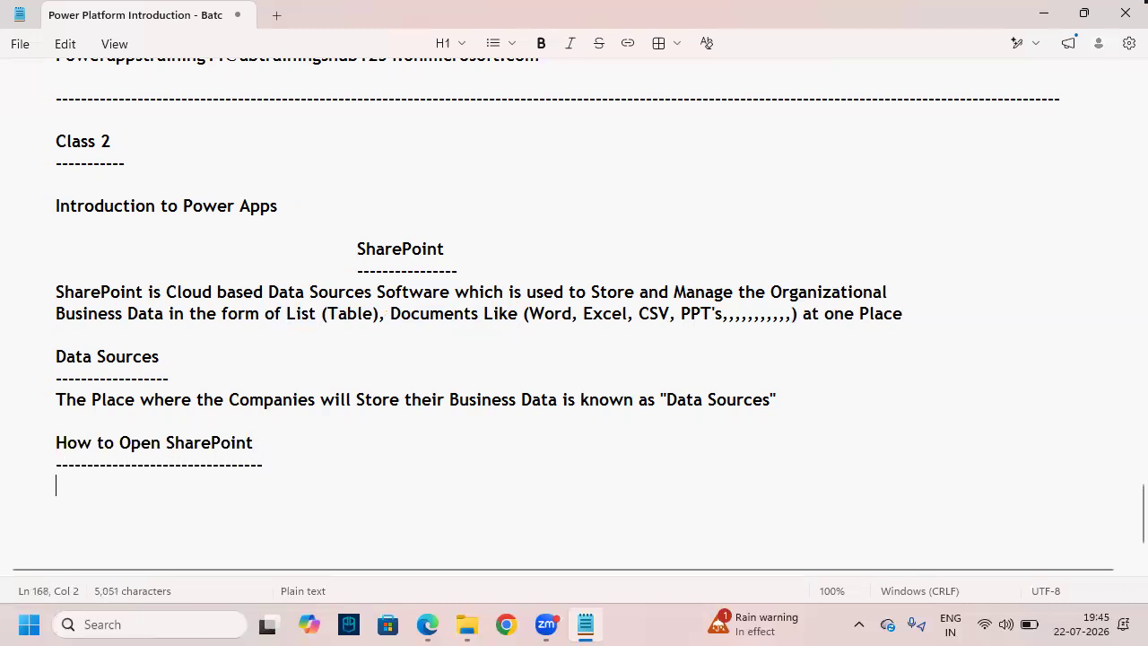
pyautogui.write('M356')
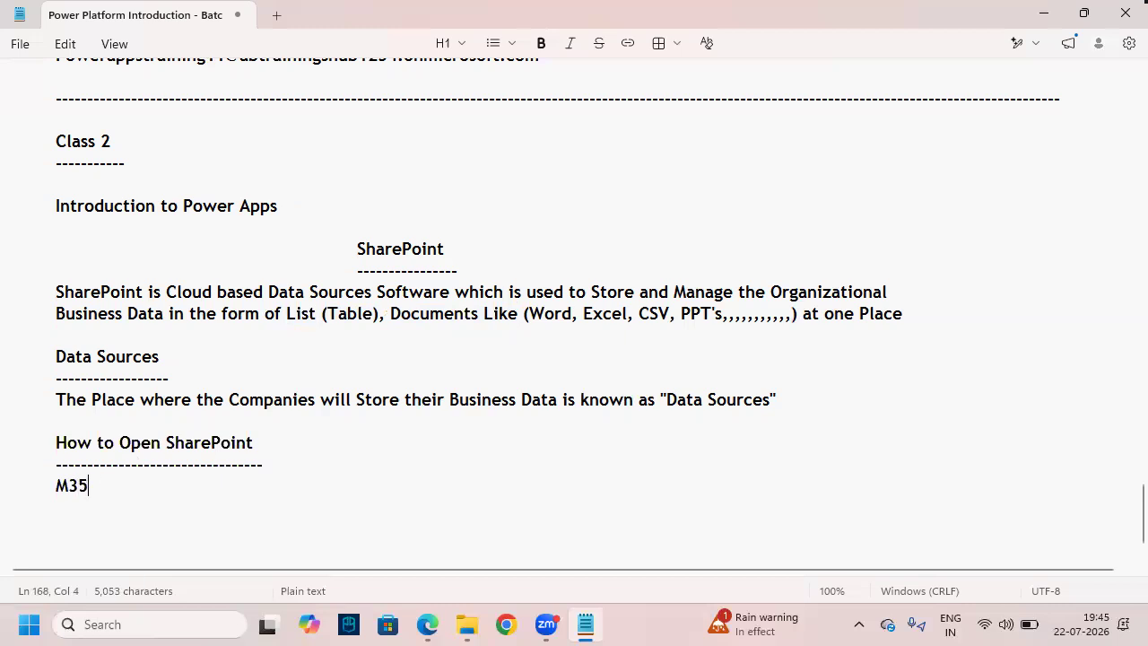
pyautogui.press('BackSpace')
pyautogui.press('BackSpace')
pyautogui.write('65.Cloud')
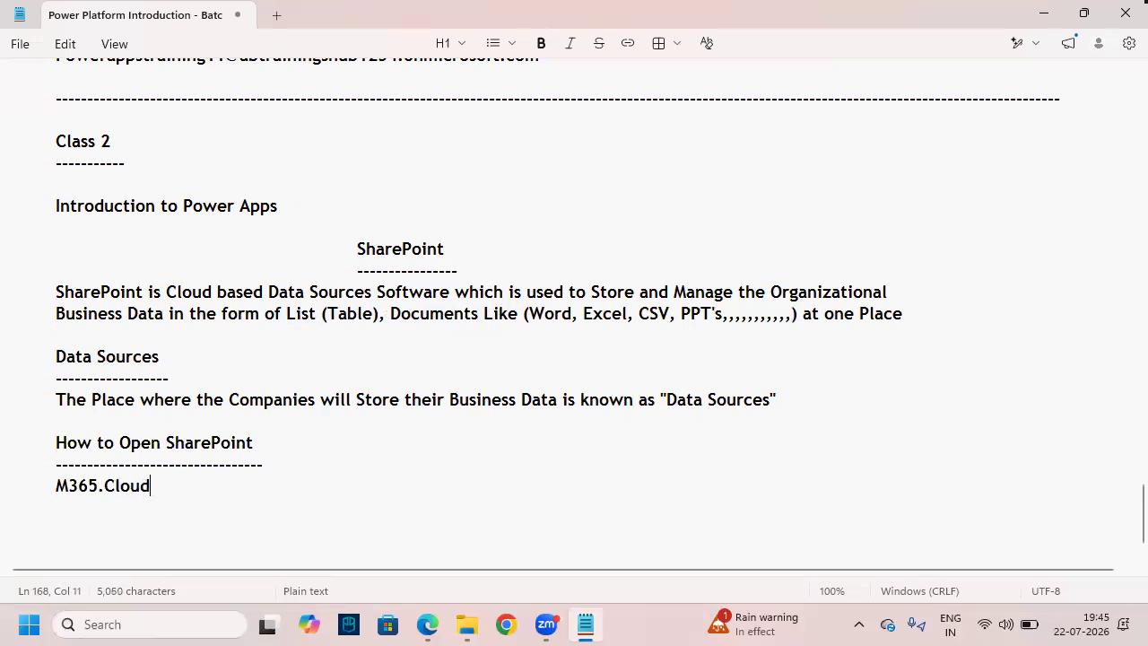
pyautogui.write('.Microsoft')
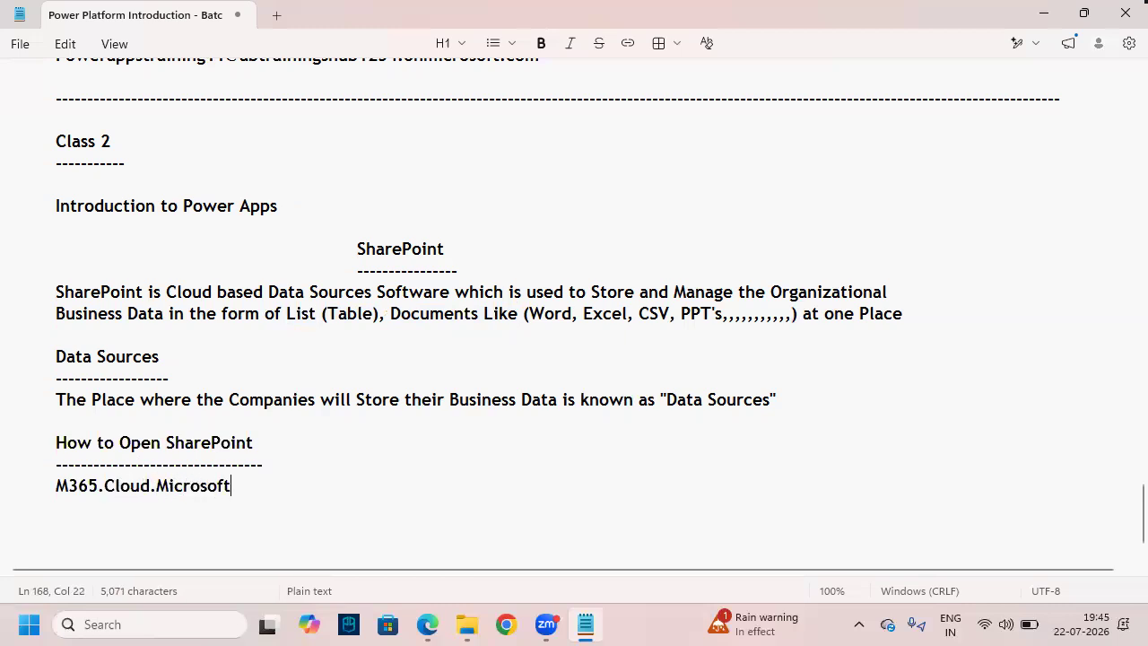
# - Copy the M365.Cloud.Microsoft address and open a new Chrome window
pyautogui.moveTo(234, 485); pyautogui.dragTo(54, 485)
pyautogui.click(225, 499)
pyautogui.click(190, 485)
pyautogui.click(157, 486)
pyautogui.click(269, 486)
pyautogui.moveTo(269, 487); pyautogui.dragTo(47, 487)
pyautogui.hotkey('ctrl', 'c')
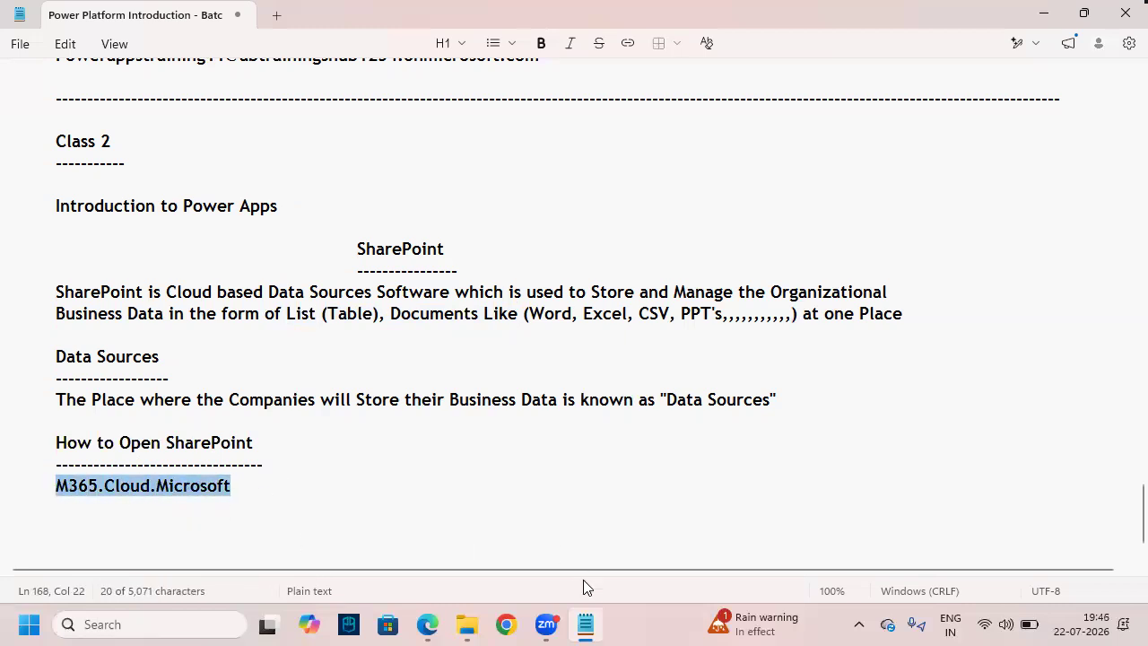
pyautogui.click(507, 624)
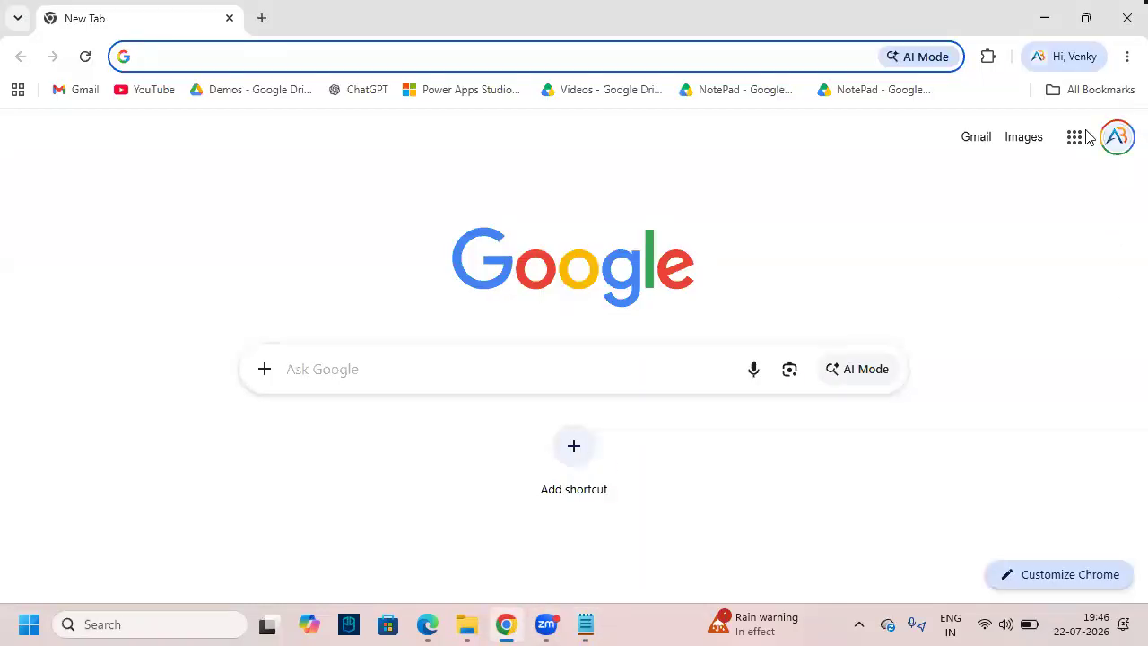
# - In a new private window, go to the pasted M365.Cloud.Microsoft address
pyautogui.click(1127, 56)
pyautogui.click(1012, 146)
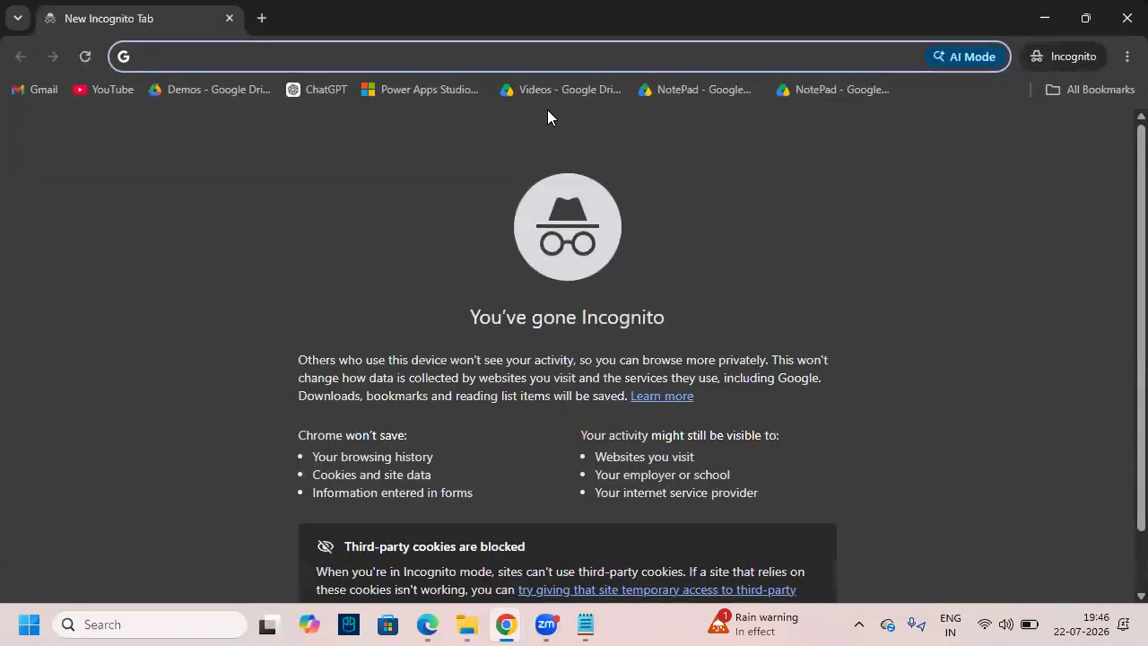
pyautogui.hotkey('ctrl', 'v')
pyautogui.moveTo(280, 57); pyautogui.dragTo(148, 57)
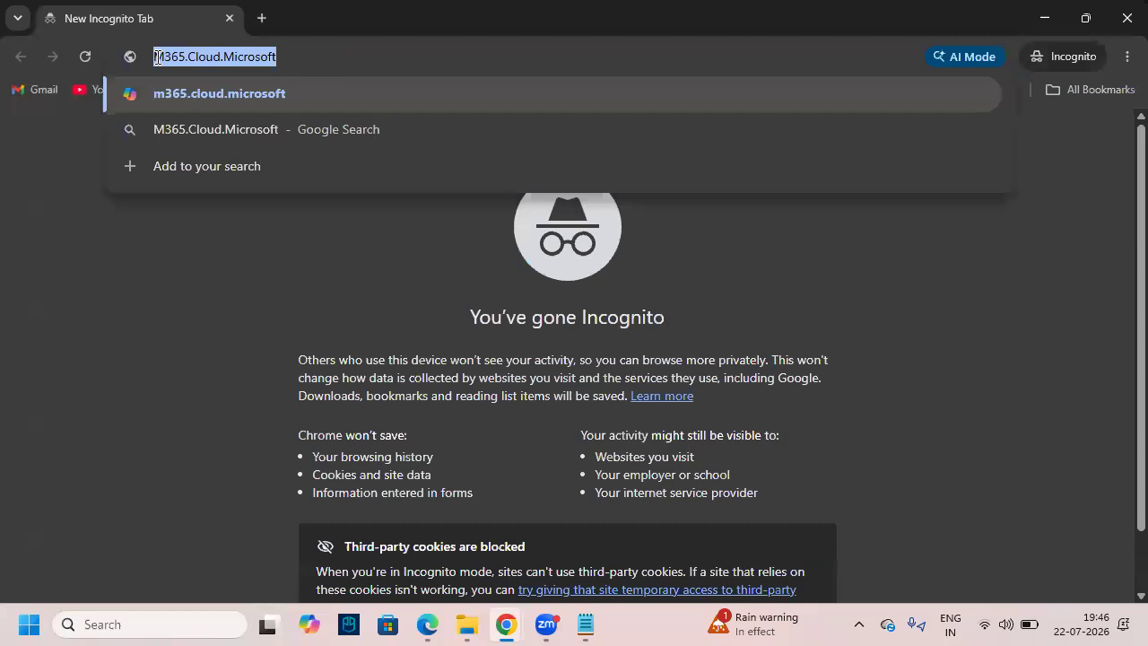
pyautogui.click(296, 59)
pyautogui.press('Return')
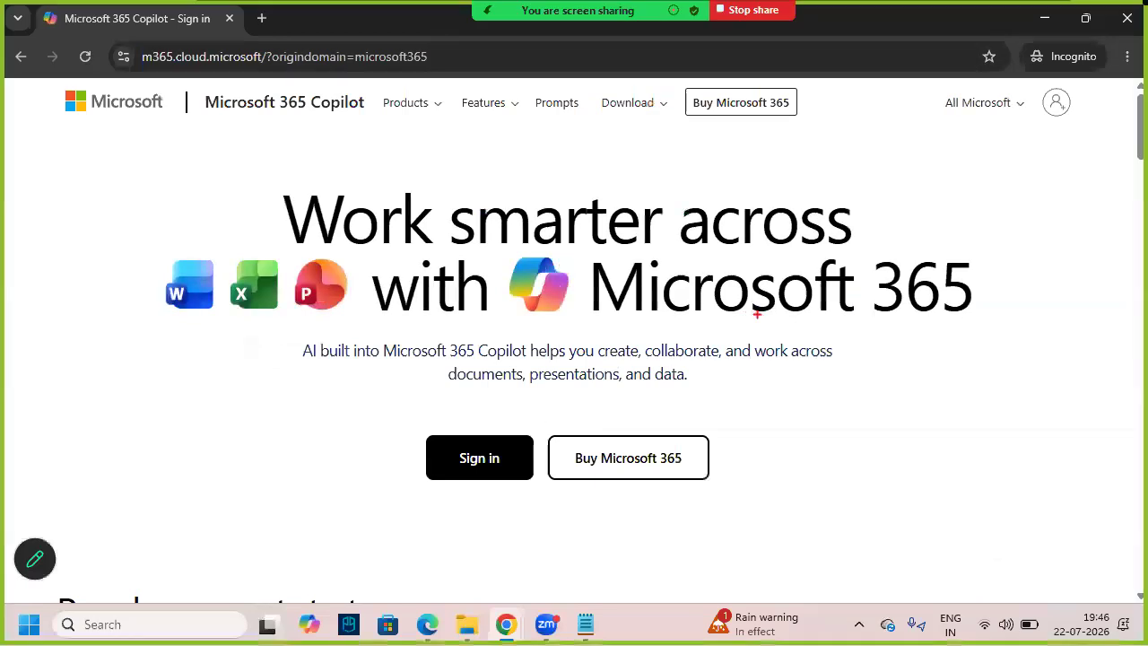
# - Mark Microsoft 365 and the login area on the page, then start signing in
pyautogui.moveTo(654, 319)
pyautogui.mouseDown()
pyautogui.moveTo(909, 310)
pyautogui.moveTo(805, 321)
pyautogui.mouseUp()
pyautogui.moveTo(510, 421)
pyautogui.mouseDown()
pyautogui.moveTo(387, 460)
pyautogui.moveTo(554, 439)
pyautogui.moveTo(449, 436)
pyautogui.mouseUp()
pyautogui.press('Escape')
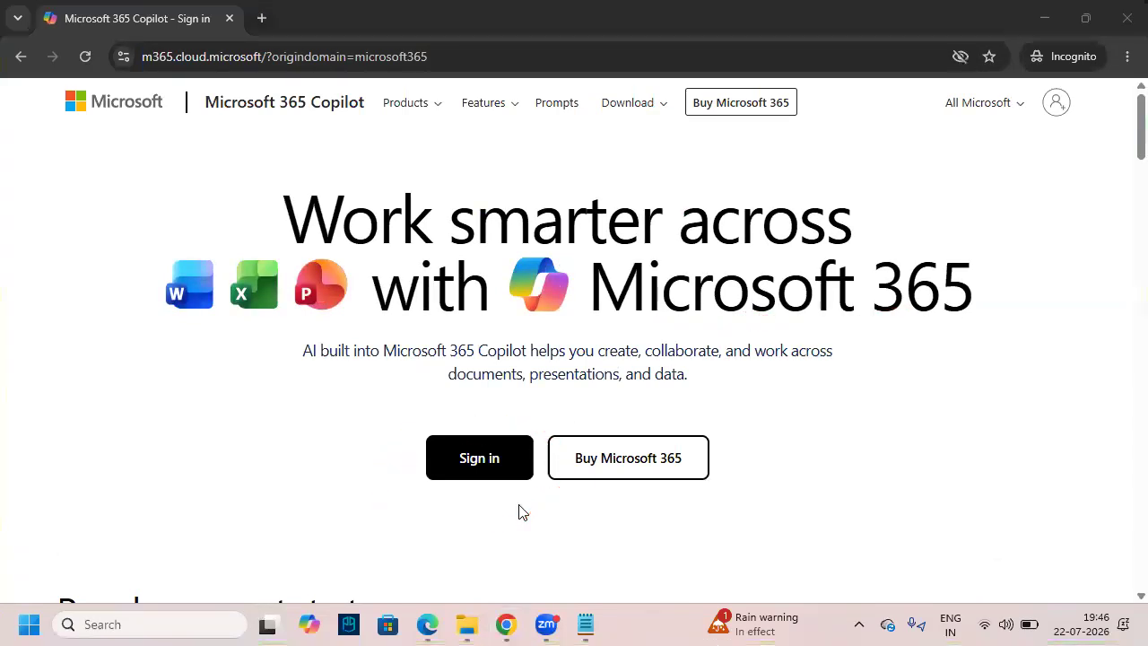
pyautogui.click(508, 470)
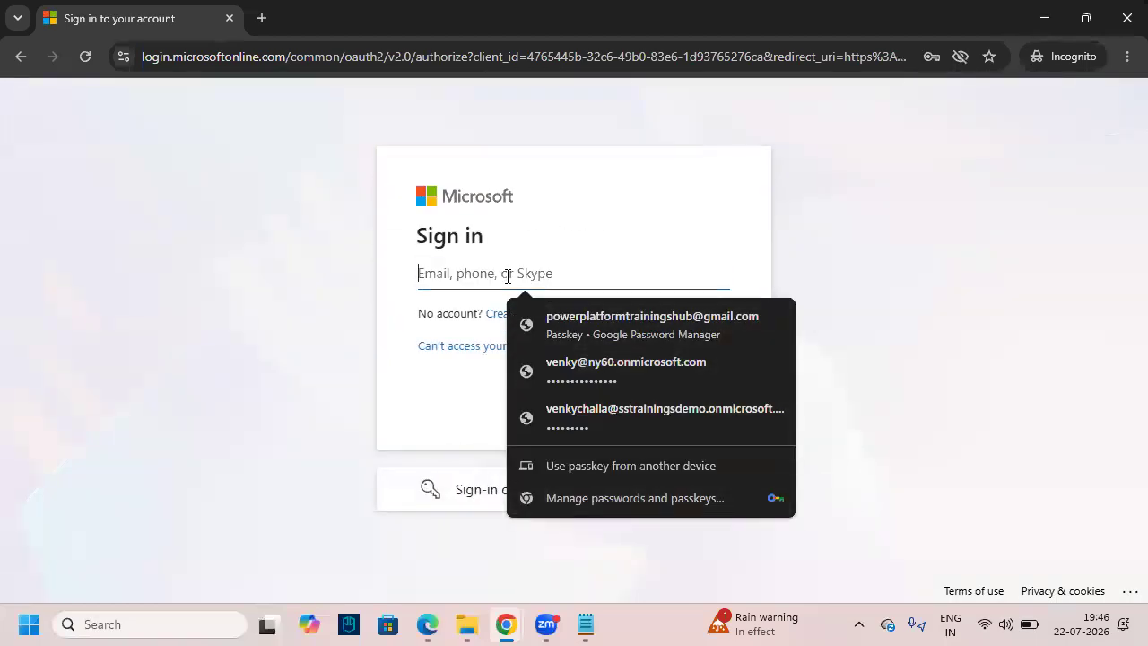
pyautogui.moveTo(384, 275); pyautogui.dragTo(424, 273)
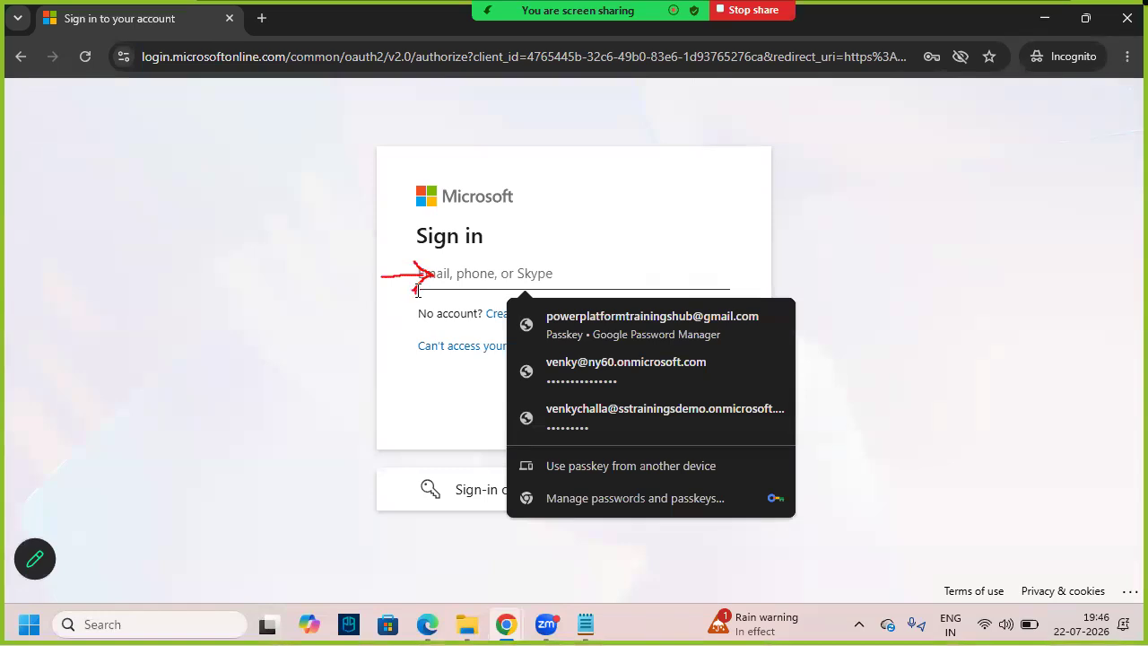
# - Copy the training account's email address from the notes and paste it into the sign-in field
pyautogui.click(585, 625)
pyautogui.scroll(8, 180, 432)
pyautogui.click(45, 313)
pyautogui.click(79, 334)
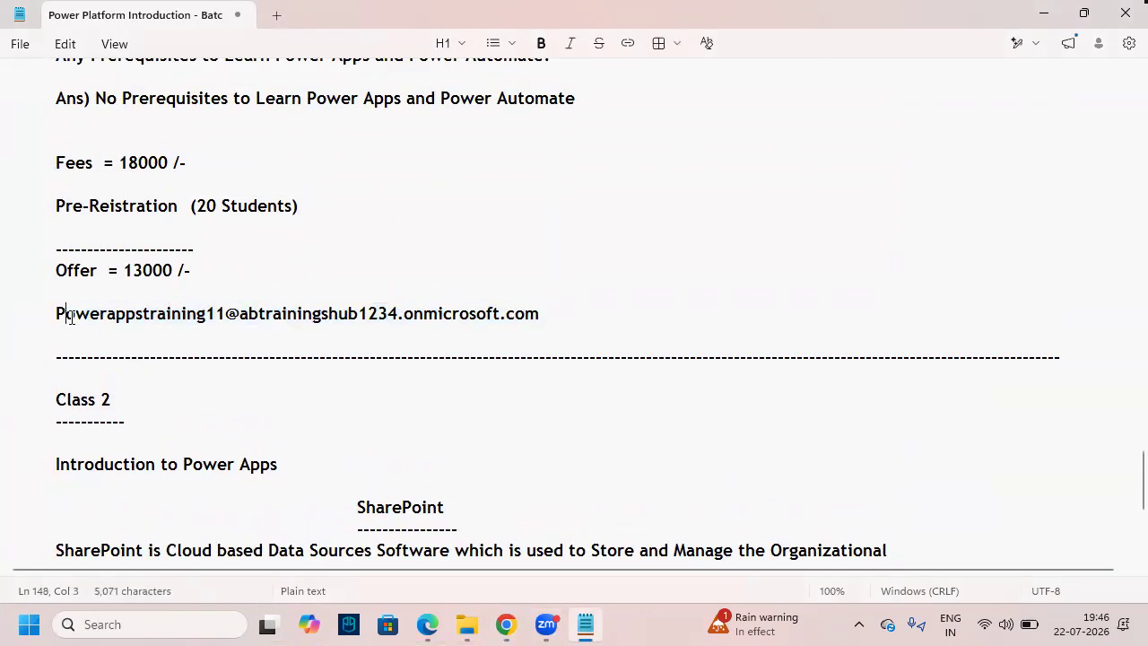
pyautogui.tripleClick(49, 320)
pyautogui.hotkey('ctrl', 'c')
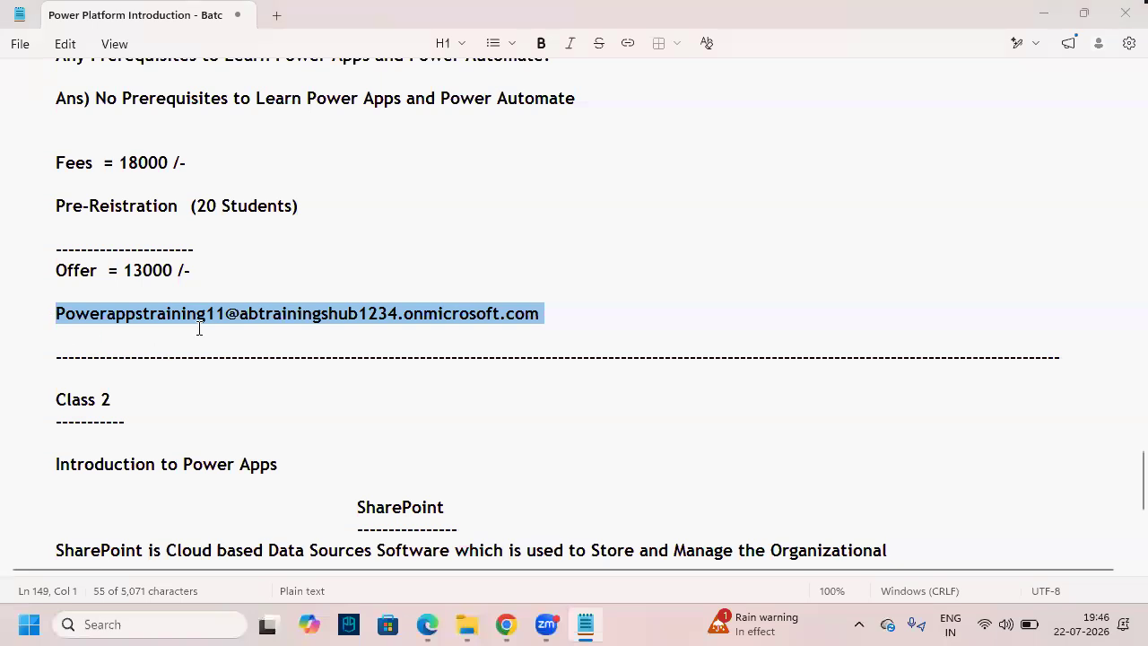
pyautogui.hotkey('alt', 'Tab')
pyautogui.click(444, 271)
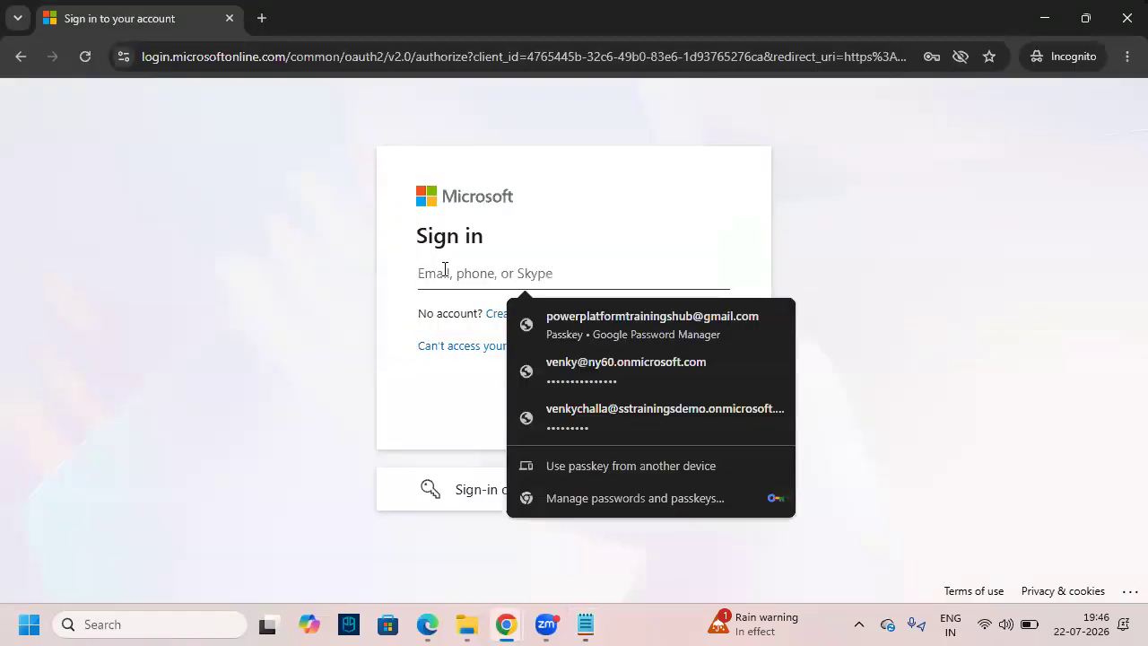
pyautogui.hotkey('ctrl', 'v')
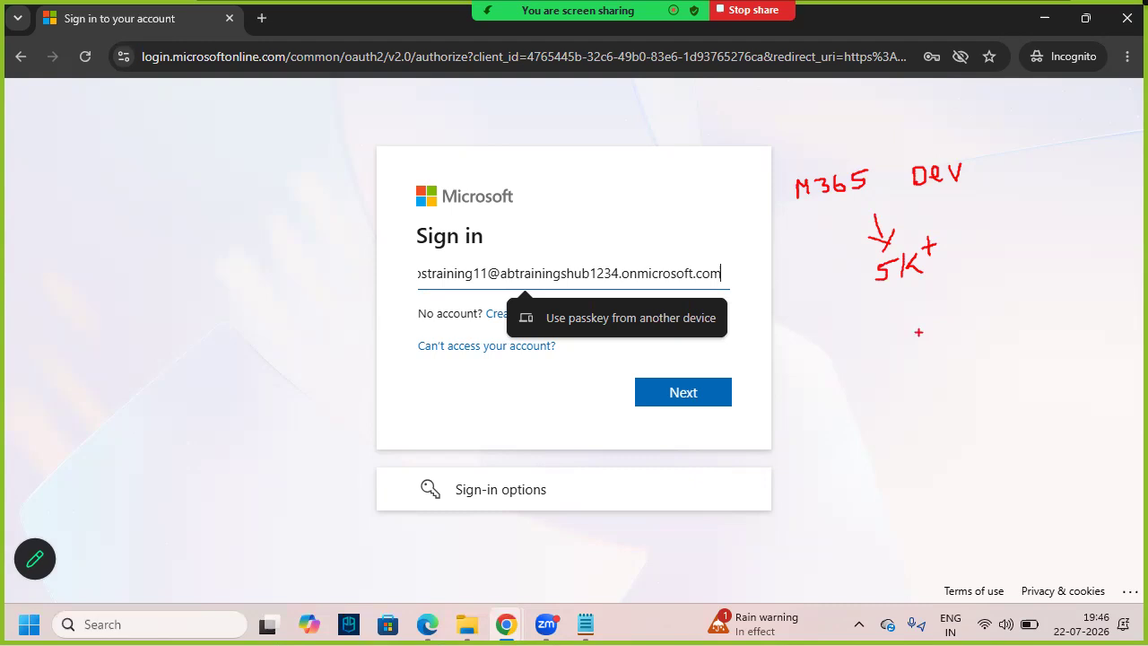
# - Continue to the password step and submit a password, which is rejected as incorrect
pyautogui.moveTo(498, 285); pyautogui.dragTo(522, 276)
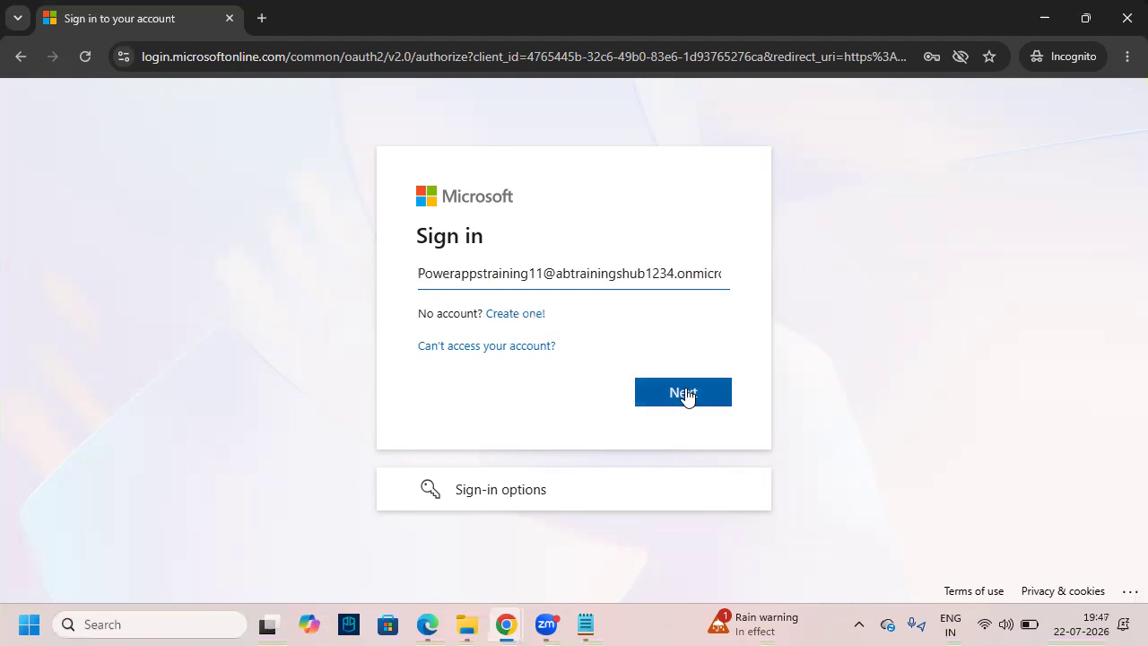
pyautogui.click(685, 393)
pyautogui.click(488, 333)
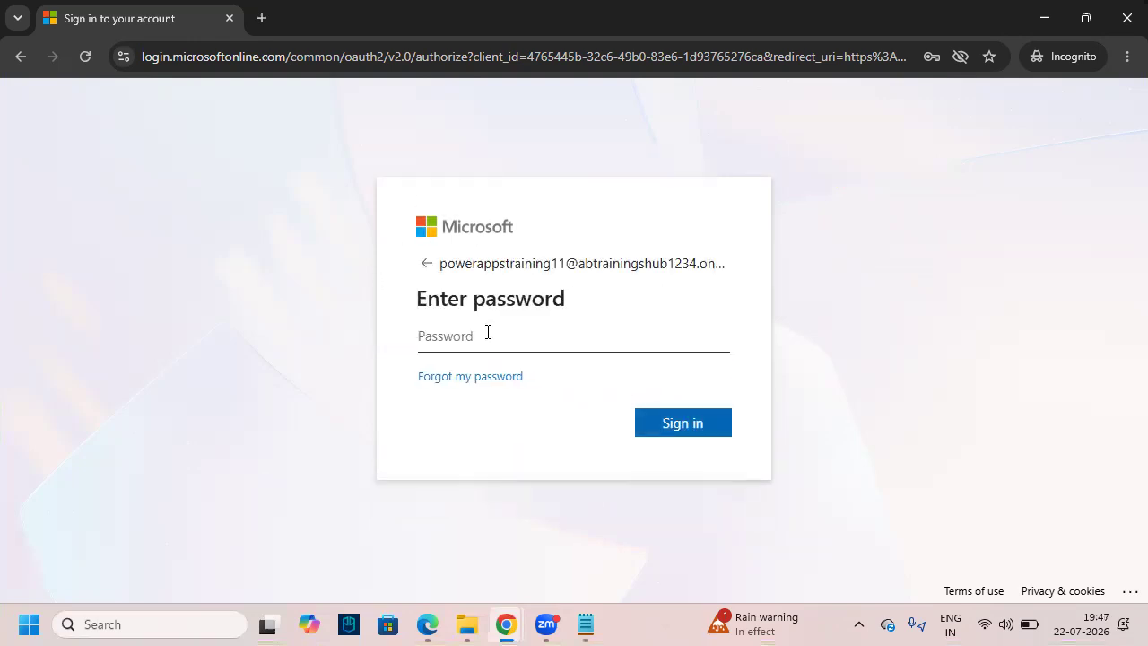
pyautogui.write('•')
pyautogui.press('Return')
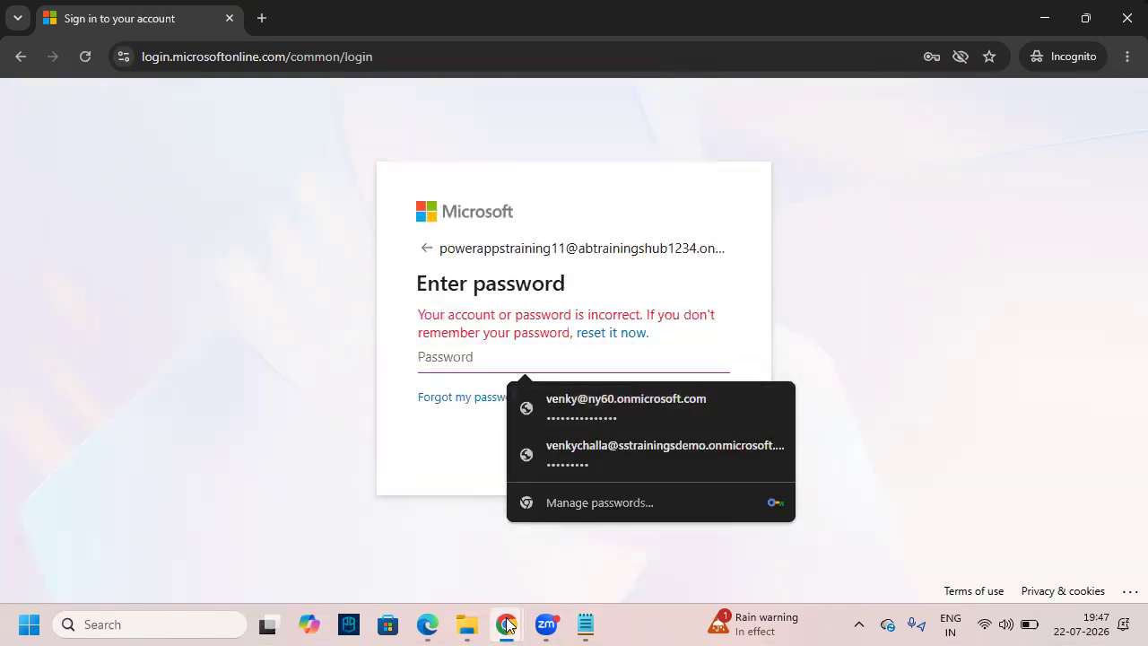
# - Open the Power Platfrom Credentials spreadsheet from Google Drive
pyautogui.moveTo(506, 623)
pyautogui.click(427, 538)
pyautogui.click(1074, 138)
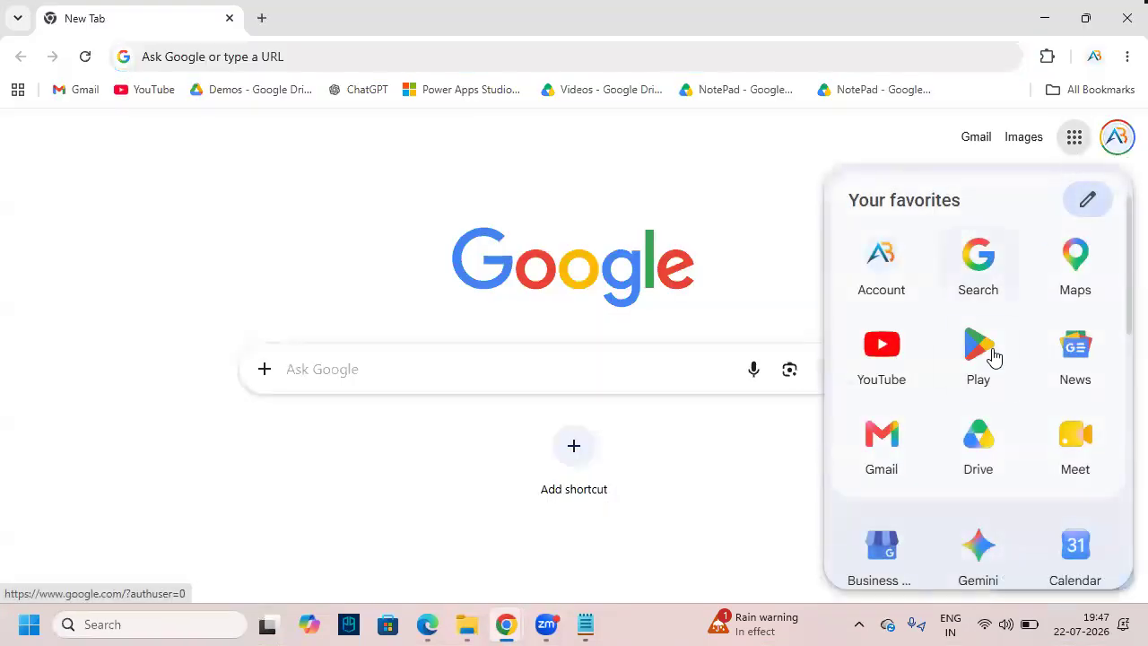
pyautogui.click(983, 453)
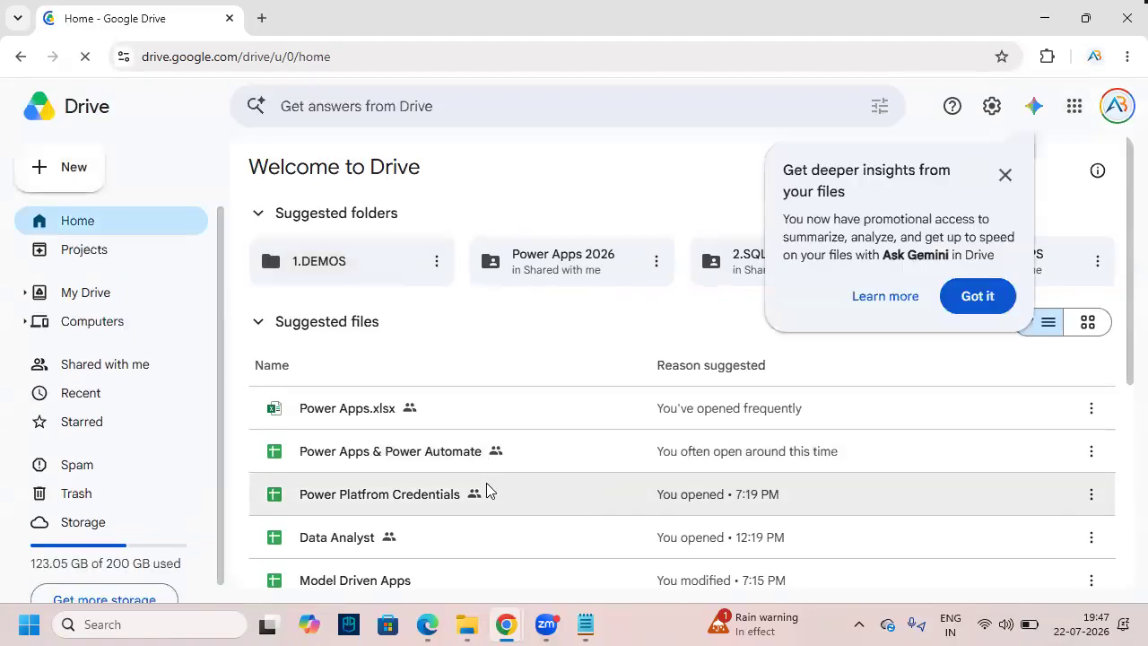
pyautogui.doubleClick(489, 496)
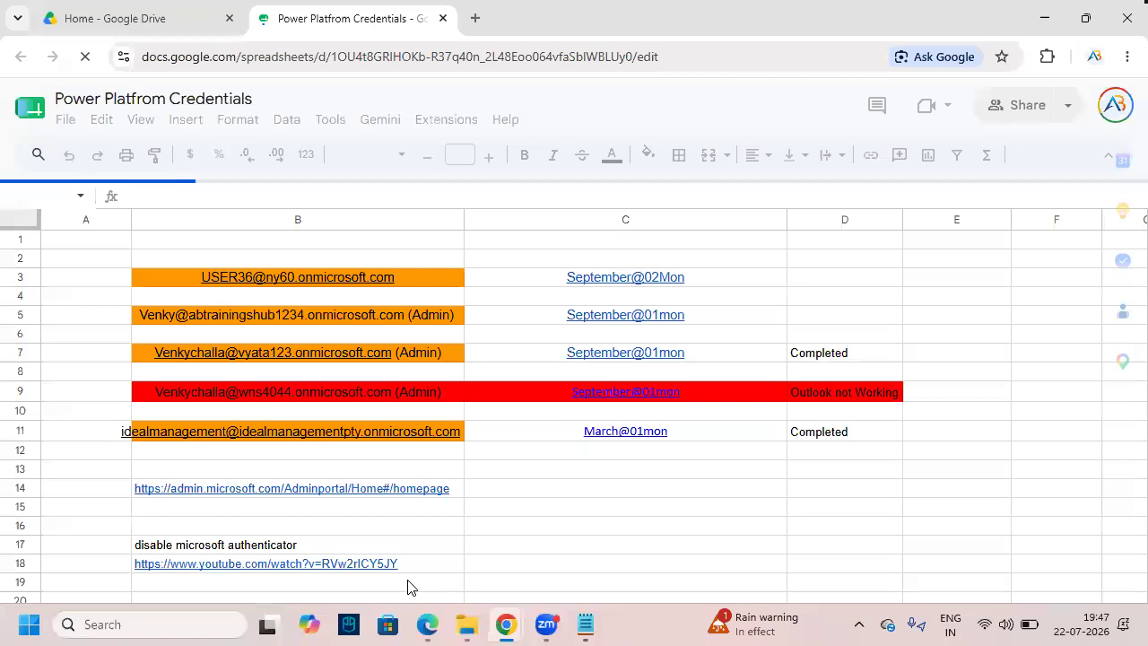
# - Copy the training account's password from cell E54 on the 1.abtrainingshub1234 sheet
pyautogui.click(435, 594)
pyautogui.click(343, 590)
pyautogui.scroll(-7, 434, 504)
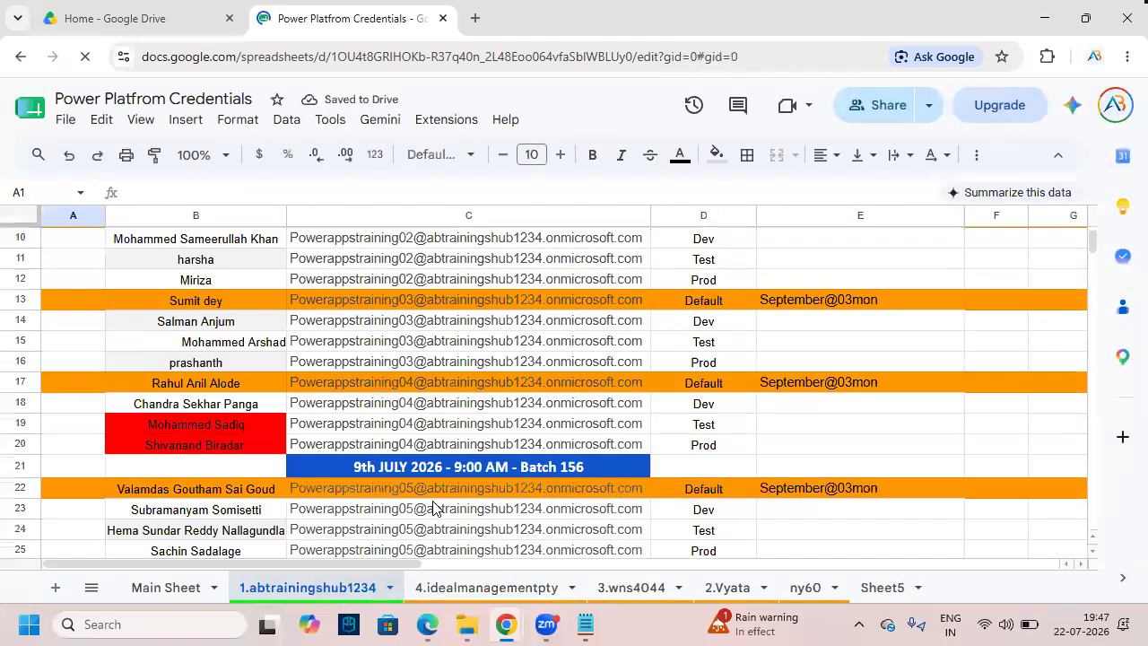
pyautogui.scroll(-6, 430, 501)
pyautogui.scroll(2, 430, 500)
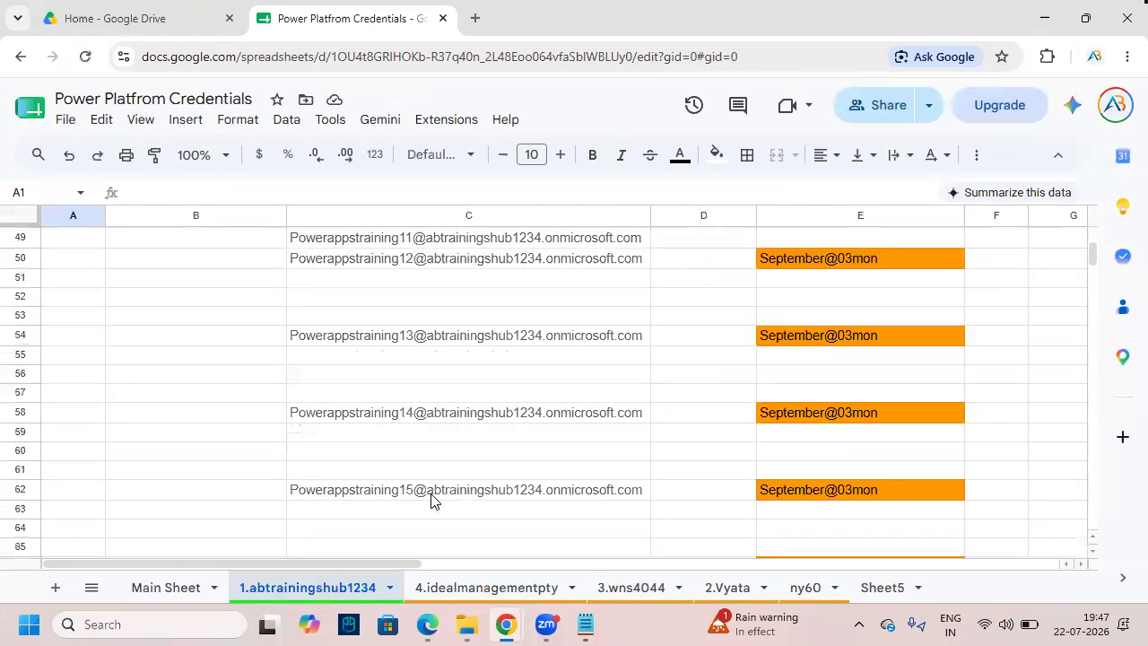
pyautogui.doubleClick(891, 339)
pyautogui.moveTo(891, 339); pyautogui.dragTo(736, 338)
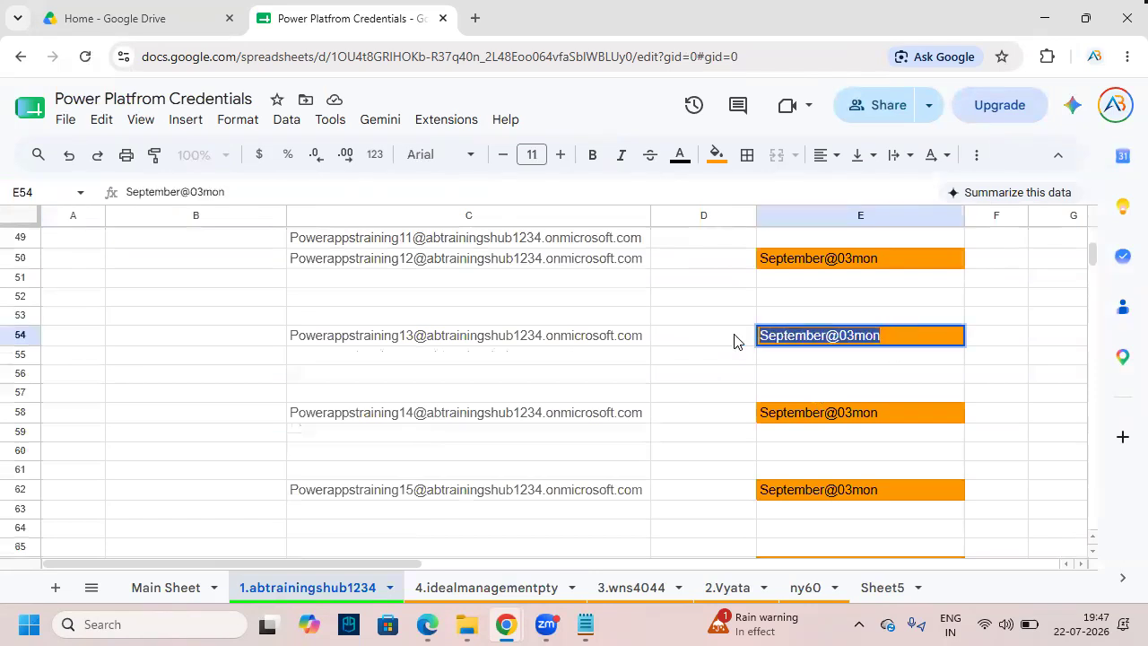
# - Close the credentials spreadsheet and return to the Microsoft sign-in window
pyautogui.click(443, 18)
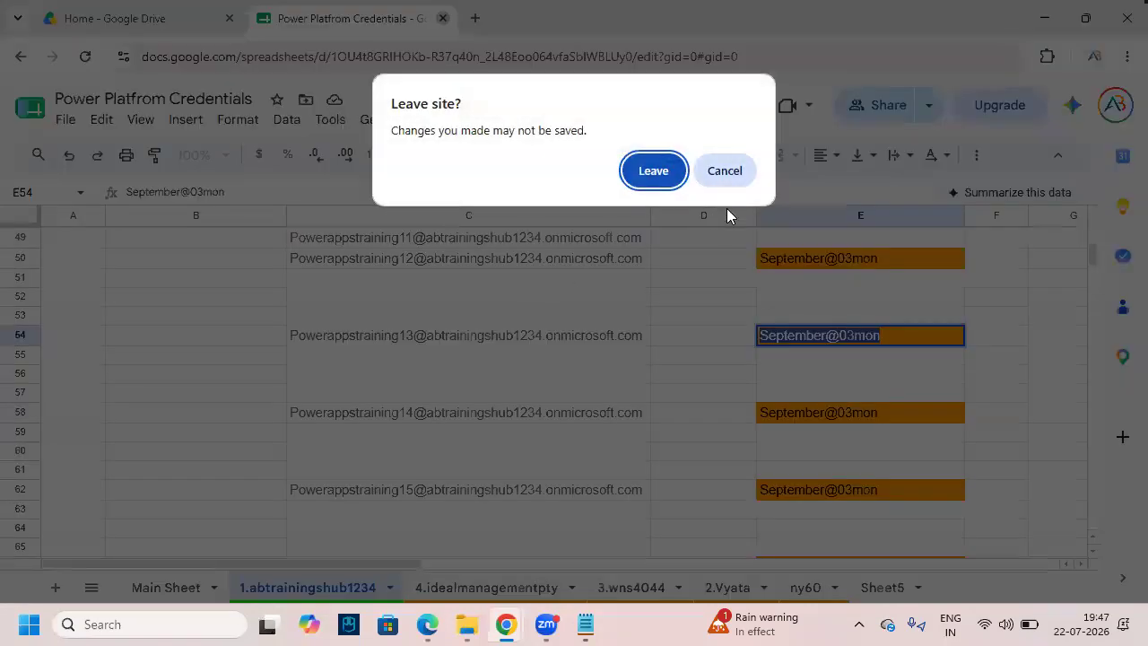
pyautogui.click(654, 171)
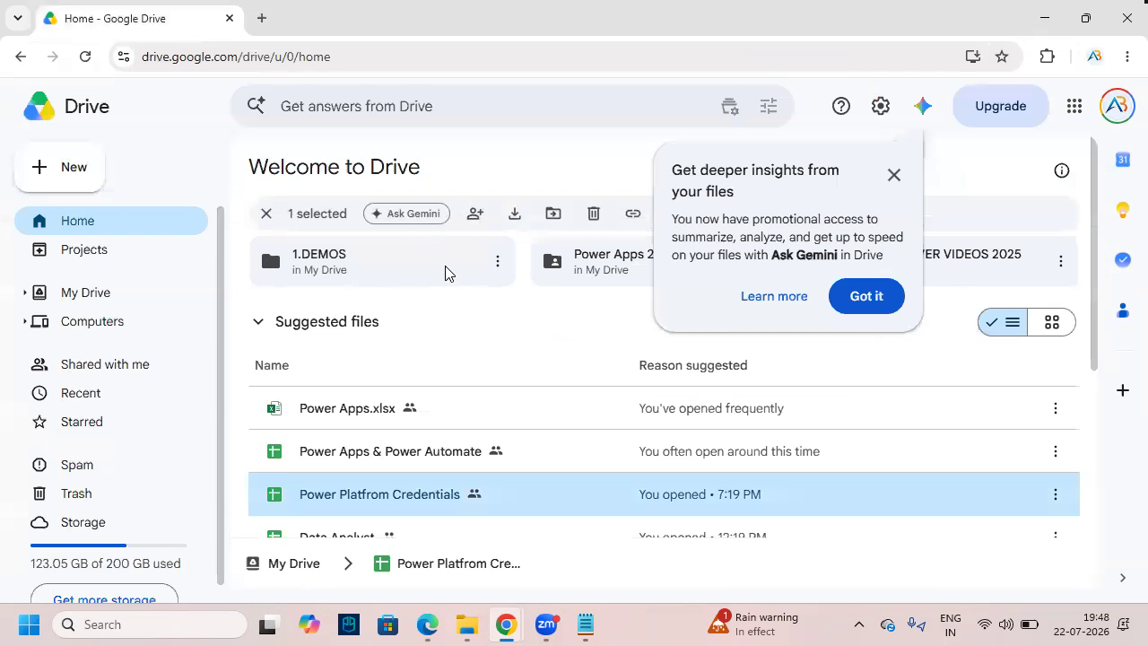
pyautogui.click(507, 624)
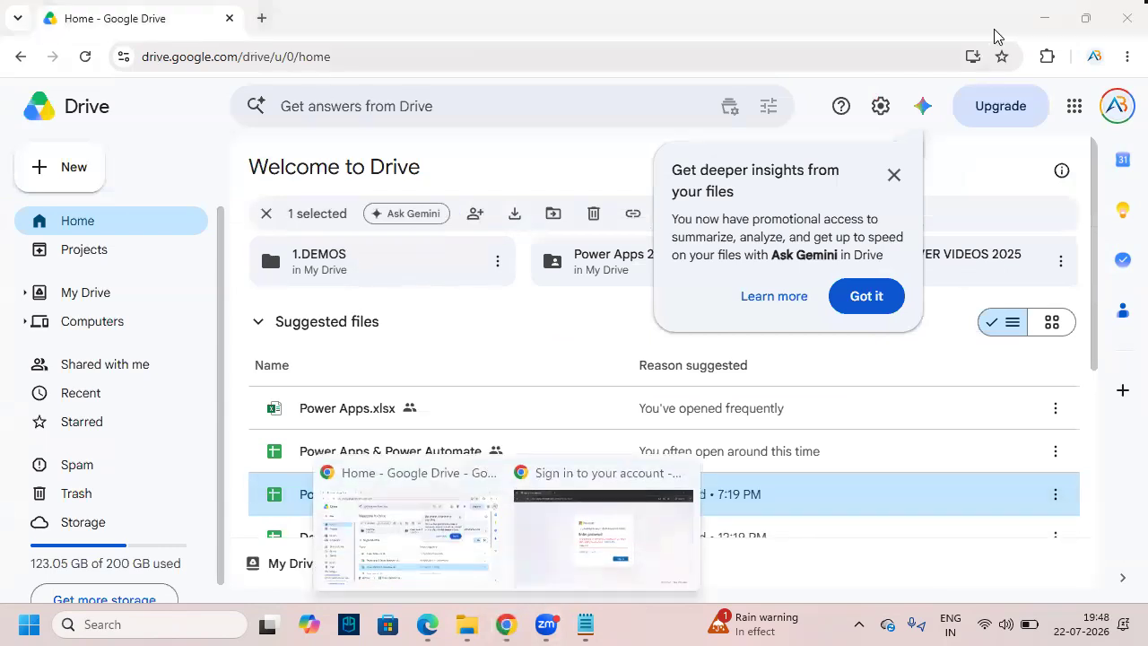
pyautogui.click(558, 503)
# - Paste the copied password, sign in, stay signed in, and close the welcome dialog
pyautogui.click(499, 357)
pyautogui.hotkey('ctrl', 'v')
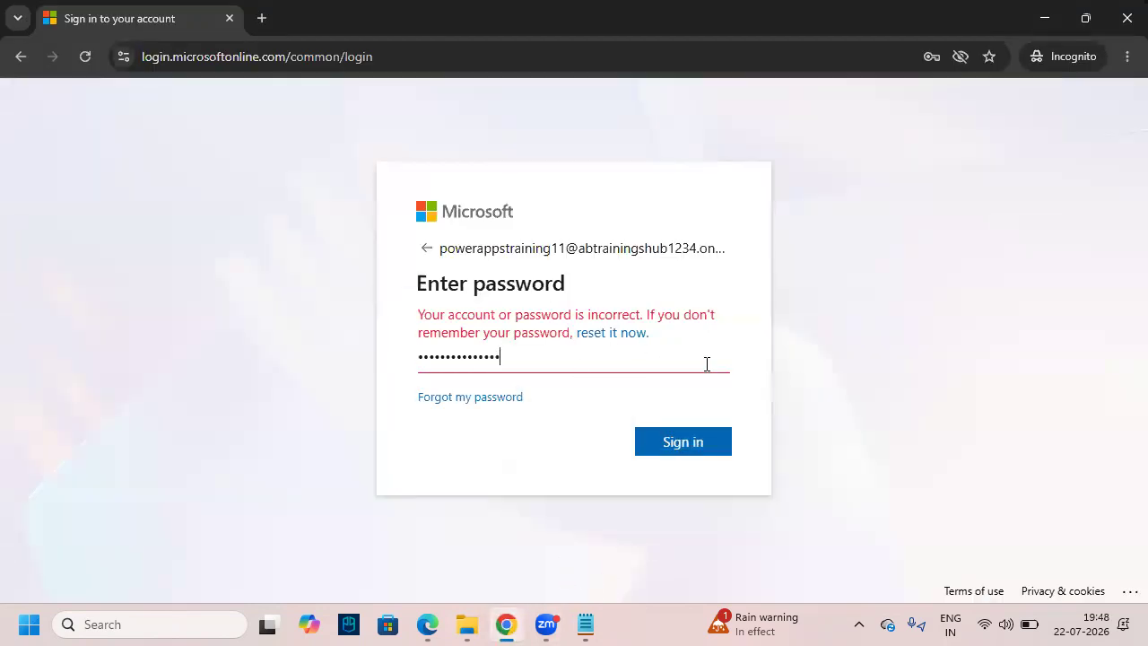
pyautogui.click(693, 443)
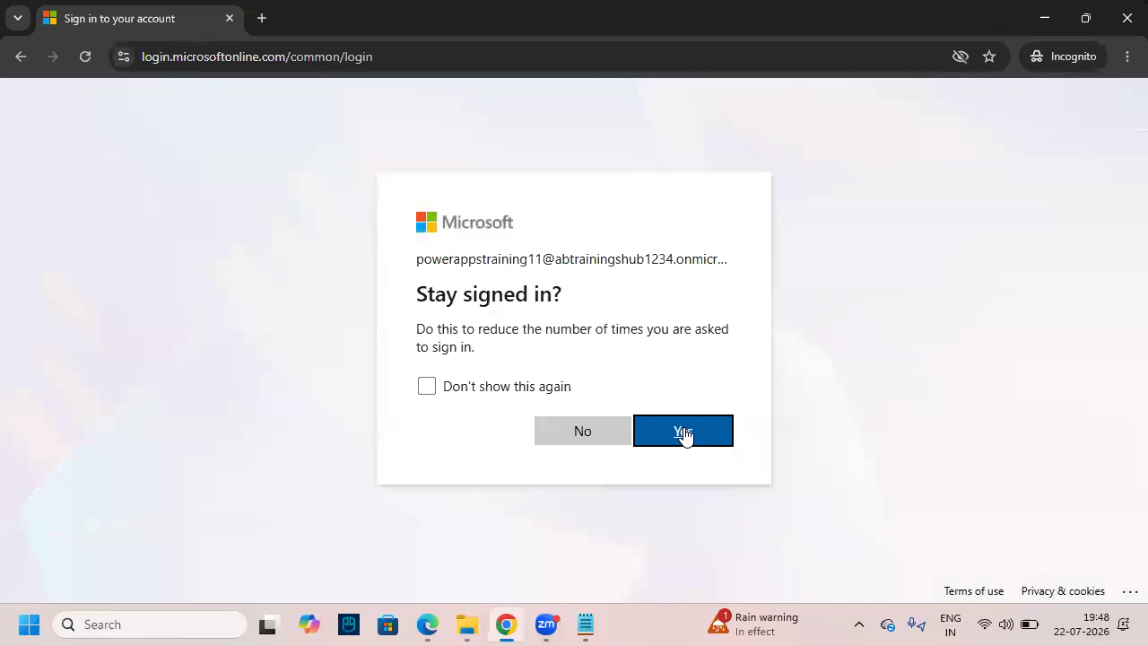
pyautogui.click(684, 428)
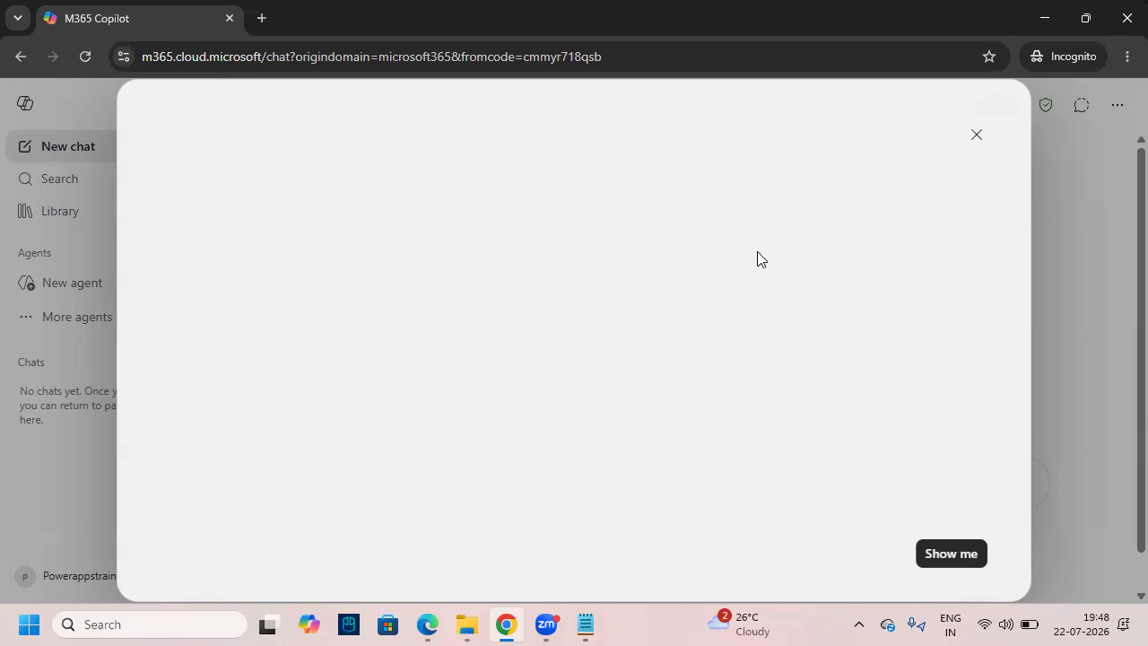
pyautogui.click(977, 137)
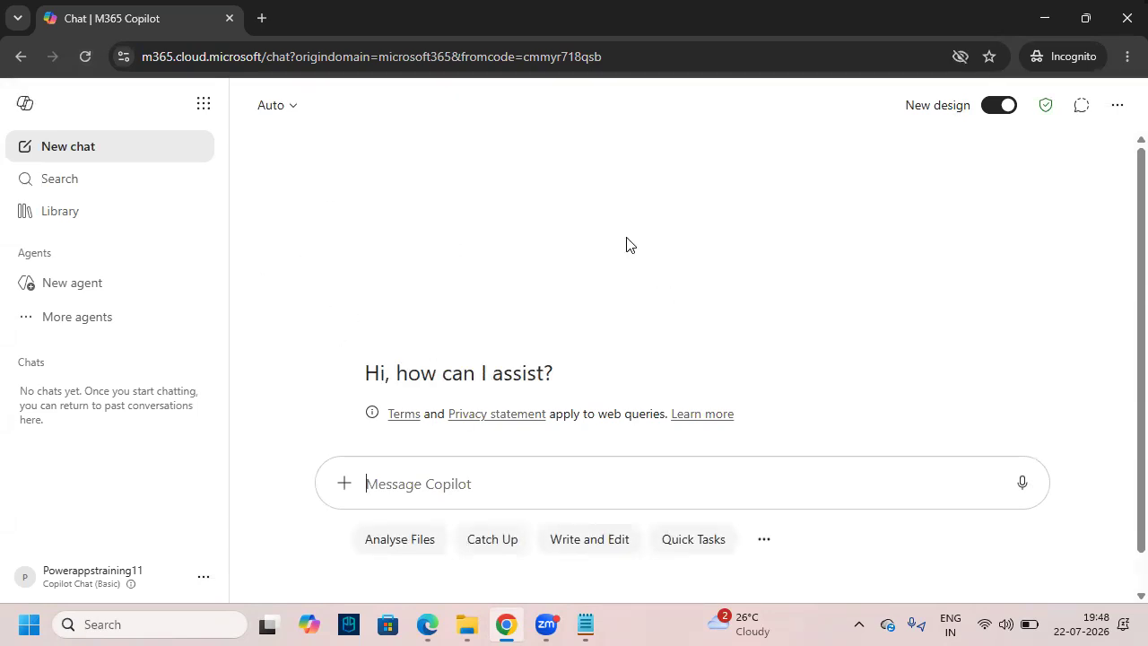
# - Search Microsoft 365 for 'SharePoint', open it, and dismiss its welcome dialog
pyautogui.moveTo(9, 165); pyautogui.dragTo(124, 192)
pyautogui.moveTo(62, 130); pyautogui.dragTo(73, 162)
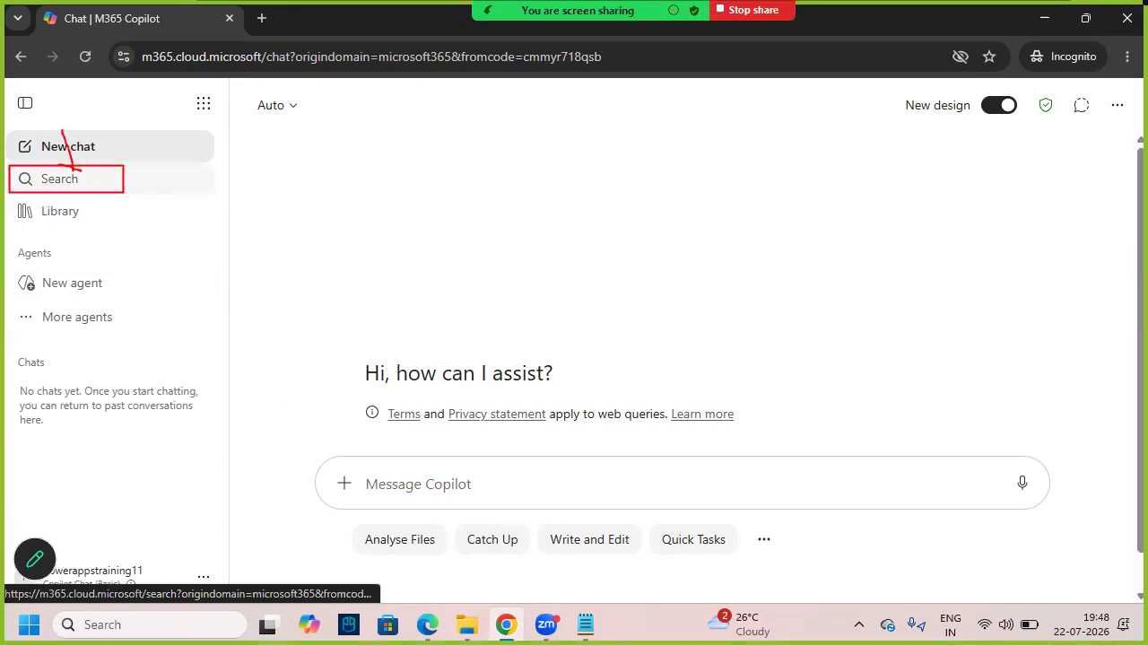
pyautogui.click(80, 184)
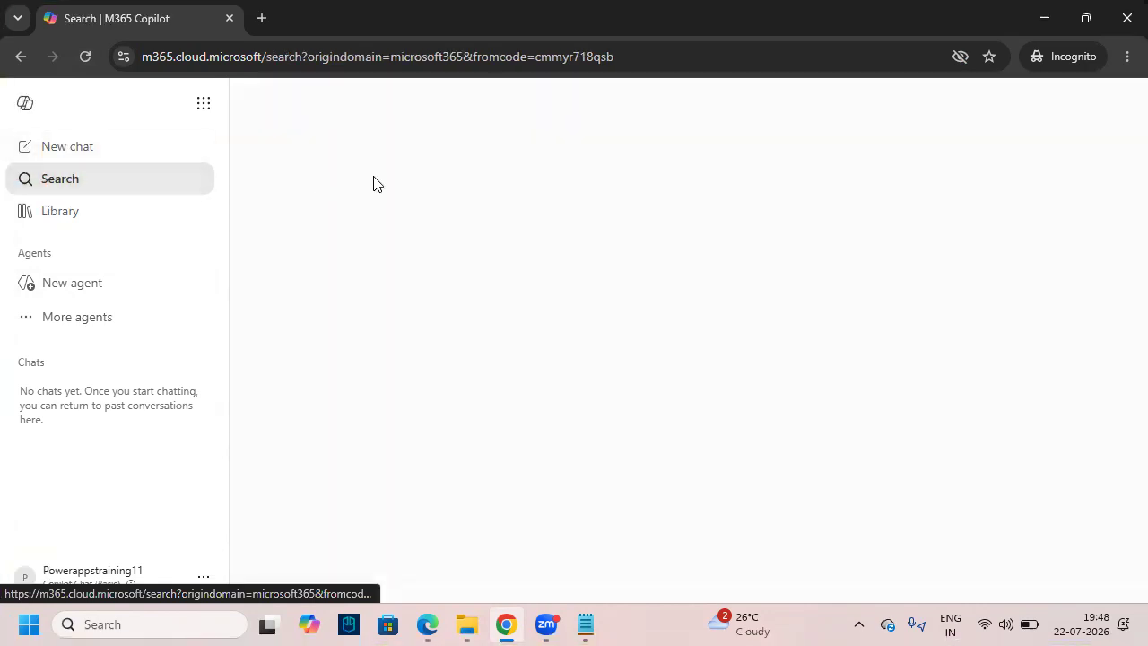
pyautogui.click(442, 181)
pyautogui.write('SharePoint')
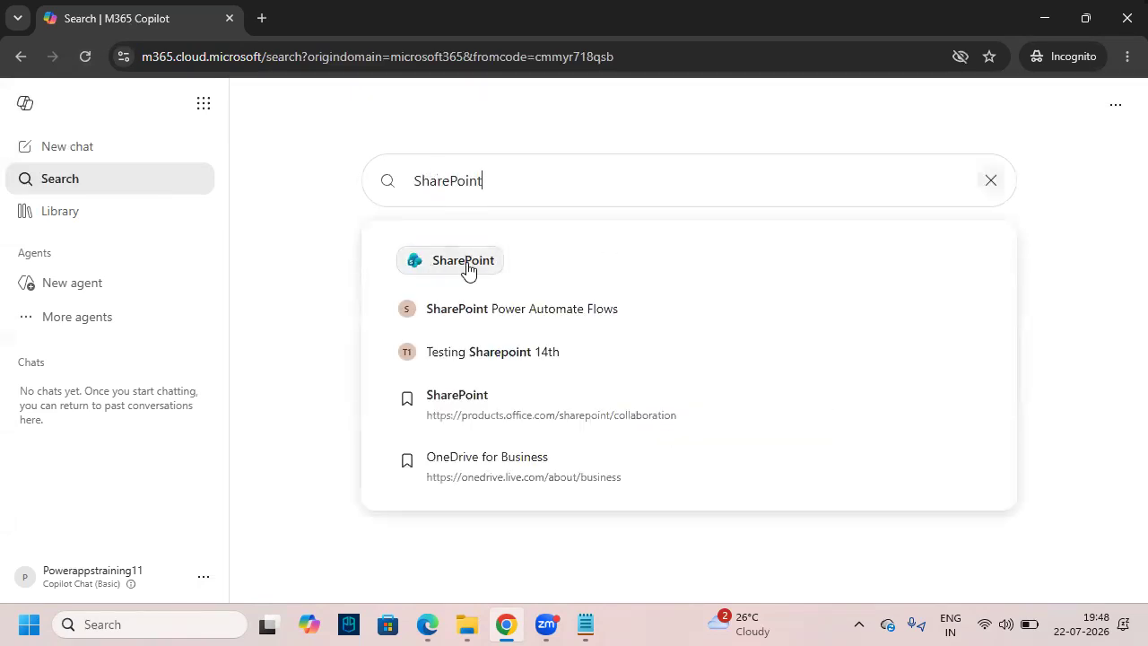
pyautogui.click(451, 267)
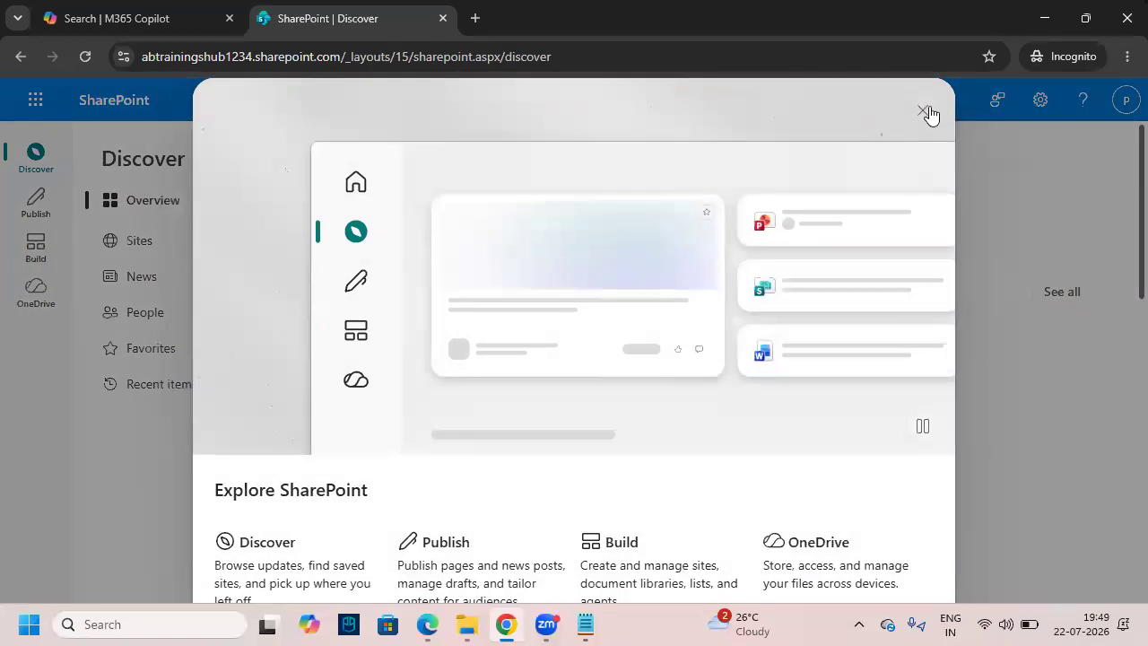
pyautogui.click(923, 113)
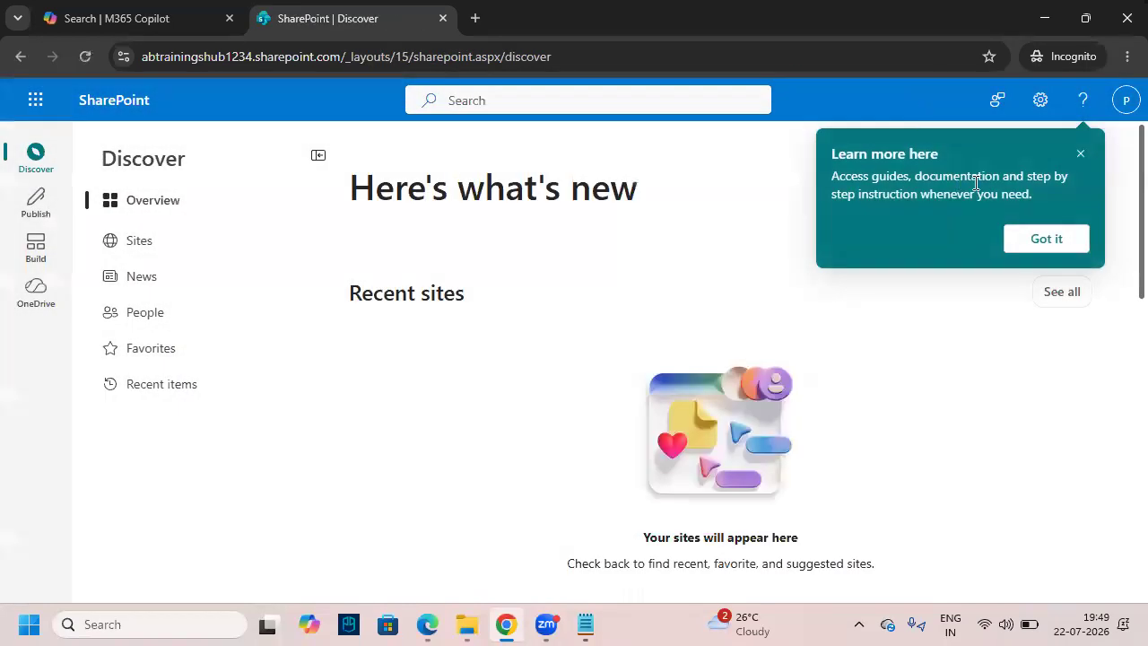
# - Dismiss the SharePoint tip and point out 'List (Table)' in the Notepad notes
pyautogui.click(1080, 154)
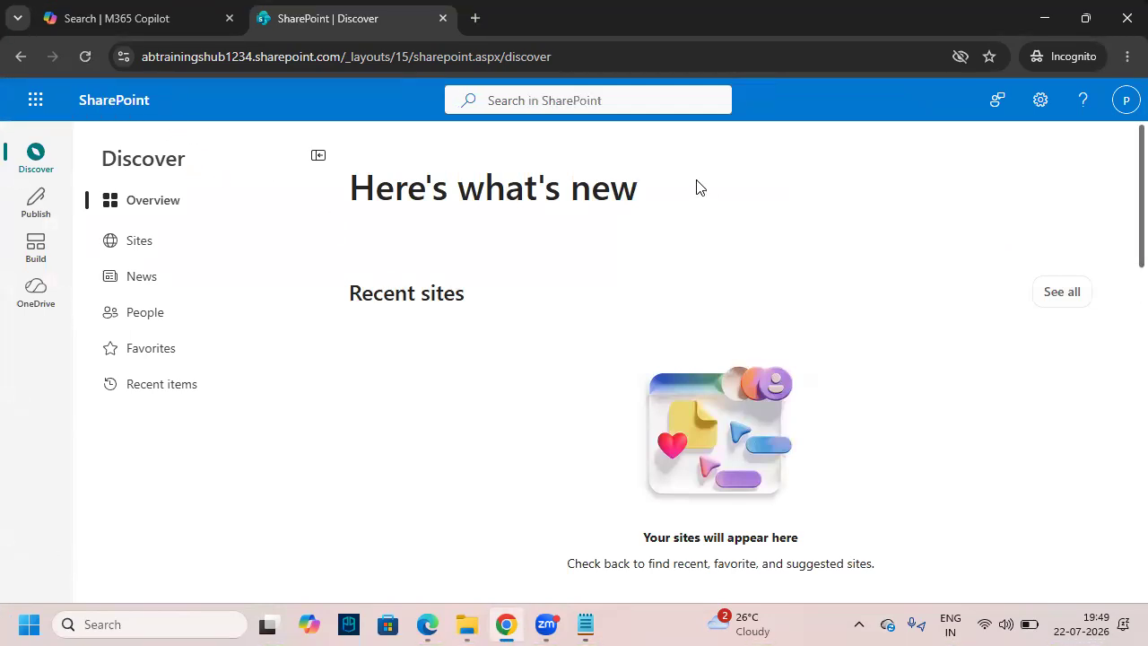
pyautogui.click(585, 624)
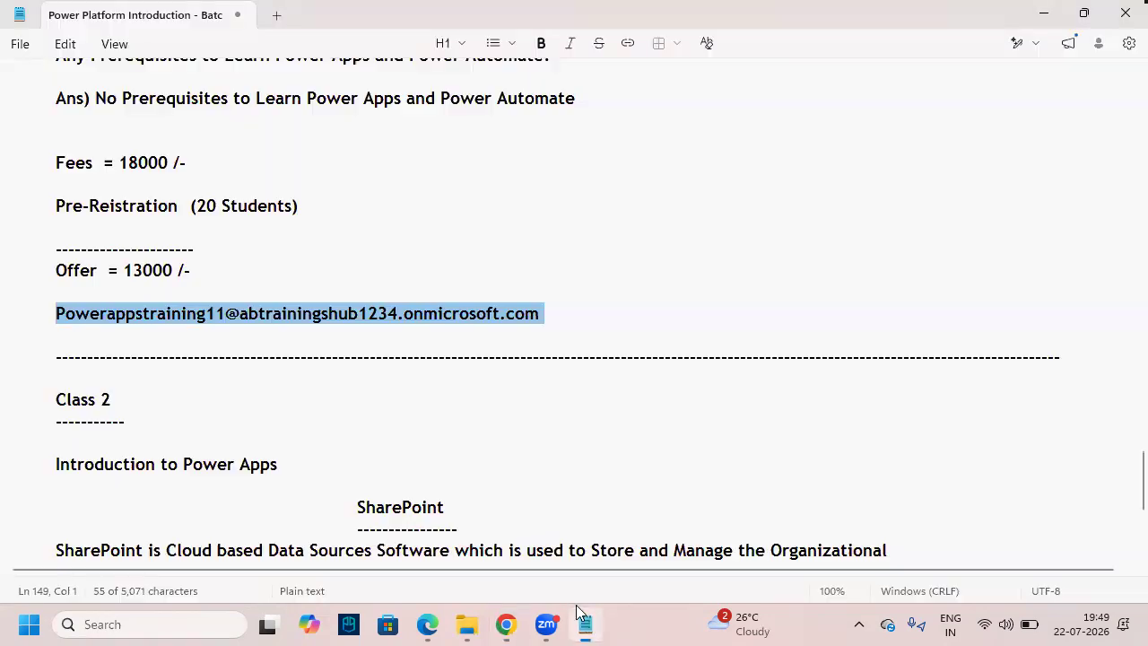
pyautogui.scroll(-3, 440, 427)
pyautogui.scroll(-1, 439, 427)
pyautogui.moveTo(287, 313); pyautogui.dragTo(383, 314)
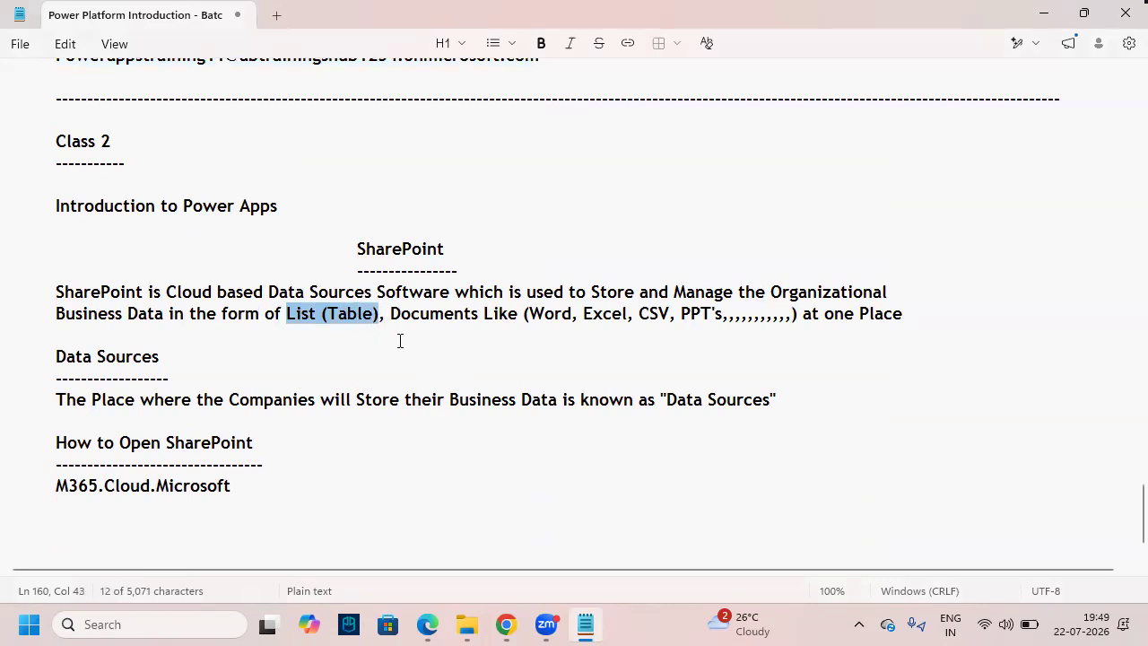
pyautogui.click(403, 342)
# - Return to SharePoint and bring up the Build options panel
pyautogui.hotkey('alt', 'Tab')
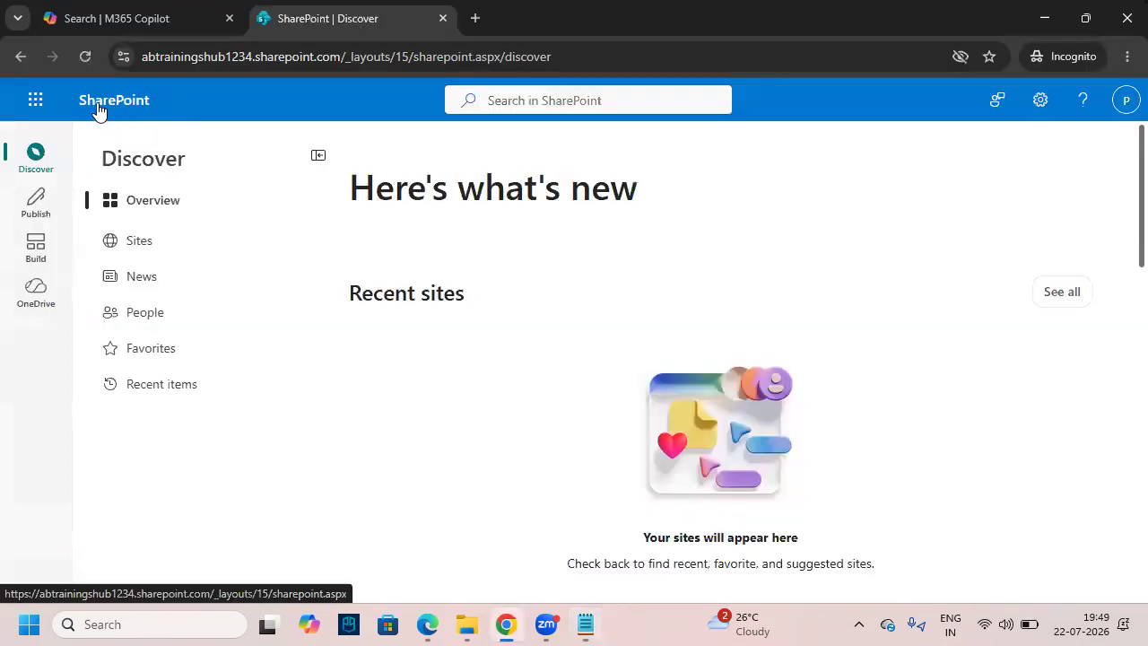
pyautogui.moveTo(127, 109); pyautogui.dragTo(160, 121)
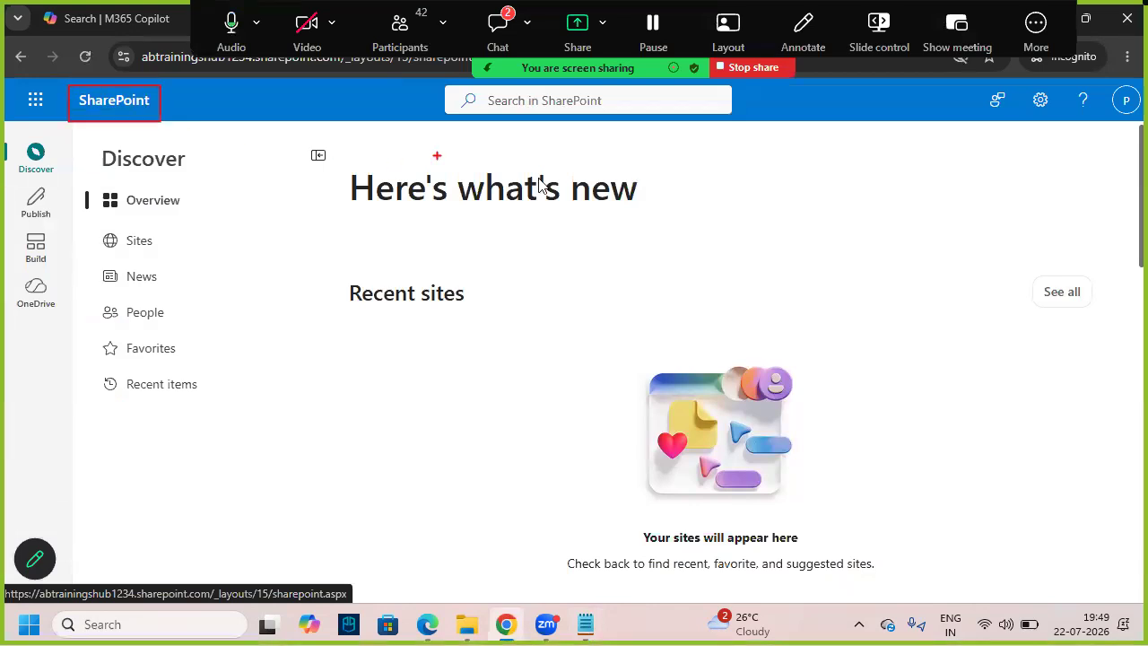
pyautogui.press('Escape')
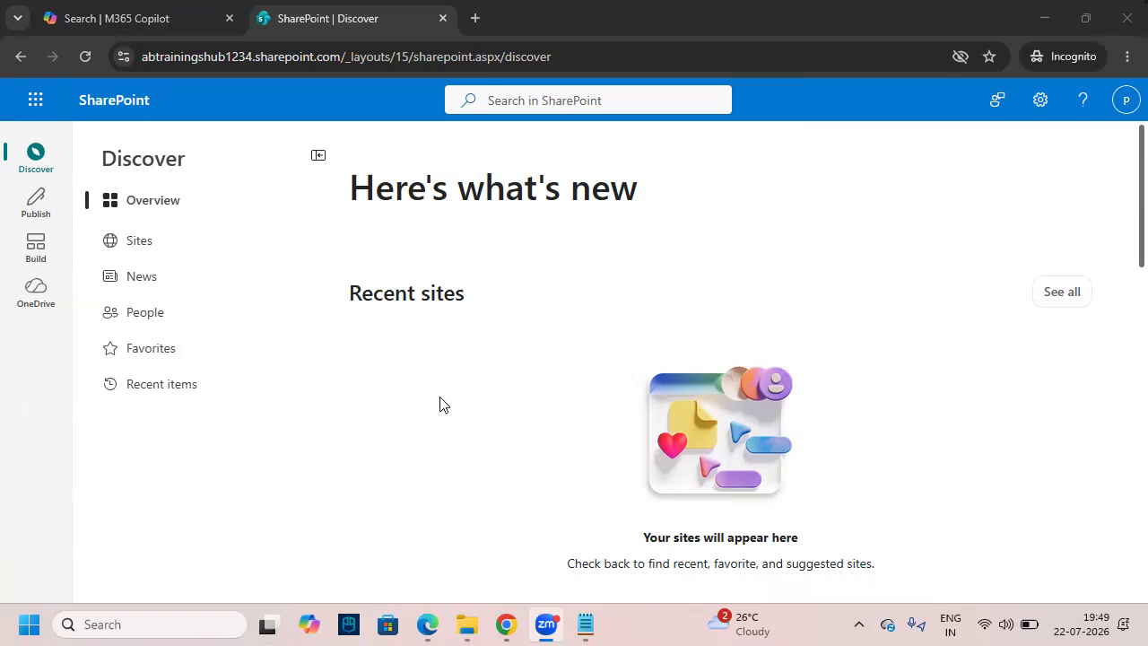
pyautogui.click(35, 248)
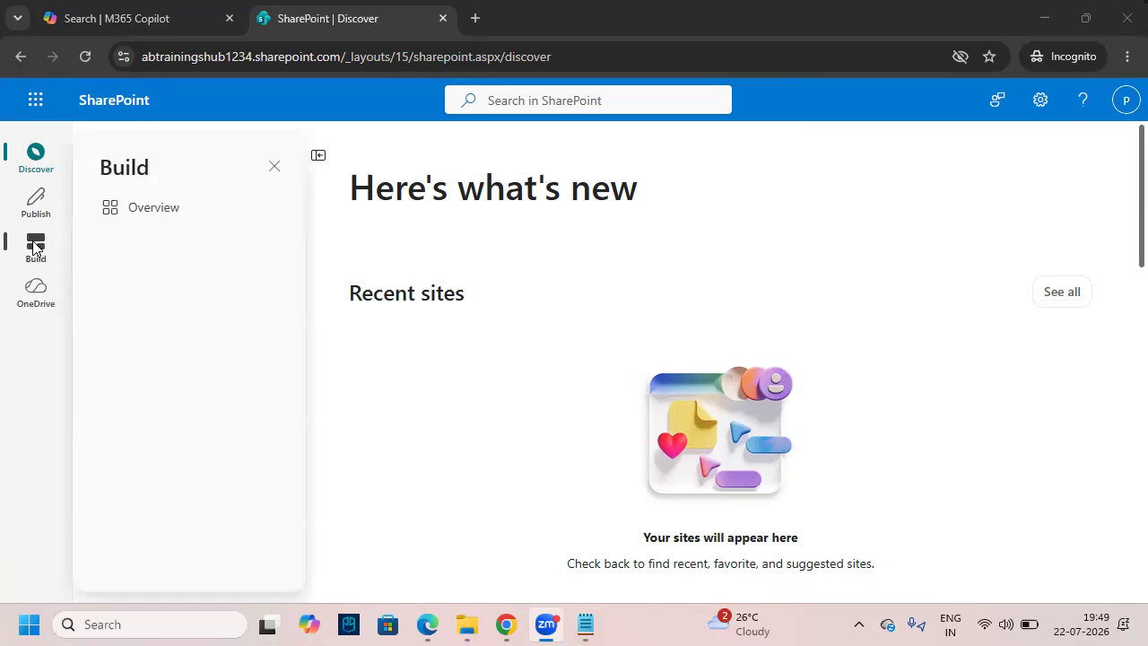
# - Open the Start building page and mark the site-creation option
pyautogui.moveTo(14, 223); pyautogui.dragTo(56, 268)
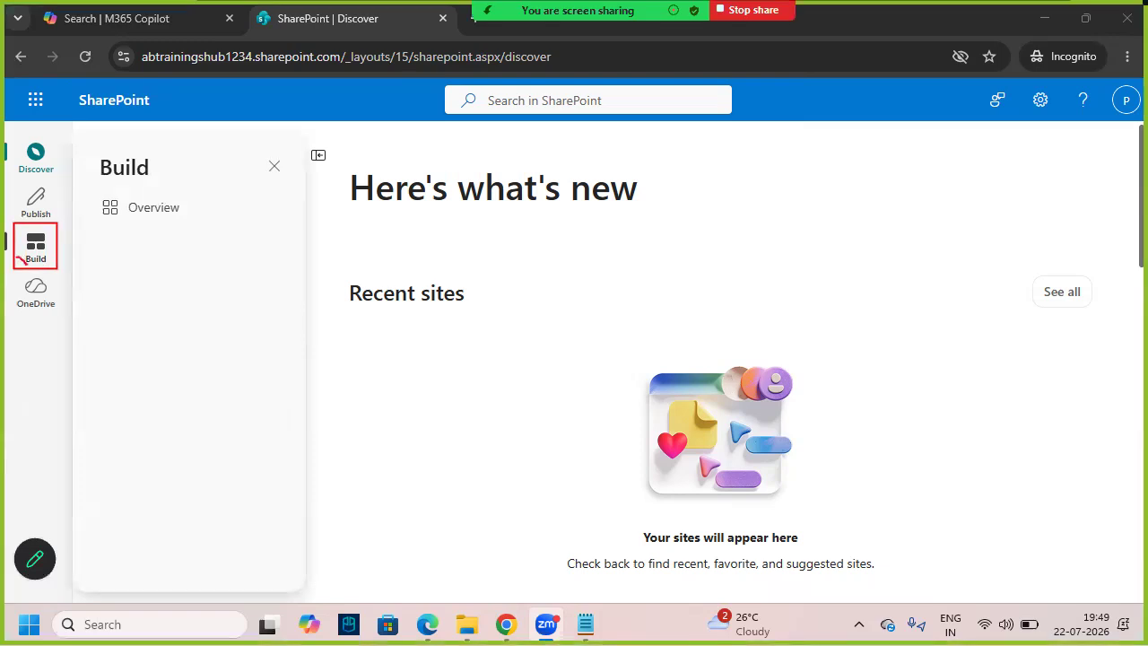
pyautogui.click(35, 251)
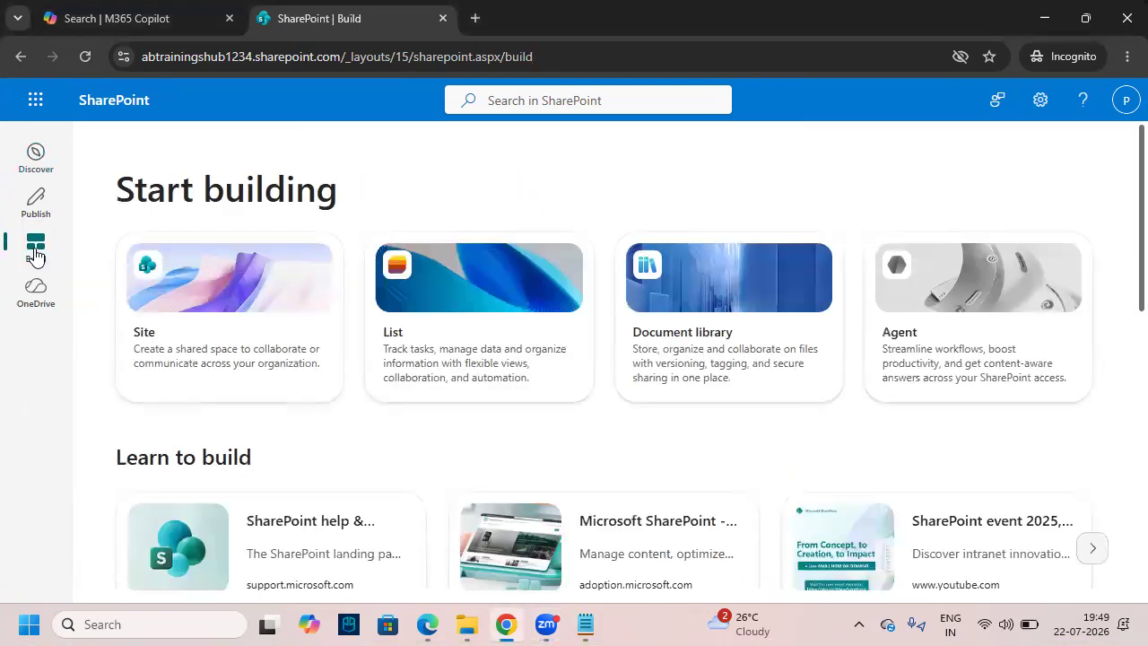
pyautogui.moveTo(114, 236); pyautogui.dragTo(344, 400)
pyautogui.moveTo(151, 344)
pyautogui.mouseDown()
pyautogui.moveTo(158, 351)
pyautogui.moveTo(222, 290)
pyautogui.mouseUp()
pyautogui.moveTo(173, 362); pyautogui.dragTo(214, 307)
pyautogui.press('Escape')
# - Show the Team site and Communication site template choices, then return to the Notepad notes
pyautogui.click(214, 314)
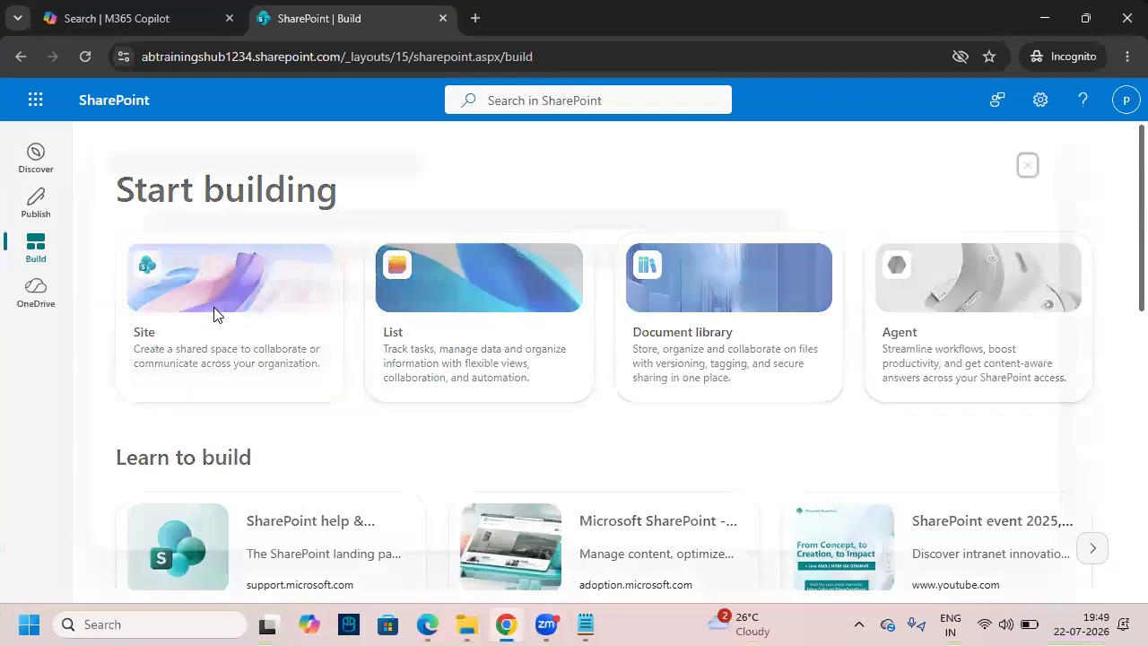
pyautogui.click(104, 203)
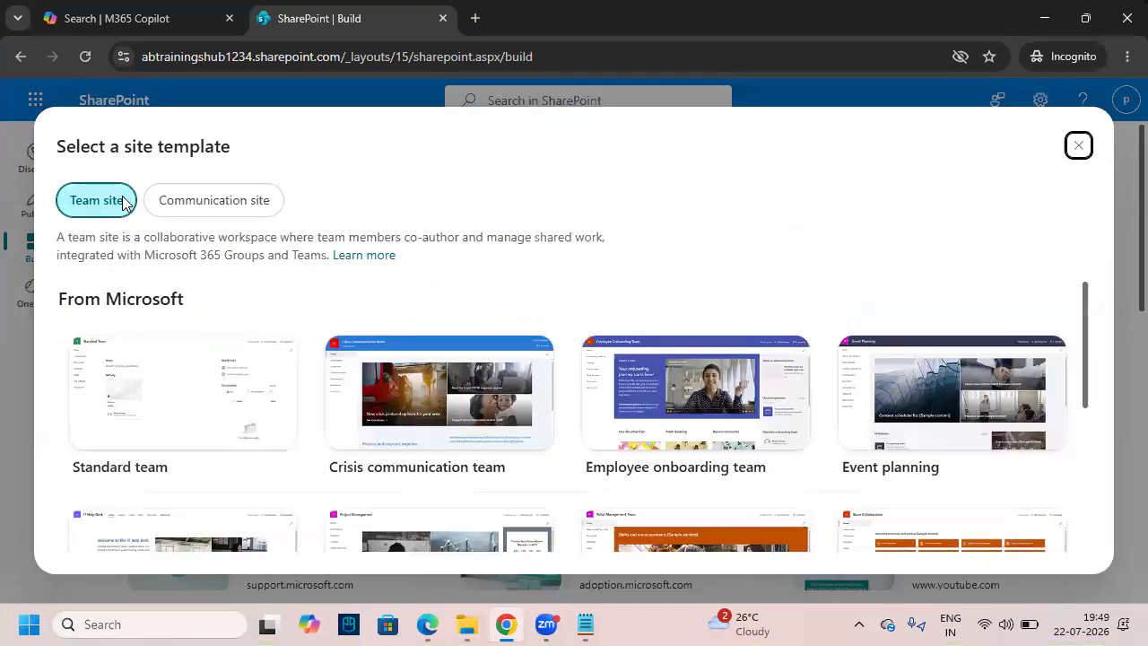
pyautogui.hotkey('ctrl', '2')
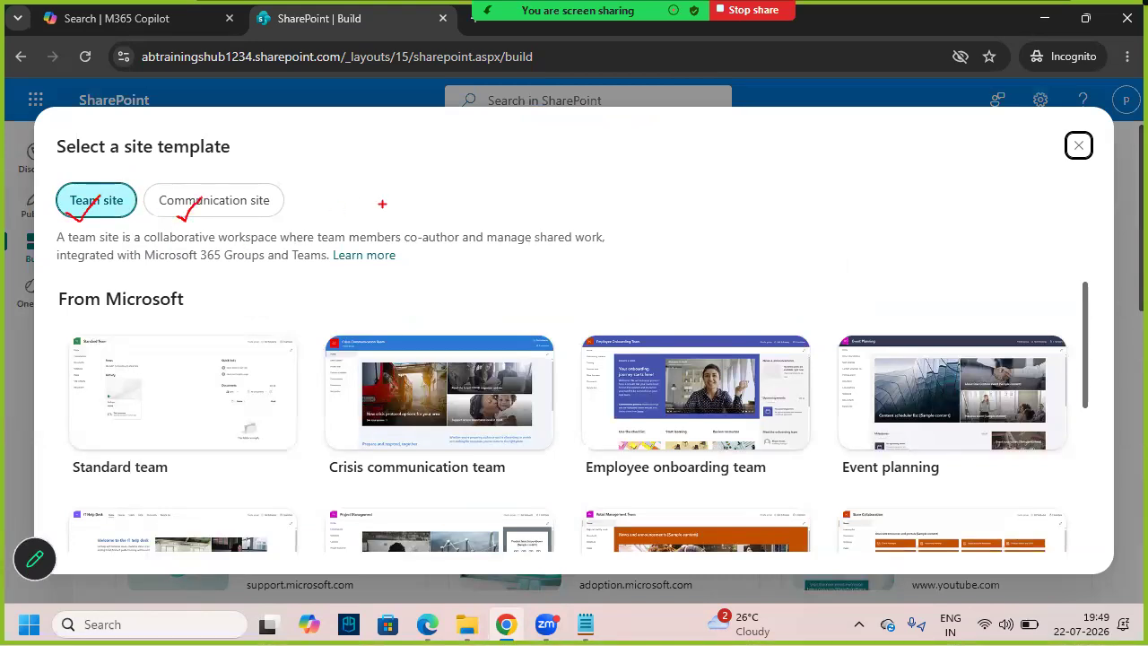
pyautogui.press('Escape')
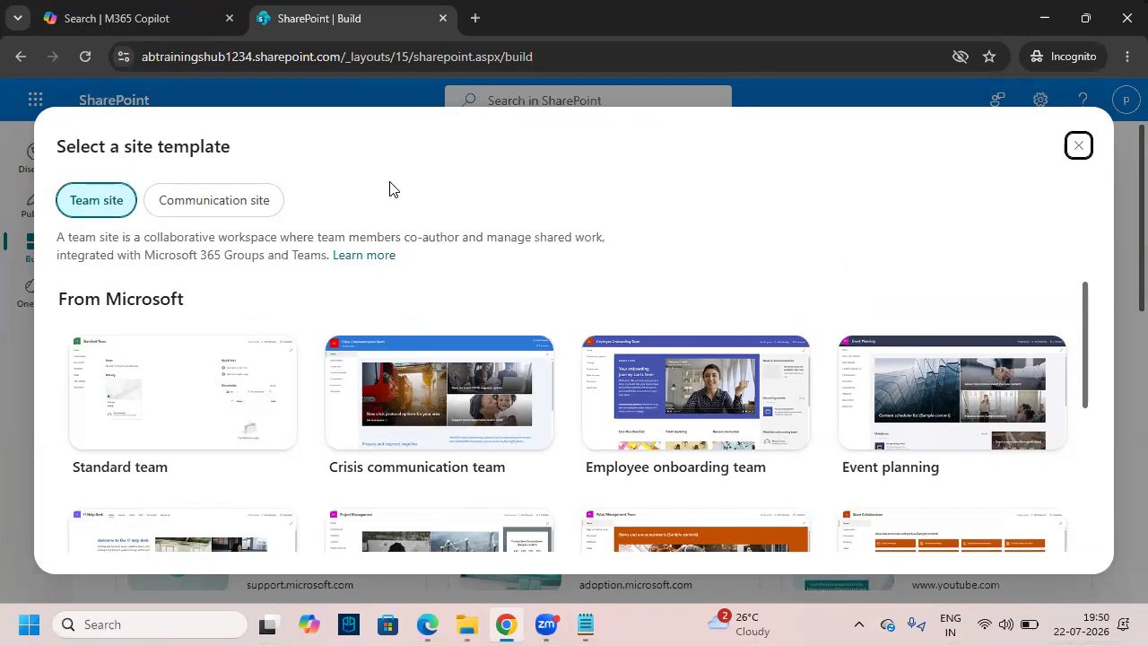
pyautogui.click(585, 624)
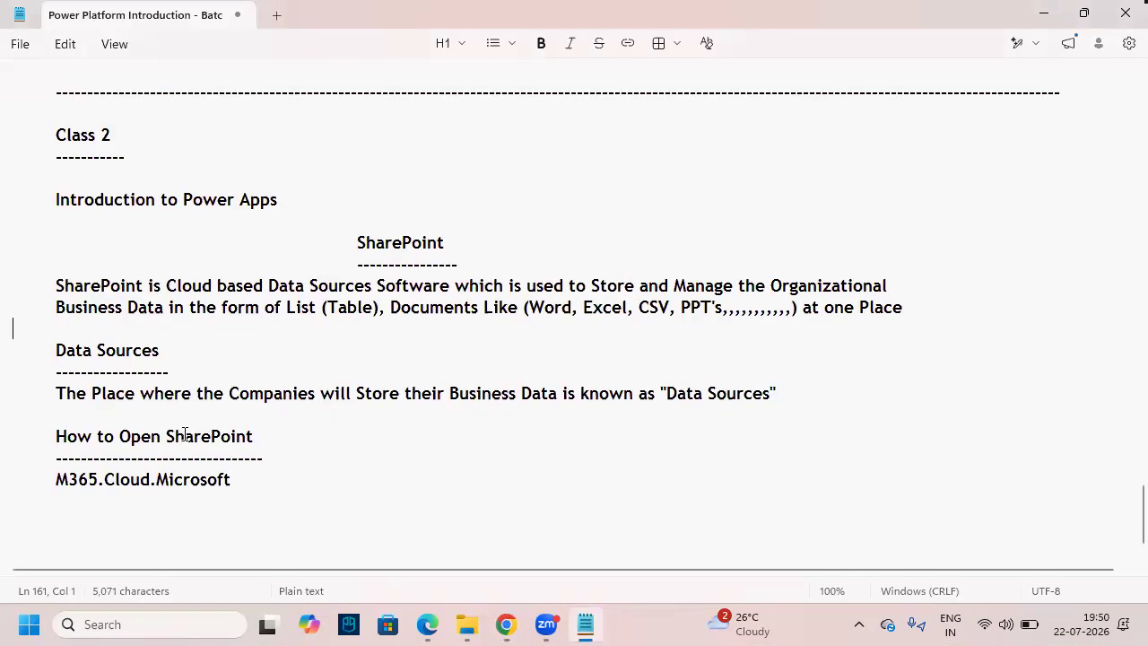
# - Type the dash-underlined 'Site' heading and begin its 'Database / Container' definition sentence
pyautogui.scroll(-1, 186, 437)
pyautogui.click(161, 474)
pyautogui.press('Return')
pyautogui.press('Return')
pyautogui.press('Return')
pyautogui.press('Return')
pyautogui.press('Return')
pyautogui.press('Return')
pyautogui.press('Return')
pyautogui.press('Return')
pyautogui.press('Return')
pyautogui.press('Return')
pyautogui.press('Return')
pyautogui.press('Return')
pyautogui.press('Return')
pyautogui.press('Return')
pyautogui.press('Return')
pyautogui.press('Return')
pyautogui.press('Return')
pyautogui.press('Return')
pyautogui.press('Return')
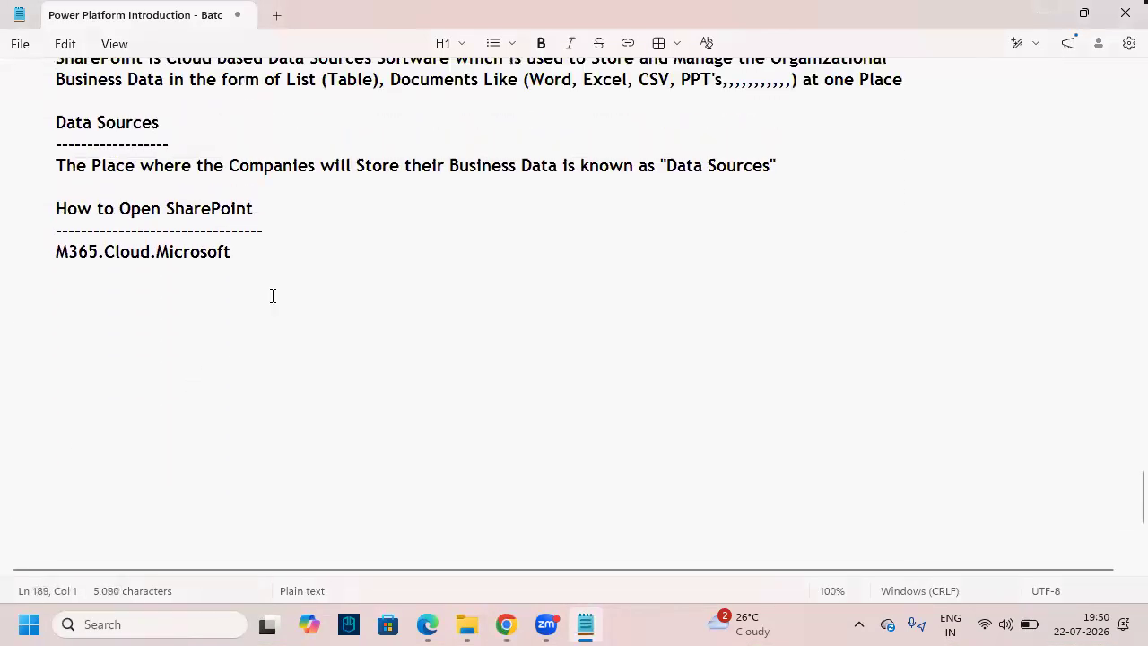
pyautogui.scroll(2, 317, 179)
pyautogui.press('Return')
pyautogui.press('Tab')
pyautogui.write('Site')
pyautogui.press('Return')
pyautogui.write('-------')
pyautogui.press('Return')
pyautogui.press('Tab')
pyautogui.write('Site is a Dat')
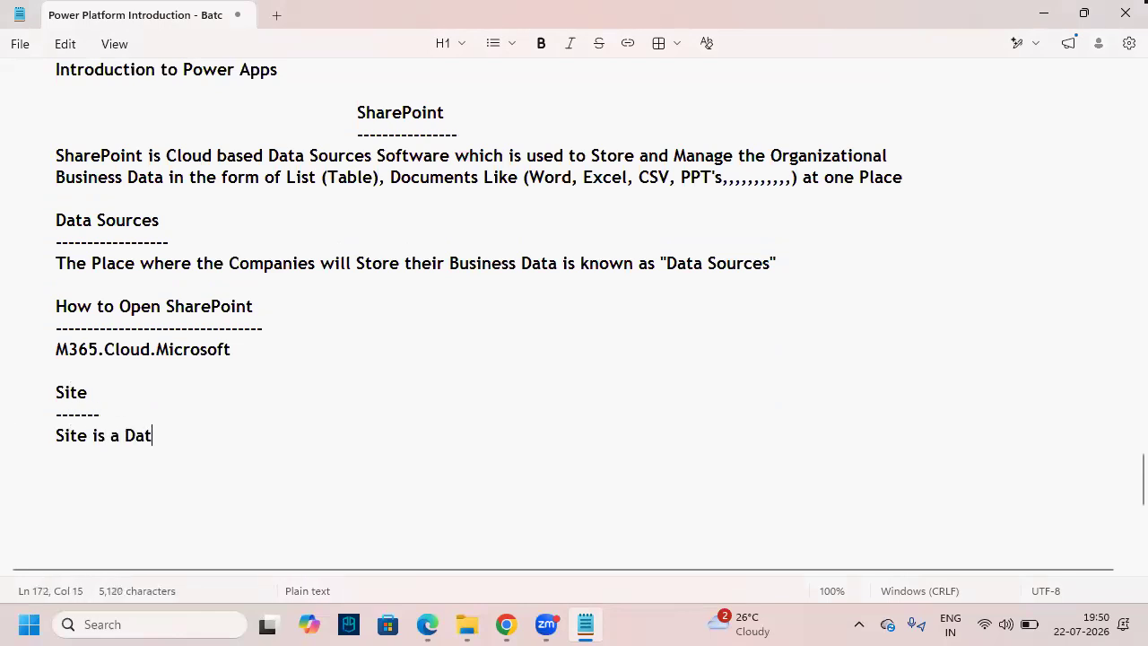
pyautogui.write('abase / ')
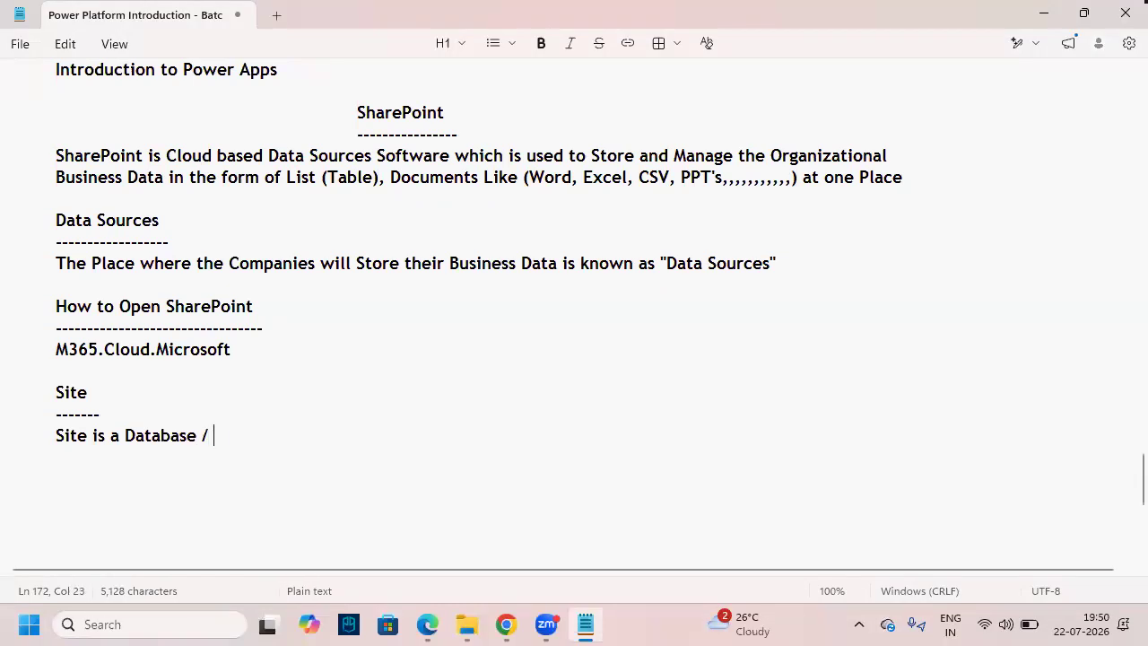
pyautogui.write('Container ')
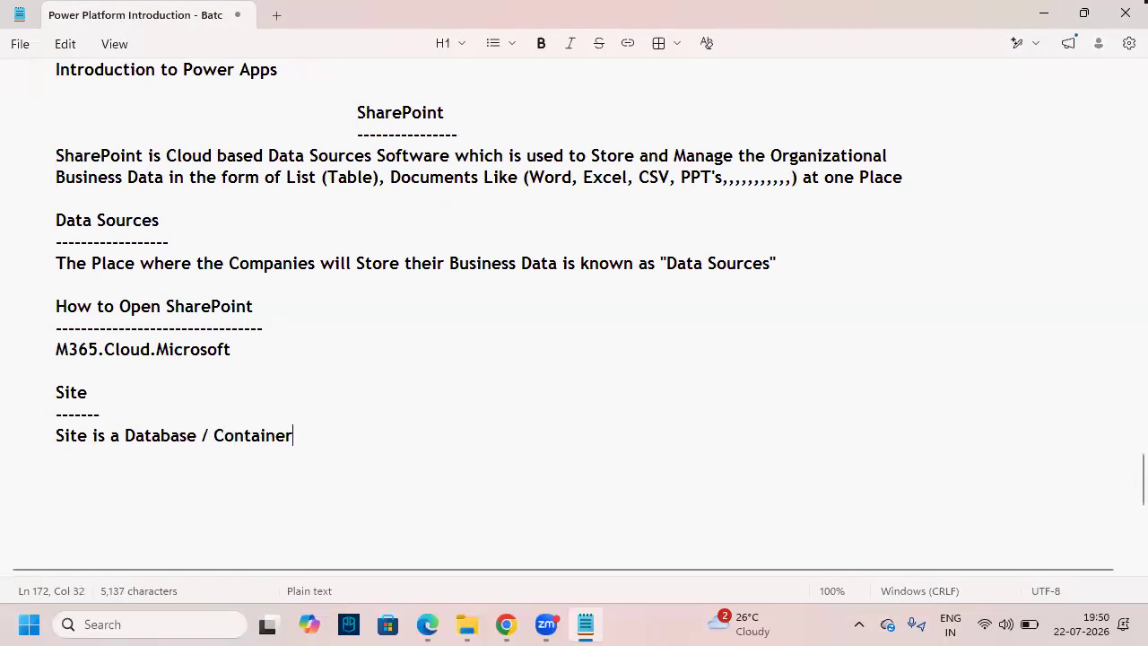
pyautogui.write('which is used to ')
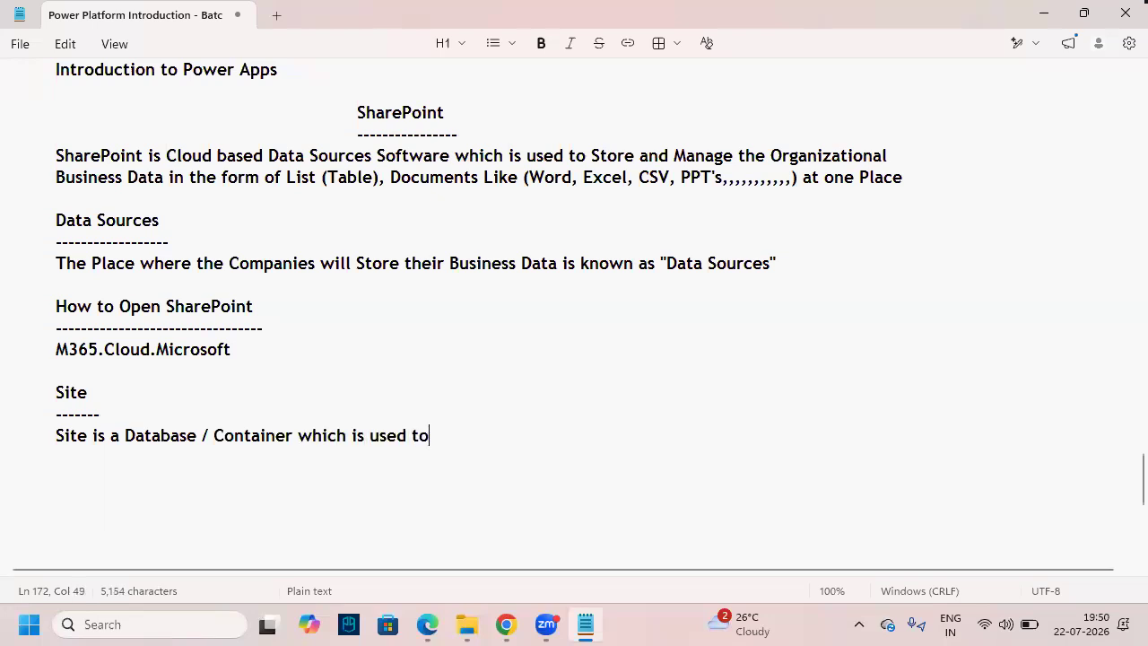
pyautogui.write('Store and Manage the')
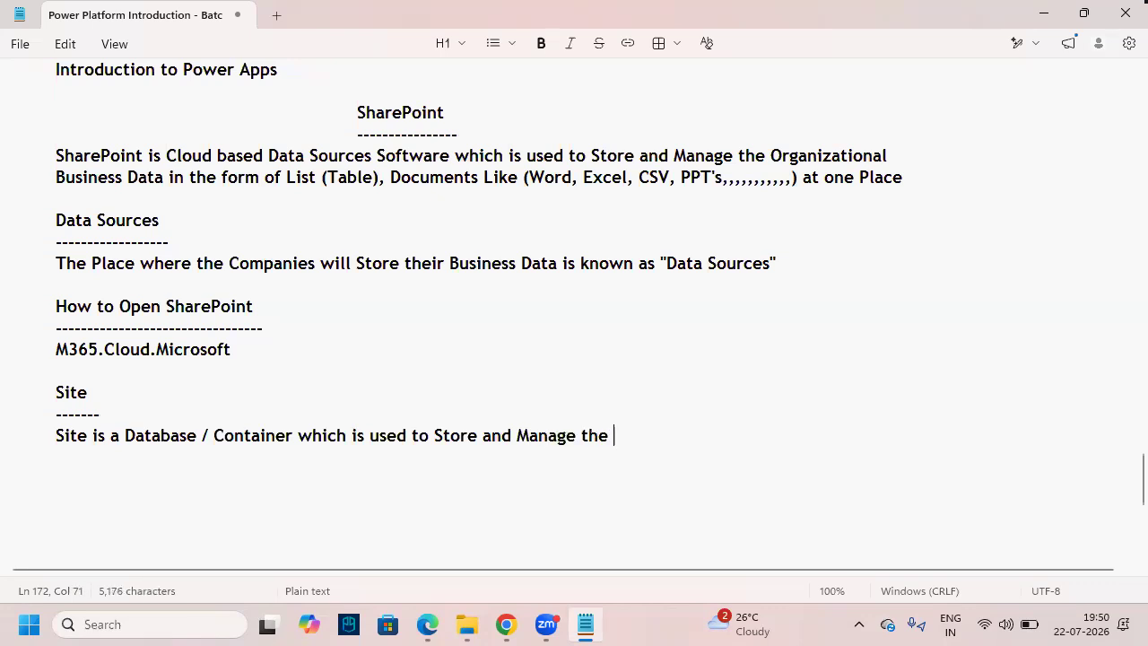
# - Finish the definition by reusing 'Organizational' and 'Business Data' from the notes above
pyautogui.doubleClick(801, 159)
pyautogui.hotkey('ctrl', 'c')
pyautogui.click(649, 437)
pyautogui.hotkey('ctrl', 'v')
pyautogui.moveTo(165, 178); pyautogui.dragTo(56, 179)
pyautogui.hotkey('ctrl', 'c')
pyautogui.click(775, 438)
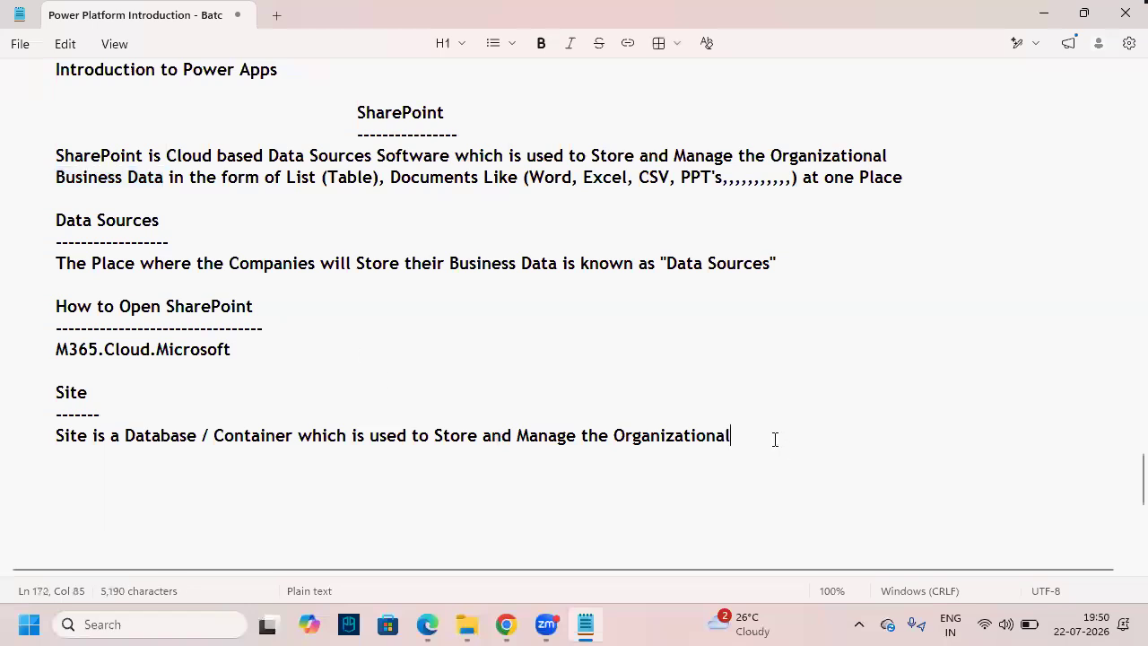
pyautogui.hotkey('ctrl', 'v')
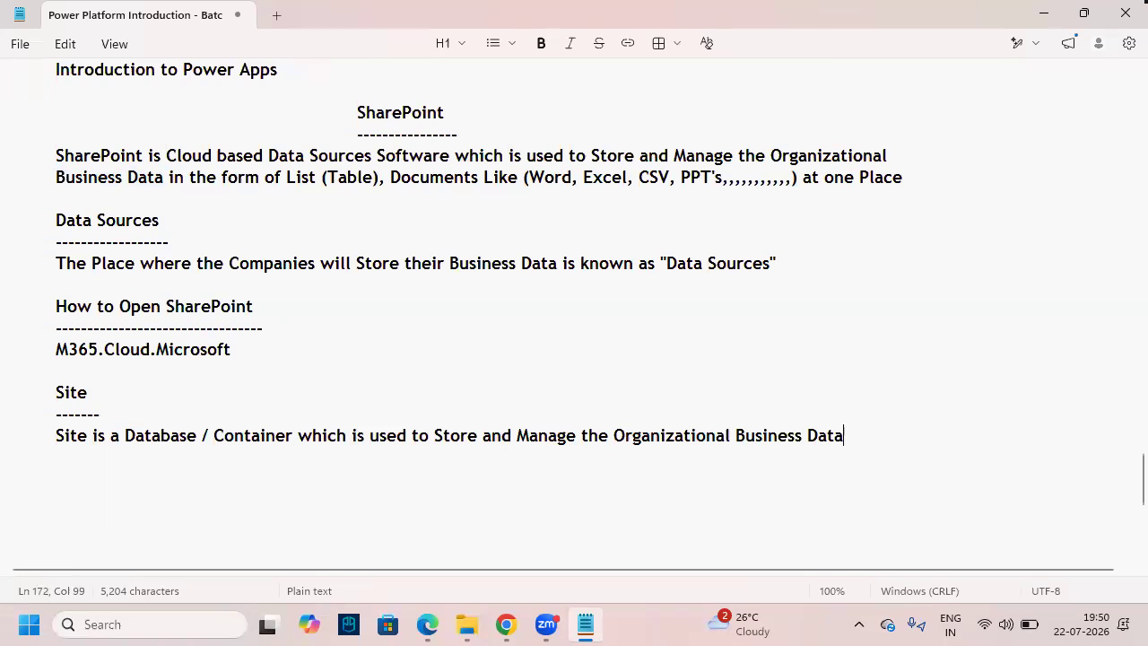
# - Highlight Site, Database, Container and the storing-business-data phrase while explaining the definition
pyautogui.doubleClick(162, 440)
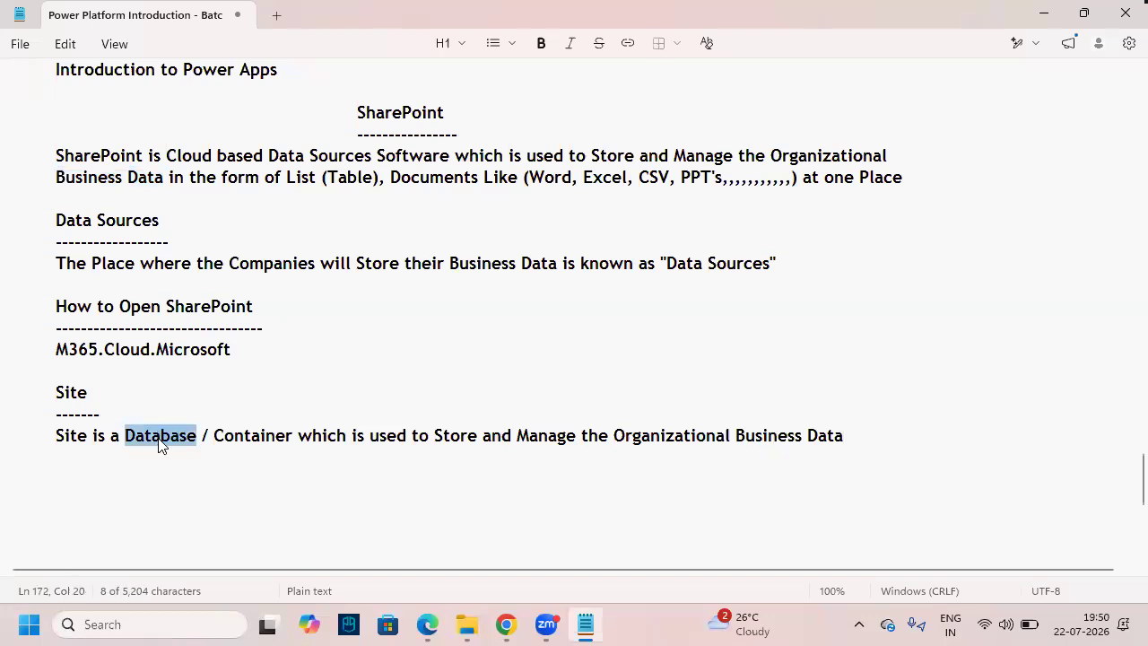
pyautogui.click(179, 464)
pyautogui.moveTo(55, 391); pyautogui.dragTo(88, 391)
pyautogui.doubleClick(146, 436)
pyautogui.doubleClick(250, 437)
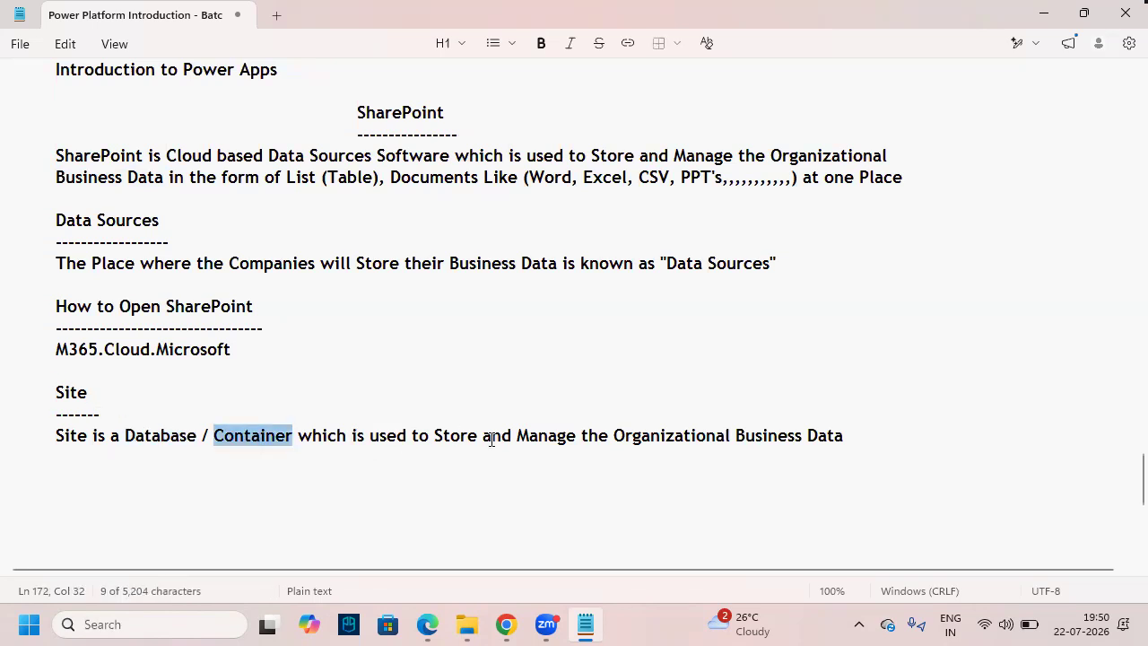
pyautogui.moveTo(435, 436); pyautogui.dragTo(874, 431)
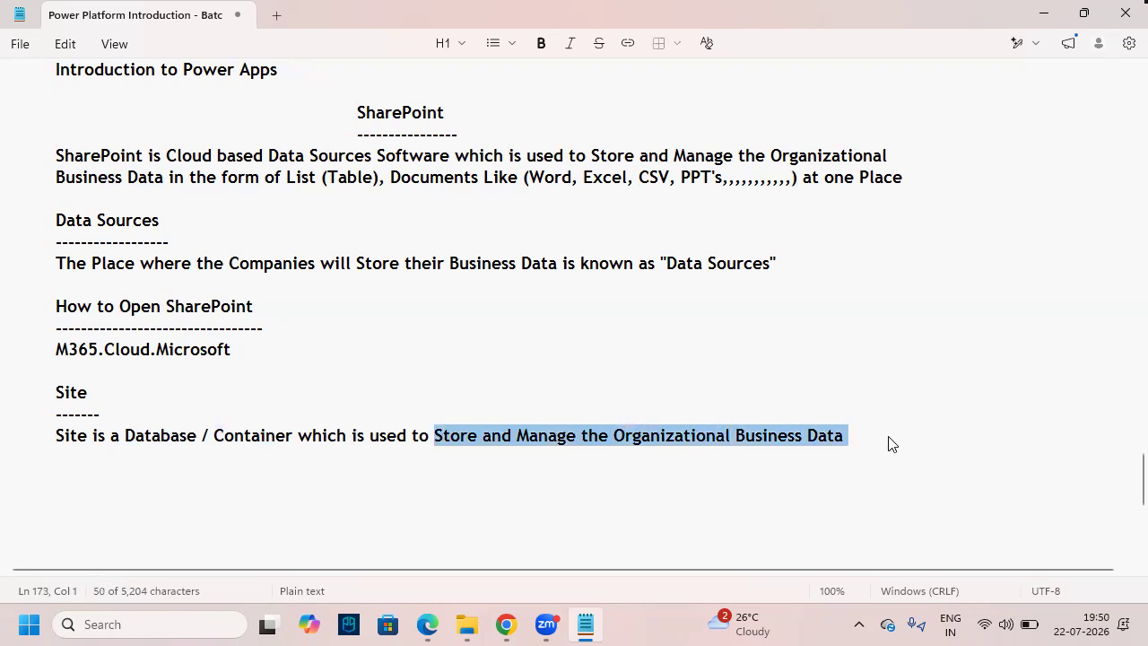
pyautogui.click(885, 443)
pyautogui.moveTo(133, 472); pyautogui.dragTo(15, 389)
pyautogui.moveTo(148, 447); pyautogui.dragTo(189, 448)
pyautogui.press('Escape')
# - Start a new indented line below the Site definition
pyautogui.click(77, 458)
pyautogui.press('BackSpace')
pyautogui.press('Return')
pyautogui.press('Return')
pyautogui.press('Tab')
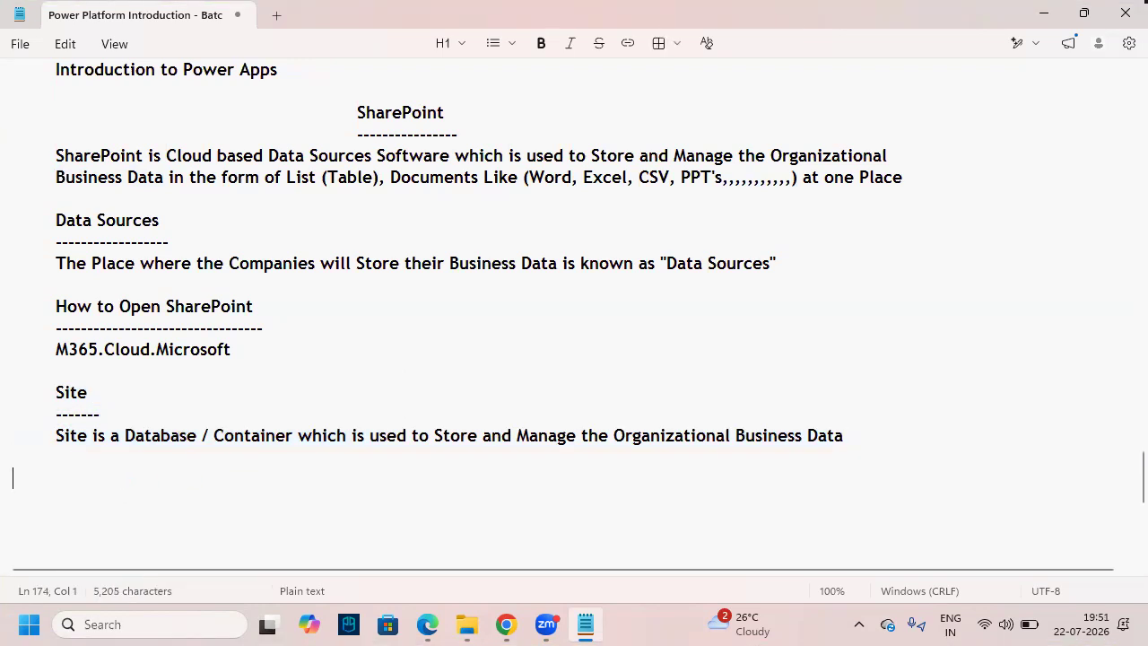
# - Add a dash-underlined 'Types of Sites' heading listing '1. Team Site' and '2. Communication Site'
pyautogui.write('Type')
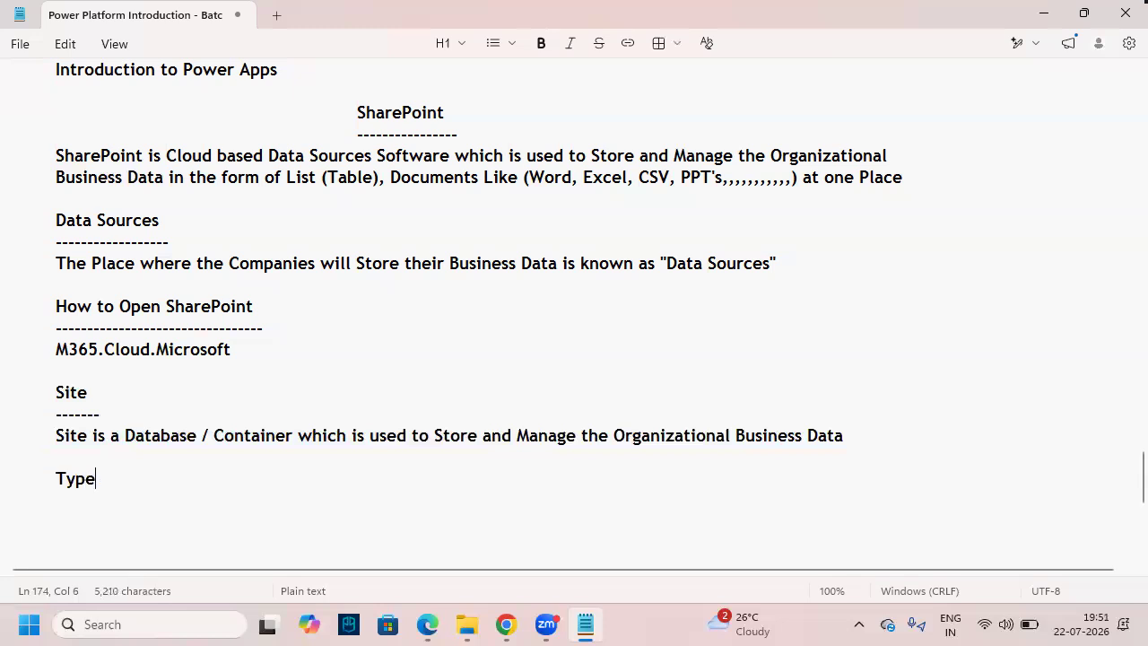
pyautogui.write('s of Sites')
pyautogui.press('Return')
pyautogui.write('--------------------')
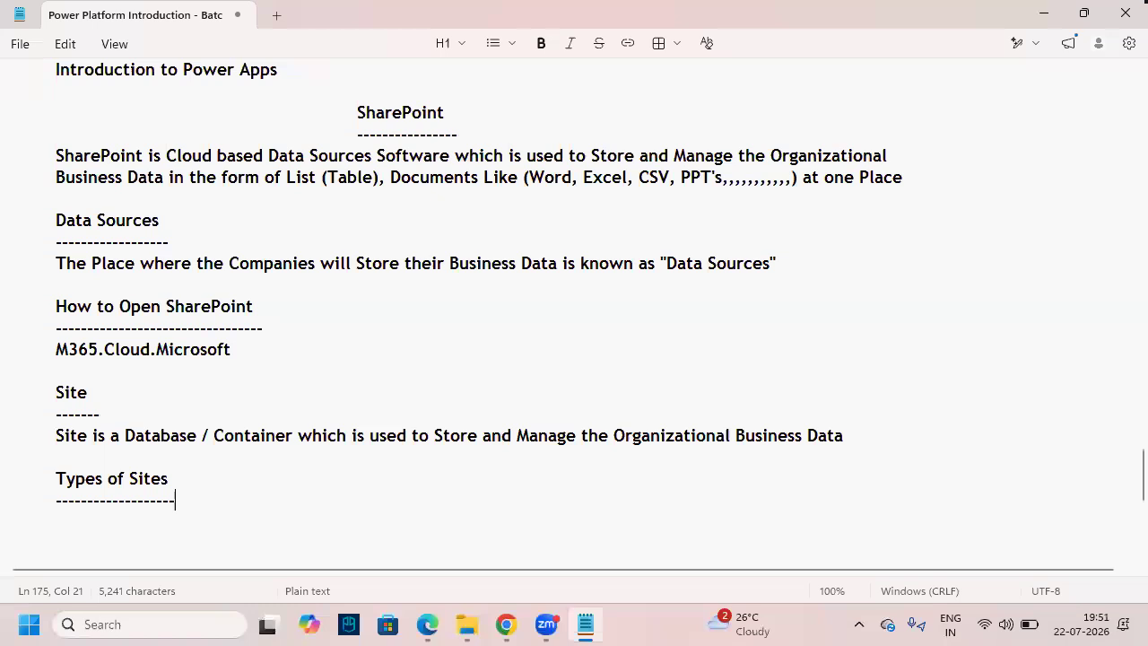
pyautogui.press('Return')
pyautogui.write('1. Te')
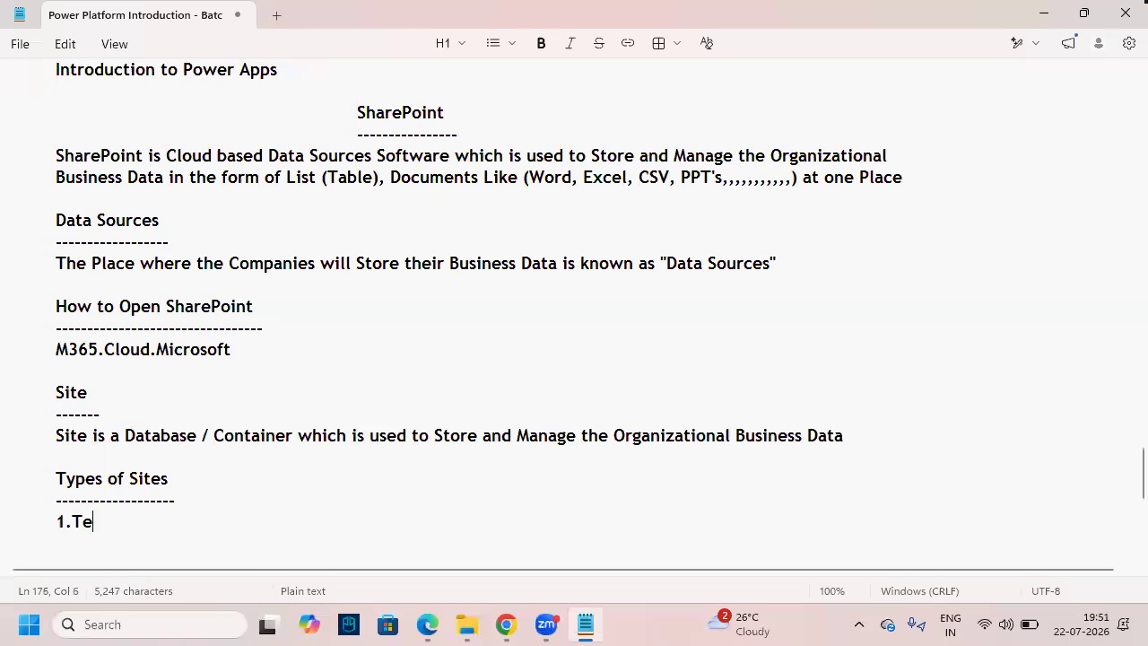
pyautogui.write('am Site')
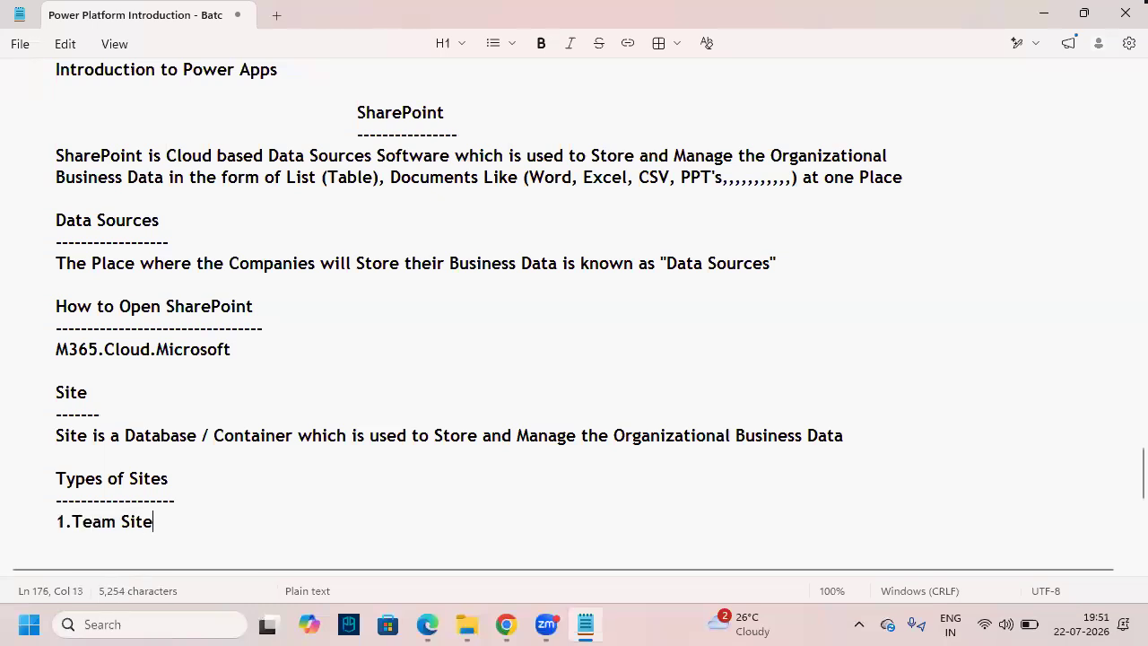
pyautogui.press('Return')
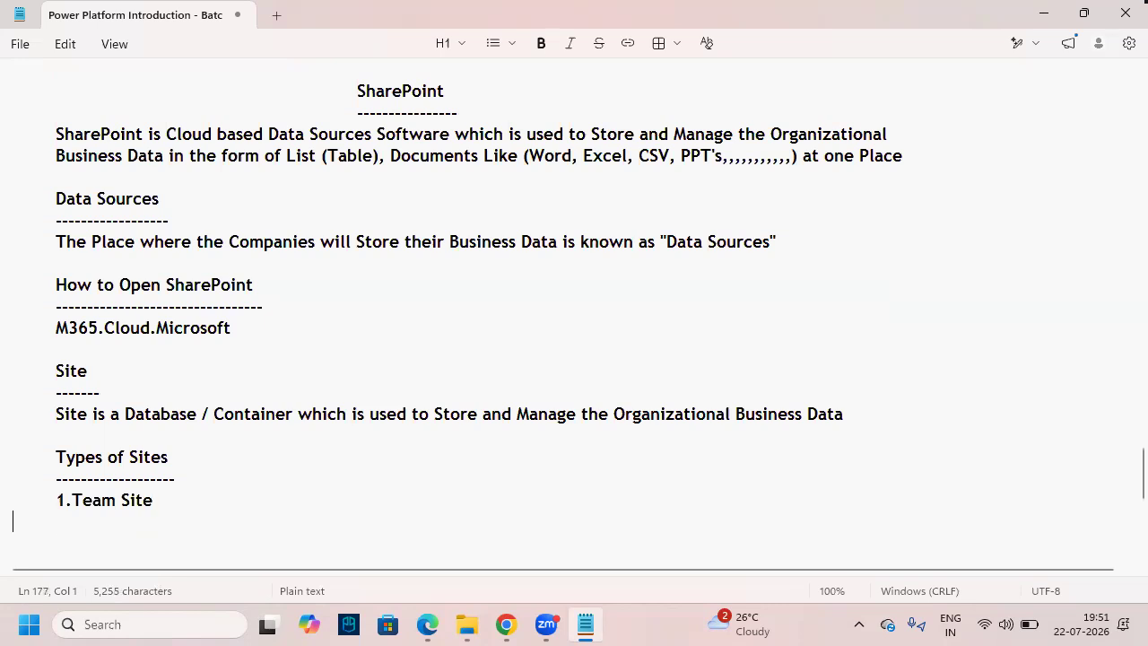
pyautogui.write('2.')
pyautogui.write('C')
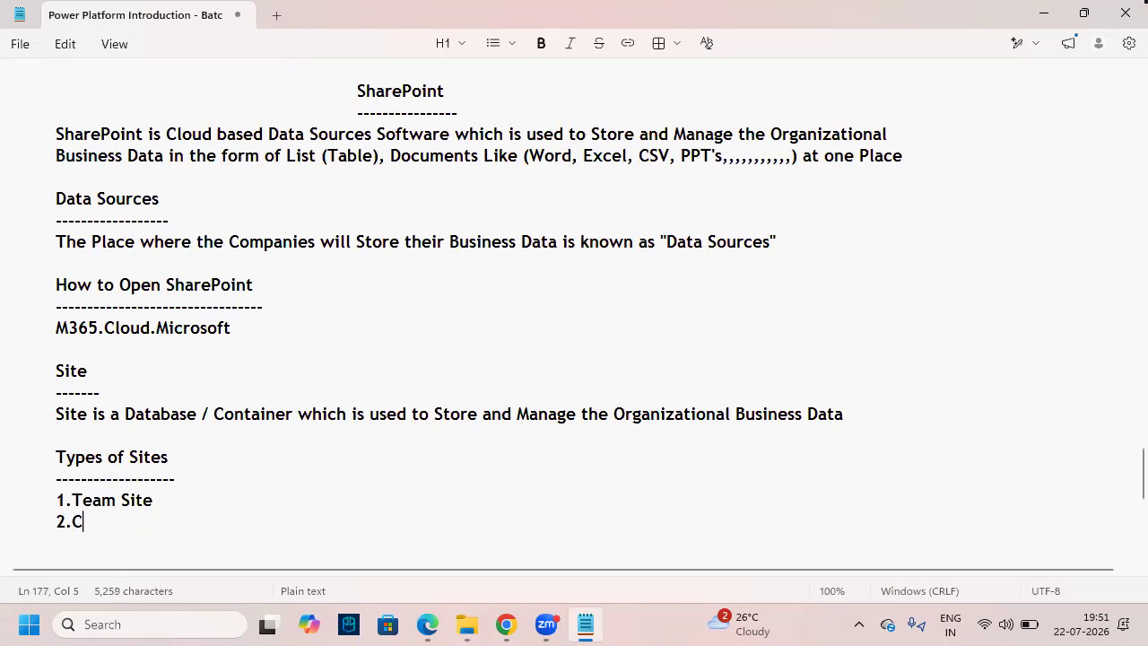
pyautogui.write('ommunicat')
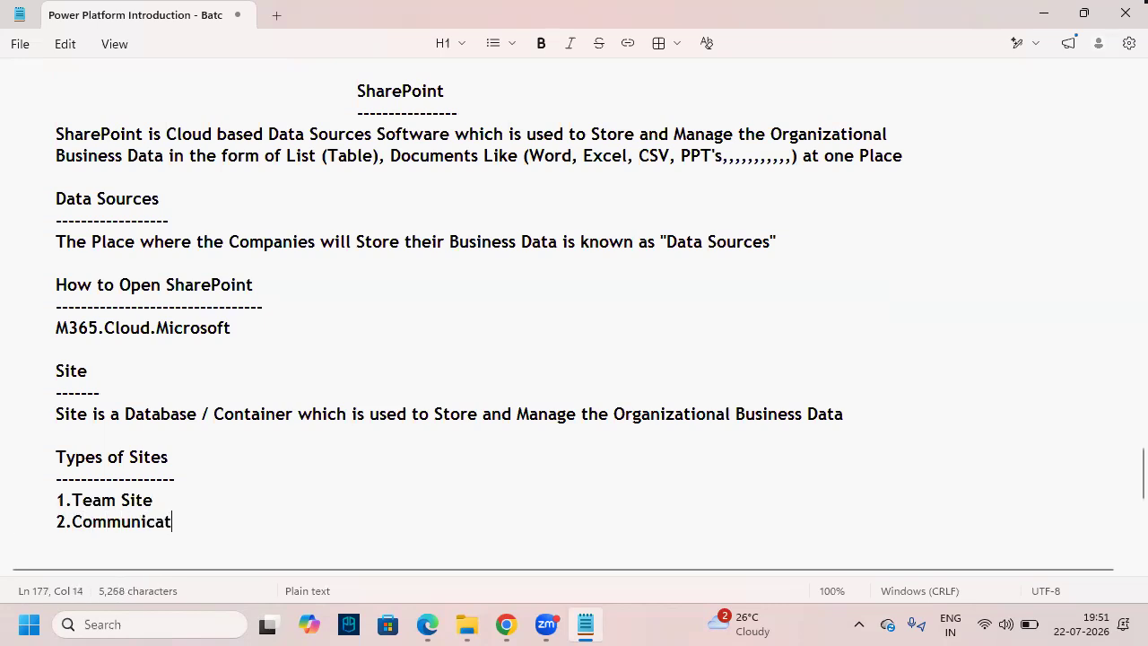
pyautogui.write('ion Site')
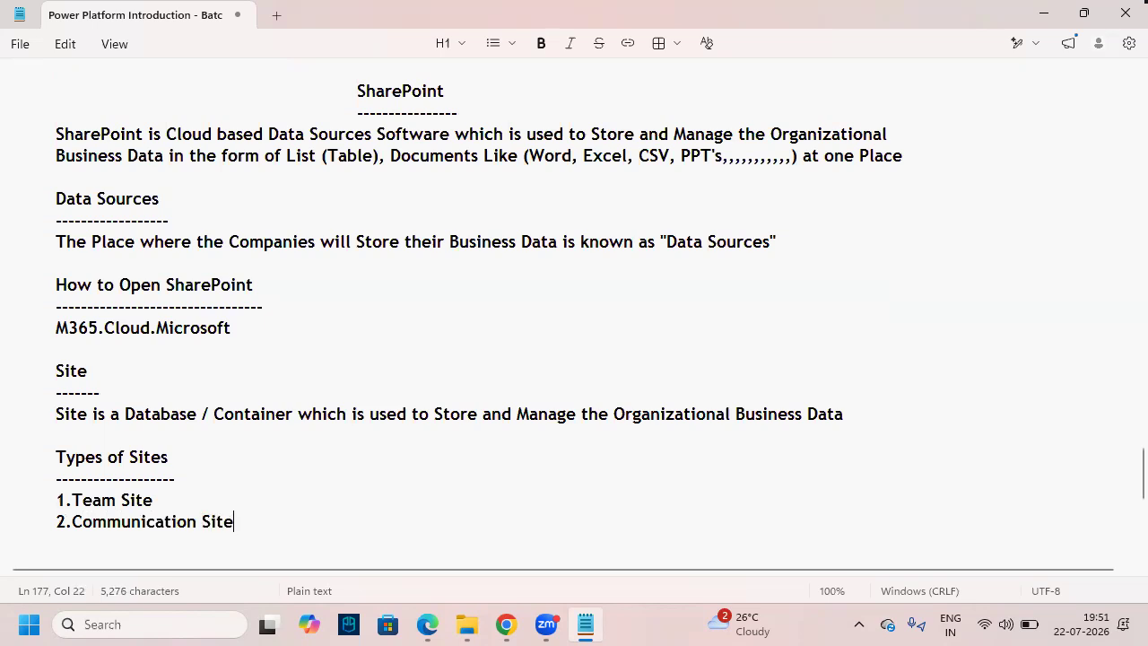
pyautogui.press('Up')
pyautogui.press('Return')
# - Select the site-type lines and Site heading while explaining, then switch back to SharePoint
pyautogui.scroll(-2, 149, 457)
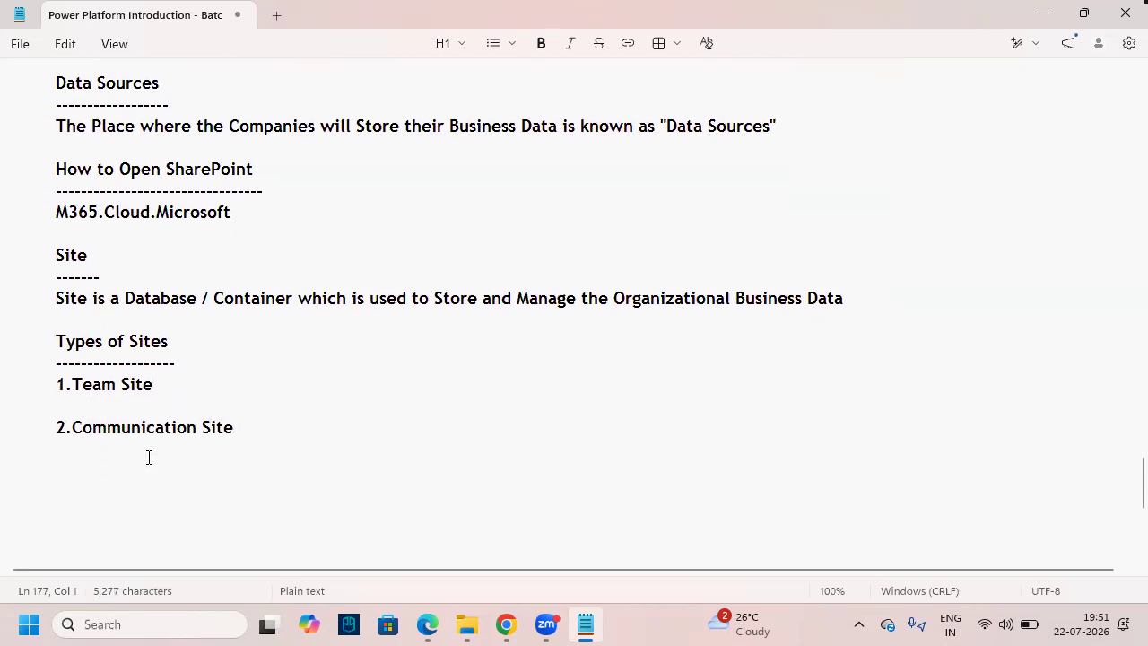
pyautogui.moveTo(56, 372); pyautogui.dragTo(154, 373)
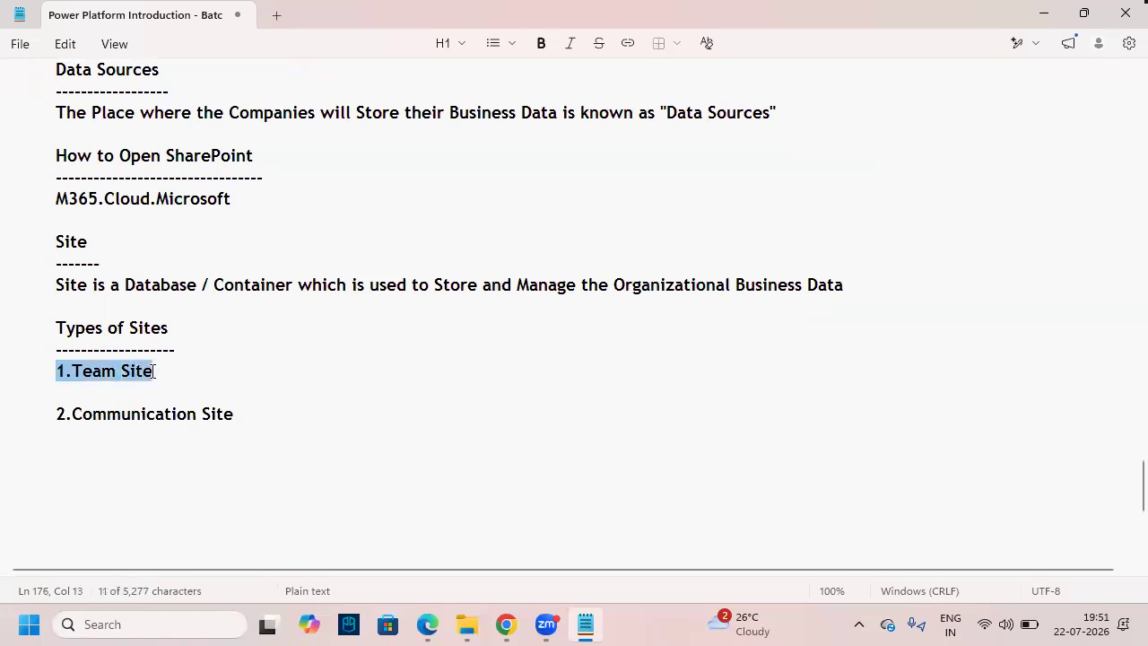
pyautogui.moveTo(56, 414); pyautogui.dragTo(9, 329)
pyautogui.click(278, 418)
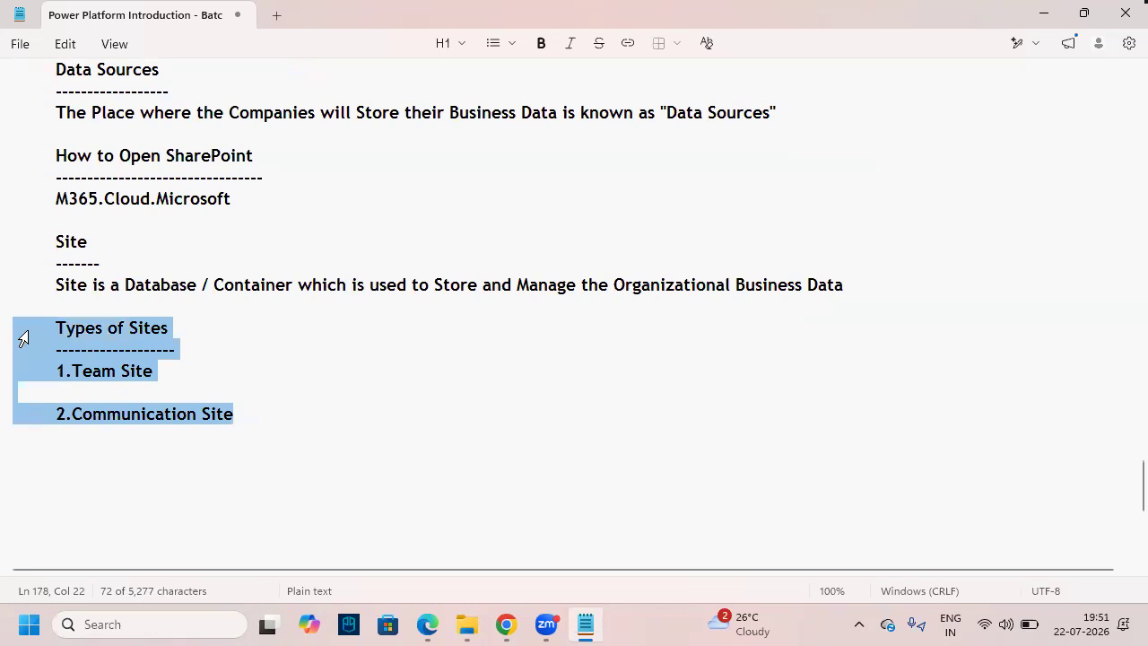
pyautogui.click(279, 409)
pyautogui.press('Up')
pyautogui.press('Down')
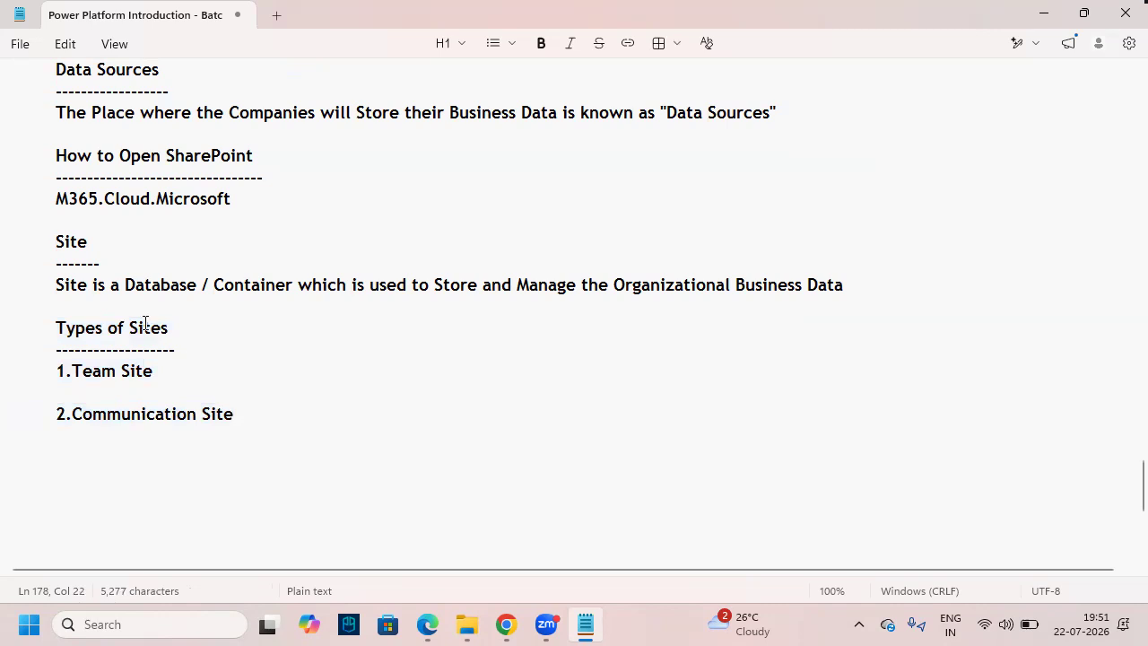
pyautogui.moveTo(59, 248); pyautogui.dragTo(90, 244)
pyautogui.click(314, 348)
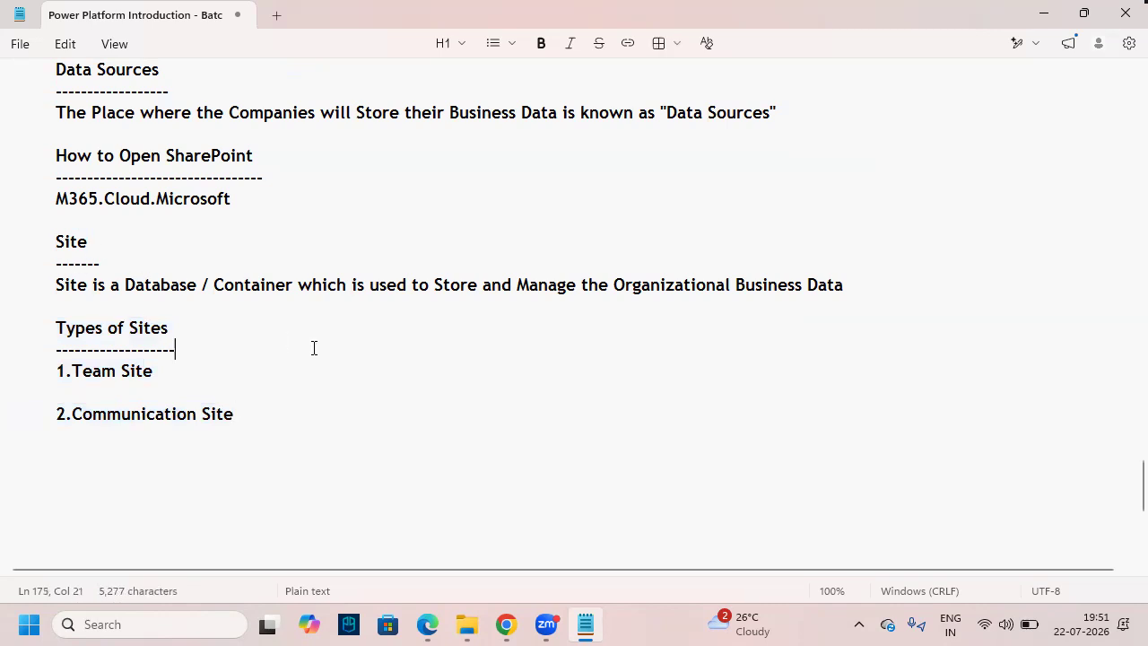
pyautogui.hotkey('alt', 'Tab')
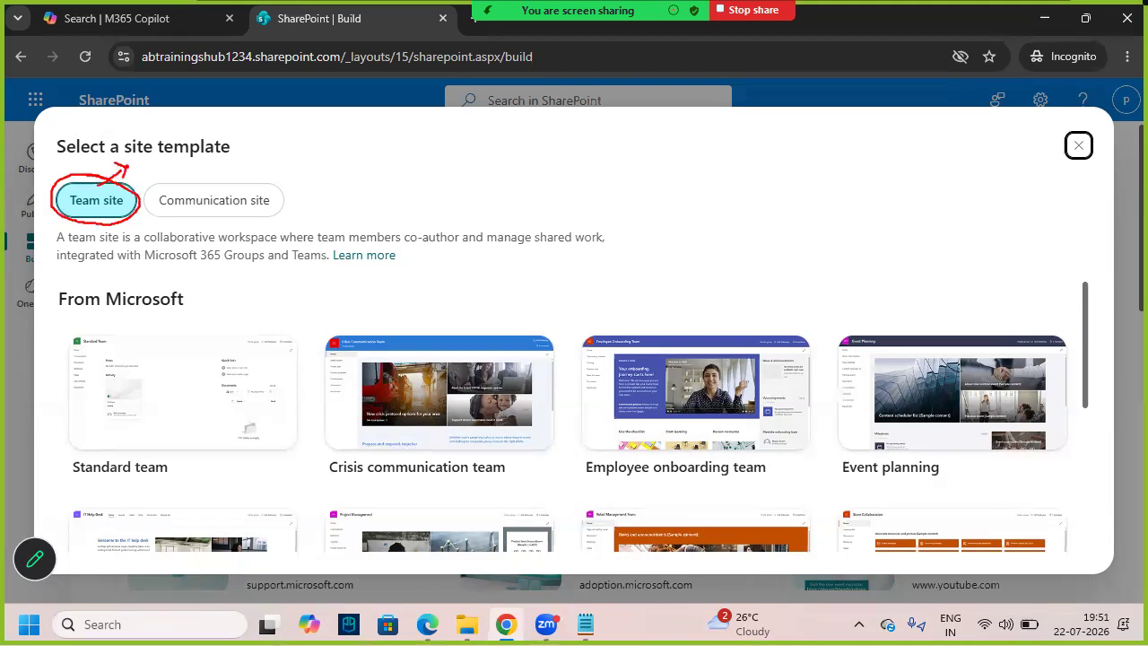
# - Preview the Standard team site template, annotating the template choices
pyautogui.click(104, 205)
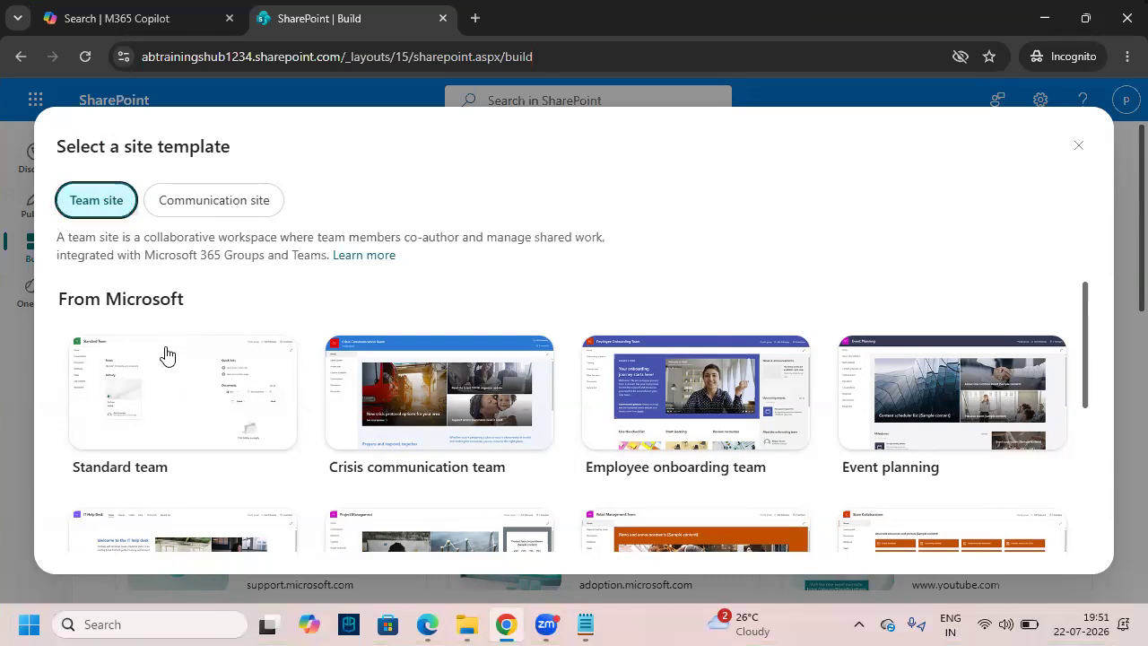
pyautogui.moveTo(151, 395); pyautogui.dragTo(183, 367)
pyautogui.moveTo(509, 377); pyautogui.dragTo(529, 376)
pyautogui.moveTo(730, 400)
pyautogui.mouseDown()
pyautogui.moveTo(820, 367)
pyautogui.moveTo(833, 381)
pyautogui.mouseUp()
pyautogui.moveTo(915, 400); pyautogui.dragTo(1021, 374)
pyautogui.press('Escape')
pyautogui.hotkey('ctrl', '2')
pyautogui.moveTo(68, 333)
pyautogui.mouseDown()
pyautogui.moveTo(227, 405)
pyautogui.moveTo(305, 447)
pyautogui.moveTo(298, 456)
pyautogui.mouseUp()
pyautogui.press('e')
pyautogui.moveTo(72, 336); pyautogui.dragTo(319, 457)
pyautogui.moveTo(188, 448); pyautogui.dragTo(318, 346)
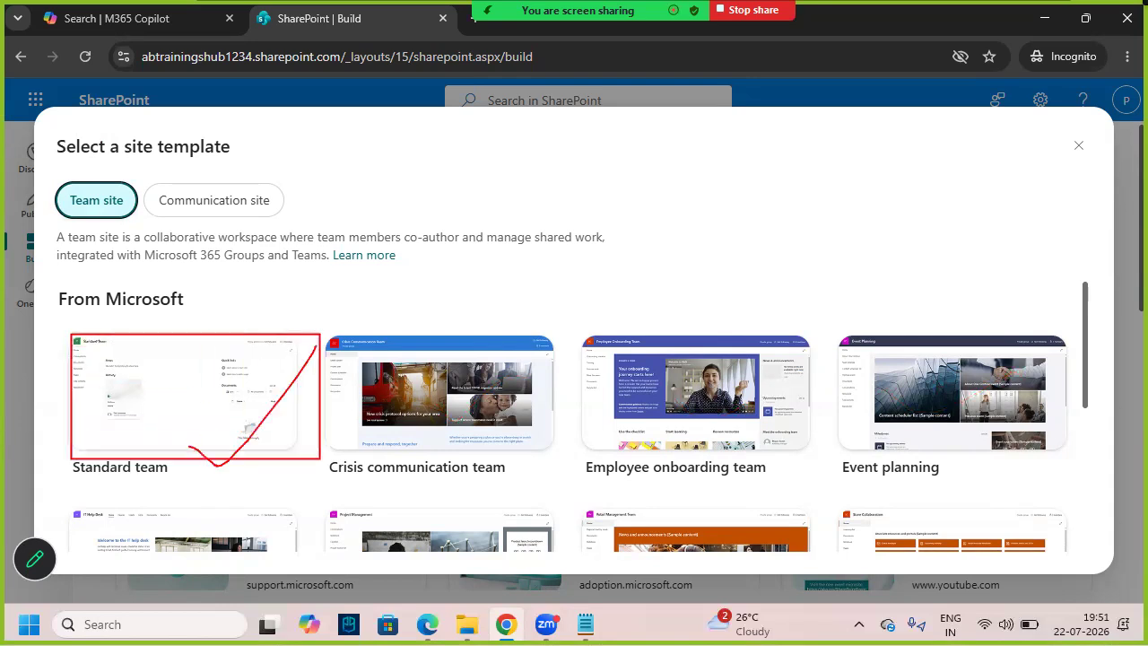
pyautogui.press('Escape')
pyautogui.click(219, 403)
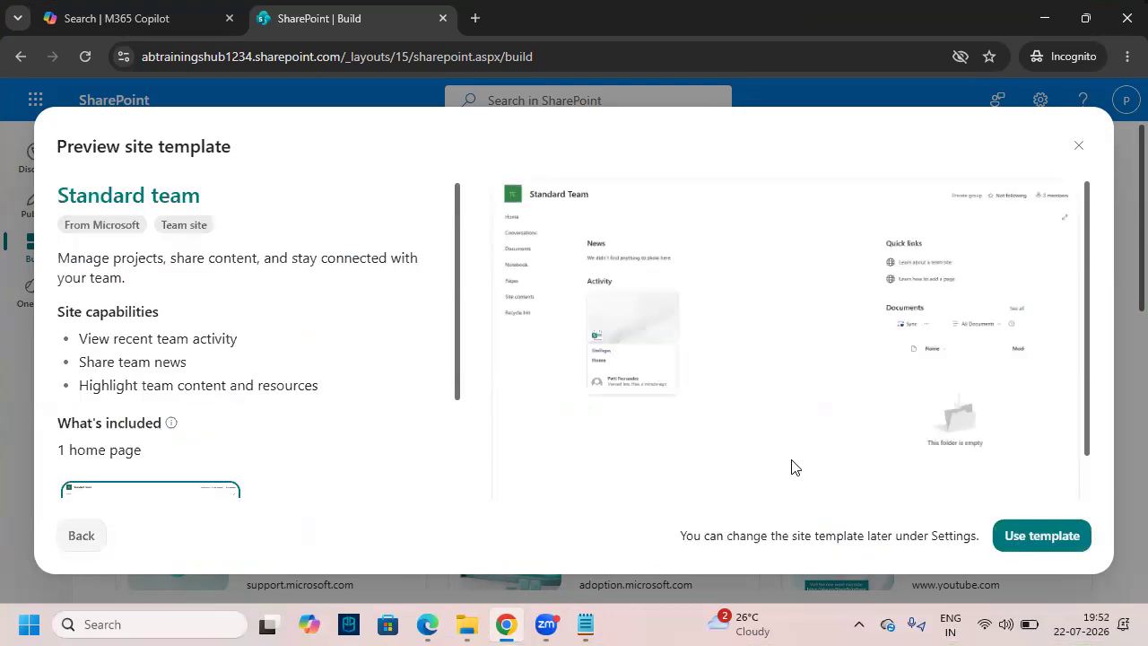
# - Choose to use the Standard team template for the new site
pyautogui.hotkey('ctrl', '2')
pyautogui.moveTo(987, 505)
pyautogui.mouseDown()
pyautogui.moveTo(1061, 554)
pyautogui.moveTo(1095, 559)
pyautogui.mouseUp()
pyautogui.press('Escape')
pyautogui.click(1024, 537)
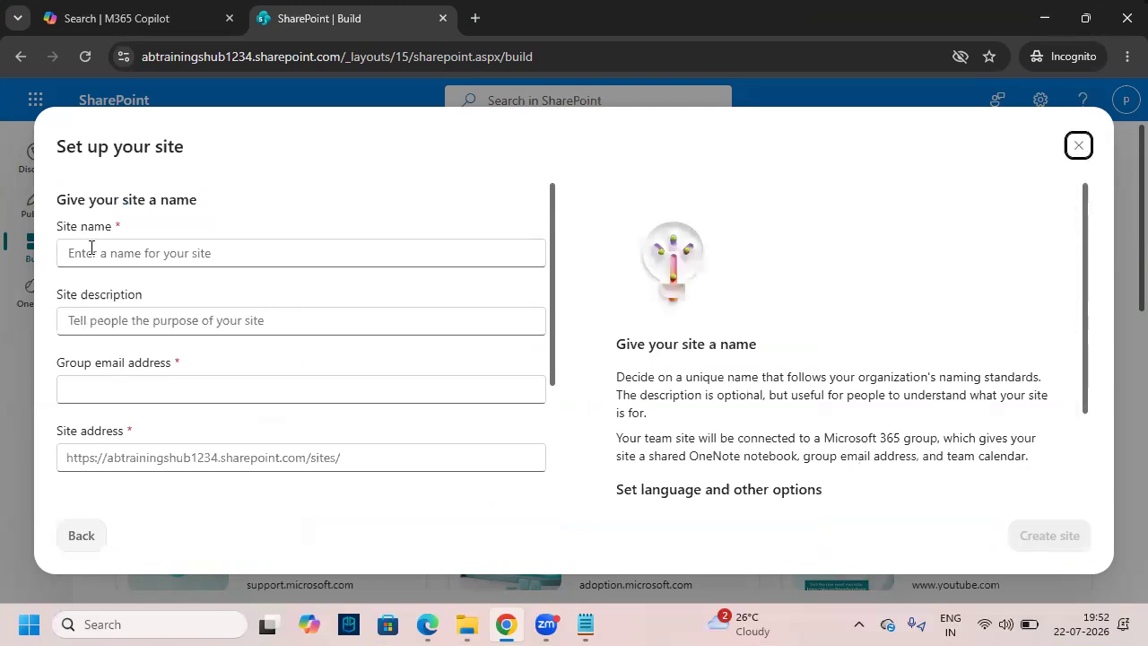
pyautogui.hotkey('ctrl', '2')
pyautogui.moveTo(119, 216)
pyautogui.mouseDown()
pyautogui.moveTo(67, 208)
pyautogui.moveTo(61, 269)
pyautogui.moveTo(151, 260)
pyautogui.moveTo(108, 209)
pyautogui.moveTo(79, 195)
pyautogui.moveTo(86, 219)
pyautogui.mouseUp()
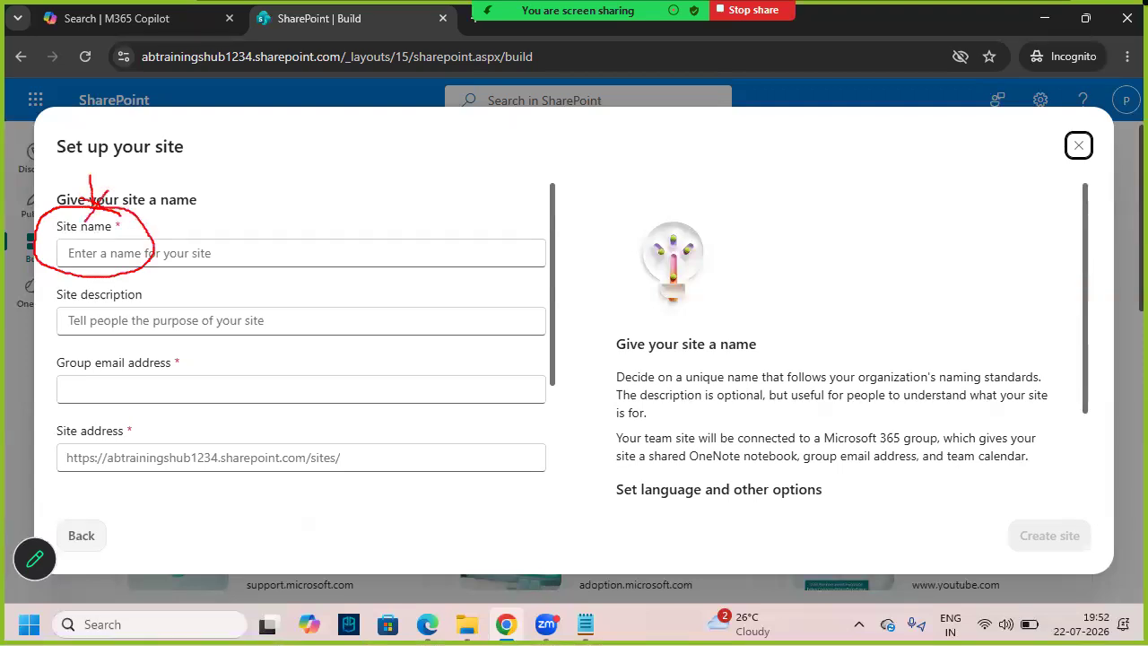
# - Name the site 'Batch 157 7:30PM' and create it
pyautogui.click(118, 259)
pyautogui.write('Batch')
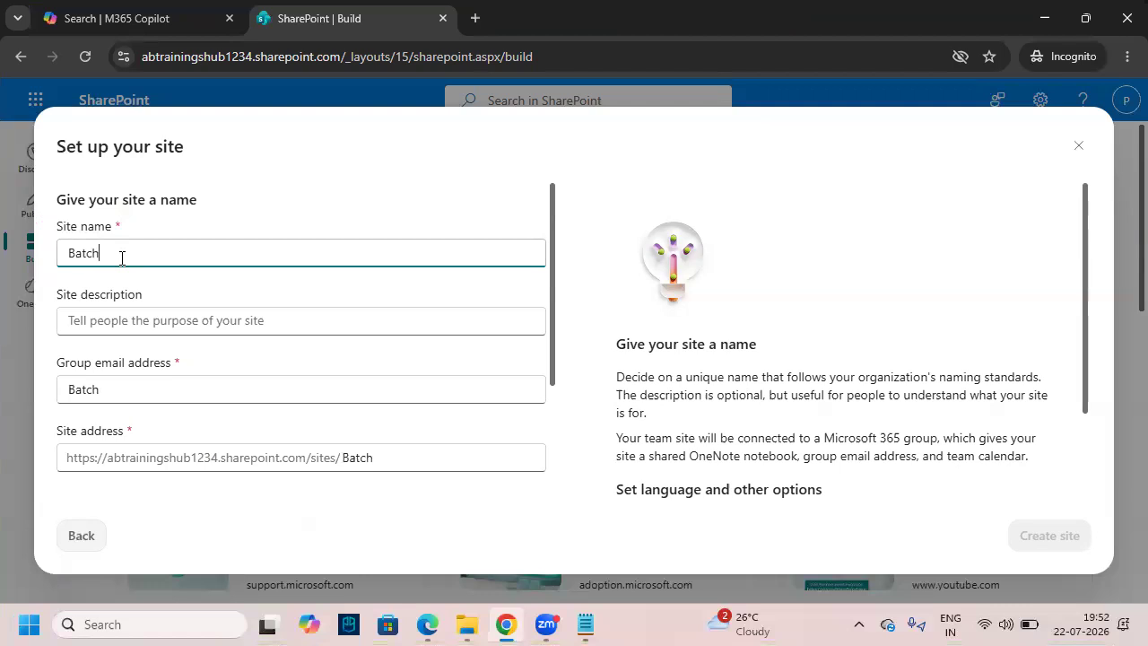
pyautogui.write(' 157 ')
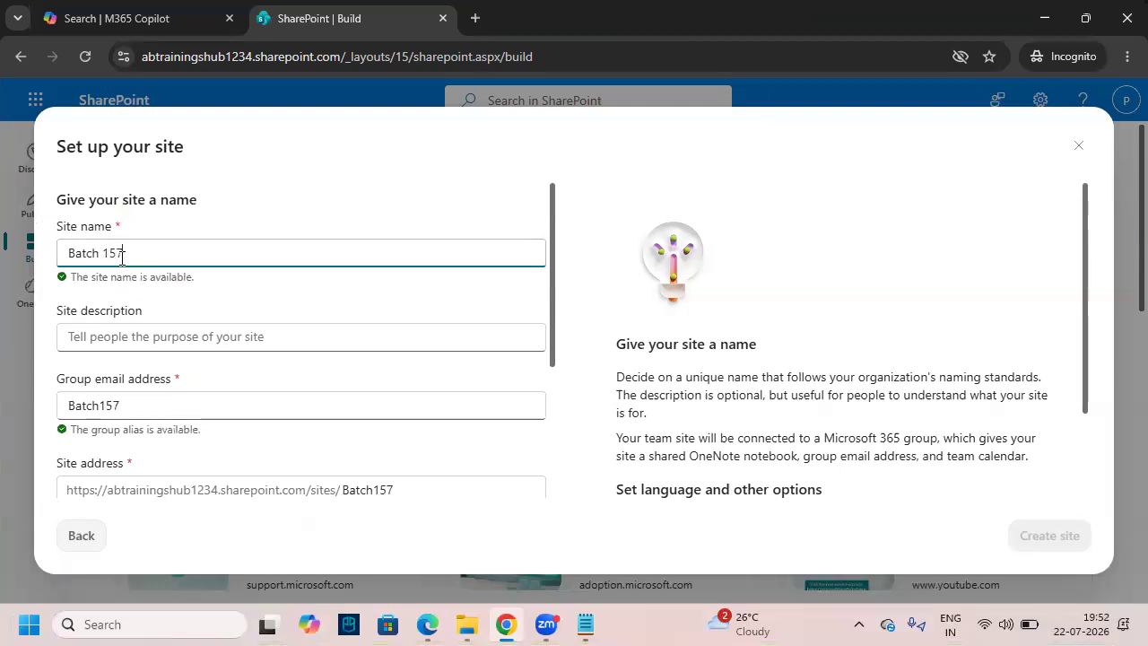
pyautogui.write('7:30PM')
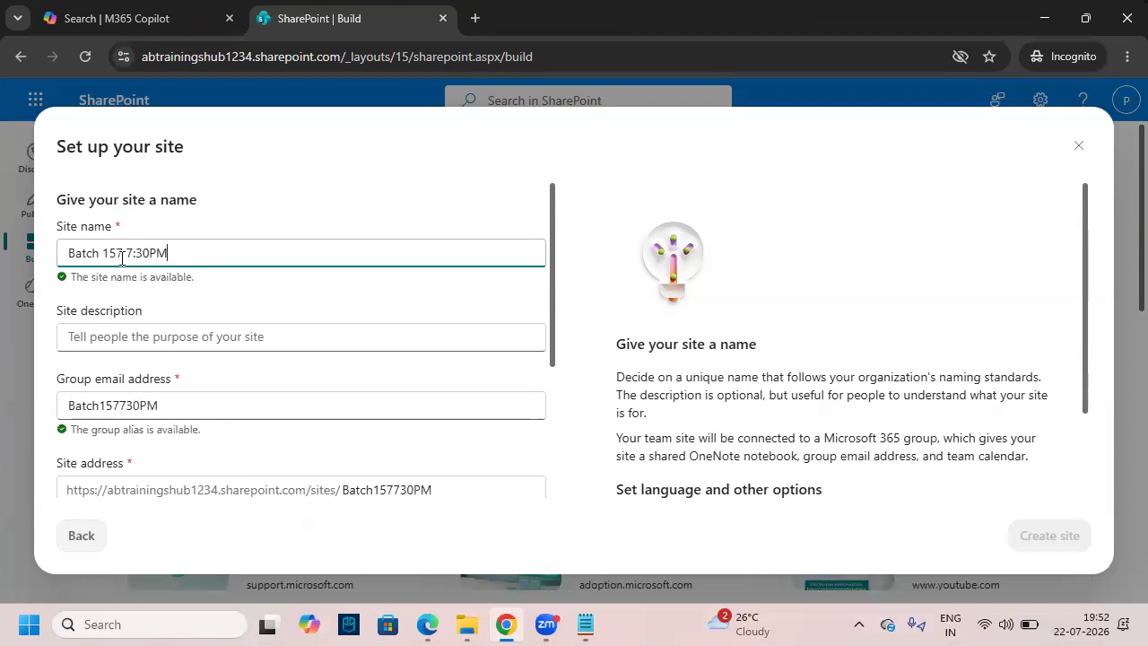
pyautogui.click(122, 254)
pyautogui.moveTo(198, 253); pyautogui.dragTo(59, 256)
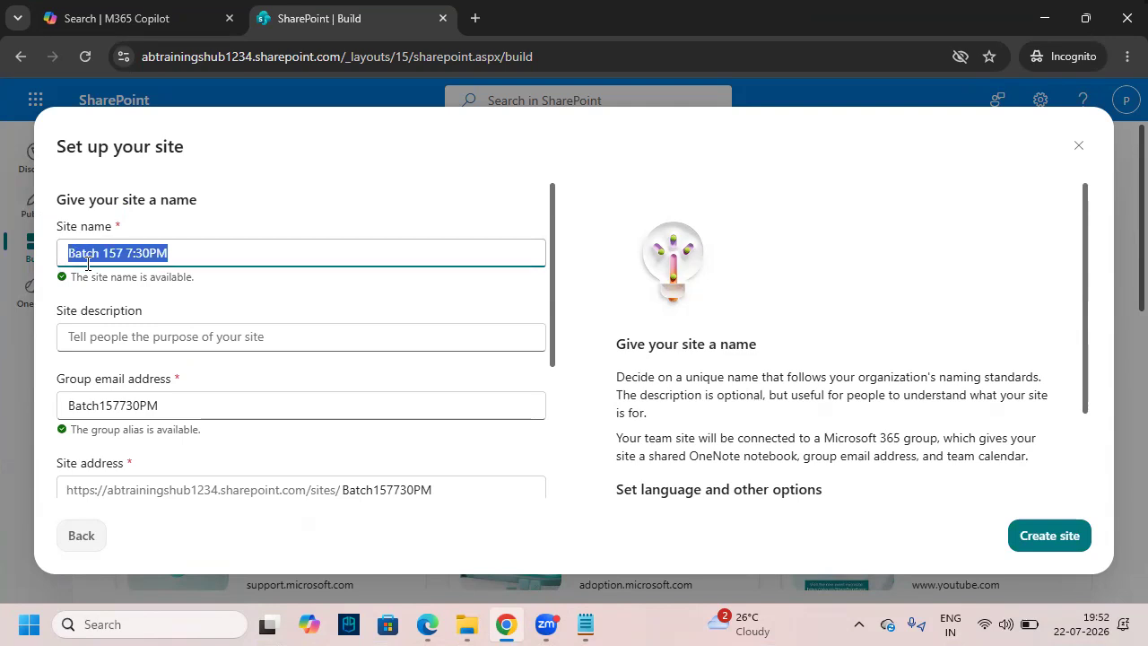
pyautogui.click(184, 253)
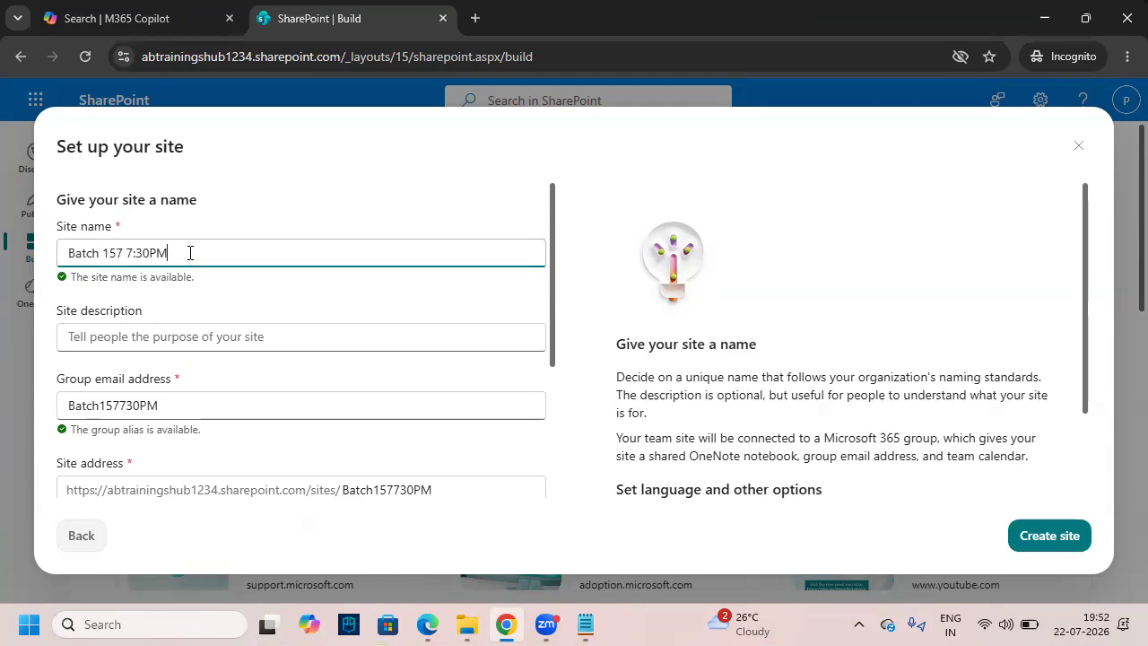
pyautogui.moveTo(190, 253); pyautogui.dragTo(51, 253)
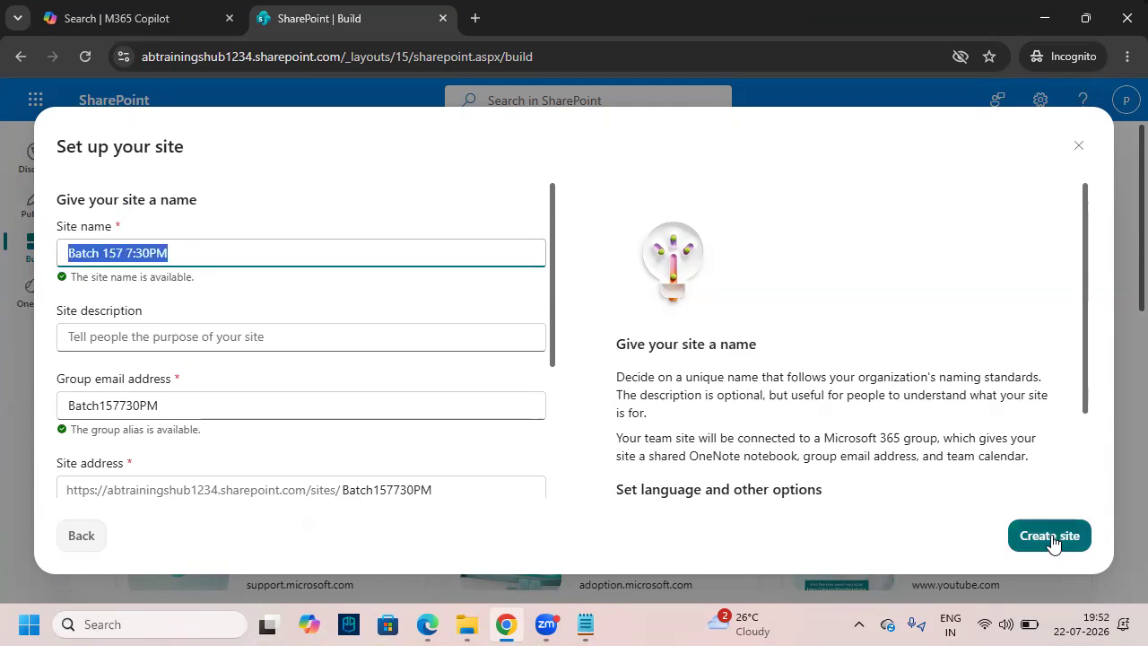
pyautogui.hotkey('ctrl', '2')
pyautogui.moveTo(993, 501)
pyautogui.mouseDown()
pyautogui.moveTo(1043, 554)
pyautogui.moveTo(1095, 566)
pyautogui.mouseUp()
pyautogui.moveTo(1021, 555); pyautogui.dragTo(1076, 505)
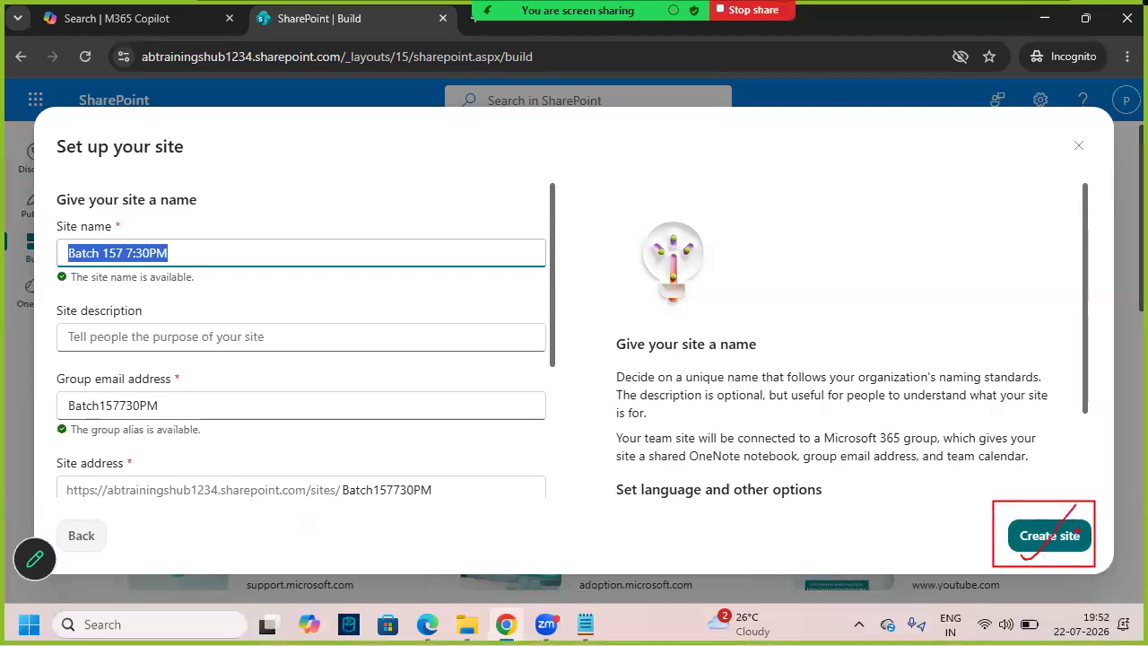
pyautogui.click(1049, 537)
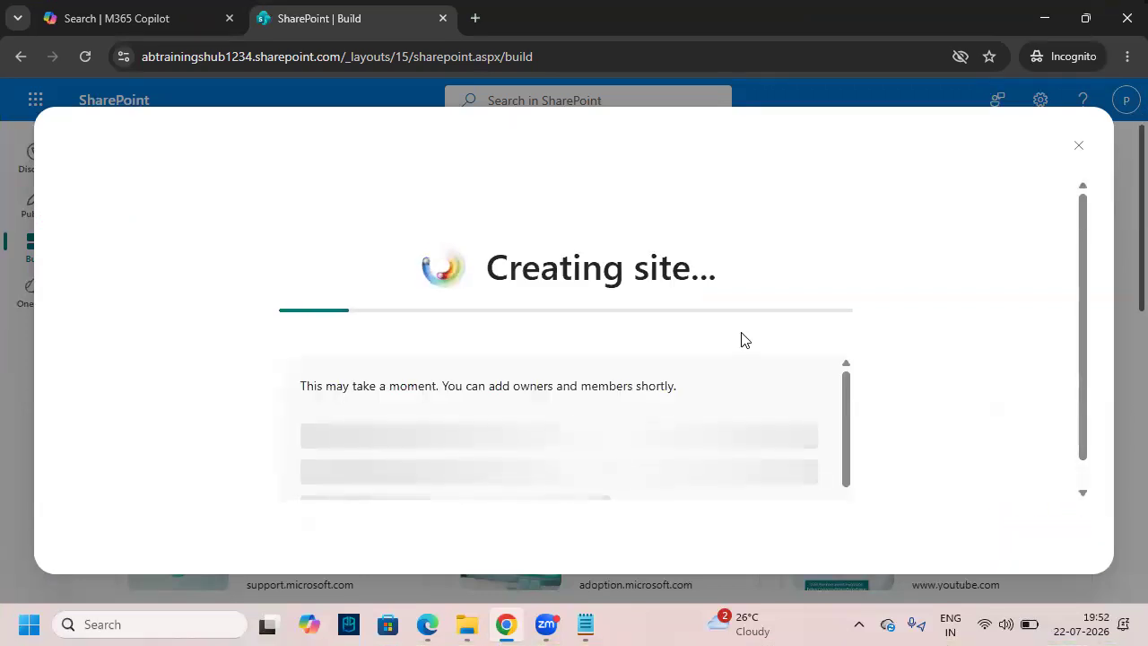
# - Wait for the Batch 157 7:30PM site to finish building, then go to it
pyautogui.moveTo(521, 271); pyautogui.dragTo(759, 272)
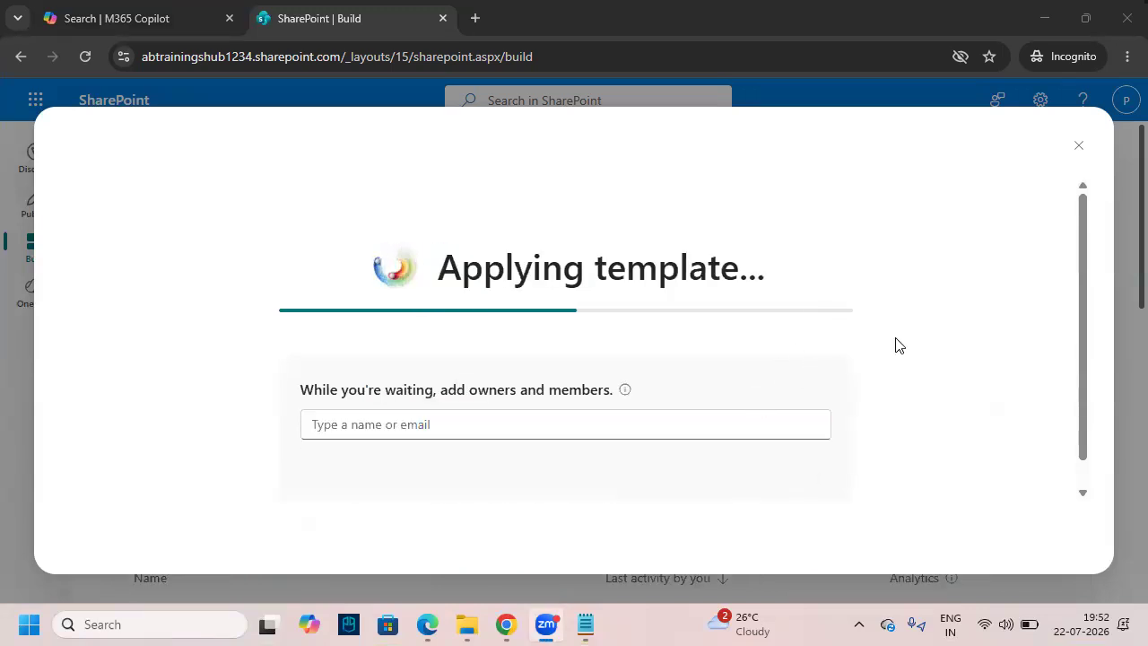
pyautogui.scroll(-1, 895, 344)
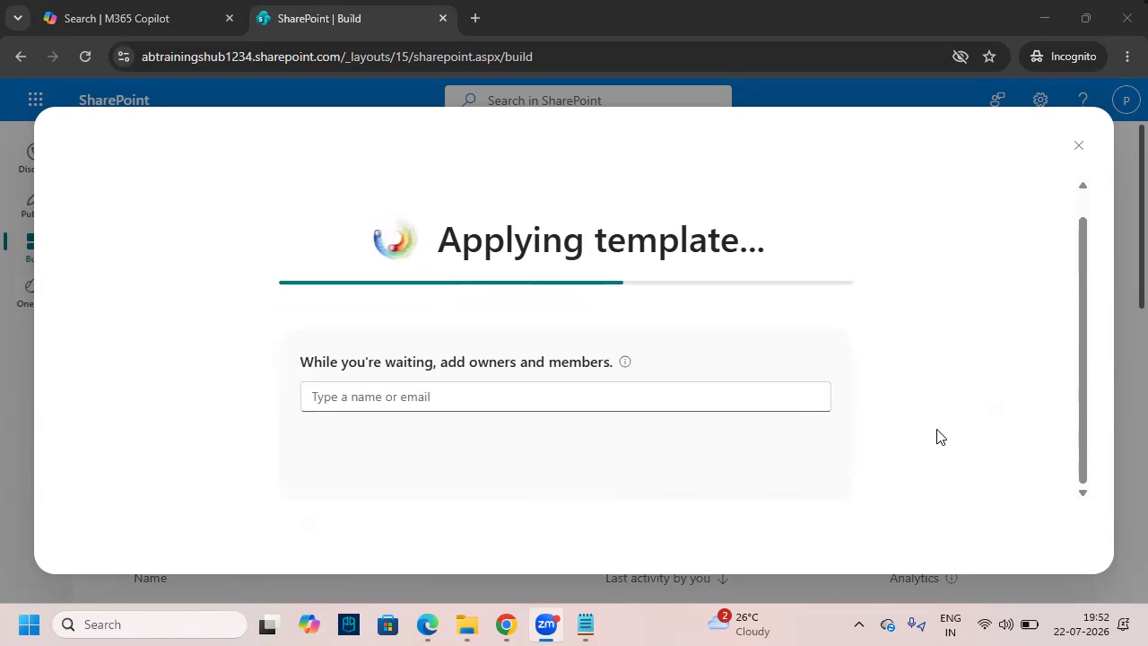
pyautogui.moveTo(498, 240); pyautogui.dragTo(764, 257)
pyautogui.click(963, 296)
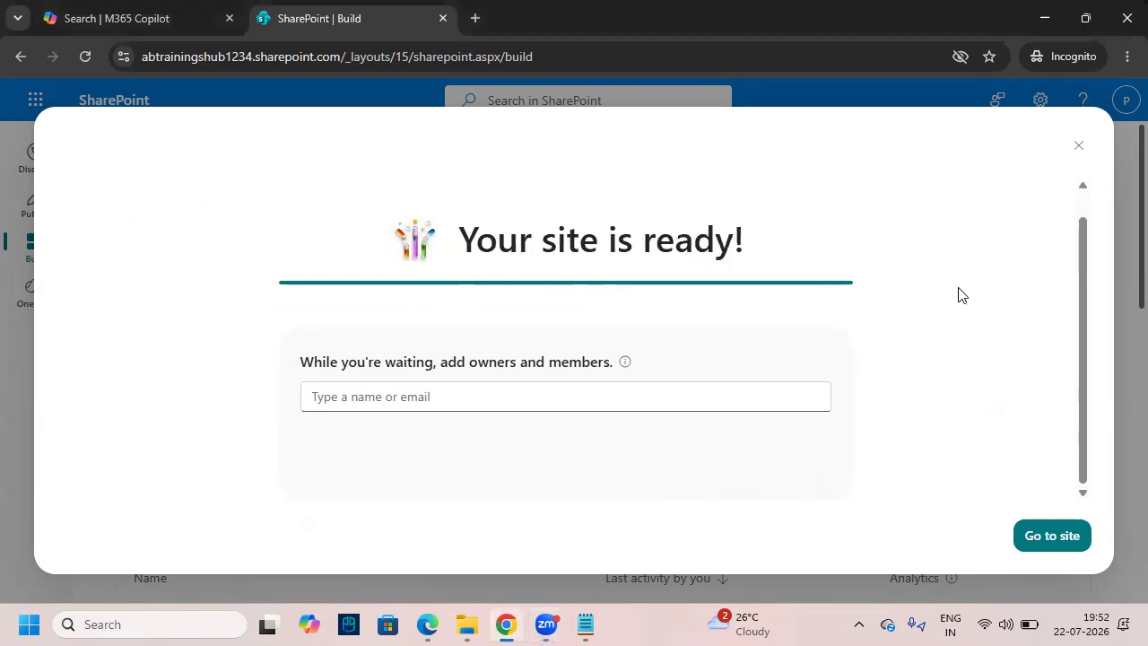
pyautogui.click(1040, 535)
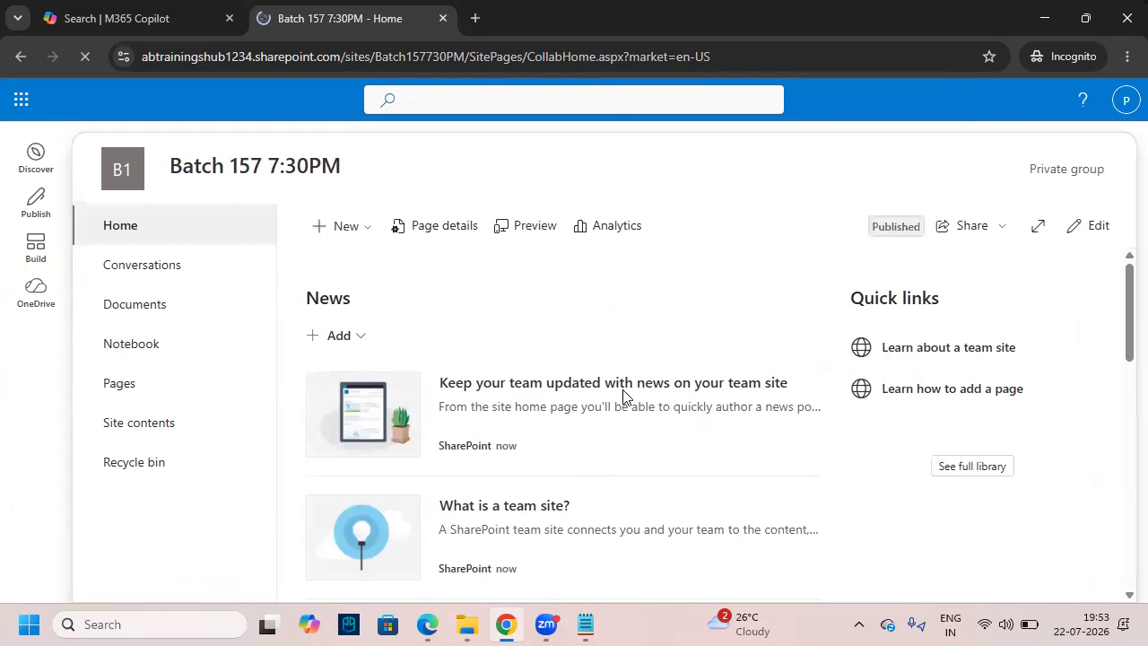
# - Dismiss the Next steps panel and mark the Batch 157 7:30PM site title
pyautogui.click(1114, 108)
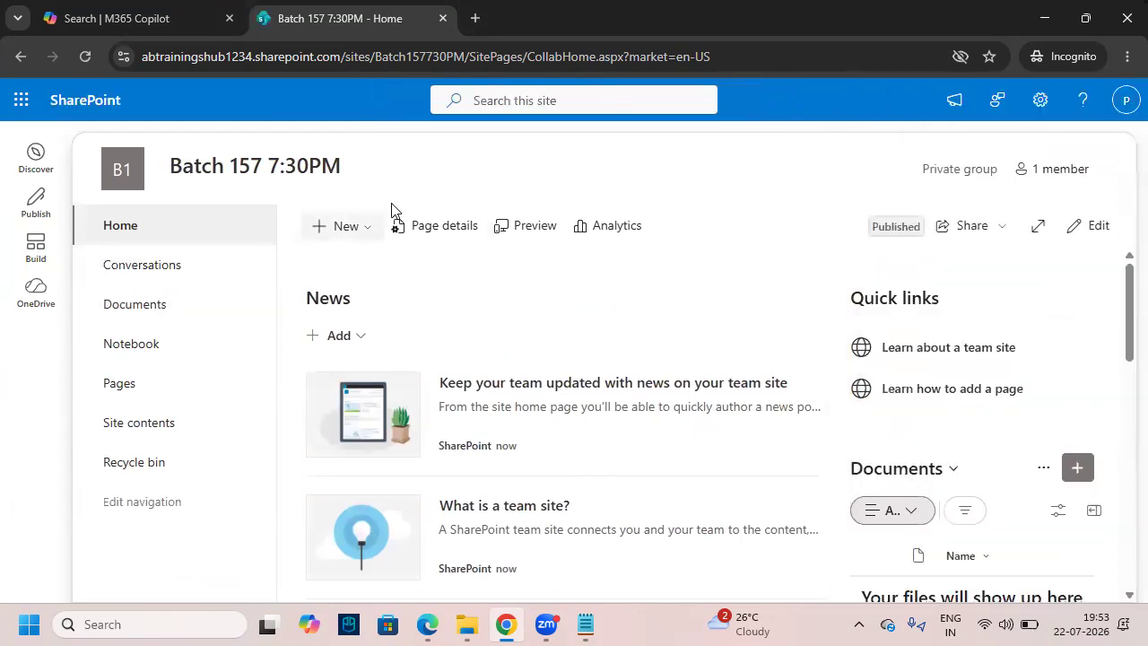
pyautogui.hotkey('ctrl', '2')
pyautogui.moveTo(159, 146); pyautogui.dragTo(365, 188)
pyautogui.moveTo(263, 156)
pyautogui.mouseDown()
pyautogui.moveTo(259, 113)
pyautogui.moveTo(255, 163)
pyautogui.mouseUp()
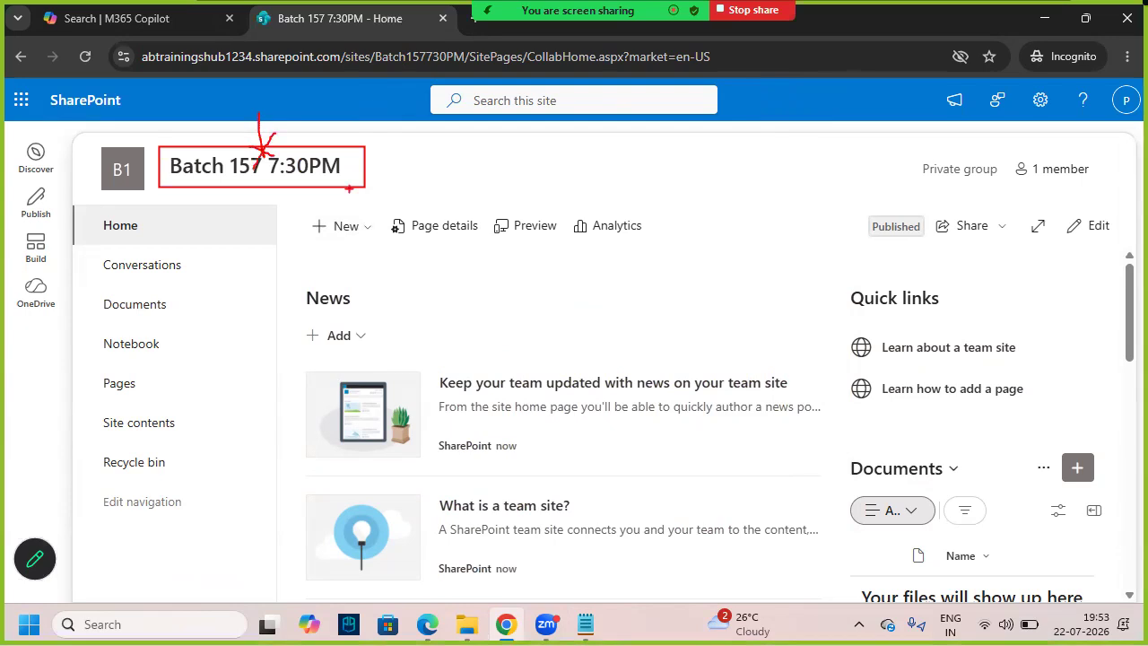
pyautogui.press('Escape')
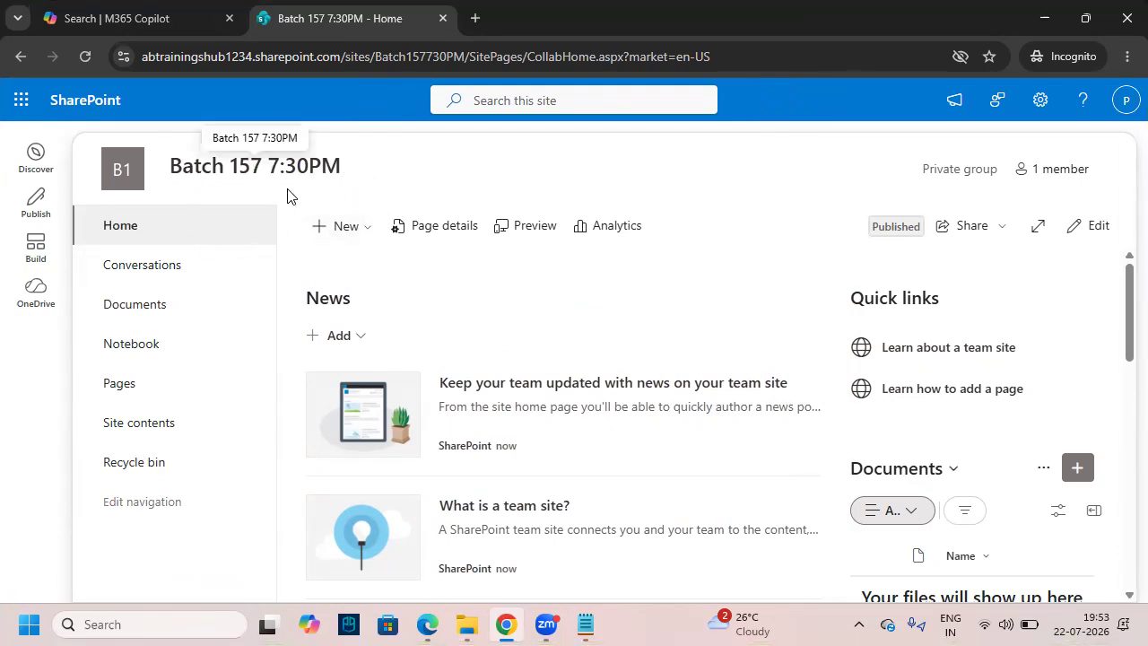
# - Switch to the Notepad notes and highlight 'List (Table)'
pyautogui.click(585, 625)
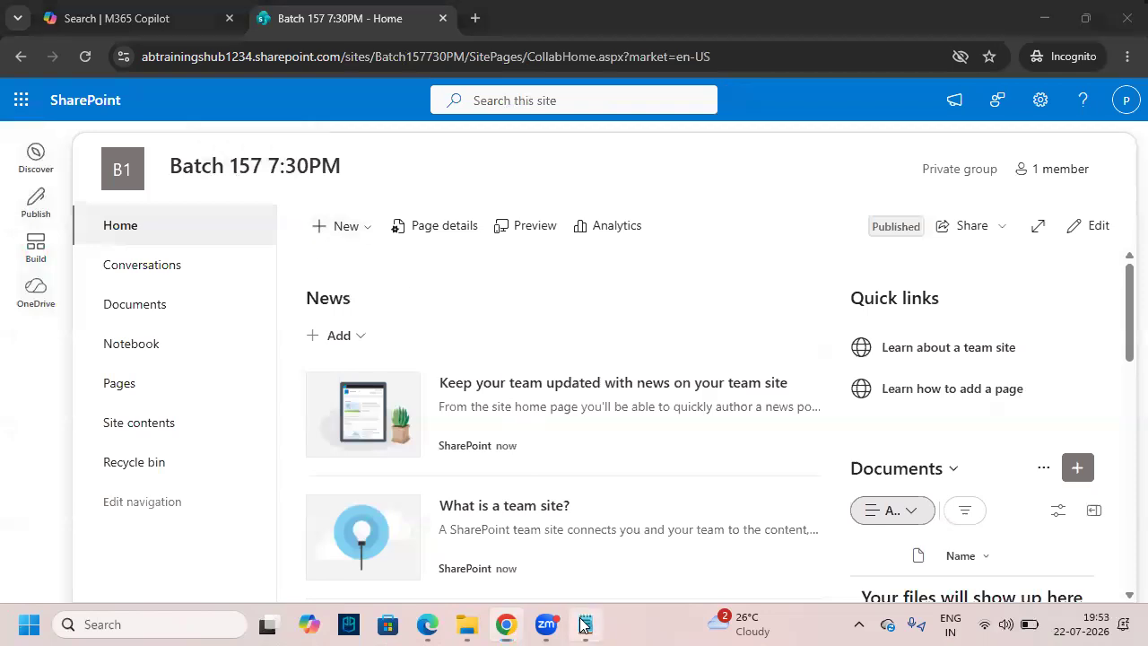
pyautogui.scroll(2, 362, 225)
pyautogui.moveTo(288, 158); pyautogui.dragTo(380, 157)
# - Back in SharePoint, mark the Batch 157 7:30PM site title again
pyautogui.hotkey('alt', 'Tab')
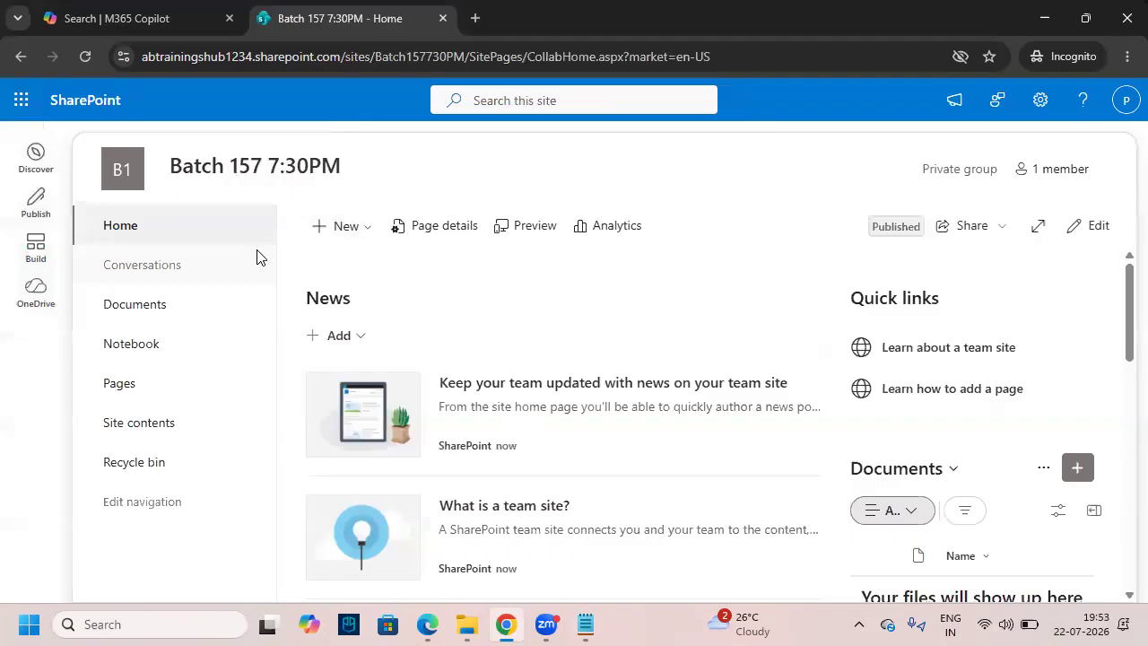
pyautogui.hotkey('ctrl', '2')
pyautogui.moveTo(152, 148); pyautogui.dragTo(337, 193)
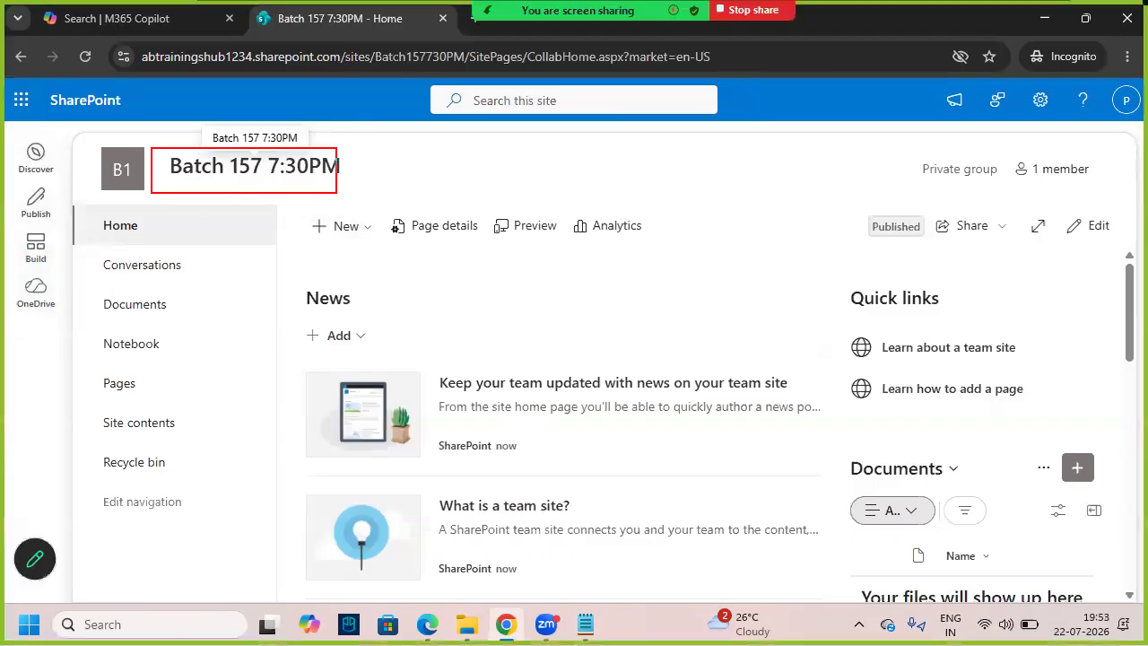
pyautogui.moveTo(245, 112); pyautogui.dragTo(252, 166)
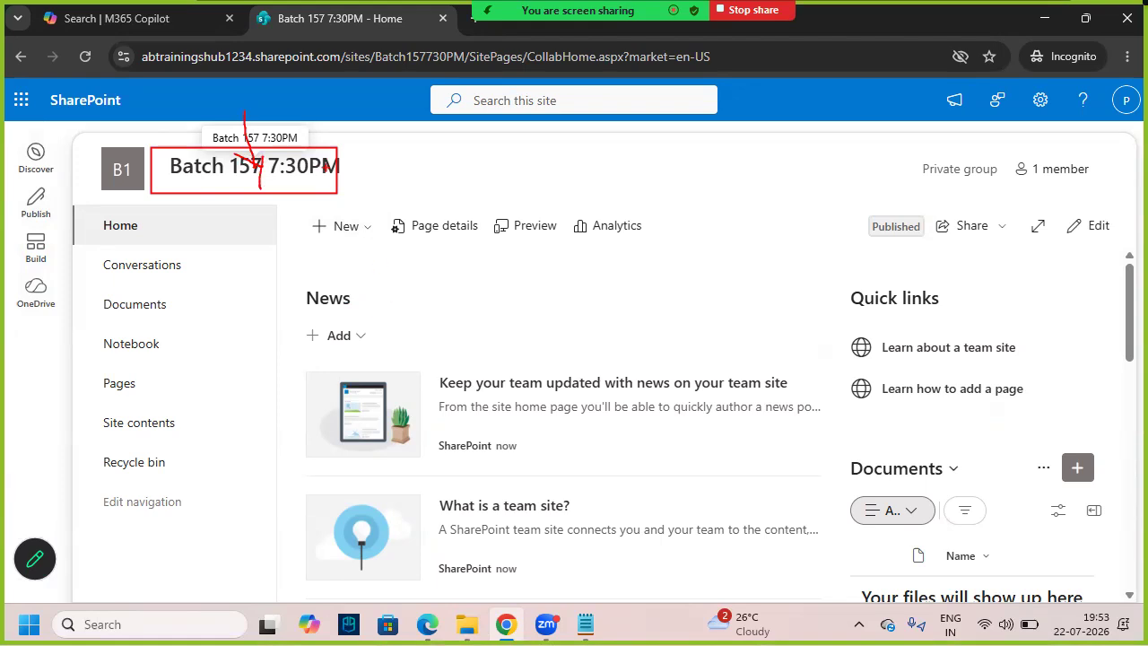
pyautogui.press('Escape')
# - Return to Notepad and place the caret below 2.Communication Site
pyautogui.hotkey('alt', 'Tab')
pyautogui.scroll(2, 335, 342)
pyautogui.scroll(-4, 335, 342)
pyautogui.click(98, 449)
# - Add the line 'List --> It is used to Store the Data in the form of Columns and Rows'
pyautogui.press('BackSpace')
pyautogui.press('BackSpace')
pyautogui.press('Return')
pyautogui.press('Return')
pyautogui.write('List  -->')
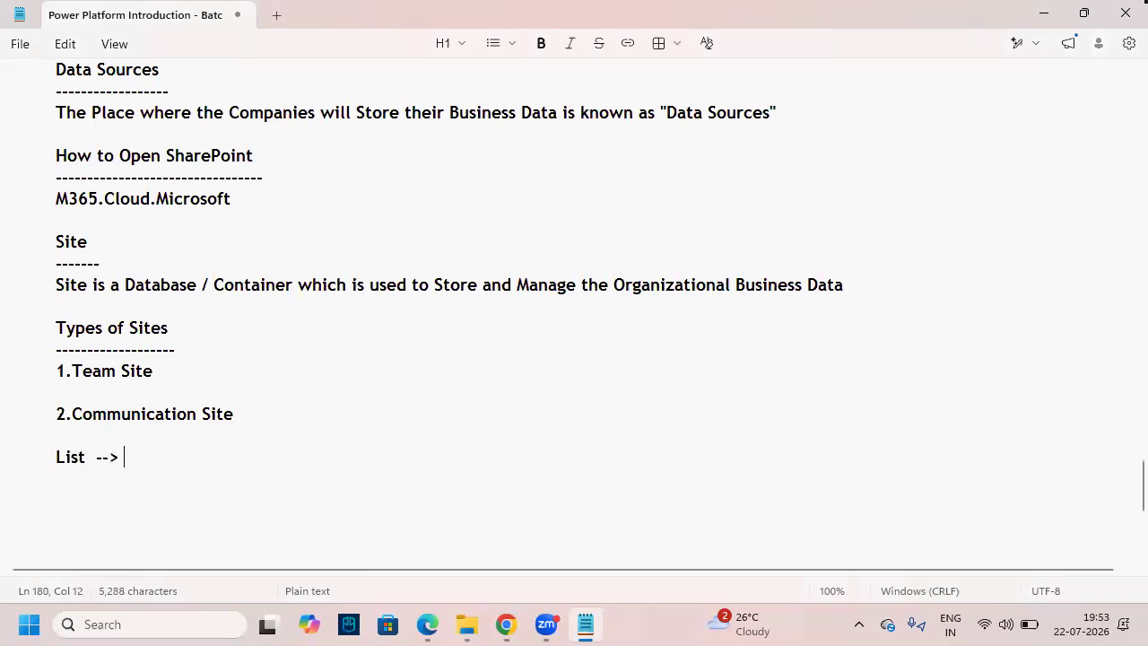
pyautogui.press('BackSpace')
pyautogui.press('BackSpace')
pyautogui.write('>')
pyautogui.press('BackSpace')
pyautogui.write('> It is used to')
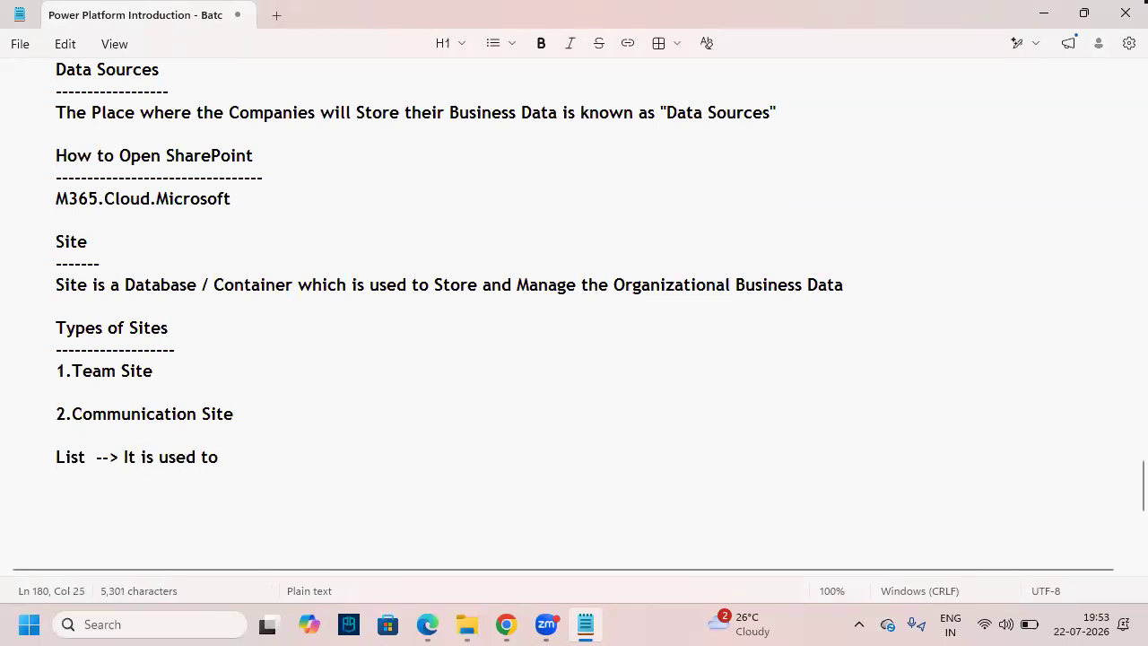
pyautogui.write(' Store ')
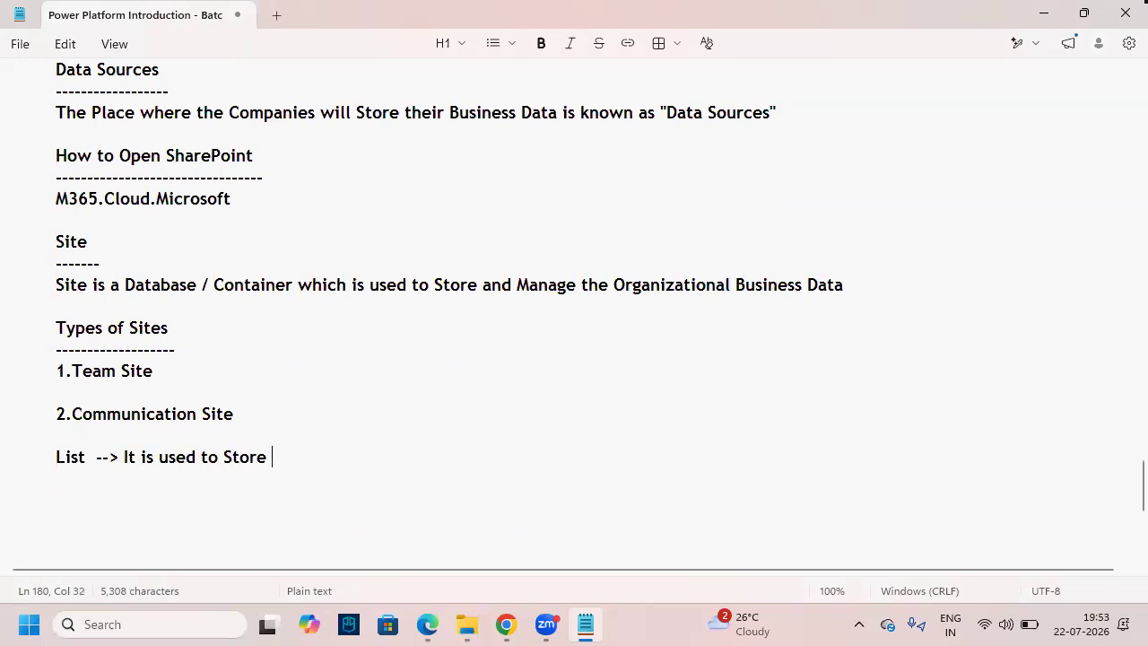
pyautogui.write('the Data in')
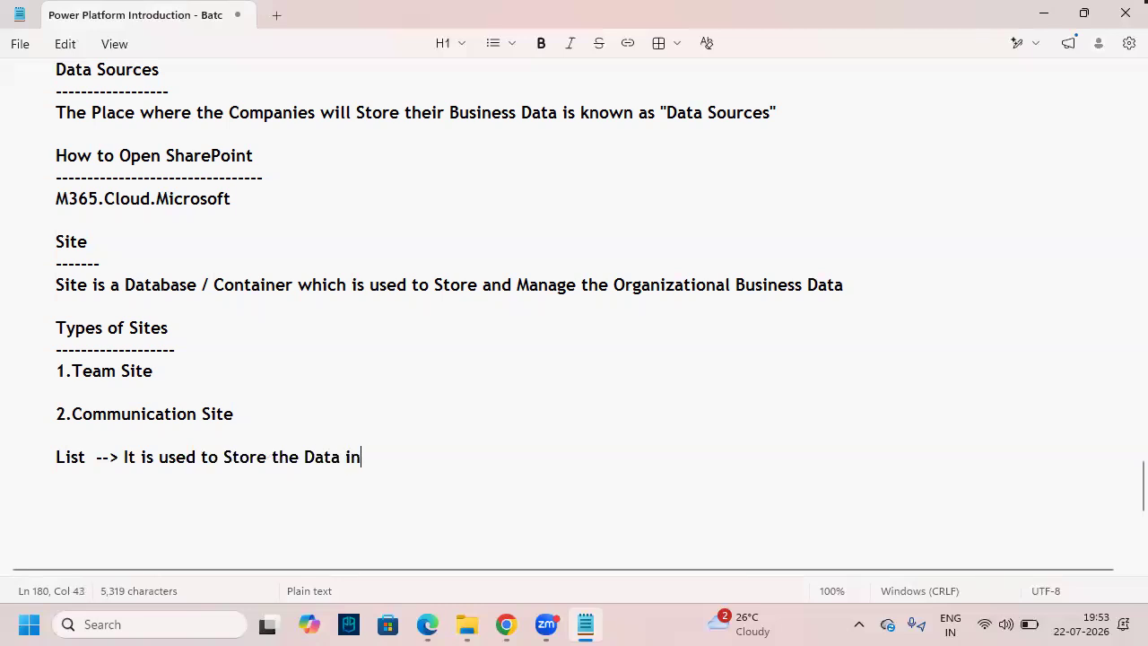
pyautogui.write(' the form ')
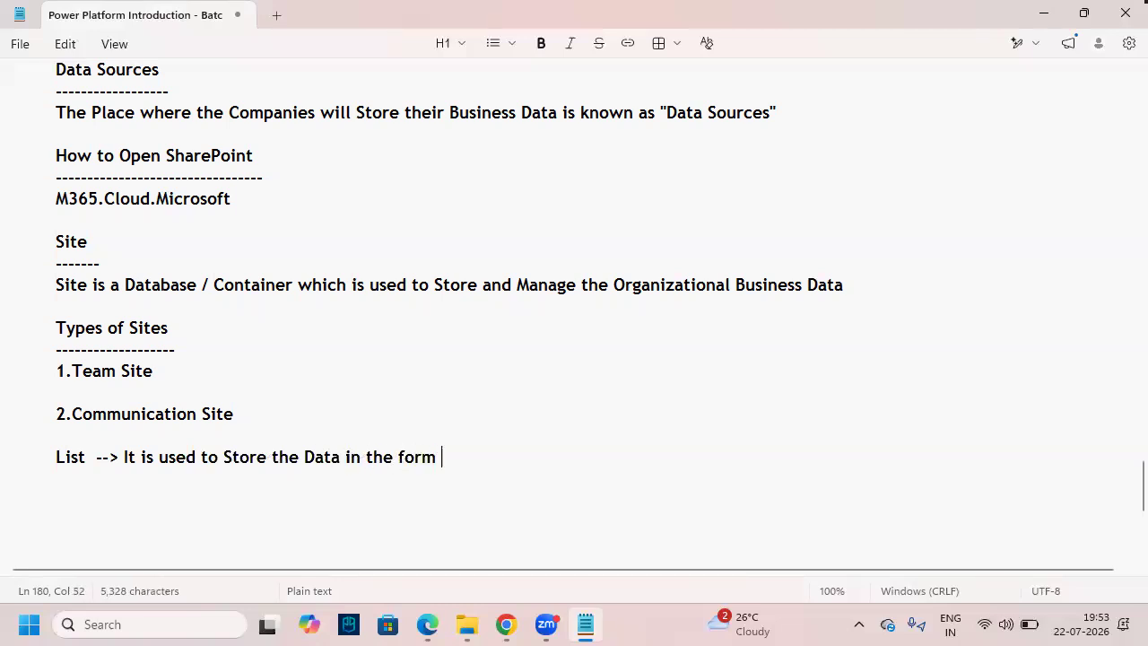
pyautogui.write('of Colum')
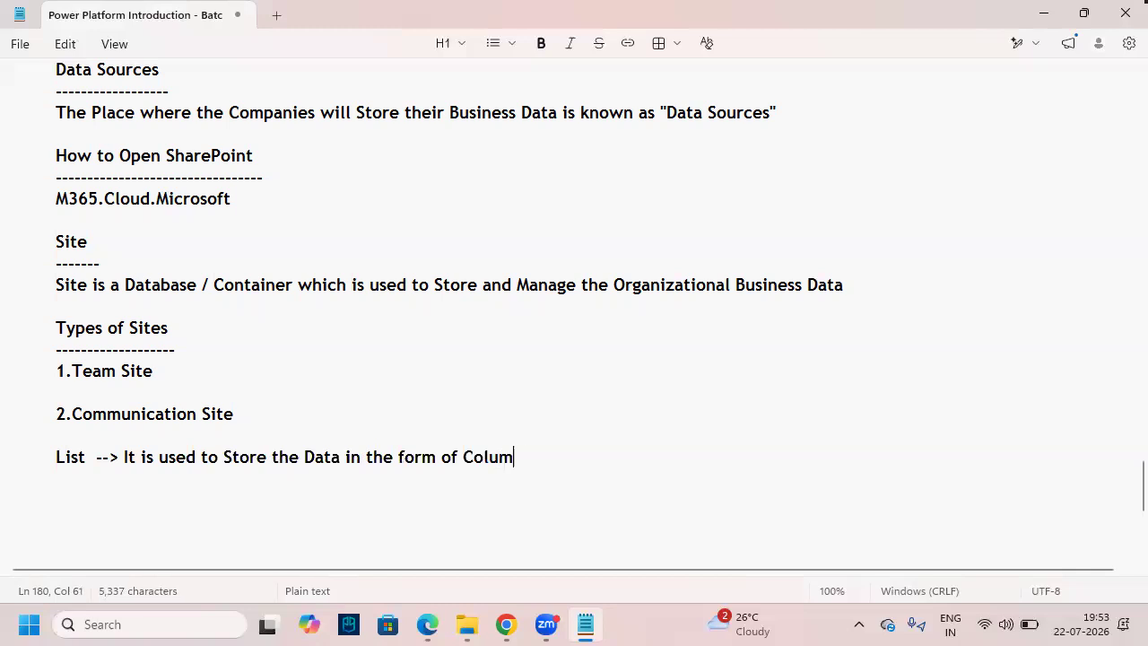
pyautogui.write('ns and Rows')
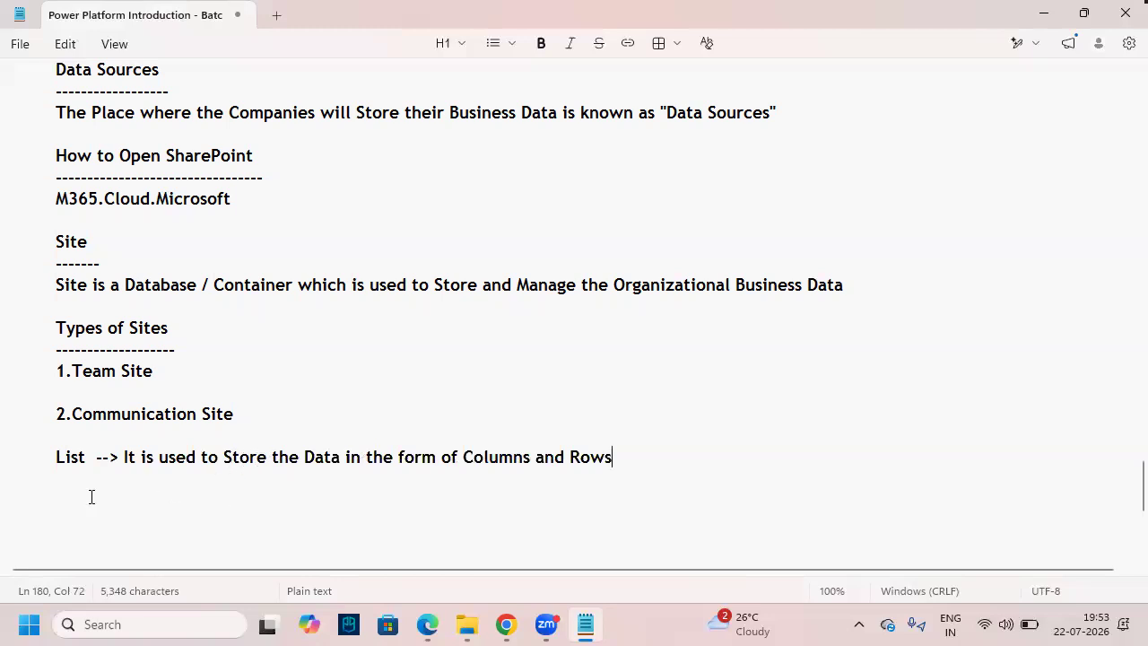
# - Append '(Tables)' after a tab gap at the end of the List line
pyautogui.moveTo(219, 459); pyautogui.dragTo(618, 461)
pyautogui.click(644, 459)
pyautogui.press('BackSpace')
pyautogui.write('s')
pyautogui.press('Tab')
pyautogui.write('()')
pyautogui.write('Tables')
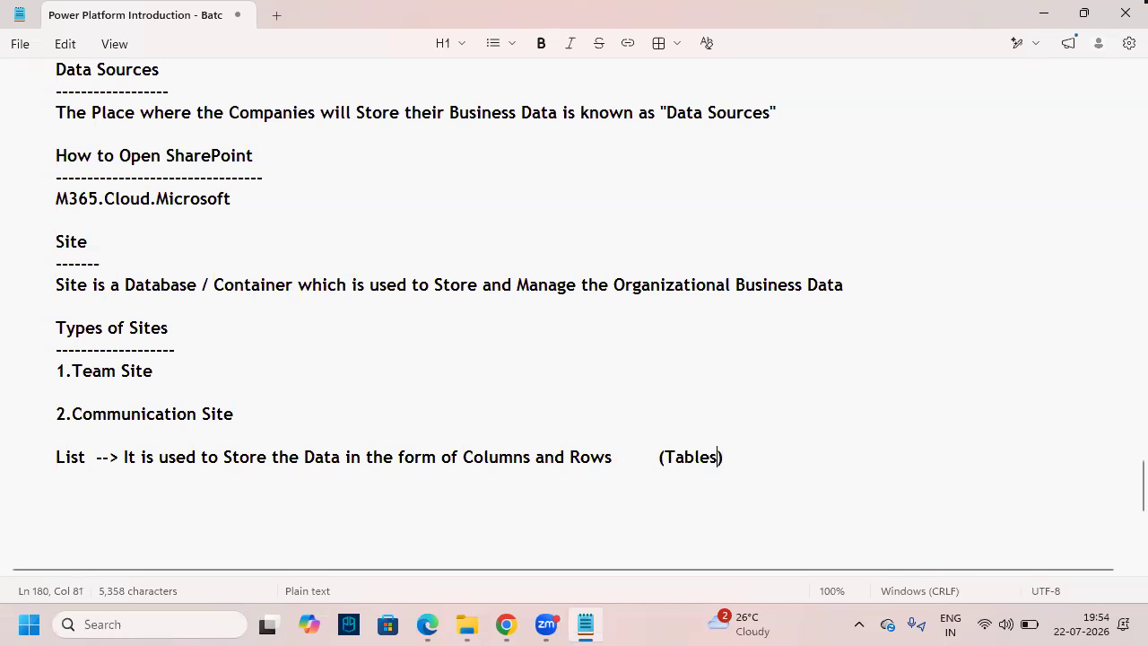
pyautogui.press('BackSpace')
pyautogui.write('s')
pyautogui.press('Right')
pyautogui.moveTo(655, 446)
pyautogui.mouseDown()
pyautogui.moveTo(733, 470)
pyautogui.moveTo(616, 308)
pyautogui.moveTo(286, 308)
pyautogui.moveTo(99, 417)
pyautogui.mouseUp()
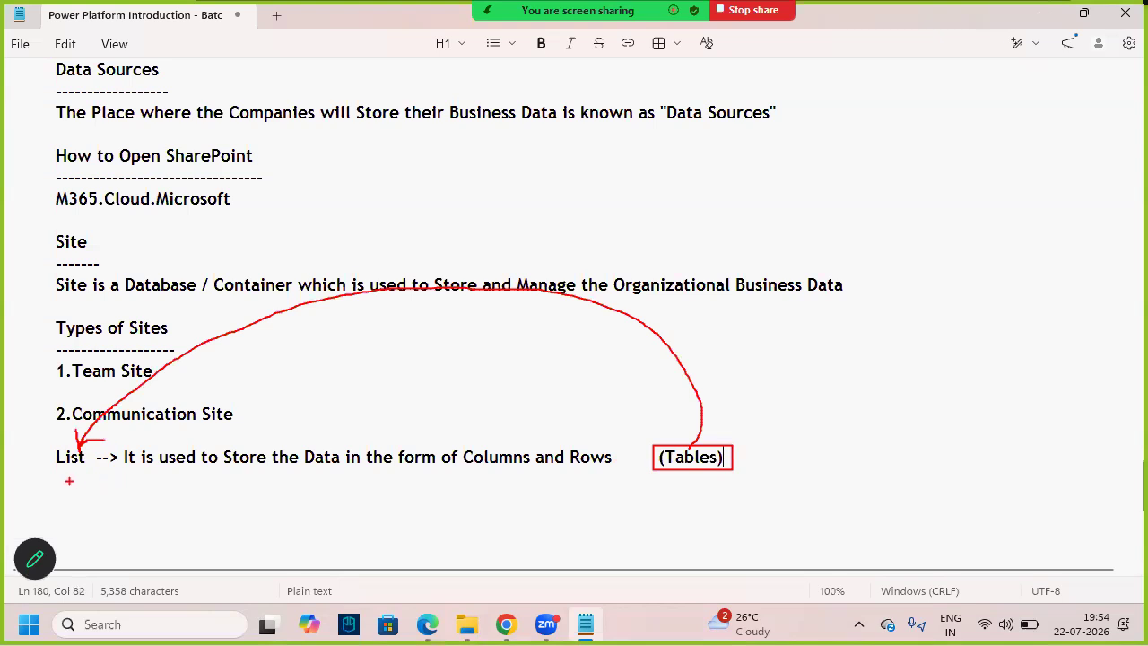
pyautogui.moveTo(726, 458); pyautogui.dragTo(124, 463)
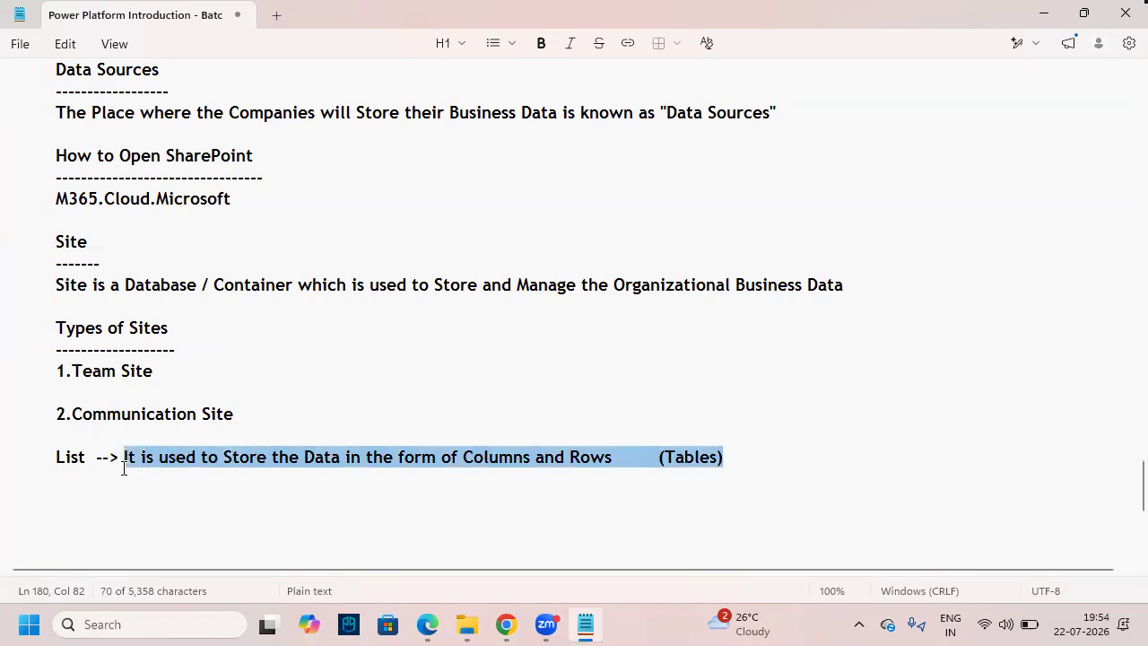
# - Fix the closing bracket after (Tables) on the List line
pyautogui.click(124, 467)
pyautogui.press('BackSpace')
pyautogui.press('BackSpace')
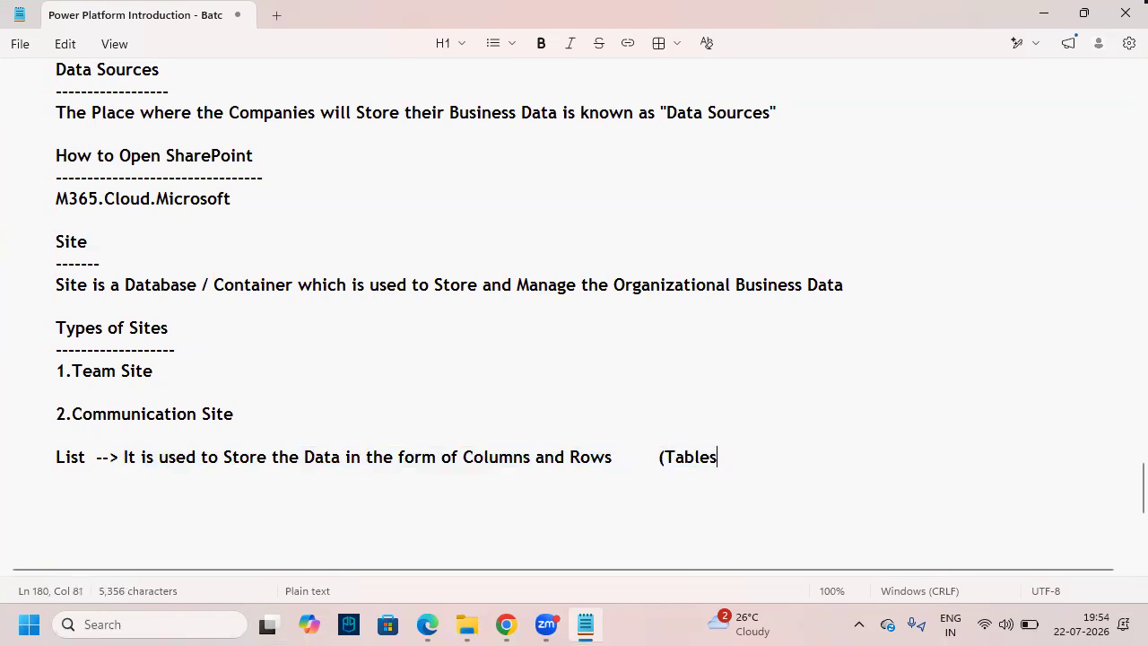
pyautogui.write(')')
pyautogui.press('BackSpace')
pyautogui.write(')')
# - On a new indented line, type 'The List will Contains the Fields, List Items'
pyautogui.press('Return')
pyautogui.press('Tab')
pyautogui.press('Tab')
pyautogui.press('Tab')
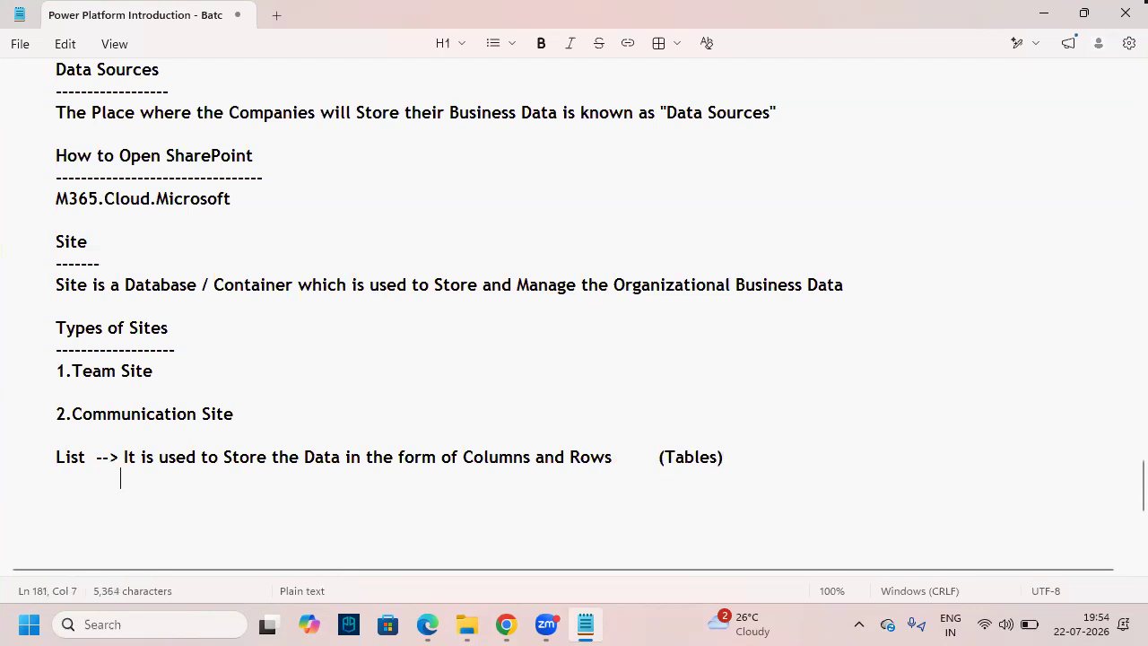
pyautogui.press('BackSpace')
pyautogui.write('The')
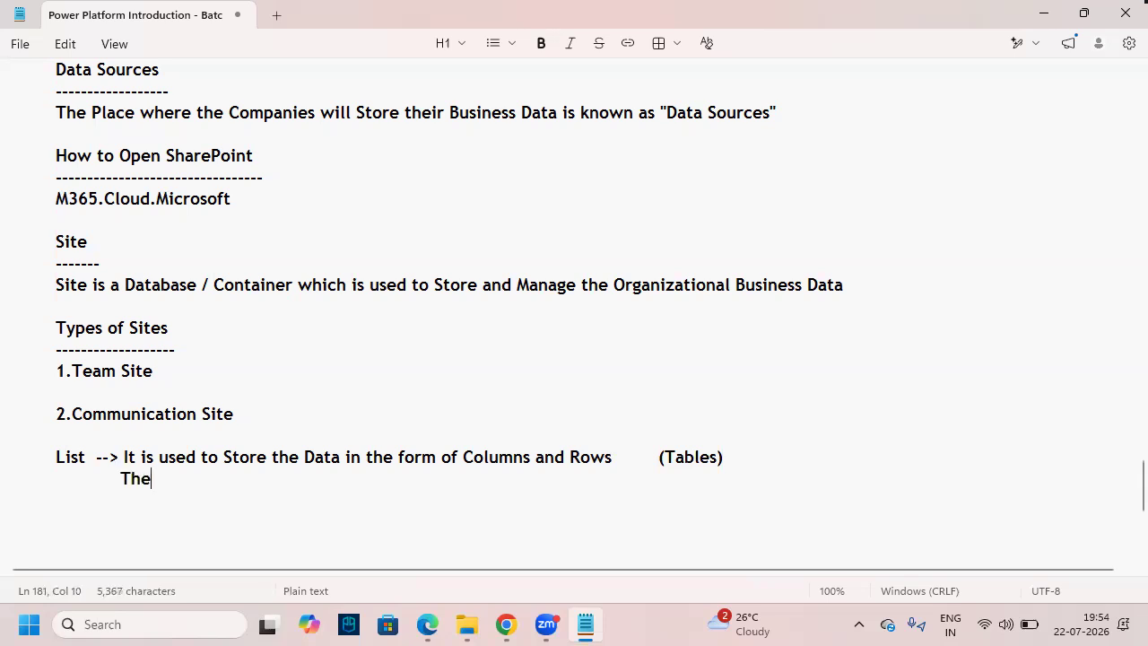
pyautogui.write(' List will Contains the')
pyautogui.write('Fields')
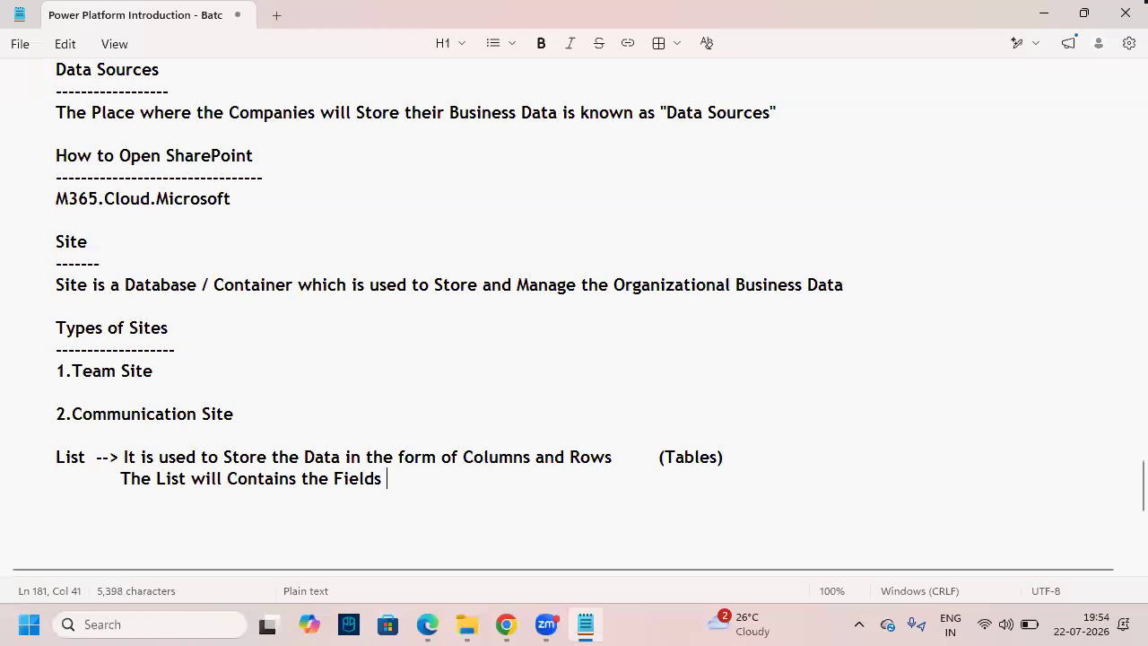
pyautogui.press('BackSpace')
pyautogui.write(', List Items')
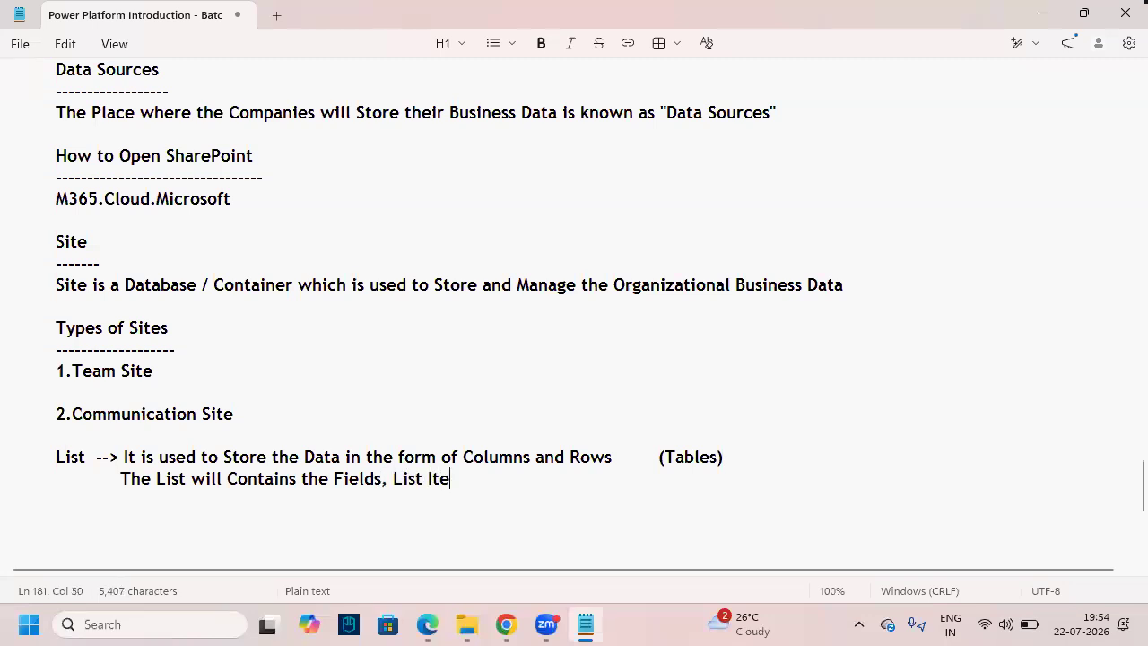
# - Emphasise that Fields match Columns and List Items match Rows, crossing out (Tables)
pyautogui.doubleClick(69, 456)
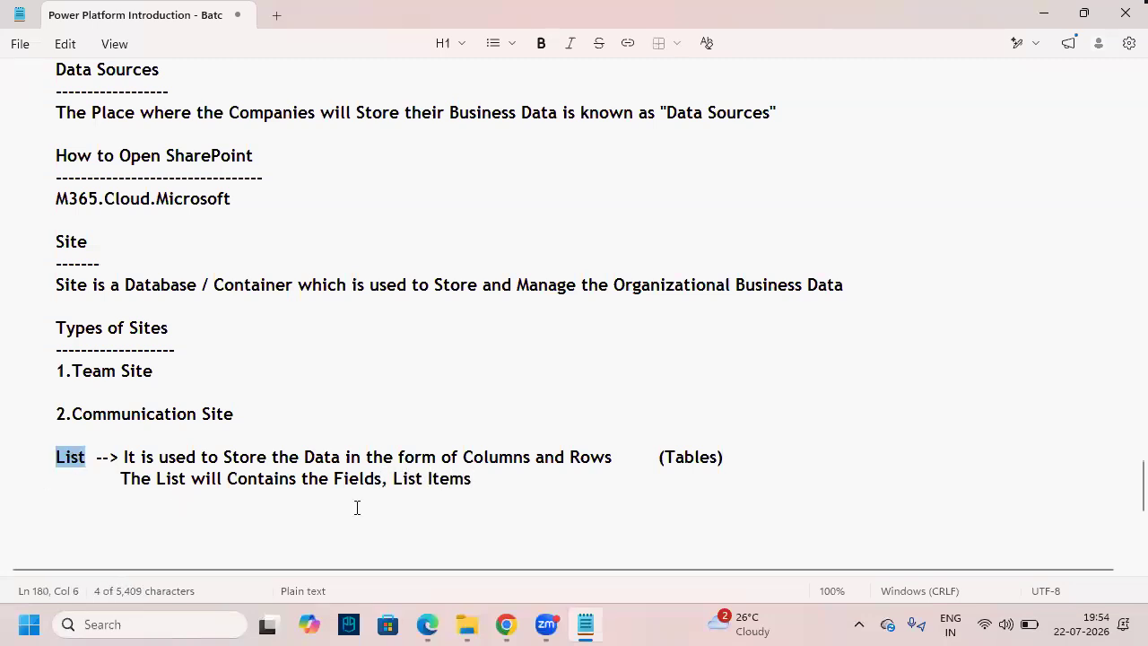
pyautogui.doubleClick(372, 482)
pyautogui.moveTo(387, 478); pyautogui.dragTo(474, 478)
pyautogui.click(479, 538)
pyautogui.doubleClick(351, 479)
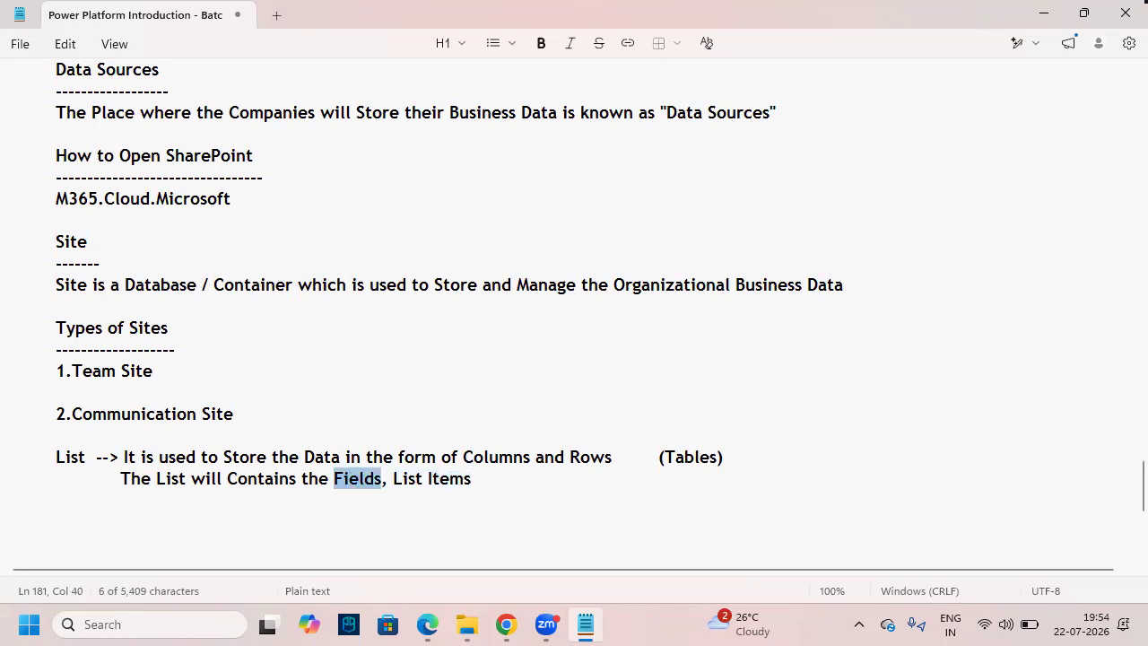
pyautogui.moveTo(331, 468)
pyautogui.mouseDown()
pyautogui.moveTo(385, 487)
pyautogui.moveTo(396, 398)
pyautogui.mouseUp()
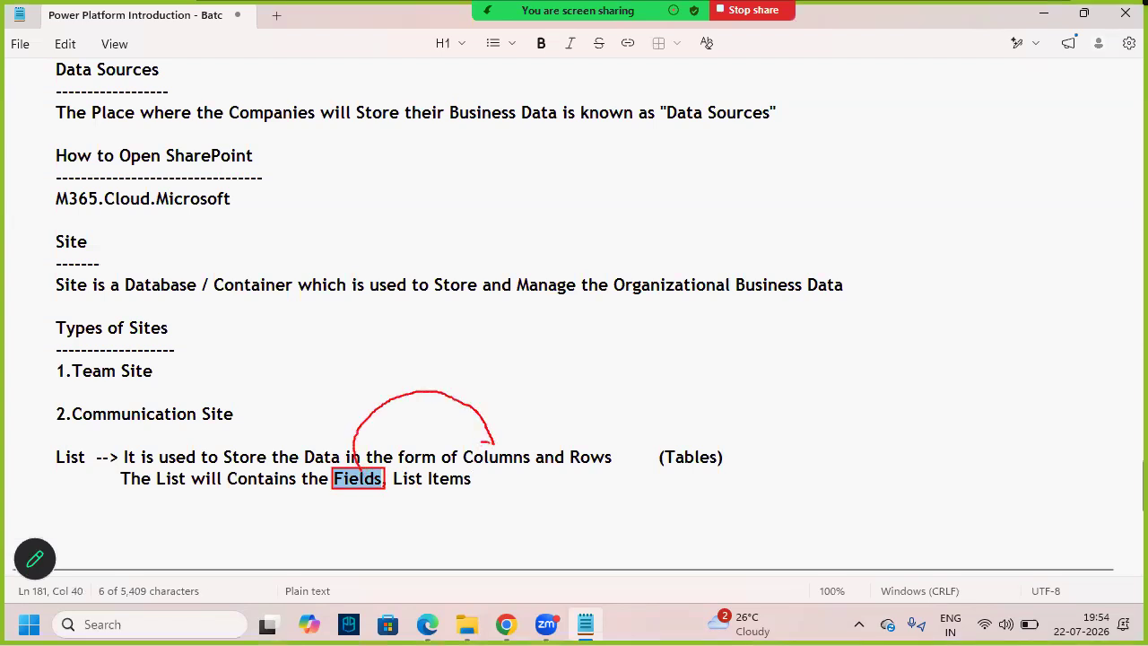
pyautogui.moveTo(463, 447); pyautogui.dragTo(540, 468)
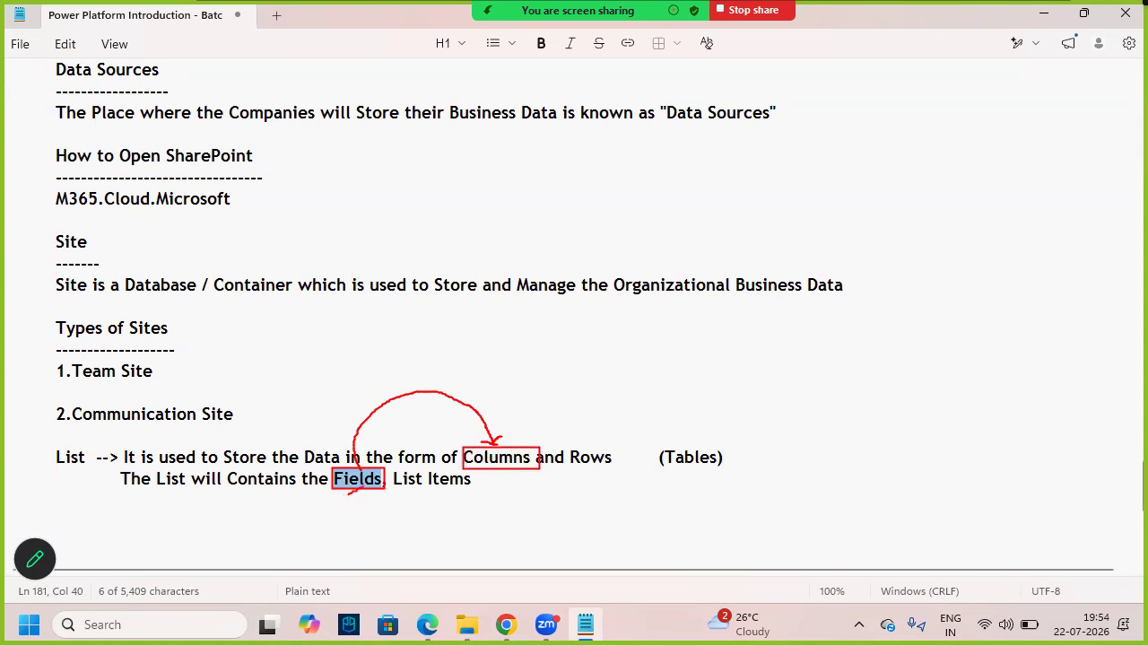
pyautogui.moveTo(389, 467)
pyautogui.mouseDown()
pyautogui.moveTo(479, 493)
pyautogui.moveTo(475, 532)
pyautogui.mouseUp()
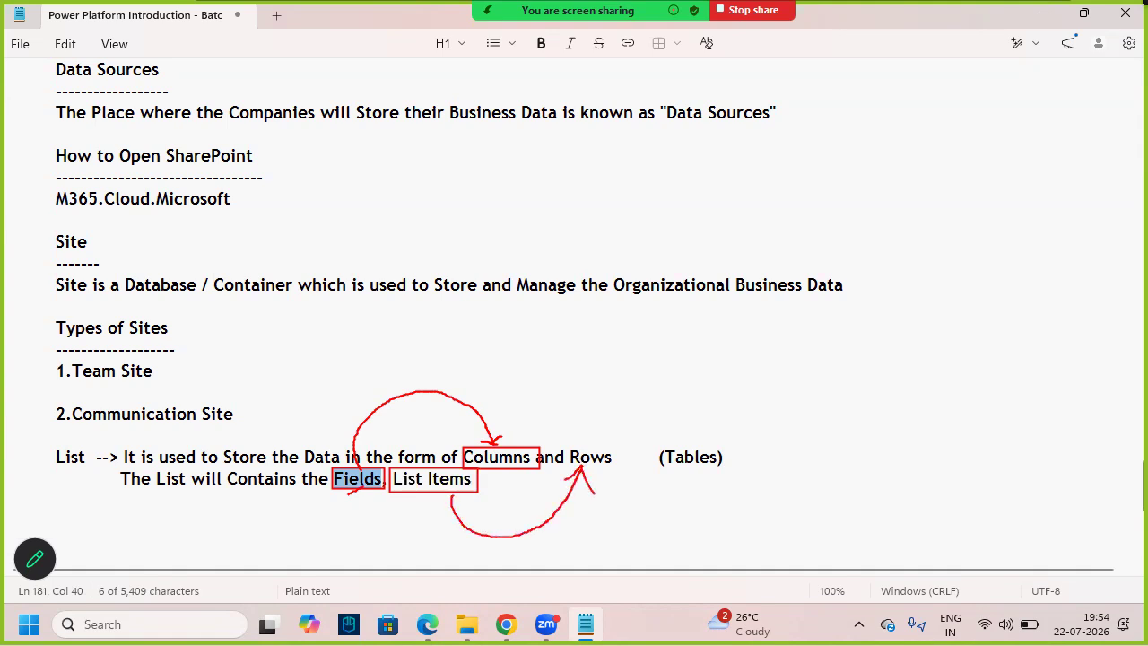
pyautogui.moveTo(567, 446)
pyautogui.mouseDown()
pyautogui.moveTo(619, 467)
pyautogui.moveTo(715, 476)
pyautogui.mouseUp()
pyautogui.moveTo(712, 446); pyautogui.dragTo(673, 482)
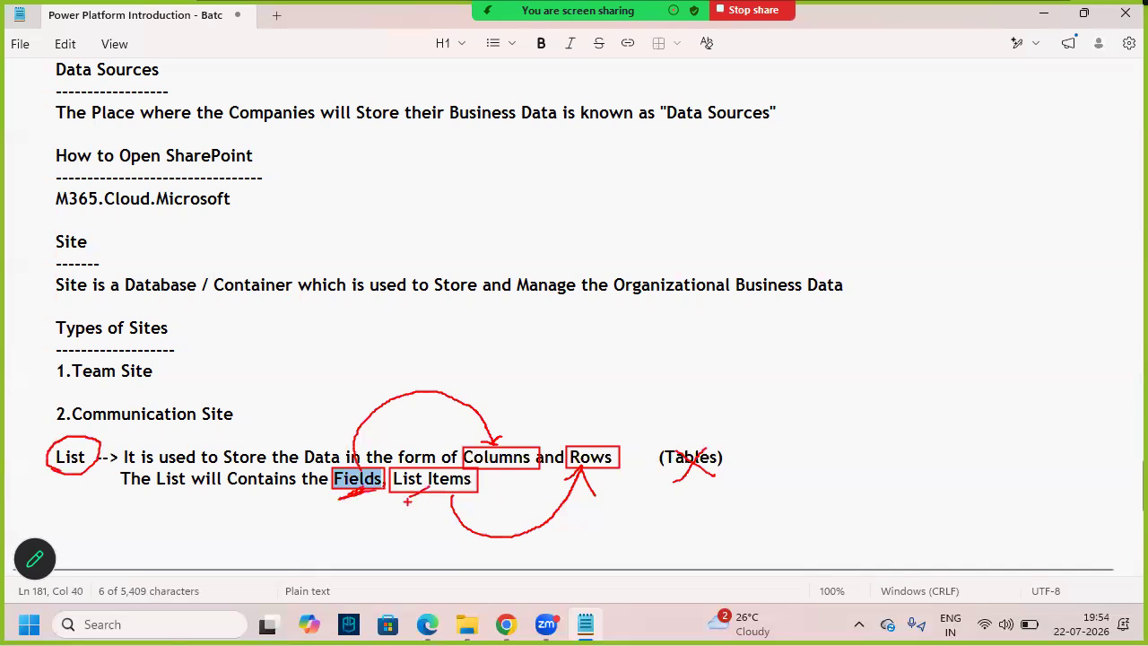
# - Start an indented 'Students' heading on a new line below the List notes
pyautogui.moveTo(520, 479); pyautogui.dragTo(15, 458)
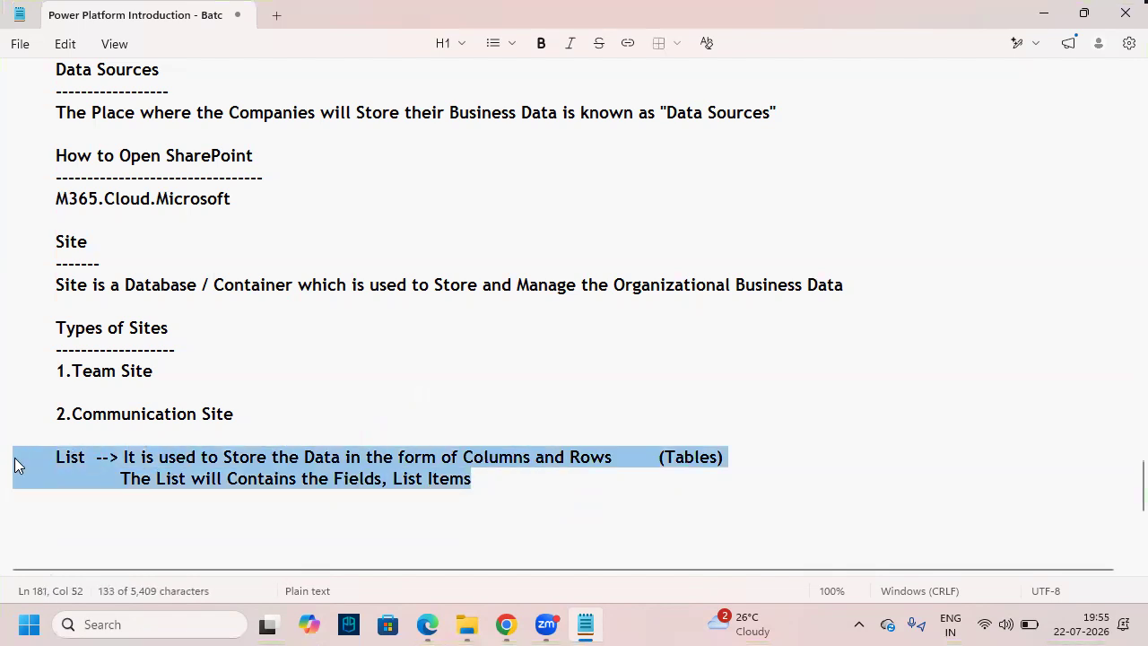
pyautogui.scroll(-1, 113, 486)
pyautogui.click(83, 439)
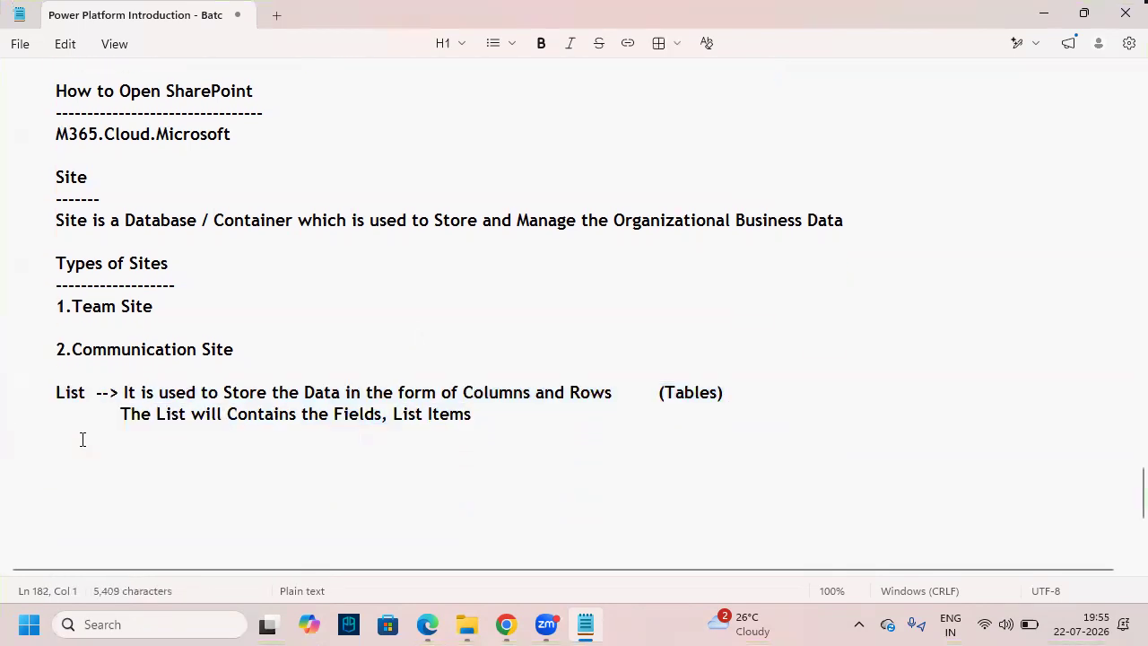
pyautogui.press('Return')
pyautogui.press('Tab')
pyautogui.write('Stu')
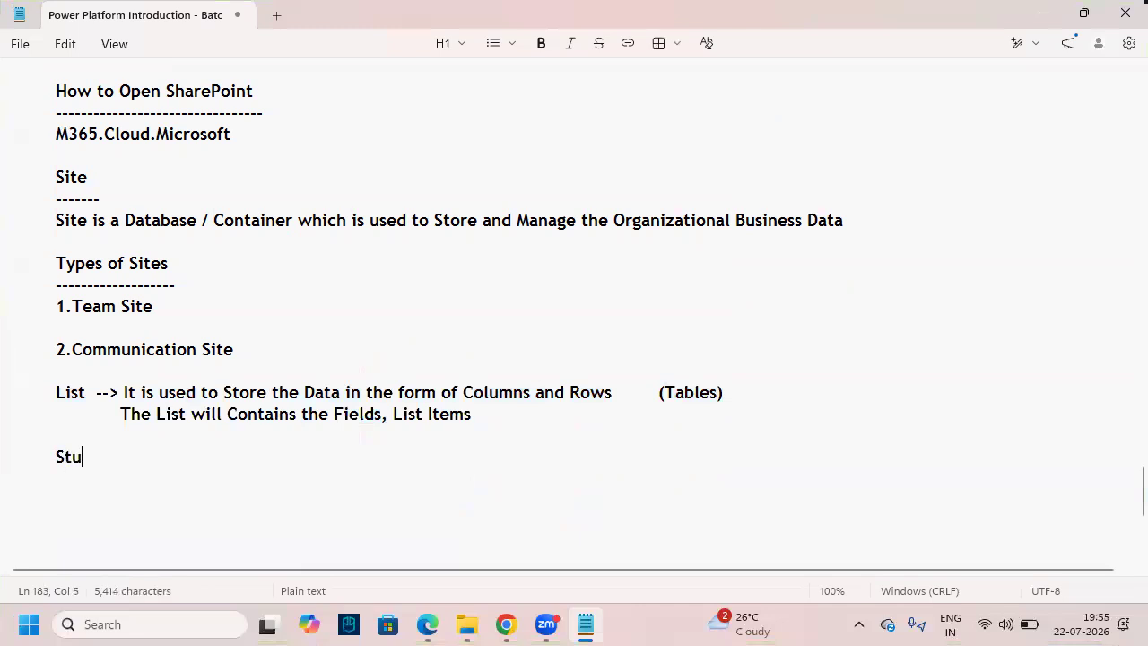
pyautogui.write('dents')
# - Finish the Students heading and underline it with a dash line
pyautogui.press('BackSpace')
pyautogui.press('BackSpace')
pyautogui.write('ts')
pyautogui.press('Return')
pyautogui.press('Tab')
pyautogui.write('---------------------------------------')
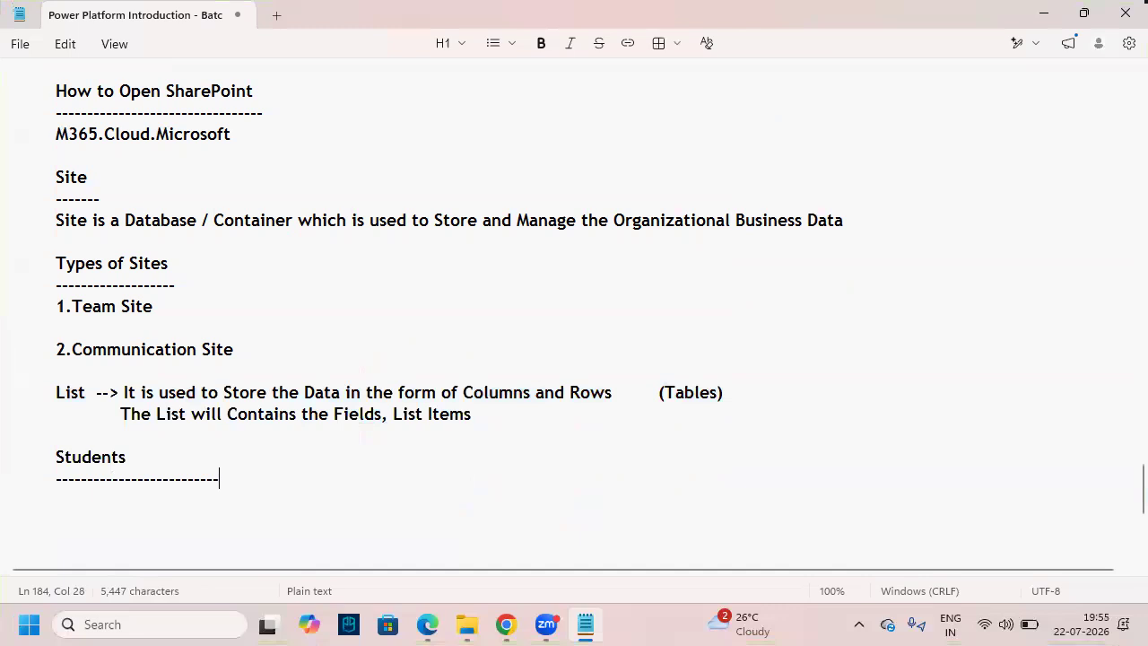
pyautogui.write('--------------------------')
pyautogui.press('Return')
pyautogui.press('Tab')
# - Type tab-separated field names Sname, Email, Mobile, Course, Education below the underline
pyautogui.doubleClick(355, 417)
pyautogui.click(485, 392)
pyautogui.doubleClick(485, 392)
pyautogui.click(351, 490)
pyautogui.write('Sname')
pyautogui.press('Tab')
pyautogui.write('Email')
pyautogui.press('Tab')
pyautogui.write('Mobile')
pyautogui.press('Tab')
pyautogui.write('Course\t')
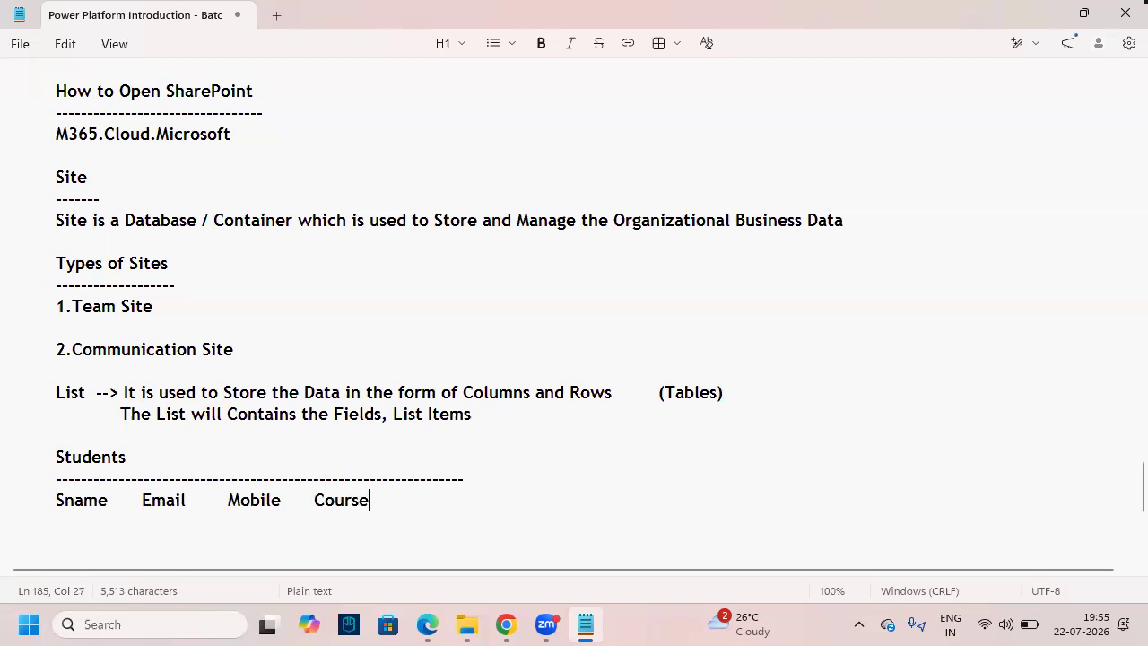
pyautogui.write('Education')
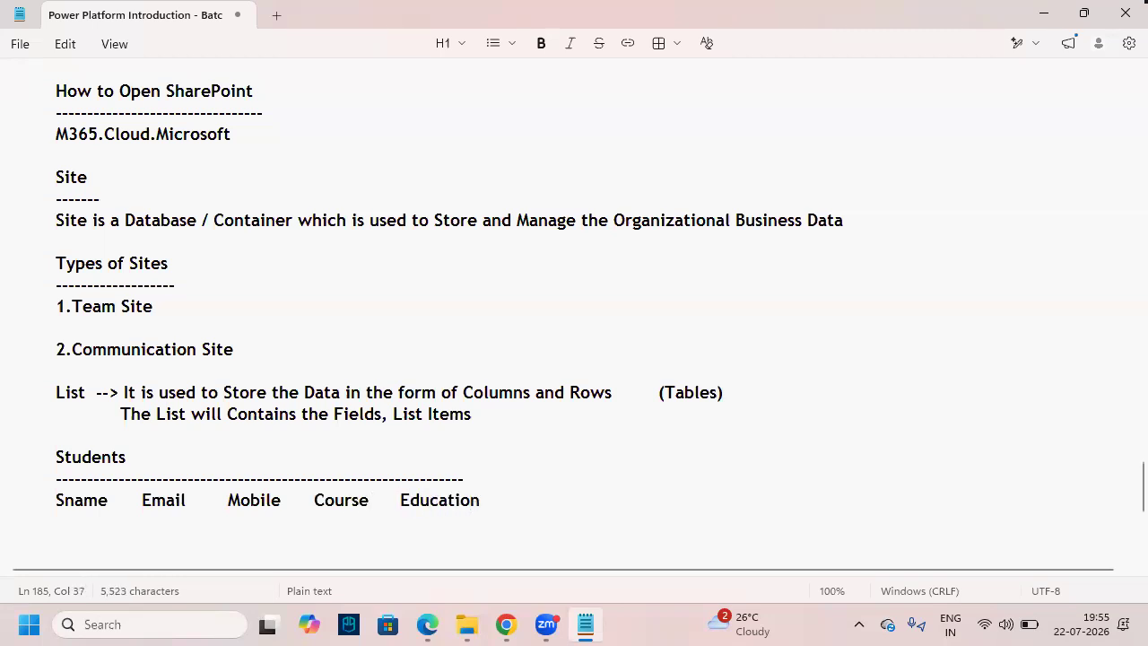
# - Lengthen the dash line and copy it below the field names to close the table
pyautogui.press('BackSpace')
pyautogui.press('BackSpace')
pyautogui.press('BackSpace')
pyautogui.press('BackSpace')
pyautogui.press('BackSpace')
pyautogui.write('----------')
pyautogui.press('Down')
pyautogui.press('Down')
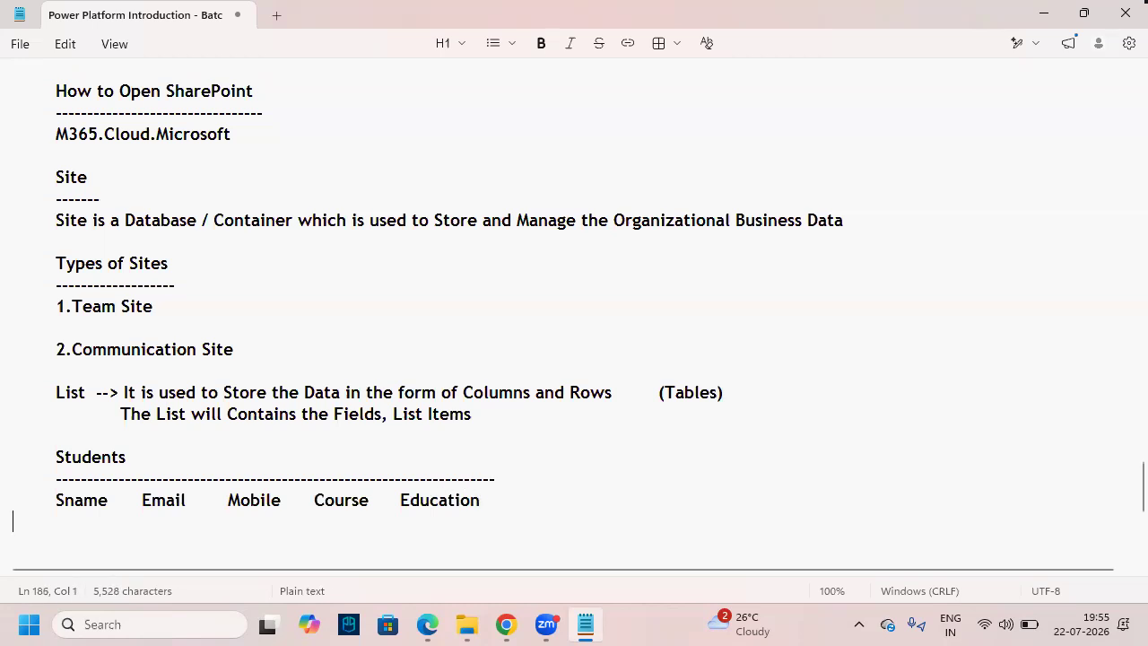
pyautogui.press('Up')
pyautogui.press('Up')
pyautogui.hotkey('shift', 'Up')
pyautogui.hotkey('shift', 'Right')
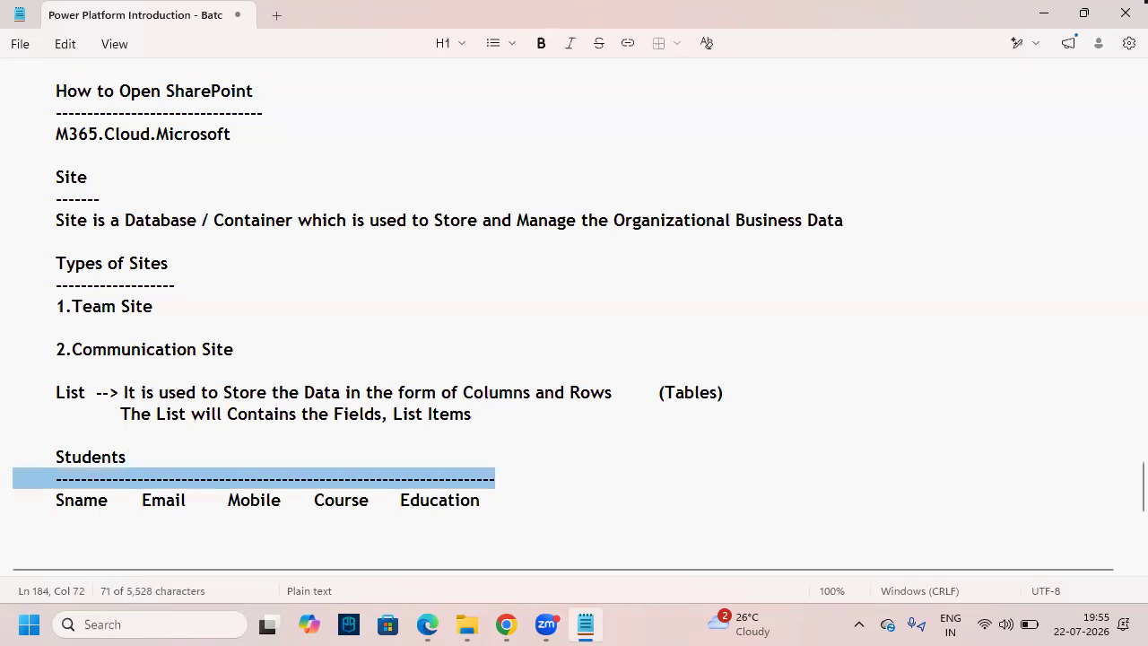
pyautogui.hotkey('shift', 'Right')
pyautogui.hotkey('ctrl', 'c')
pyautogui.press('Down')
pyautogui.press('Down')
pyautogui.hotkey('ctrl', 'v')
pyautogui.scroll(-3, 577, 494)
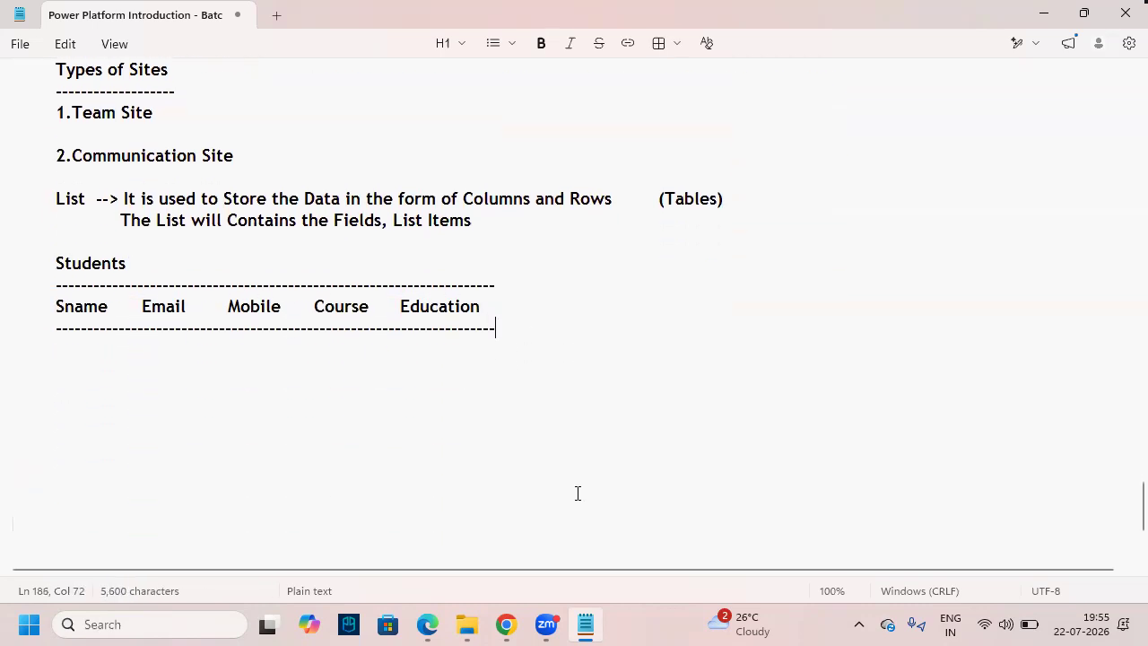
pyautogui.moveTo(520, 325); pyautogui.dragTo(9, 264)
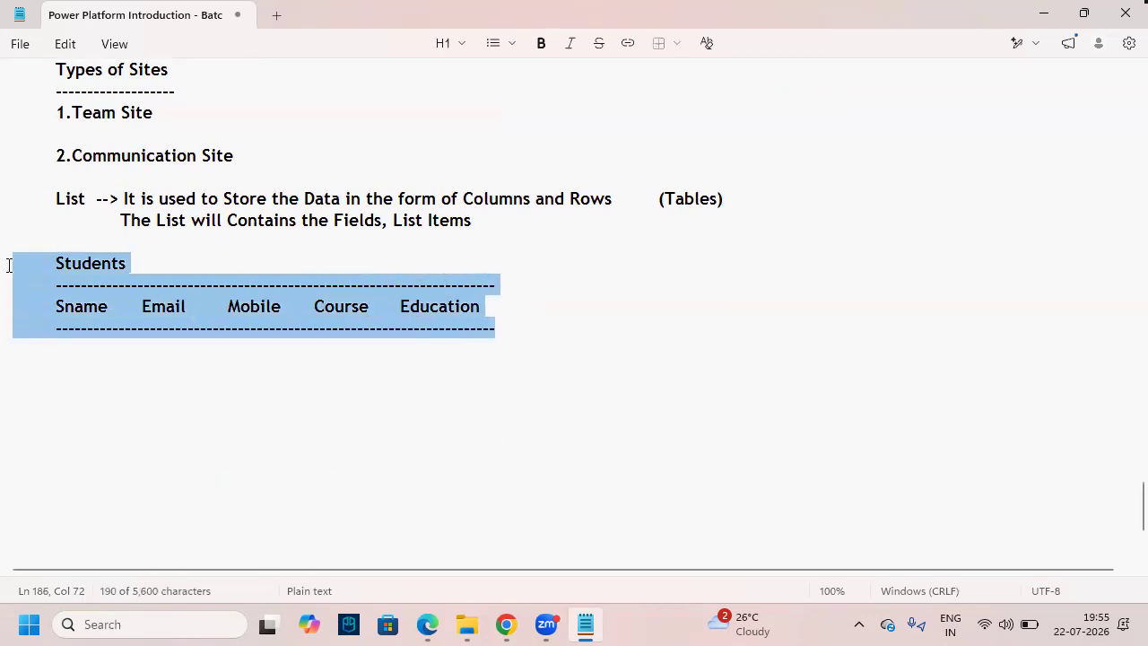
pyautogui.click(294, 364)
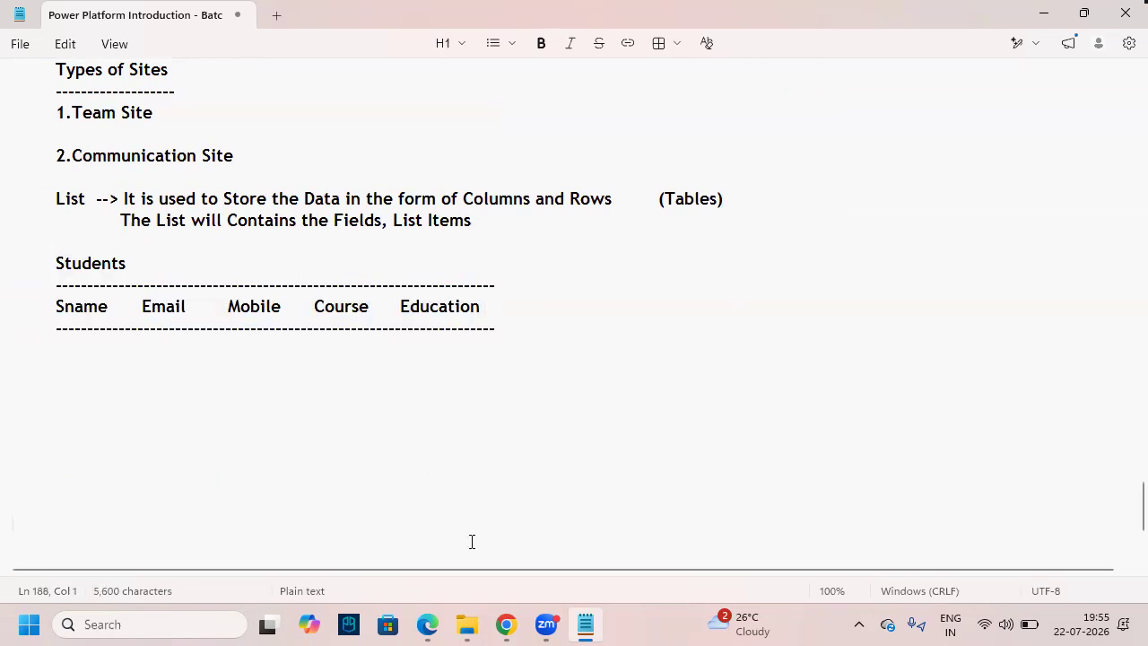
# - Switch to the browser and mark the Batch 157 7:30PM site title
pyautogui.hotkey('alt', 'Tab')
pyautogui.hotkey('ctrl', '2')
pyautogui.moveTo(150, 141); pyautogui.dragTo(397, 187)
# - Choose List from the site's New menu
pyautogui.press('Escape')
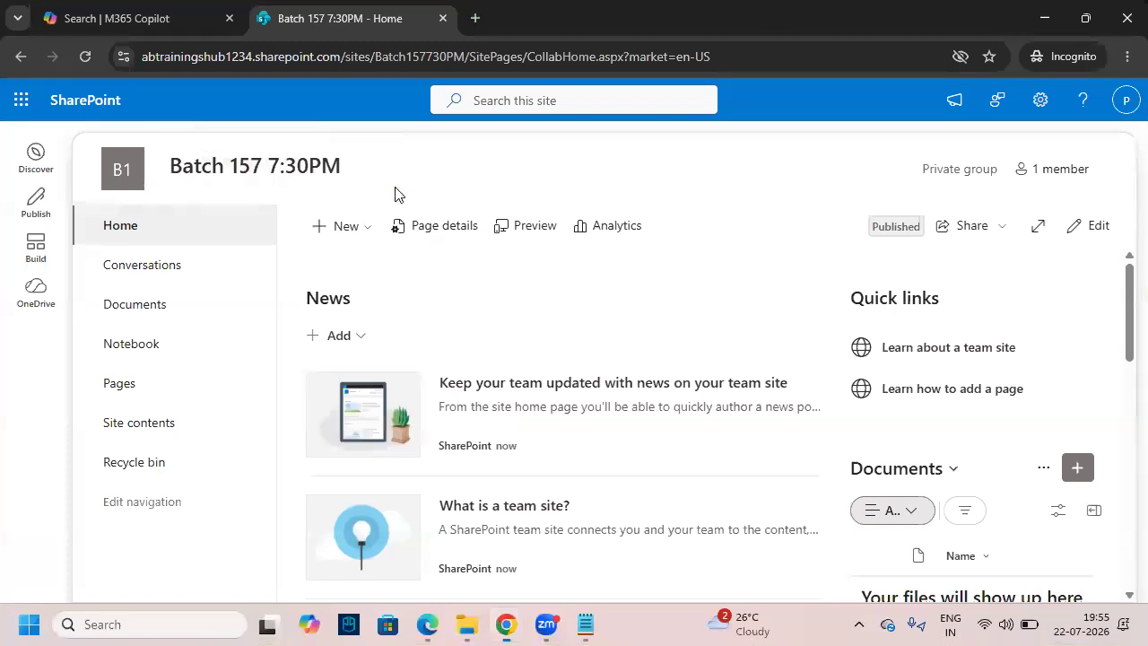
pyautogui.hotkey('ctrl', '2')
pyautogui.moveTo(295, 212)
pyautogui.mouseDown()
pyautogui.moveTo(387, 239)
pyautogui.moveTo(374, 208)
pyautogui.mouseUp()
pyautogui.press('Escape')
pyautogui.click(367, 230)
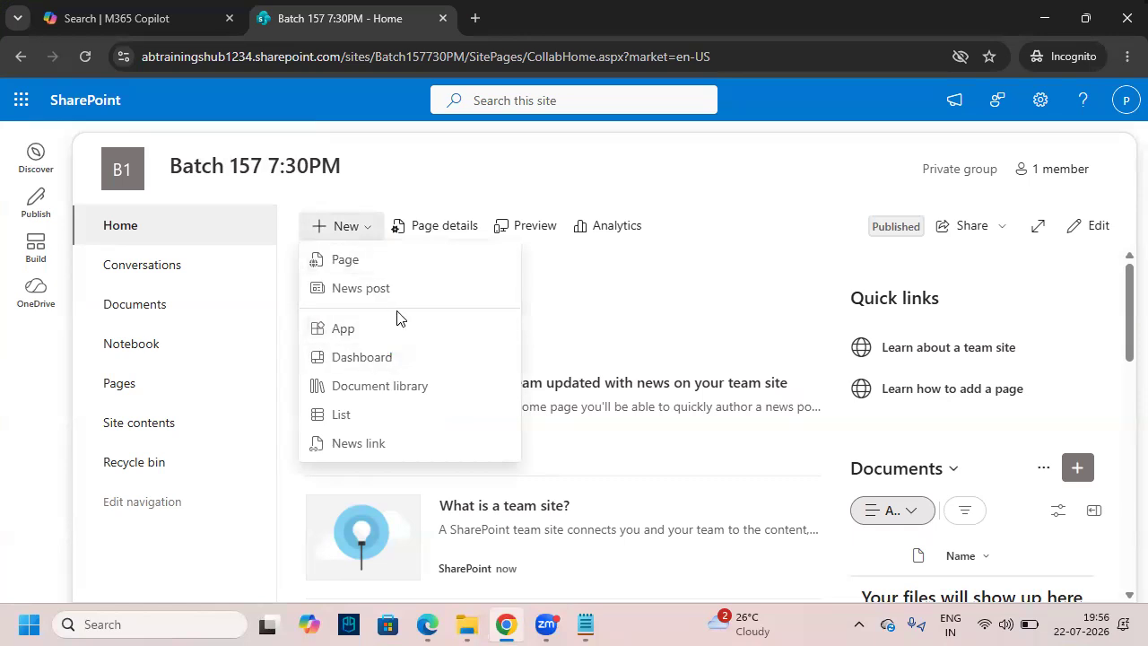
pyautogui.moveTo(307, 401); pyautogui.dragTo(515, 429)
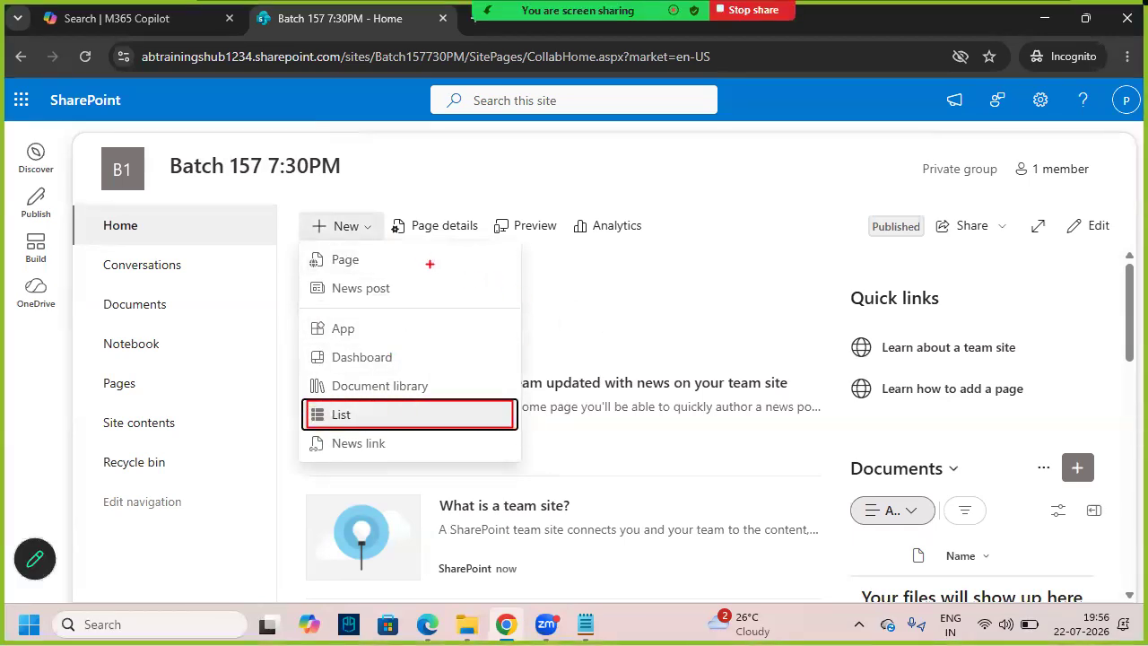
pyautogui.moveTo(284, 413); pyautogui.dragTo(316, 413)
pyautogui.press('Escape')
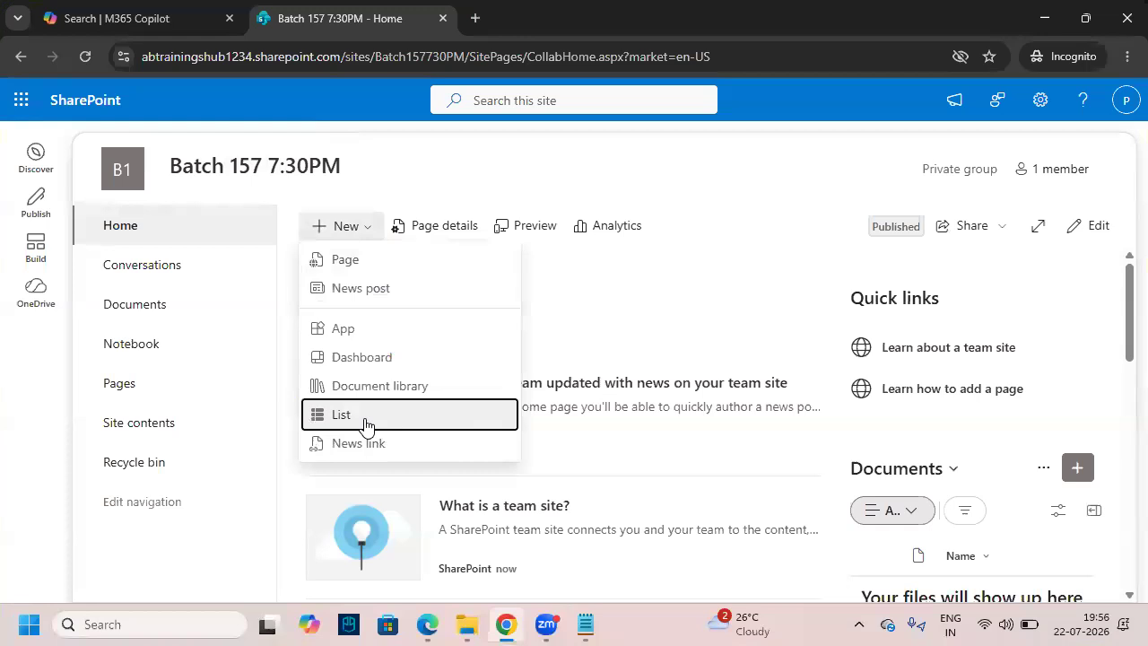
pyautogui.click(364, 420)
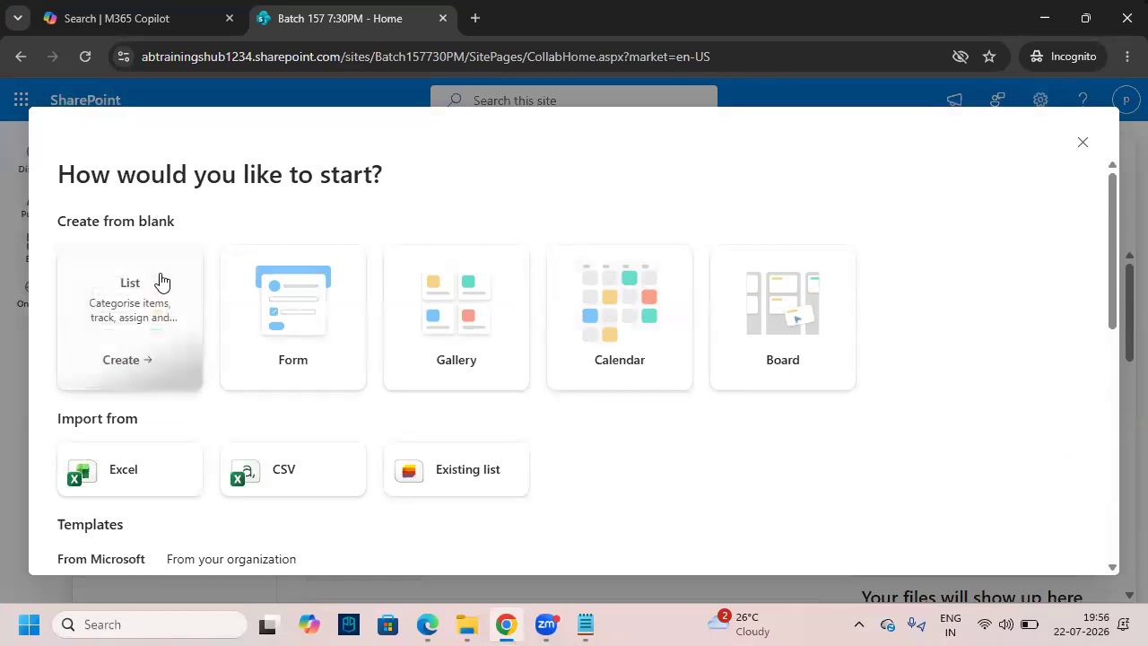
# - Create a blank list named 'Students'
pyautogui.moveTo(60, 240); pyautogui.dragTo(199, 392)
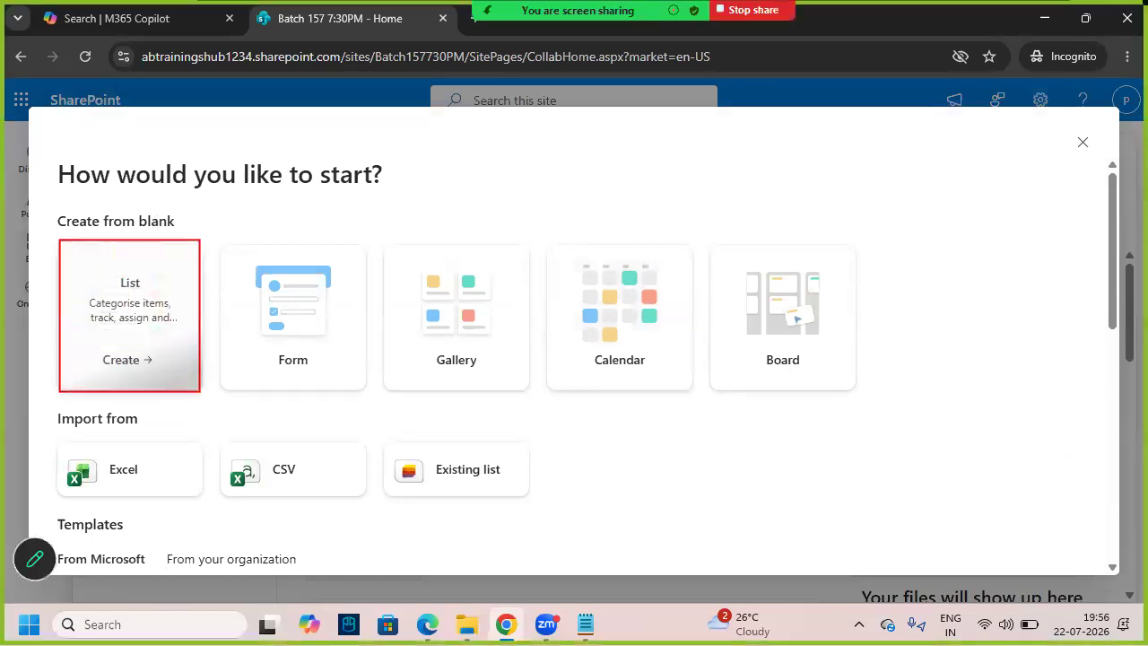
pyautogui.moveTo(118, 233)
pyautogui.mouseDown()
pyautogui.moveTo(183, 217)
pyautogui.moveTo(103, 233)
pyautogui.mouseUp()
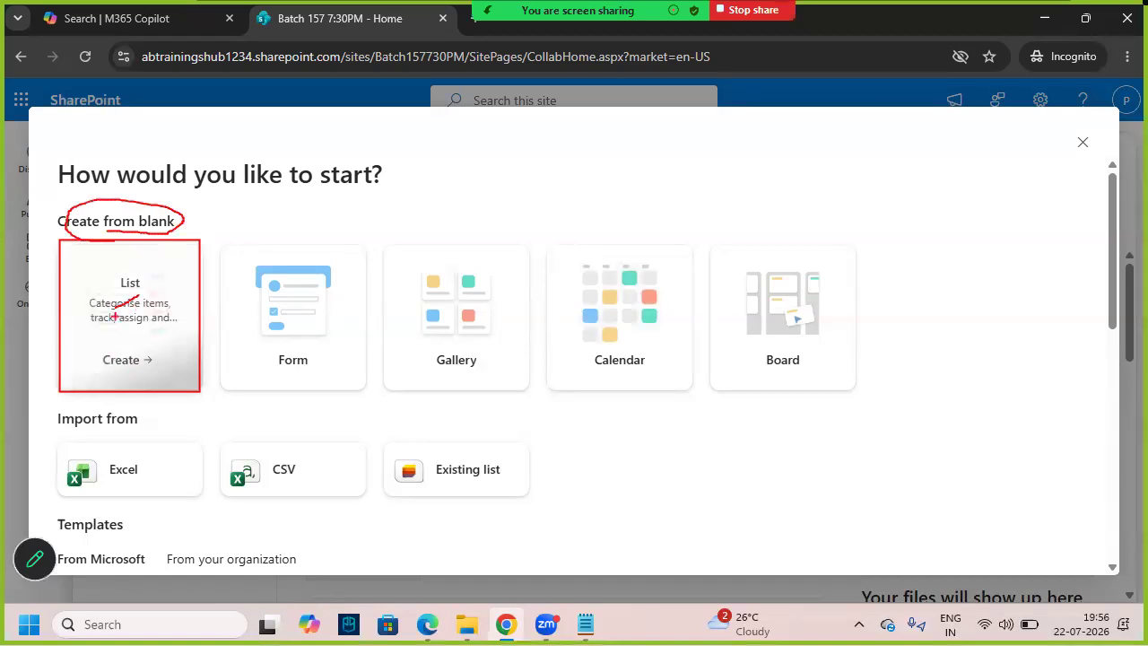
pyautogui.click(154, 316)
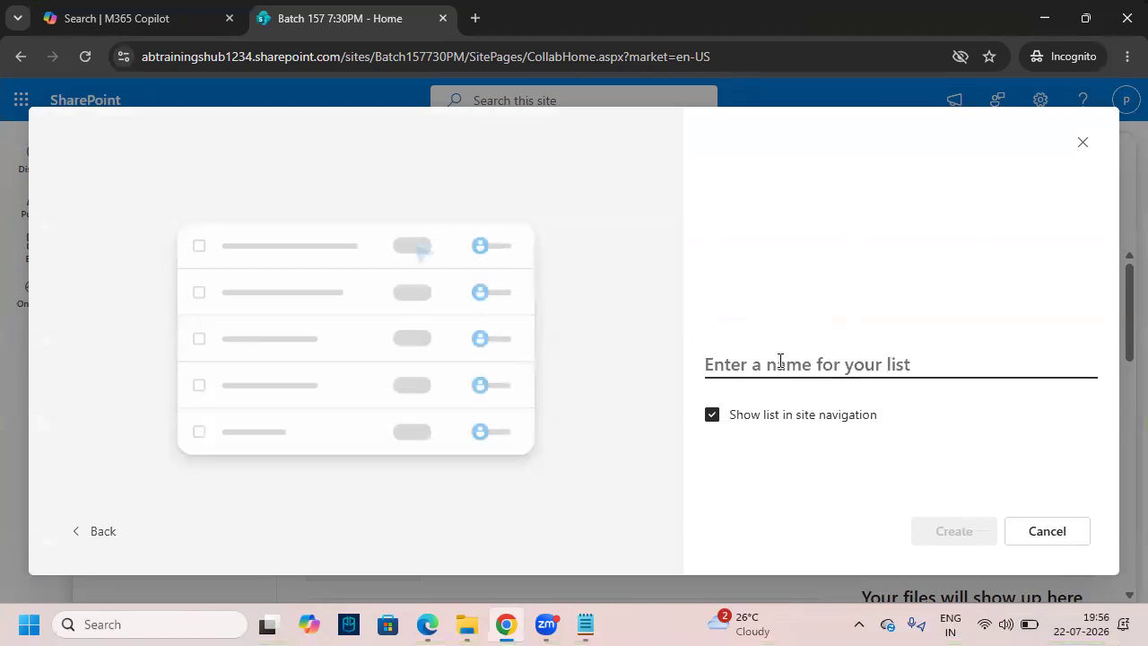
pyautogui.write('Students')
pyautogui.press('BackSpace')
pyautogui.write('s')
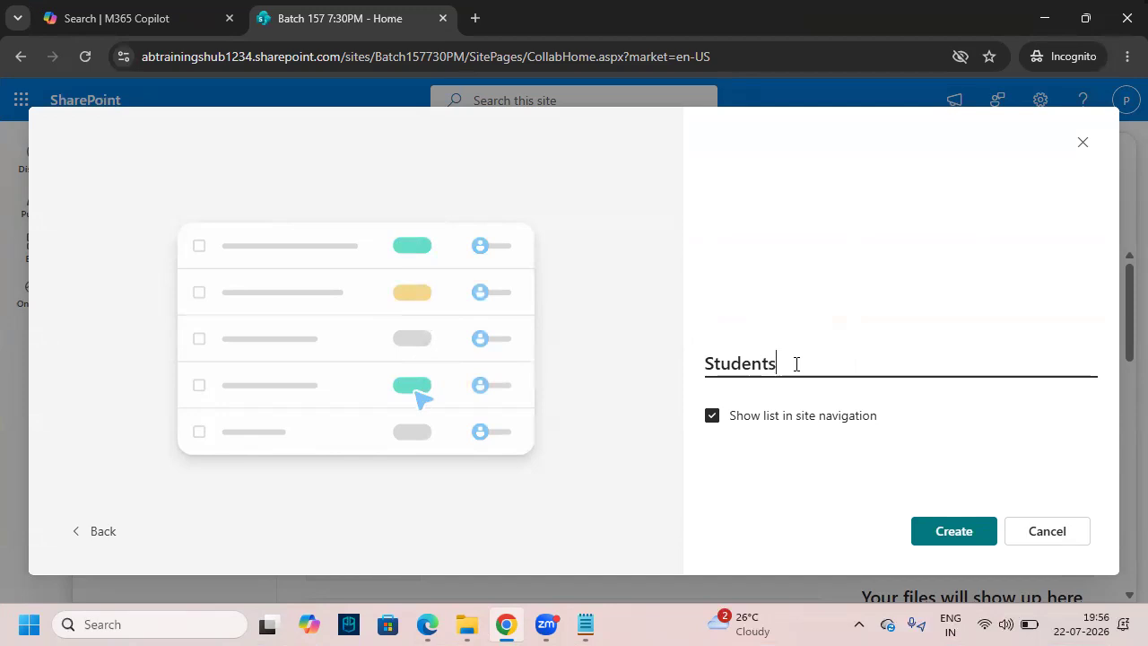
pyautogui.click(971, 538)
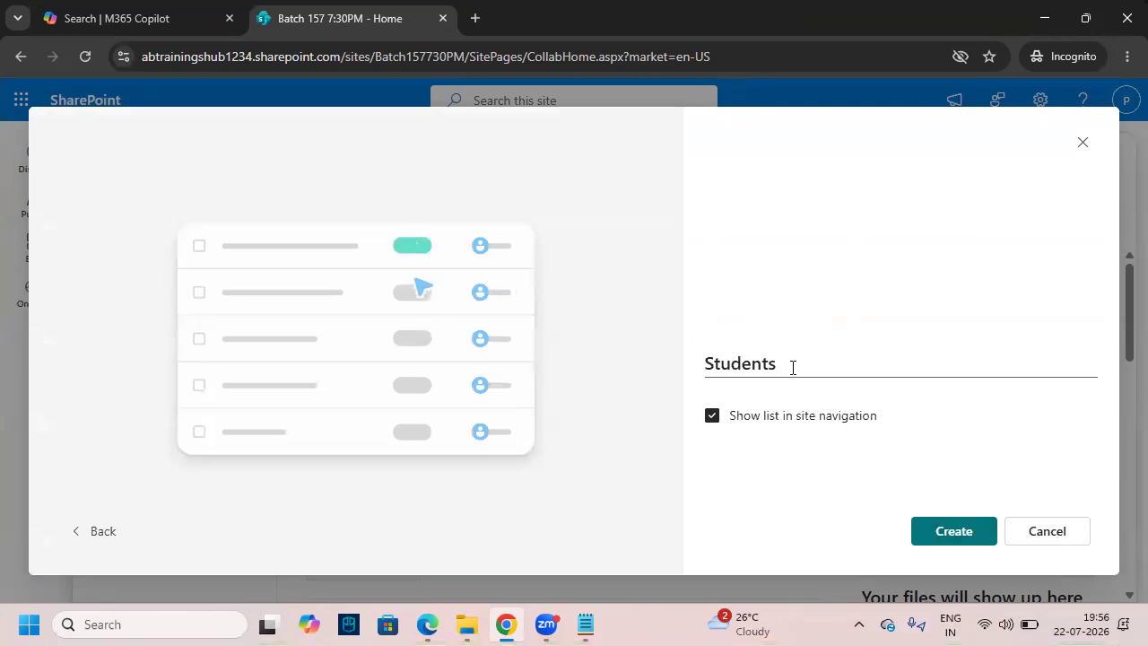
pyautogui.click(952, 533)
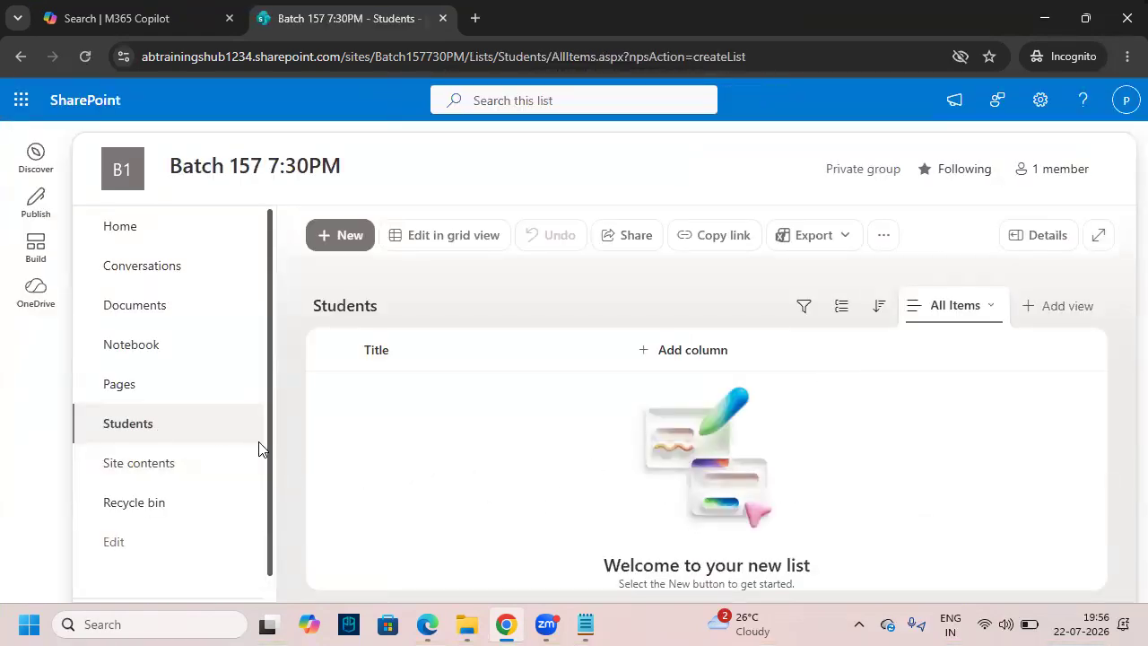
# - Mark the Students list in navigation, its heading, and its lone Title column
pyautogui.moveTo(71, 406); pyautogui.dragTo(253, 443)
pyautogui.moveTo(302, 288); pyautogui.dragTo(392, 321)
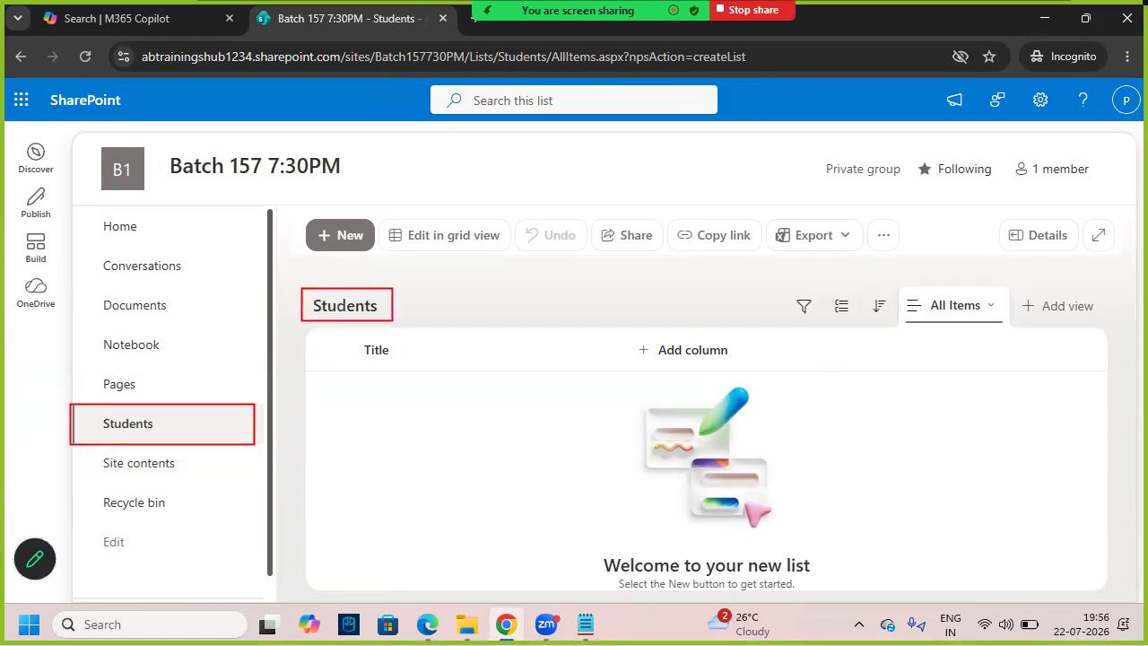
pyautogui.press('Escape')
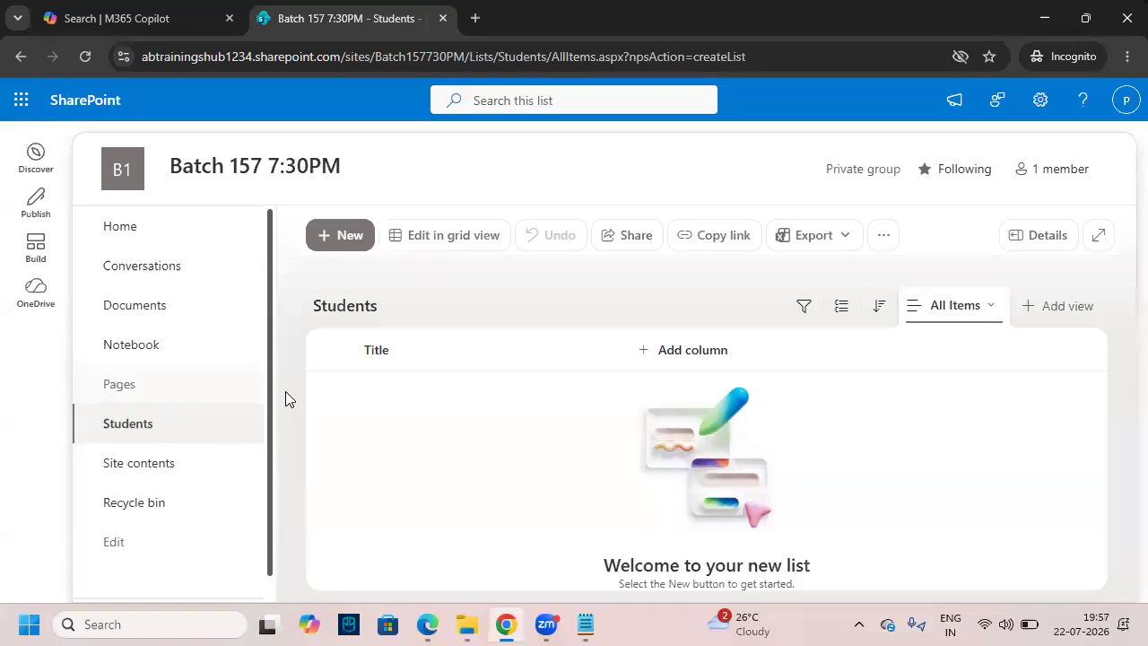
pyautogui.hotkey('ctrl', '2')
pyautogui.moveTo(117, 436); pyautogui.dragTo(101, 404)
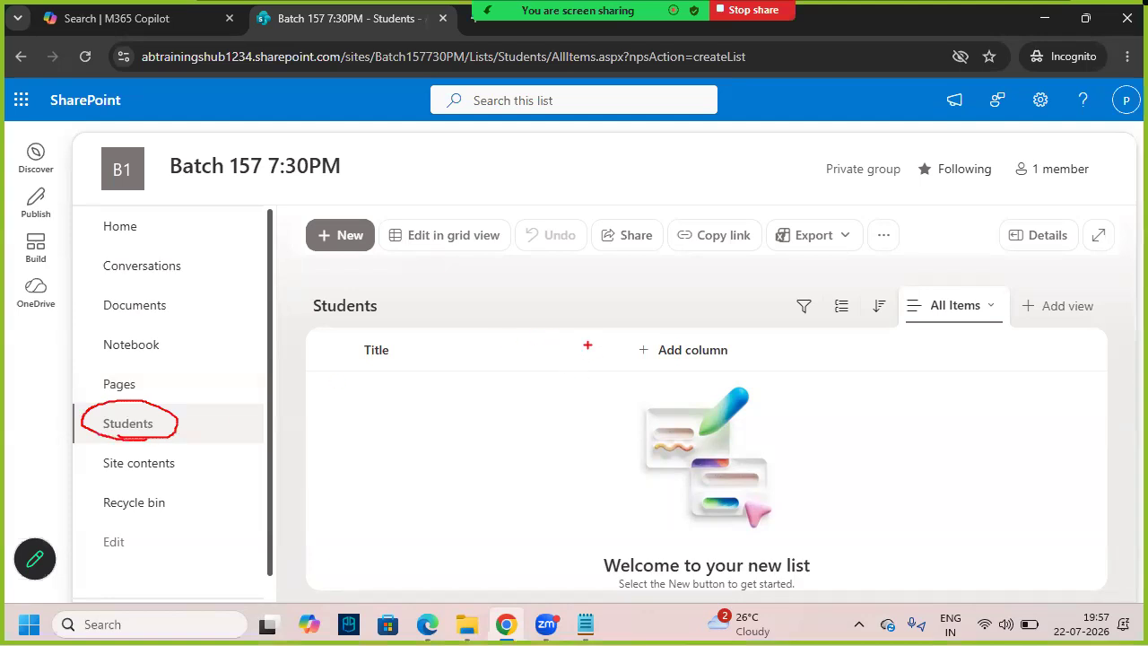
pyautogui.moveTo(347, 333); pyautogui.dragTo(609, 370)
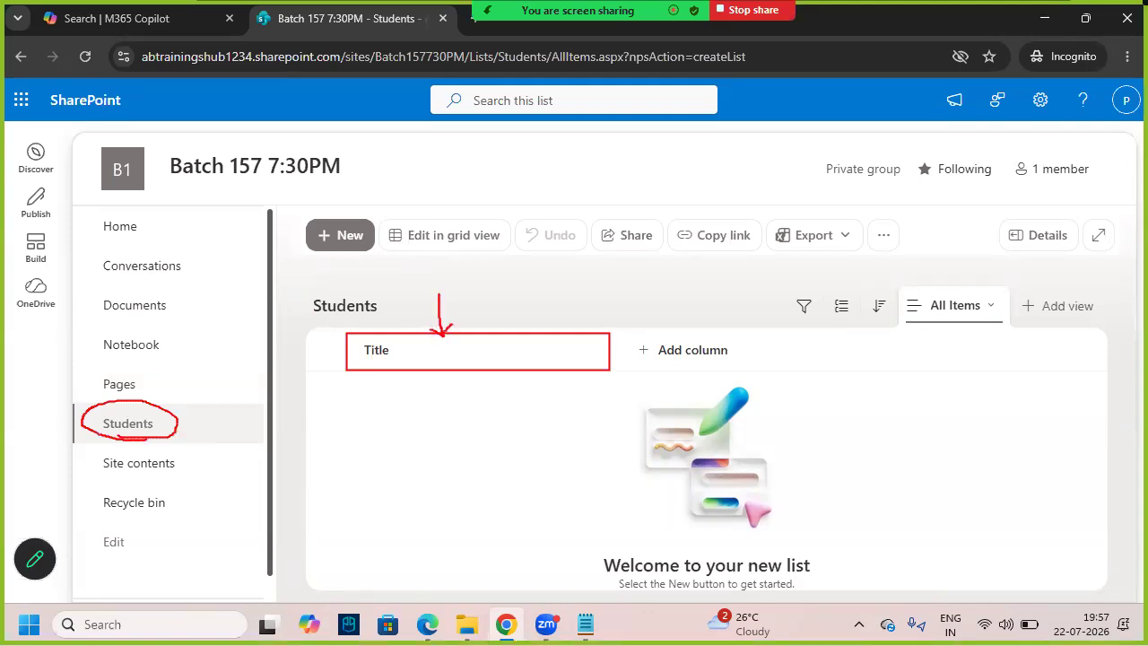
pyautogui.press('Escape')
pyautogui.hotkey('ctrl', '2')
pyautogui.moveTo(357, 337); pyautogui.dragTo(460, 370)
pyautogui.press('Escape')
# - Highlight Sname, then Email through Education in the notes, and return to the Students list
pyautogui.click(586, 625)
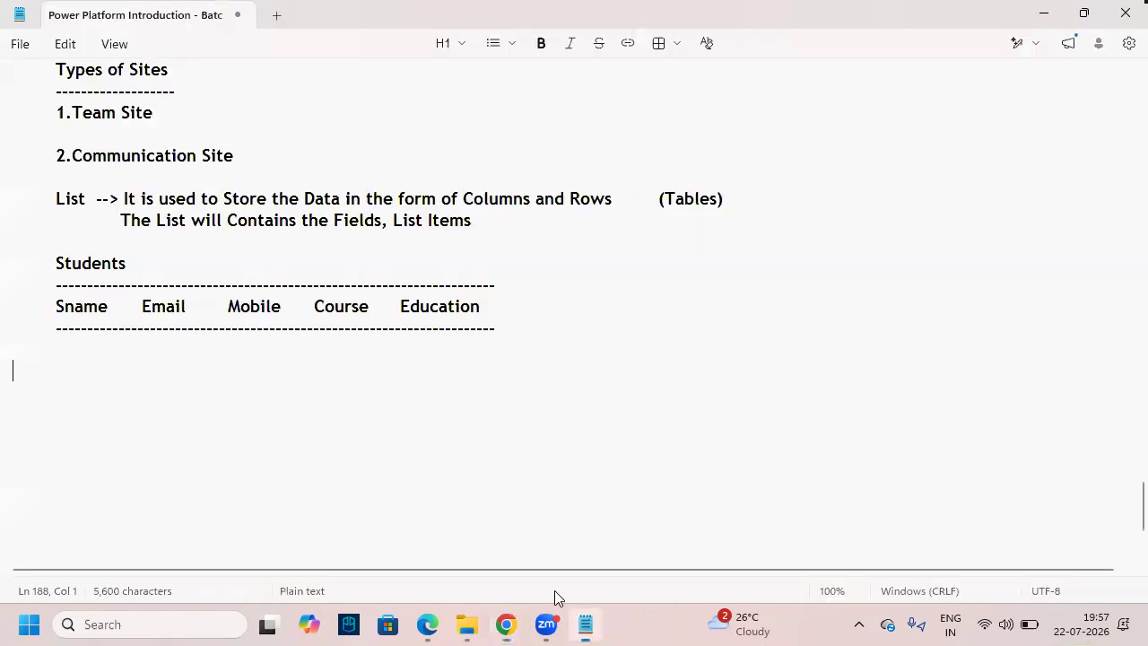
pyautogui.moveTo(52, 306); pyautogui.dragTo(111, 306)
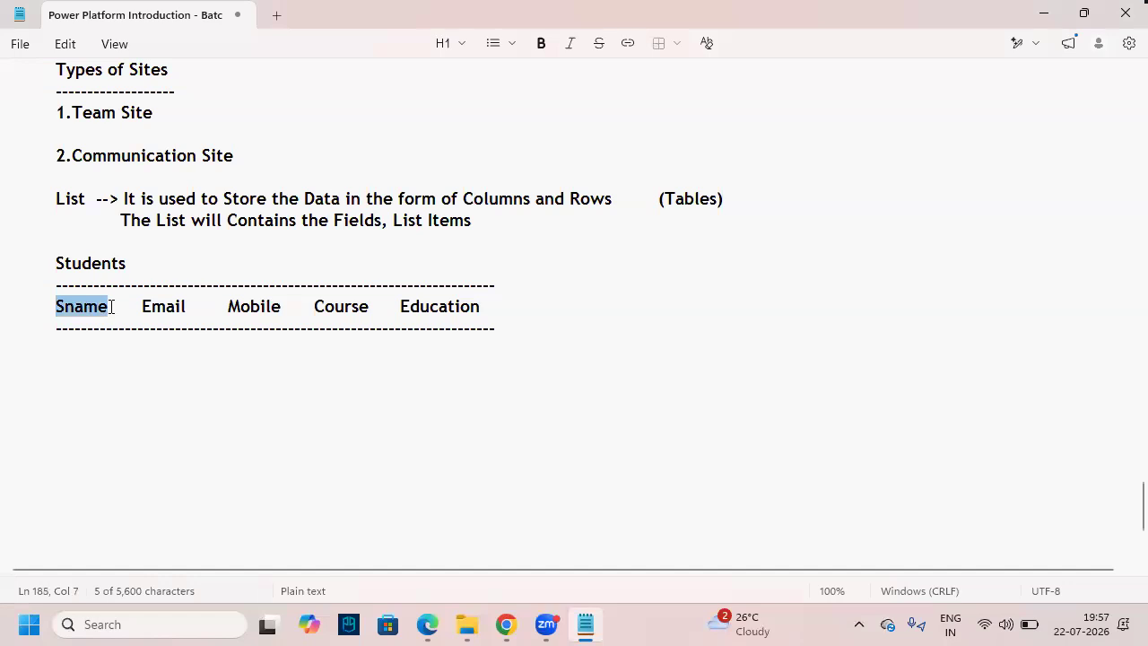
pyautogui.click(226, 422)
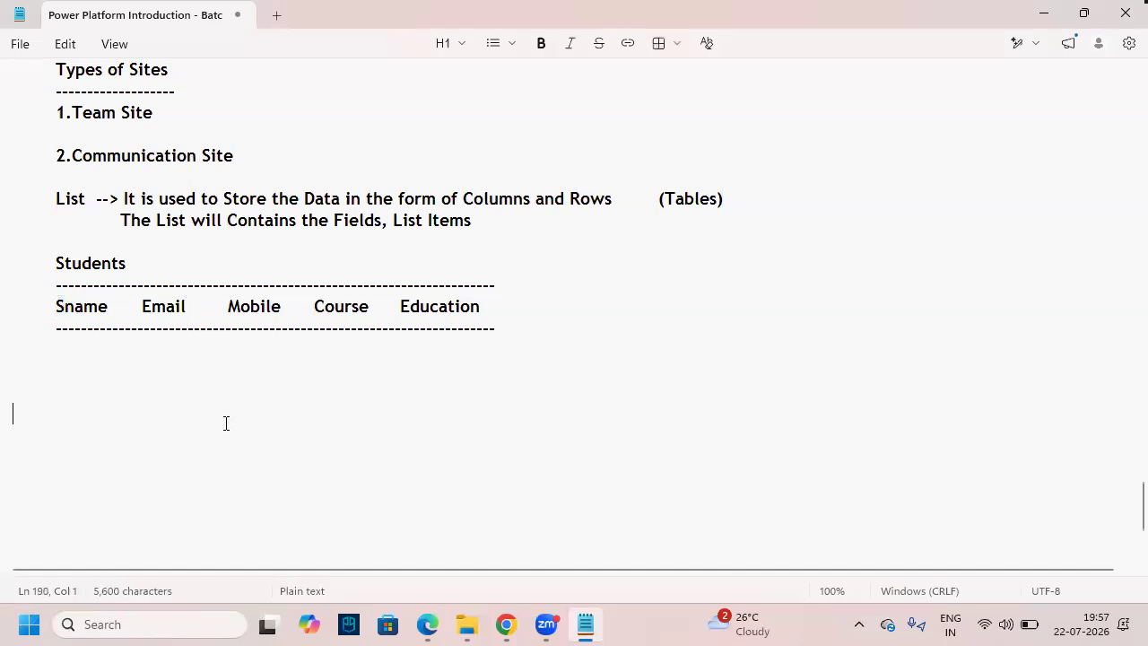
pyautogui.moveTo(140, 306); pyautogui.dragTo(504, 306)
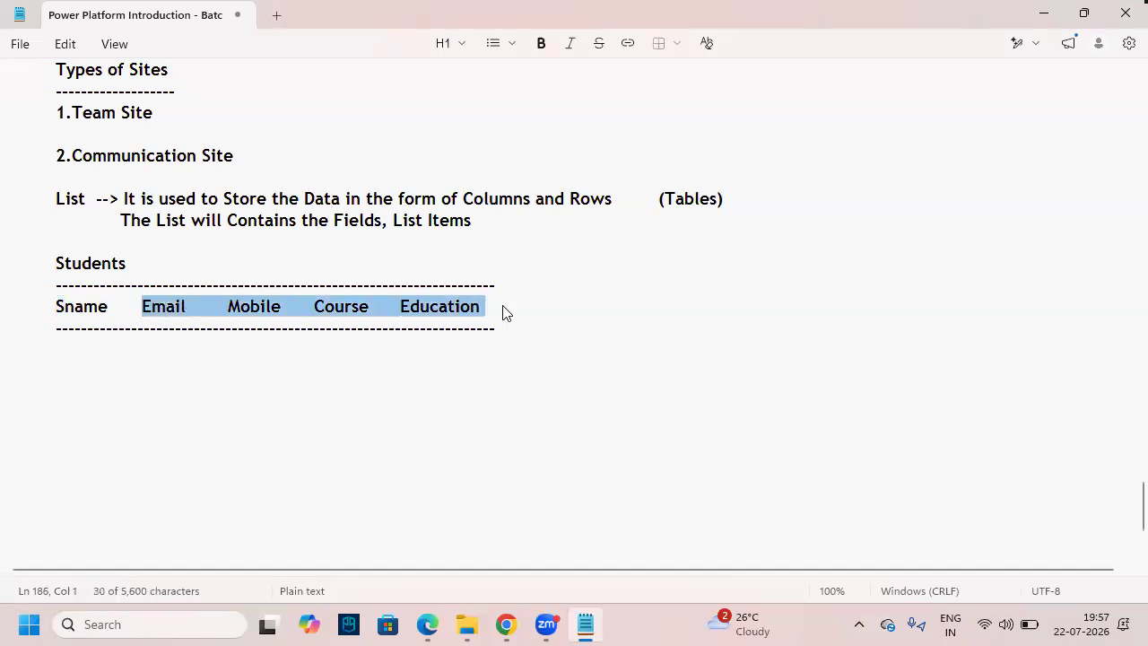
pyautogui.click(509, 481)
pyautogui.hotkey('alt', 'Tab')
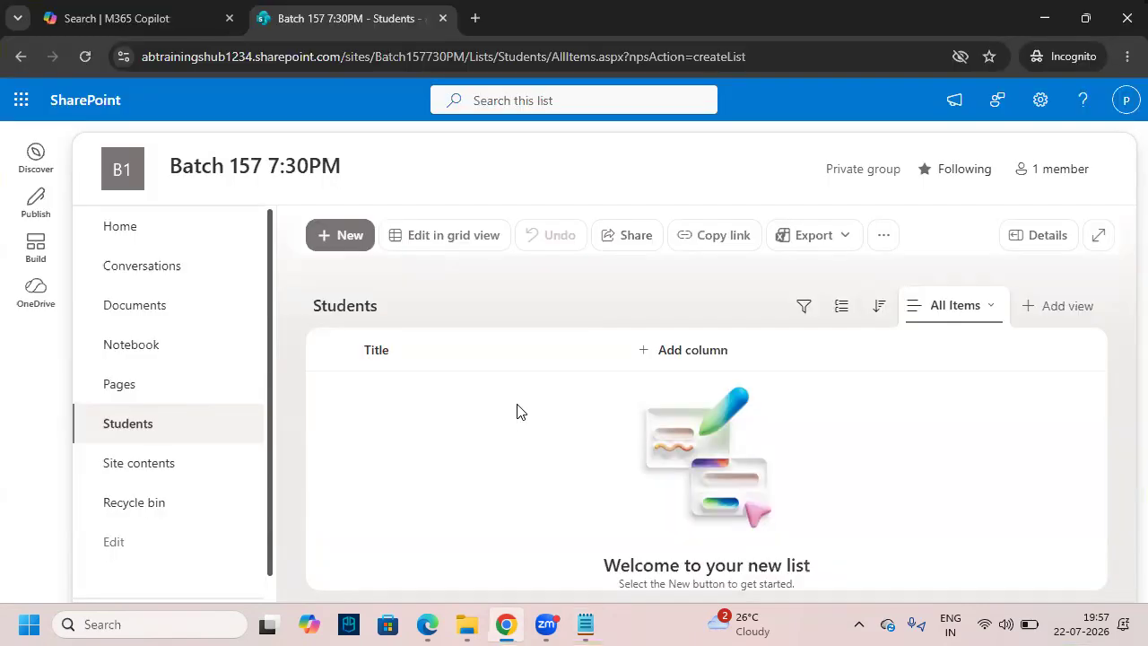
# - Highlight the Add column option with on-screen annotation marks, then clear them
pyautogui.moveTo(750, 372); pyautogui.dragTo(791, 368)
pyautogui.moveTo(594, 371); pyautogui.dragTo(724, 292)
pyautogui.press('Escape')
# - Zoom the page out to 80%, choose a Text column from Add column, then restore 90% zoom
pyautogui.click(665, 355)
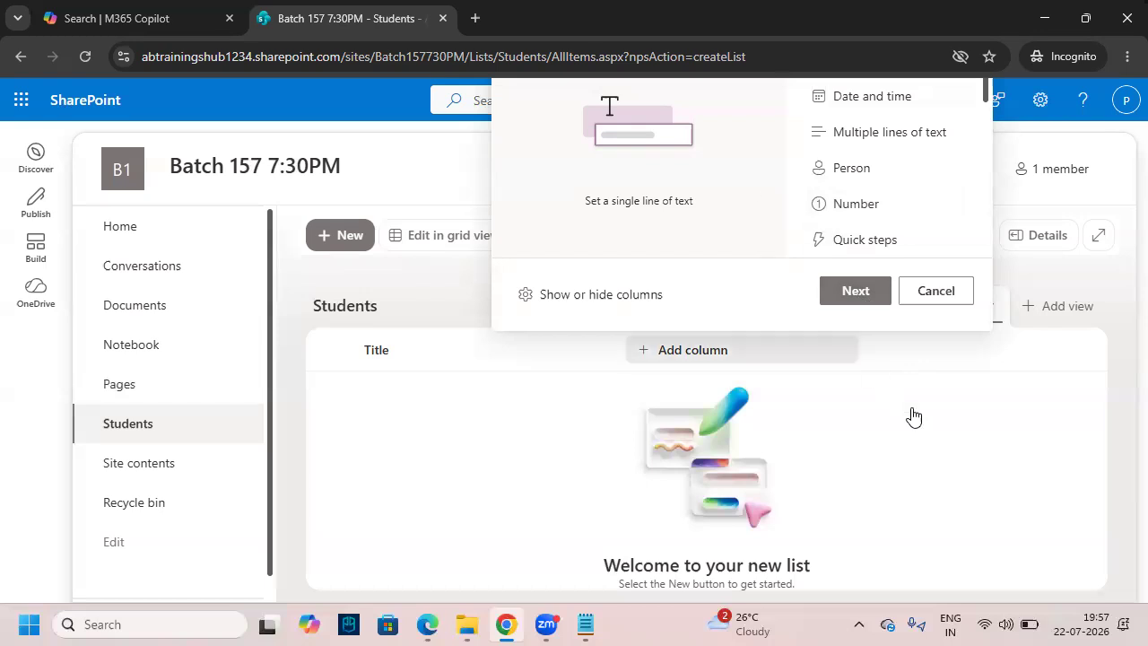
pyautogui.click(879, 441)
pyautogui.hotkey('ctrl', '-')
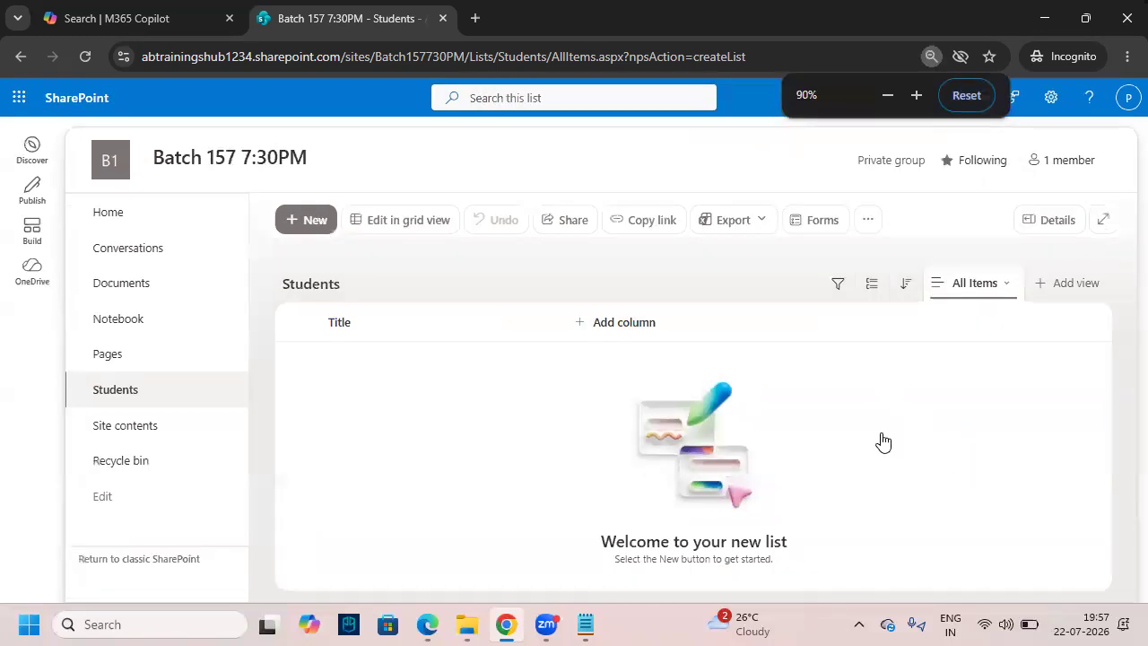
pyautogui.click(616, 330)
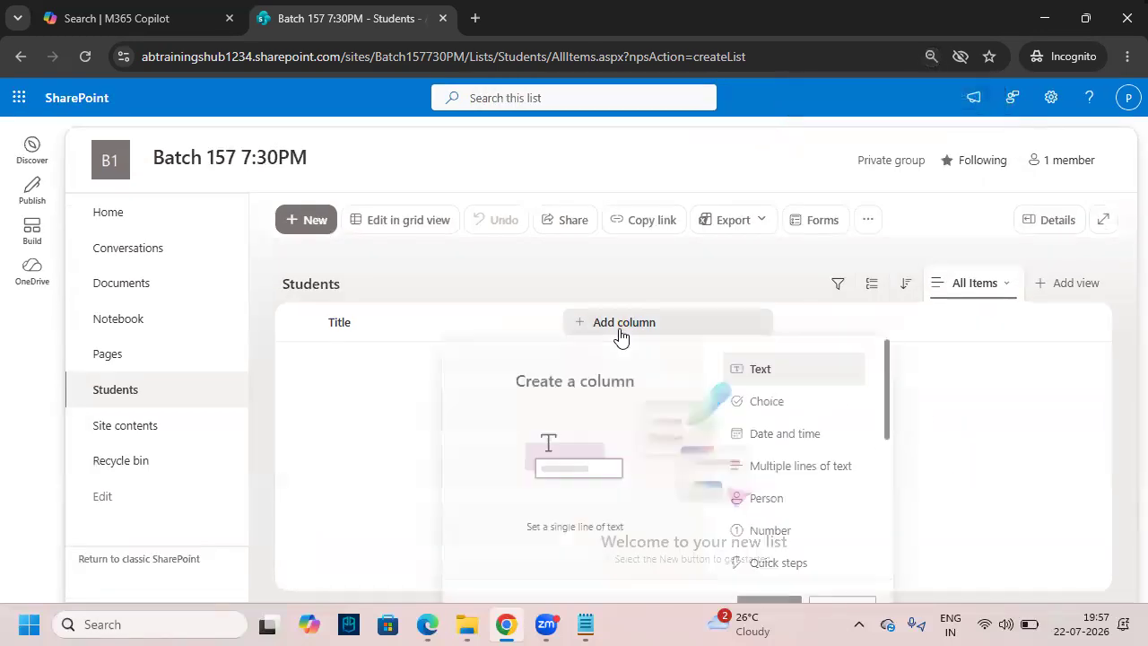
pyautogui.click(954, 393)
pyautogui.hotkey('ctrl', '-')
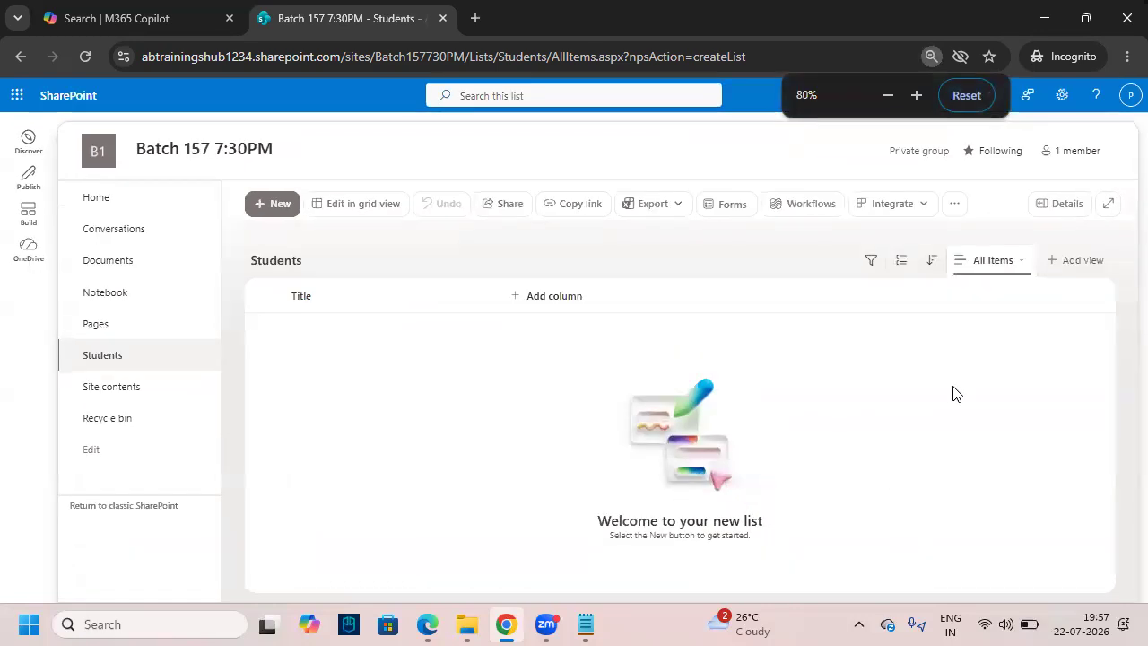
pyautogui.click(545, 304)
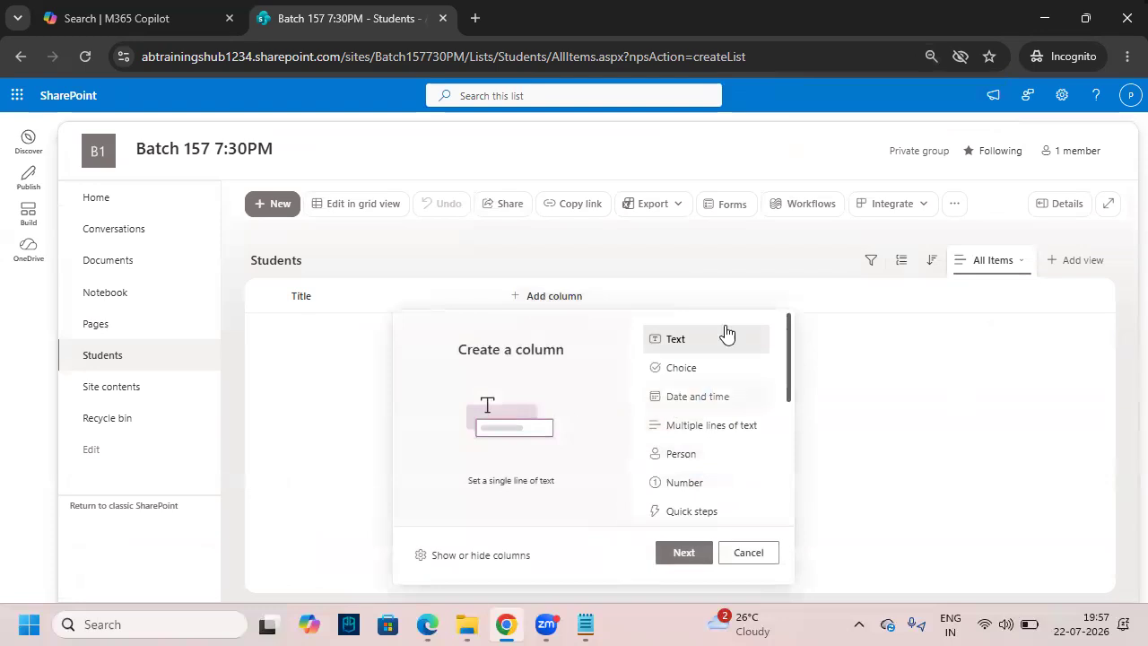
pyautogui.click(691, 557)
pyautogui.hotkey('ctrl', '+')
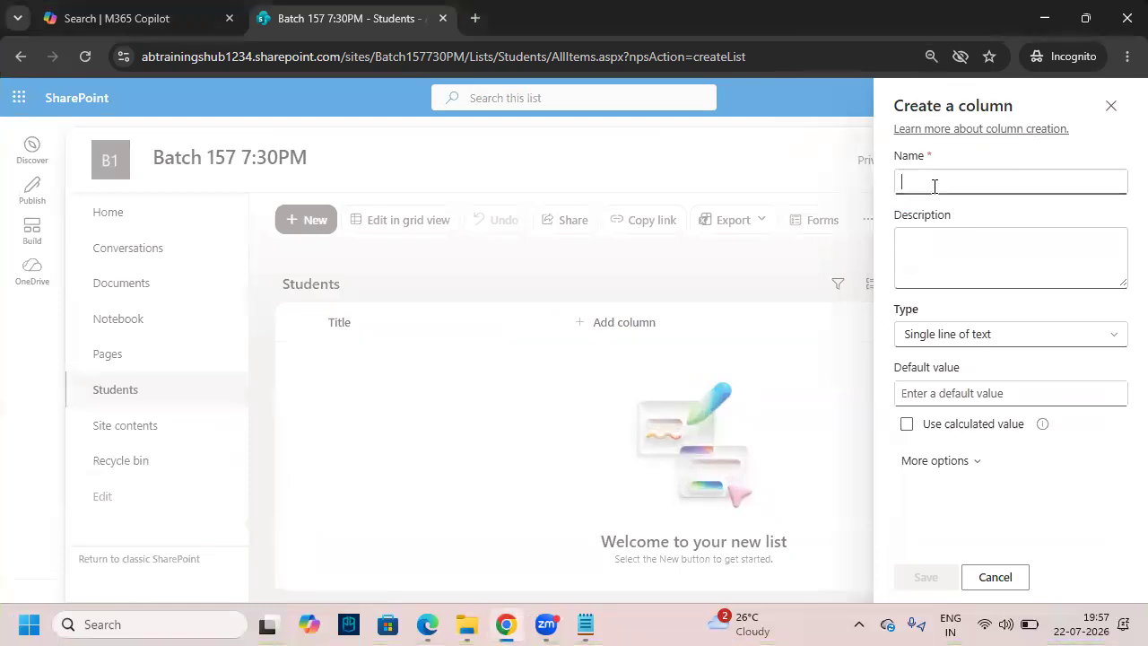
# - Enter 'Email' as the column name and annotate the description, Single line of text type, and name
pyautogui.write('Email')
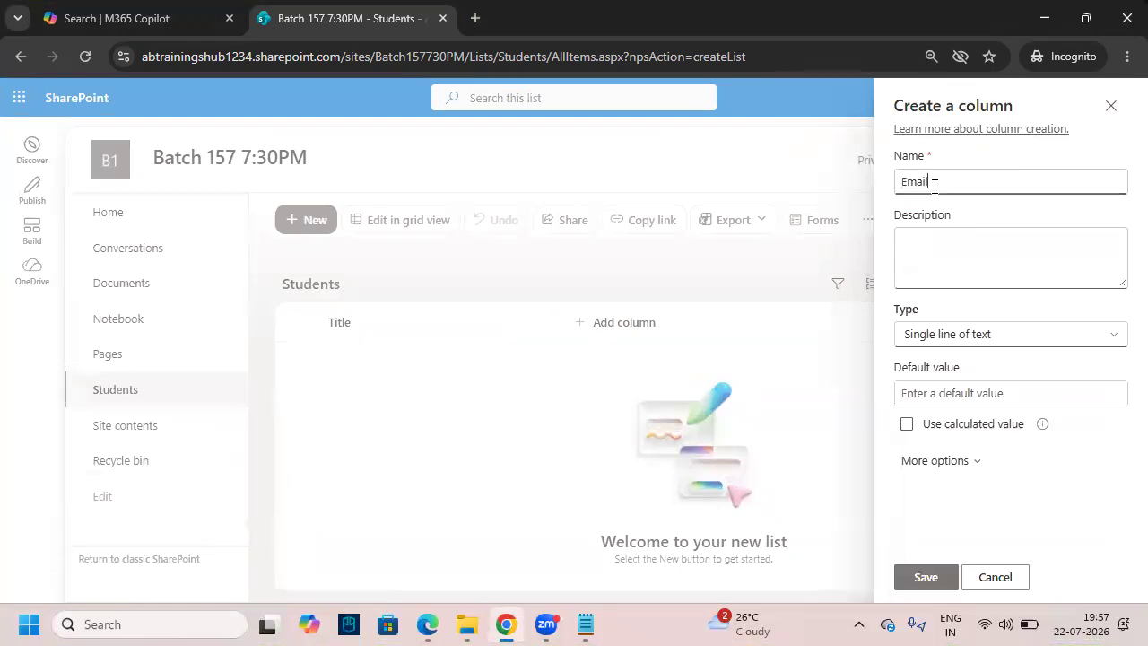
pyautogui.click(1004, 213)
pyautogui.moveTo(910, 248); pyautogui.dragTo(858, 256)
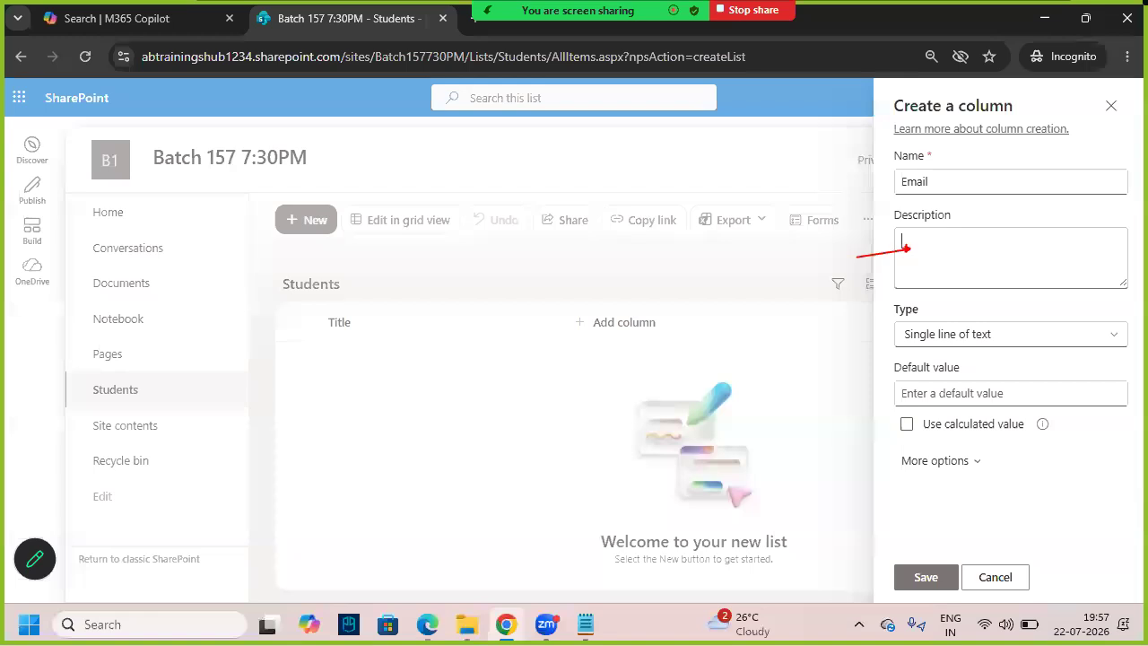
pyautogui.press('Escape')
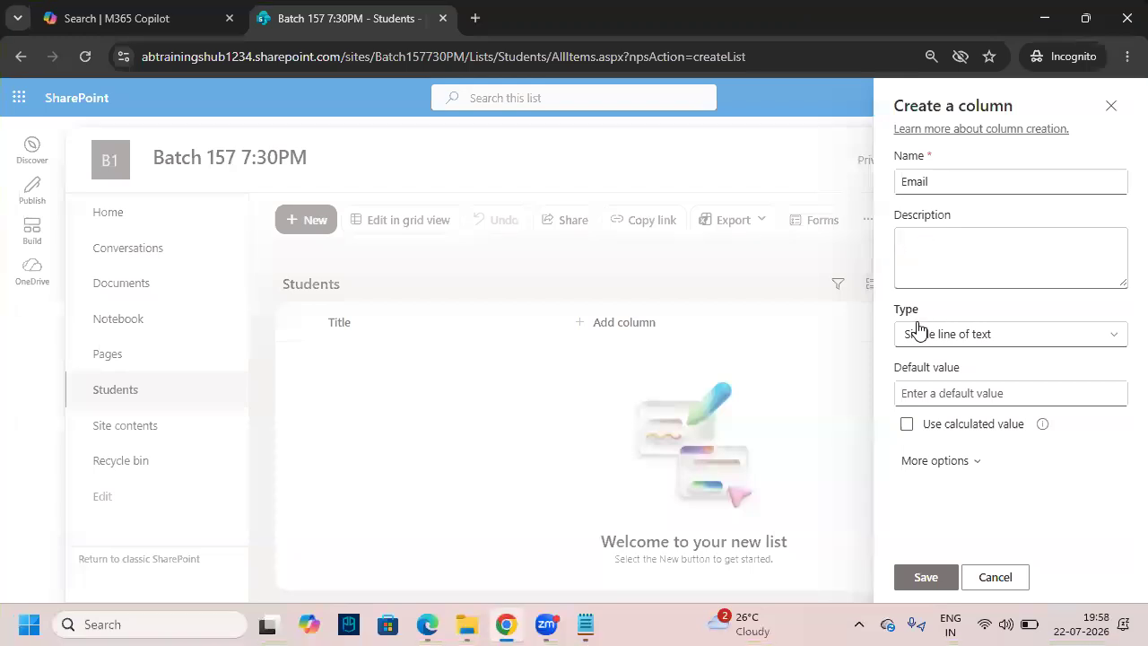
pyautogui.hotkey('ctrl', '2')
pyautogui.moveTo(886, 301)
pyautogui.mouseDown()
pyautogui.moveTo(1081, 357)
pyautogui.moveTo(1136, 355)
pyautogui.mouseUp()
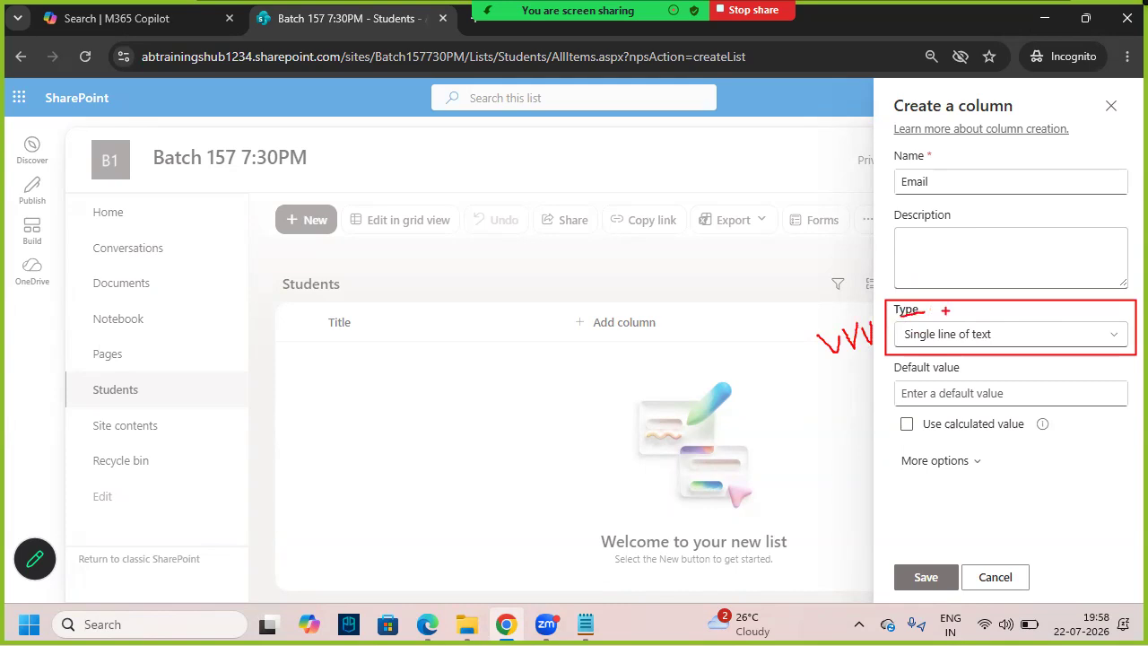
pyautogui.moveTo(905, 197)
pyautogui.mouseDown()
pyautogui.moveTo(955, 171)
pyautogui.moveTo(919, 200)
pyautogui.mouseUp()
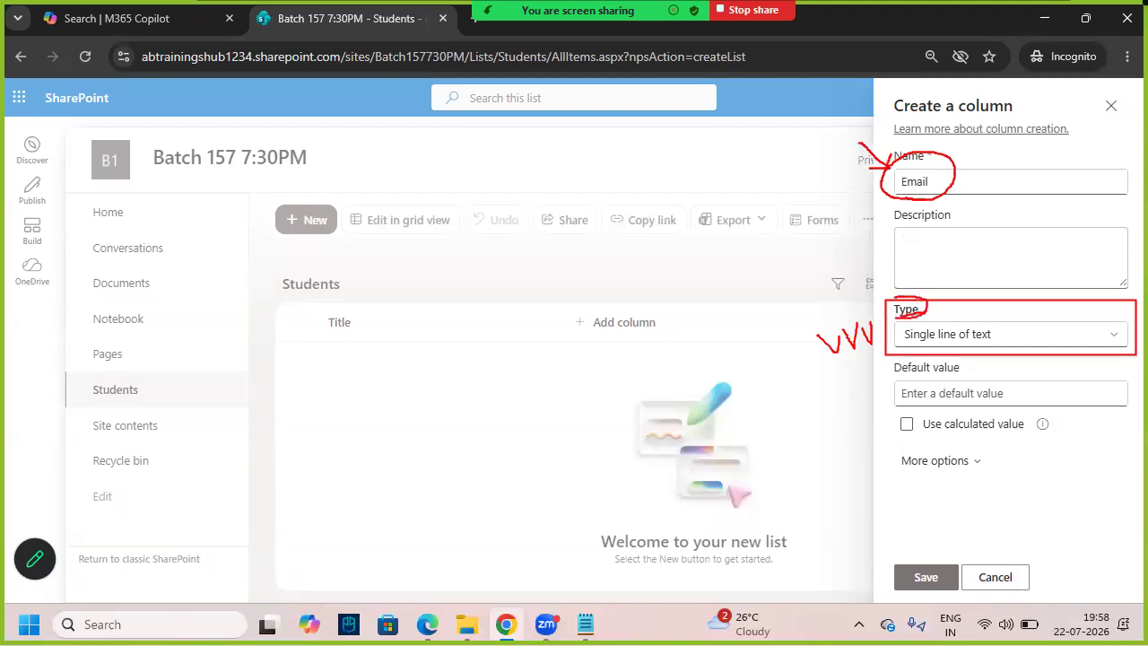
# - Keep Single line of text as the Email column's type and save the column
pyautogui.click(1002, 341)
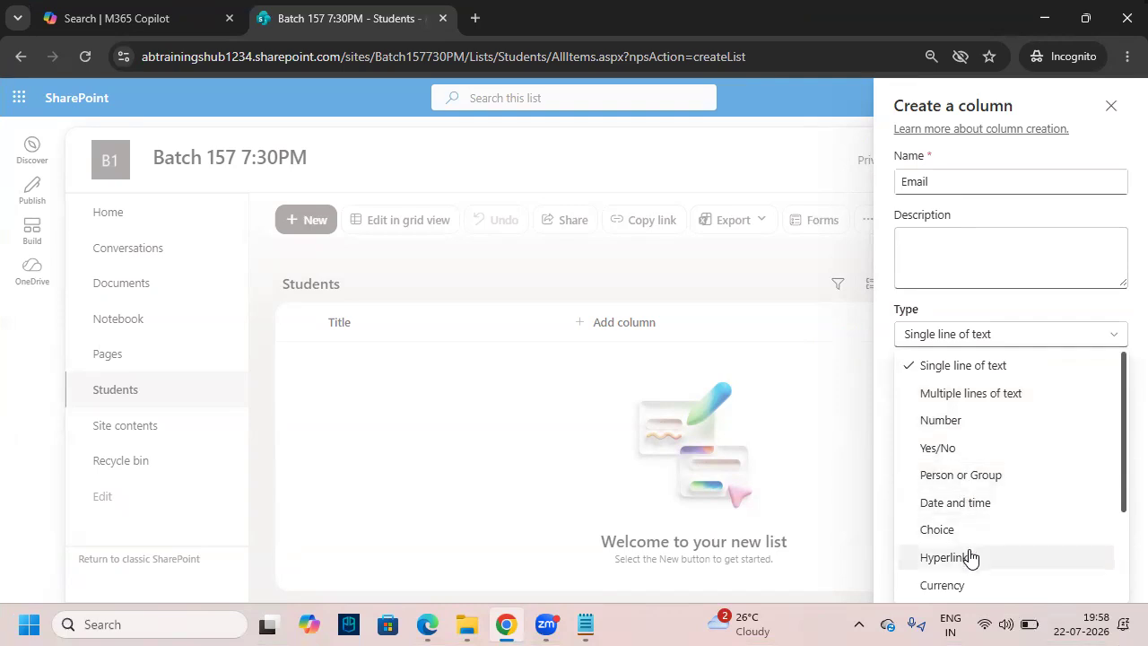
pyautogui.scroll(-3, 968, 557)
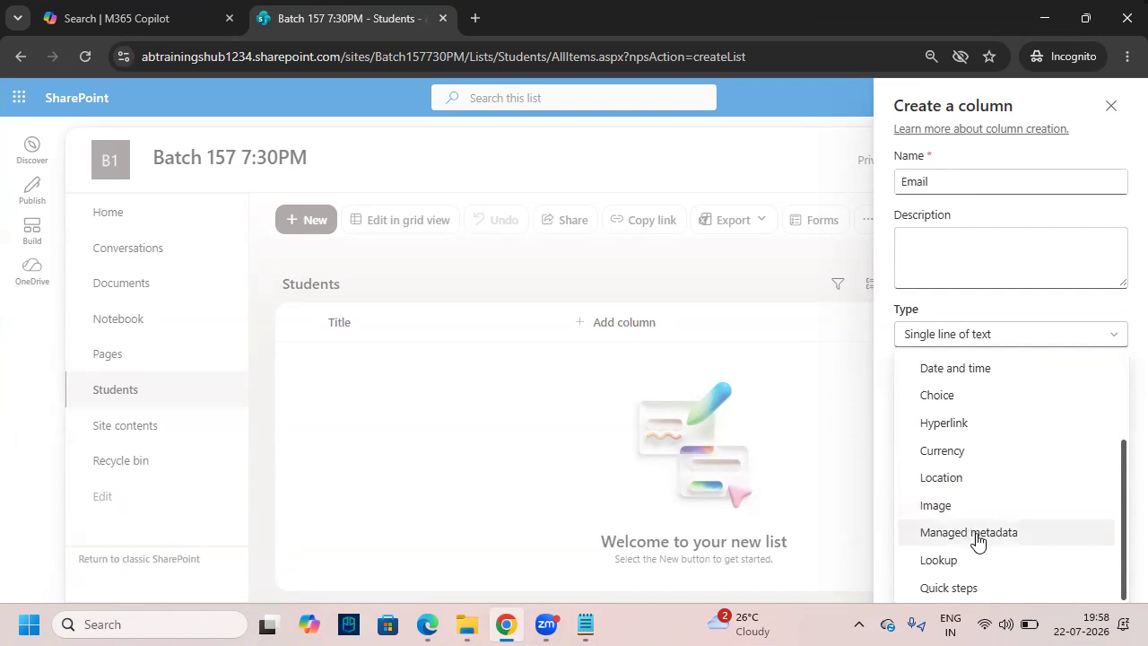
pyautogui.scroll(3, 974, 538)
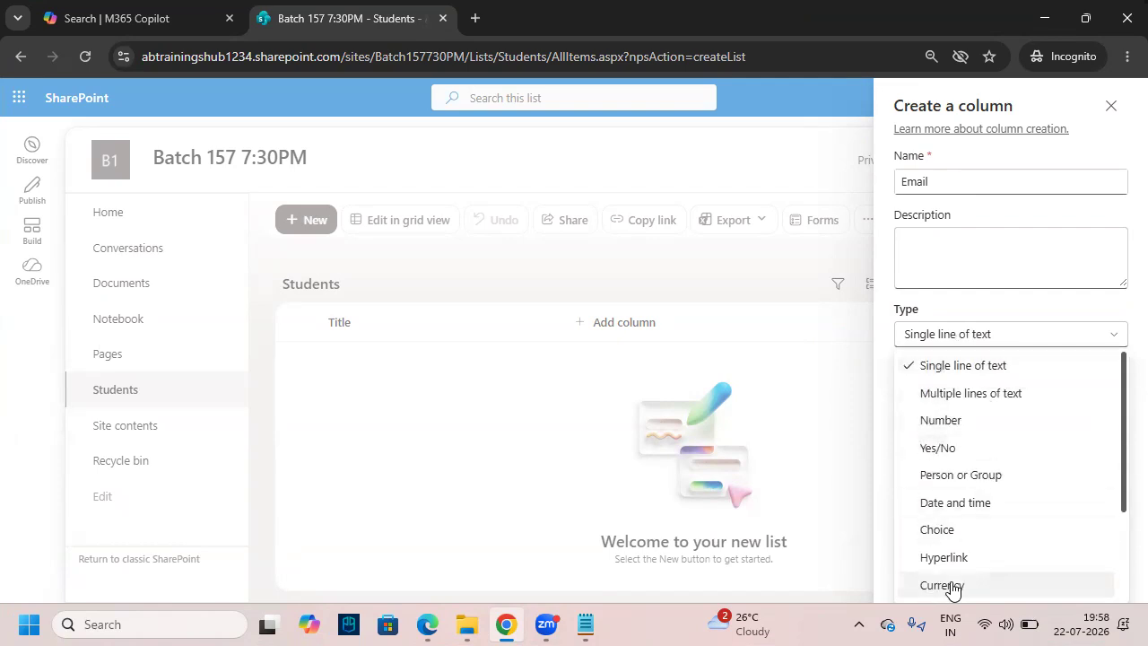
pyautogui.click(1013, 369)
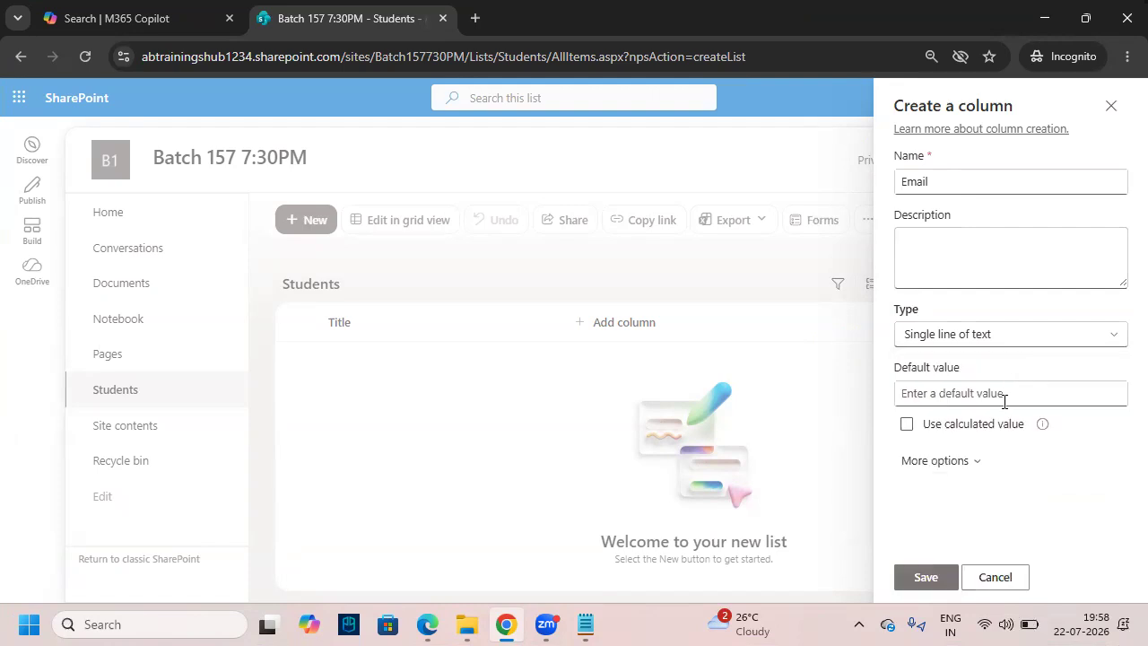
pyautogui.click(936, 581)
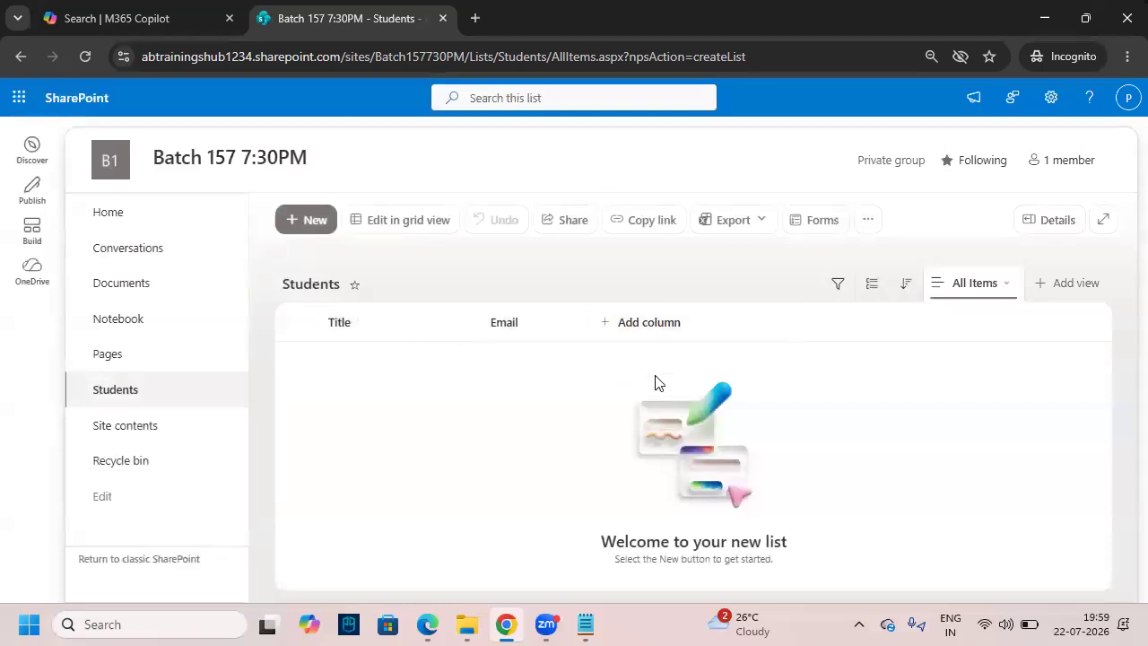
# - At 80% zoom, add a text column named Mobile and save it
pyautogui.click(621, 325)
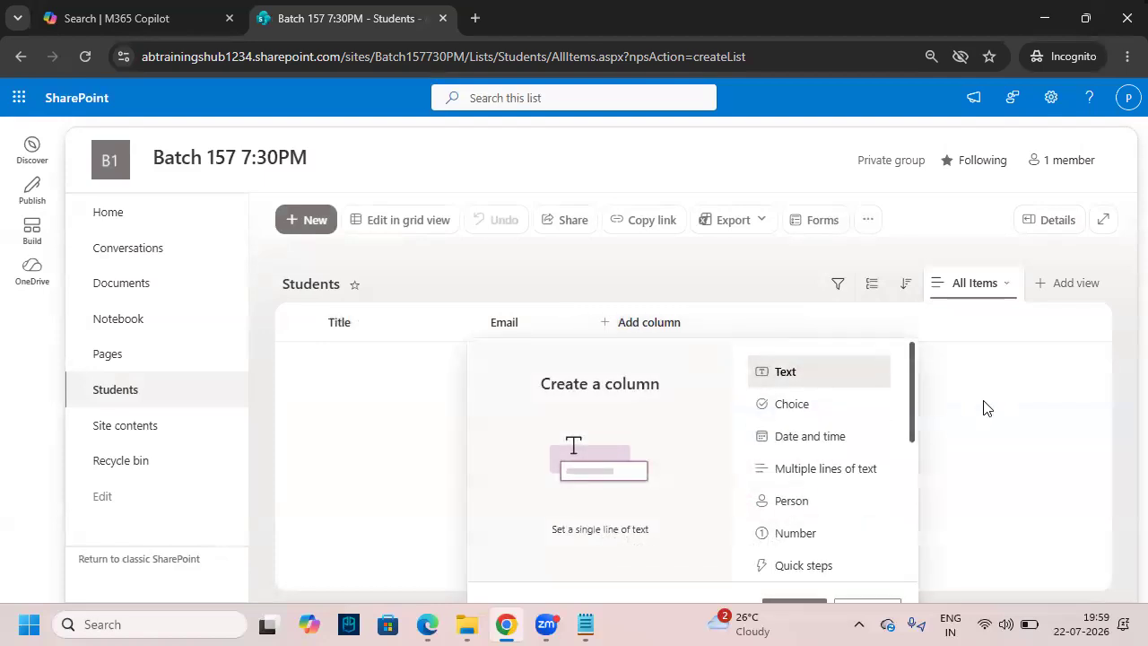
pyautogui.hotkey('ctrl', '-')
pyautogui.click(569, 303)
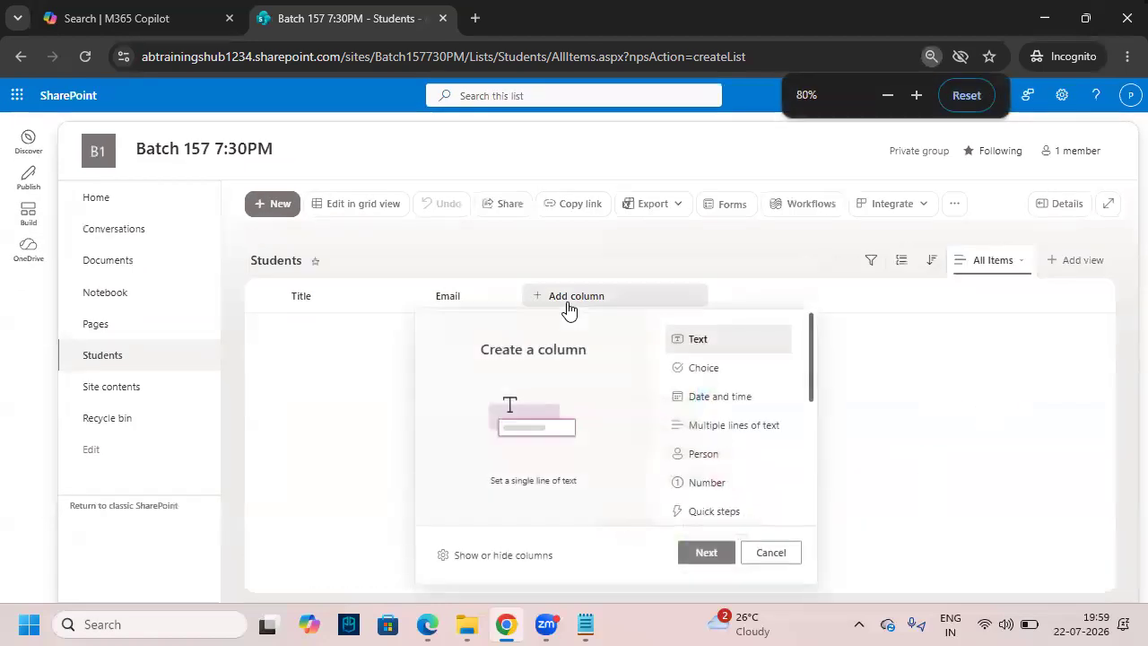
pyautogui.click(709, 554)
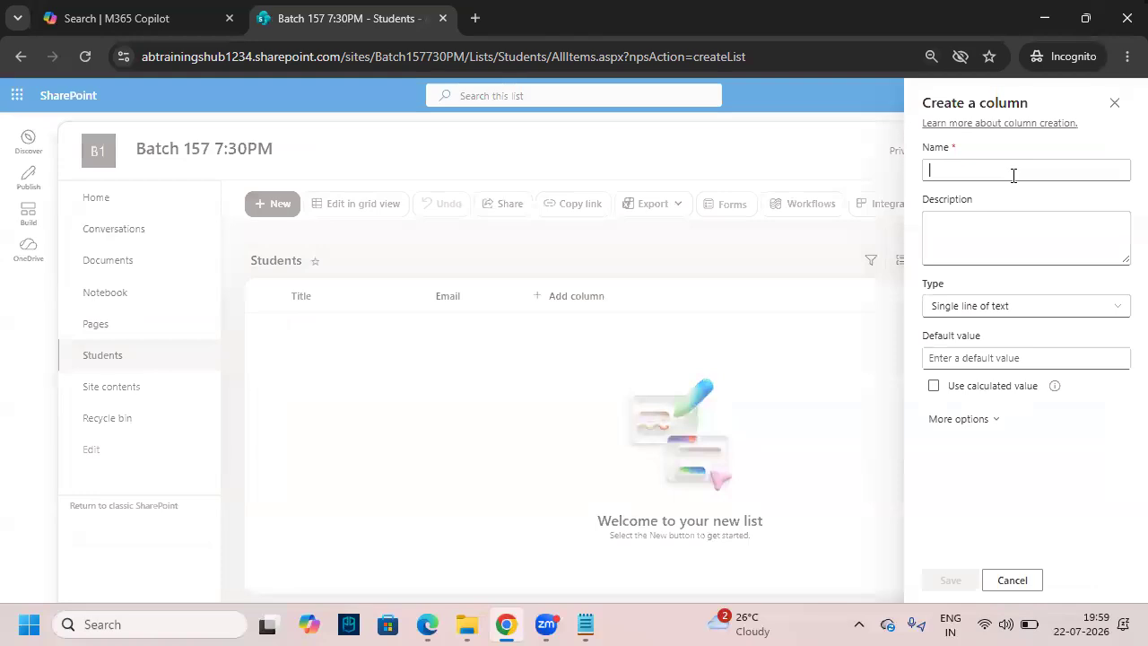
pyautogui.write('Mobile')
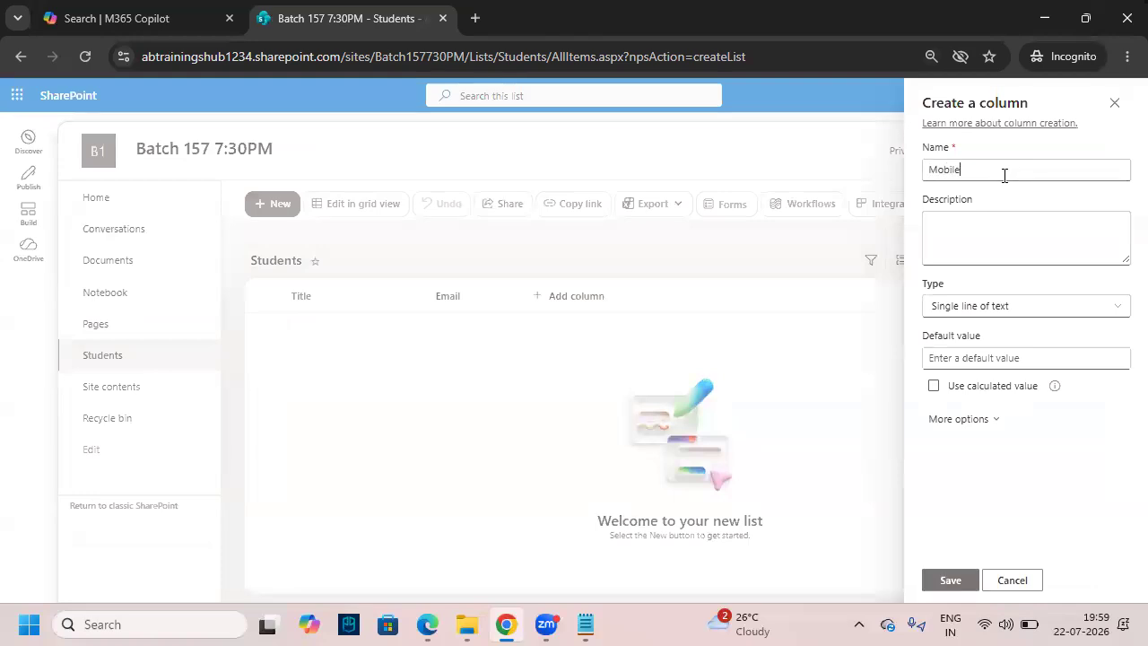
pyautogui.moveTo(929, 305); pyautogui.dragTo(892, 339)
pyautogui.click(953, 583)
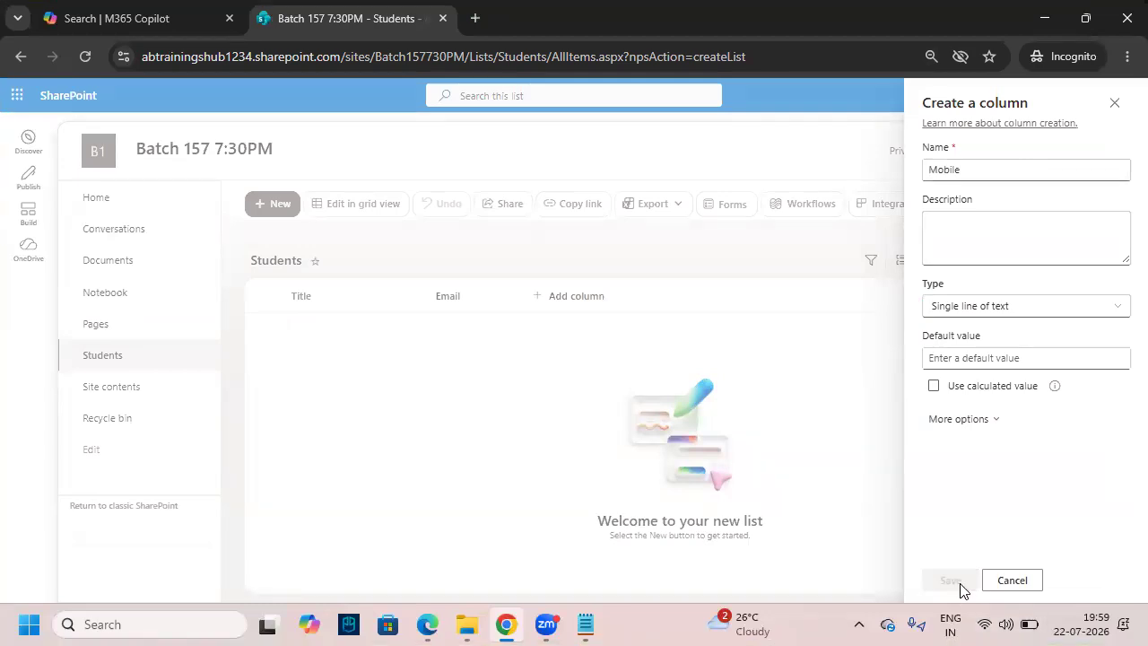
# - Start a new column named Course and set its type to Choice
pyautogui.click(668, 296)
pyautogui.click(795, 550)
pyautogui.write('Course')
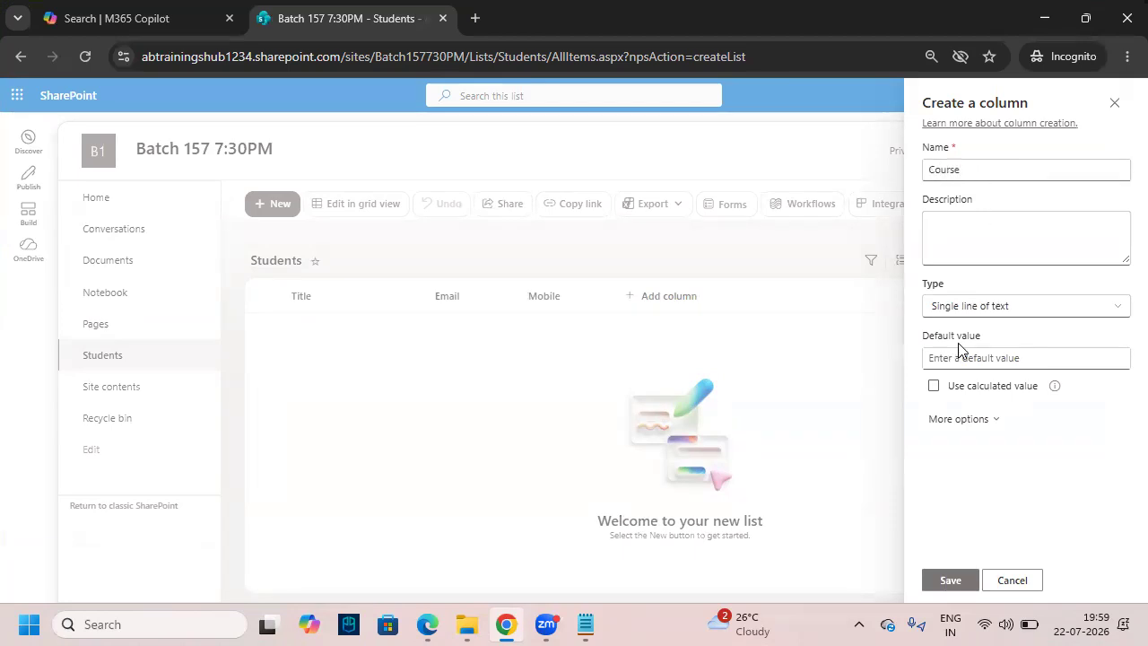
pyautogui.click(969, 307)
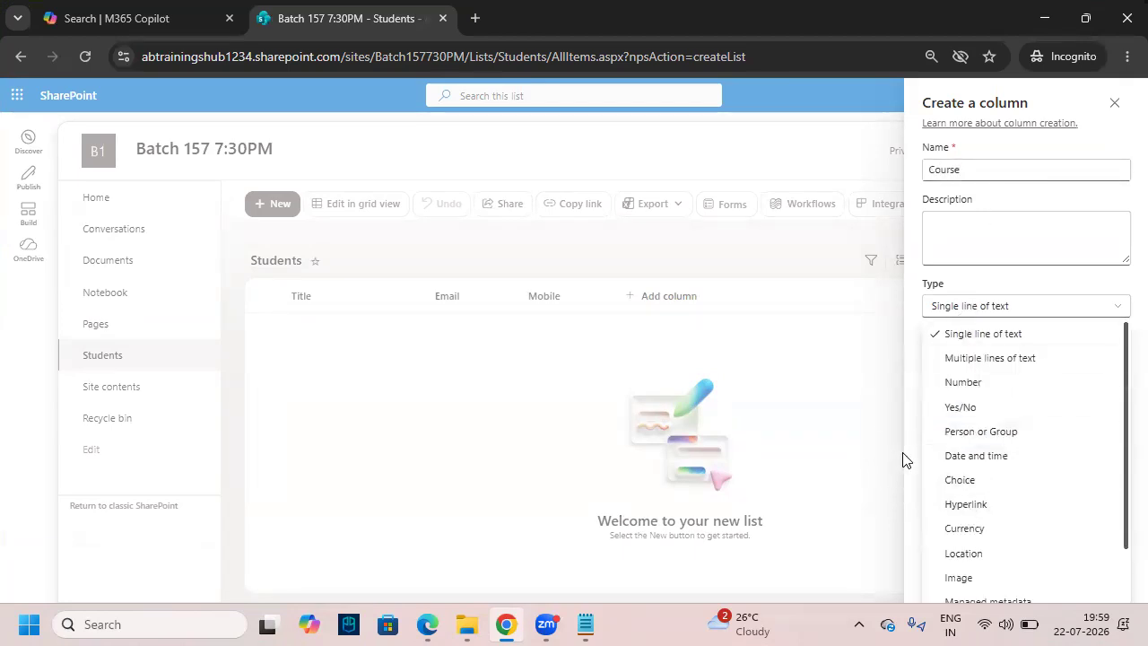
pyautogui.click(940, 332)
pyautogui.click(955, 312)
pyautogui.click(955, 312)
pyautogui.click(954, 312)
pyautogui.click(953, 313)
pyautogui.click(953, 310)
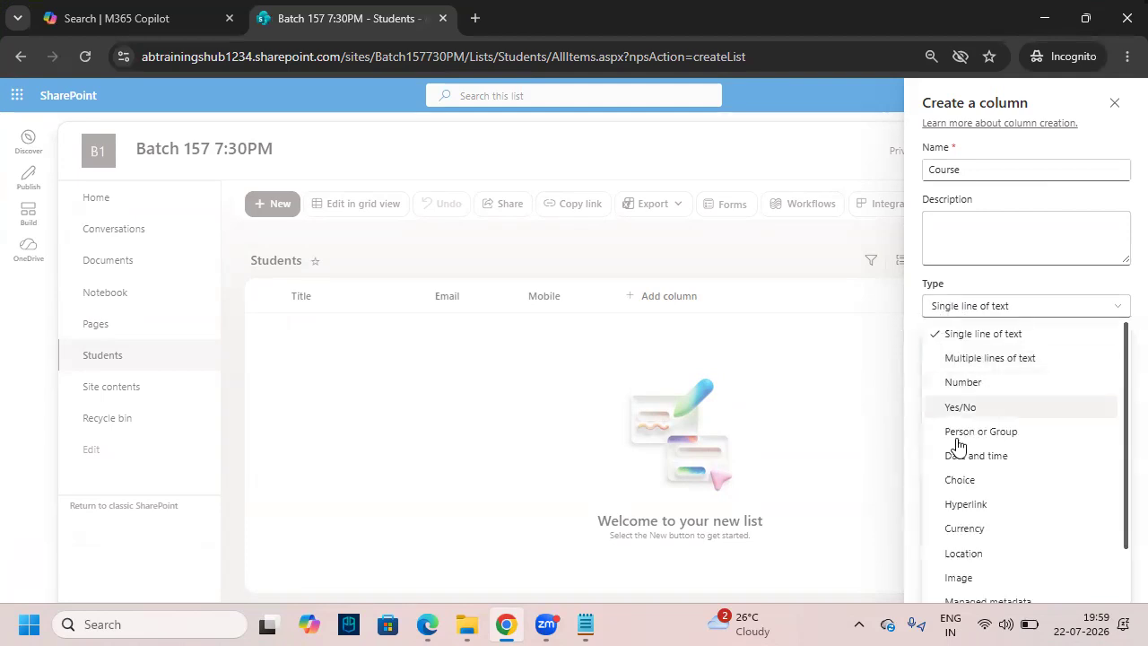
pyautogui.click(974, 481)
# - Enter the choices Power Apps, Power BI and Sql Server, mark the add-choice option, and save Course
pyautogui.click(981, 361)
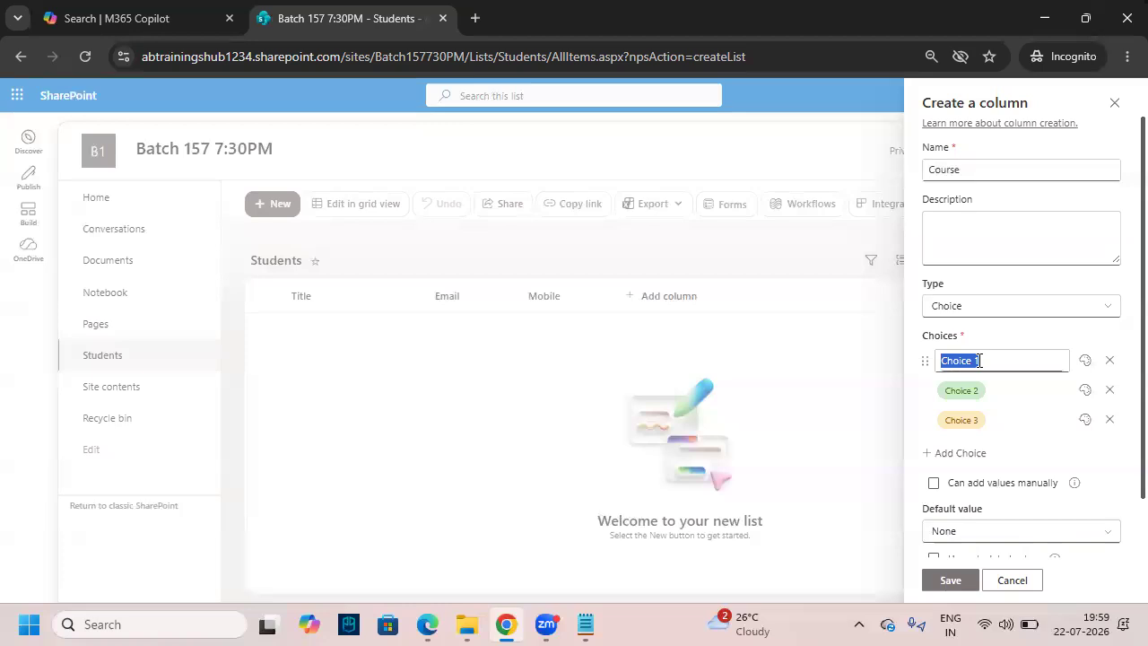
pyautogui.write('Power')
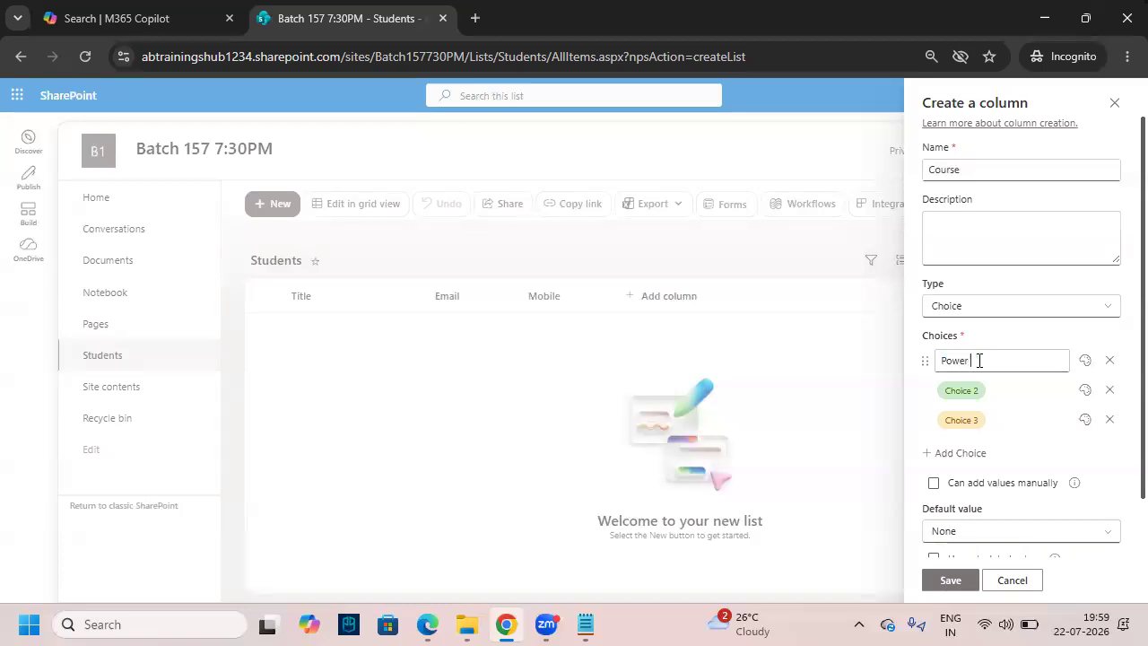
pyautogui.write(' Apps')
pyautogui.click(983, 390)
pyautogui.write('Powe')
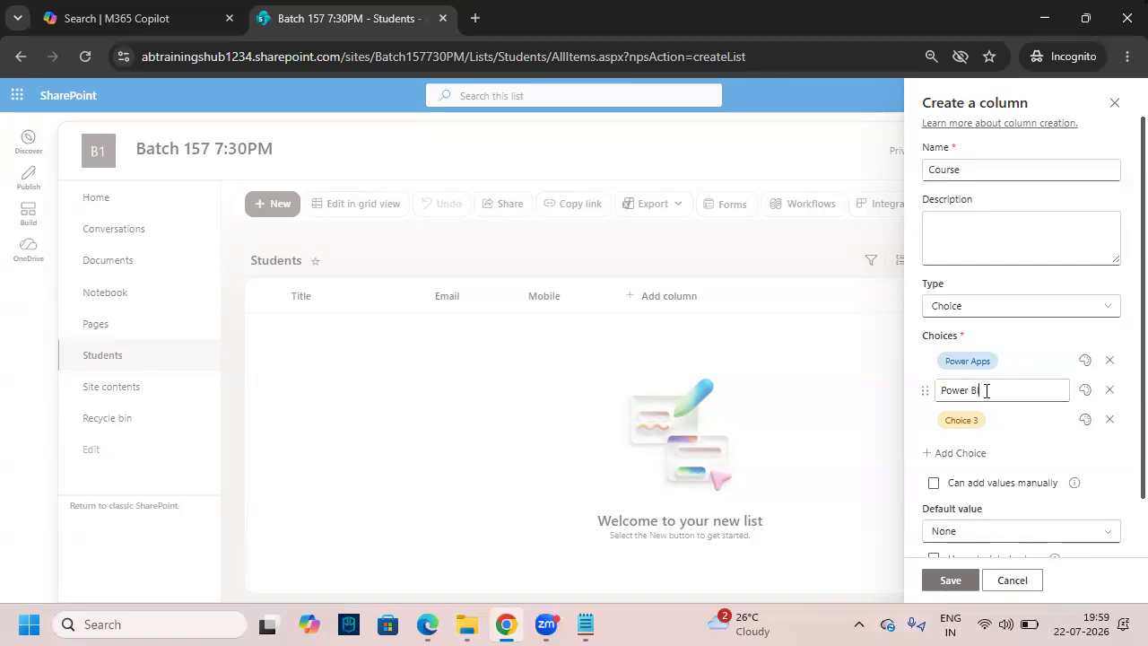
pyautogui.write('r BI')
pyautogui.click(983, 422)
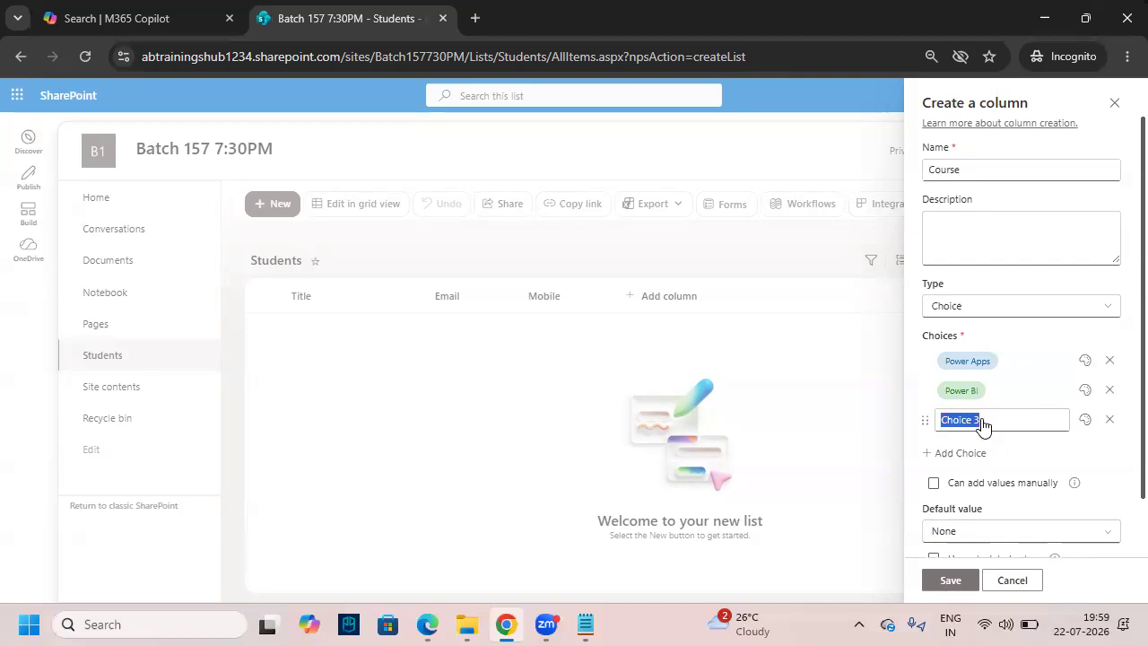
pyautogui.write('Sql Server')
pyautogui.click(1075, 441)
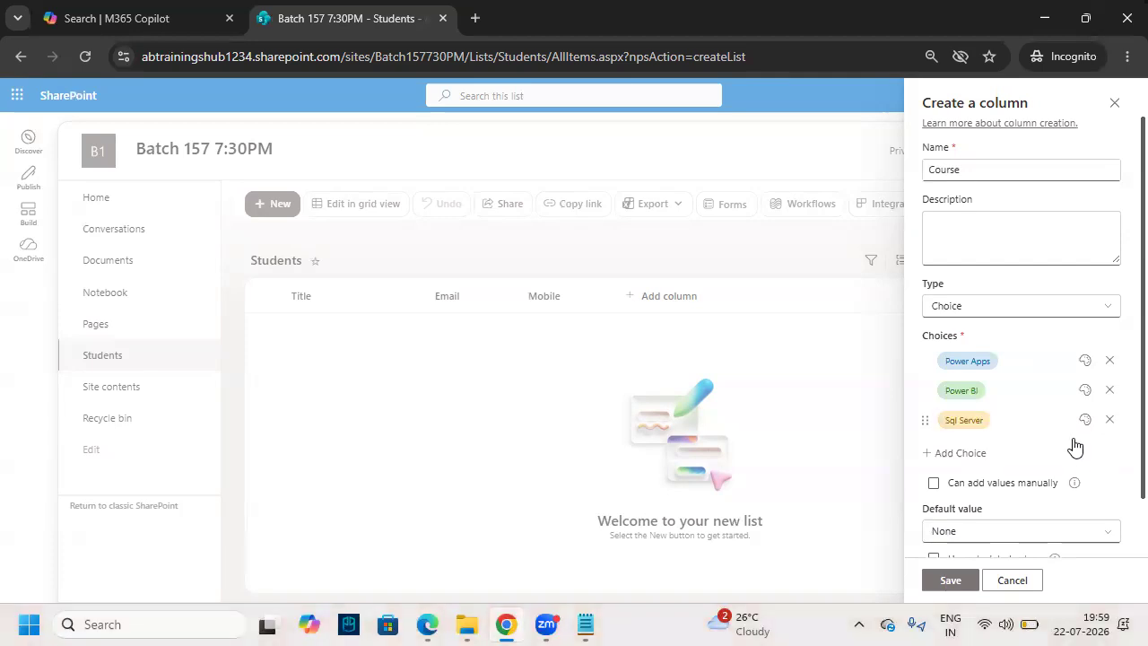
pyautogui.moveTo(917, 443); pyautogui.dragTo(1006, 466)
pyautogui.moveTo(880, 461); pyautogui.dragTo(903, 446)
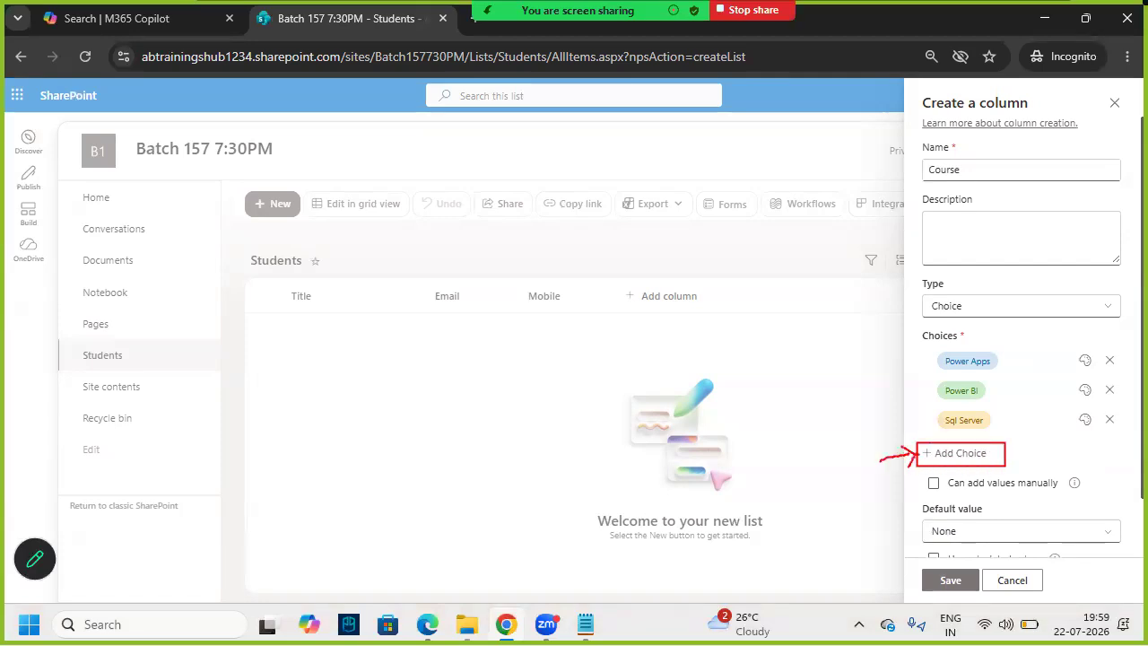
pyautogui.click(958, 455)
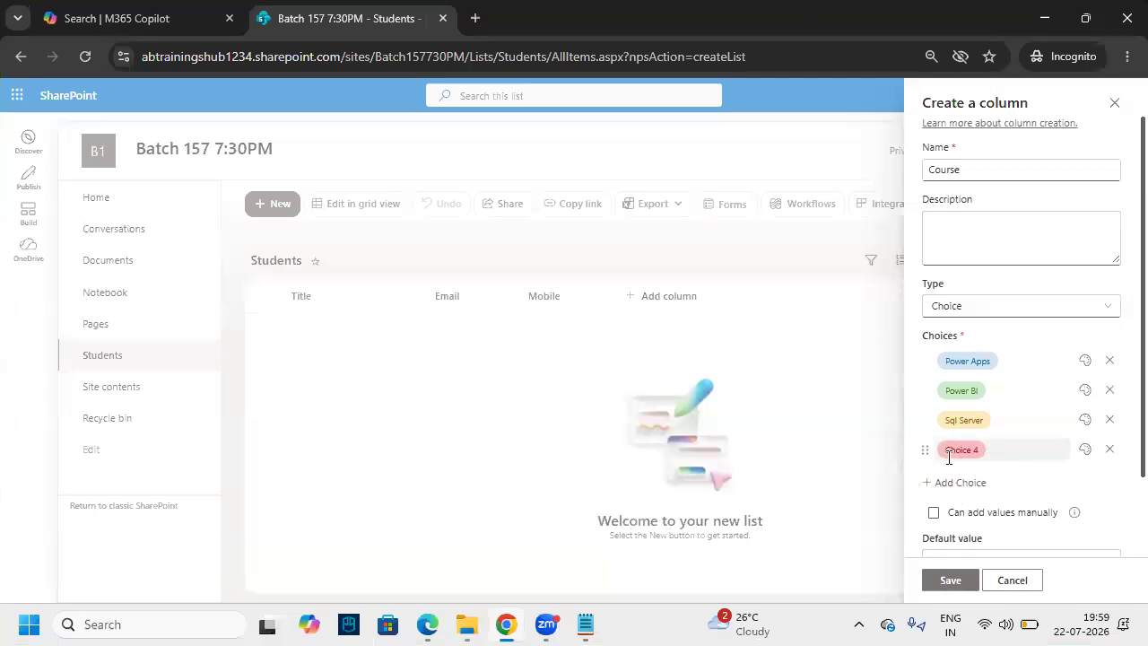
pyautogui.click(1111, 449)
pyautogui.scroll(-1, 1007, 430)
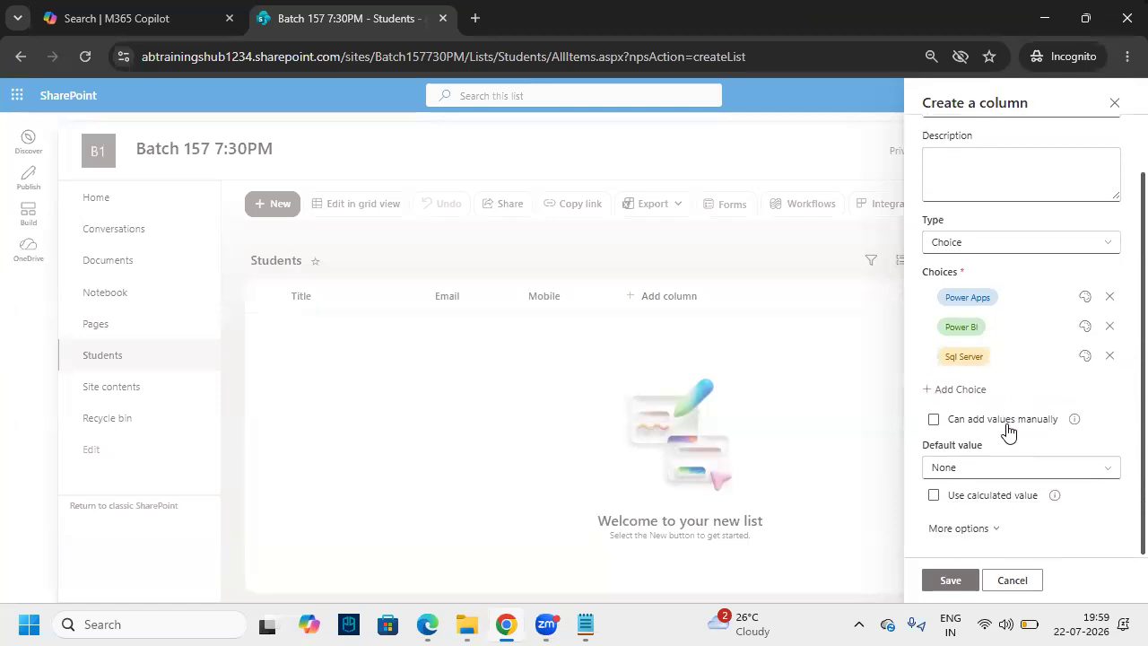
pyautogui.click(949, 580)
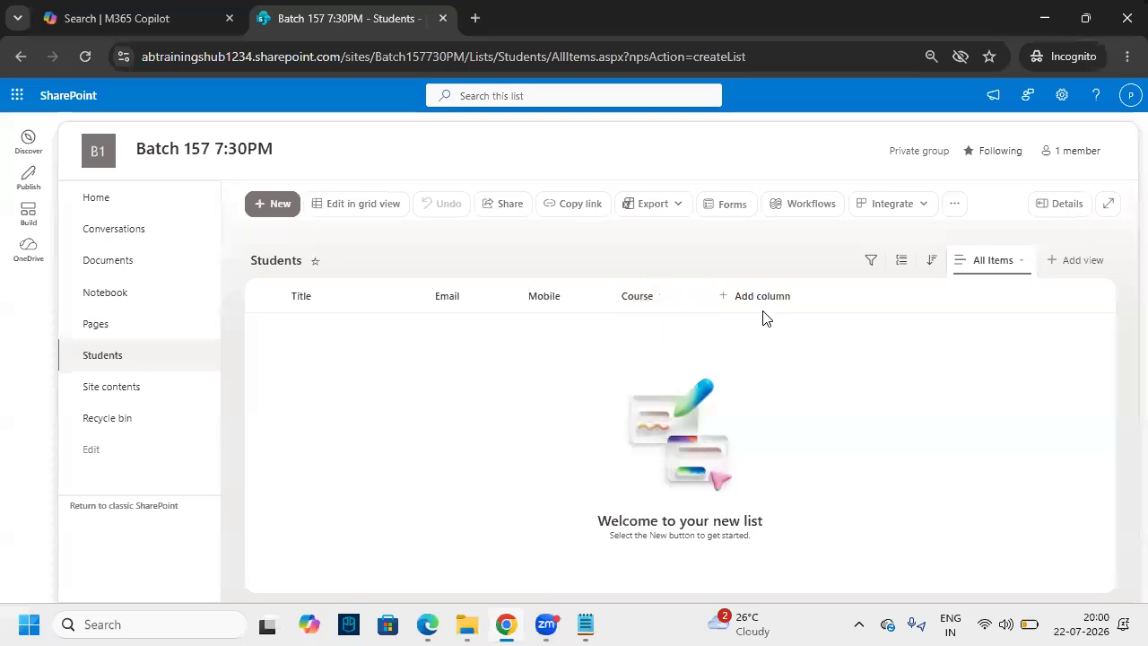
# - Add a text column named Education as single line of text and save it
pyautogui.click(739, 301)
pyautogui.click(892, 553)
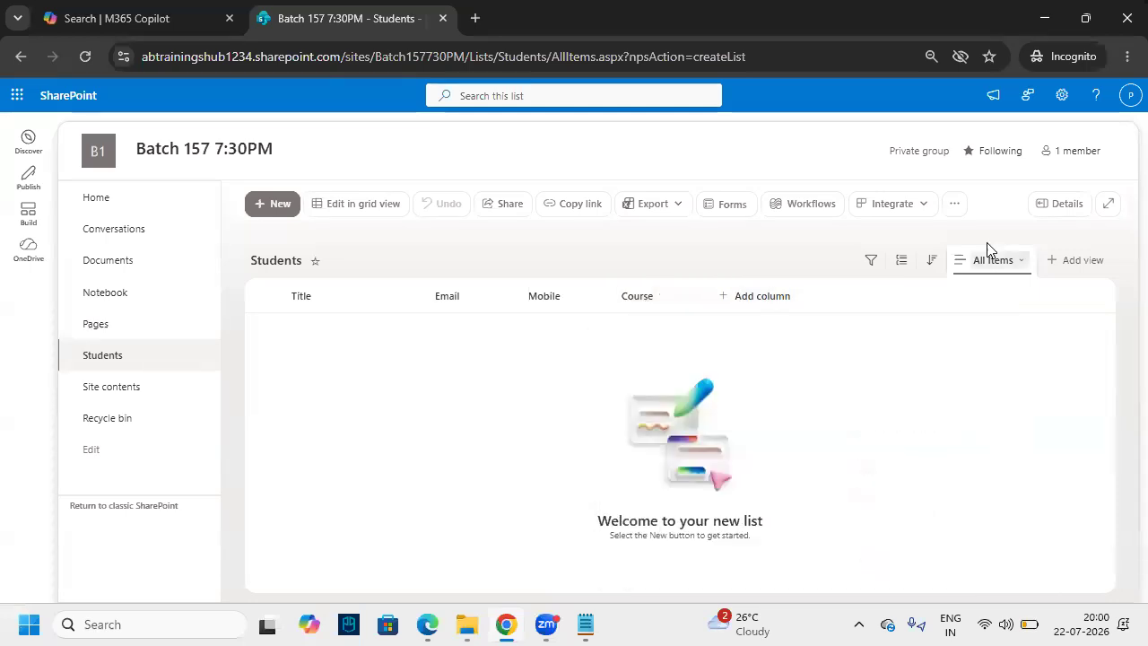
pyautogui.write('Education')
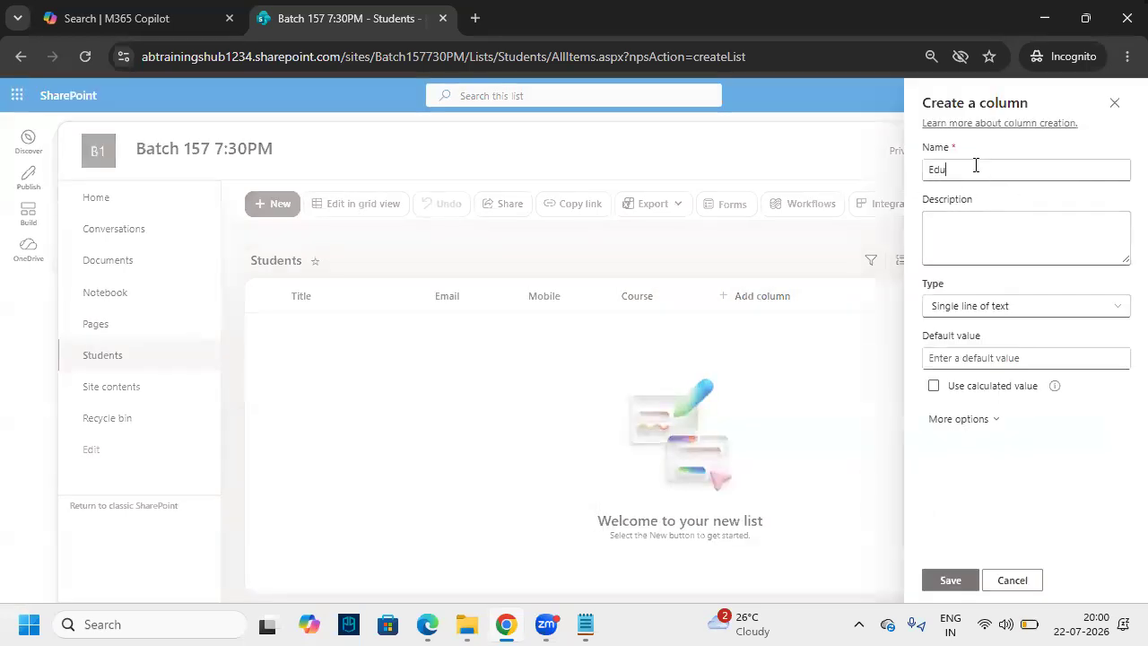
pyautogui.click(975, 309)
pyautogui.click(984, 339)
pyautogui.click(968, 577)
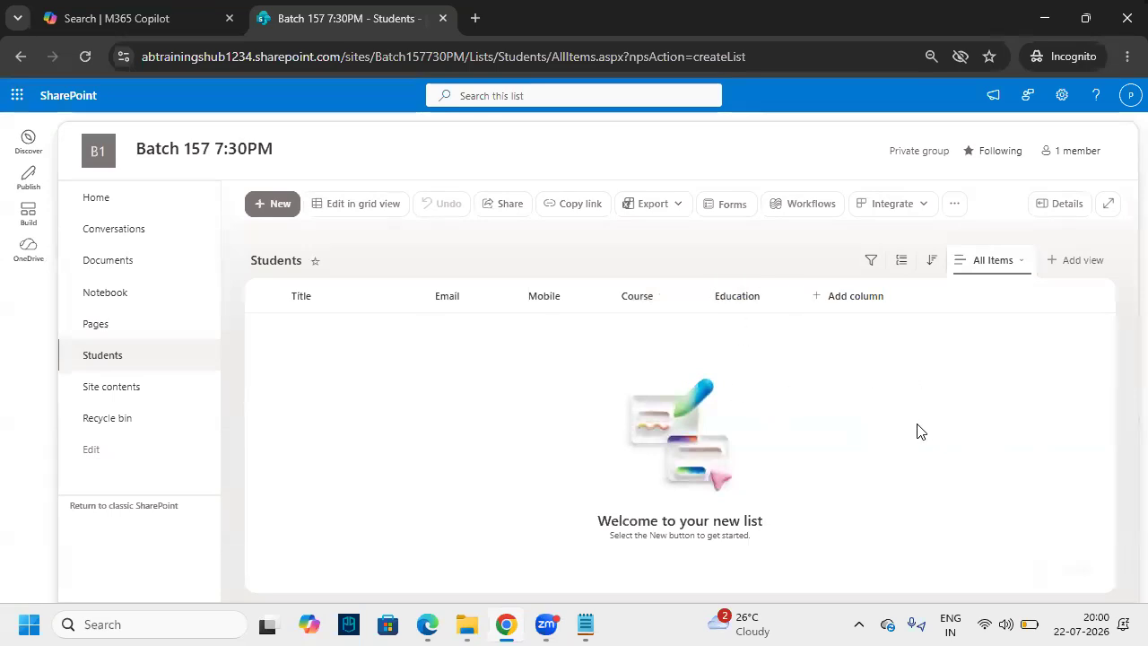
# - Zoom back to 90% and mark the Title header, Students navigation link and settings gear in red
pyautogui.hotkey('ctrl', '+')
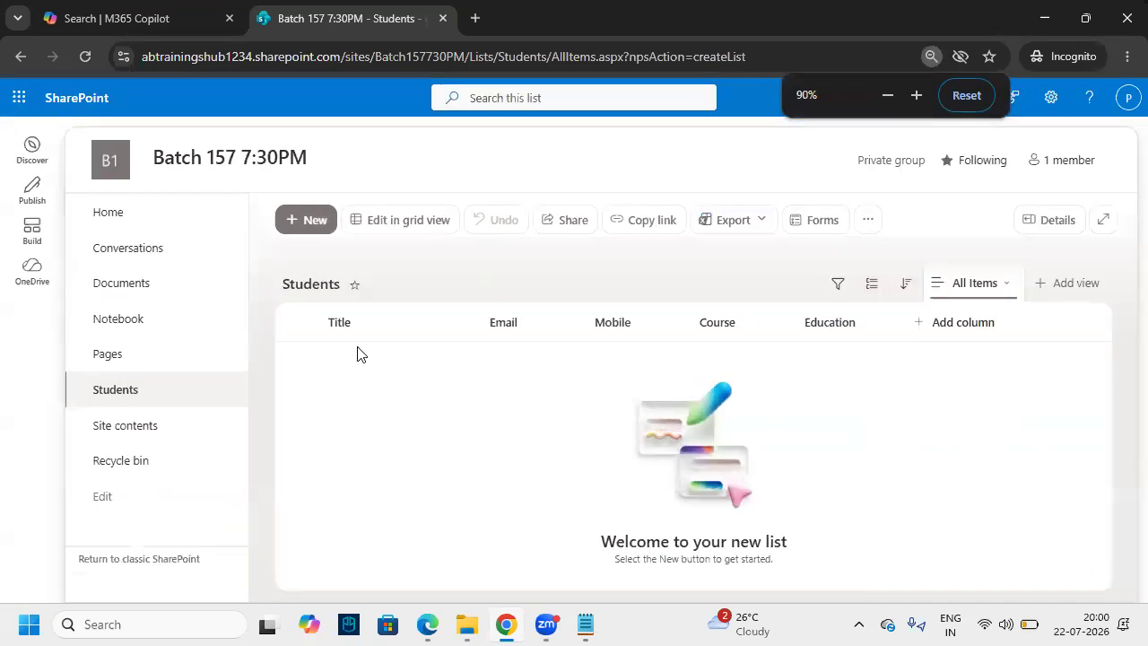
pyautogui.moveTo(314, 302); pyautogui.dragTo(455, 341)
pyautogui.moveTo(357, 264)
pyautogui.mouseDown()
pyautogui.moveTo(366, 311)
pyautogui.moveTo(381, 289)
pyautogui.mouseUp()
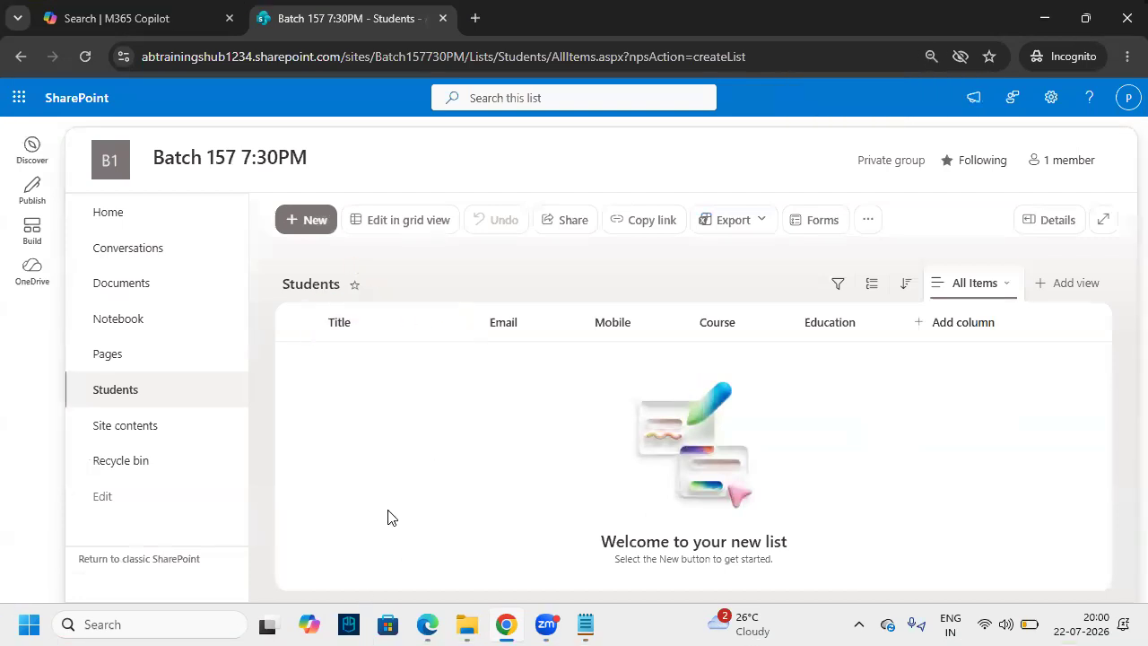
pyautogui.moveTo(111, 406); pyautogui.dragTo(146, 391)
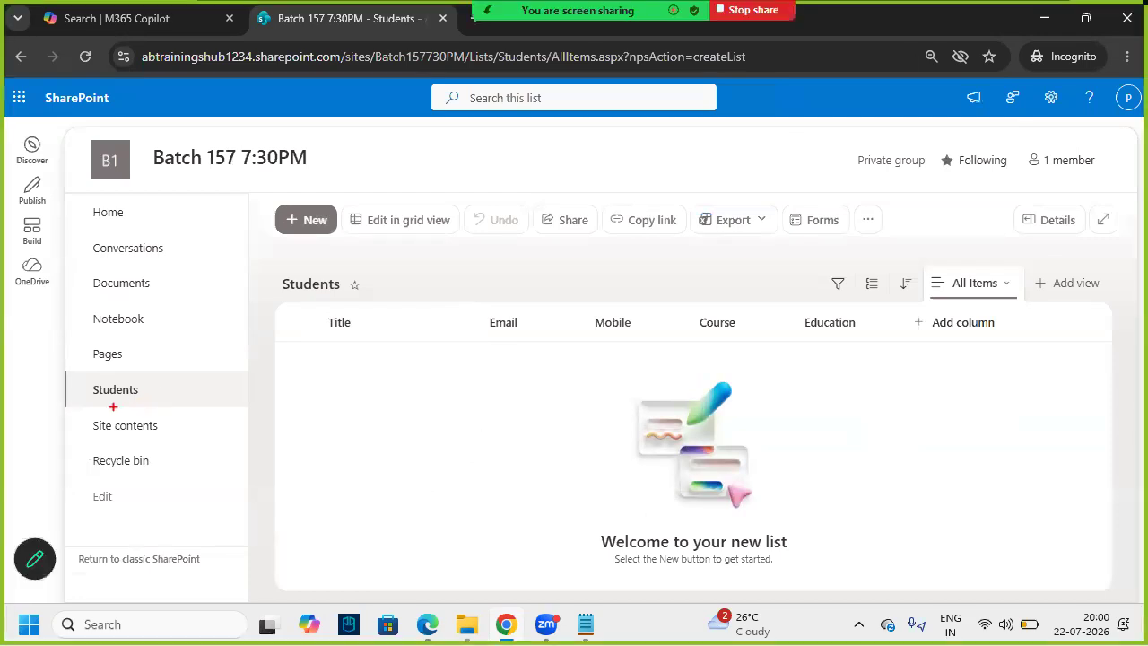
pyautogui.moveTo(1036, 78); pyautogui.dragTo(1083, 87)
# - Open the Students list's settings page from the settings gear menu
pyautogui.moveTo(109, 410); pyautogui.dragTo(165, 383)
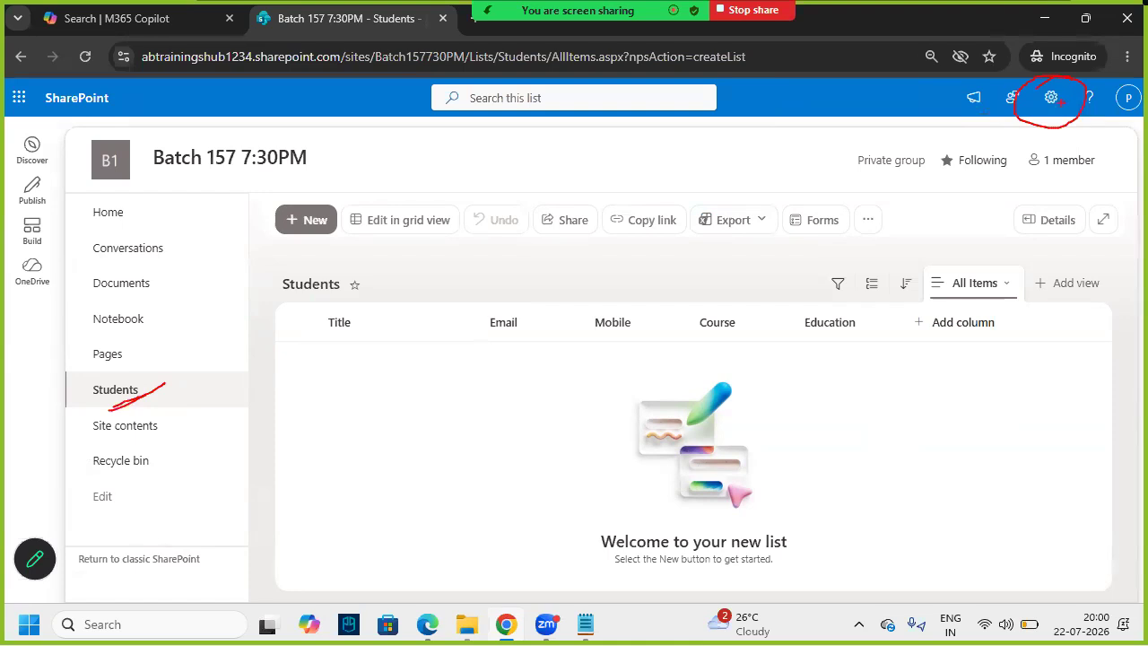
pyautogui.click(1050, 99)
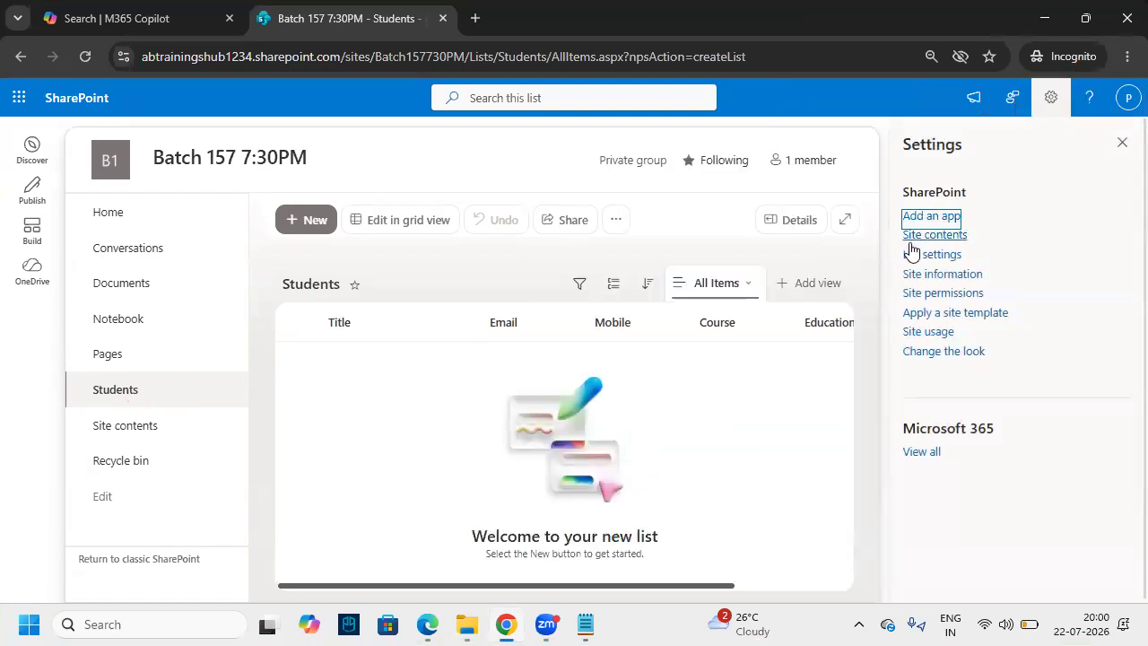
pyautogui.moveTo(886, 241); pyautogui.dragTo(986, 267)
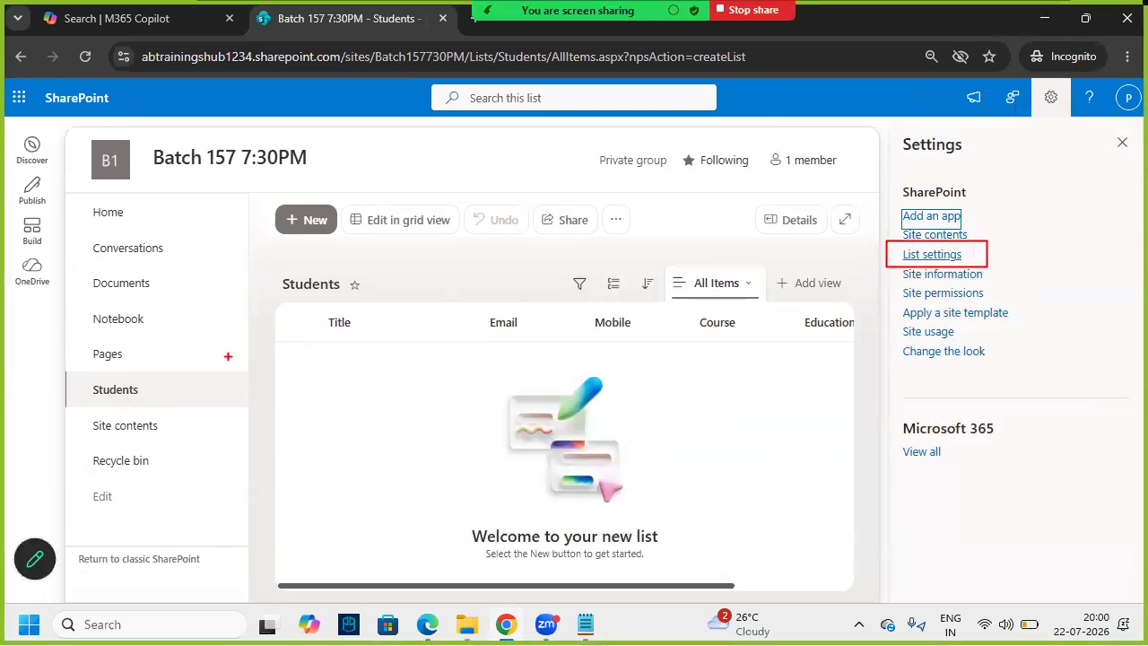
pyautogui.moveTo(93, 410)
pyautogui.mouseDown()
pyautogui.moveTo(78, 395)
pyautogui.moveTo(135, 408)
pyautogui.mouseUp()
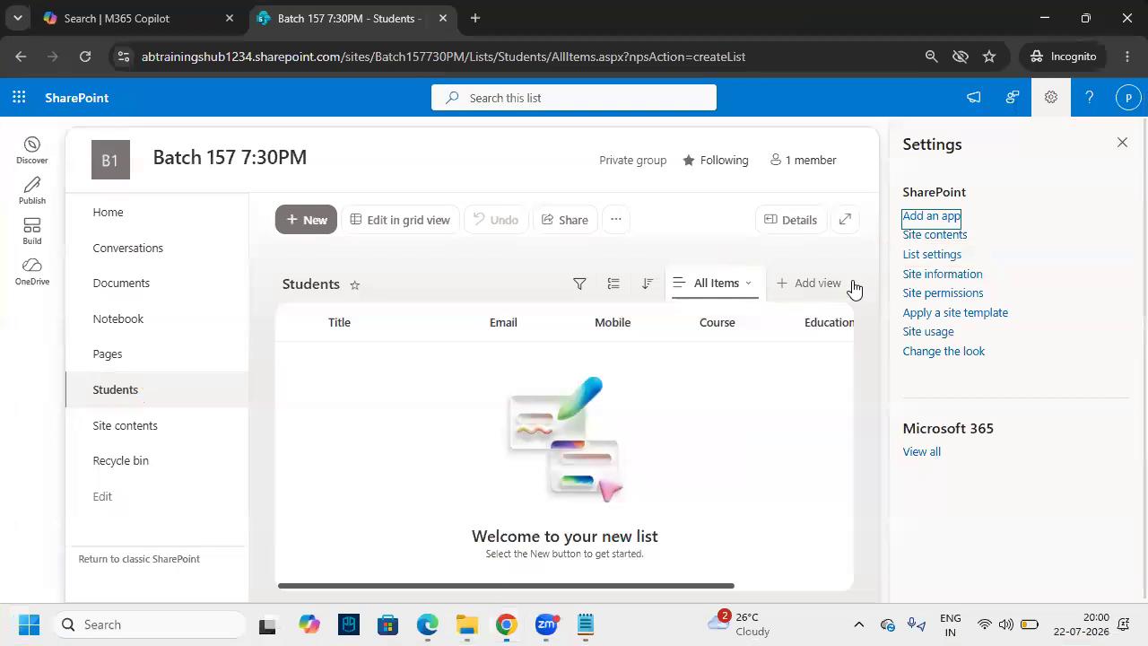
pyautogui.click(930, 256)
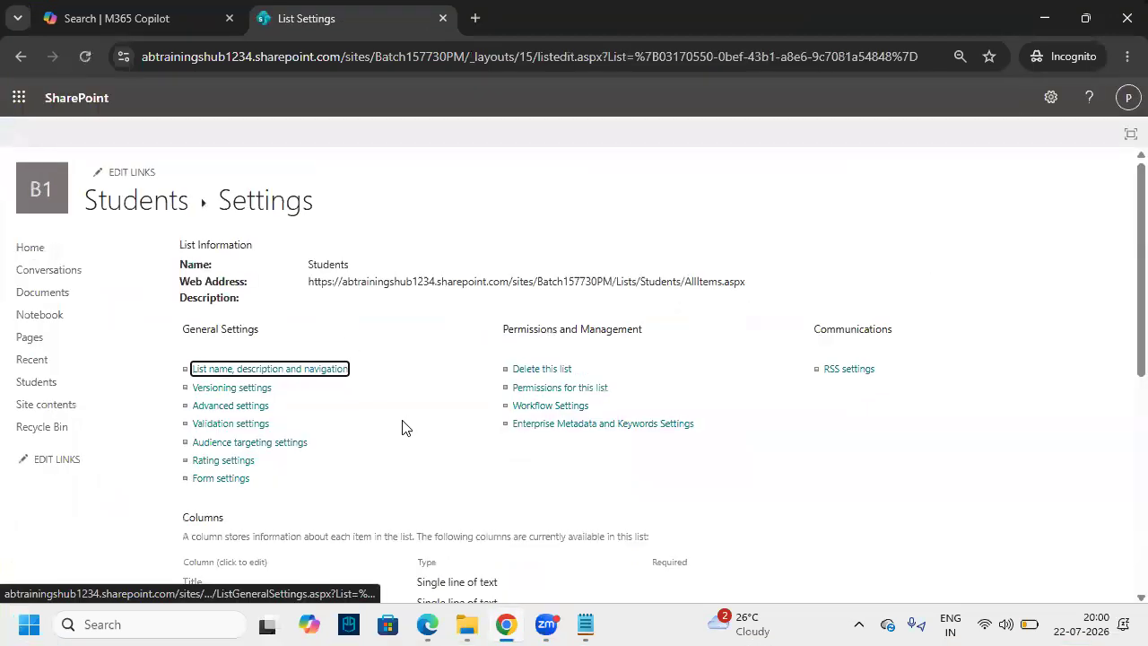
# - Scroll to the Columns section, box Title, Email and Mobile in red, then open Title
pyautogui.scroll(-3, 355, 433)
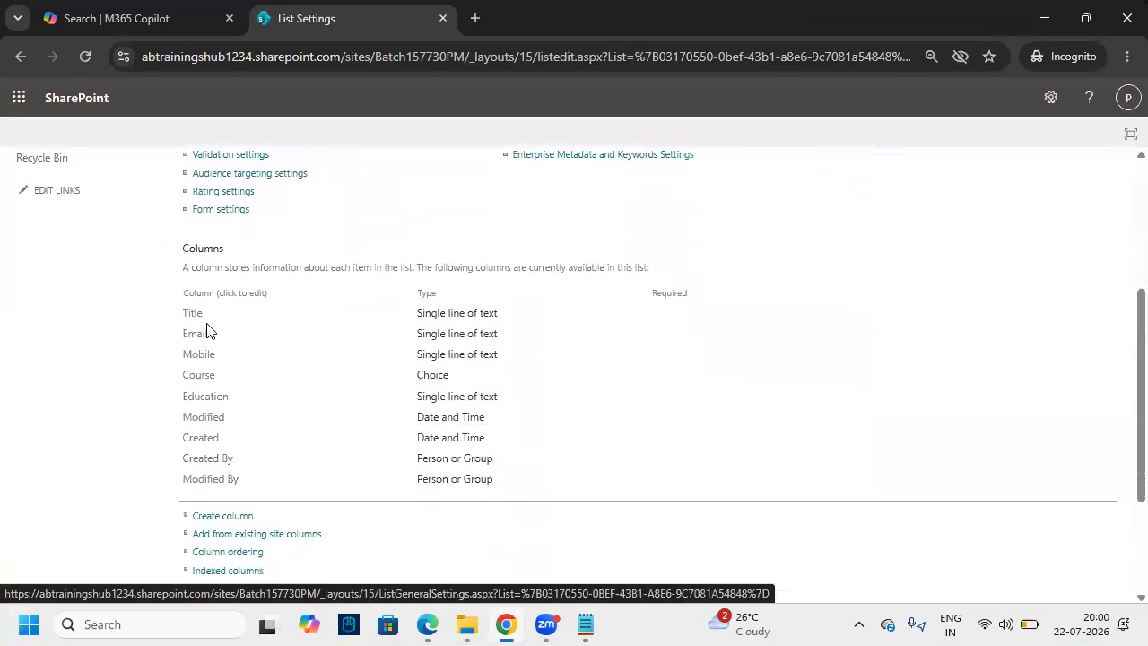
pyautogui.moveTo(184, 267)
pyautogui.mouseDown()
pyautogui.moveTo(251, 263)
pyautogui.moveTo(180, 224)
pyautogui.mouseUp()
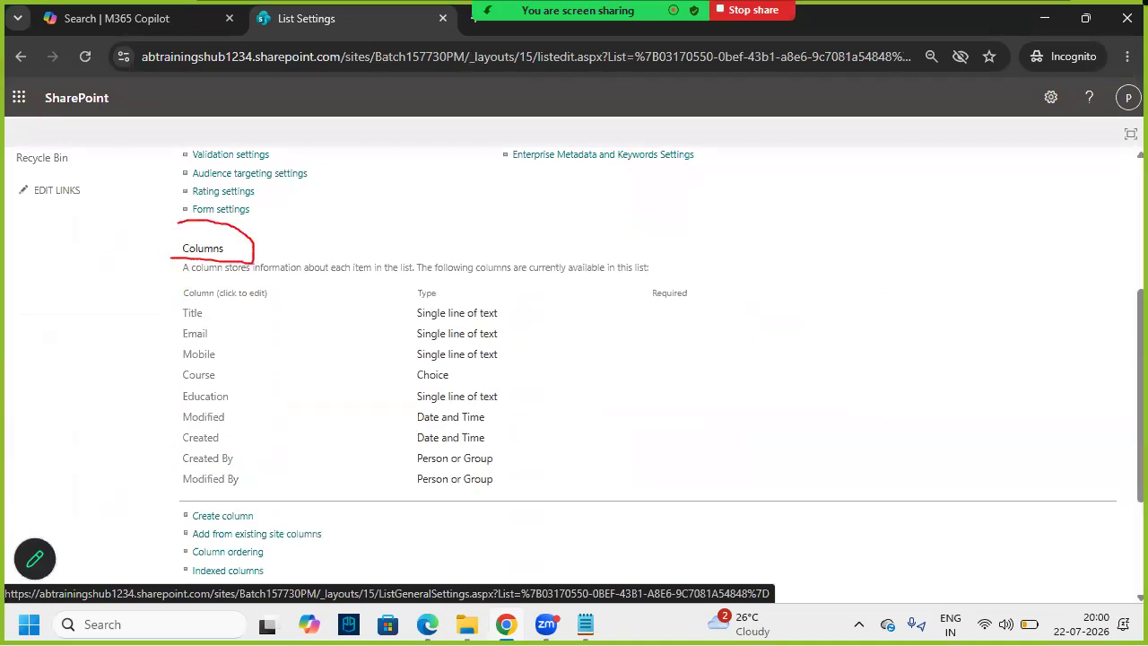
pyautogui.press('Escape')
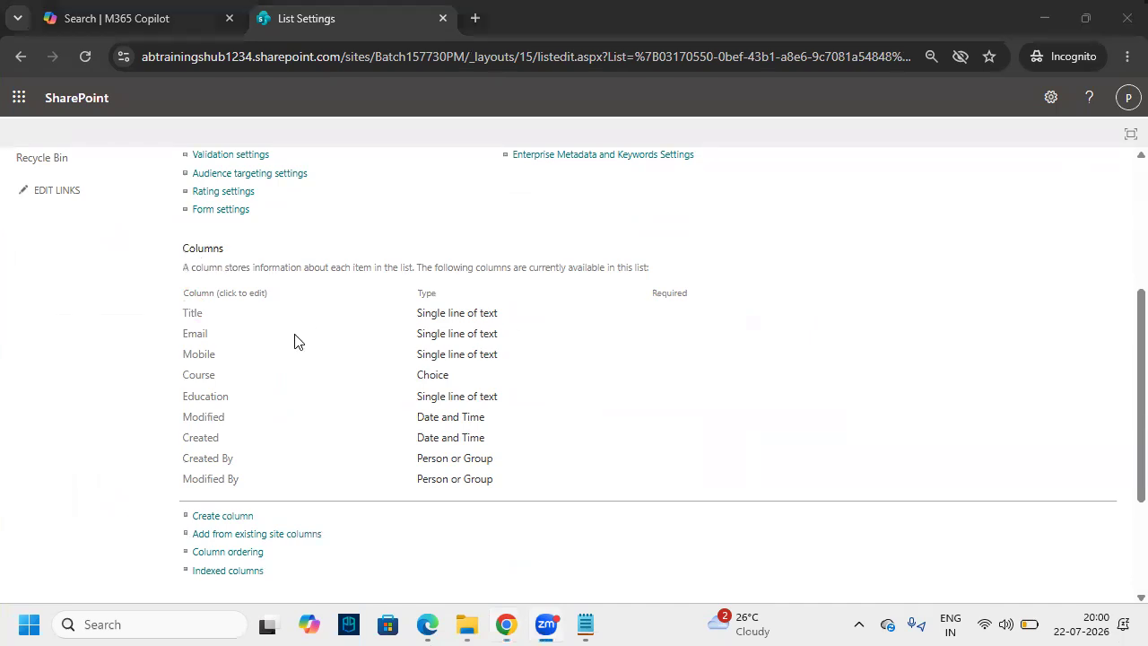
pyautogui.hotkey('ctrl', '2')
pyautogui.moveTo(179, 304)
pyautogui.mouseDown()
pyautogui.moveTo(261, 369)
pyautogui.moveTo(392, 407)
pyautogui.moveTo(556, 406)
pyautogui.mouseUp()
pyautogui.press('Escape')
pyautogui.click(199, 314)
# - Replace the column name 'Title' with 'Sname' and confirm with OK
pyautogui.moveTo(396, 267); pyautogui.dragTo(340, 268)
pyautogui.write('Sname')
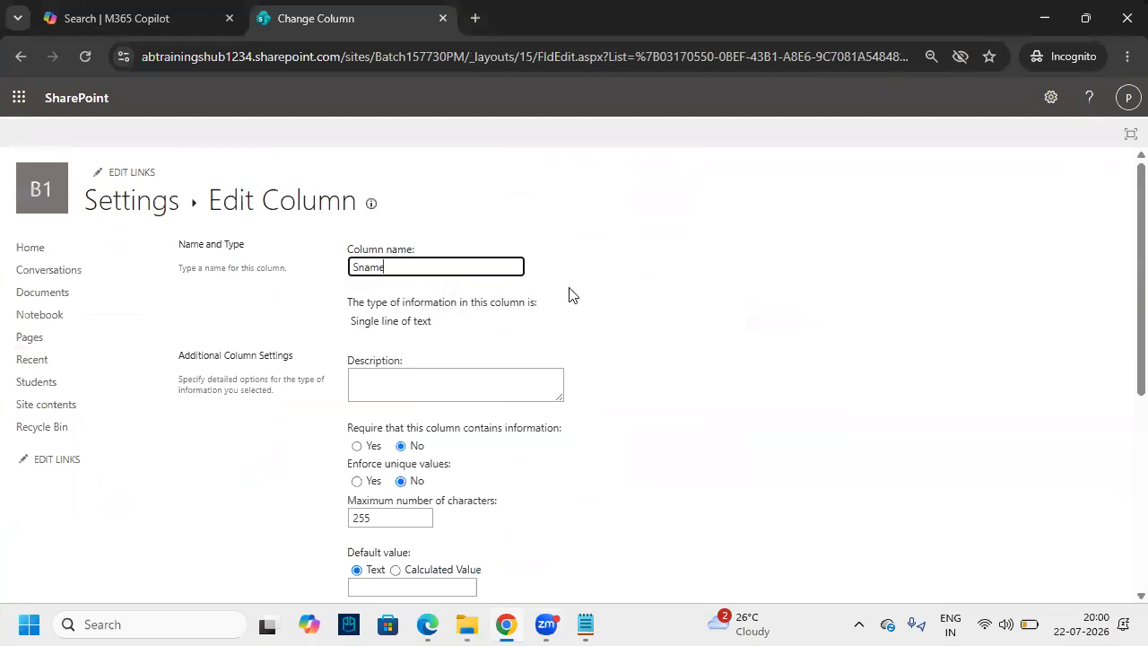
pyautogui.click(705, 320)
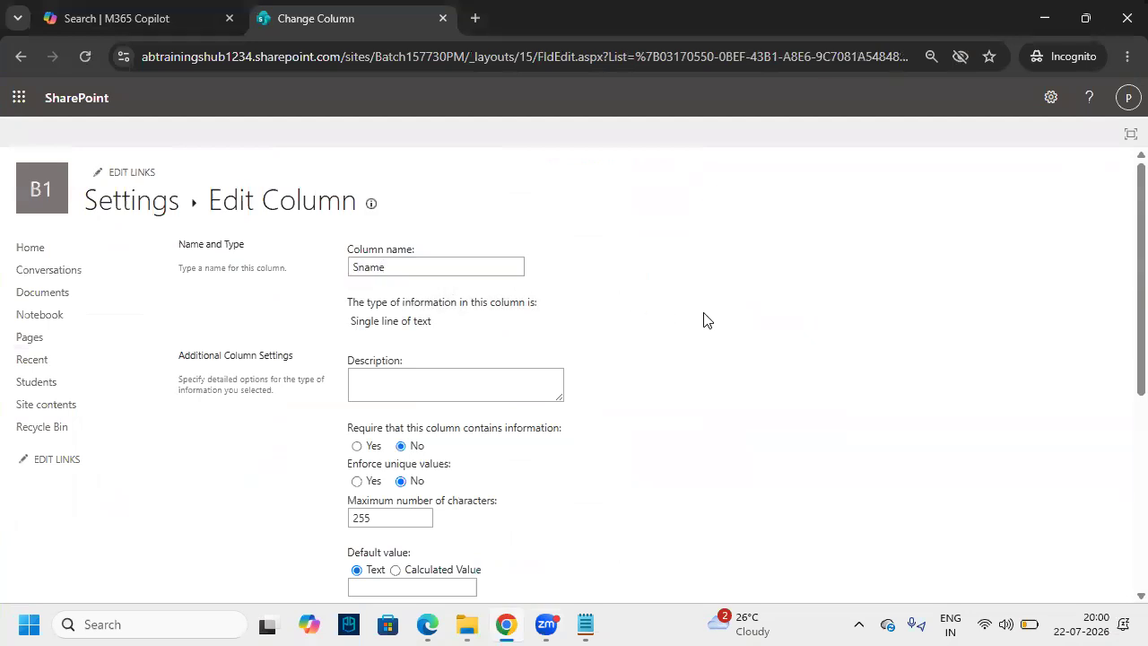
pyautogui.scroll(-4, 724, 429)
pyautogui.click(1021, 514)
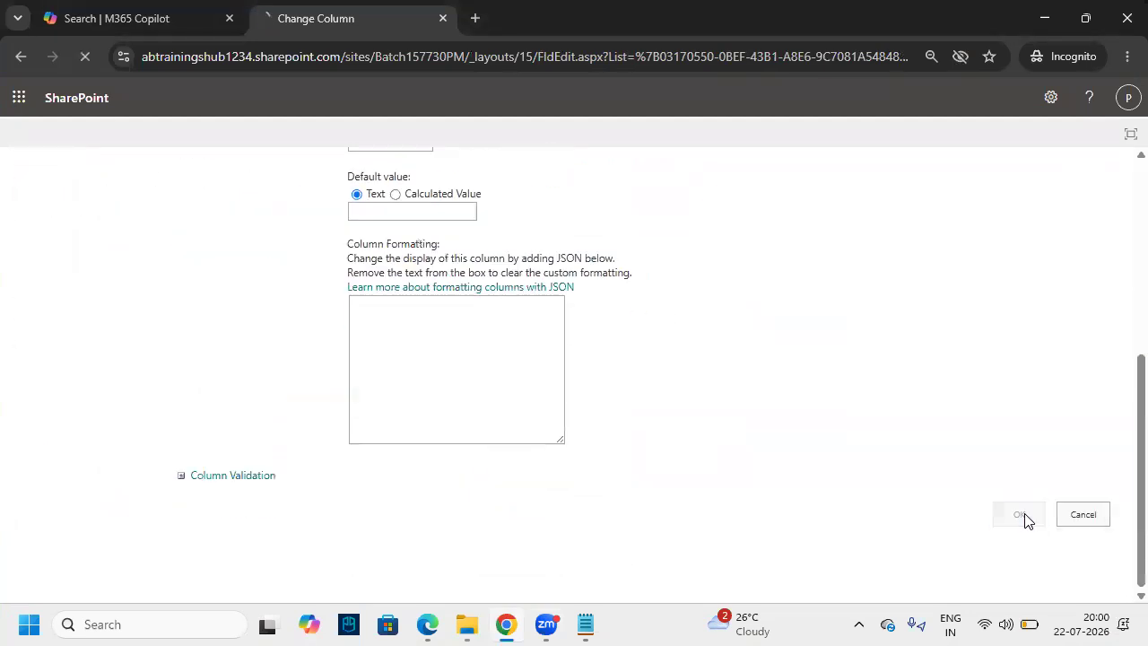
pyautogui.scroll(-2, 275, 421)
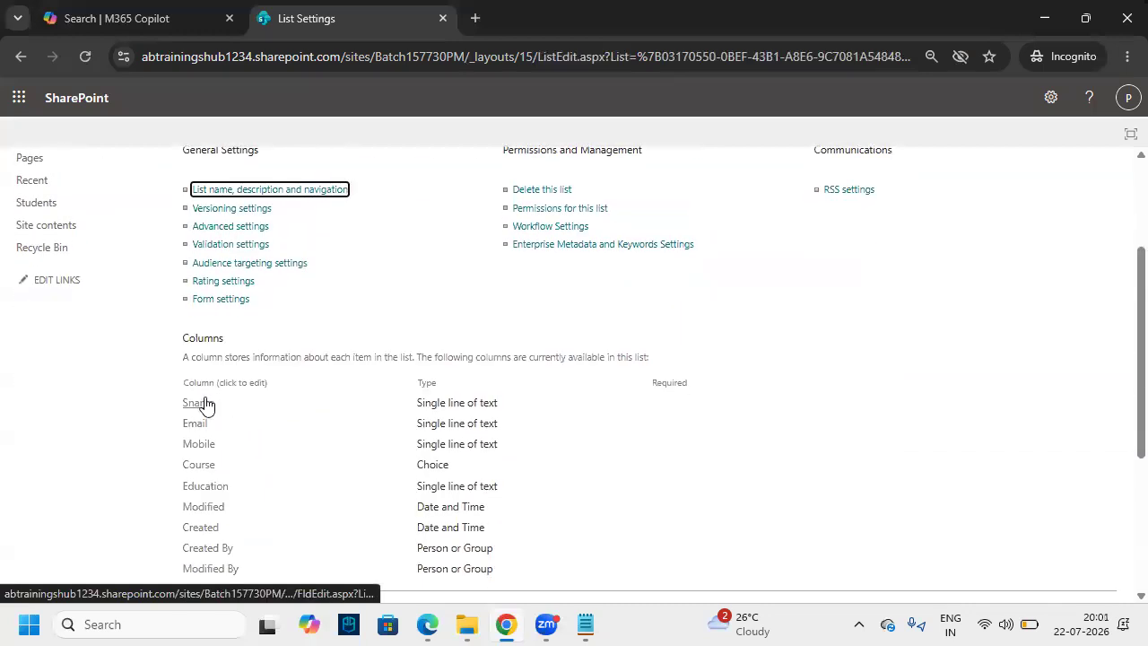
pyautogui.scroll(2, 223, 420)
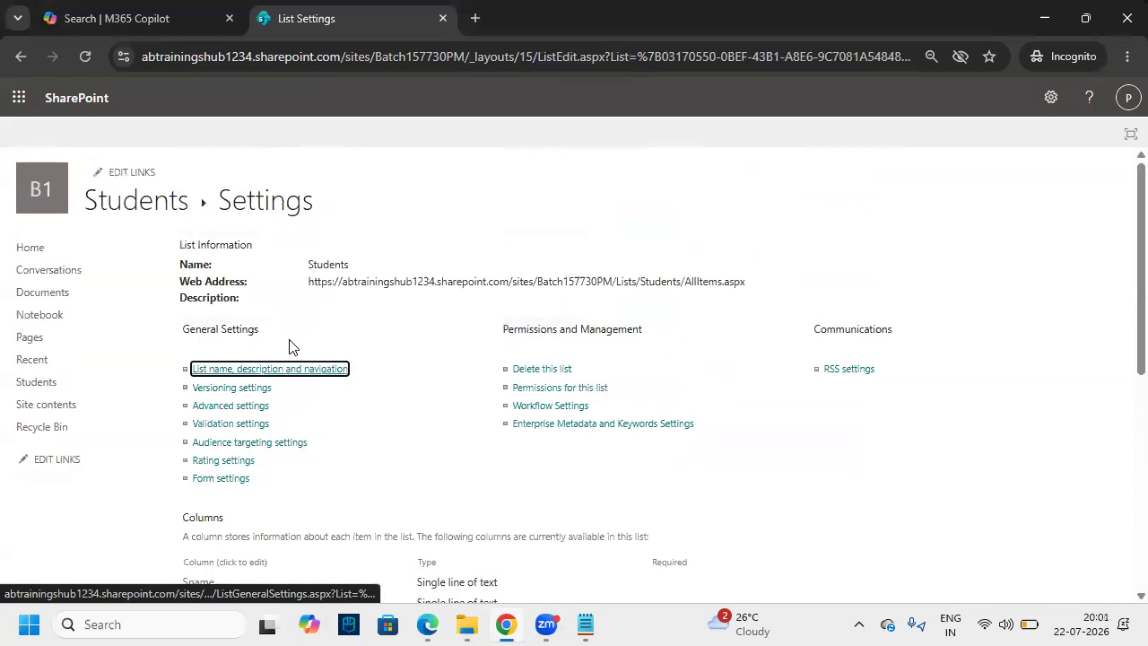
# - Return to the Students list, close the Next steps panel, and box the column headers in red
pyautogui.click(125, 209)
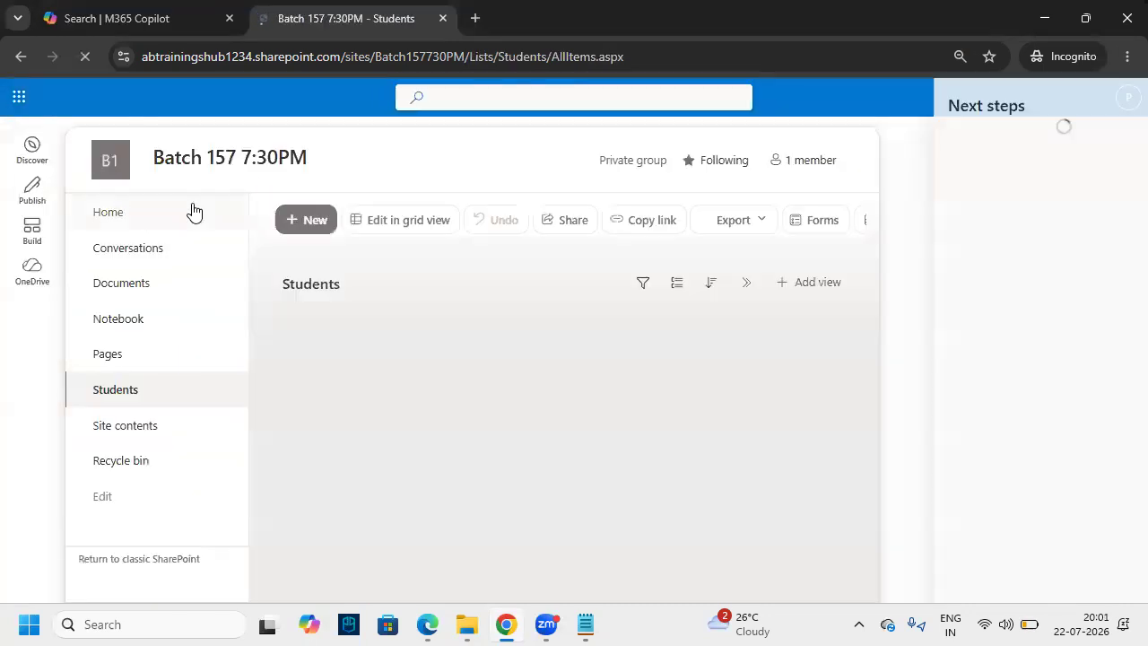
pyautogui.click(1117, 107)
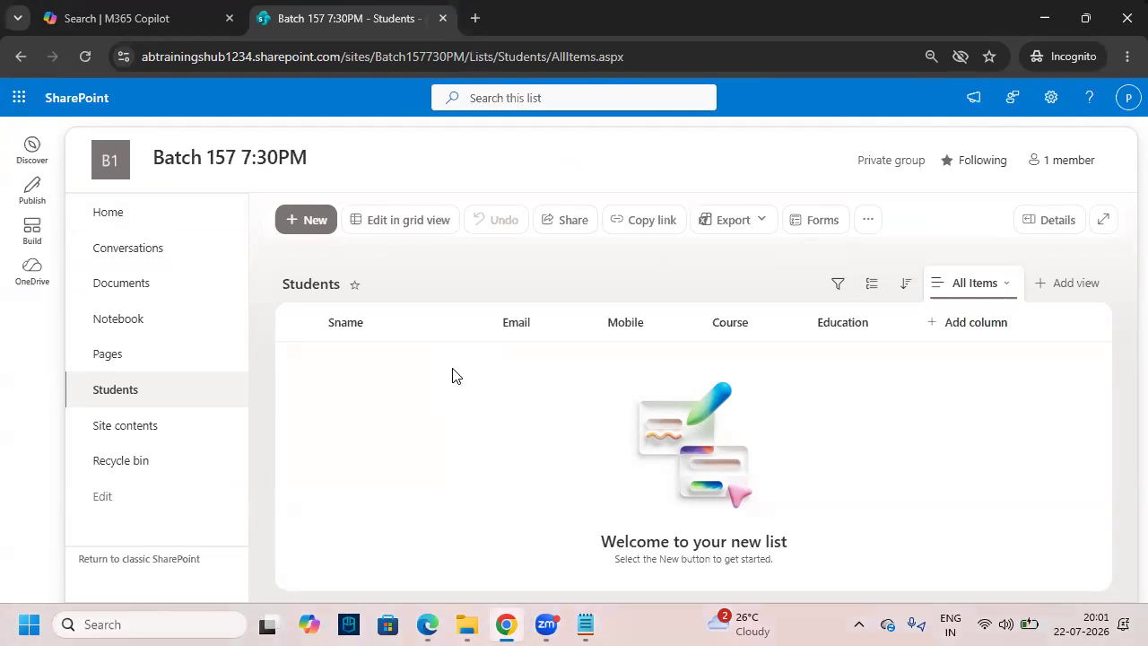
pyautogui.moveTo(321, 310)
pyautogui.mouseDown()
pyautogui.moveTo(705, 418)
pyautogui.moveTo(906, 449)
pyautogui.mouseUp()
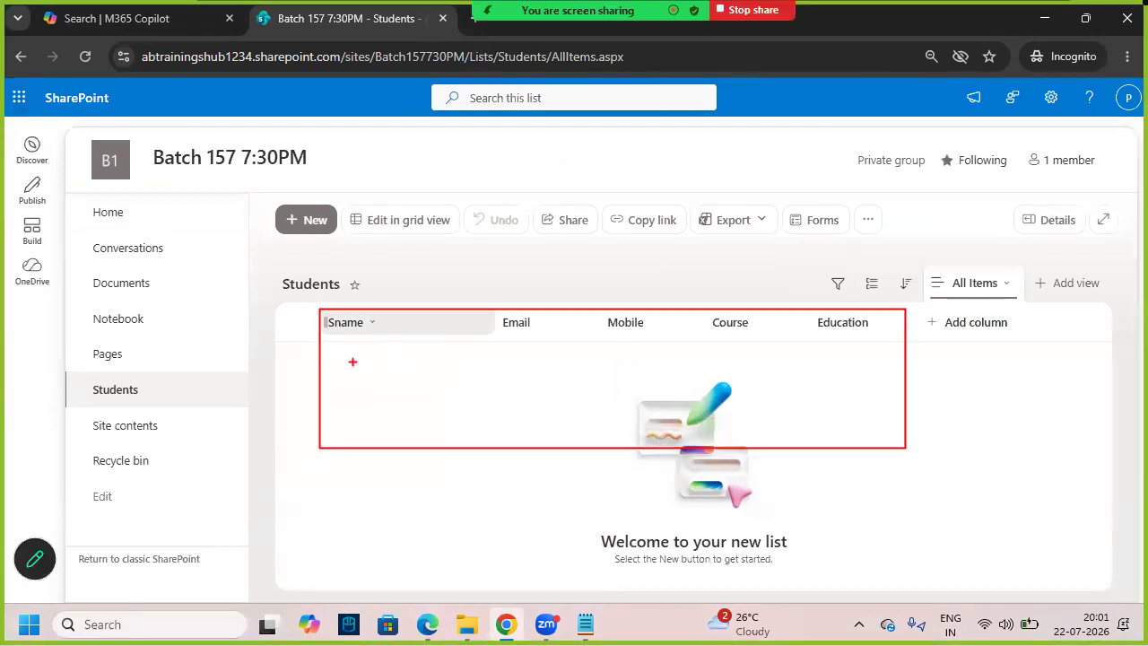
pyautogui.moveTo(325, 342); pyautogui.dragTo(912, 342)
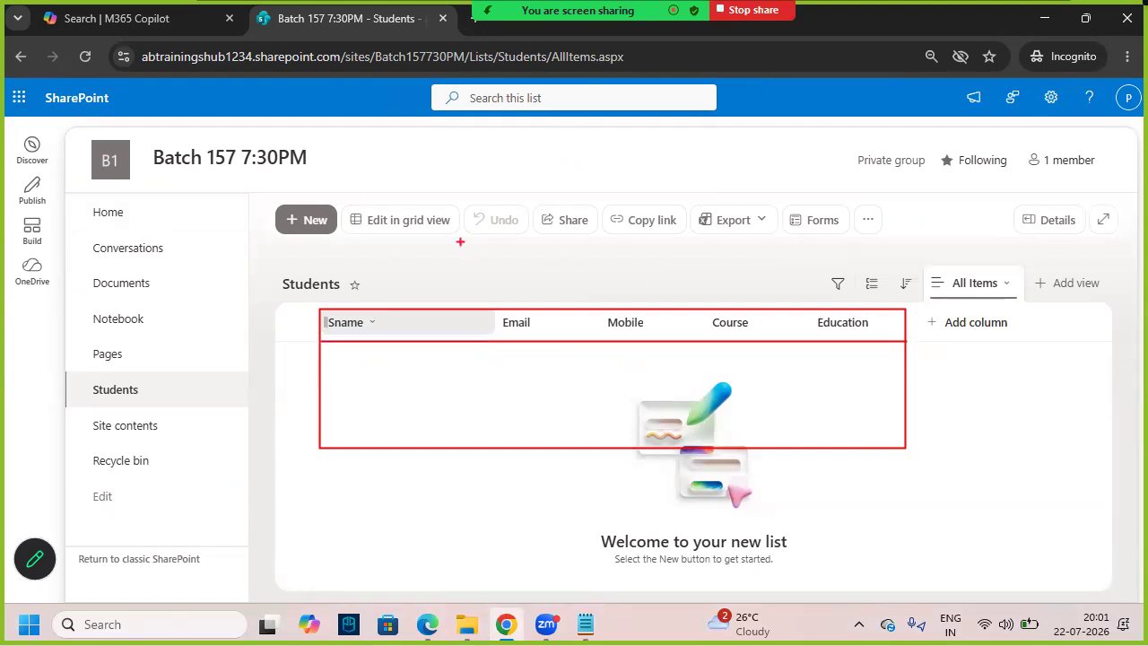
# - Handwrite 'AB' in red, point an arrow at the Email column, and add emphasis marks
pyautogui.moveTo(439, 202)
pyautogui.mouseDown()
pyautogui.moveTo(446, 158)
pyautogui.moveTo(457, 201)
pyautogui.moveTo(460, 183)
pyautogui.mouseUp()
pyautogui.moveTo(463, 167); pyautogui.dragTo(466, 192)
pyautogui.moveTo(453, 166); pyautogui.dragTo(474, 159)
pyautogui.moveTo(432, 231); pyautogui.dragTo(493, 203)
pyautogui.moveTo(538, 252); pyautogui.dragTo(541, 297)
pyautogui.moveTo(541, 298); pyautogui.dragTo(555, 290)
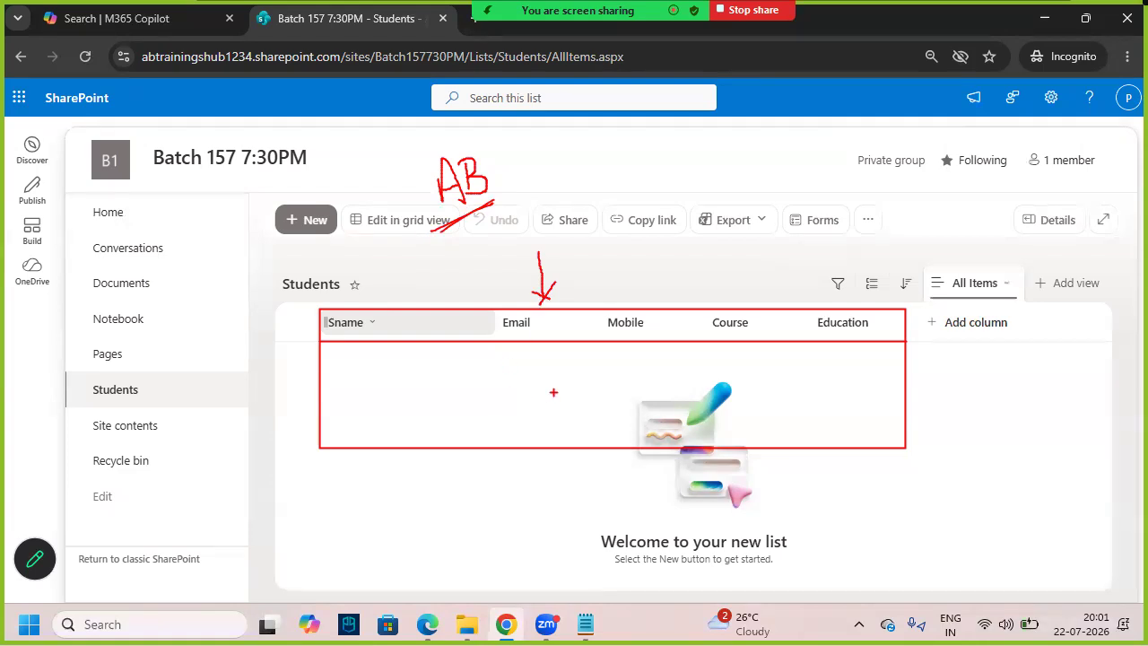
pyautogui.press('Escape')
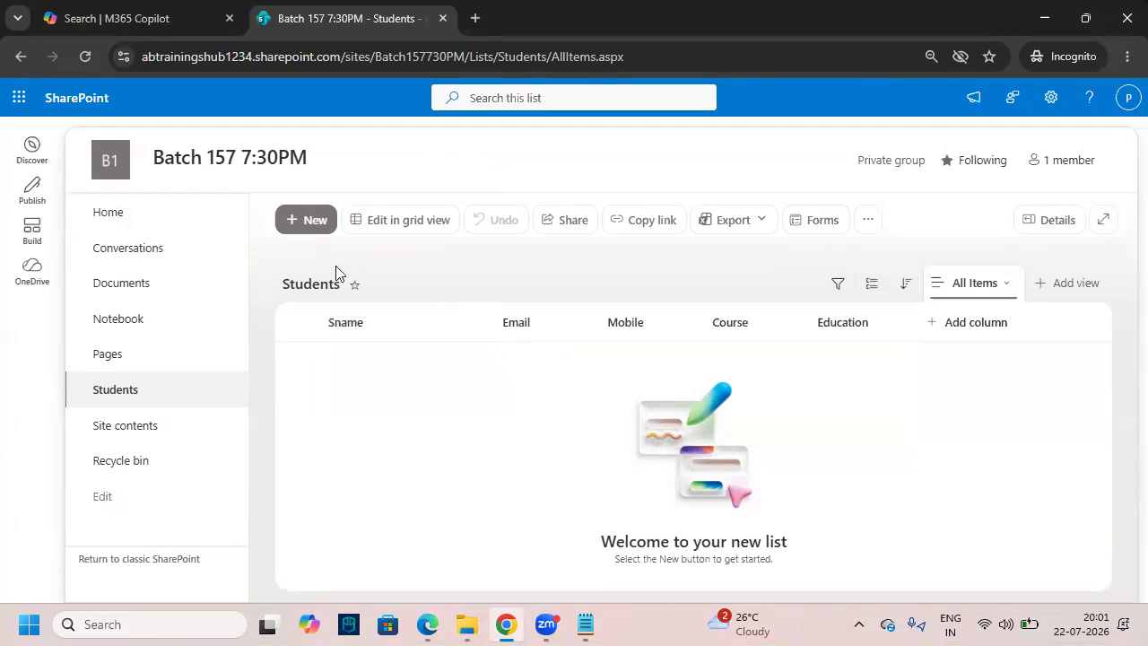
pyautogui.moveTo(276, 203); pyautogui.dragTo(337, 236)
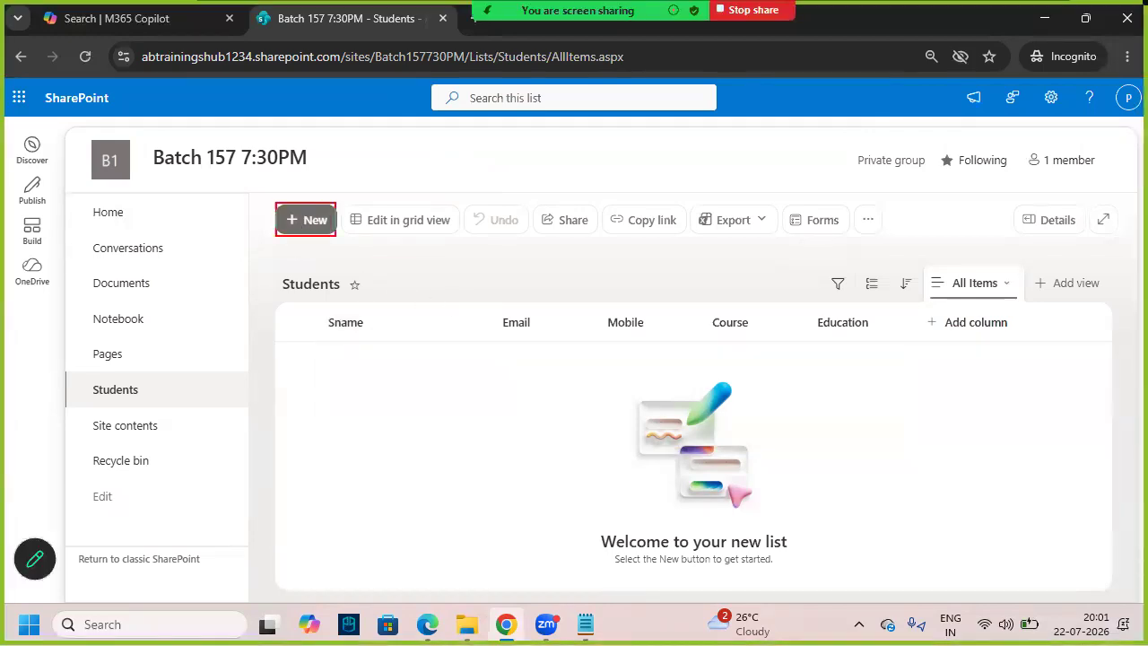
pyautogui.moveTo(249, 234); pyautogui.dragTo(364, 246)
pyautogui.press('Escape')
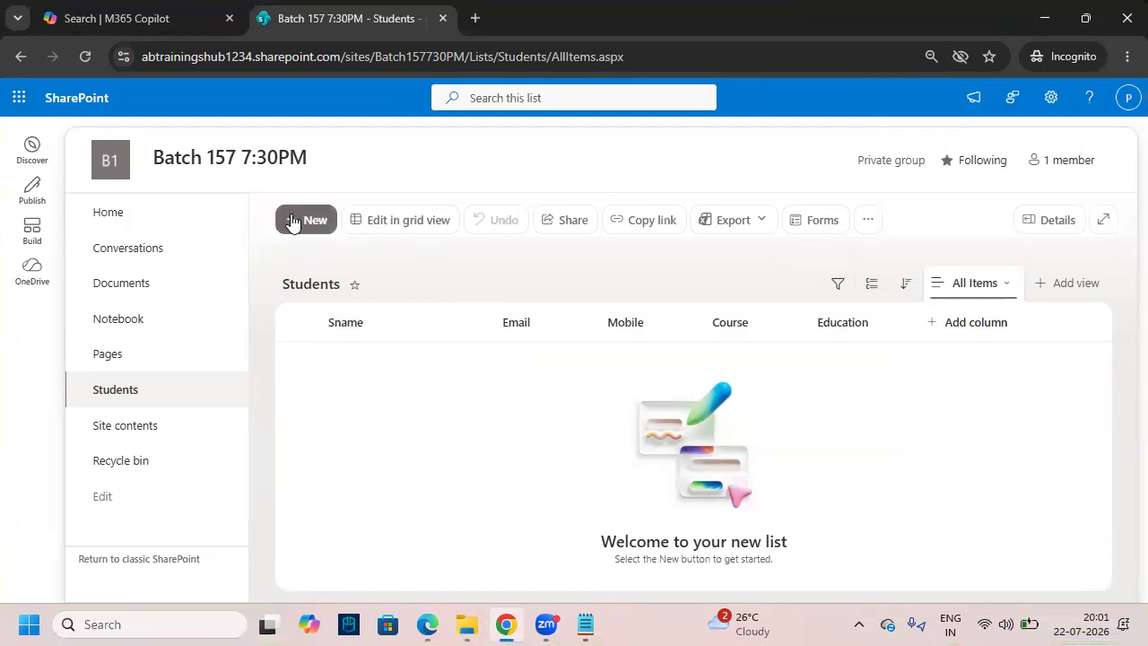
# - Start a new item and fill in the student's name, e-mail address and mobile number
pyautogui.click(292, 220)
pyautogui.scroll(-2, 377, 376)
pyautogui.scroll(3, 341, 422)
pyautogui.click(261, 277)
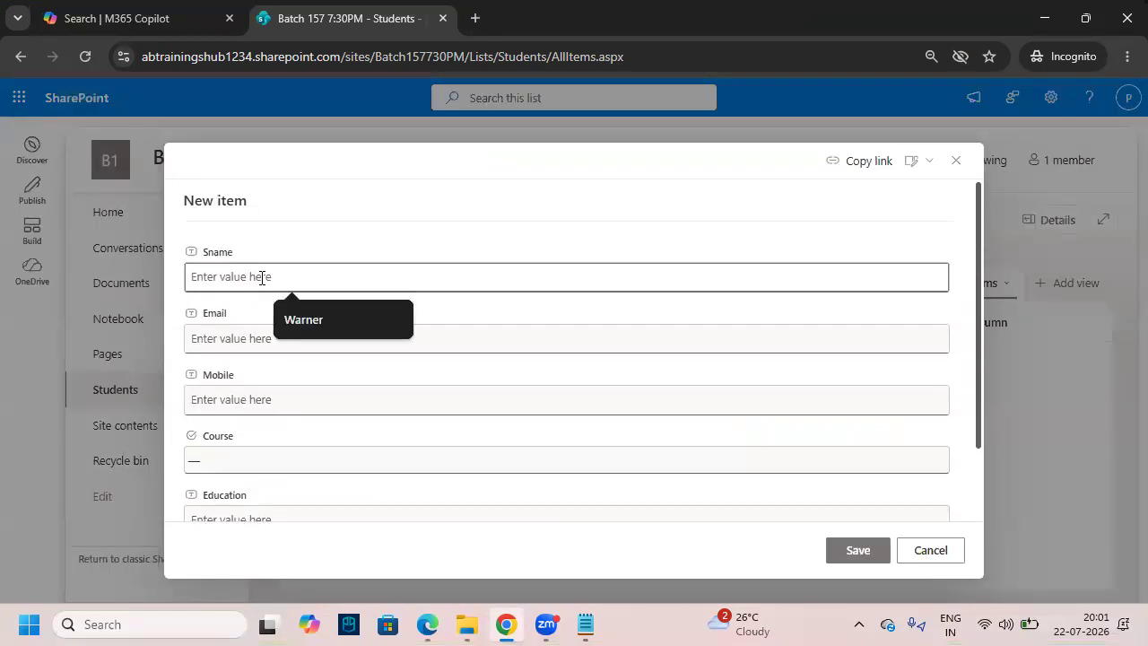
pyautogui.click(306, 319)
pyautogui.click(275, 337)
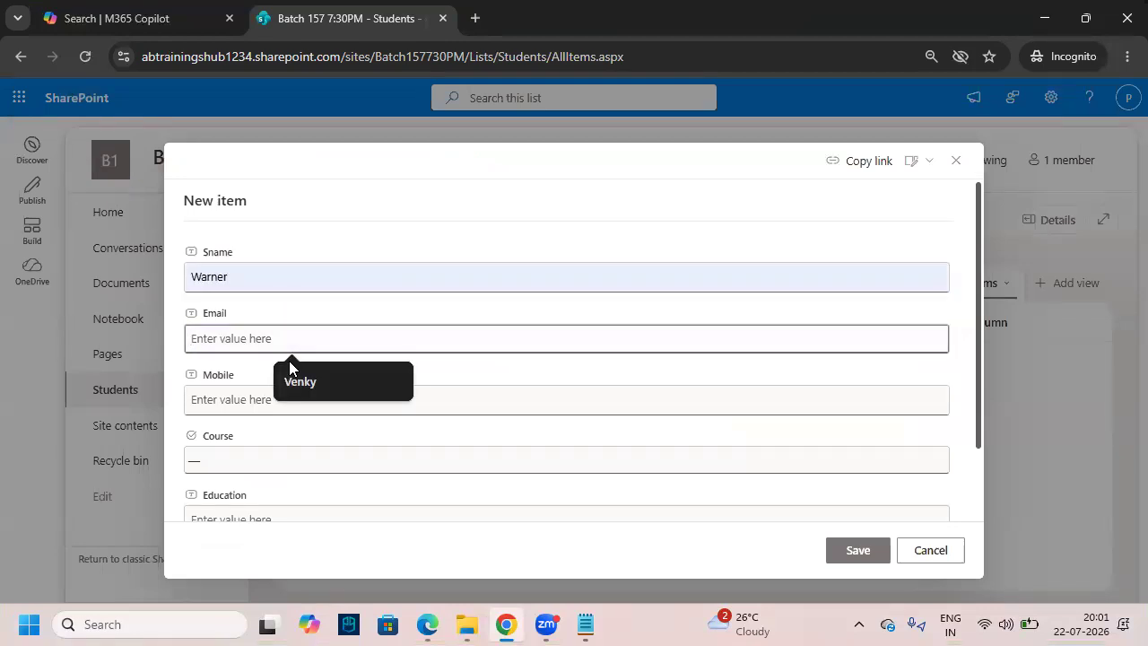
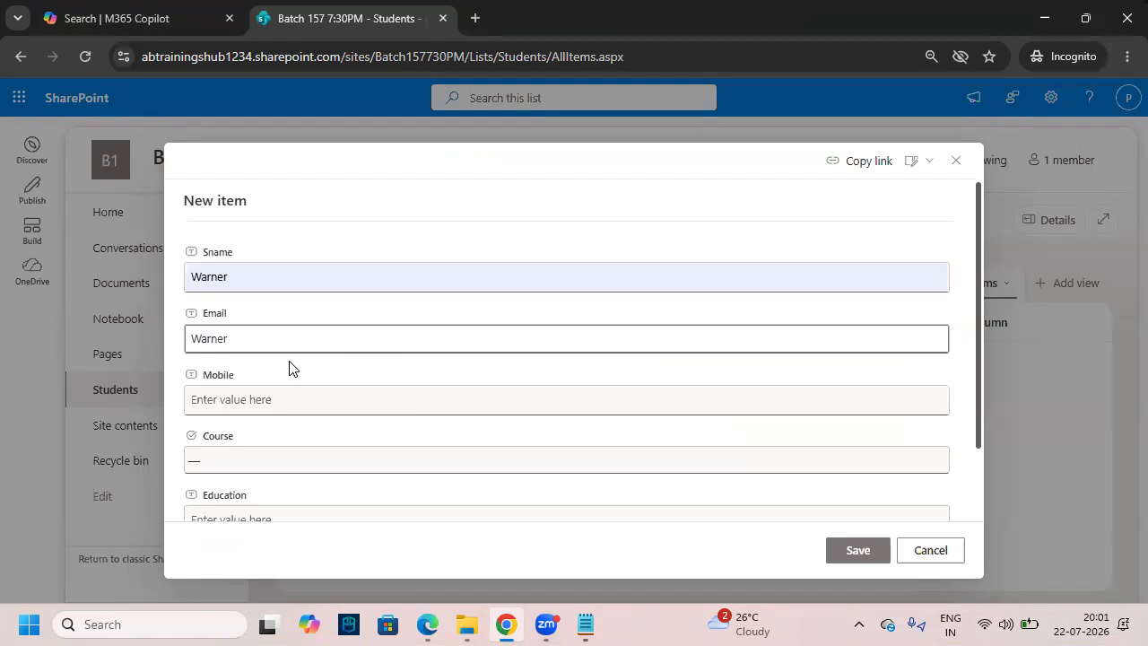
pyautogui.click(316, 400)
pyautogui.tripleClick(336, 337)
pyautogui.click(326, 395)
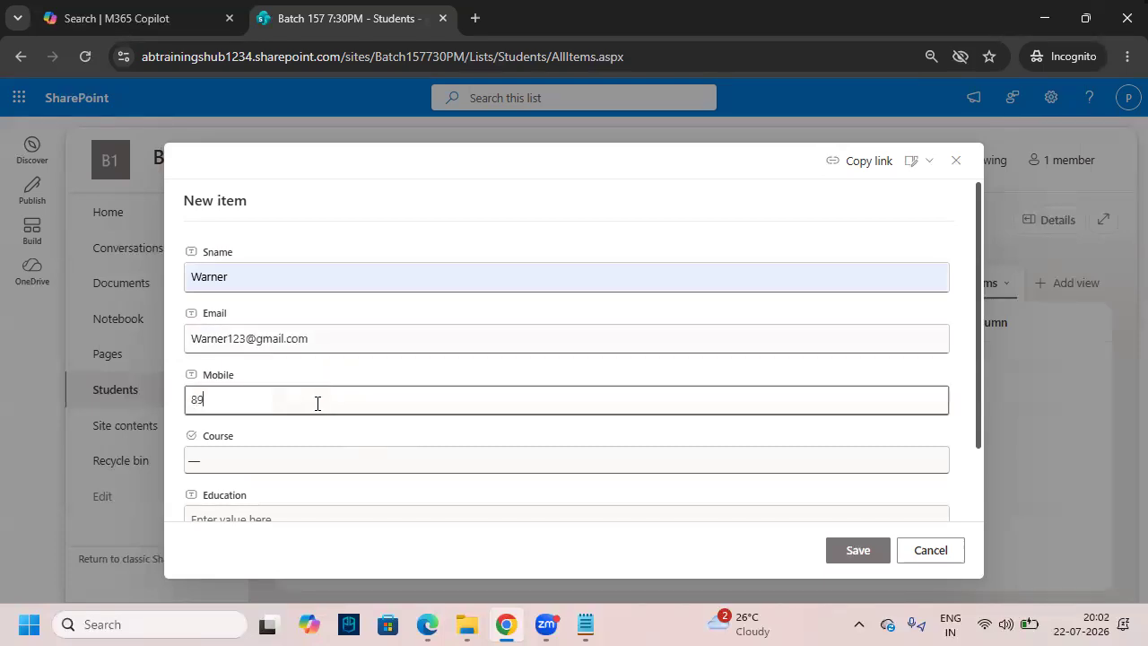
# - Choose Power Apps as the course, enter B.Tech for Education, and save the record
pyautogui.click(334, 468)
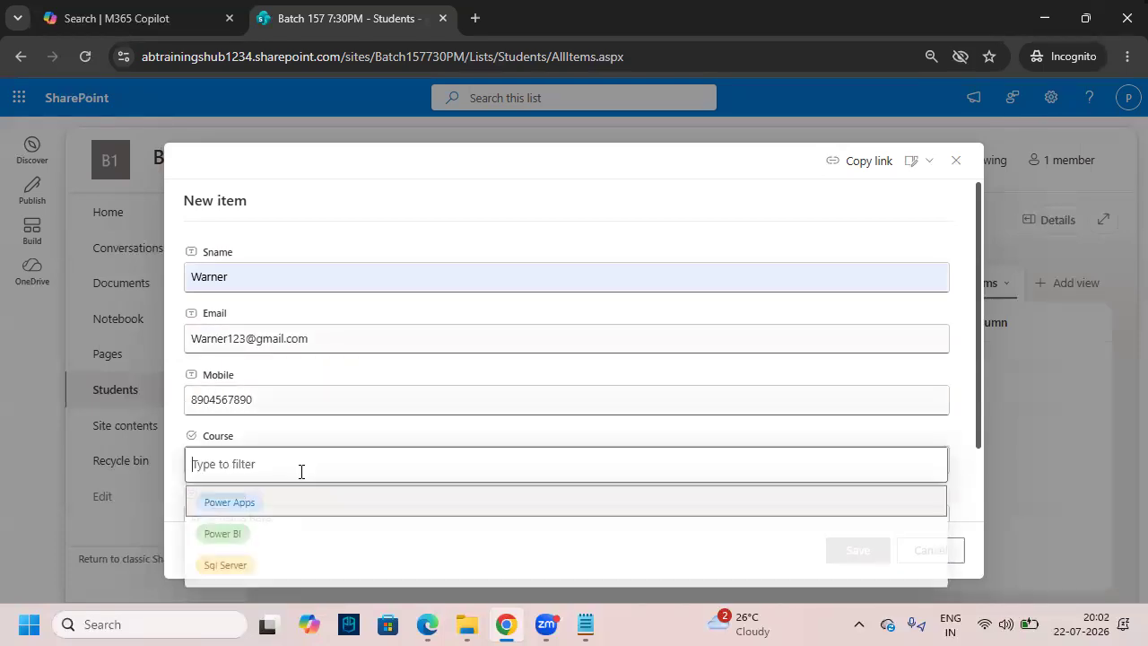
pyautogui.click(285, 504)
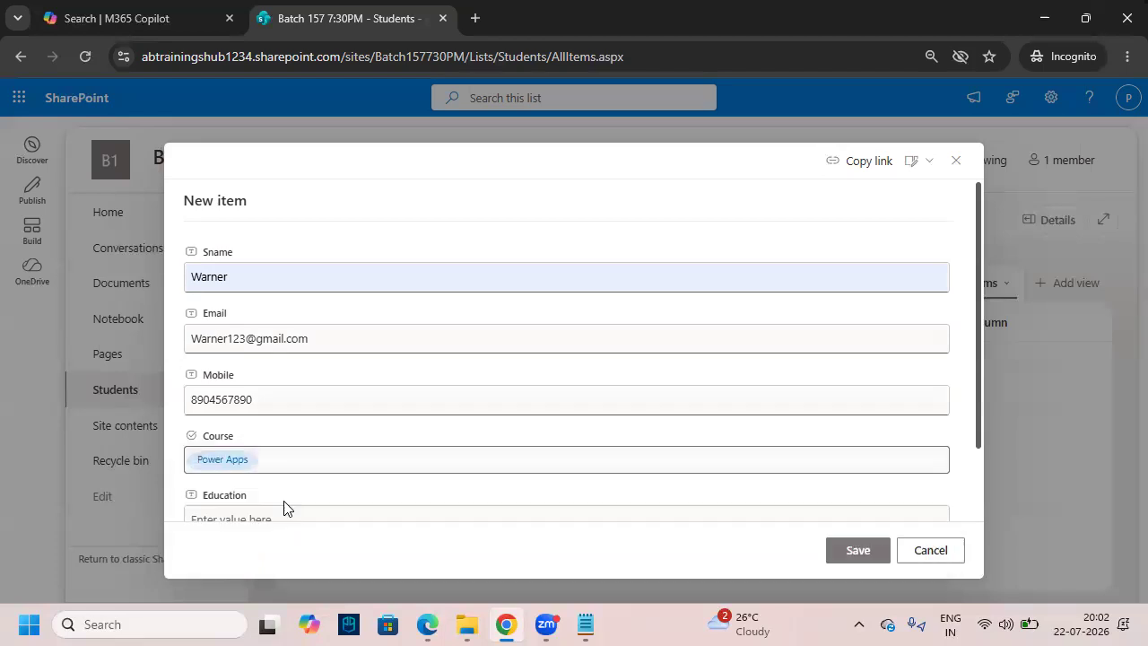
pyautogui.scroll(-2, 385, 420)
pyautogui.click(308, 439)
pyautogui.write('B.Tech')
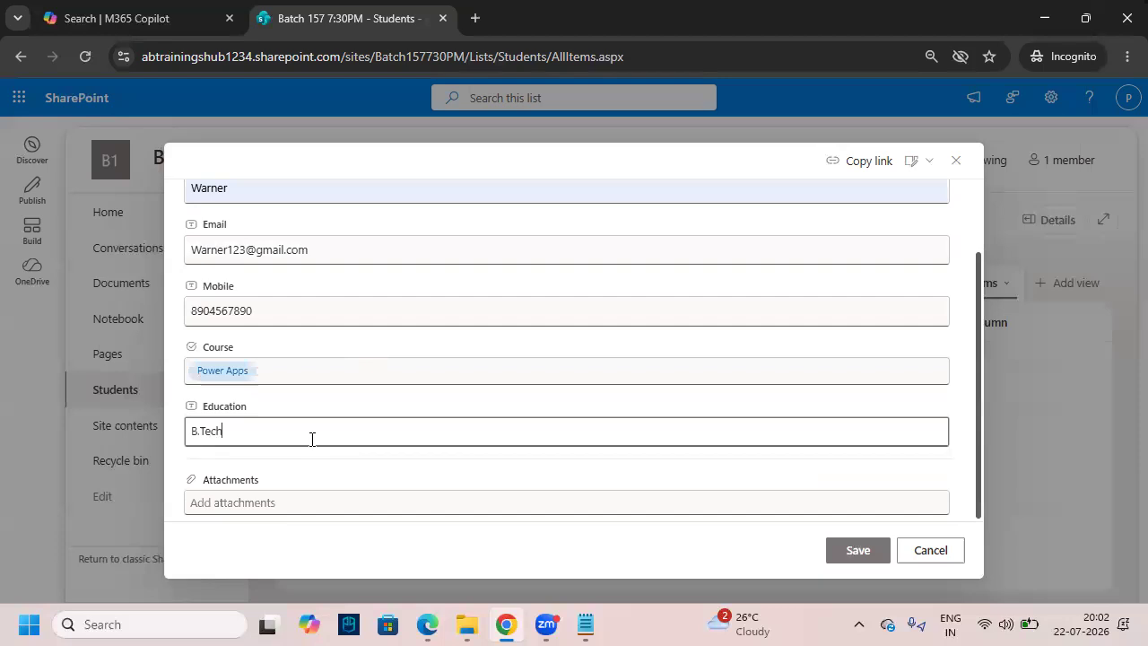
pyautogui.scroll(2, 747, 353)
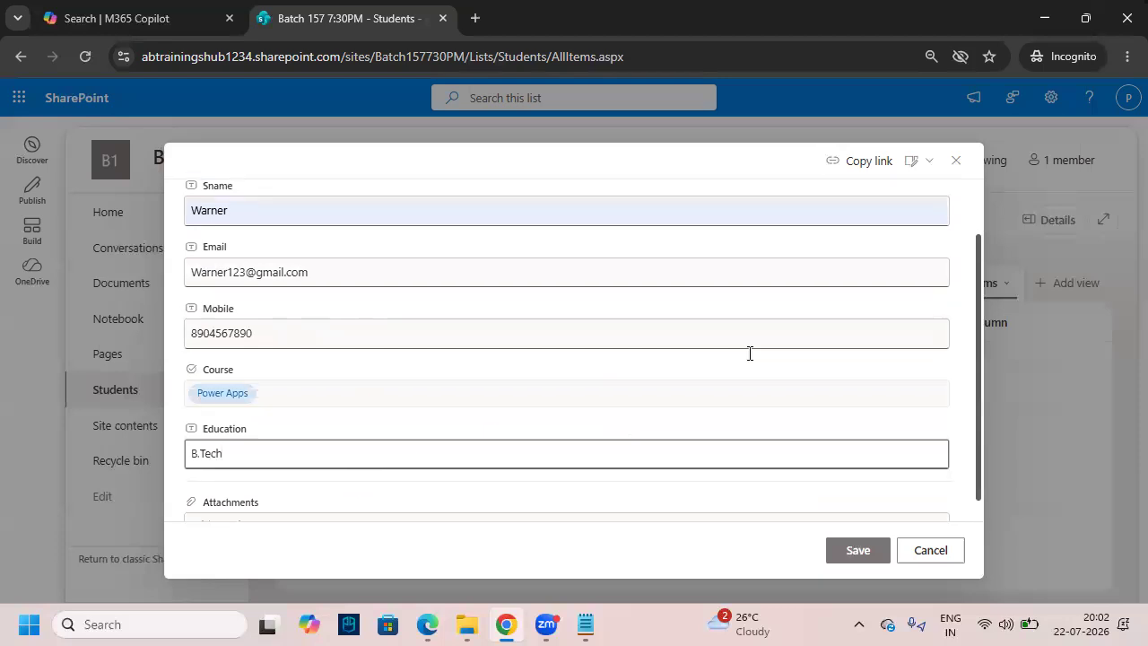
pyautogui.scroll(-2, 867, 477)
pyautogui.click(868, 550)
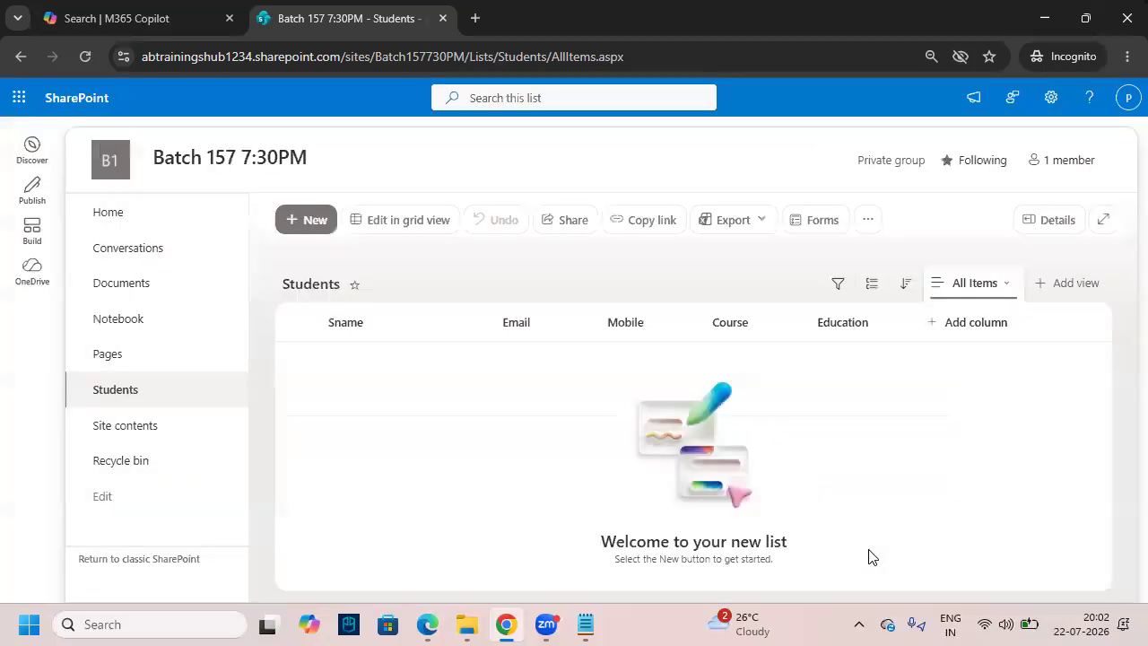
pyautogui.moveTo(600, 322); pyautogui.dragTo(640, 322)
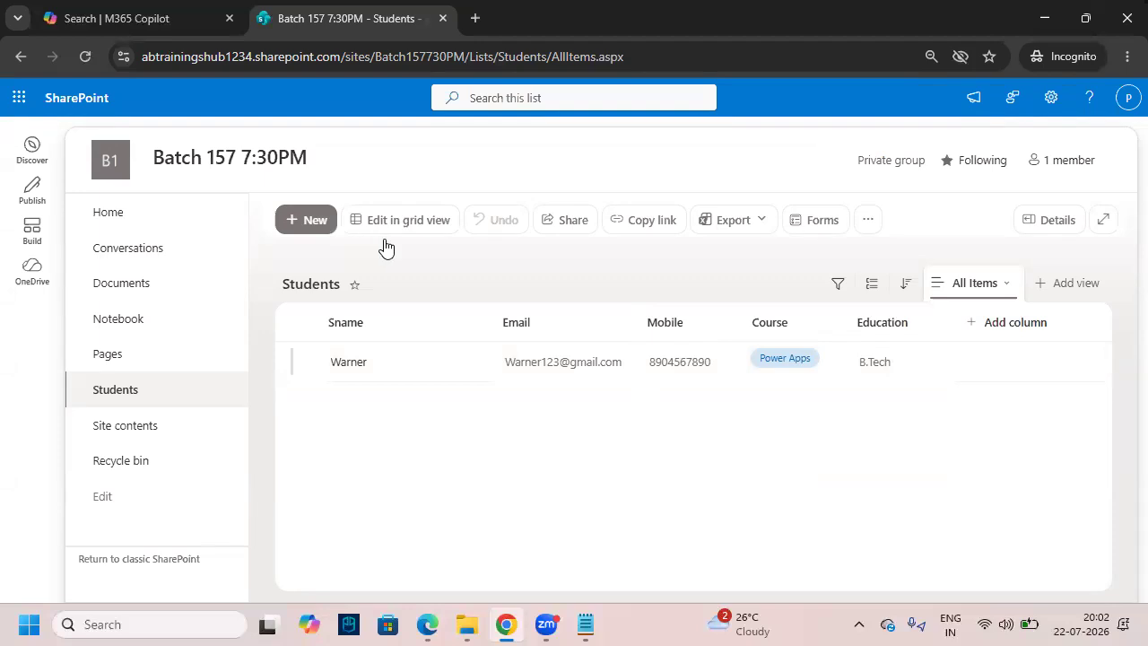
pyautogui.moveTo(268, 200); pyautogui.dragTo(350, 242)
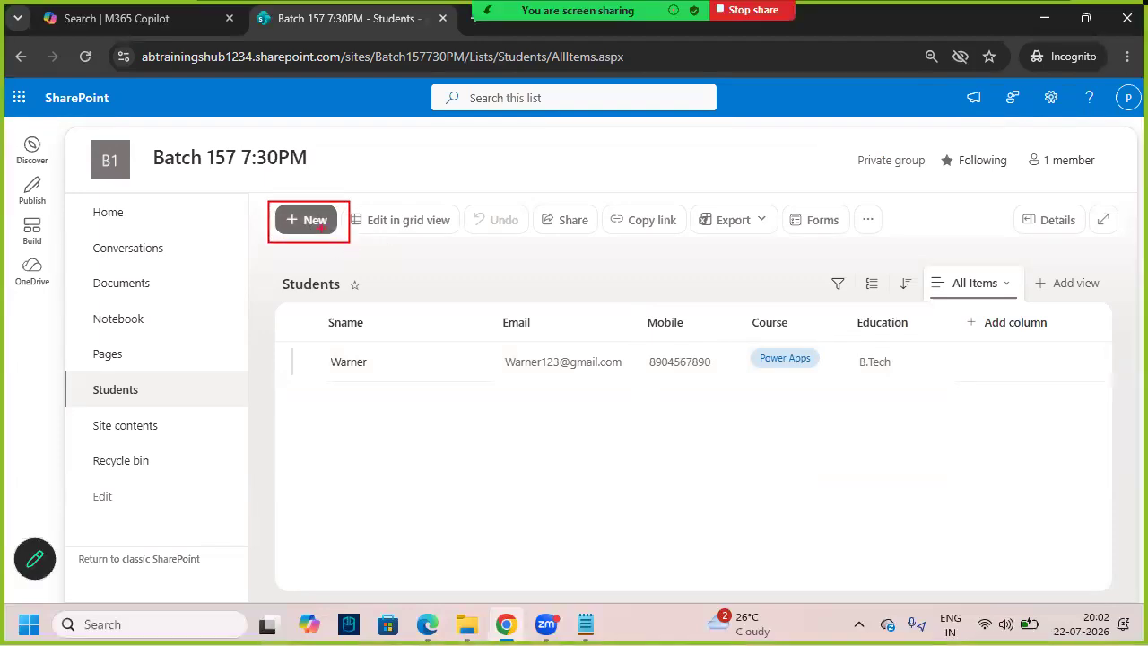
pyautogui.press('Escape')
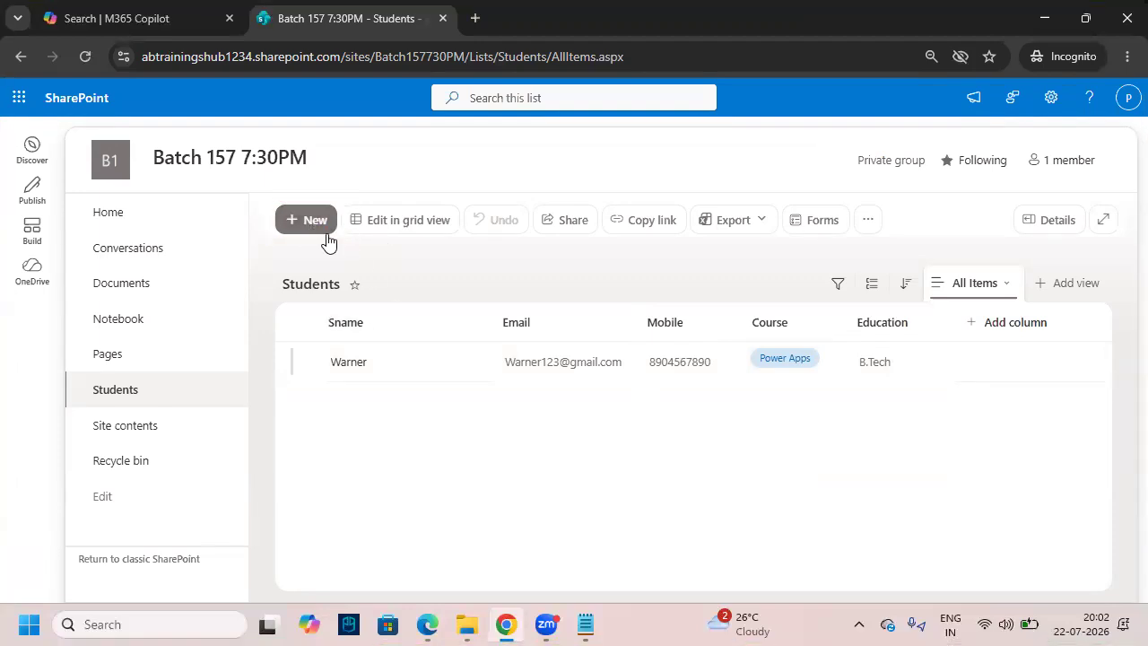
pyautogui.moveTo(273, 203); pyautogui.dragTo(331, 234)
pyautogui.moveTo(81, 123); pyautogui.dragTo(141, 101)
pyautogui.moveTo(273, 251); pyautogui.dragTo(319, 197)
pyautogui.press('Escape')
pyautogui.moveTo(303, 336)
pyautogui.mouseDown()
pyautogui.moveTo(710, 392)
pyautogui.moveTo(1005, 404)
pyautogui.mouseUp()
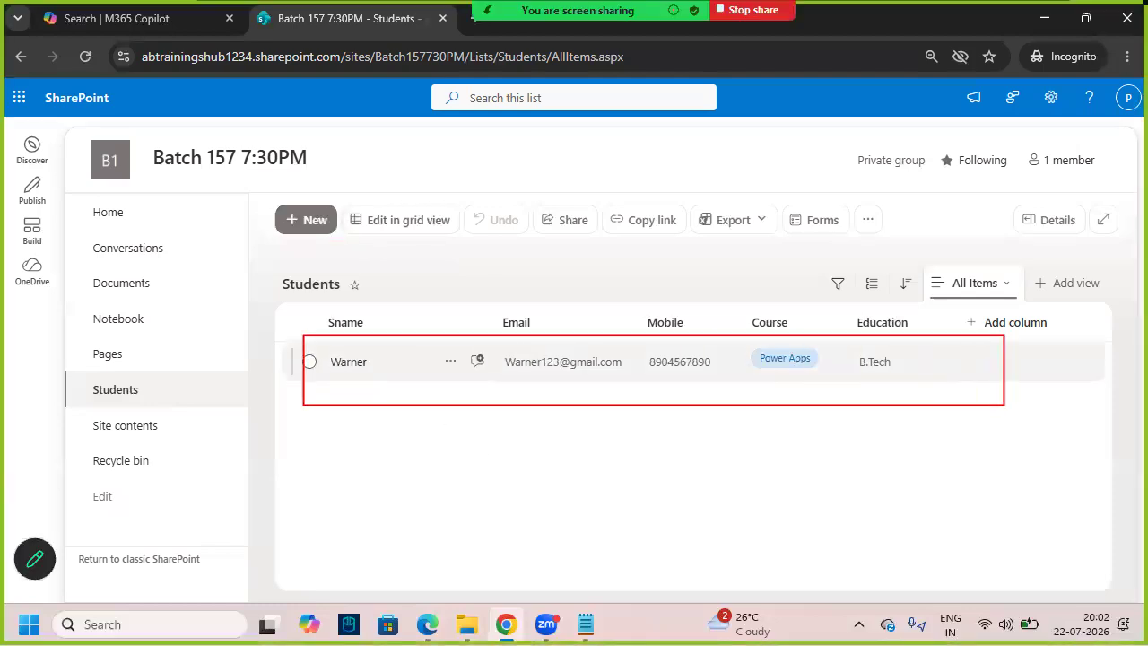
pyautogui.moveTo(51, 119); pyautogui.dragTo(142, 90)
pyautogui.moveTo(53, 89); pyautogui.dragTo(135, 130)
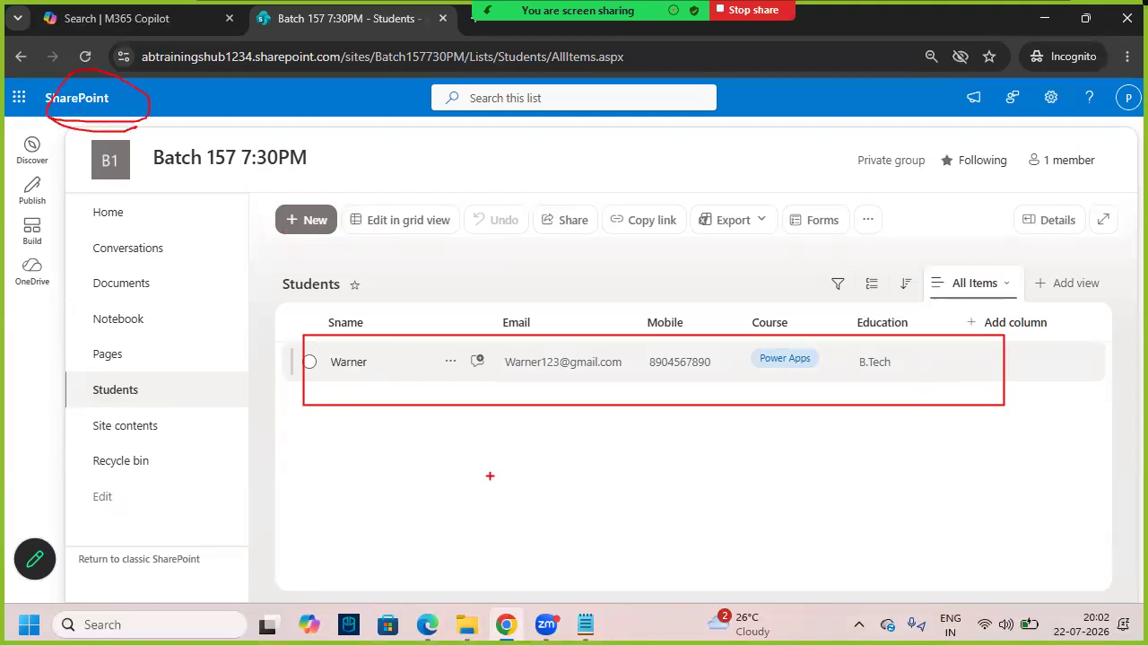
pyautogui.press('e')
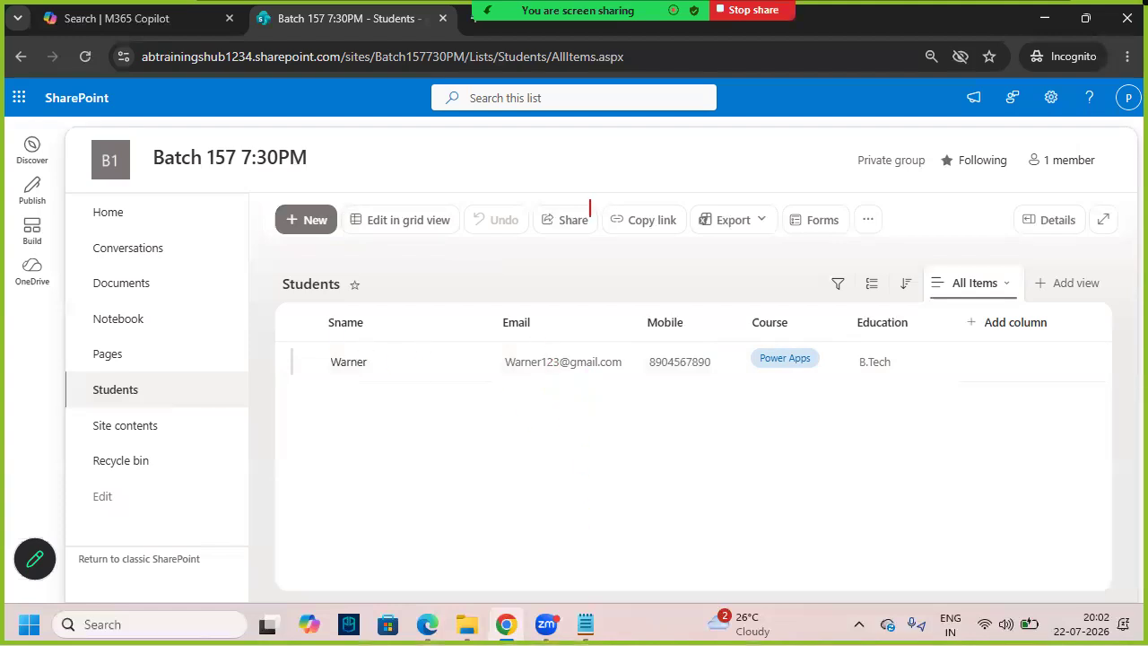
# - Label 'Power Apps' and 'Inquery Data' in red boxes with an arrow to the record row
pyautogui.write('Power Apps')
pyautogui.moveTo(516, 152); pyautogui.dragTo(639, 183)
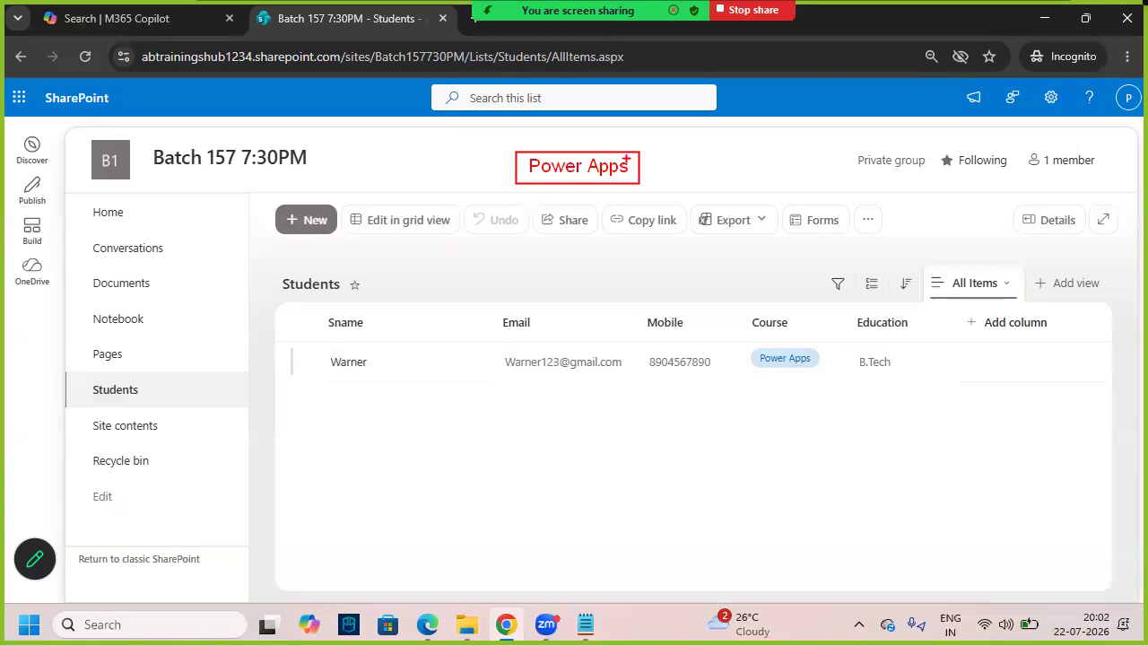
pyautogui.write('t')
pyautogui.write('Inquery Da')
pyautogui.write('ta')
pyautogui.press('Escape')
pyautogui.moveTo(687, 158); pyautogui.dragTo(806, 182)
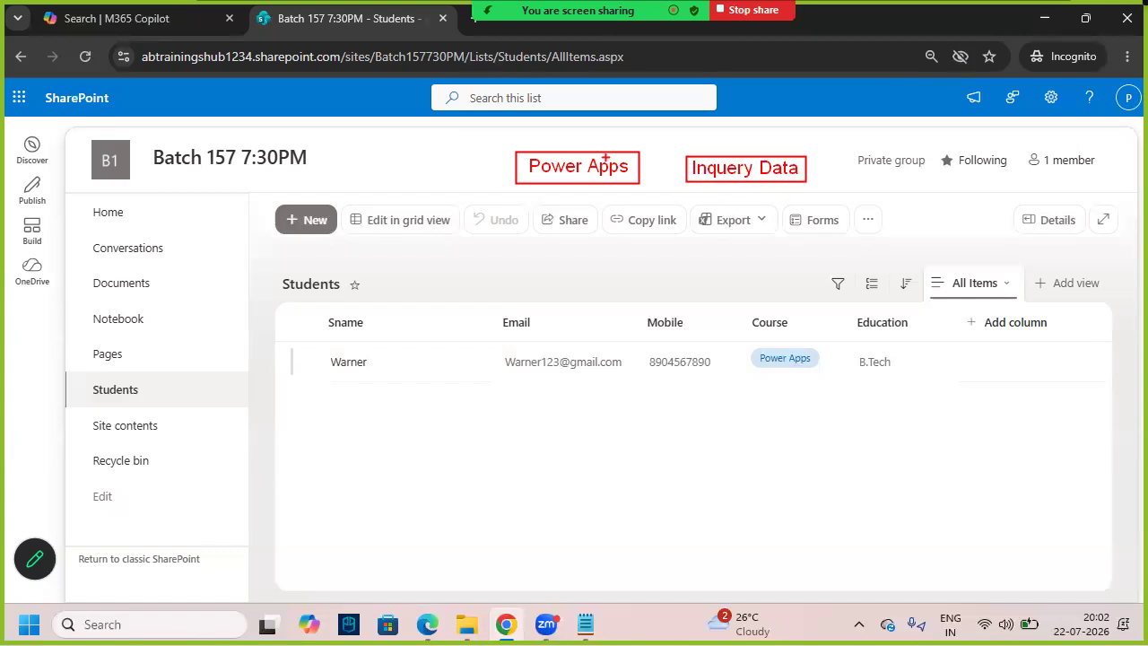
pyautogui.moveTo(569, 125); pyautogui.dragTo(584, 142)
pyautogui.moveTo(581, 186)
pyautogui.mouseDown()
pyautogui.moveTo(594, 325)
pyautogui.moveTo(585, 318)
pyautogui.mouseUp()
pyautogui.moveTo(305, 341)
pyautogui.mouseDown()
pyautogui.moveTo(538, 393)
pyautogui.moveTo(908, 390)
pyautogui.moveTo(957, 378)
pyautogui.mouseUp()
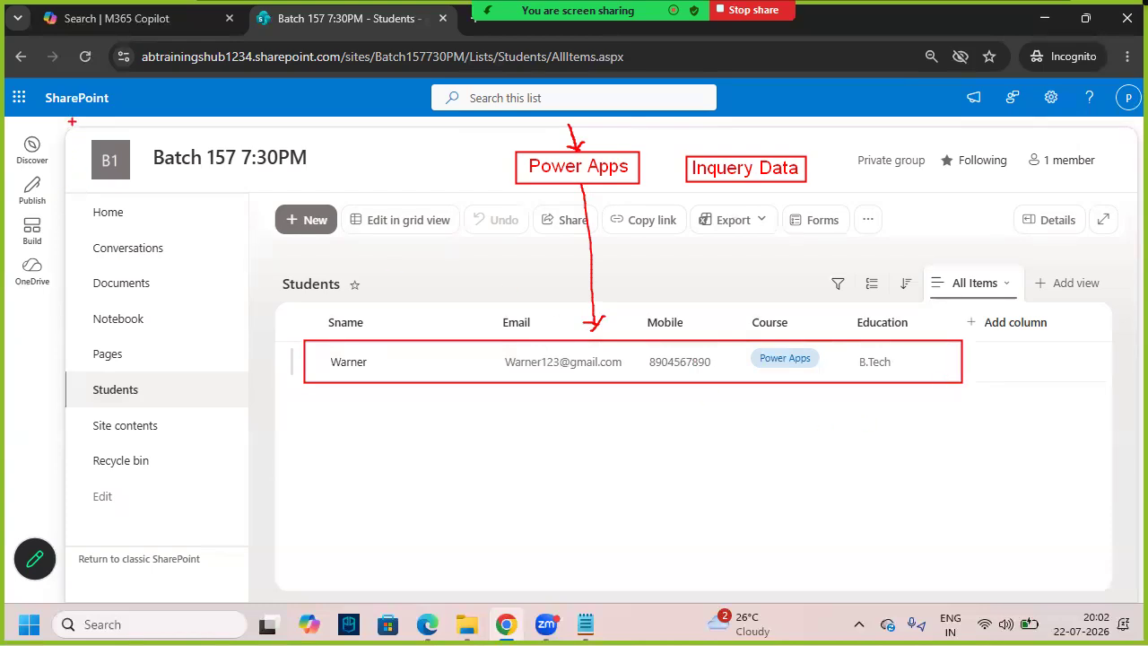
pyautogui.press('Escape')
# - Box the site title Batch 157 7:30PM, Students heading and record row, then return to Notepad
pyautogui.hotkey('ctrl', '2')
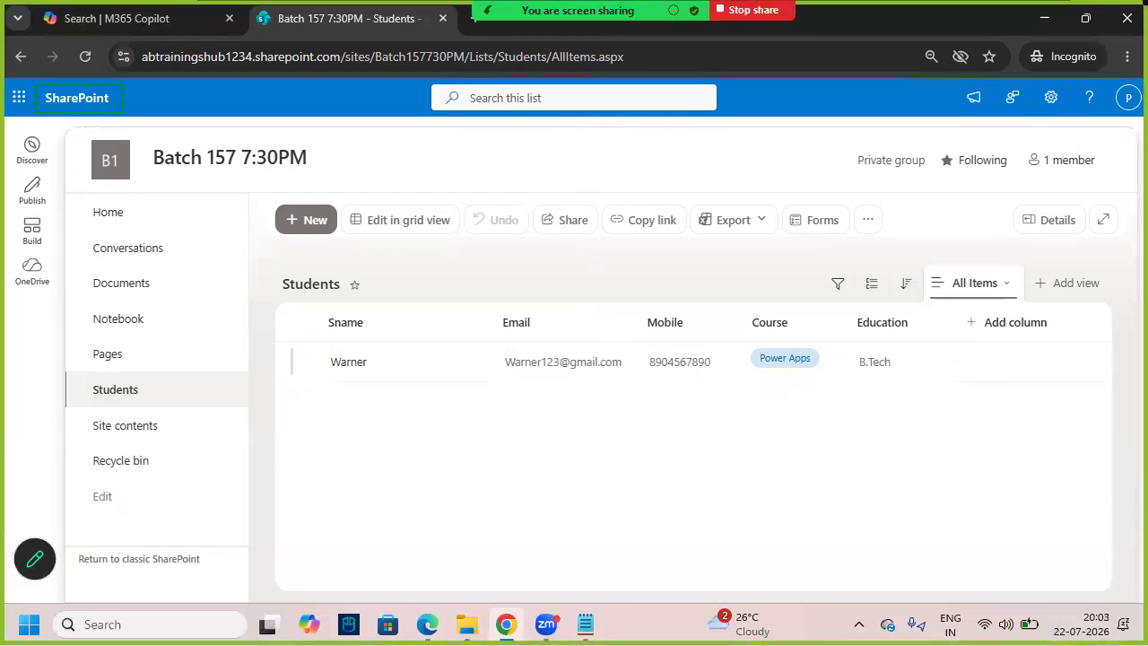
pyautogui.moveTo(140, 139); pyautogui.dragTo(307, 177)
pyautogui.moveTo(277, 273); pyautogui.dragTo(355, 294)
pyautogui.moveTo(319, 340); pyautogui.dragTo(1000, 385)
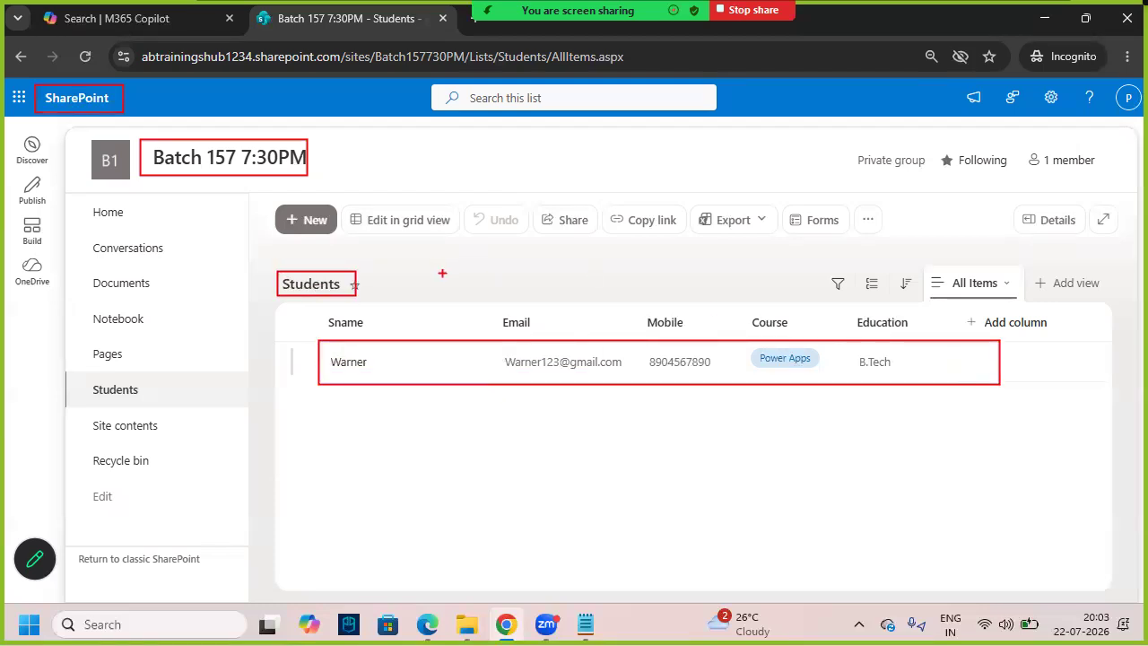
pyautogui.press('Escape')
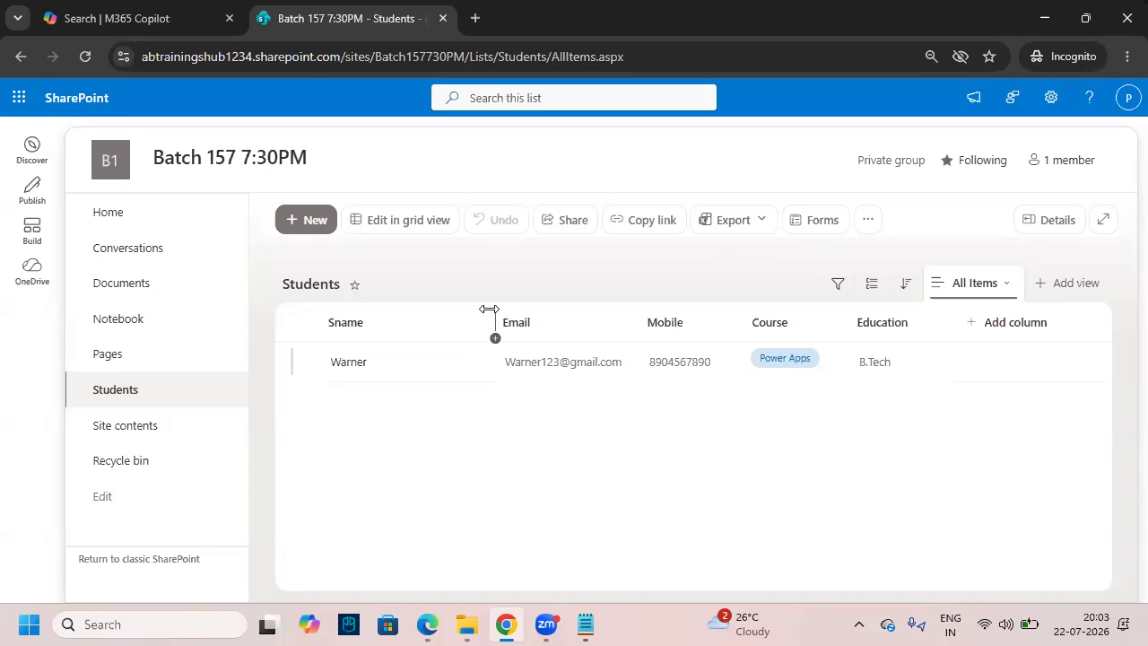
pyautogui.click(586, 625)
# - Select the words 'Power Apps' in the Introduction line to reuse as a heading
pyautogui.scroll(9, 260, 393)
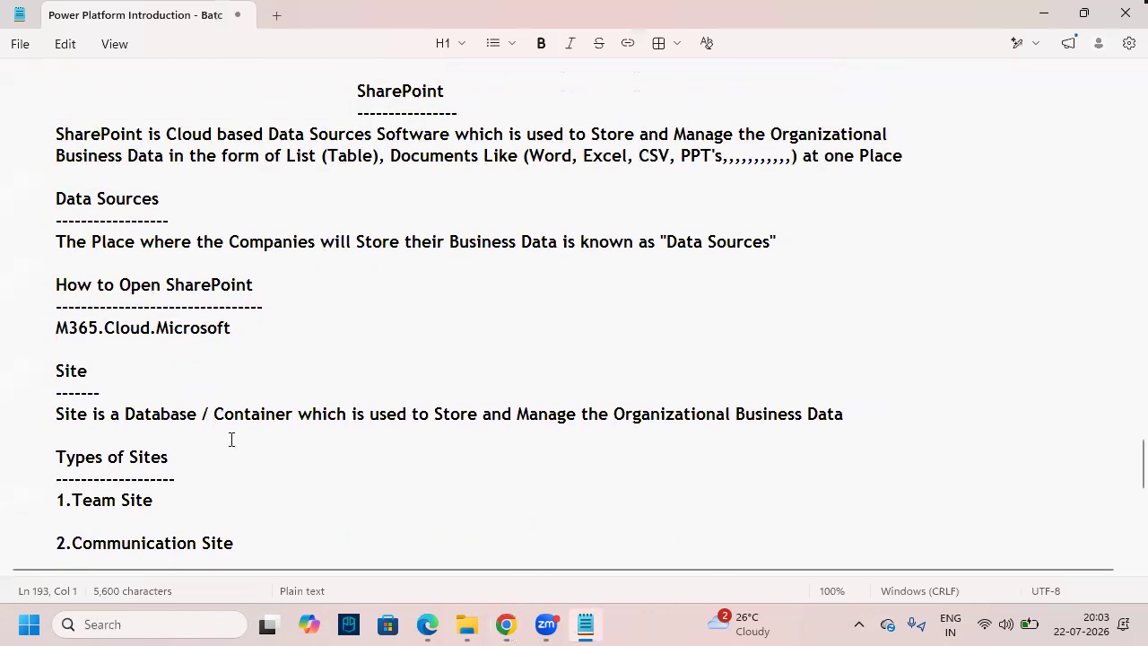
pyautogui.moveTo(278, 221); pyautogui.dragTo(183, 222)
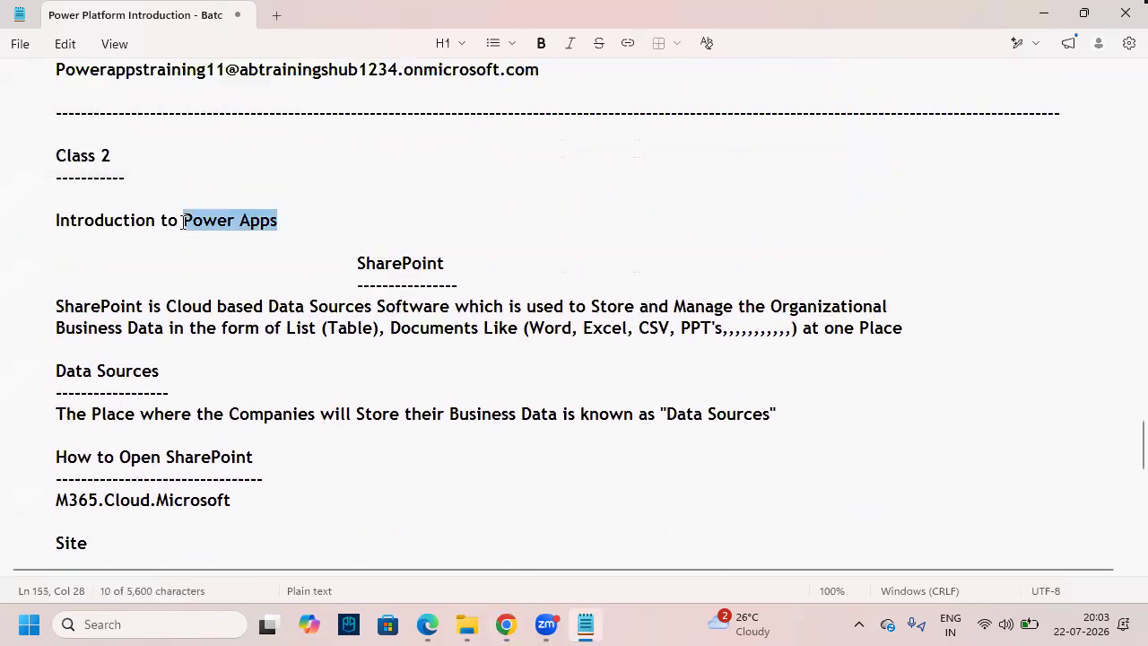
pyautogui.click(250, 248)
pyautogui.click(266, 300)
pyautogui.click(195, 218)
pyautogui.click(254, 328)
pyautogui.moveTo(278, 221); pyautogui.dragTo(182, 224)
pyautogui.click(218, 221)
pyautogui.click(245, 280)
pyautogui.moveTo(278, 222); pyautogui.dragTo(182, 222)
pyautogui.hotkey('ctrl', 'c')
# - Add an indented 'Power Apps' heading below the Students columns, underlined with '-----------------'
pyautogui.scroll(-9, 303, 371)
pyautogui.click(223, 353)
pyautogui.press('BackSpace')
pyautogui.press('Return')
pyautogui.press('Return')
pyautogui.press('Tab')
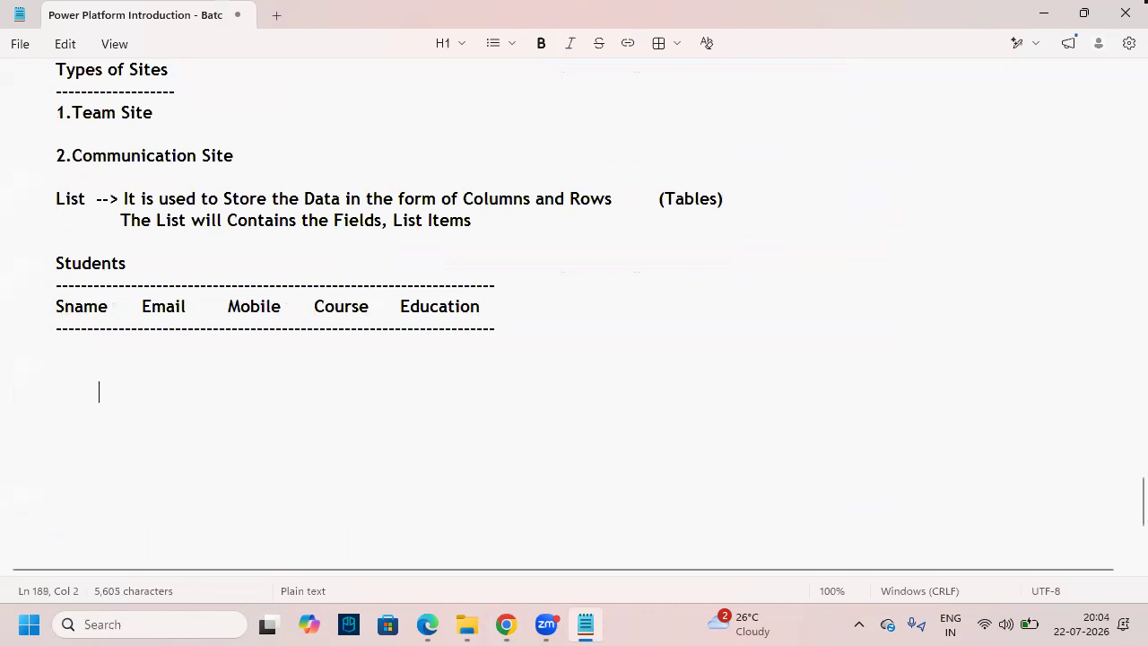
pyautogui.press('Tab')
pyautogui.press('Tab')
pyautogui.hotkey('ctrl', 'v')
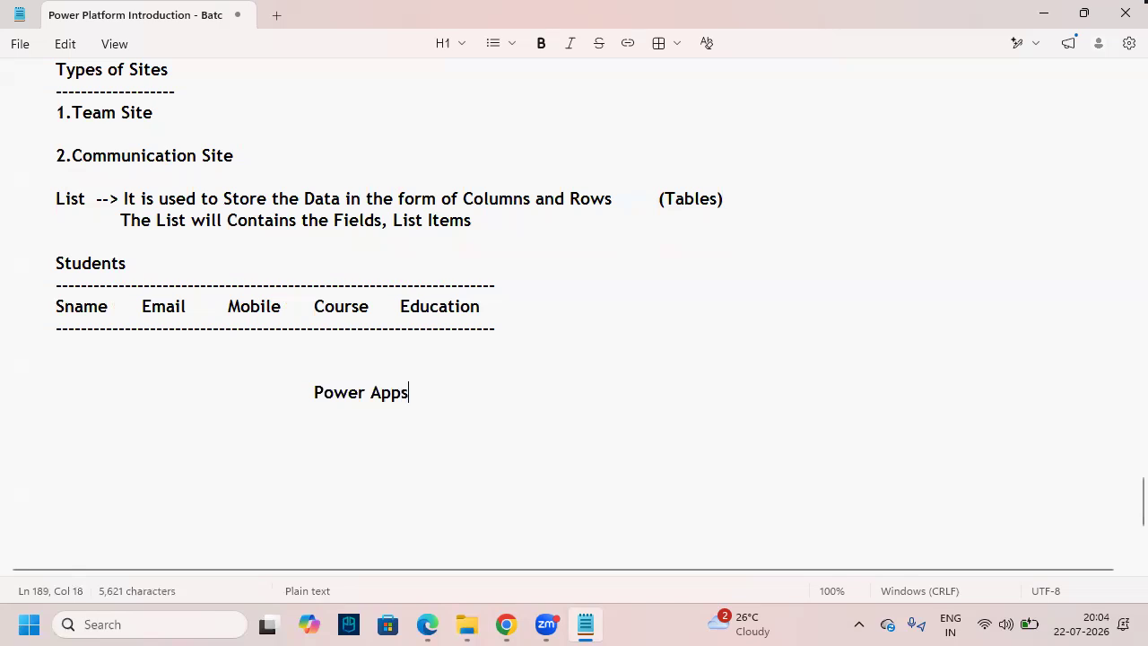
pyautogui.press('Return')
pyautogui.press('Tab')
pyautogui.press('Tab')
pyautogui.press('Tab')
pyautogui.press('Tab')
pyautogui.press('Tab')
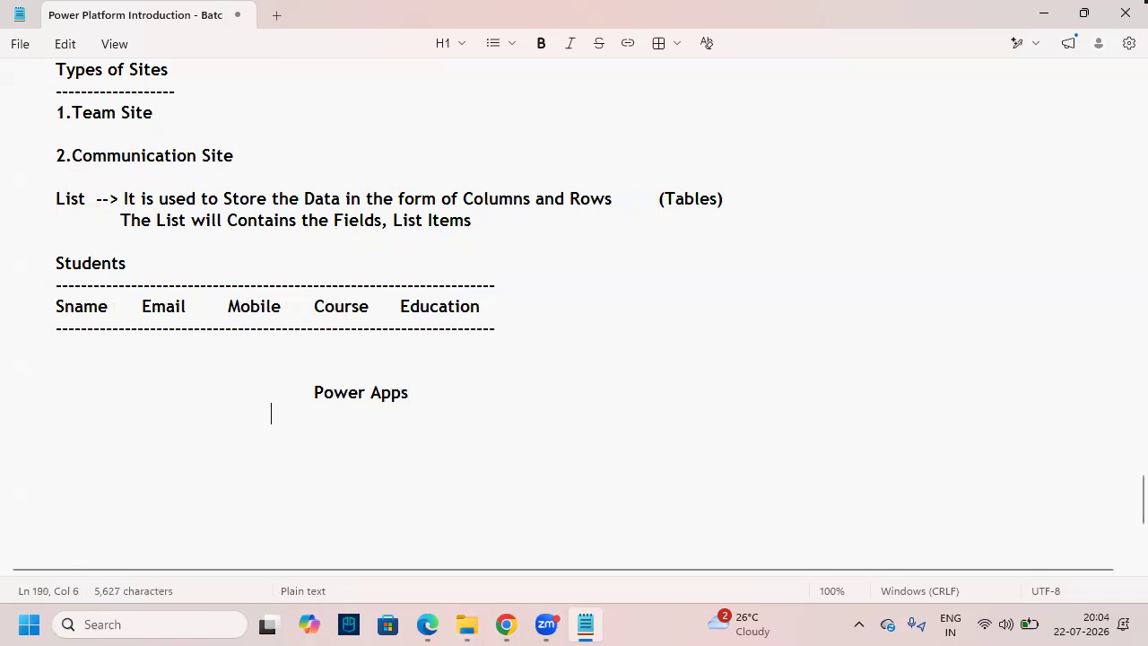
pyautogui.press('BackSpace')
pyautogui.press('BackSpace')
pyautogui.press('Tab')
pyautogui.press('BackSpace')
pyautogui.press('BackSpace')
pyautogui.press('BackSpace')
pyautogui.press('Tab')
pyautogui.press('Tab')
pyautogui.press('Tab')
pyautogui.write('-----------------')
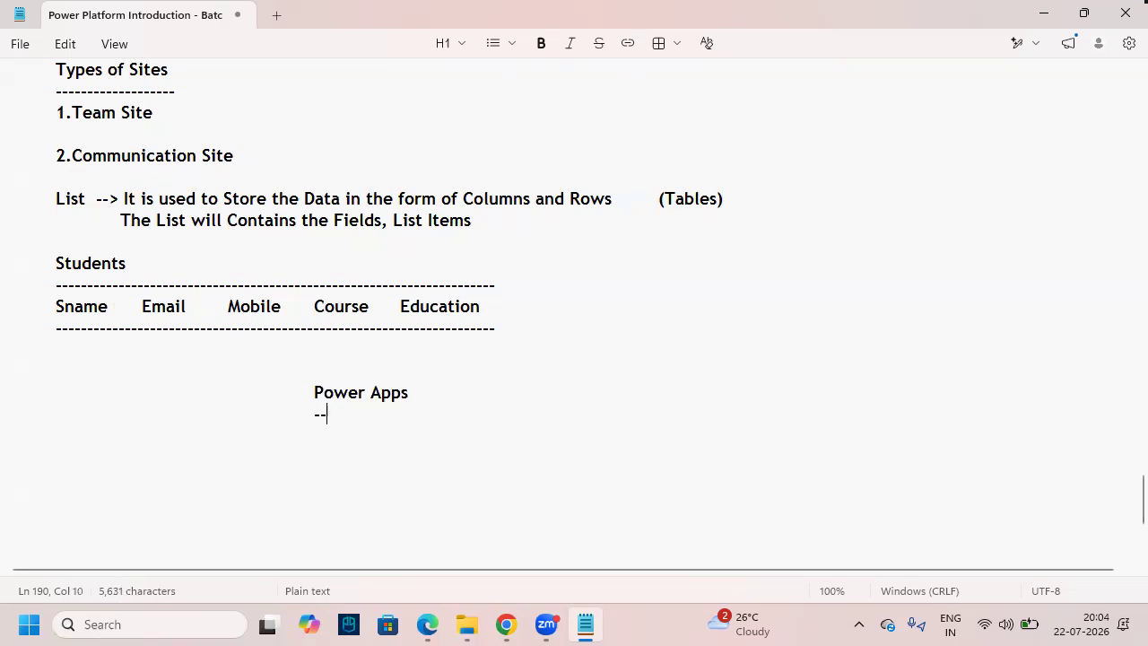
pyautogui.press('Return')
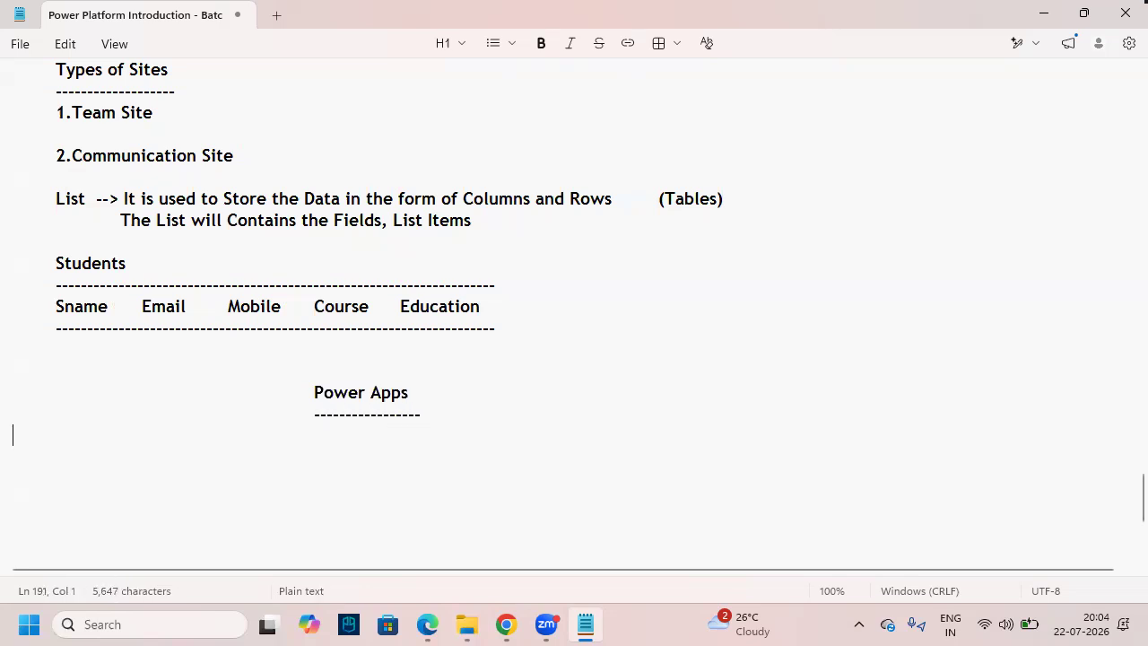
# - Select '1.Power Apps' in the software list near the top of the notes
pyautogui.scroll(3, 262, 280)
pyautogui.scroll(20, 262, 280)
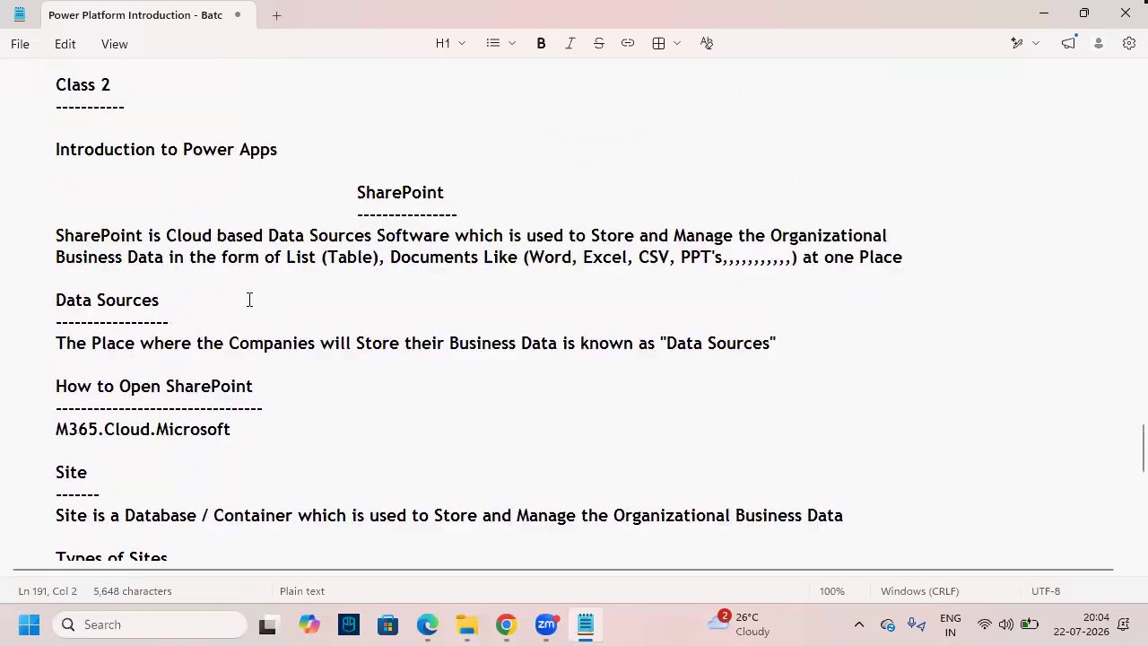
pyautogui.scroll(13, 255, 310)
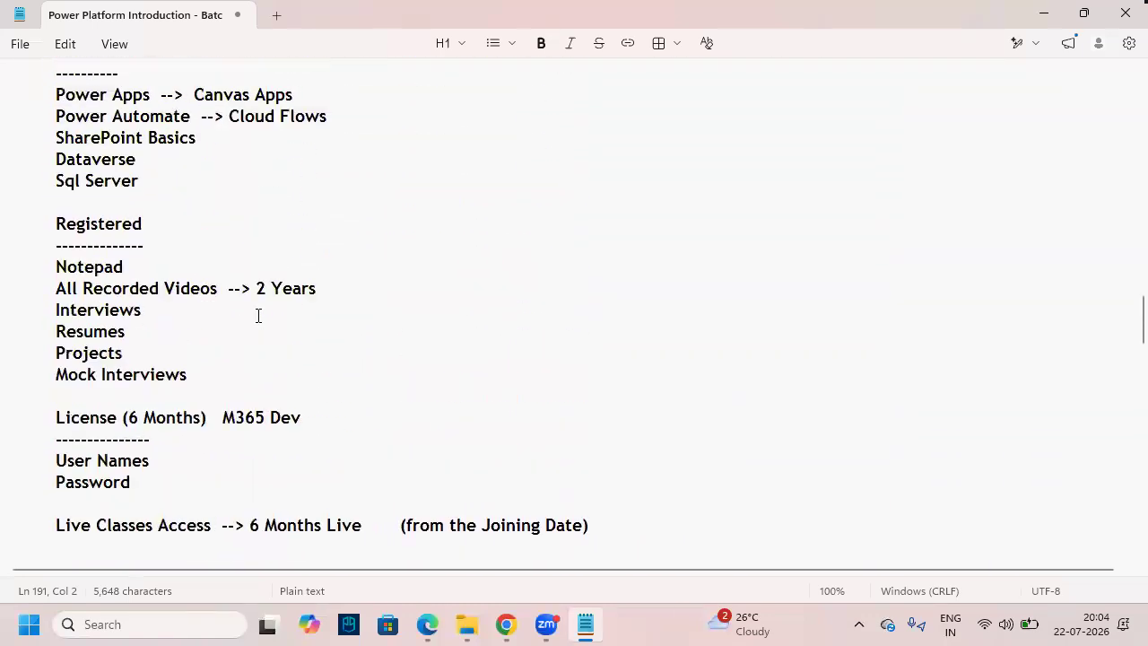
pyautogui.scroll(5, 257, 317)
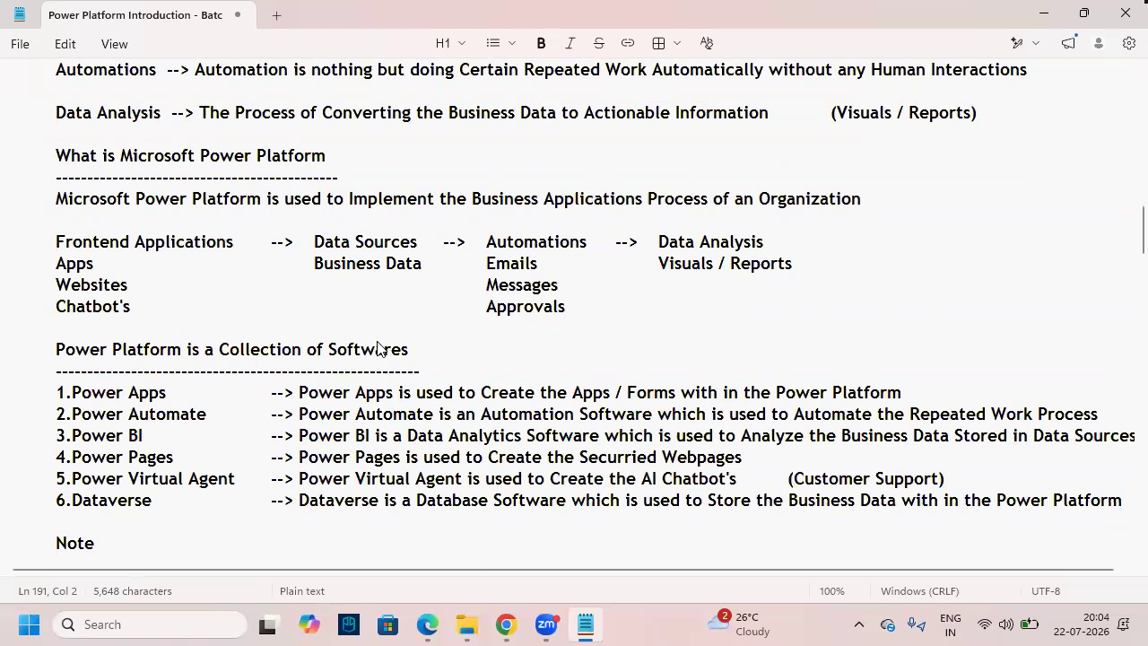
pyautogui.moveTo(57, 396); pyautogui.dragTo(169, 395)
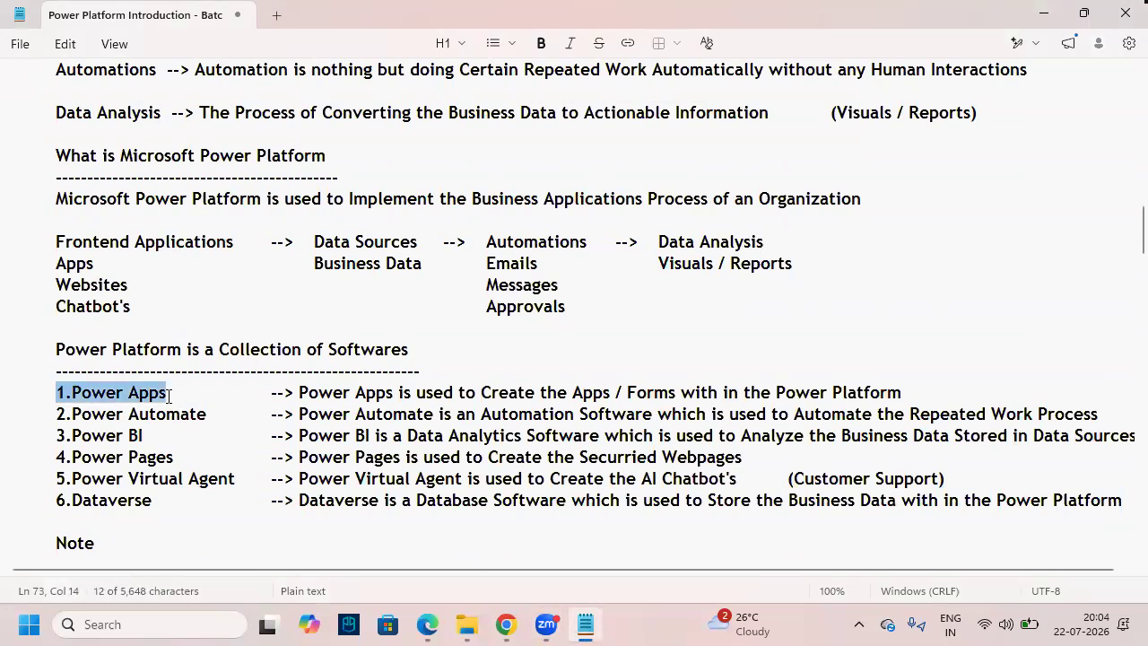
# - Select and copy the Power Apps definition sentence from the software list
pyautogui.click(334, 392)
pyautogui.click(349, 456)
pyautogui.moveTo(300, 394); pyautogui.dragTo(906, 395)
pyautogui.hotkey('ctrl', 'c')
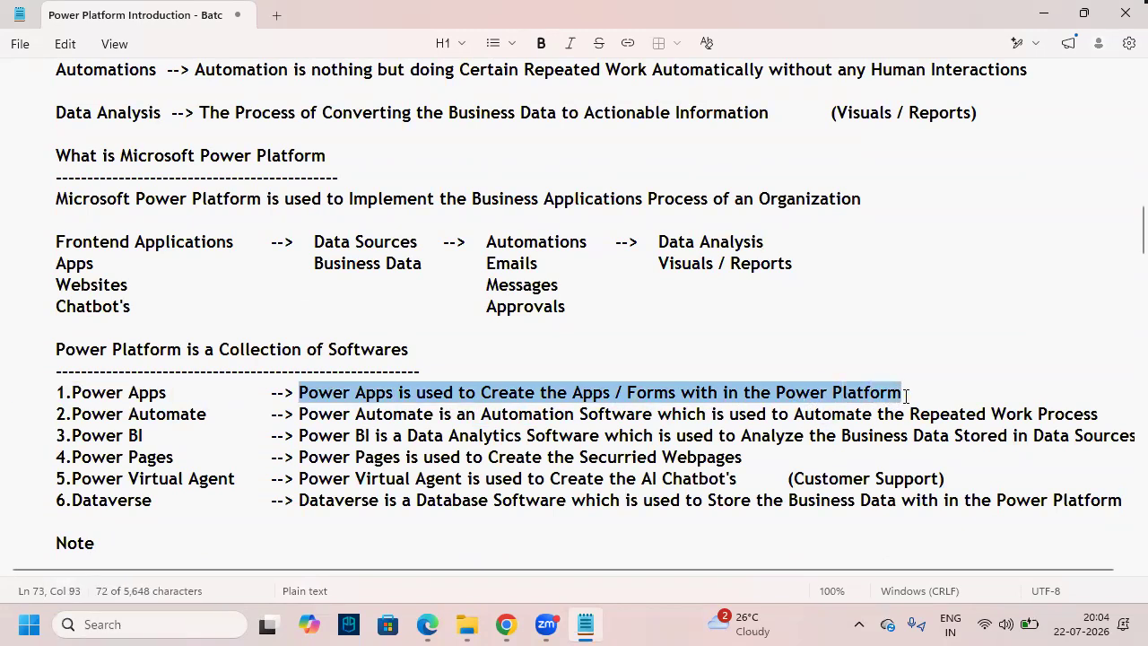
pyautogui.hotkey('ctrl', 'a')
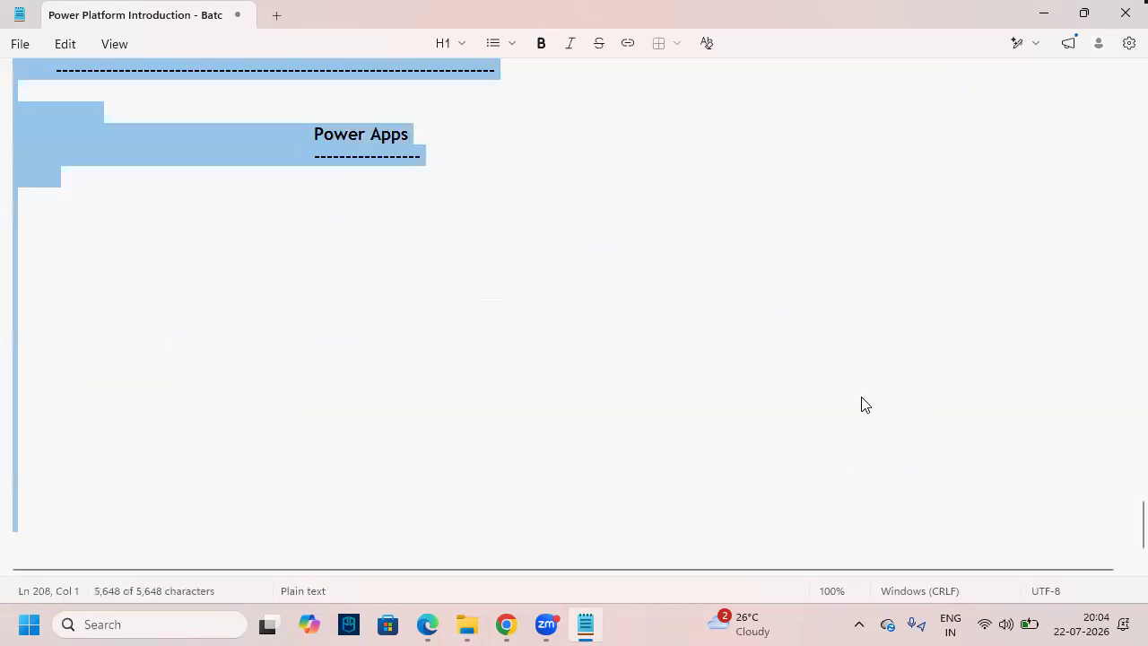
pyautogui.press('Right')
# - Paste the Power Apps definition on the line beneath the Power Apps heading
pyautogui.scroll(1, 269, 323)
pyautogui.click(146, 249)
pyautogui.press('Tab')
pyautogui.press('Left')
pyautogui.press('Left')
pyautogui.press('Right')
pyautogui.press('Right')
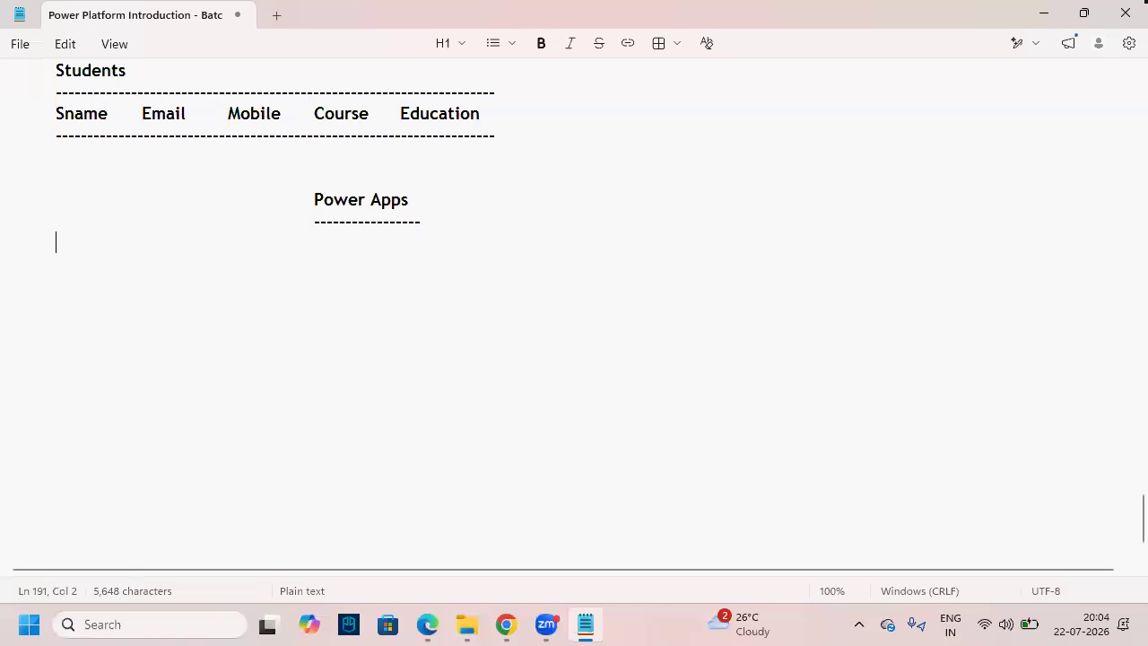
pyautogui.hotkey('ctrl', 'v')
# - Highlight 'Apps / Forms' and 'Power Platform' in the pasted definition for emphasis
pyautogui.scroll(1, 350, 359)
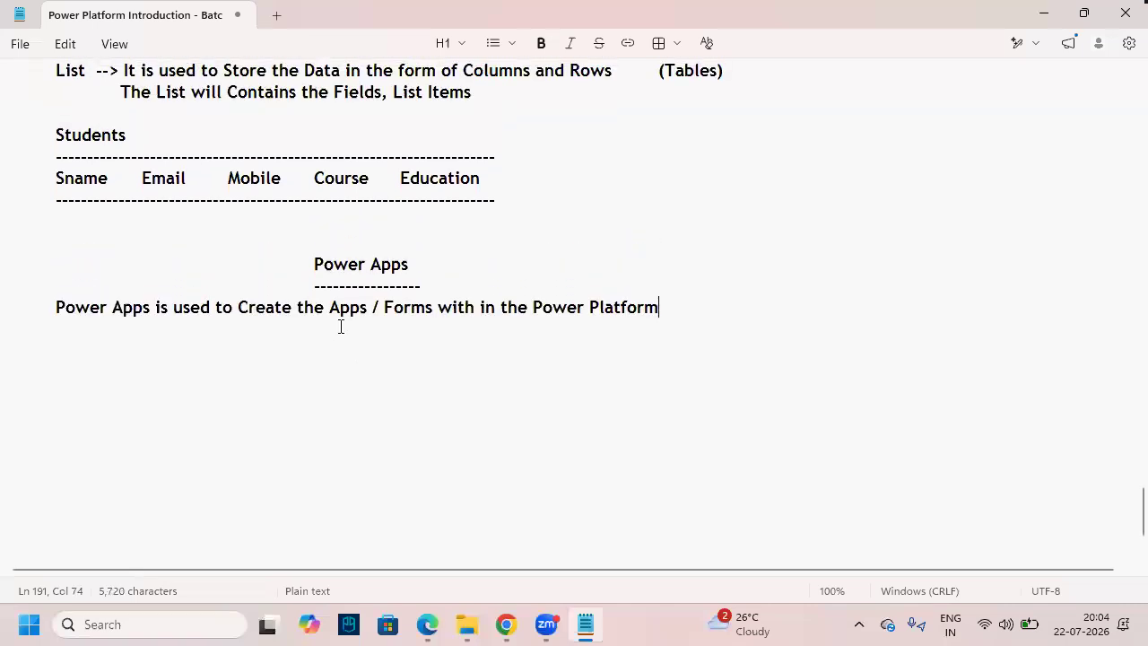
pyautogui.moveTo(330, 311); pyautogui.dragTo(436, 312)
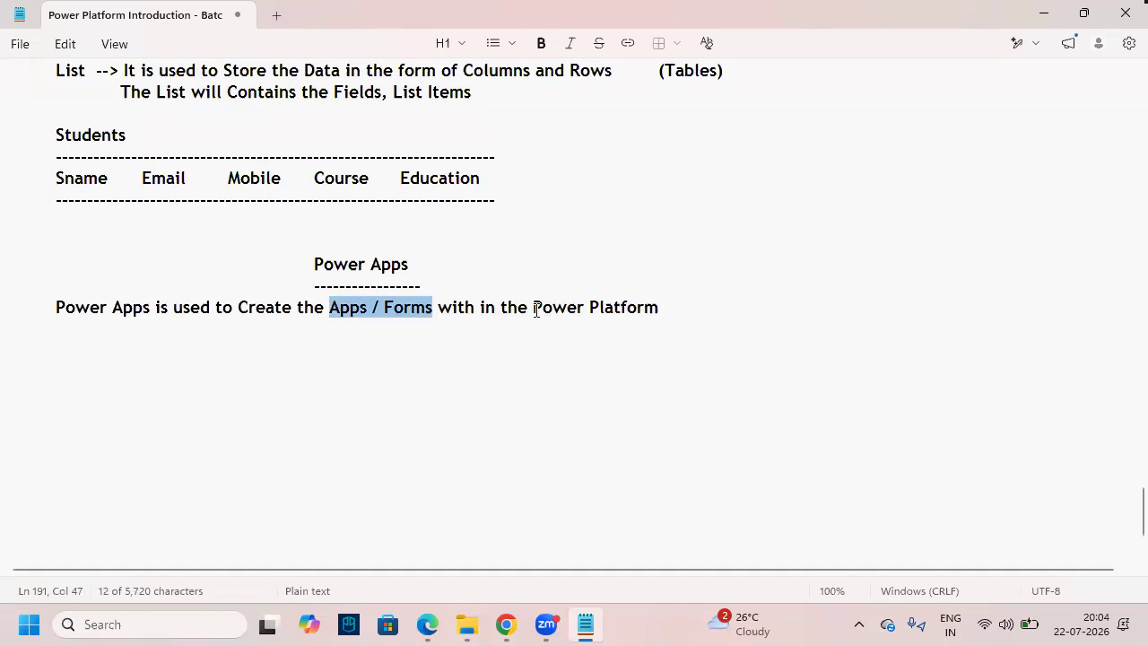
pyautogui.moveTo(535, 311); pyautogui.dragTo(668, 311)
pyautogui.click(673, 311)
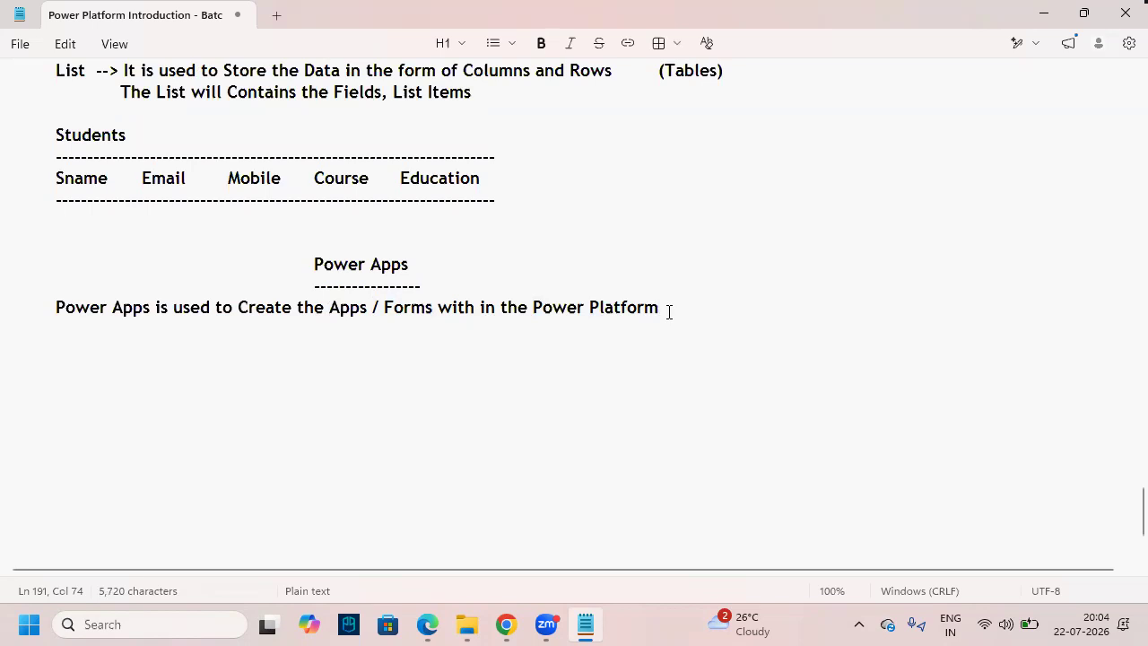
pyautogui.moveTo(329, 312); pyautogui.dragTo(433, 316)
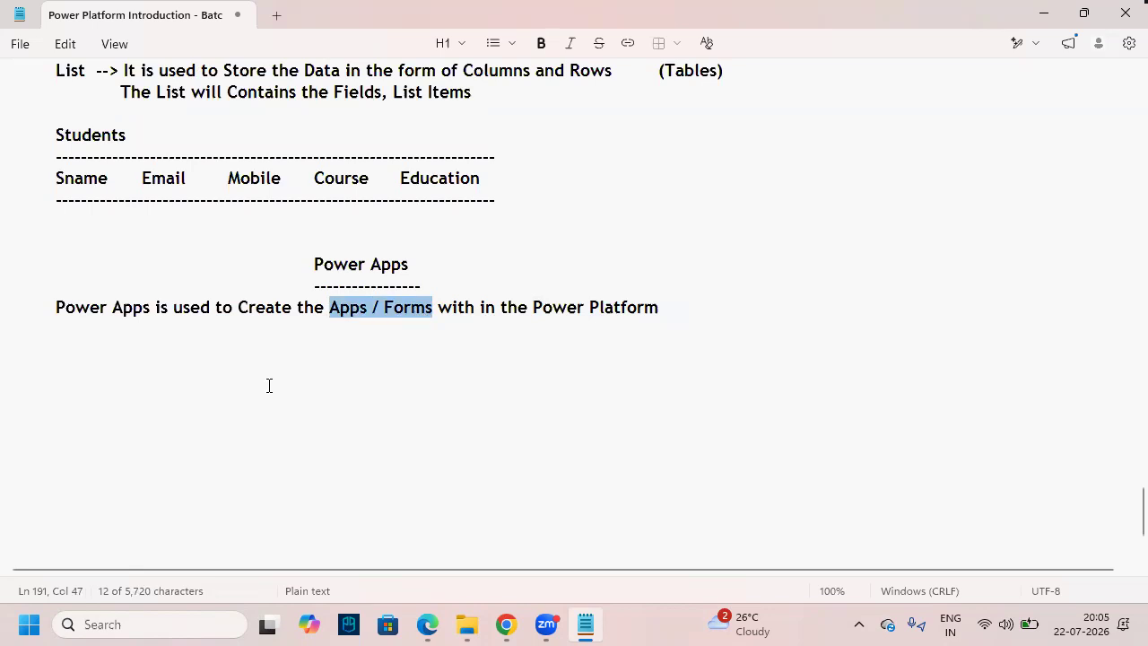
pyautogui.click(205, 343)
pyautogui.click(225, 421)
pyautogui.click(165, 360)
pyautogui.click(197, 419)
pyautogui.click(169, 376)
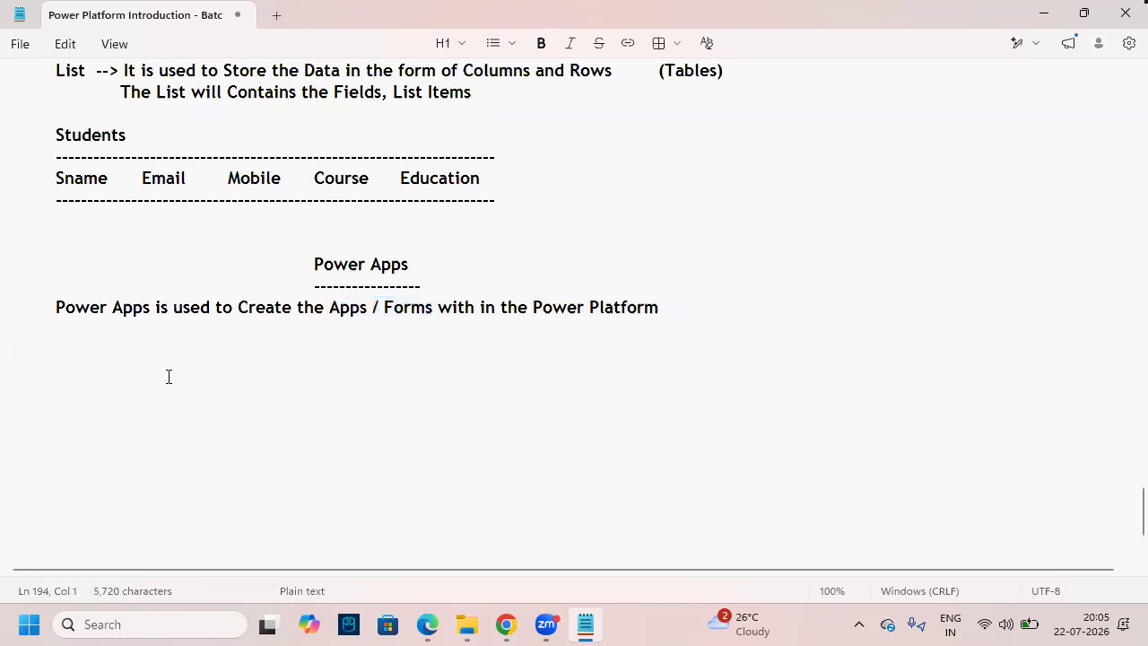
# - Start a second definition: 'Power Apps is used to Create the Apps / Forms to Collect the Data from the Customers,'
pyautogui.click(84, 359)
pyautogui.click(121, 481)
pyautogui.click(68, 325)
pyautogui.press('Return')
pyautogui.write('Power Apps is used to Create the Apps / Forms wi')
pyautogui.press('BackSpace')
pyautogui.press('BackSpace')
pyautogui.write('which is used to Collect')
pyautogui.press('BackSpace')
pyautogui.press('BackSpace')
pyautogui.press('BackSpace')
pyautogui.press('BackSpace')
pyautogui.press('BackSpace')
pyautogui.press('BackSpace')
pyautogui.press('BackSpace')
pyautogui.press('BackSpace')
pyautogui.press('BackSpace')
pyautogui.press('BackSpace')
pyautogui.press('BackSpace')
pyautogui.write('to')
pyautogui.press('BackSpace')
pyautogui.press('BackSpace')
pyautogui.press('BackSpace')
pyautogui.press('BackSpace')
pyautogui.write('to Collect the Data from the Customers,')
pyautogui.press('Return')
pyautogui.press('BackSpace')
pyautogui.press('BackSpace')
pyautogui.write(',')
# - Continue with 'Submits the Data to the Data Sources, Display the Data in Power Apps which Stored in the Data Sources'
pyautogui.press('Return')
pyautogui.write('Sub')
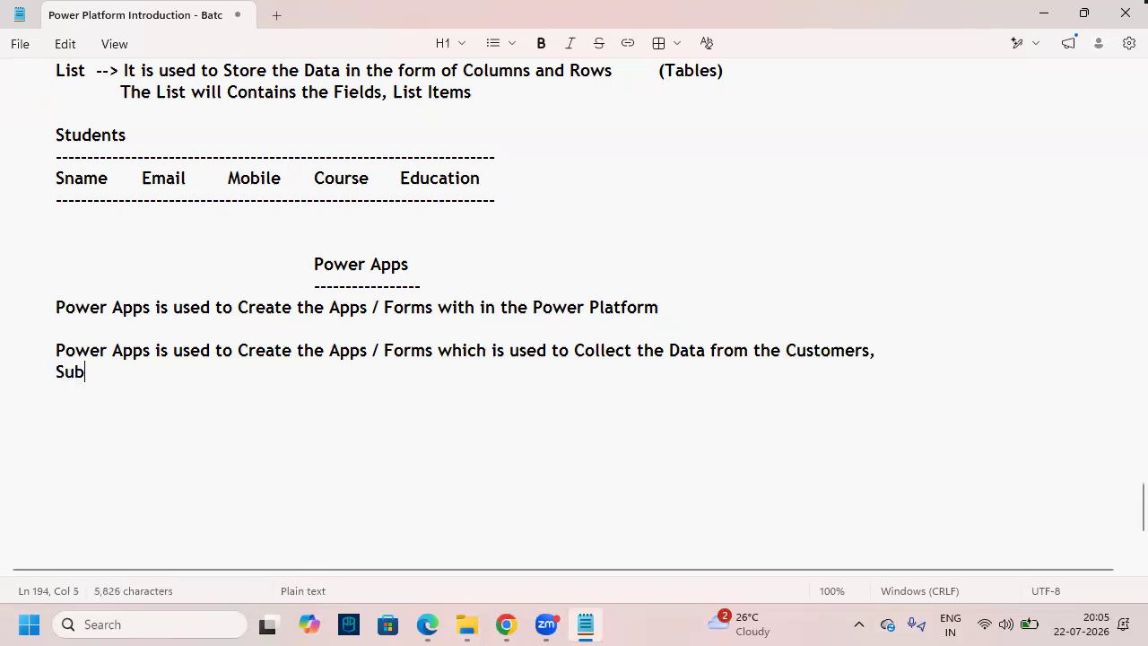
pyautogui.write('mits the ')
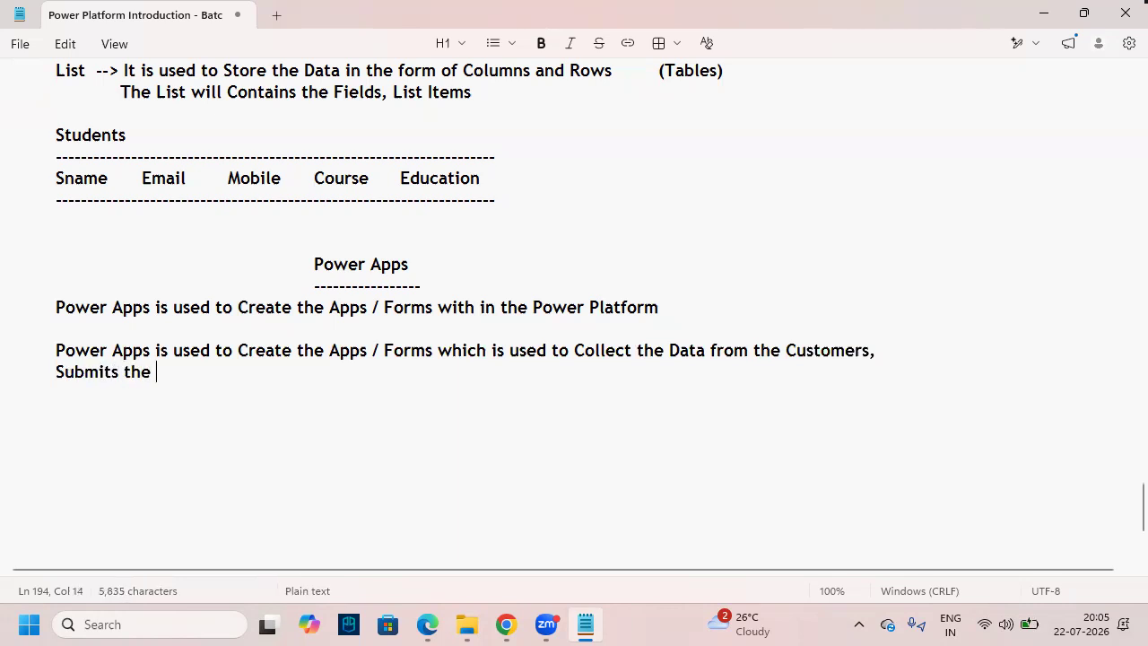
pyautogui.write('Data to ')
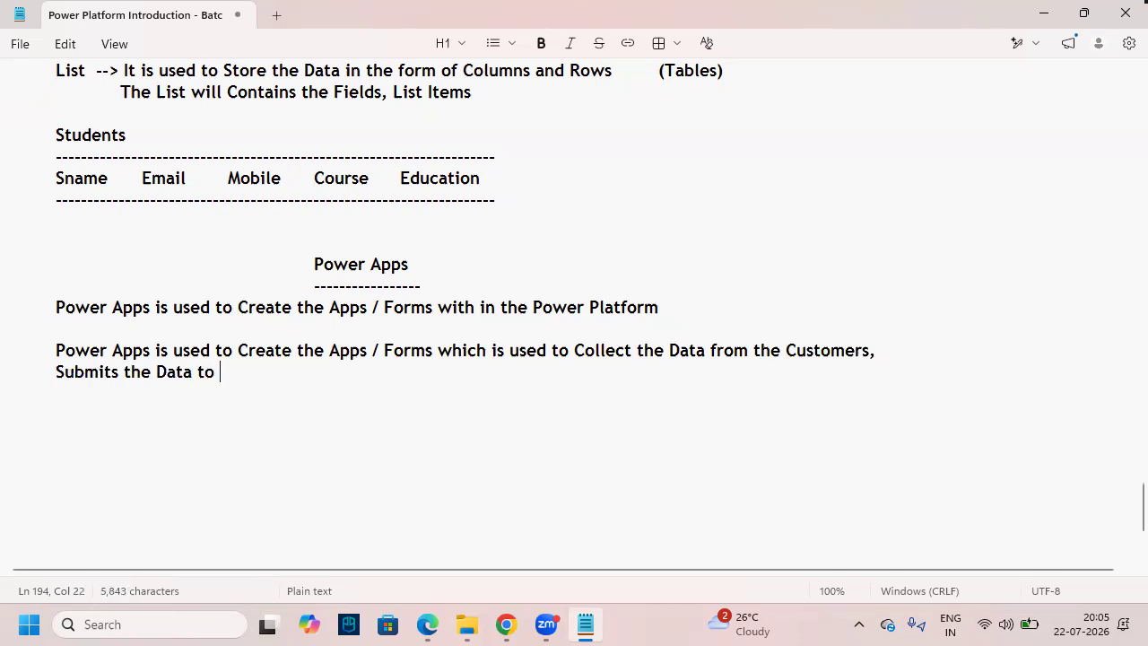
pyautogui.write('the Data Sources')
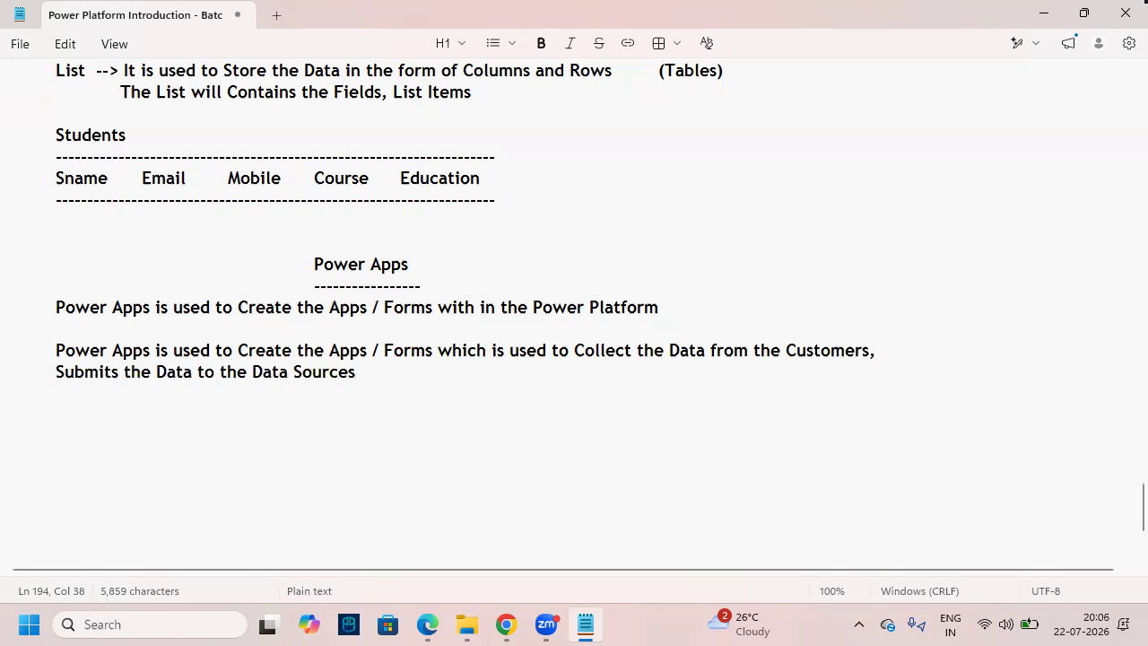
pyautogui.write(', D')
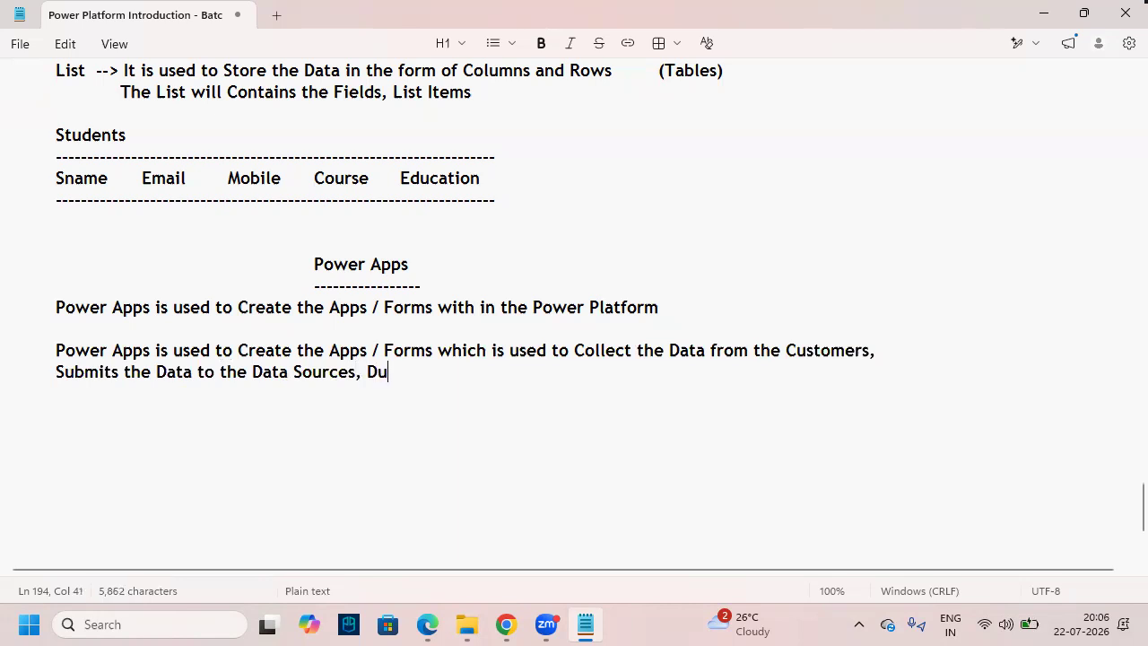
pyautogui.write('ispl')
pyautogui.press('BackSpace')
pyautogui.press('BackSpace')
pyautogui.press('BackSpace')
pyautogui.press('BackSpace')
pyautogui.press('BackSpace')
pyautogui.write('Display')
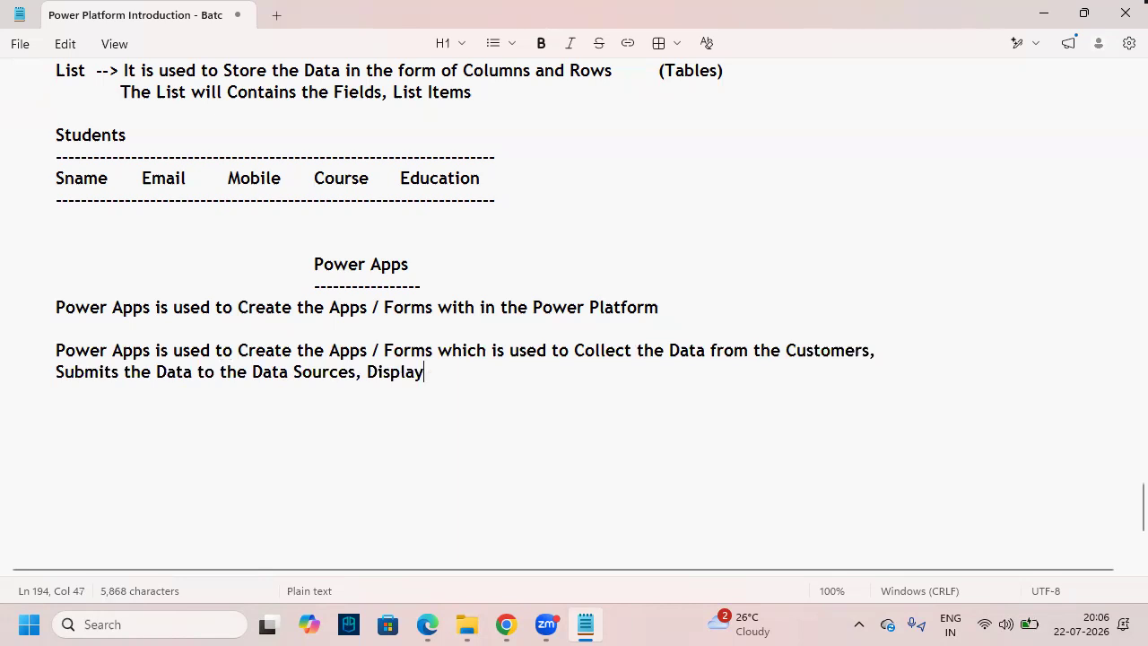
pyautogui.write('  the Data ')
pyautogui.write('in')
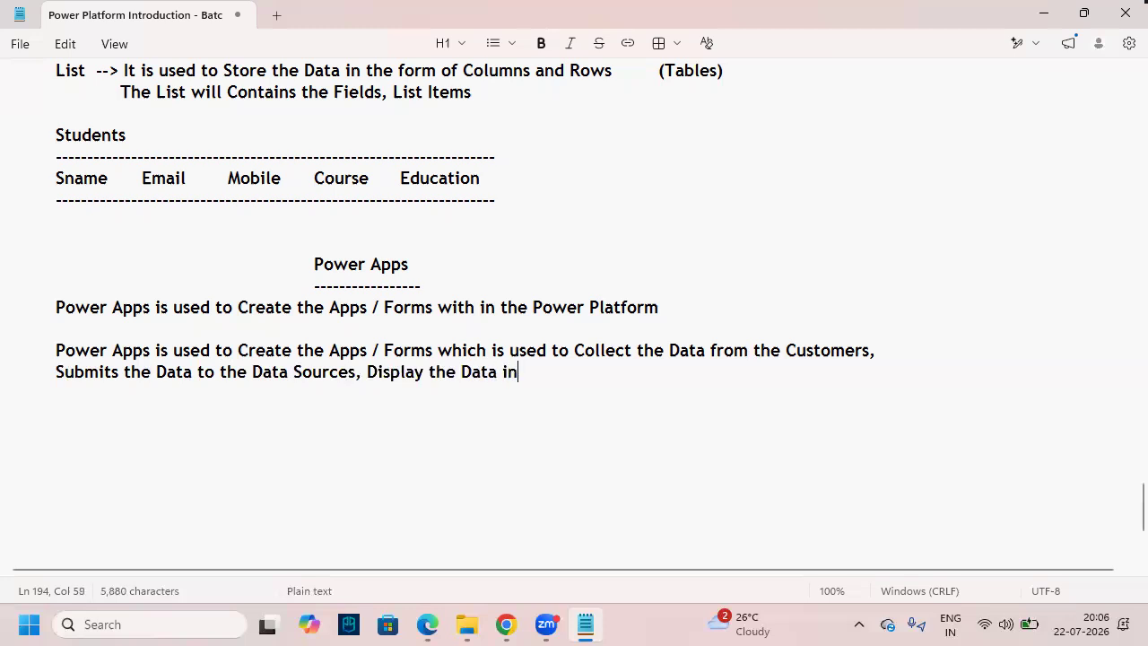
pyautogui.write(' Power Apps which')
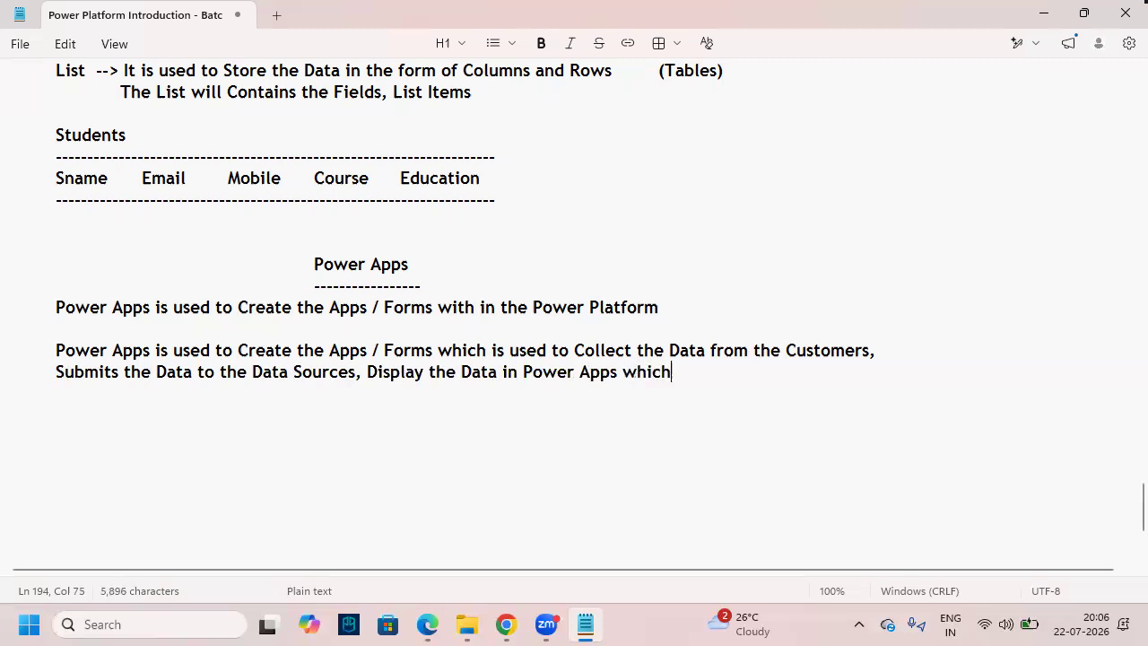
pyautogui.write(' S')
pyautogui.press('BackSpace')
pyautogui.press('BackSpace')
pyautogui.write('Stored in')
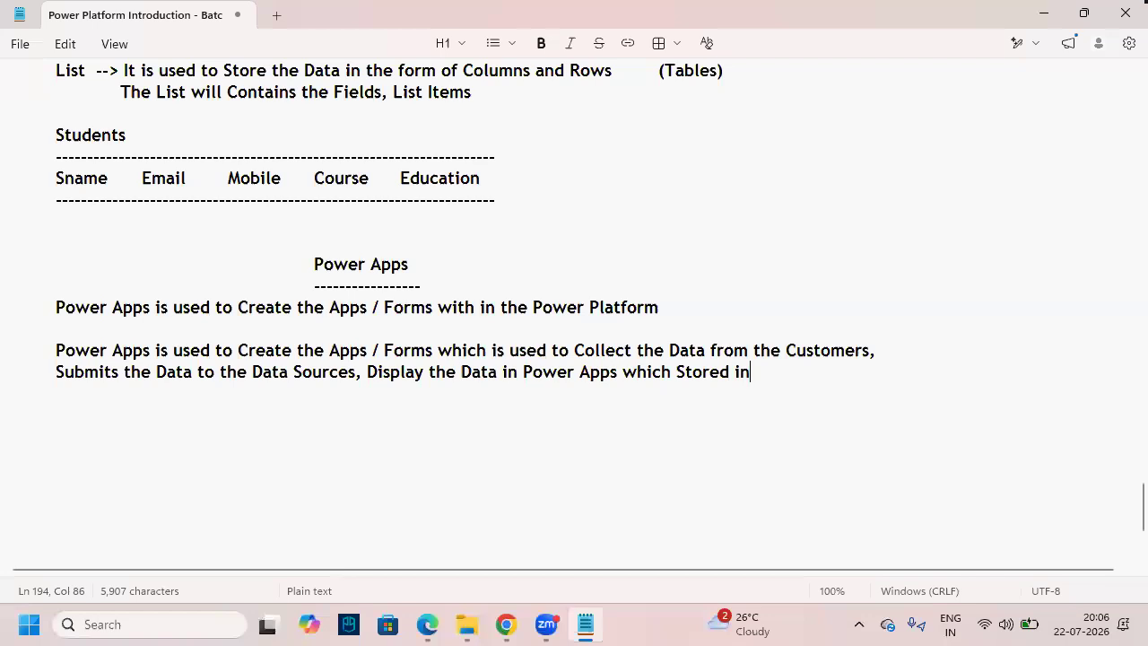
pyautogui.write(' the Data Sour')
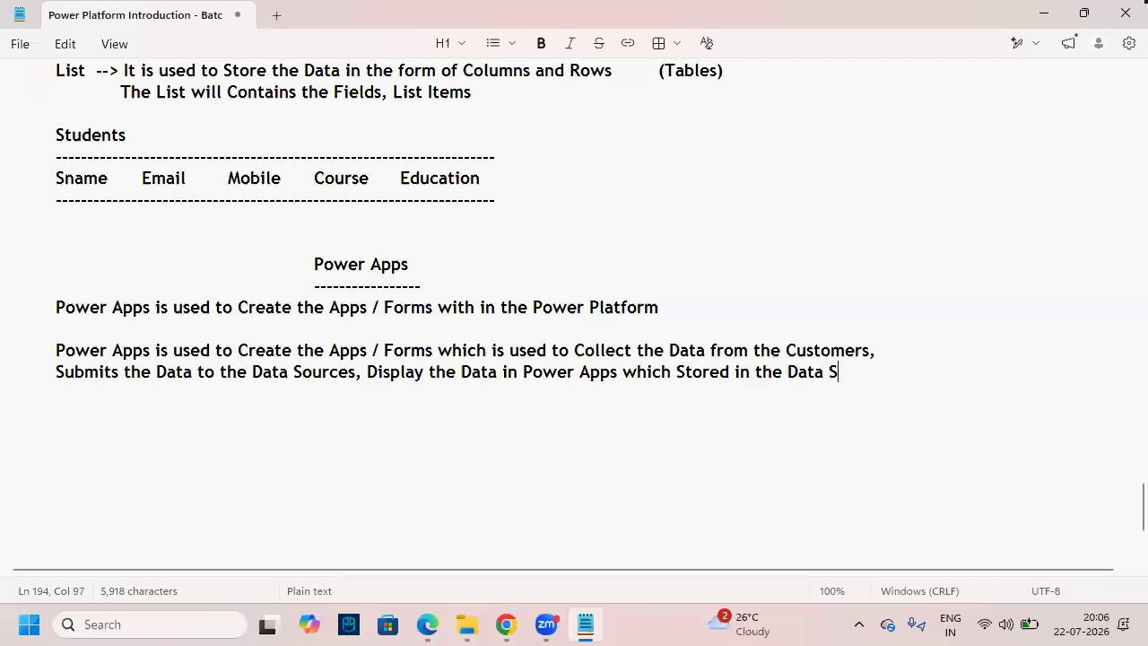
pyautogui.write('ces')
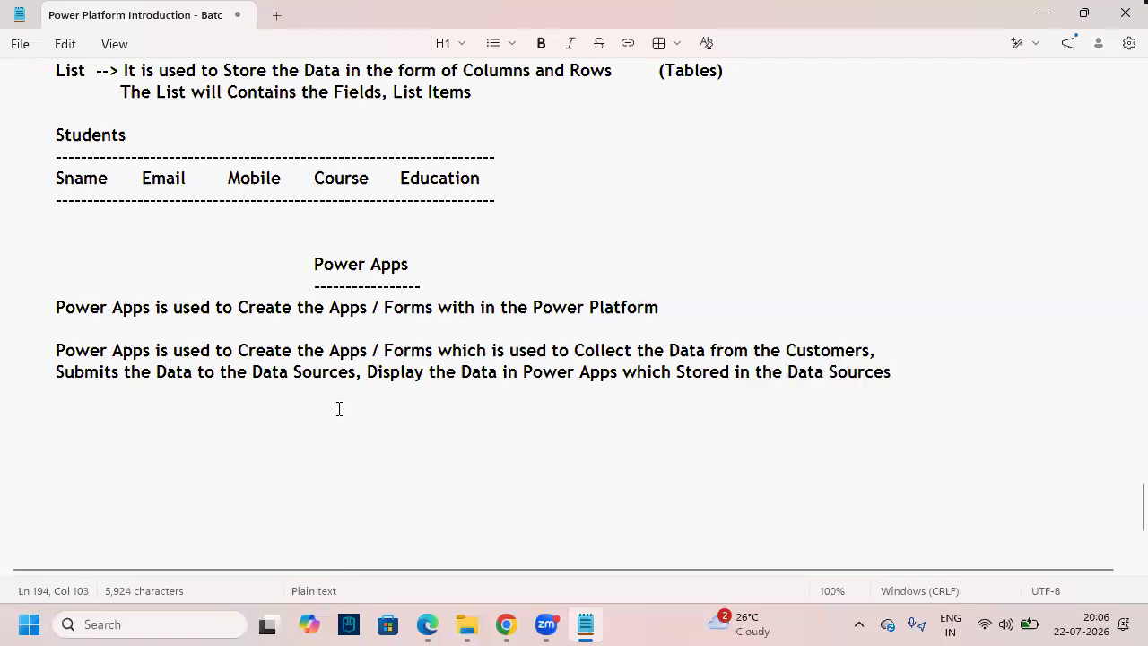
pyautogui.moveTo(378, 373); pyautogui.dragTo(456, 374)
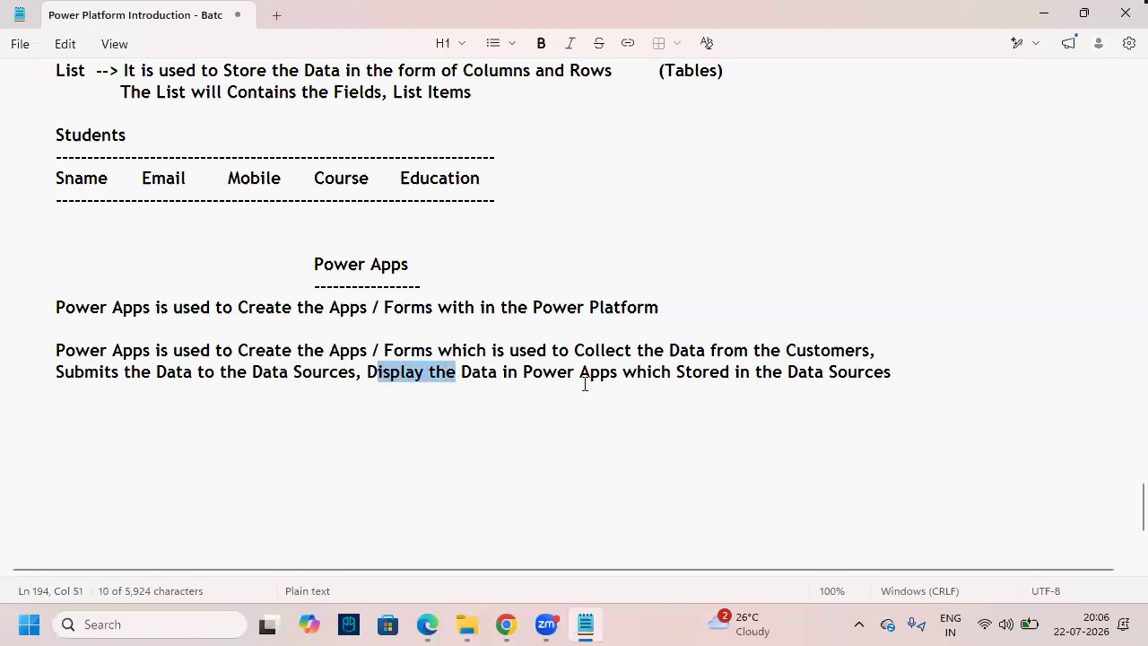
pyautogui.click(935, 370)
# - Add the line 'and also used to Work with the Data Stored in the Data Sources', correcting 'Wirk'
pyautogui.press('Return')
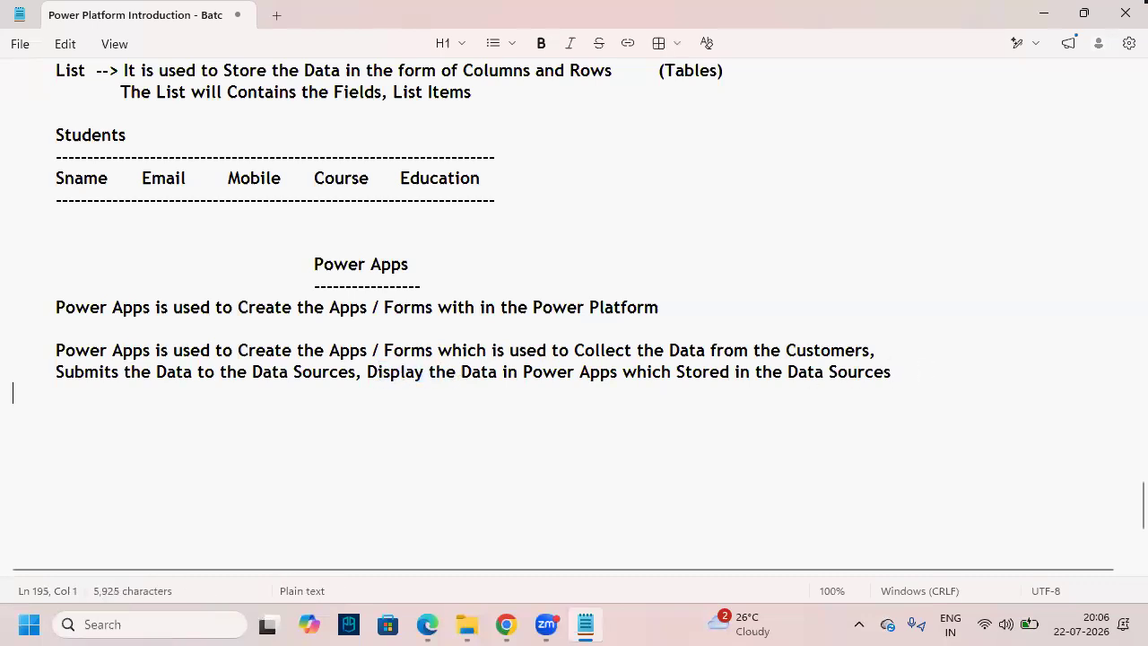
pyautogui.write('and also')
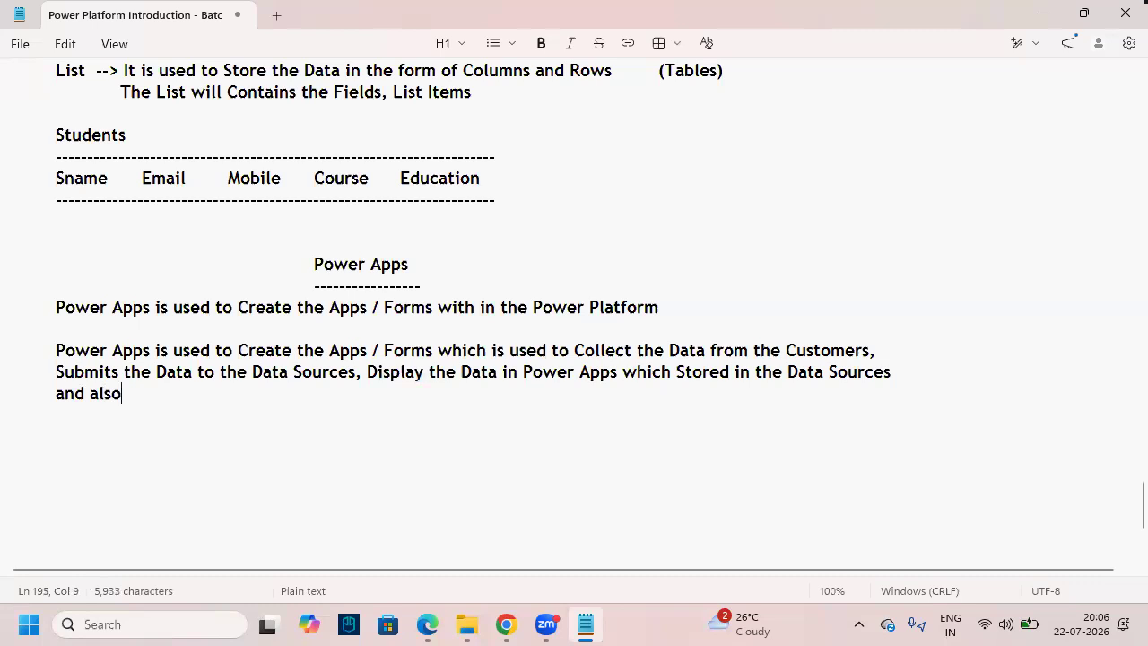
pyautogui.write(' used to ')
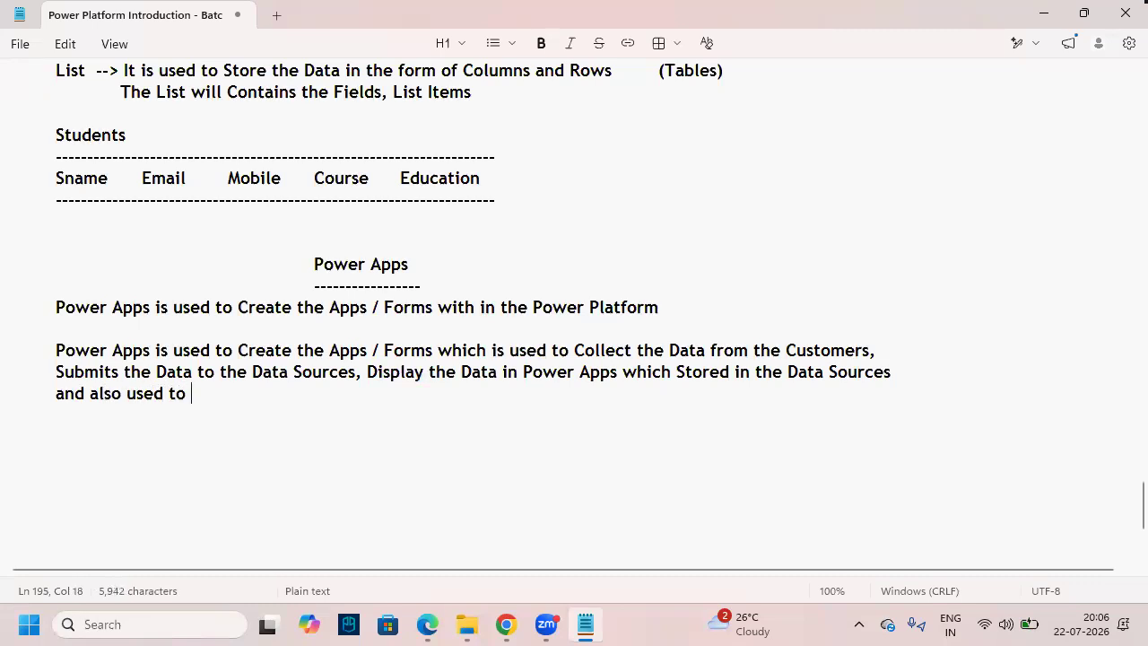
pyautogui.write('Wirk with ')
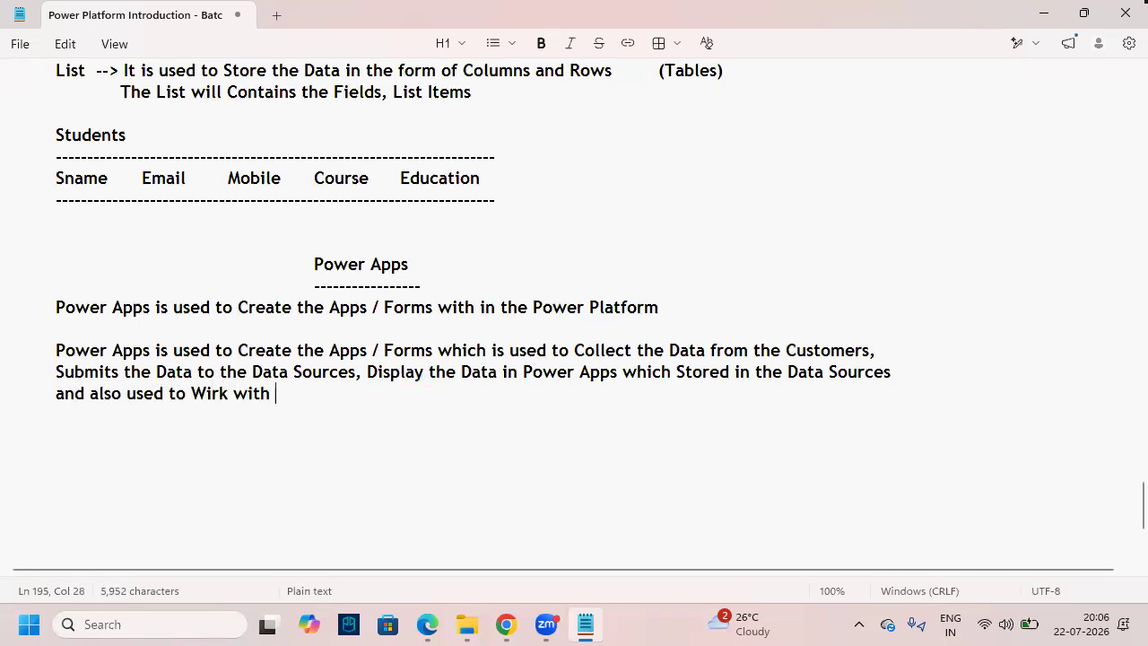
pyautogui.write('the Data S')
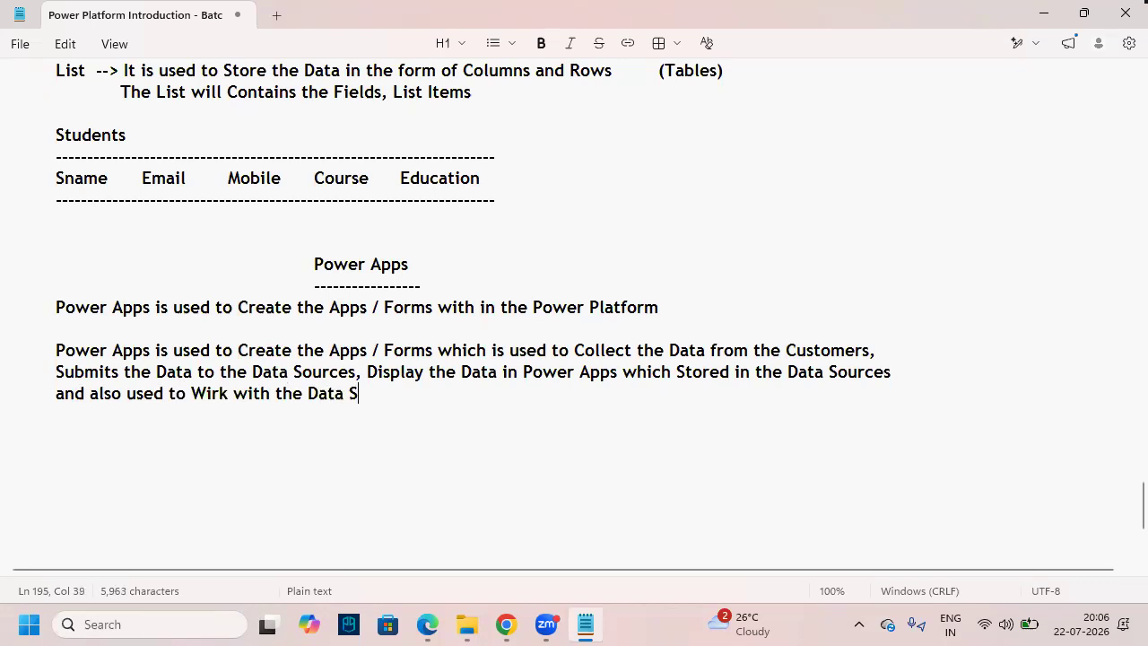
pyautogui.write('tored in')
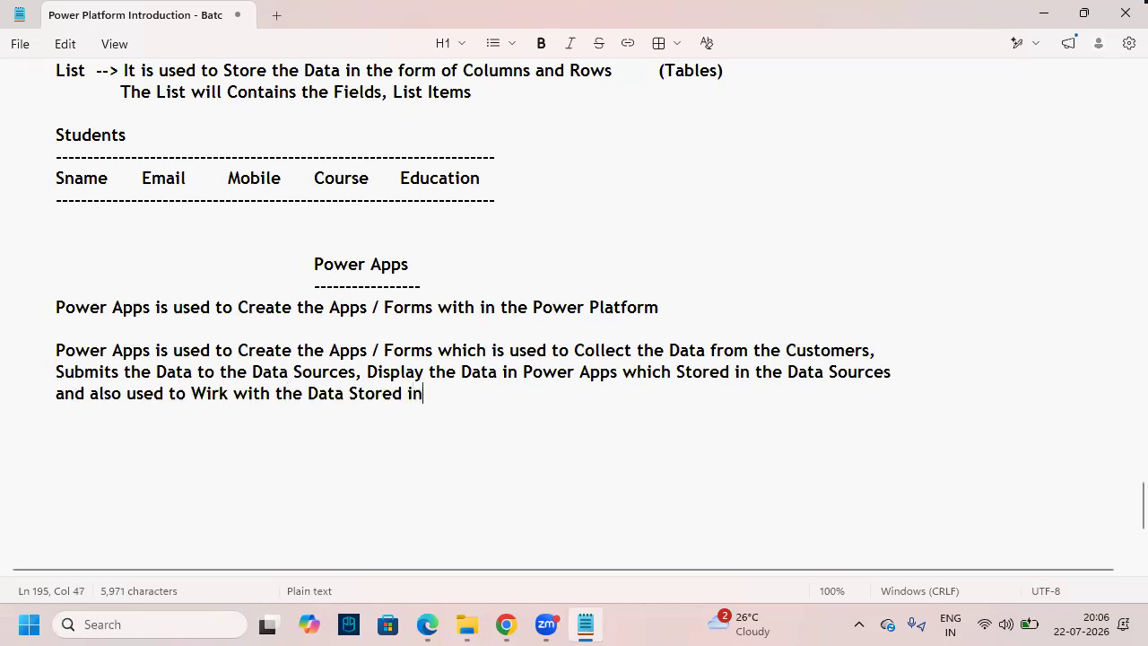
pyautogui.write(' the Data S')
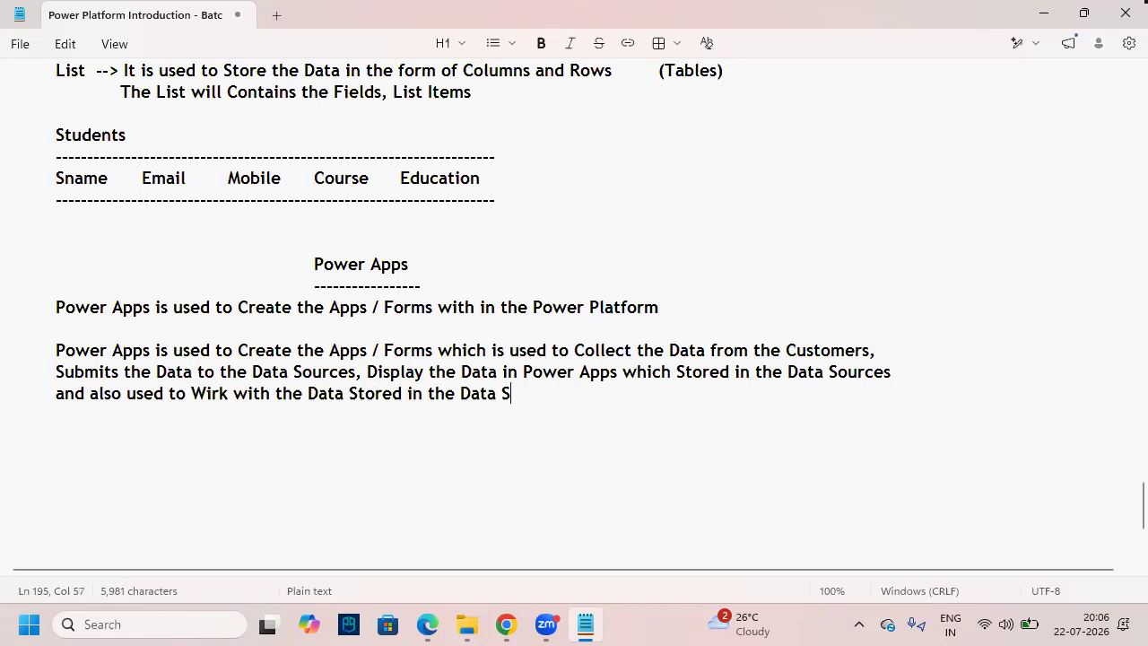
pyautogui.write('ources')
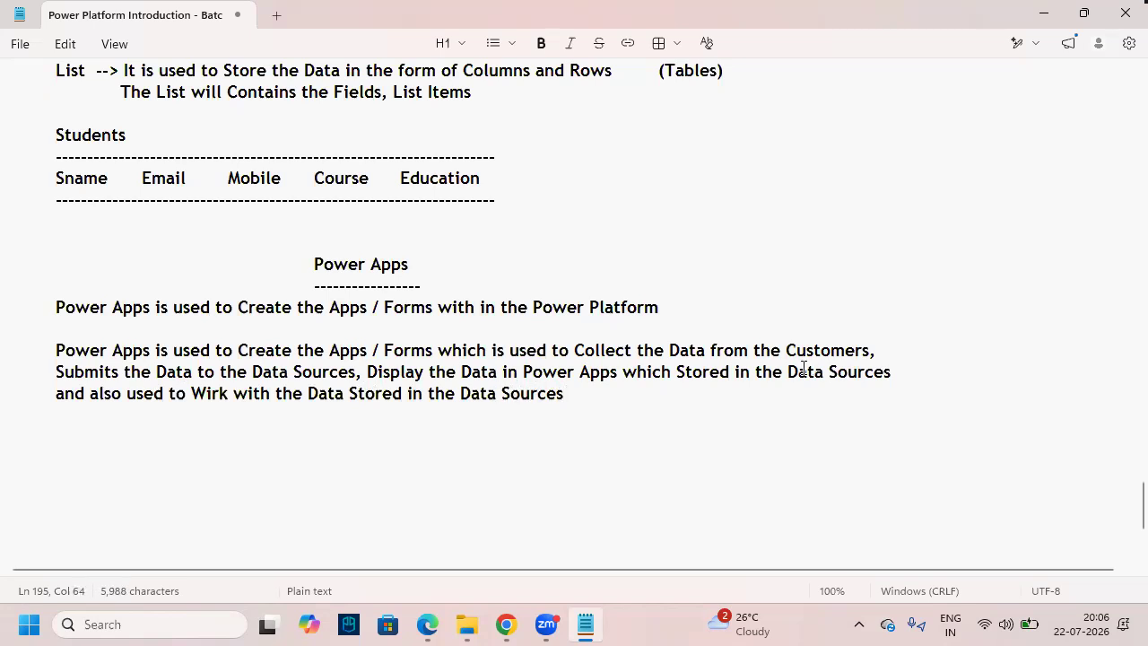
pyautogui.click(210, 398)
pyautogui.press('BackSpace')
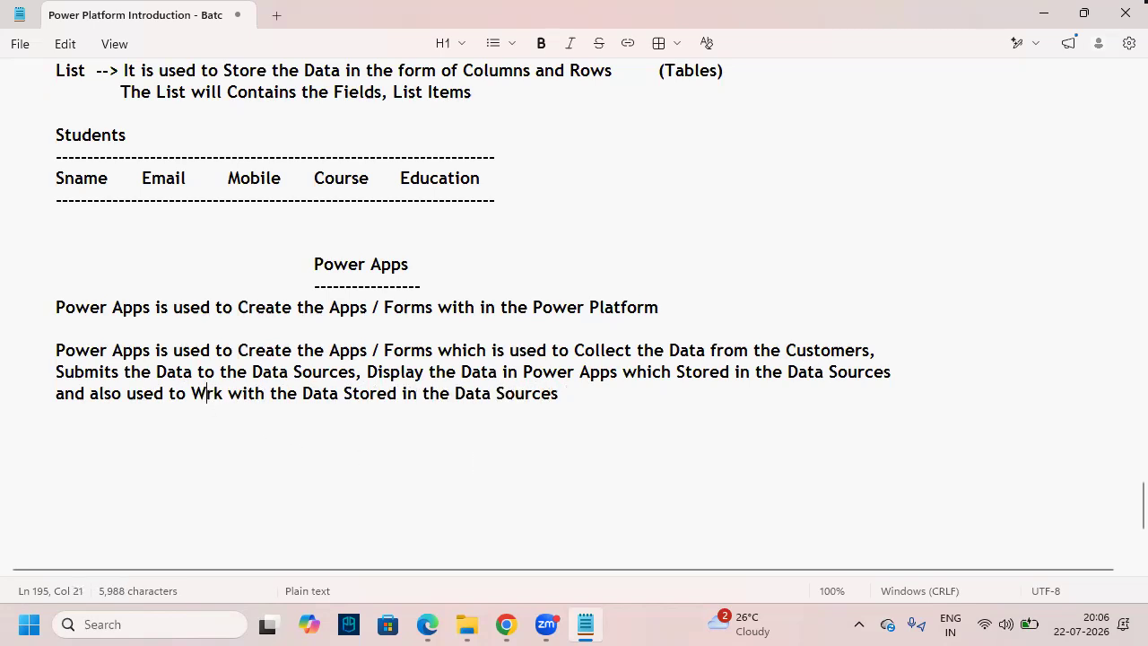
pyautogui.write('o')
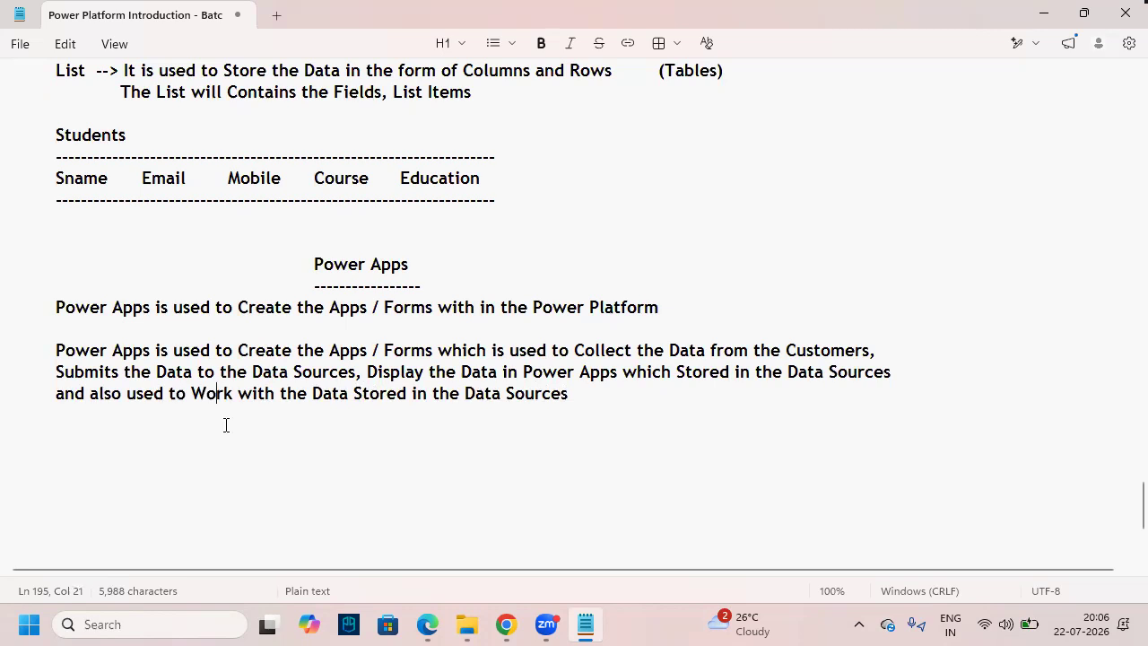
# - Insert an indented '(or)' on the blank line between the two Power Apps definitions
pyautogui.moveTo(568, 395); pyautogui.dragTo(23, 357)
pyautogui.click(328, 521)
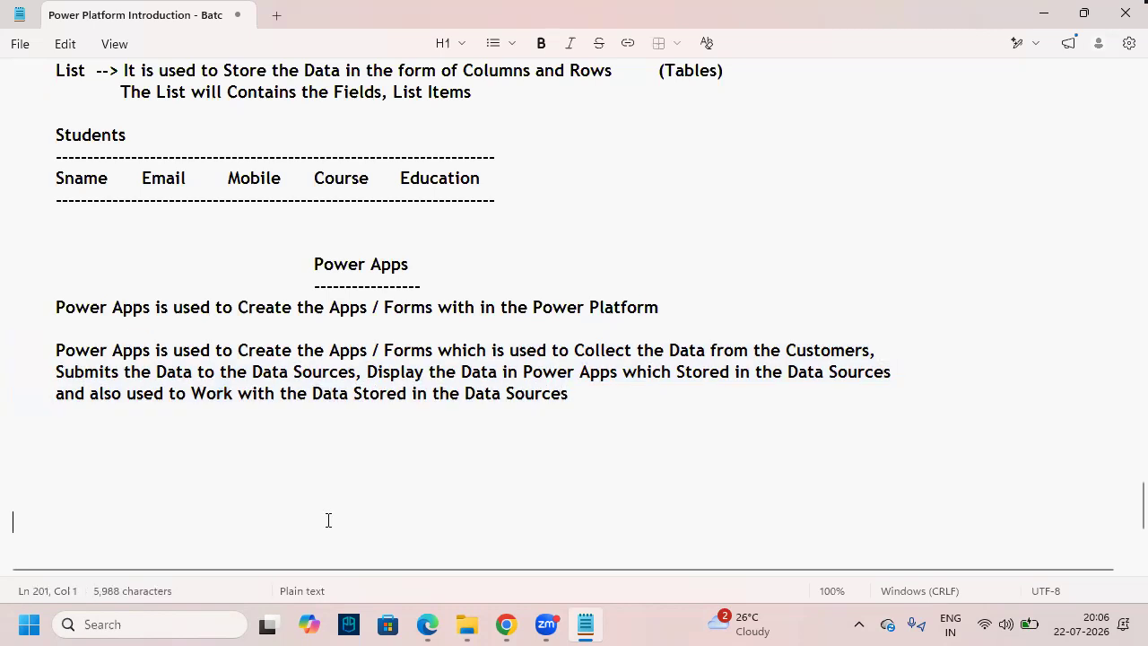
pyautogui.click(363, 416)
pyautogui.click(371, 329)
pyautogui.press('Tab')
pyautogui.press('Tab')
pyautogui.press('Tab')
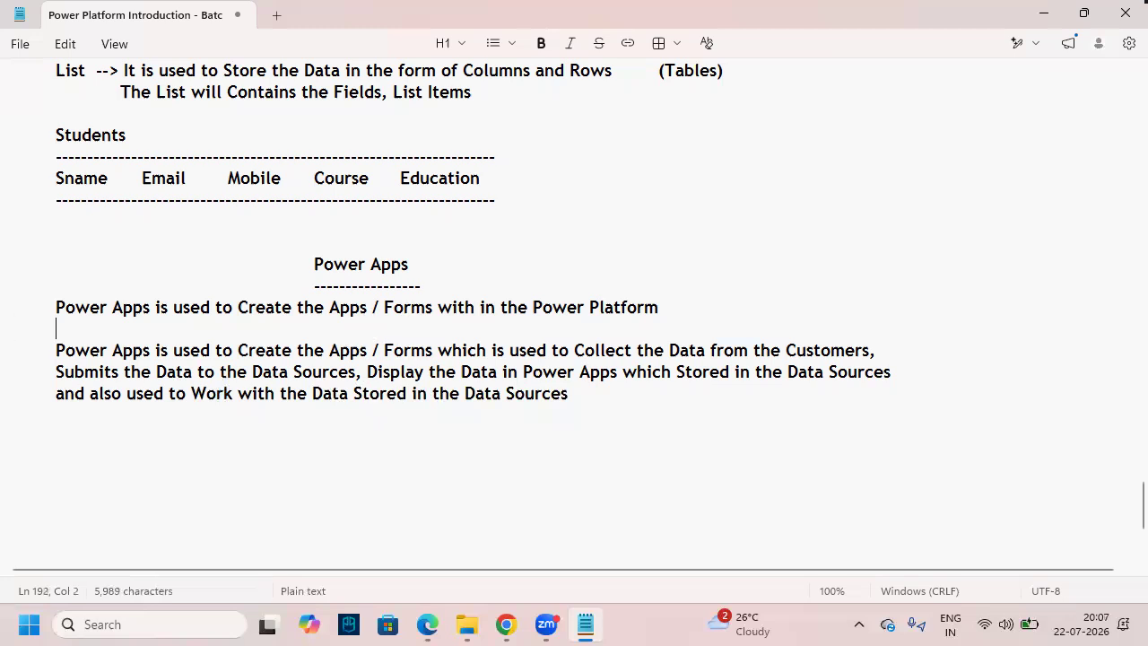
pyautogui.press('Tab')
pyautogui.press('Tab')
pyautogui.write('(or)')
pyautogui.click(394, 448)
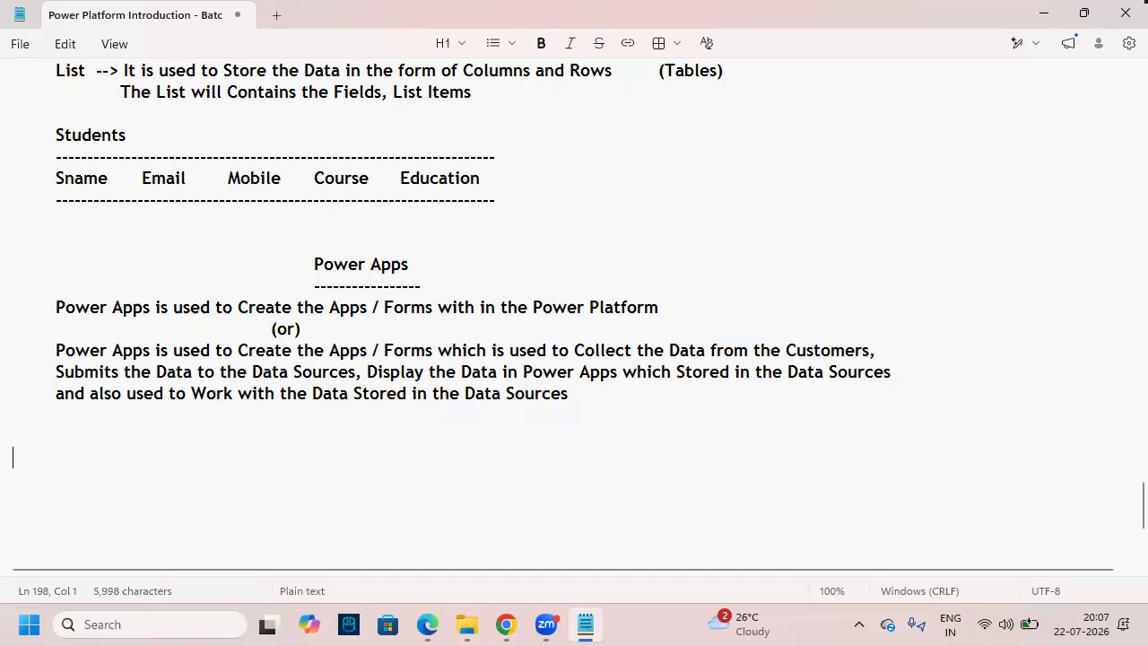
# - Box 'Apps / Forms' and 'Collect the Data from the Customers' in red, with circled numbers 1 and 2
pyautogui.moveTo(328, 342); pyautogui.dragTo(436, 361)
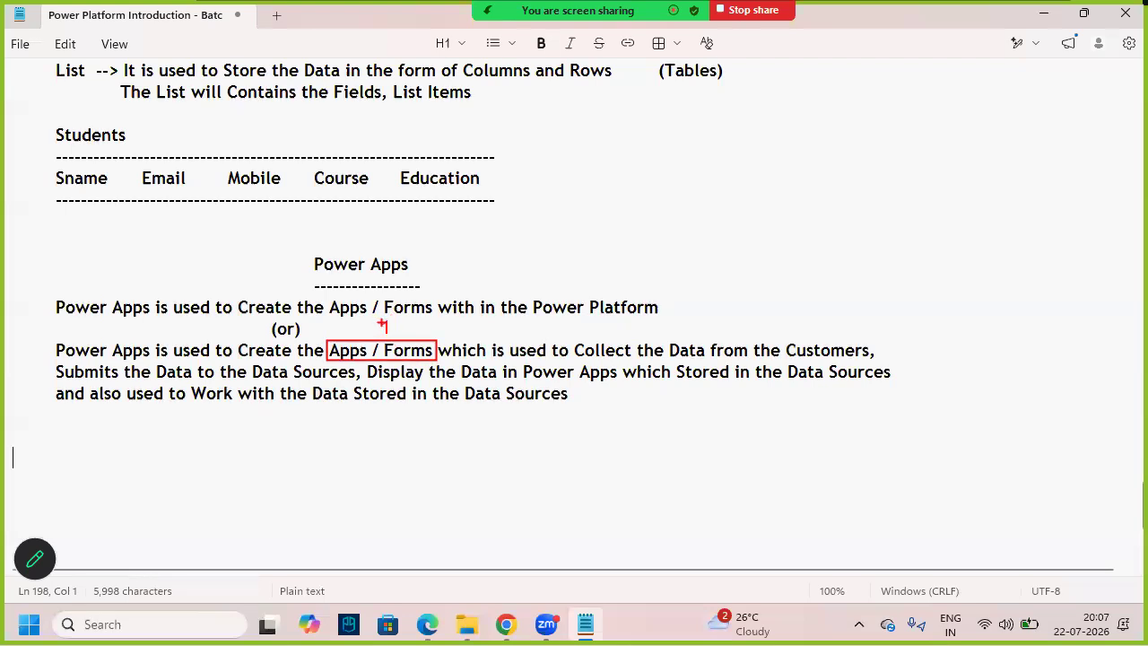
pyautogui.moveTo(375, 315); pyautogui.dragTo(401, 340)
pyautogui.moveTo(574, 342); pyautogui.dragTo(872, 362)
pyautogui.click(718, 312)
pyautogui.write('2')
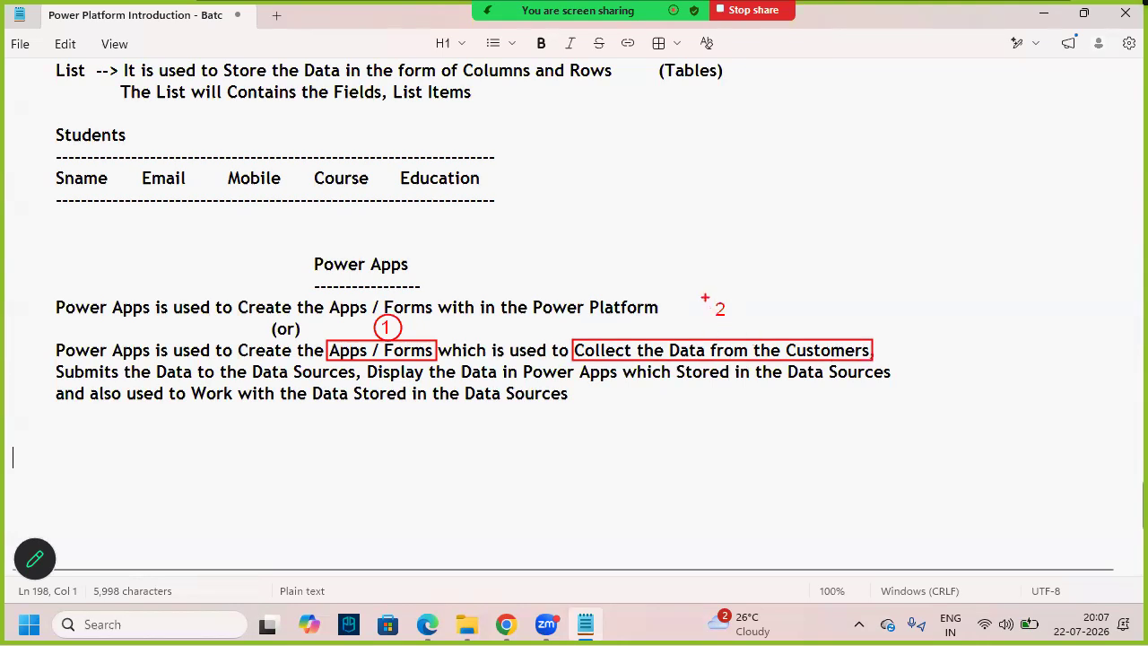
pyautogui.moveTo(711, 295); pyautogui.dragTo(736, 328)
# - Box 'Submits the Data to the Data Sources' and the display phrase in red, circling number 3
pyautogui.moveTo(55, 362)
pyautogui.mouseDown()
pyautogui.moveTo(177, 380)
pyautogui.moveTo(356, 380)
pyautogui.mouseUp()
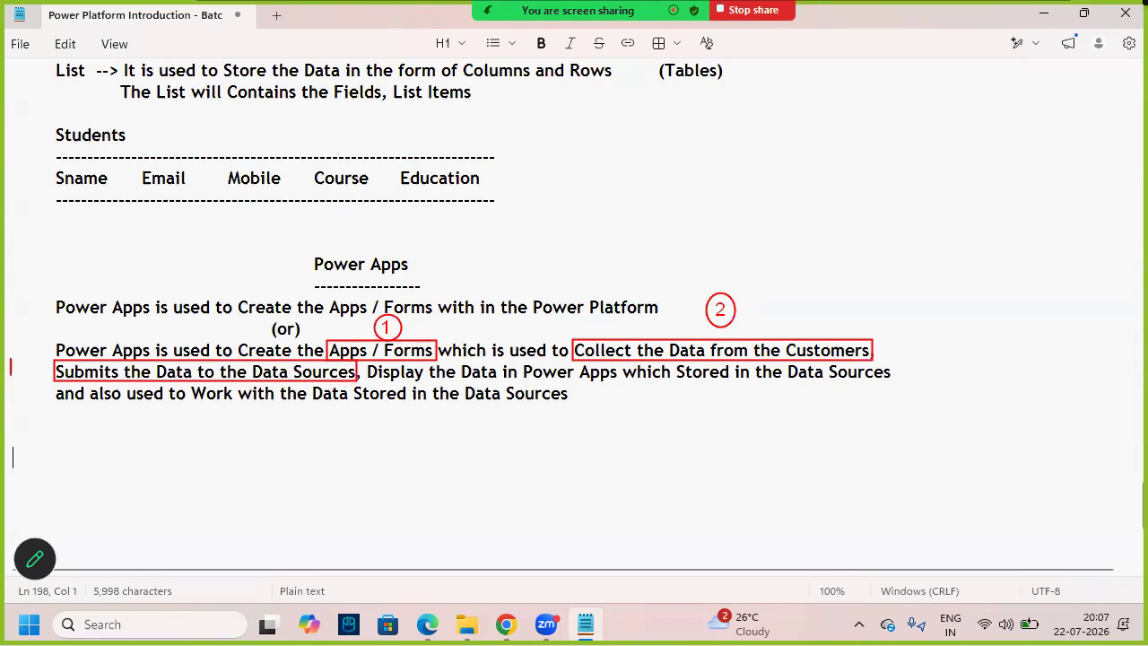
pyautogui.moveTo(23, 345); pyautogui.dragTo(48, 371)
pyautogui.moveTo(363, 361)
pyautogui.mouseDown()
pyautogui.moveTo(545, 395)
pyautogui.moveTo(735, 382)
pyautogui.mouseUp()
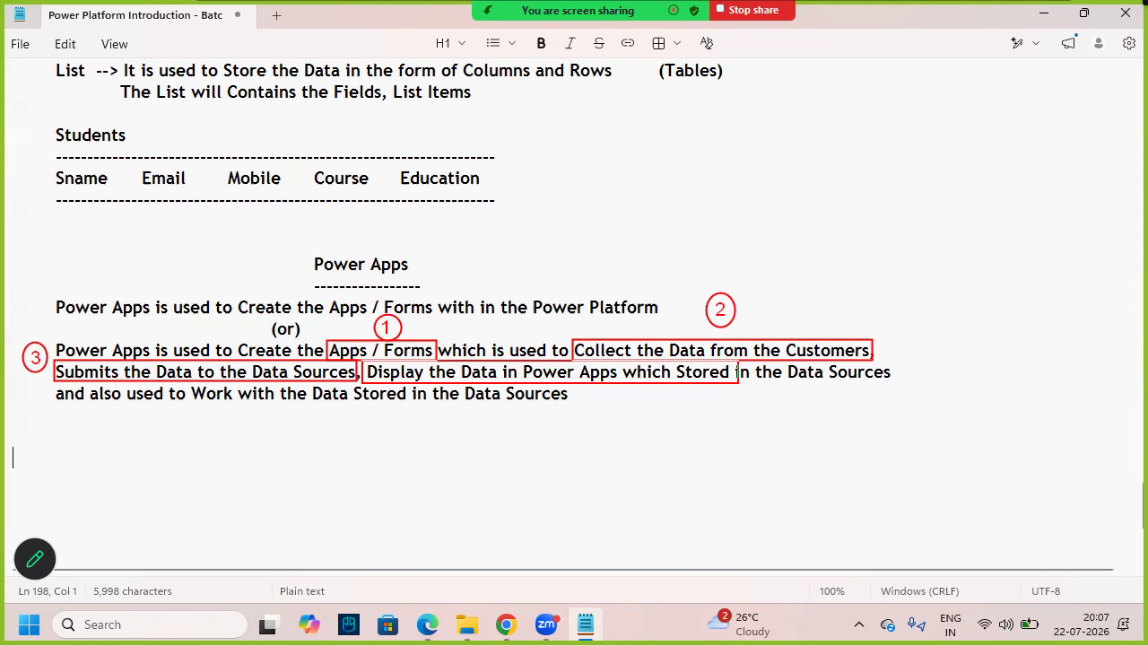
pyautogui.moveTo(739, 383); pyautogui.dragTo(743, 382)
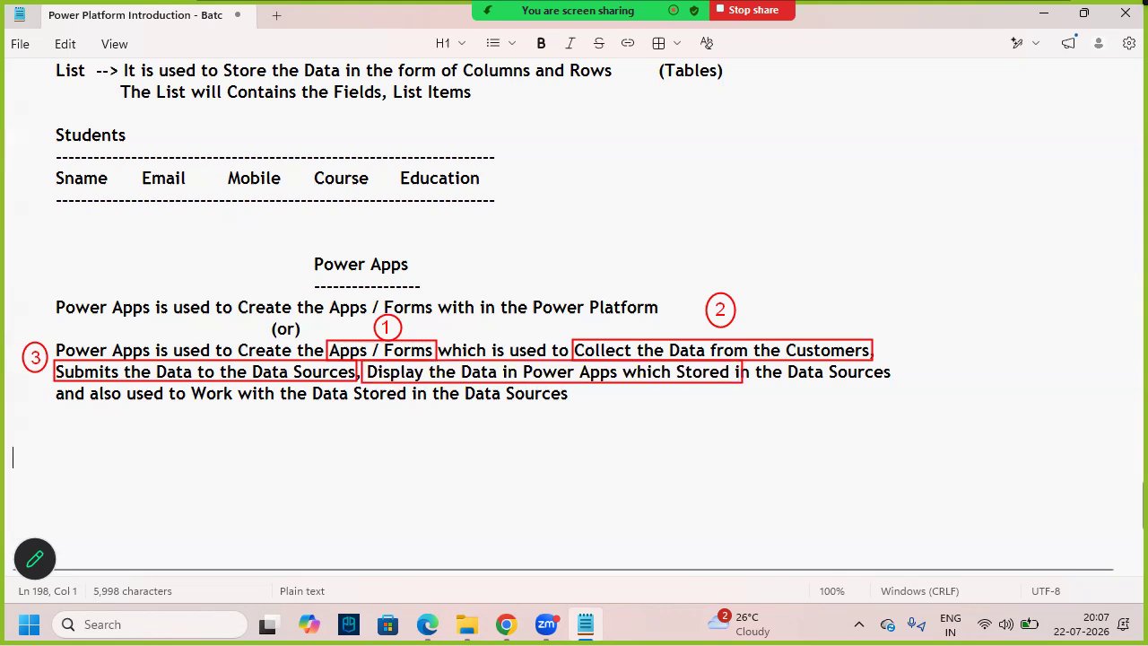
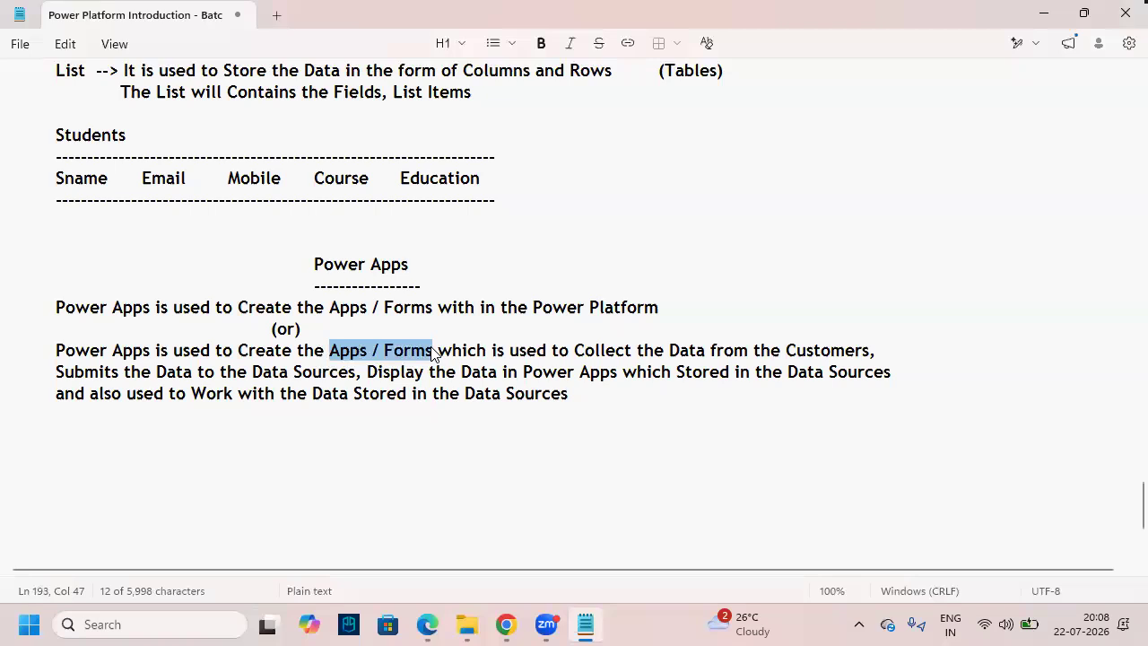
# - Highlight the data-collection, data-submission and stored-data phrases in the Power Apps description
pyautogui.moveTo(584, 353); pyautogui.dragTo(870, 356)
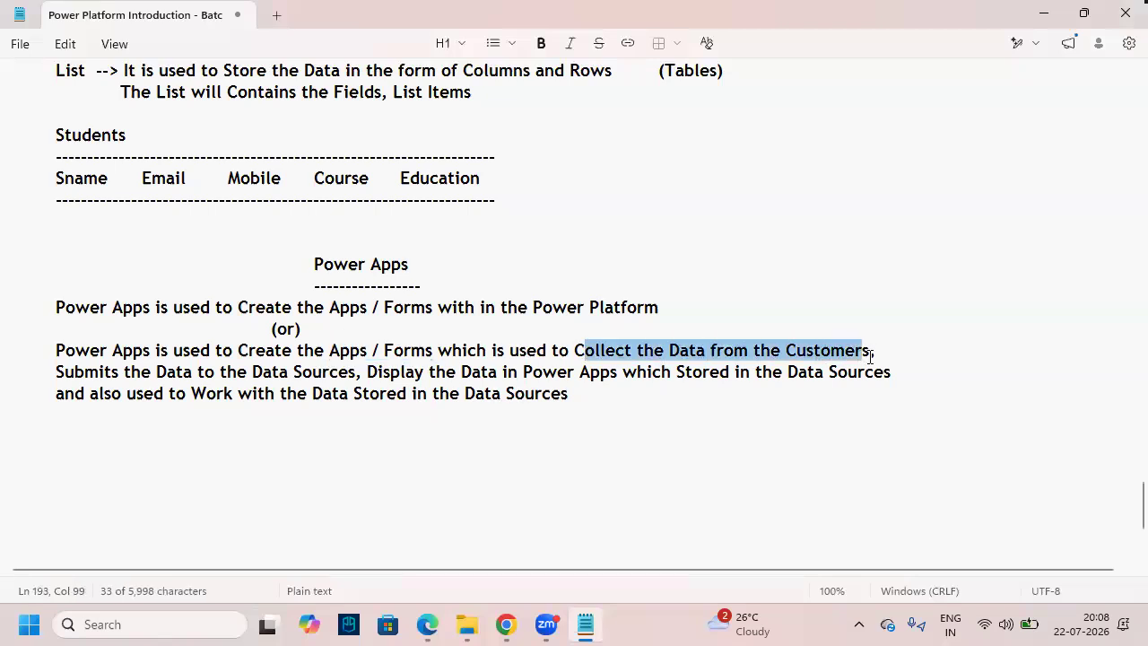
pyautogui.moveTo(56, 382); pyautogui.dragTo(645, 378)
pyautogui.click(362, 372)
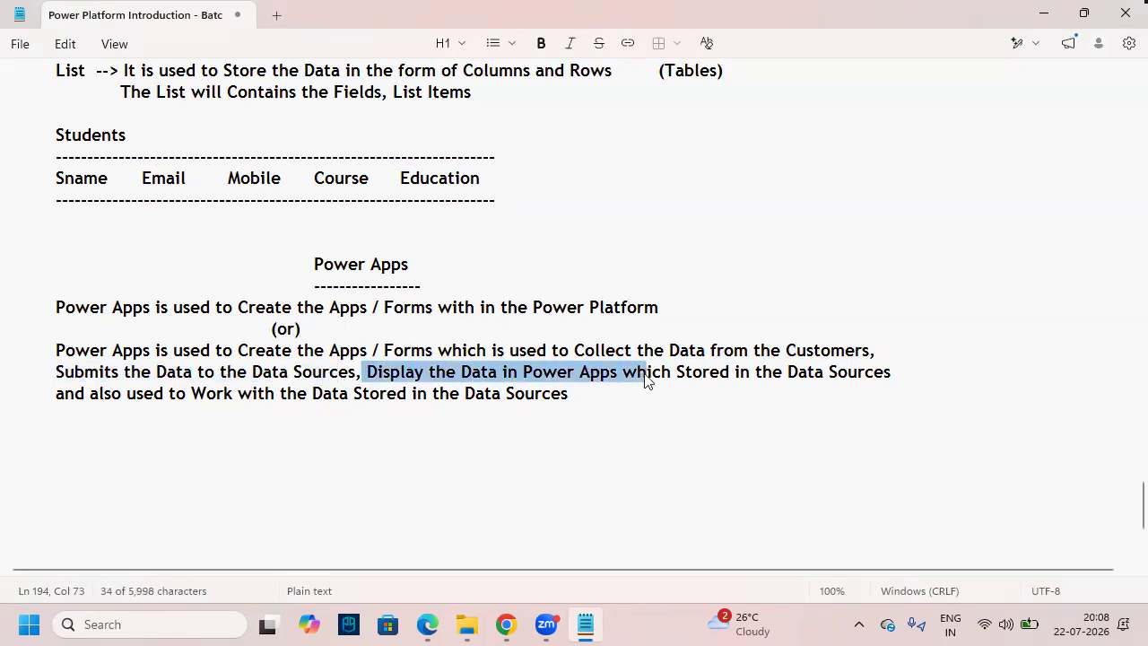
pyautogui.click(308, 467)
pyautogui.moveTo(192, 394); pyautogui.dragTo(265, 397)
pyautogui.click(269, 444)
pyautogui.click(159, 492)
pyautogui.moveTo(115, 418); pyautogui.dragTo(26, 350)
pyautogui.click(72, 418)
# - Add the heading 'How to Open Power Apps' underlined with dashes below the paragraph
pyautogui.press('BackSpace')
pyautogui.press('Return')
pyautogui.press('Return')
pyautogui.press('Tab')
pyautogui.write('How to')
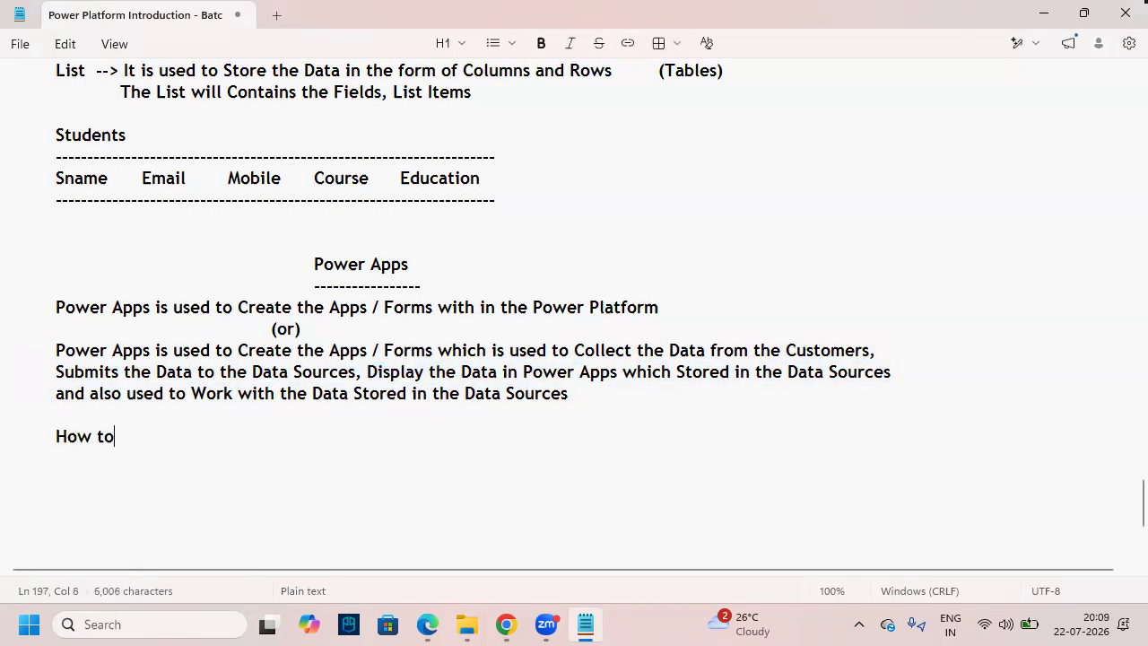
pyautogui.write(' Open')
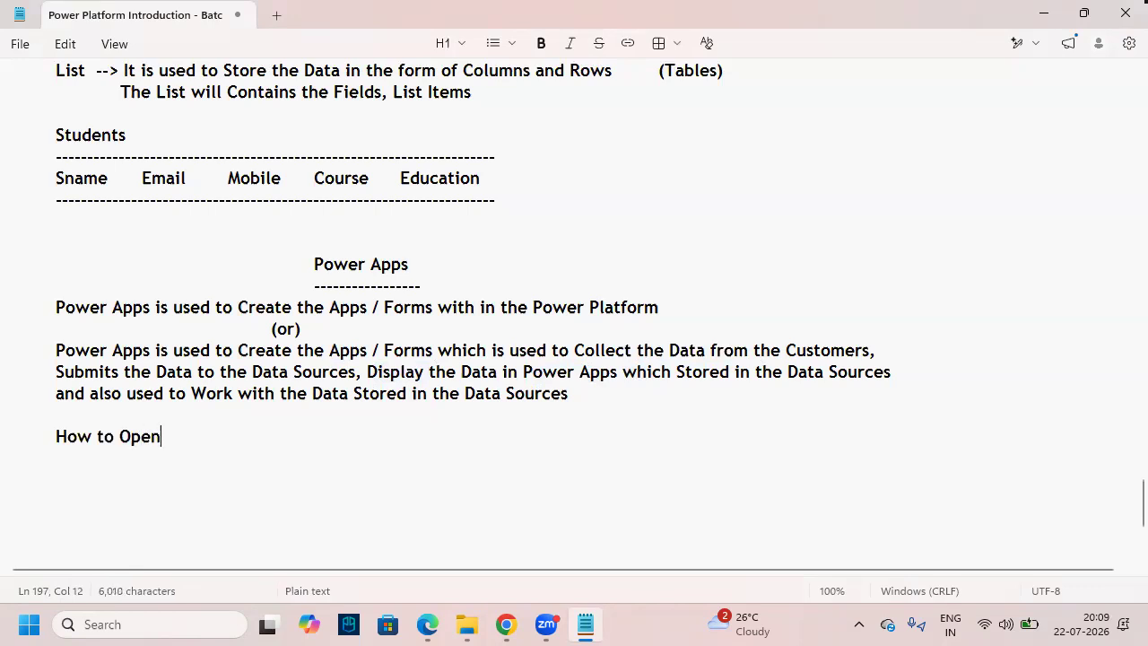
pyautogui.write(' Power Apps')
pyautogui.press('Return')
pyautogui.write('-------------------------')
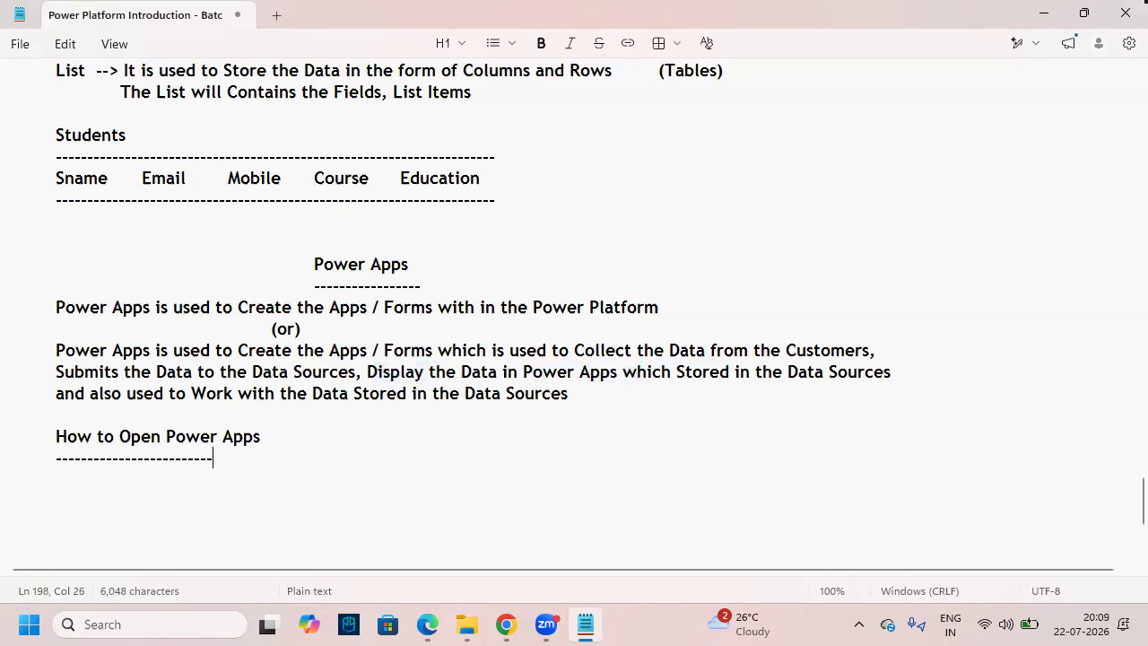
pyautogui.write('---------')
pyautogui.press('Return')
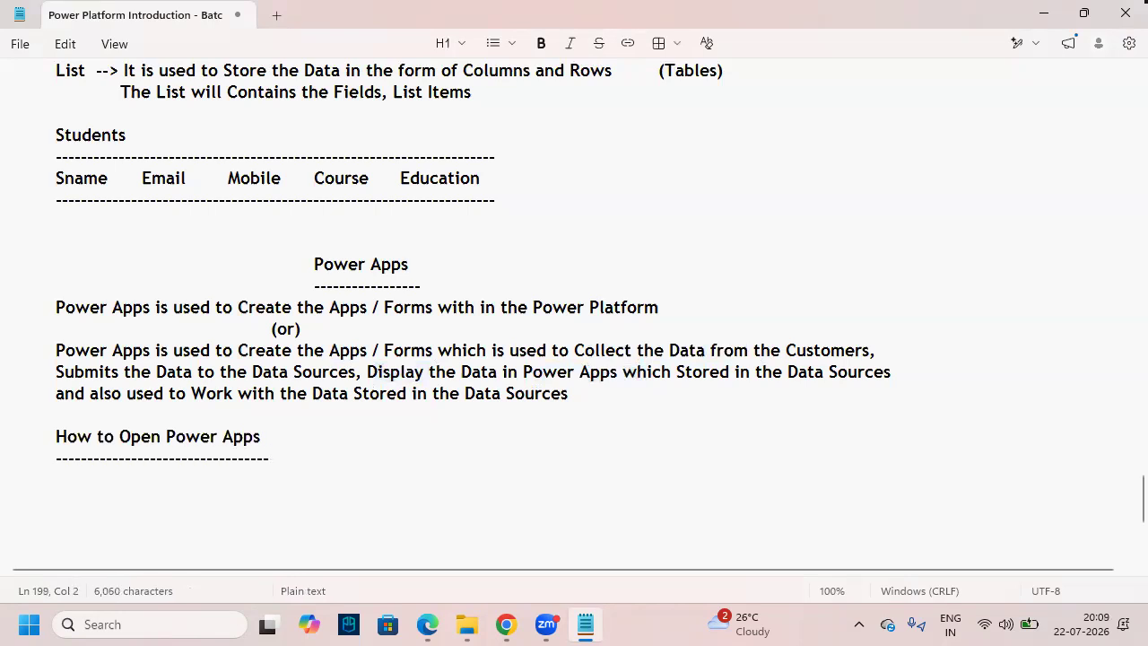
# - List M365.Cloud.Microsoft and Make.Powerapps.com under the new heading
pyautogui.scroll(7, 60, 332)
pyautogui.click(61, 296)
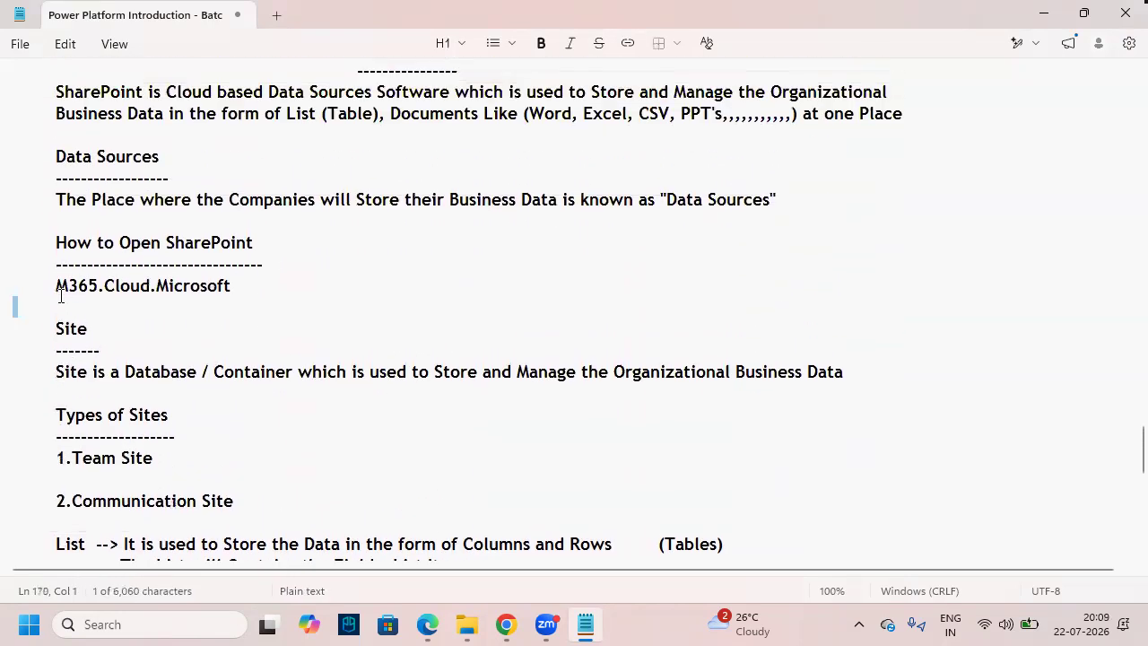
pyautogui.moveTo(60, 296); pyautogui.dragTo(56, 294)
pyautogui.hotkey('ctrl', 'c')
pyautogui.scroll(-9, 55, 293)
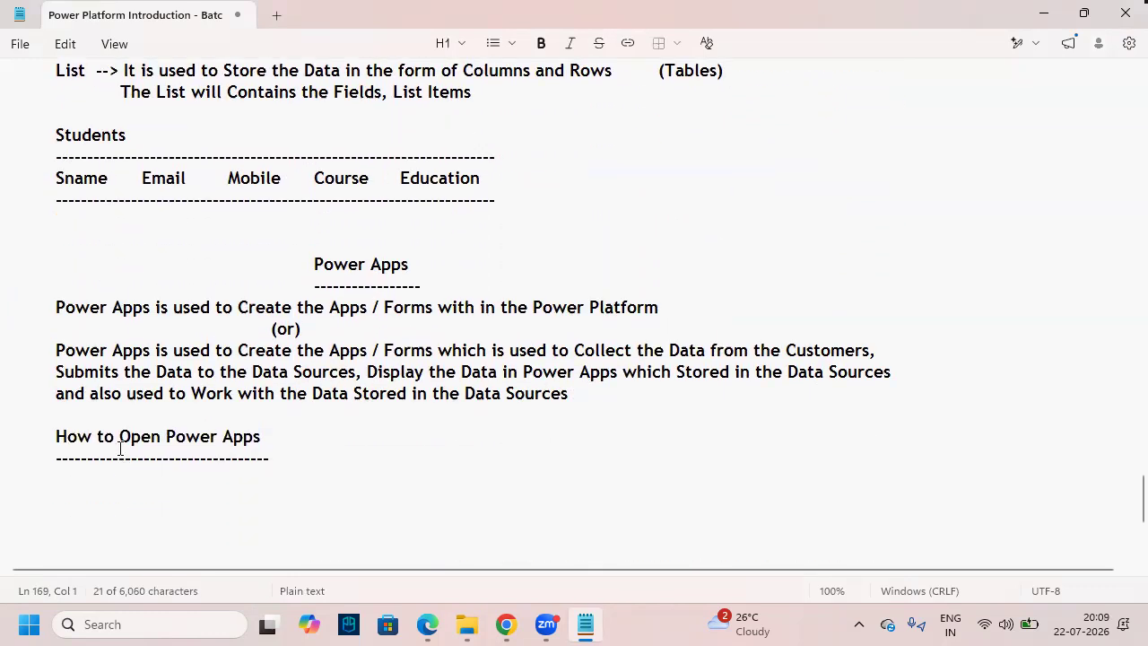
pyautogui.click(102, 386)
pyautogui.hotkey('ctrl', 'v')
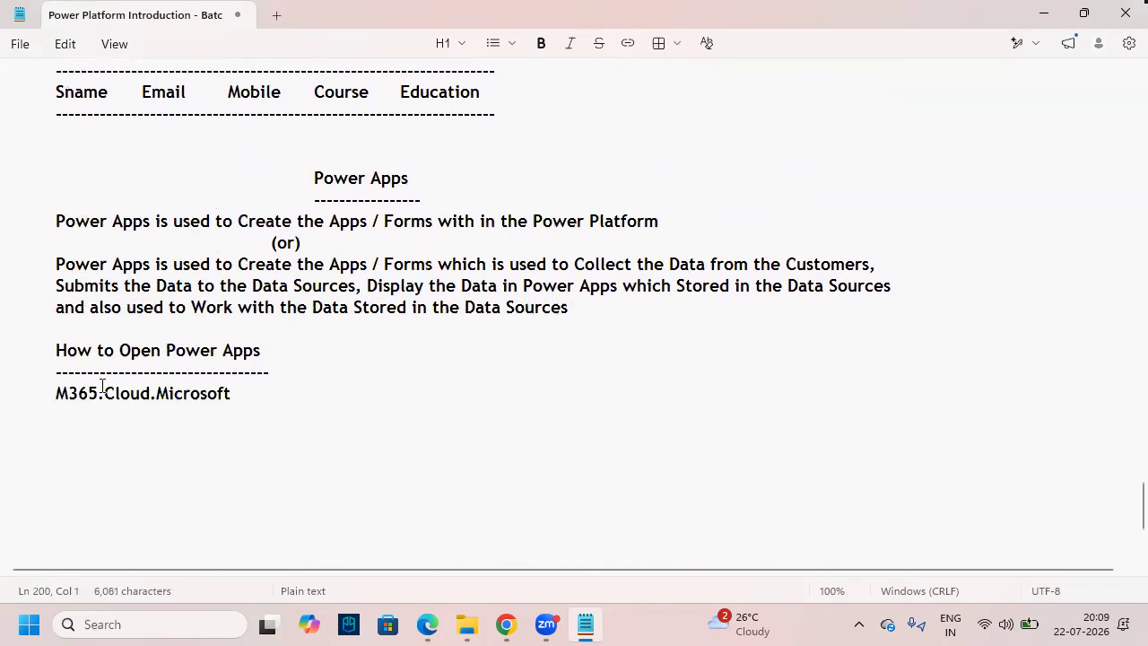
pyautogui.press('Return')
pyautogui.press('Tab')
pyautogui.press('BackSpace')
pyautogui.write('Mak')
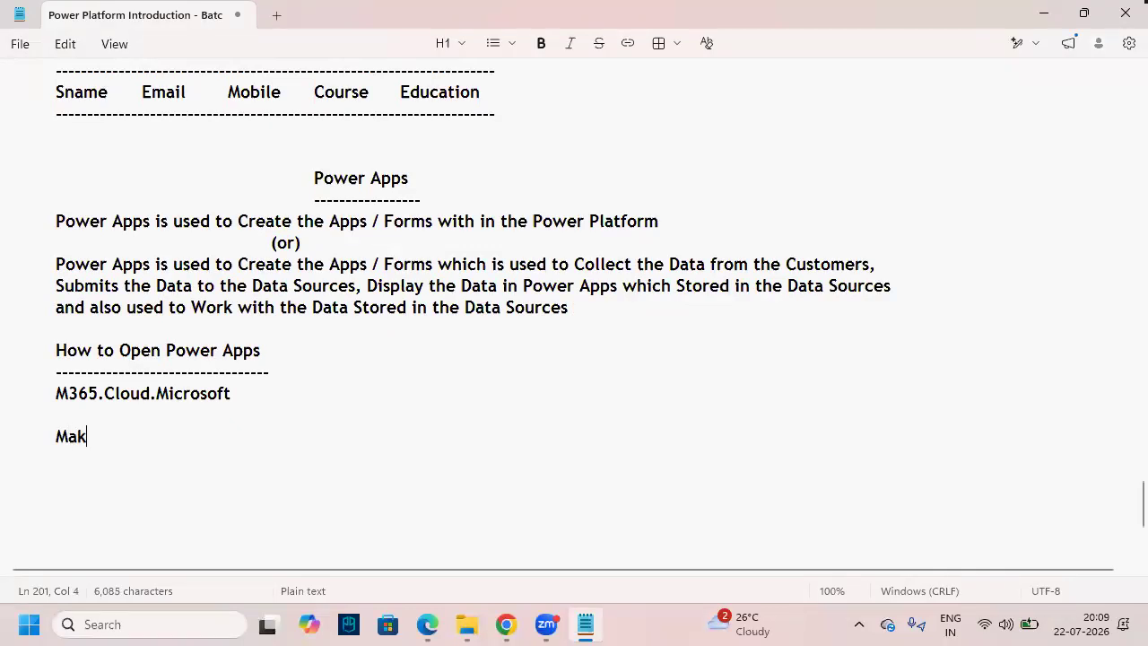
pyautogui.write('e.Power')
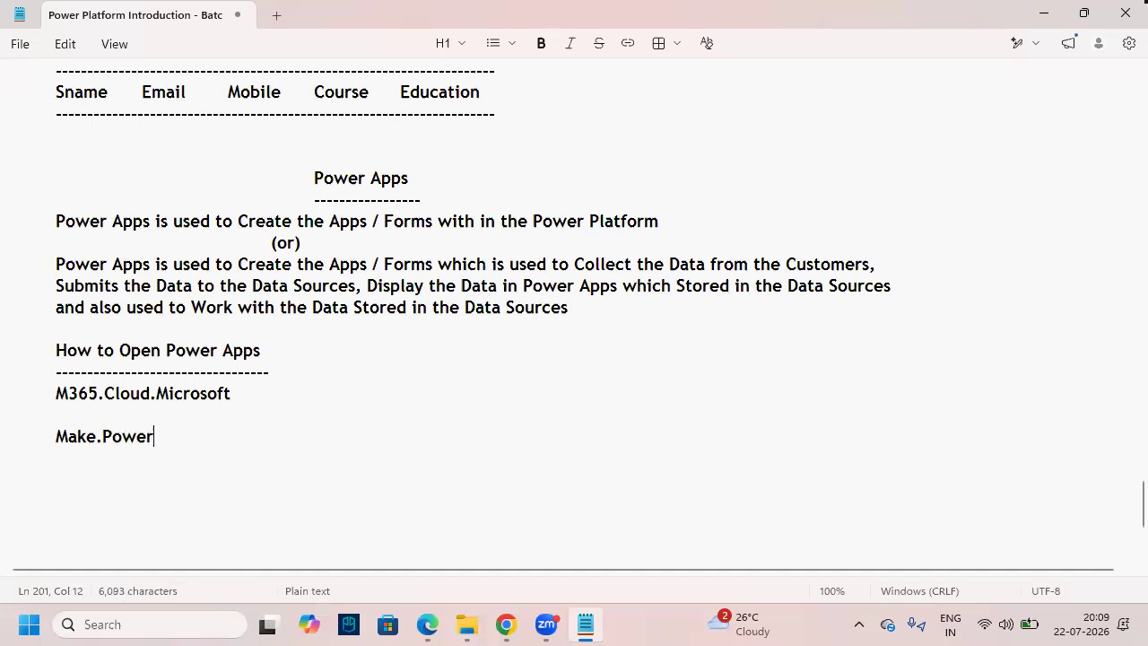
pyautogui.write('apps.com')
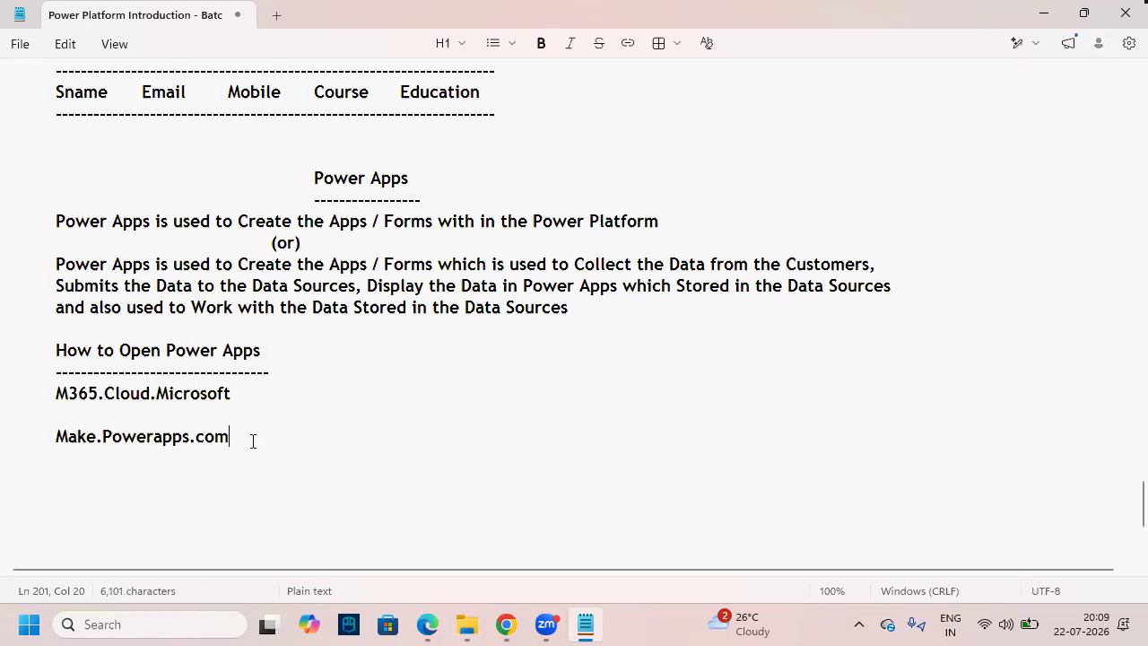
# - Highlight M365.Cloud.Microsoft and mark it with an arrow, then return to the browser
pyautogui.moveTo(239, 393)
pyautogui.mouseDown()
pyautogui.moveTo(56, 393)
pyautogui.moveTo(3, 422)
pyautogui.moveTo(54, 401)
pyautogui.mouseUp()
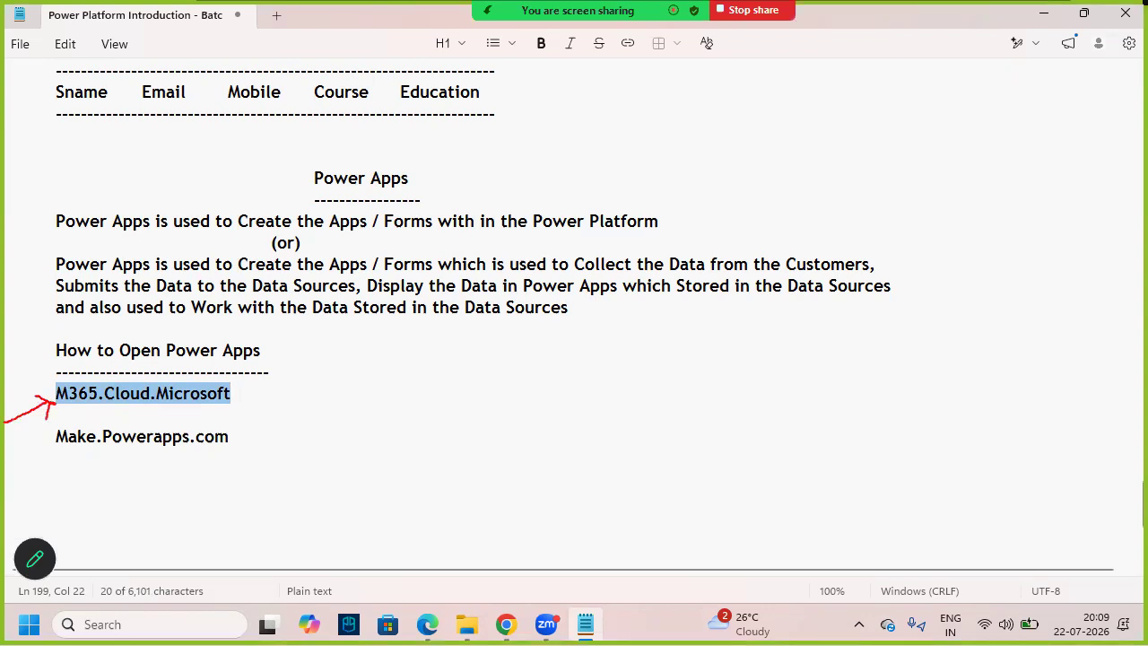
pyautogui.moveTo(55, 465); pyautogui.dragTo(92, 441)
pyautogui.click(545, 454)
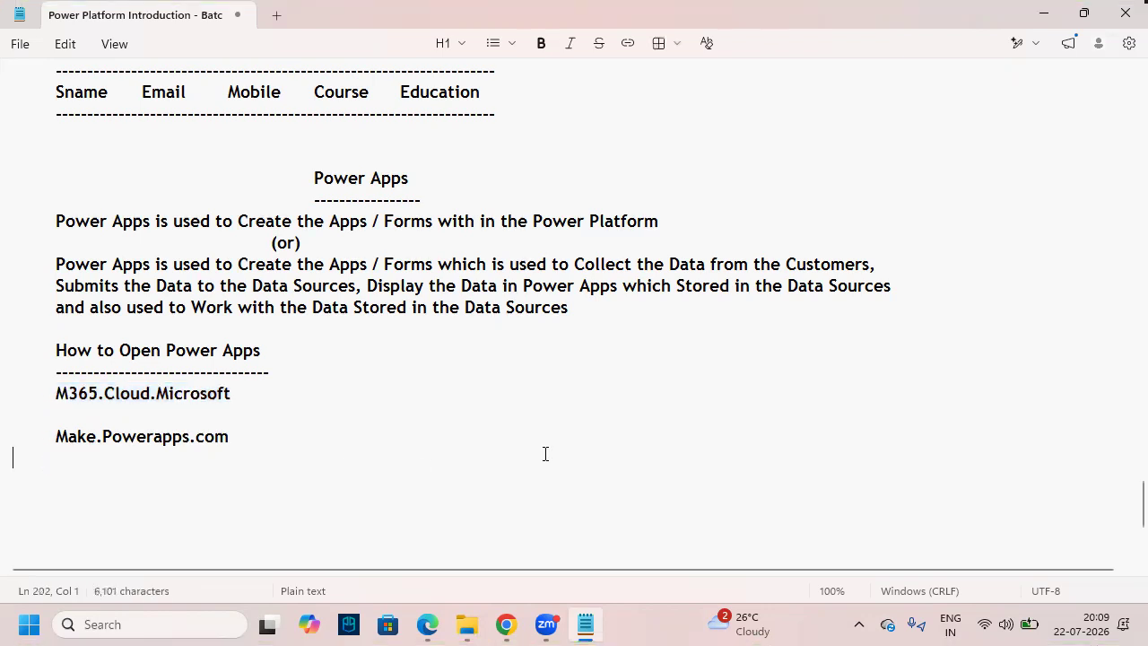
pyautogui.moveTo(277, 355); pyautogui.dragTo(185, 355)
pyautogui.moveTo(261, 395); pyautogui.dragTo(52, 395)
pyautogui.click(472, 429)
pyautogui.click(506, 624)
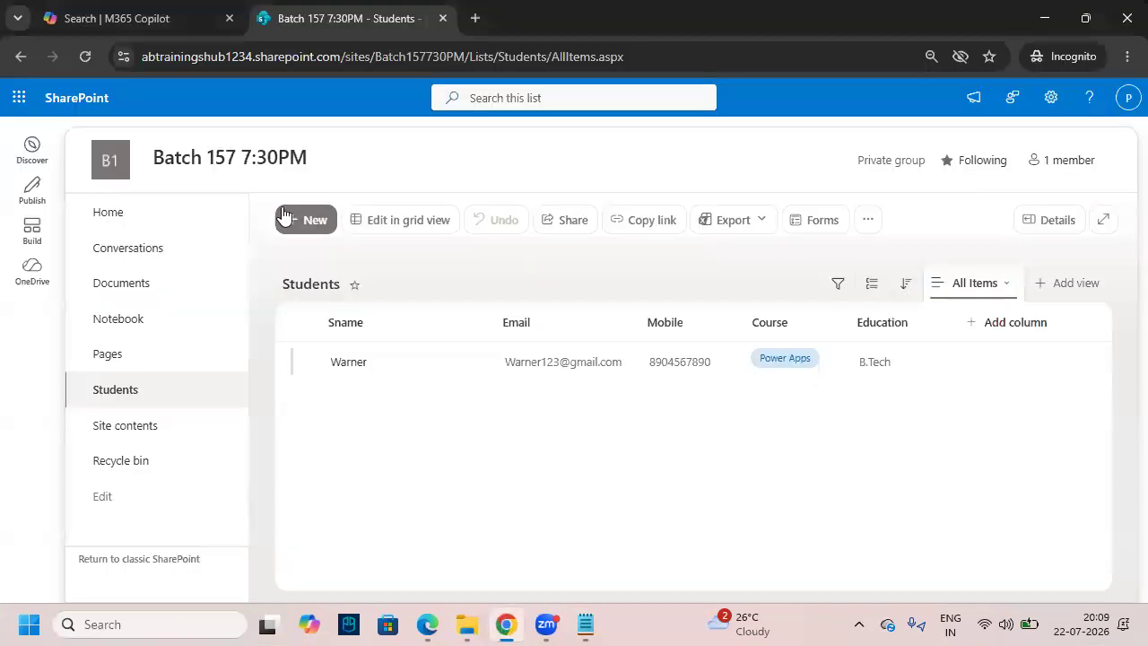
# - Search 'power apps' in Microsoft 365 Copilot and launch the Power Apps result
pyautogui.click(112, 18)
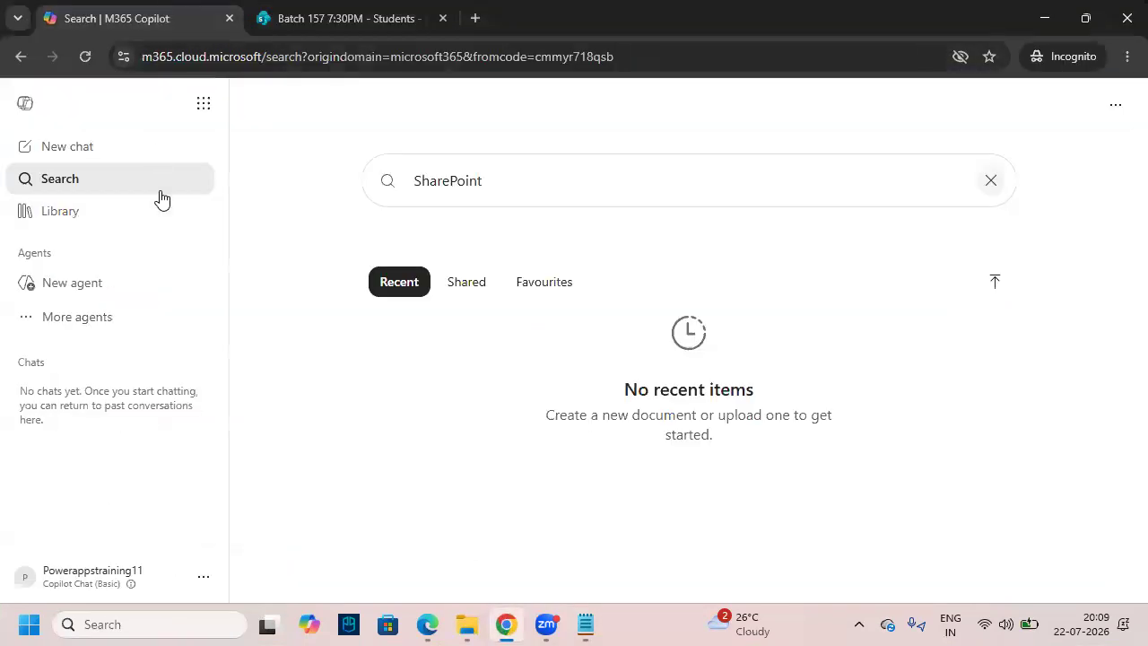
pyautogui.click(515, 179)
pyautogui.moveTo(530, 180); pyautogui.dragTo(348, 186)
pyautogui.write('power apps')
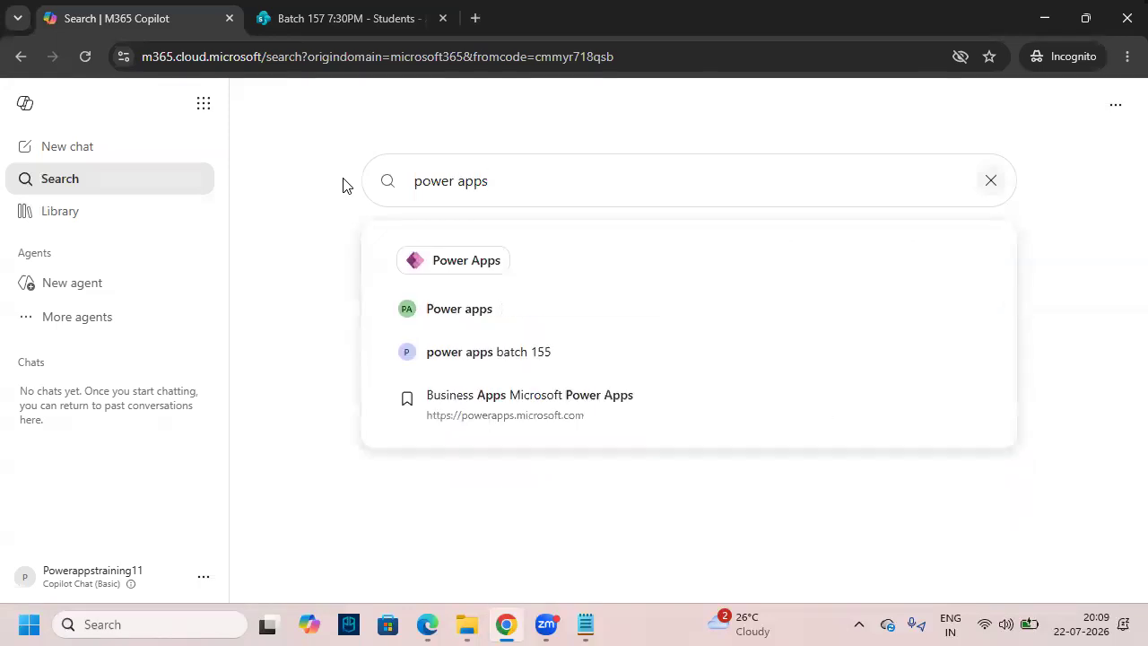
pyautogui.hotkey('ctrl', '2')
pyautogui.moveTo(389, 240)
pyautogui.mouseDown()
pyautogui.moveTo(525, 279)
pyautogui.moveTo(445, 262)
pyautogui.mouseUp()
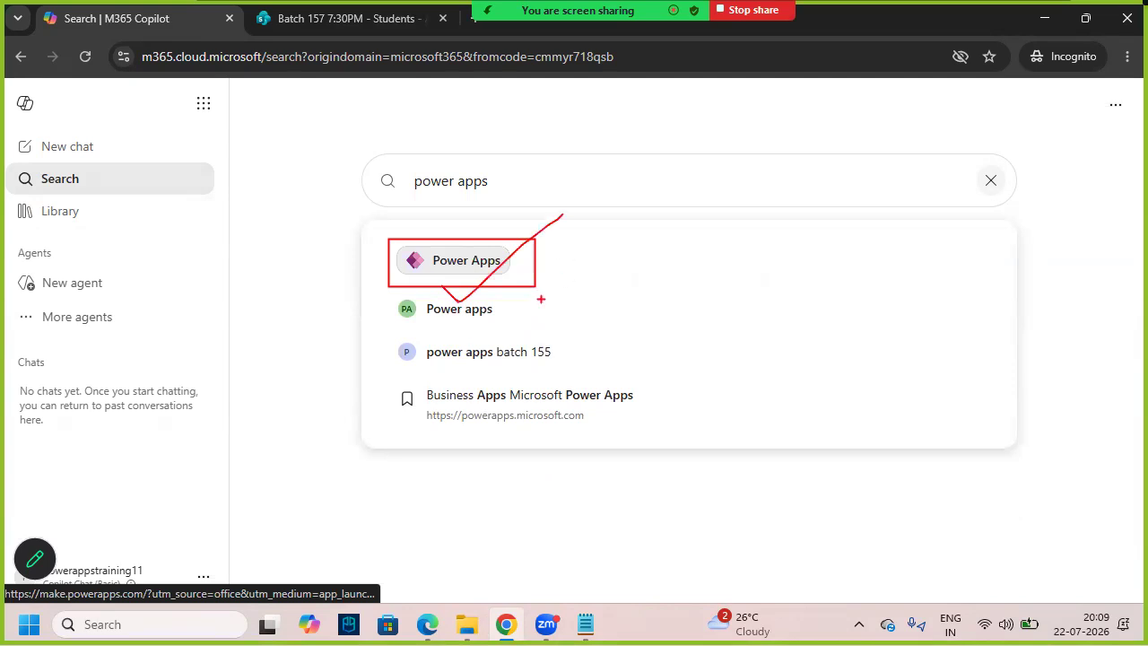
pyautogui.hotkey('ctrl', '2')
pyautogui.click(456, 269)
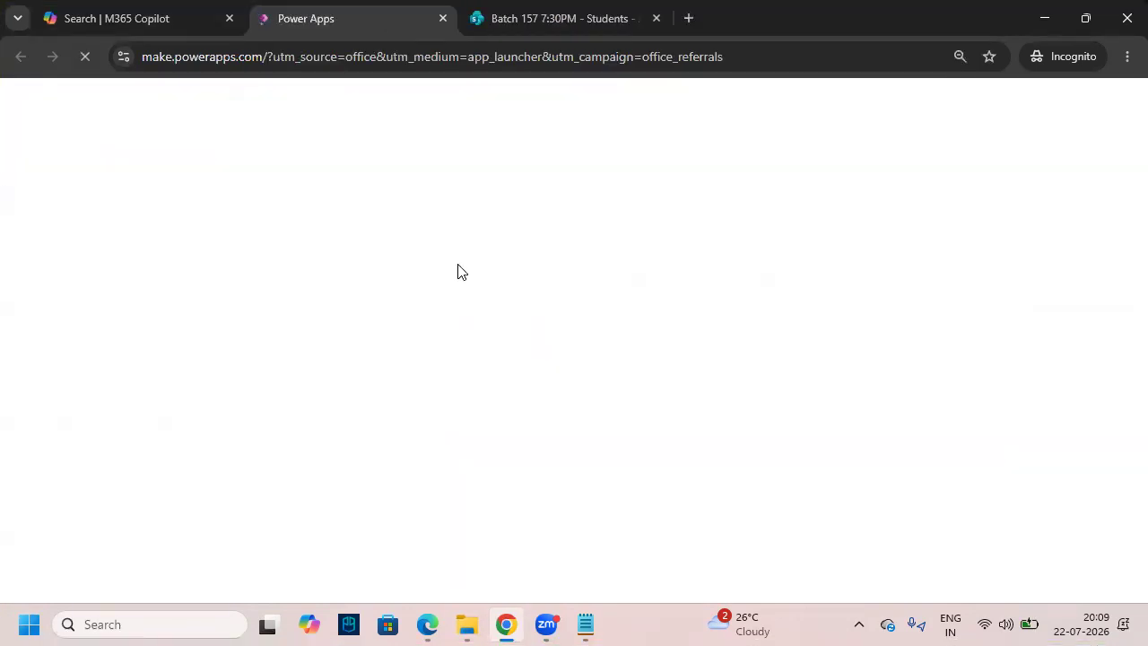
# - Close the Copilot search tab and get past the Power Apps welcome screen
pyautogui.click(179, 30)
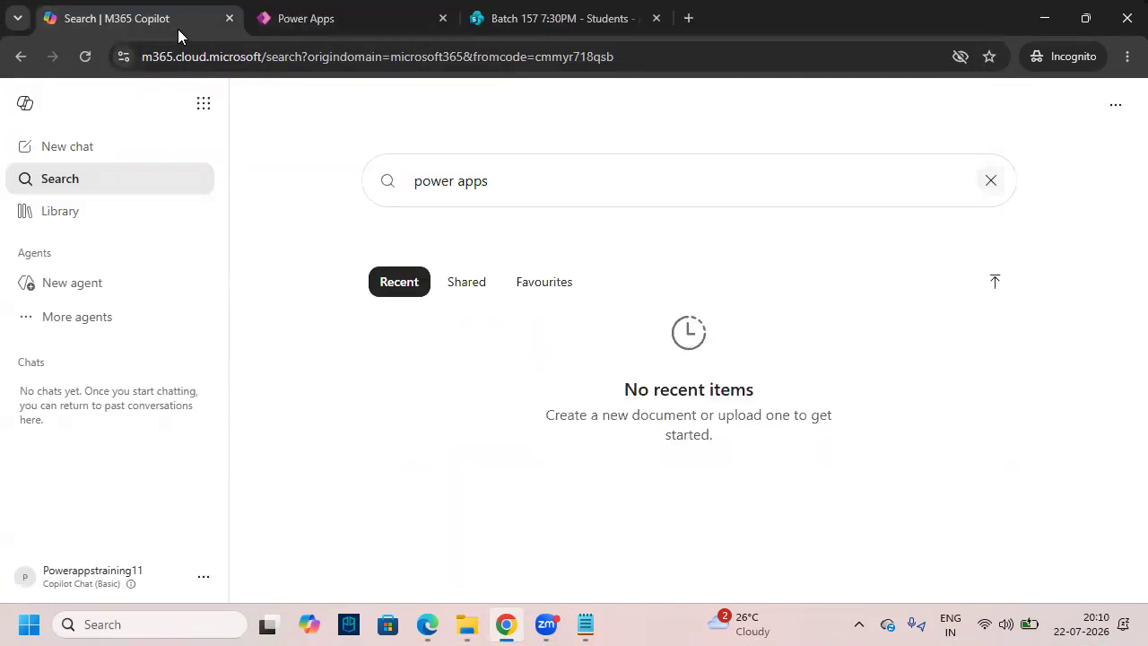
pyautogui.hotkey('ctrl', 'w')
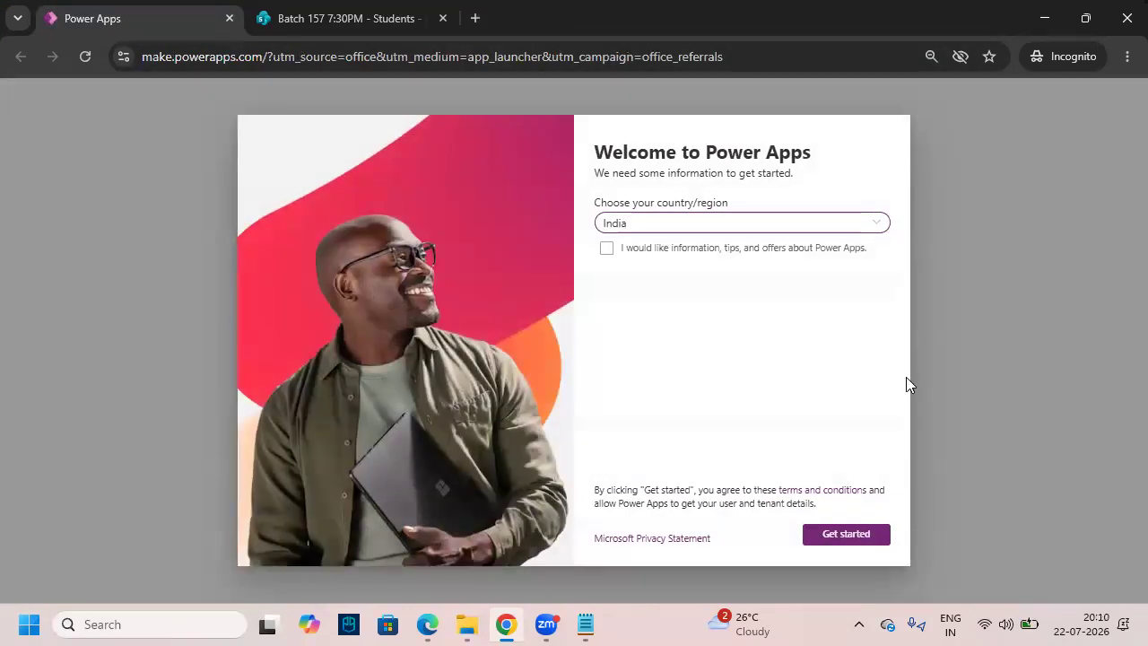
pyautogui.click(856, 535)
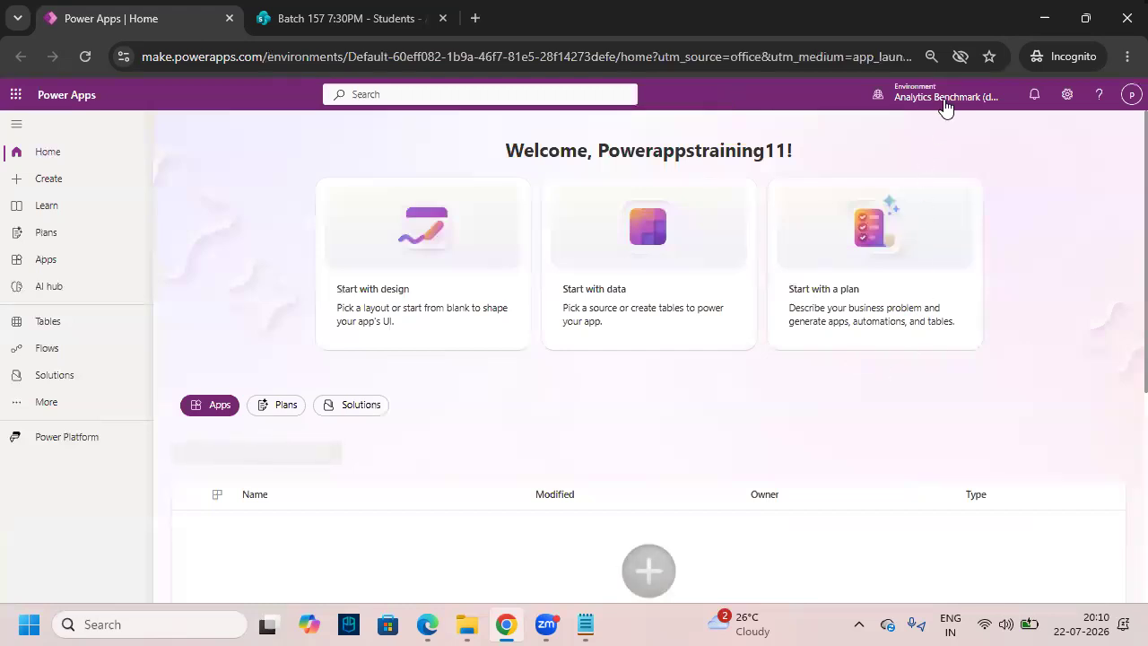
pyautogui.hotkey('ctrl', '+')
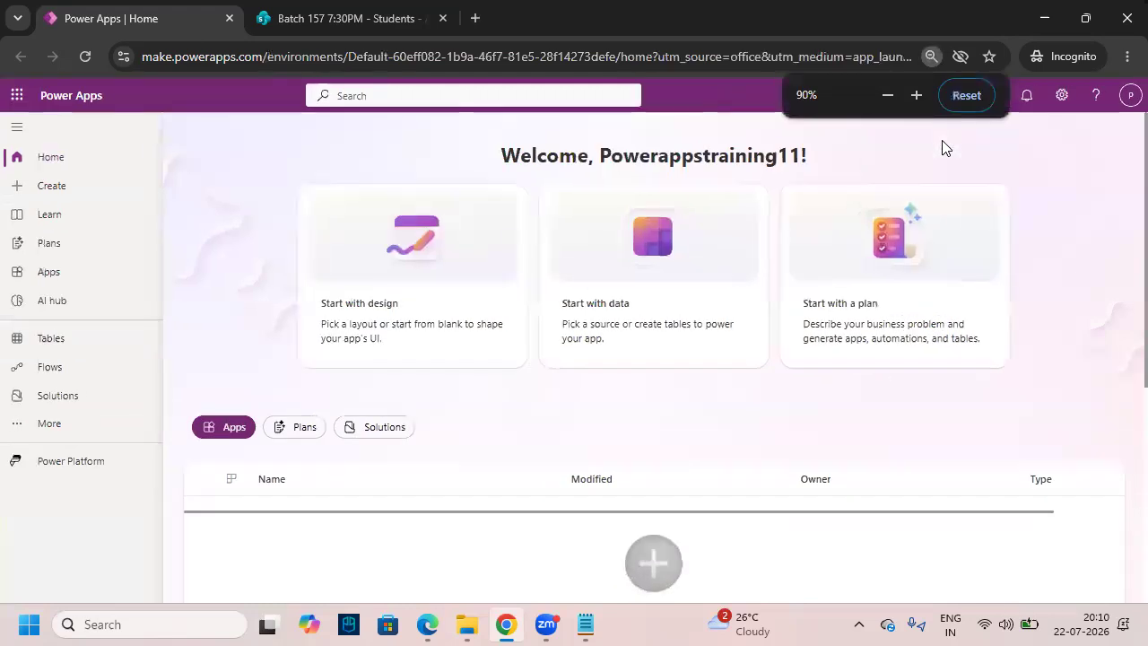
pyautogui.hotkey('ctrl', '+')
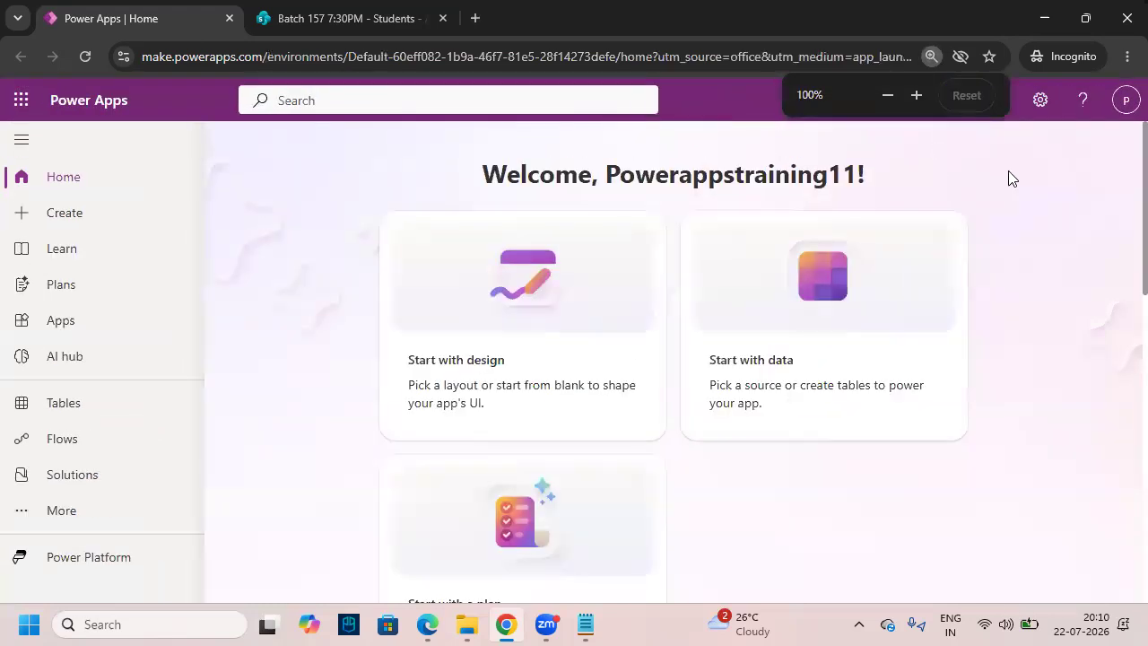
pyautogui.moveTo(852, 104)
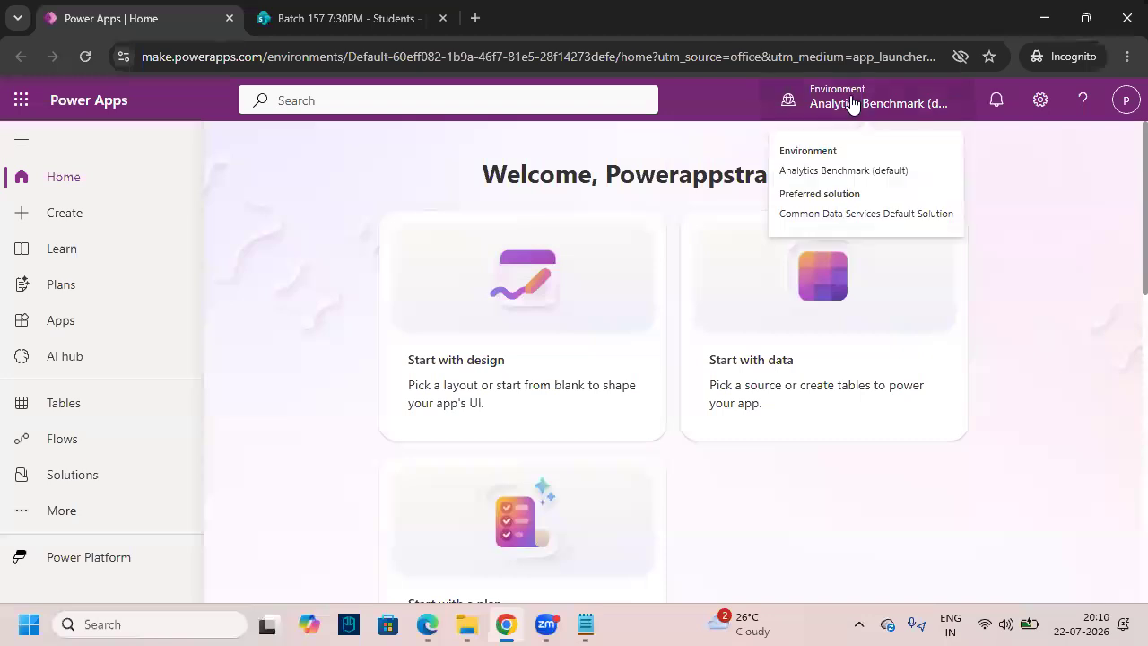
pyautogui.moveTo(786, 160); pyautogui.dragTo(809, 139)
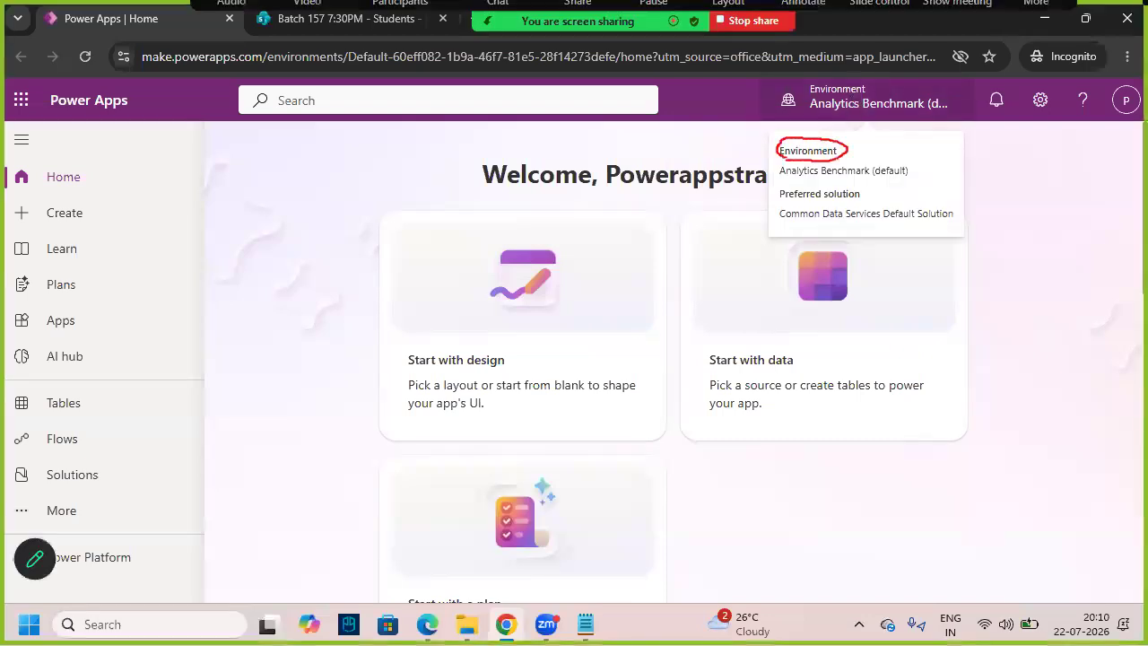
pyautogui.hotkey('ctrl', '-')
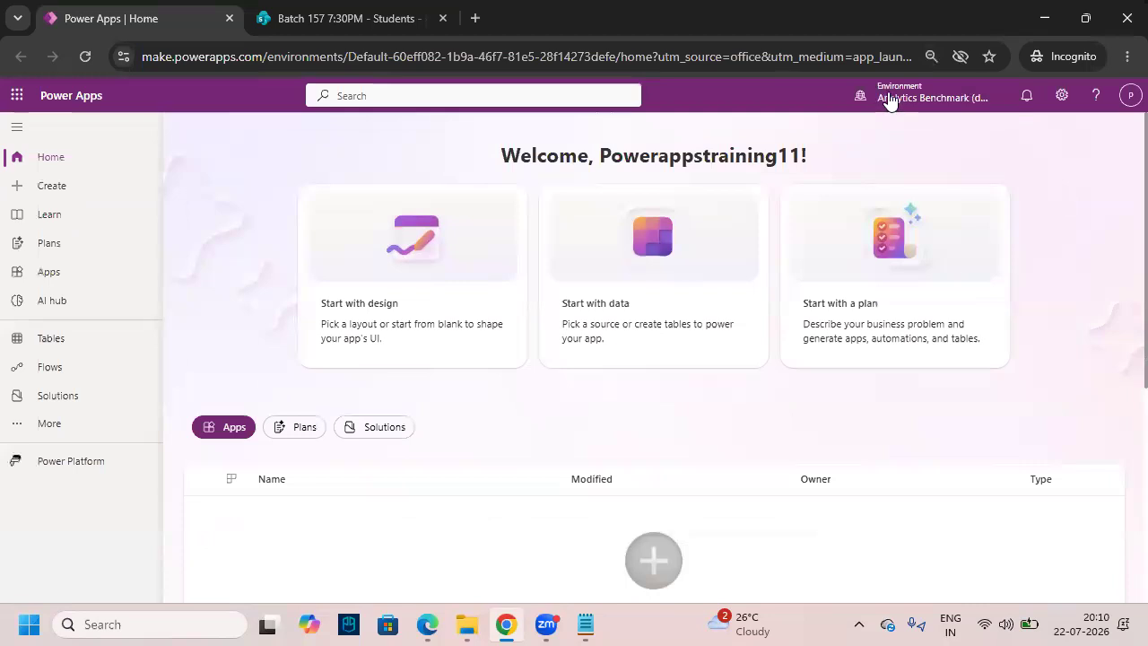
pyautogui.click(891, 99)
pyautogui.moveTo(884, 320)
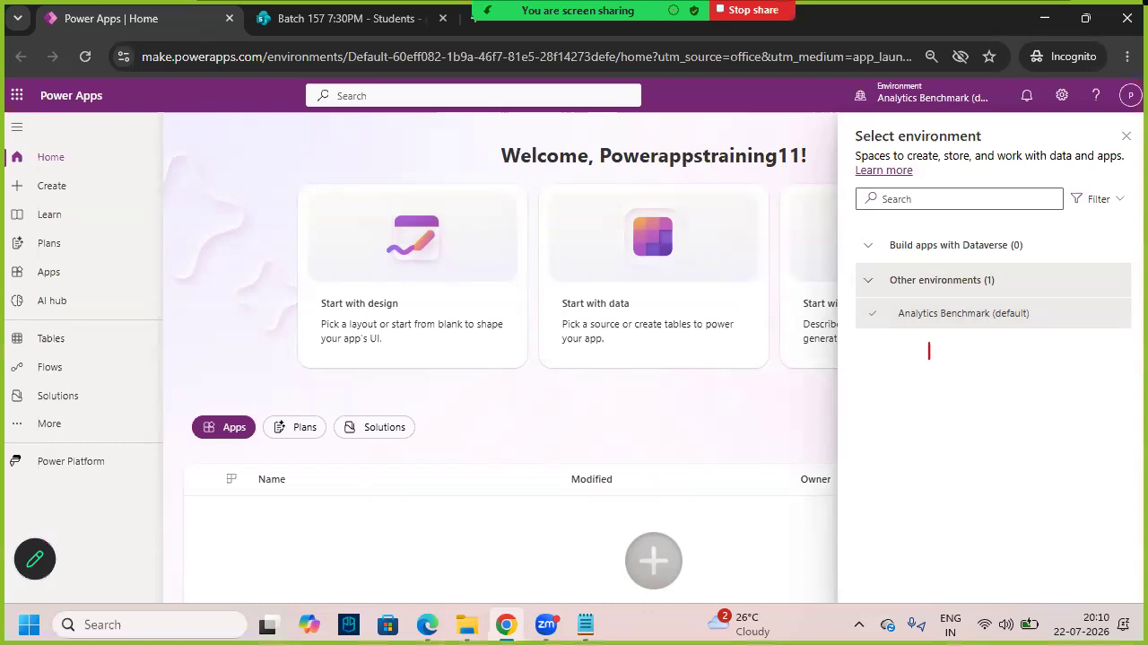
pyautogui.write('Dev')
pyautogui.press('Return')
pyautogui.write('Test ')
pyautogui.write('Prod')
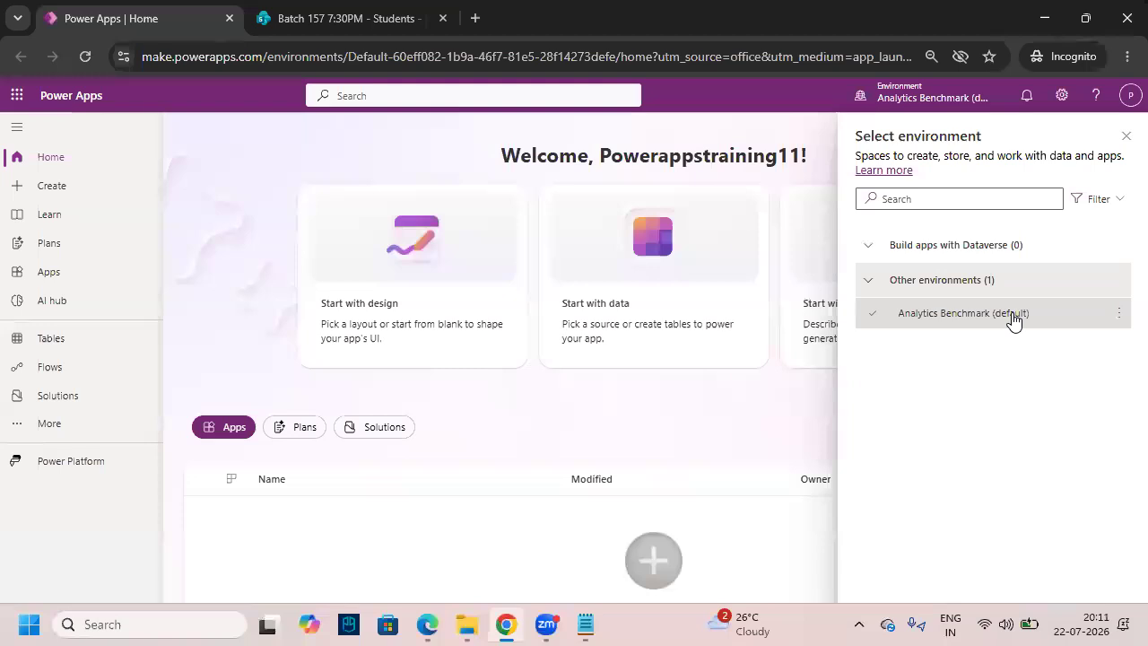
pyautogui.moveTo(1014, 321)
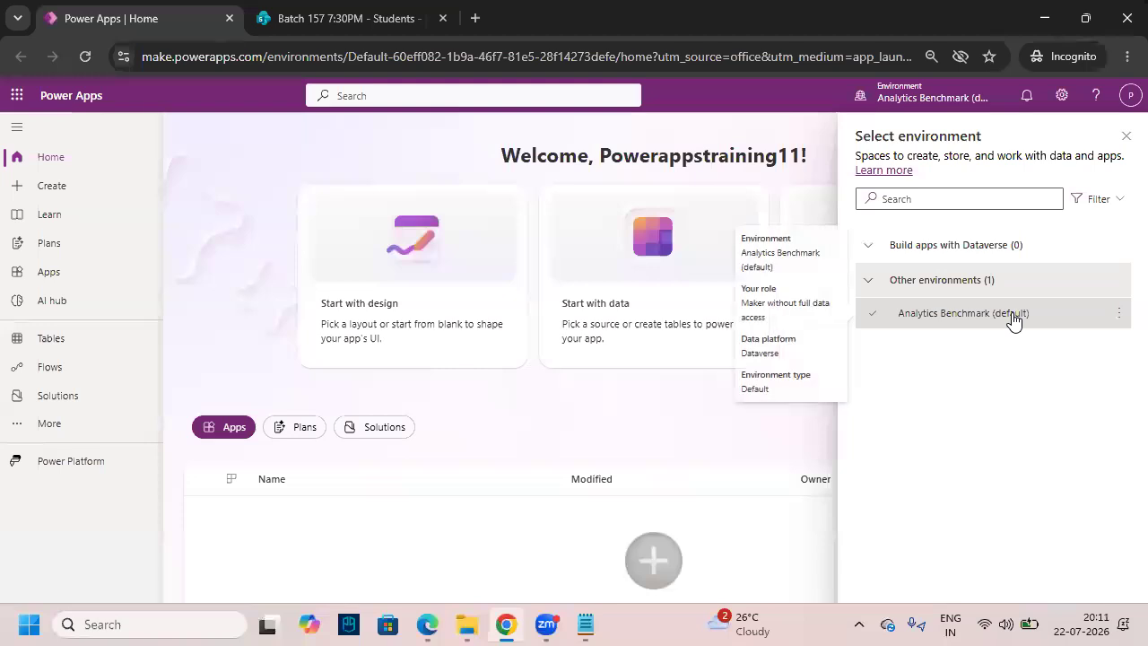
pyautogui.click(1126, 136)
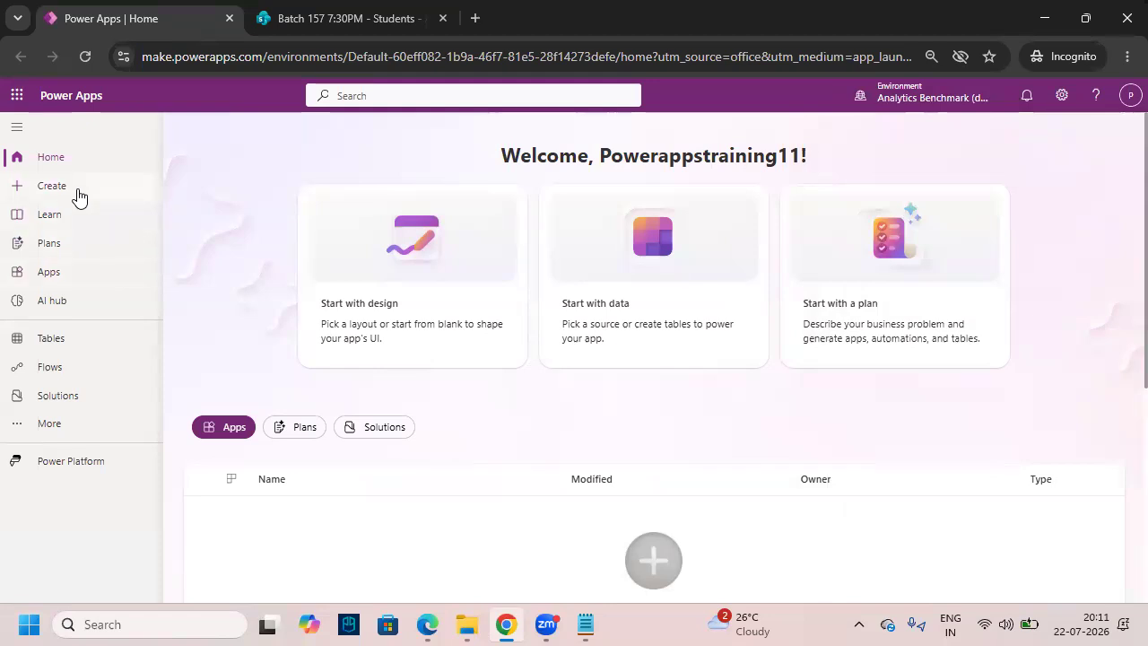
# - Go to the Create page from the Power Apps left navigation
pyautogui.moveTo(25, 174); pyautogui.dragTo(106, 201)
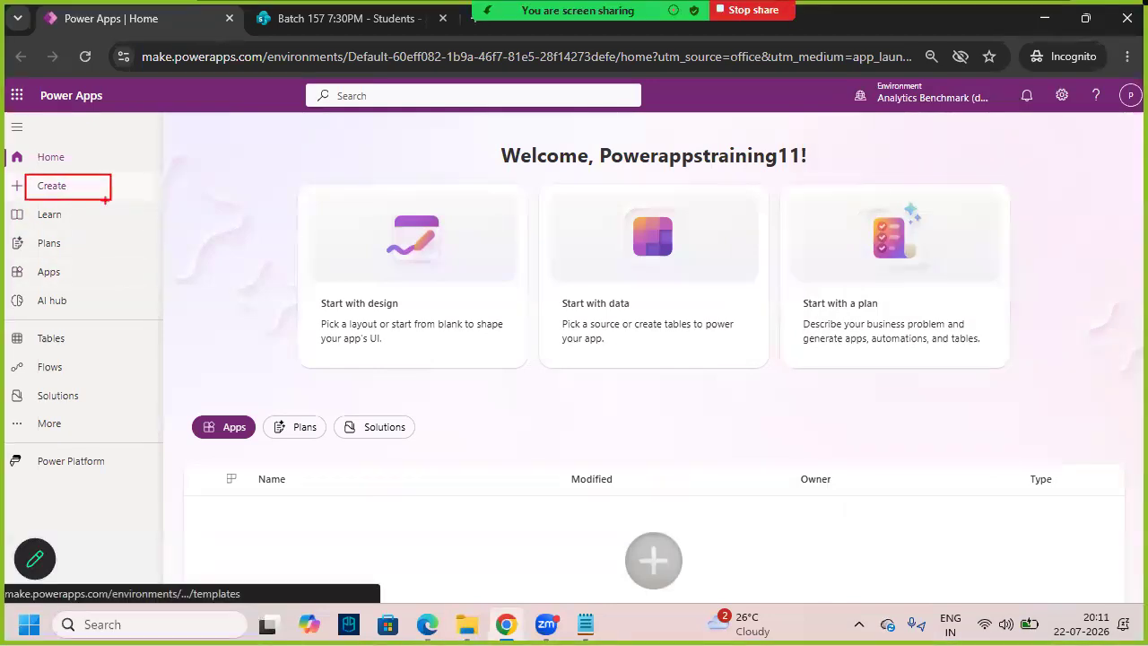
pyautogui.moveTo(54, 164); pyautogui.dragTo(75, 175)
pyautogui.press('Escape')
pyautogui.click(76, 190)
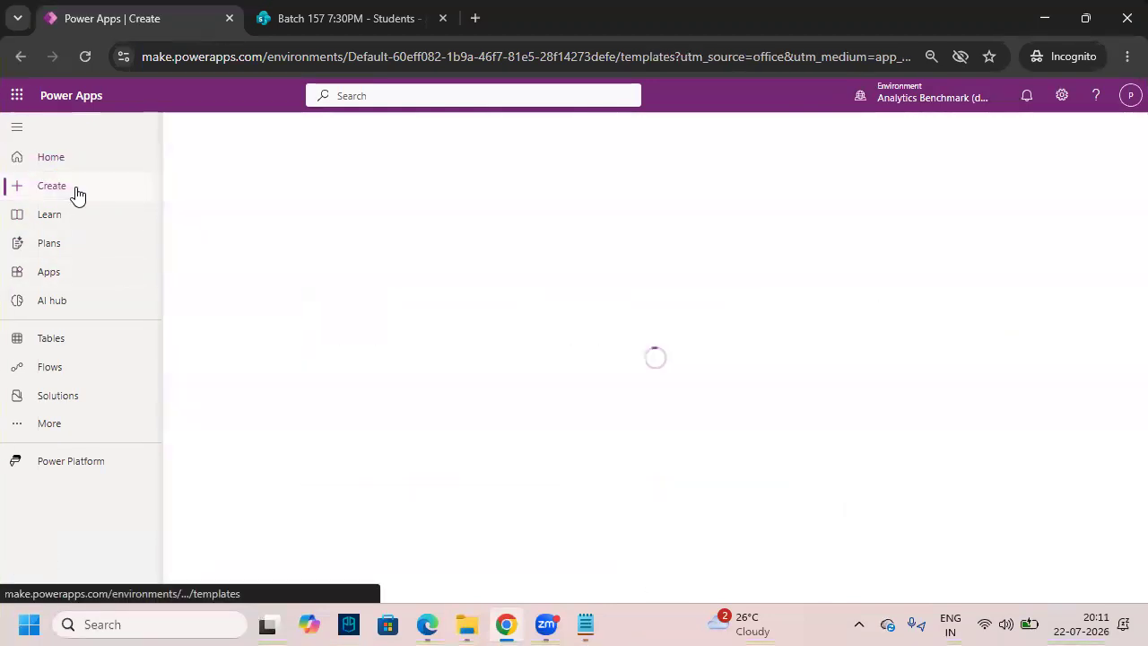
# - Mark the Create options, then start a new app from a blank canvas
pyautogui.hotkey('ctrl', '2')
pyautogui.moveTo(175, 131); pyautogui.dragTo(314, 167)
pyautogui.moveTo(237, 97); pyautogui.dragTo(251, 128)
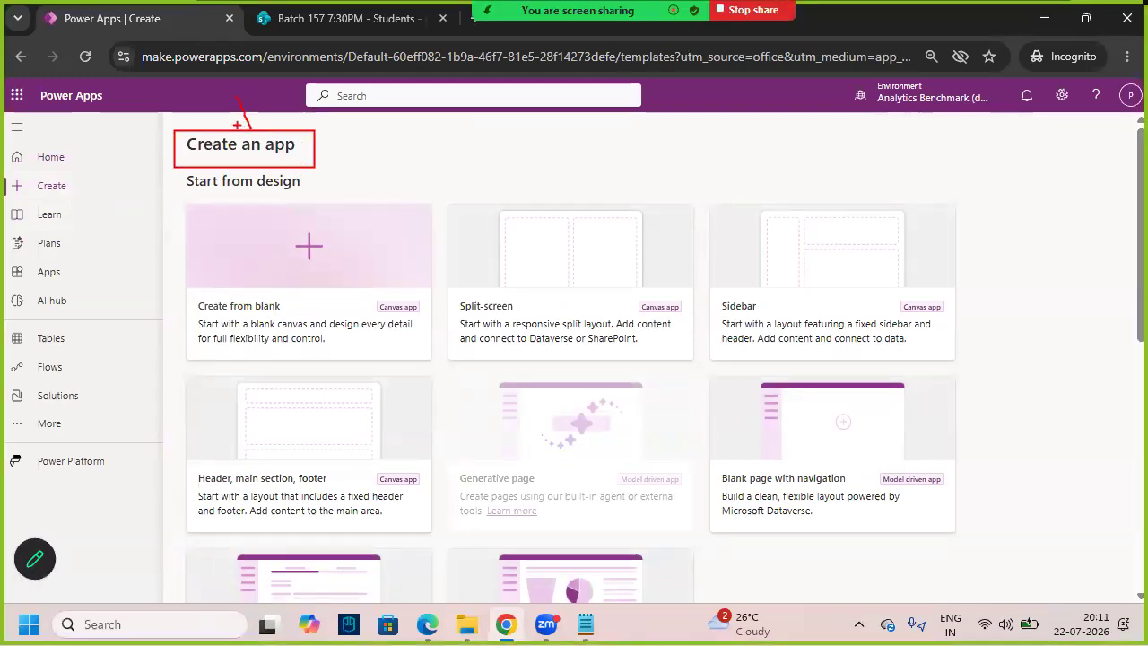
pyautogui.press('Escape')
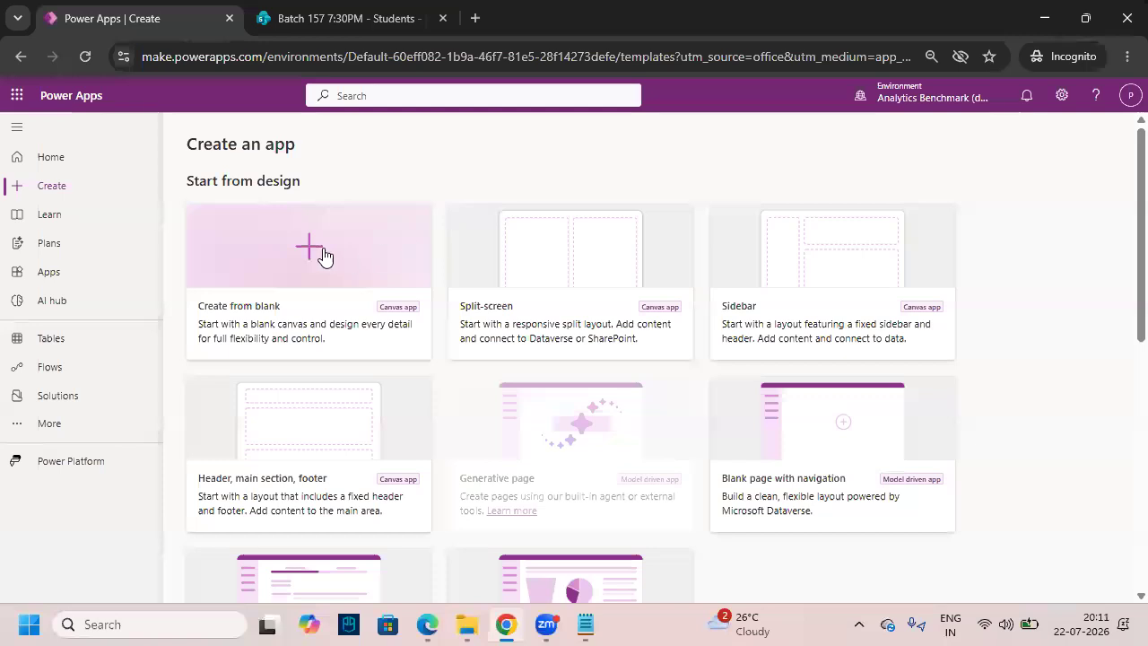
pyautogui.hotkey('ctrl', '2')
pyautogui.moveTo(188, 205)
pyautogui.mouseDown()
pyautogui.moveTo(374, 347)
pyautogui.moveTo(434, 359)
pyautogui.mouseUp()
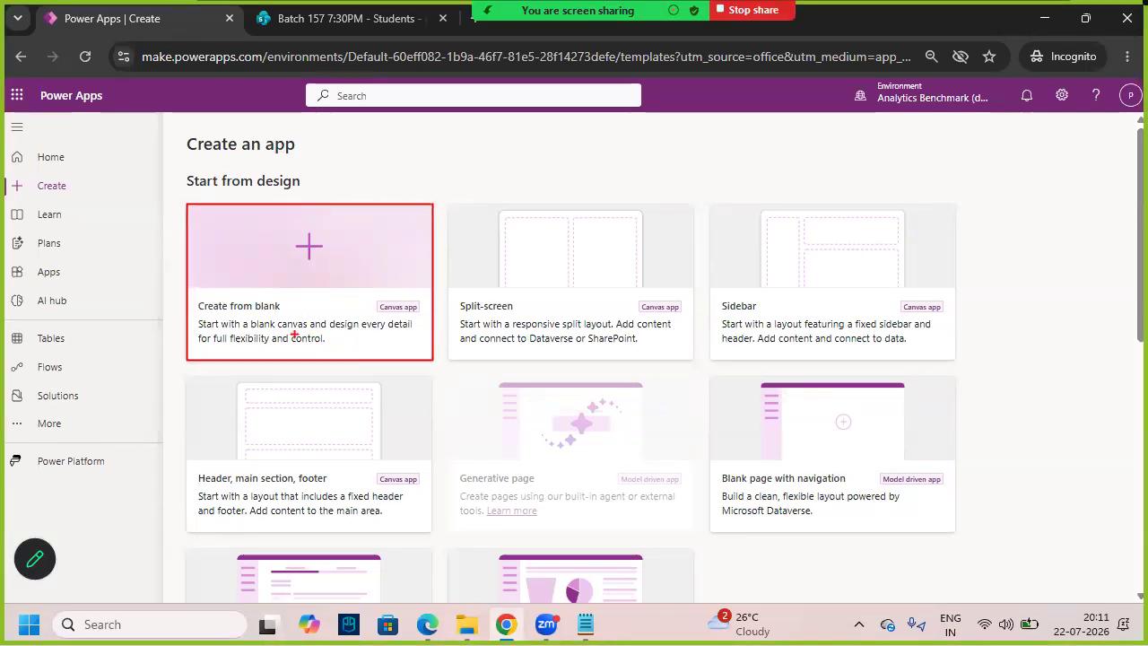
pyautogui.moveTo(254, 318)
pyautogui.mouseDown()
pyautogui.moveTo(299, 298)
pyautogui.moveTo(190, 285)
pyautogui.moveTo(262, 316)
pyautogui.moveTo(308, 314)
pyautogui.mouseUp()
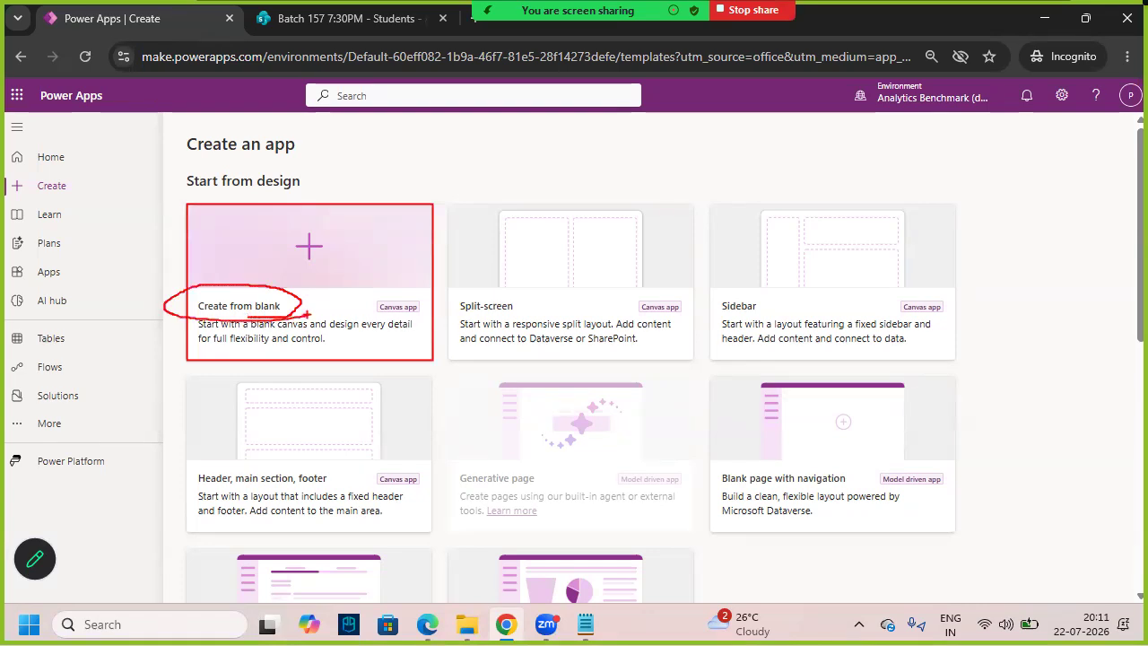
pyautogui.click(351, 274)
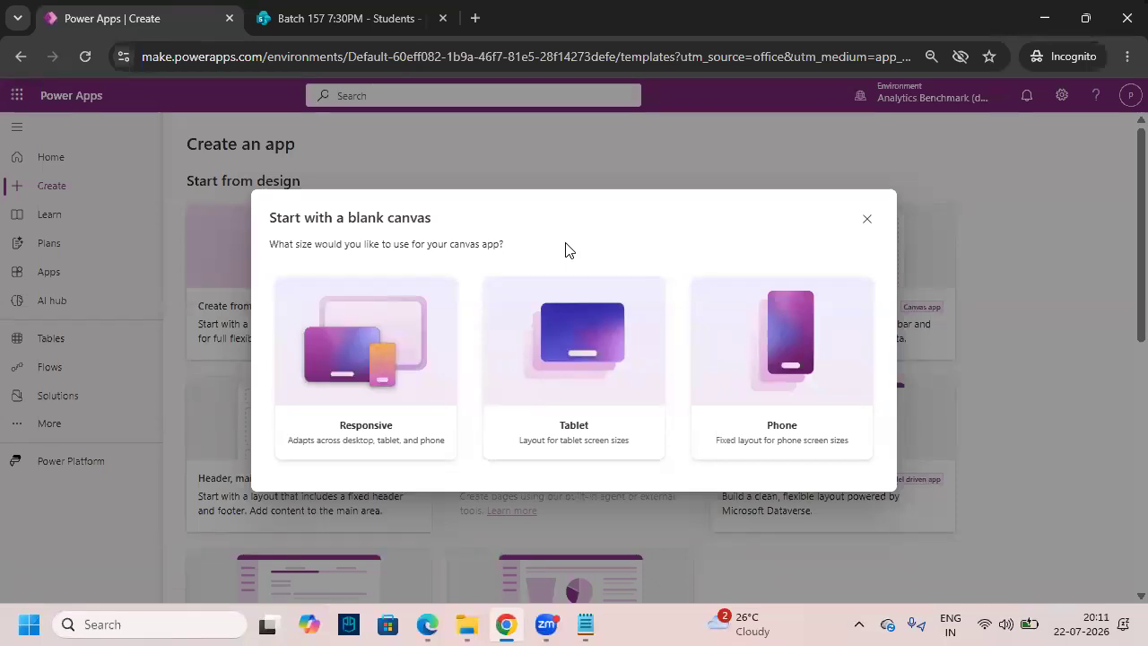
# - Compare the blank canvas size cards and choose the Phone layout
pyautogui.moveTo(690, 274)
pyautogui.mouseDown()
pyautogui.moveTo(882, 472)
pyautogui.moveTo(872, 458)
pyautogui.mouseUp()
pyautogui.moveTo(485, 283); pyautogui.dragTo(665, 456)
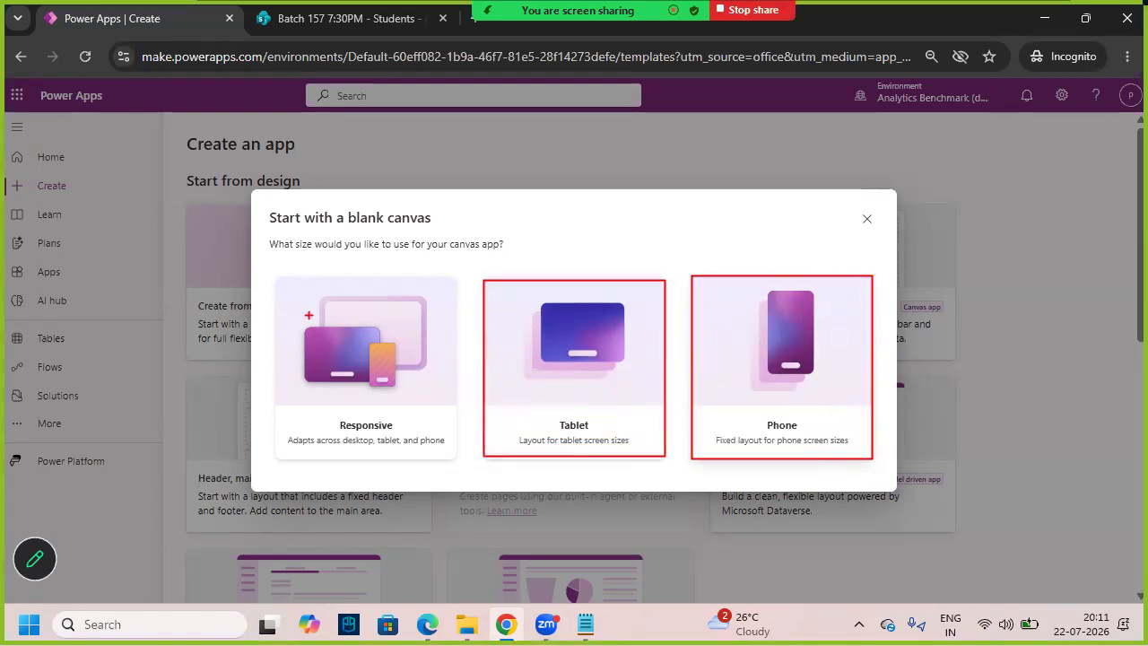
pyautogui.moveTo(279, 282); pyautogui.dragTo(455, 459)
pyautogui.moveTo(372, 326); pyautogui.dragTo(358, 338)
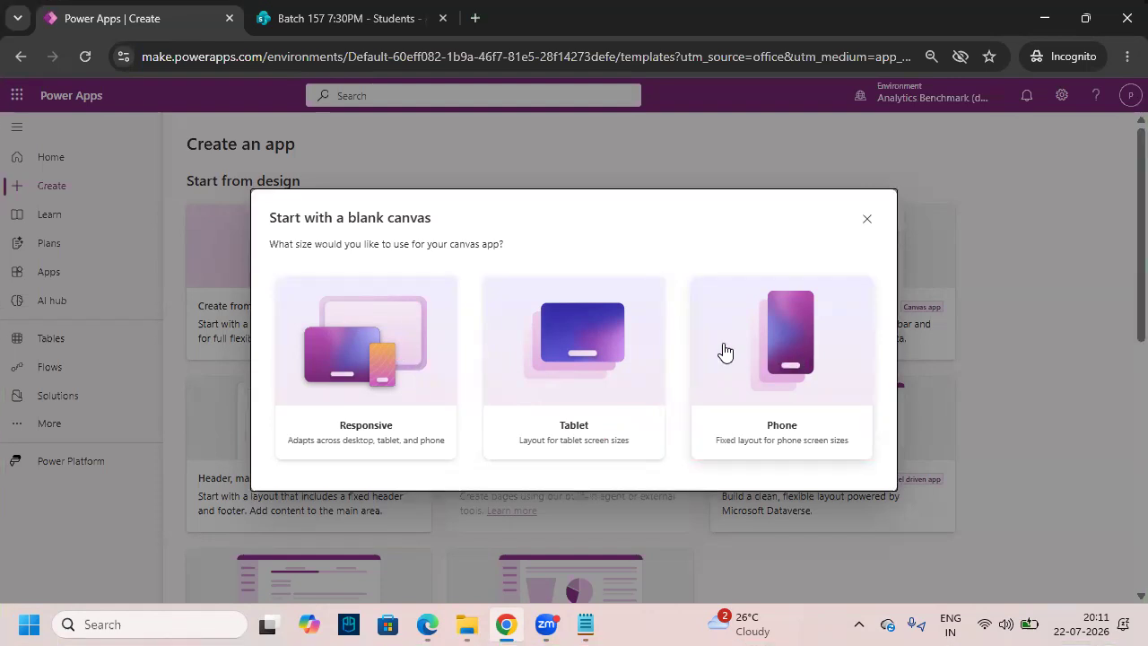
pyautogui.moveTo(695, 273); pyautogui.dragTo(874, 461)
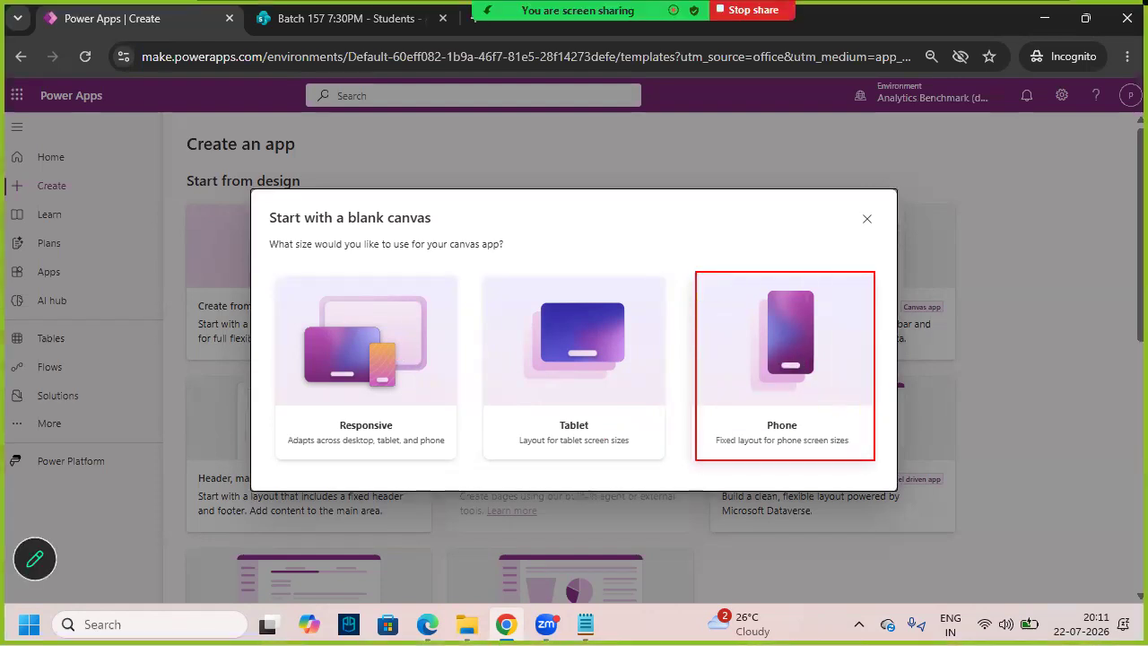
pyautogui.moveTo(763, 392); pyautogui.dragTo(836, 334)
pyautogui.click(811, 357)
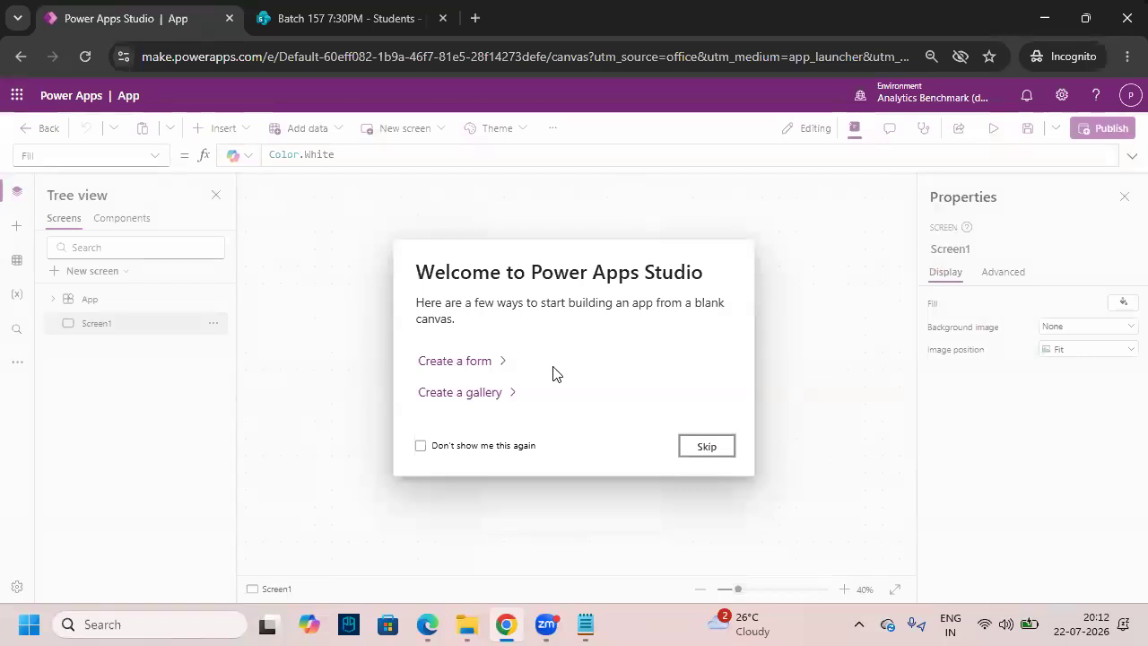
# - Skip the Welcome to Power Apps Studio prompt to reach the empty Screen1
pyautogui.hotkey('ctrl', '2')
pyautogui.moveTo(402, 255); pyautogui.dragTo(732, 291)
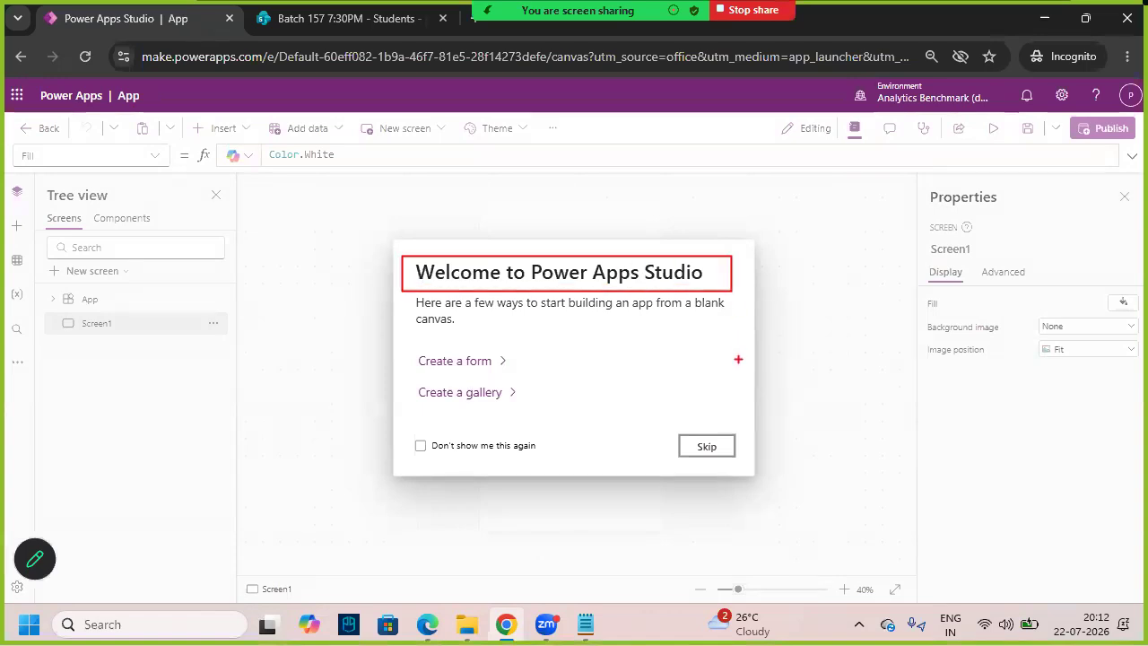
pyautogui.press('Escape')
pyautogui.click(708, 447)
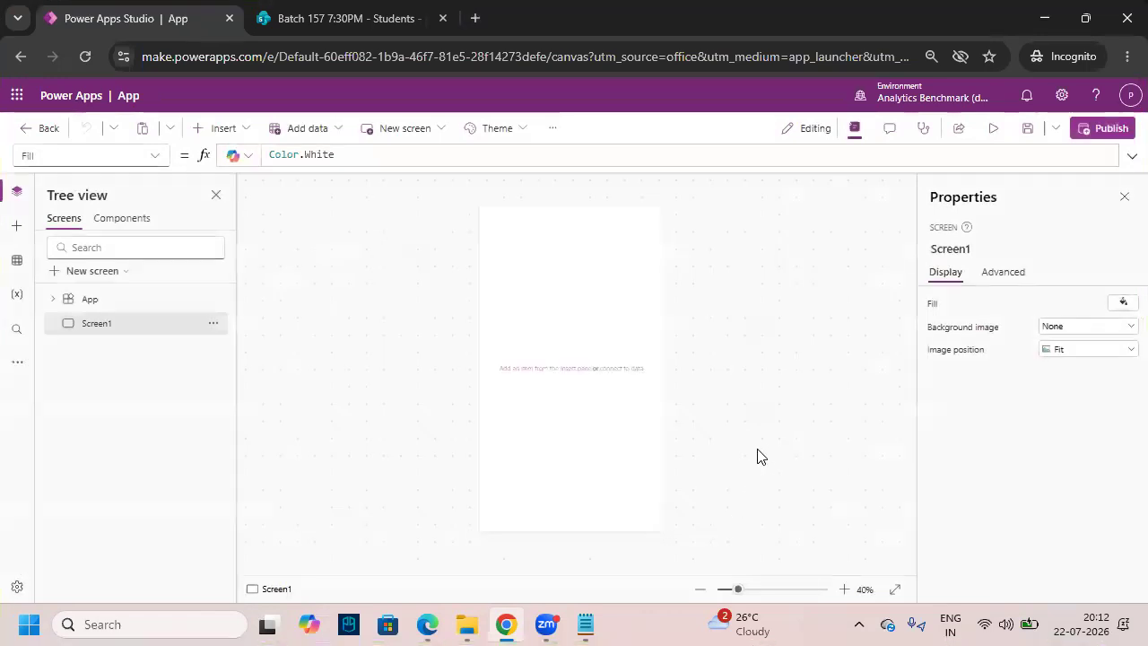
pyautogui.click(845, 589)
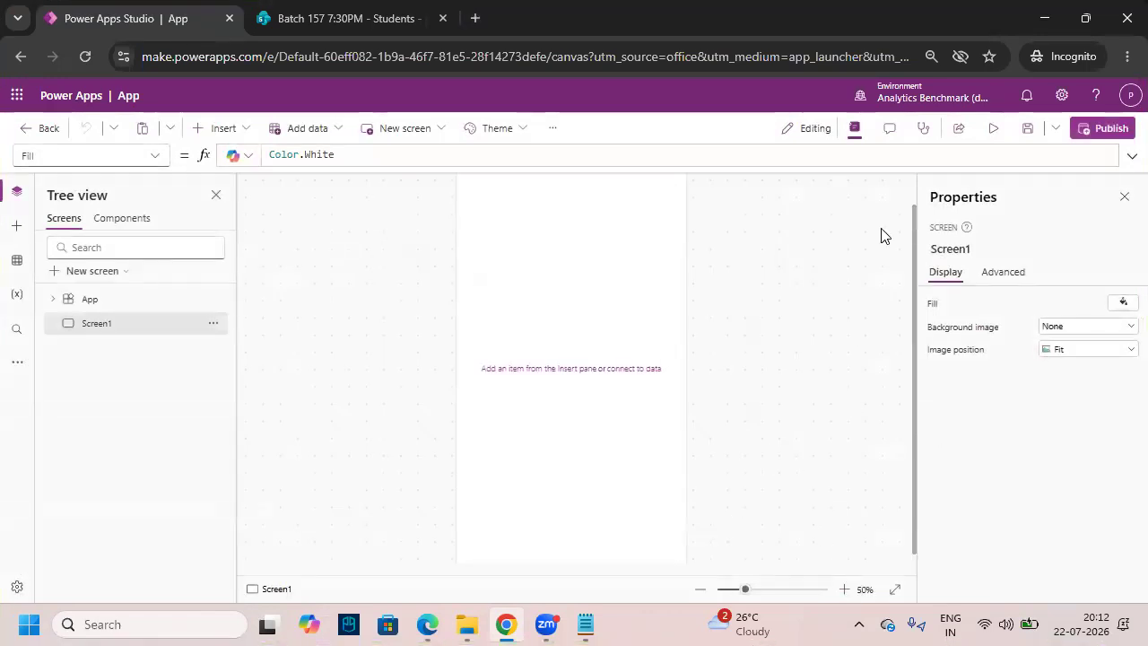
pyautogui.click(932, 56)
pyautogui.click(887, 95)
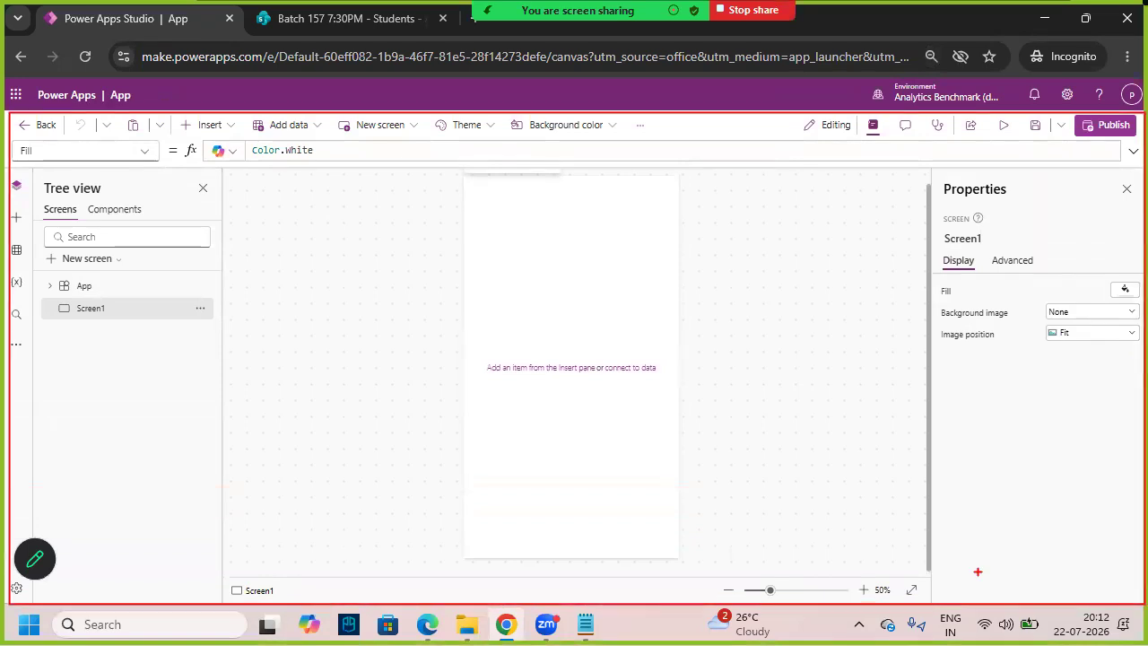
pyautogui.moveTo(436, 321)
pyautogui.mouseDown()
pyautogui.moveTo(511, 342)
pyautogui.moveTo(608, 305)
pyautogui.moveTo(574, 386)
pyautogui.moveTo(589, 375)
pyautogui.mouseUp()
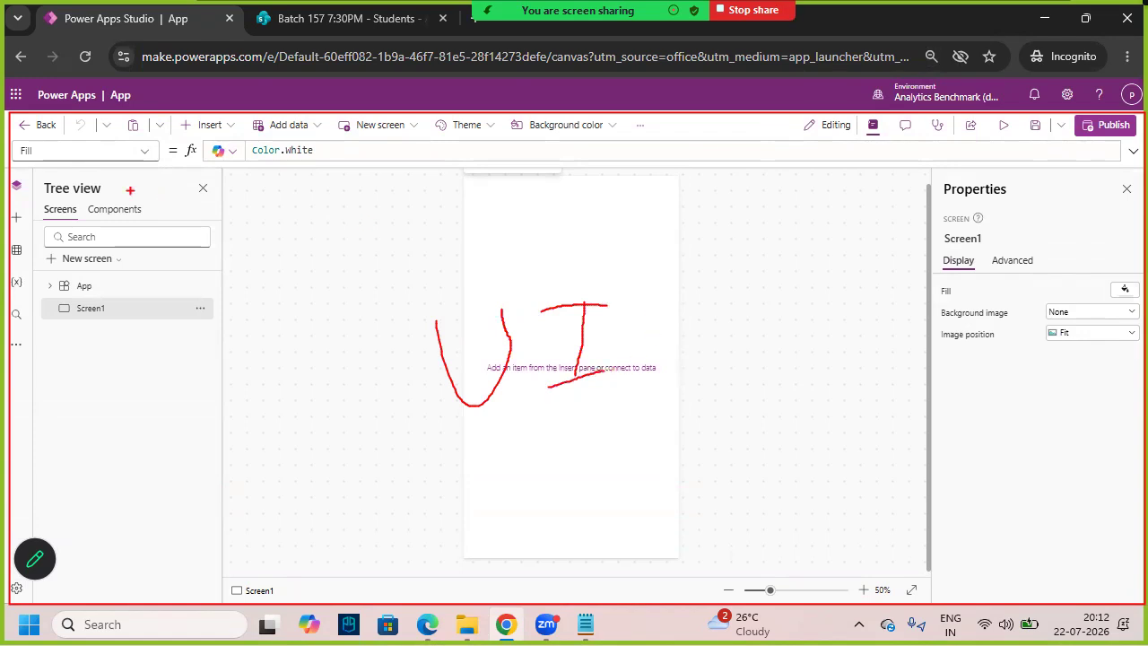
pyautogui.moveTo(124, 138); pyautogui.dragTo(179, 139)
pyautogui.moveTo(235, 139); pyautogui.dragTo(268, 138)
pyautogui.moveTo(349, 140); pyautogui.dragTo(404, 141)
pyautogui.moveTo(532, 146); pyautogui.dragTo(580, 150)
pyautogui.moveTo(857, 178); pyautogui.dragTo(1005, 198)
pyautogui.moveTo(989, 319); pyautogui.dragTo(1053, 287)
pyautogui.moveTo(1094, 351); pyautogui.dragTo(985, 414)
pyautogui.moveTo(4, 208); pyautogui.dragTo(35, 206)
pyautogui.moveTo(2, 278); pyautogui.dragTo(34, 268)
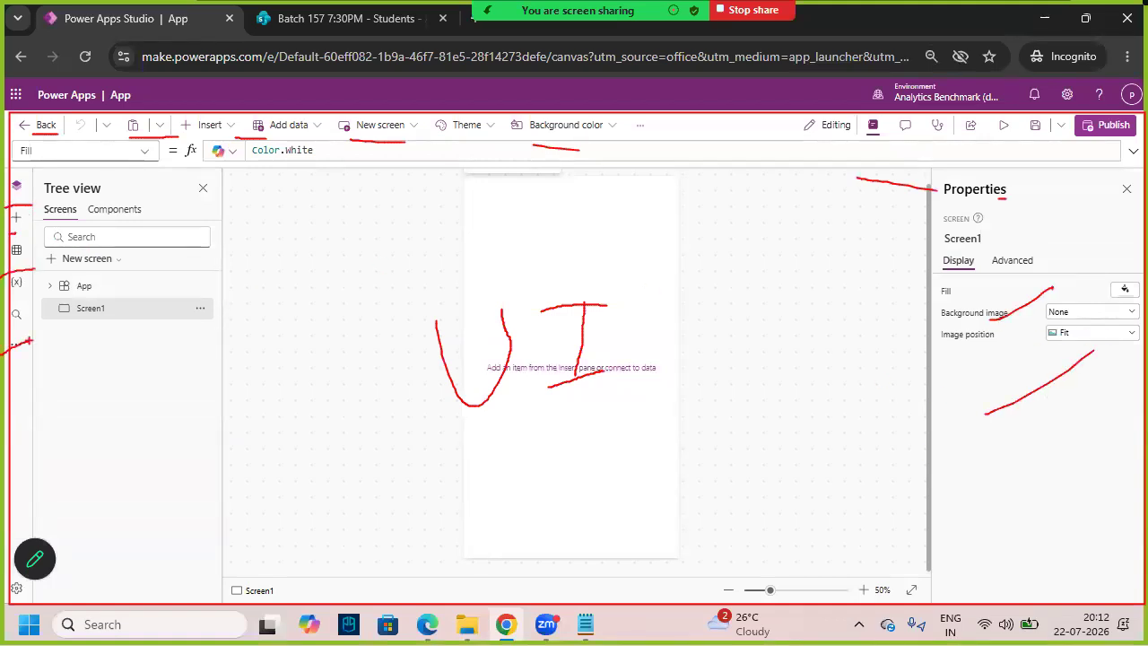
pyautogui.press('Escape')
pyautogui.hotkey('ctrl', '2')
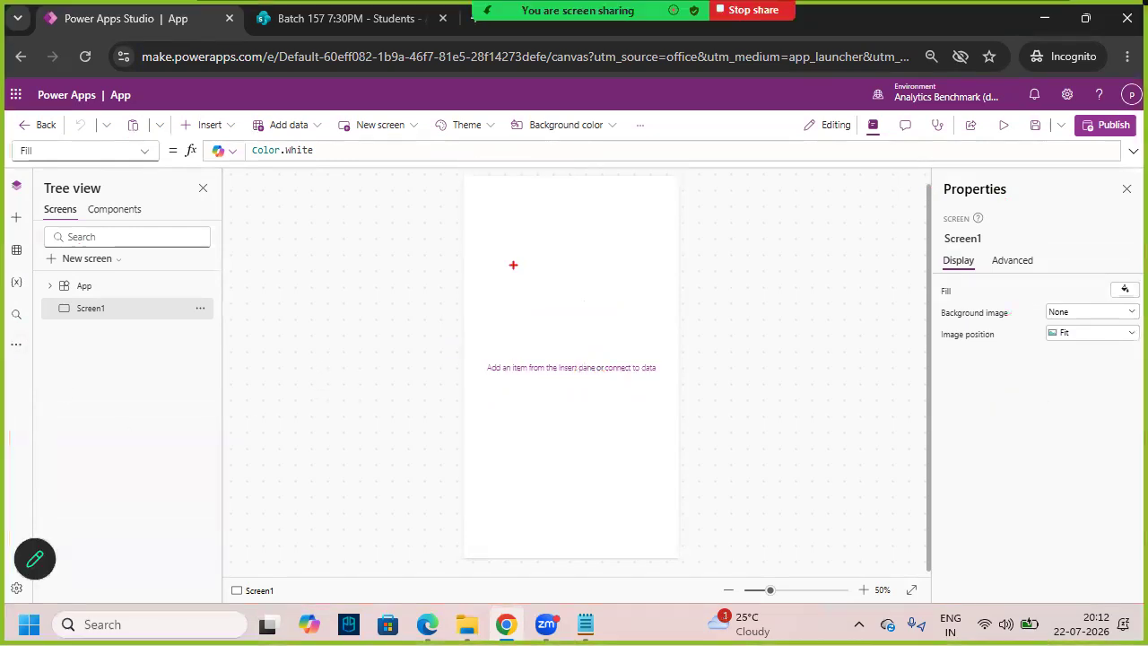
pyautogui.moveTo(483, 251)
pyautogui.mouseDown()
pyautogui.moveTo(498, 279)
pyautogui.moveTo(518, 275)
pyautogui.mouseUp()
pyautogui.moveTo(553, 231)
pyautogui.mouseDown()
pyautogui.moveTo(581, 262)
pyautogui.moveTo(618, 235)
pyautogui.moveTo(642, 257)
pyautogui.mouseUp()
pyautogui.moveTo(512, 329); pyautogui.dragTo(588, 285)
pyautogui.moveTo(513, 319); pyautogui.dragTo(604, 282)
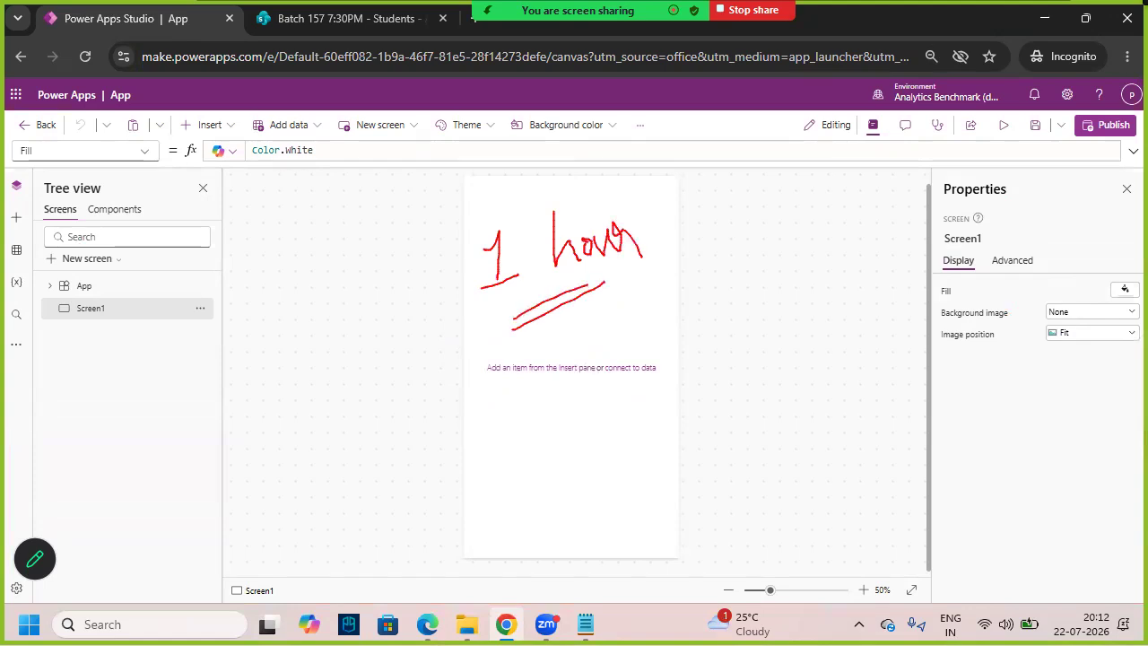
pyautogui.press('Escape')
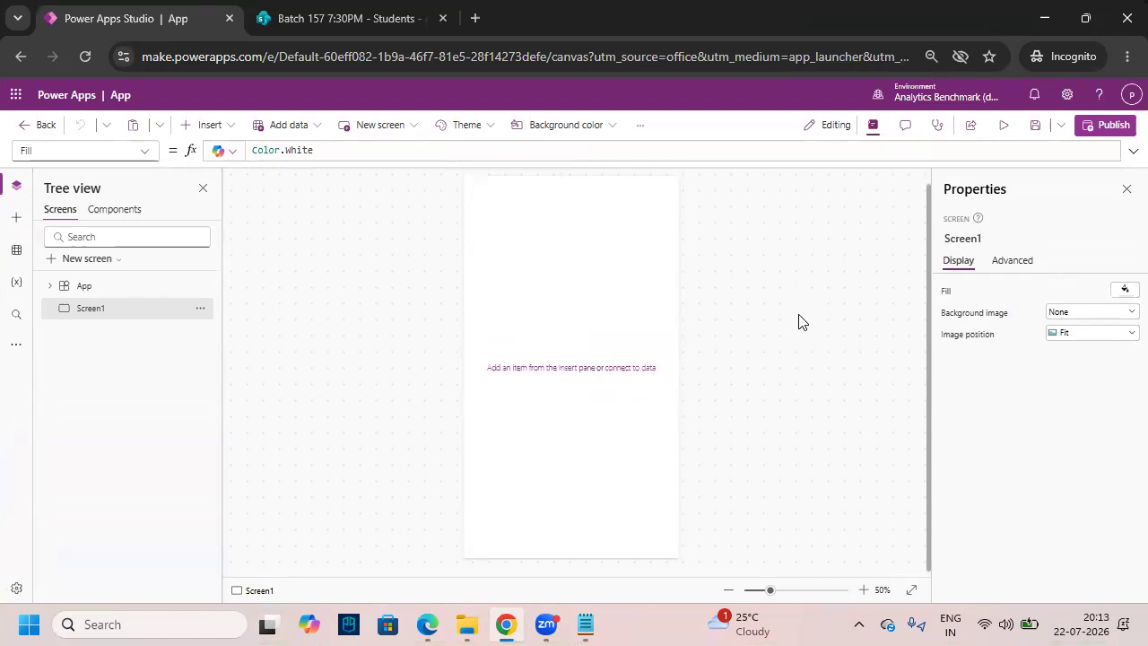
pyautogui.hotkey('ctrl', '2')
pyautogui.moveTo(1022, 111)
pyautogui.mouseDown()
pyautogui.moveTo(1049, 141)
pyautogui.moveTo(1052, 114)
pyautogui.mouseUp()
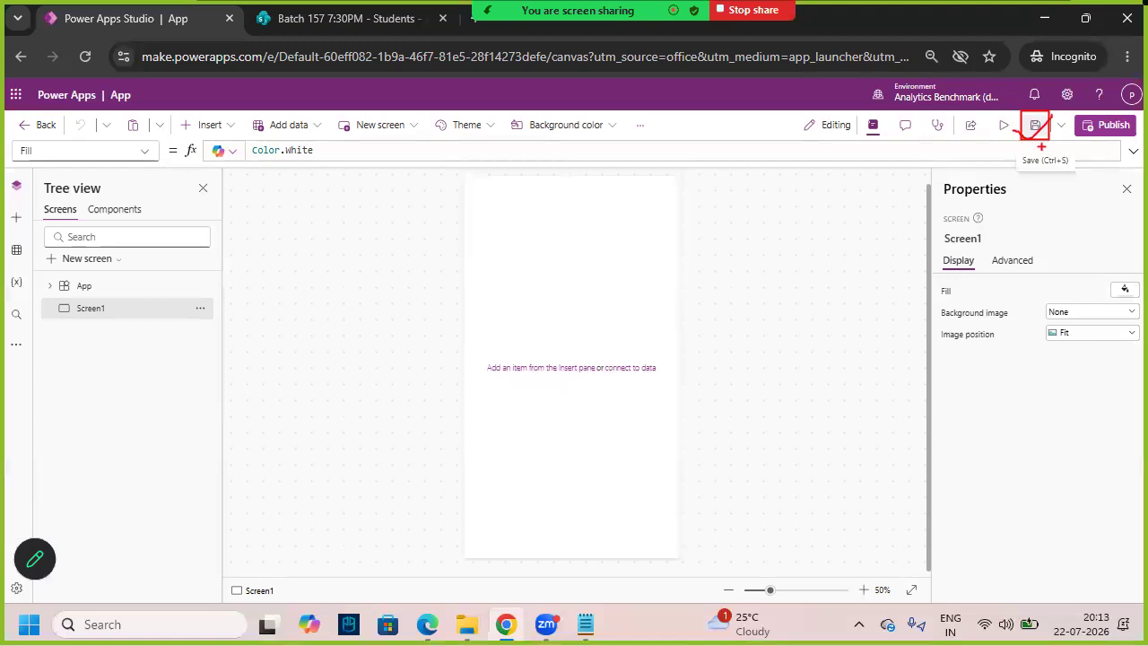
pyautogui.press('Escape')
# - Save the canvas app under the name 'AB Trainings 157'
pyautogui.click(1035, 130)
pyautogui.moveTo(492, 361); pyautogui.dragTo(410, 361)
pyautogui.write('AB Trainings 157')
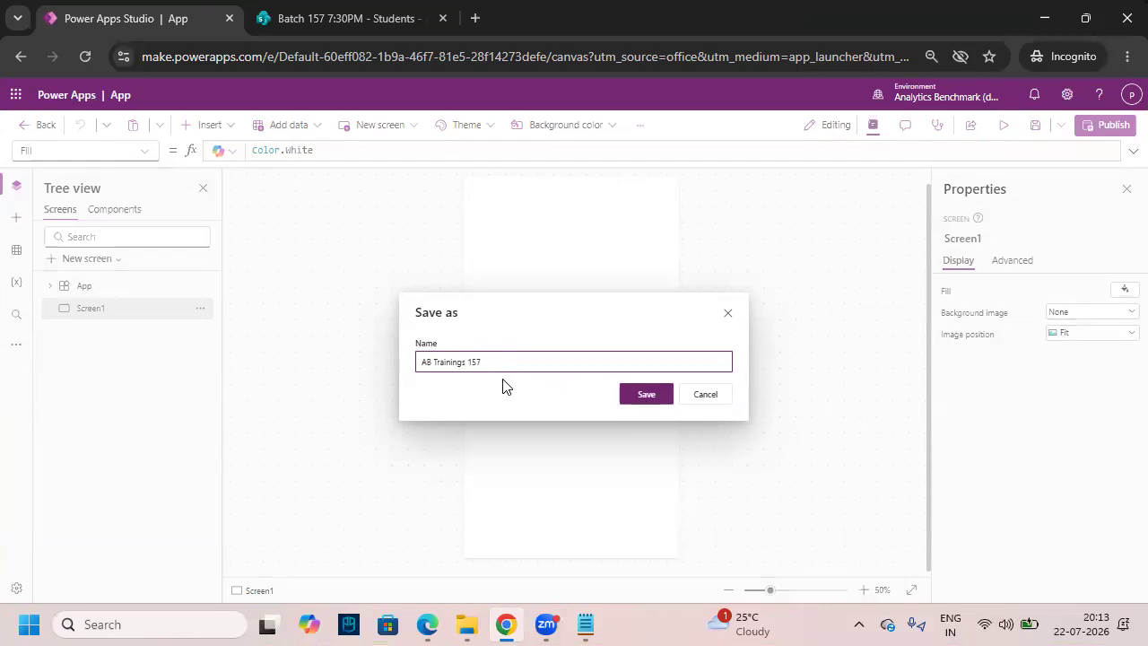
pyautogui.click(653, 400)
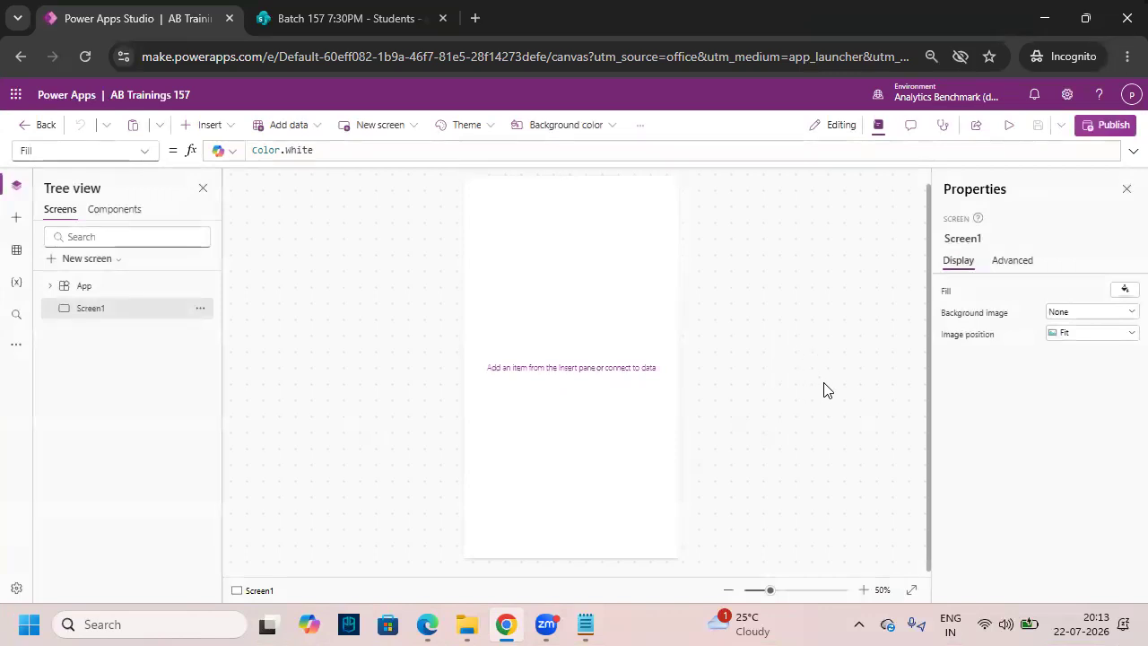
pyautogui.moveTo(104, 78)
pyautogui.mouseDown()
pyautogui.moveTo(139, 104)
pyautogui.moveTo(215, 107)
pyautogui.mouseUp()
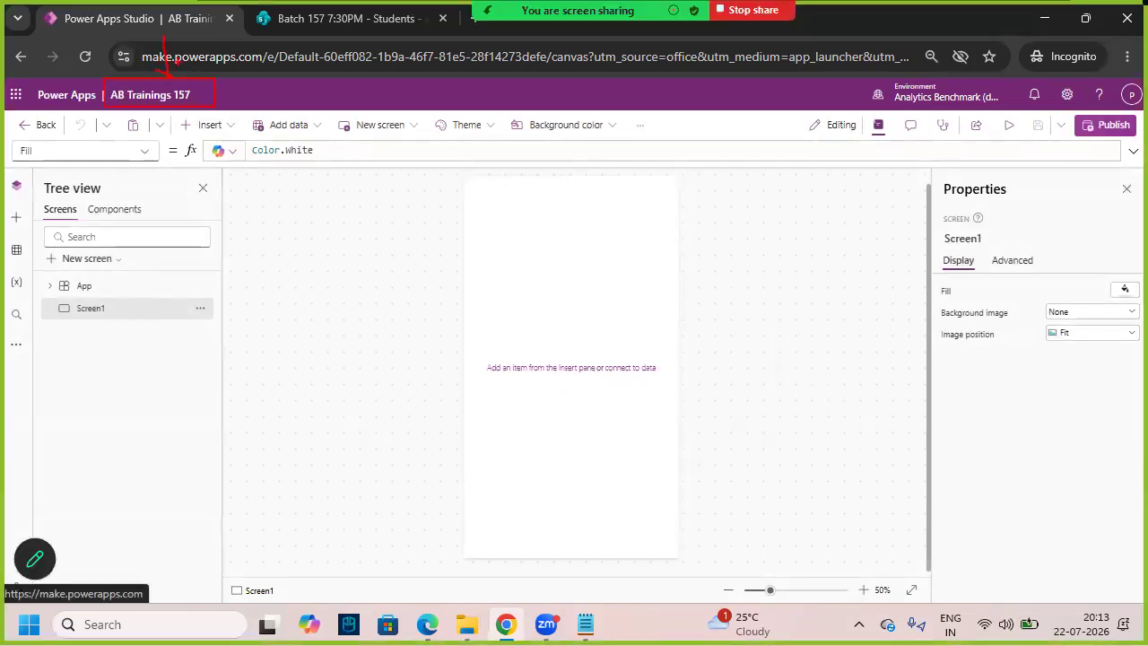
pyautogui.press('Escape')
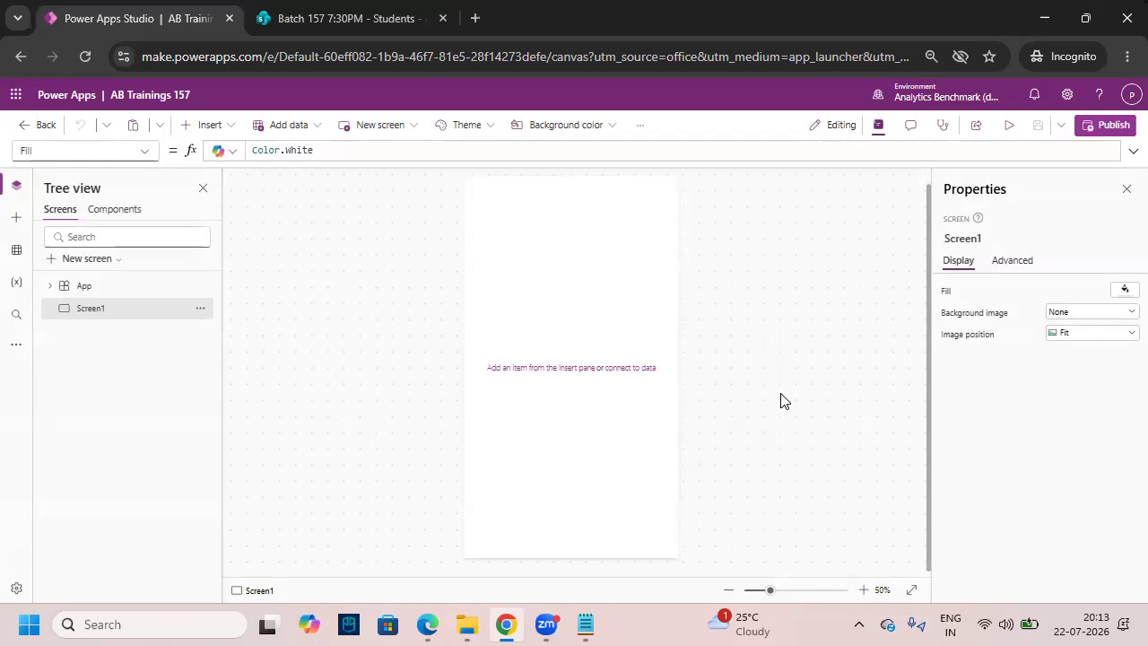
pyautogui.hotkey('ctrl', '2')
pyautogui.moveTo(466, 178)
pyautogui.mouseDown()
pyautogui.moveTo(605, 443)
pyautogui.moveTo(683, 561)
pyautogui.mouseUp()
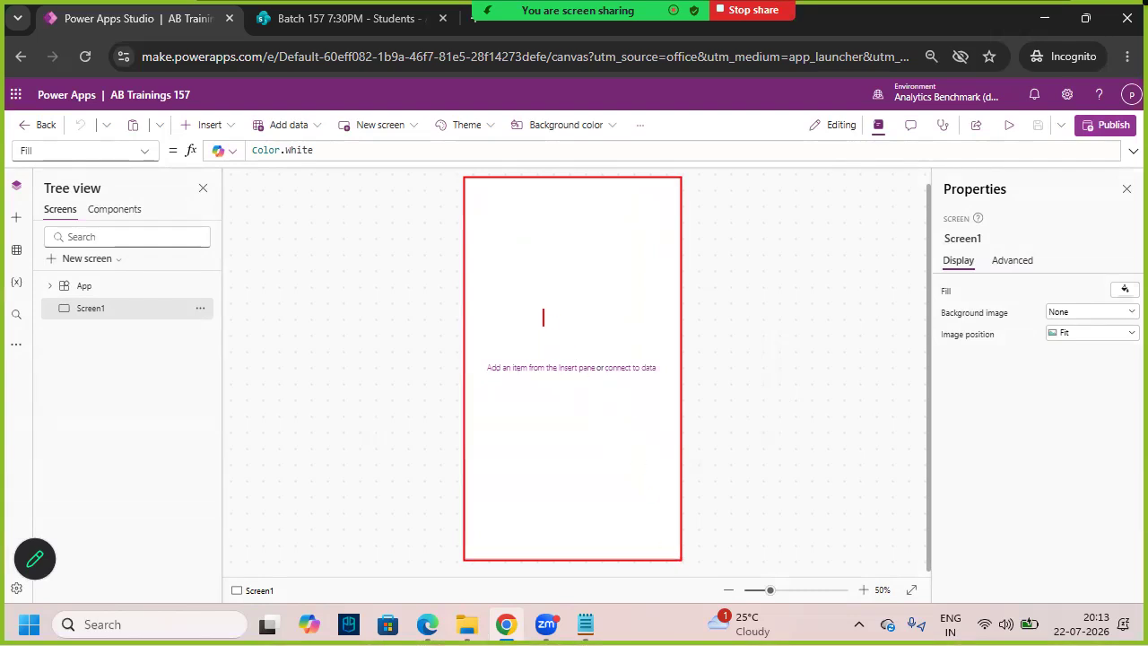
pyautogui.write('Canvas')
pyautogui.press('BackSpace')
pyautogui.write('s')
pyautogui.moveTo(47, 297); pyautogui.dragTo(147, 324)
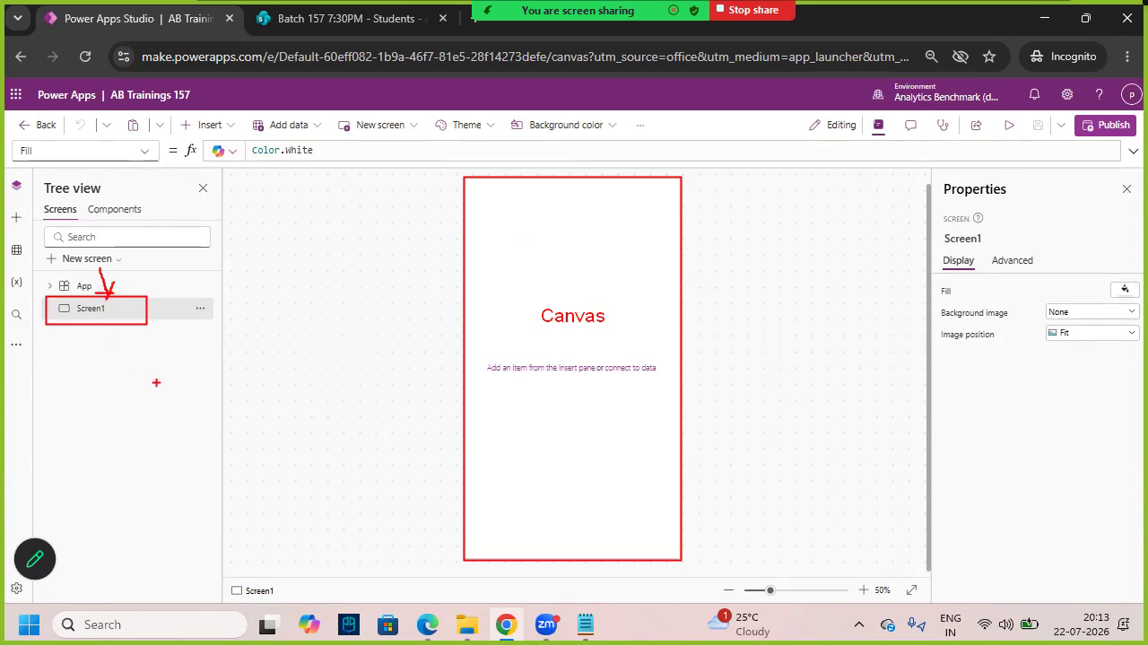
pyautogui.moveTo(572, 329)
pyautogui.mouseDown()
pyautogui.moveTo(557, 330)
pyautogui.moveTo(604, 326)
pyautogui.mouseUp()
pyautogui.press('Escape')
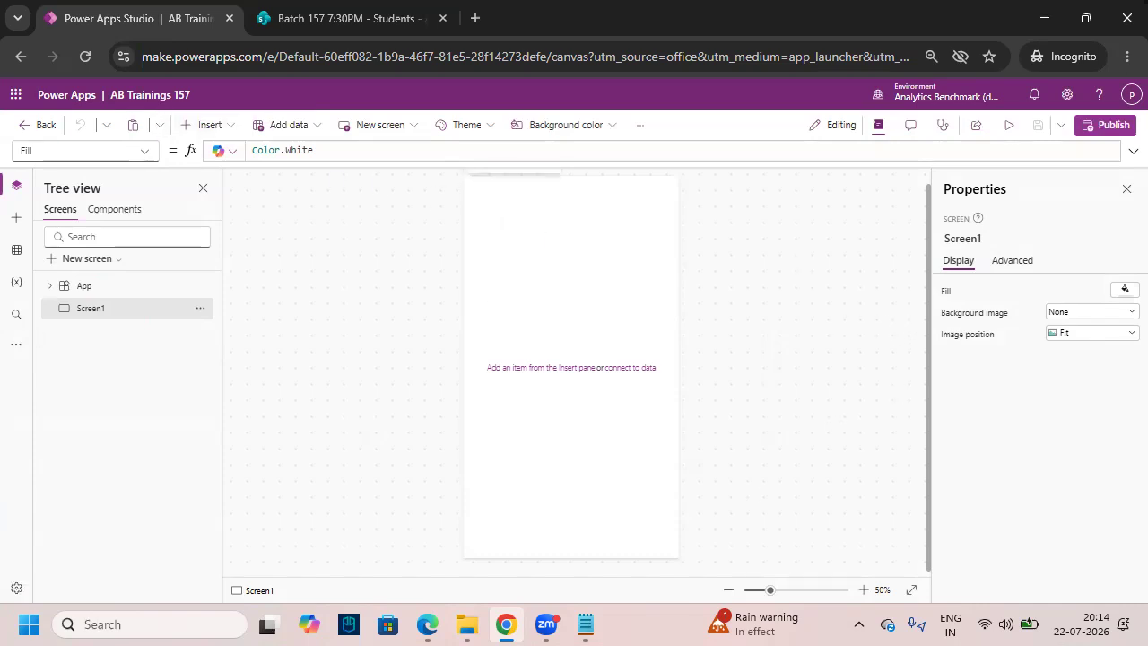
pyautogui.moveTo(463, 177)
pyautogui.mouseDown()
pyautogui.moveTo(625, 429)
pyautogui.moveTo(680, 542)
pyautogui.moveTo(677, 561)
pyautogui.mouseUp()
pyautogui.moveTo(529, 417); pyautogui.dragTo(602, 349)
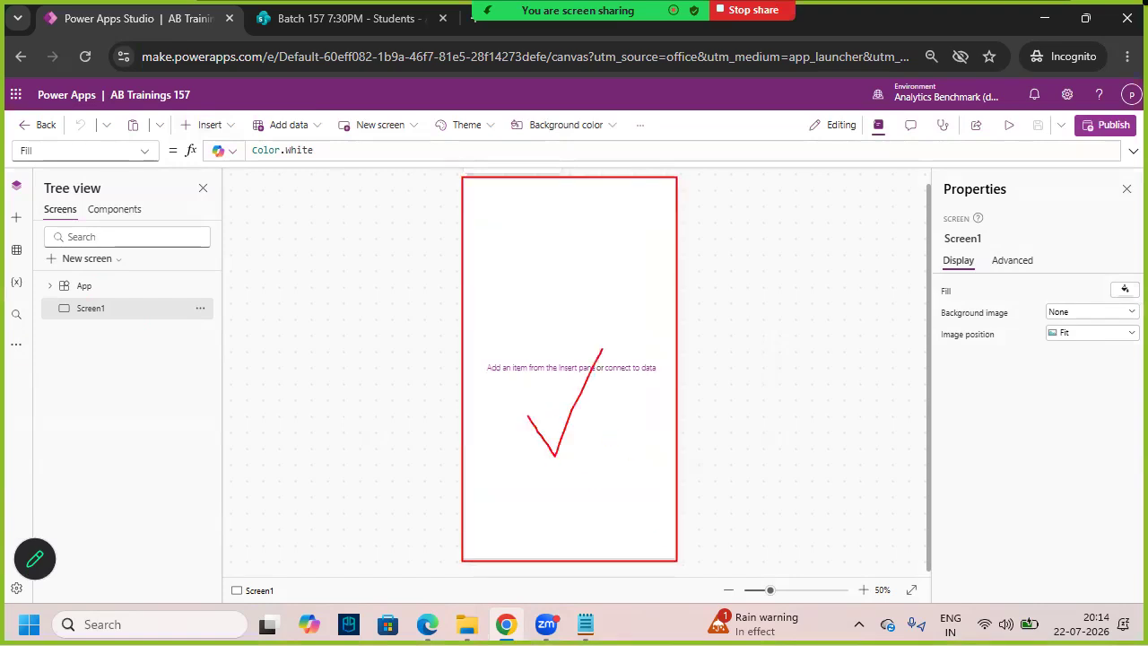
pyautogui.press('Escape')
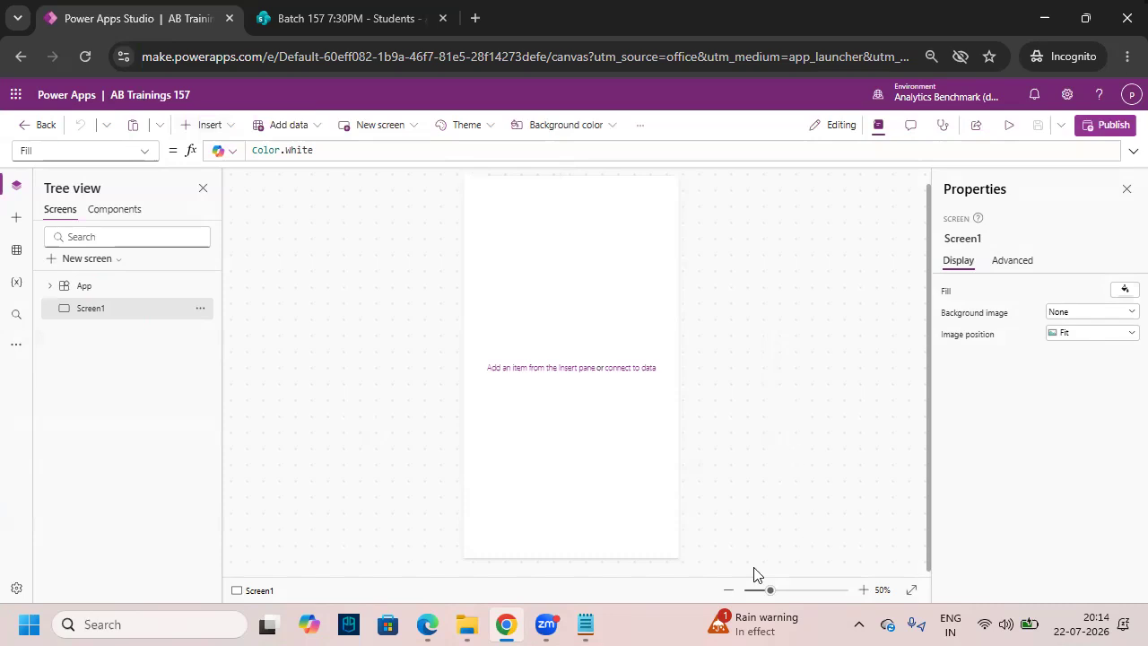
pyautogui.hotkey('ctrl', '2')
pyautogui.moveTo(58, 296); pyautogui.dragTo(157, 337)
pyautogui.press('Escape')
pyautogui.hotkey('ctrl', '2')
pyautogui.moveTo(987, 217)
pyautogui.mouseDown()
pyautogui.moveTo(933, 199)
pyautogui.moveTo(978, 217)
pyautogui.mouseUp()
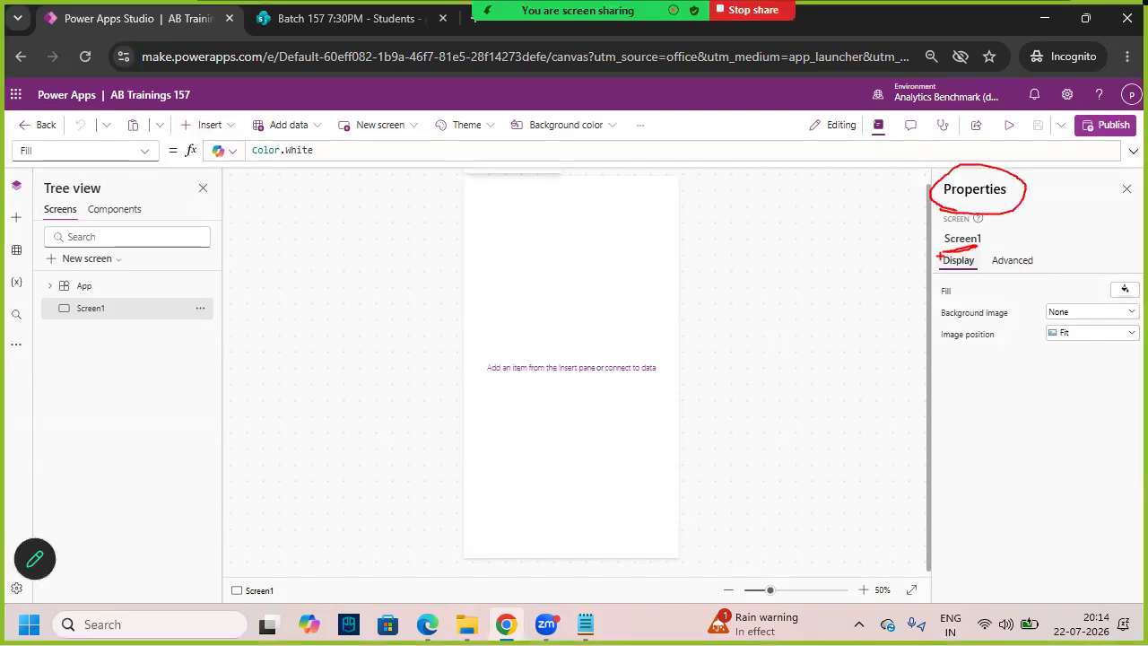
pyautogui.press('Escape')
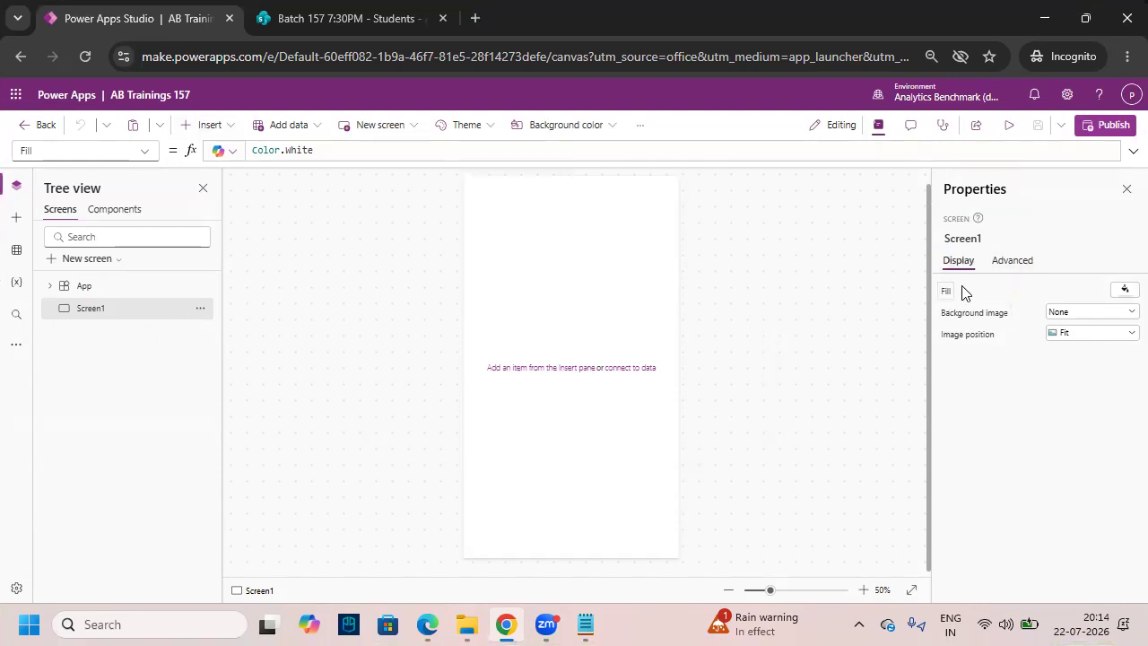
# - Set Screen1's Fill to the red standard colour, RGBA(255, 0, 0, 1)
pyautogui.click(1126, 292)
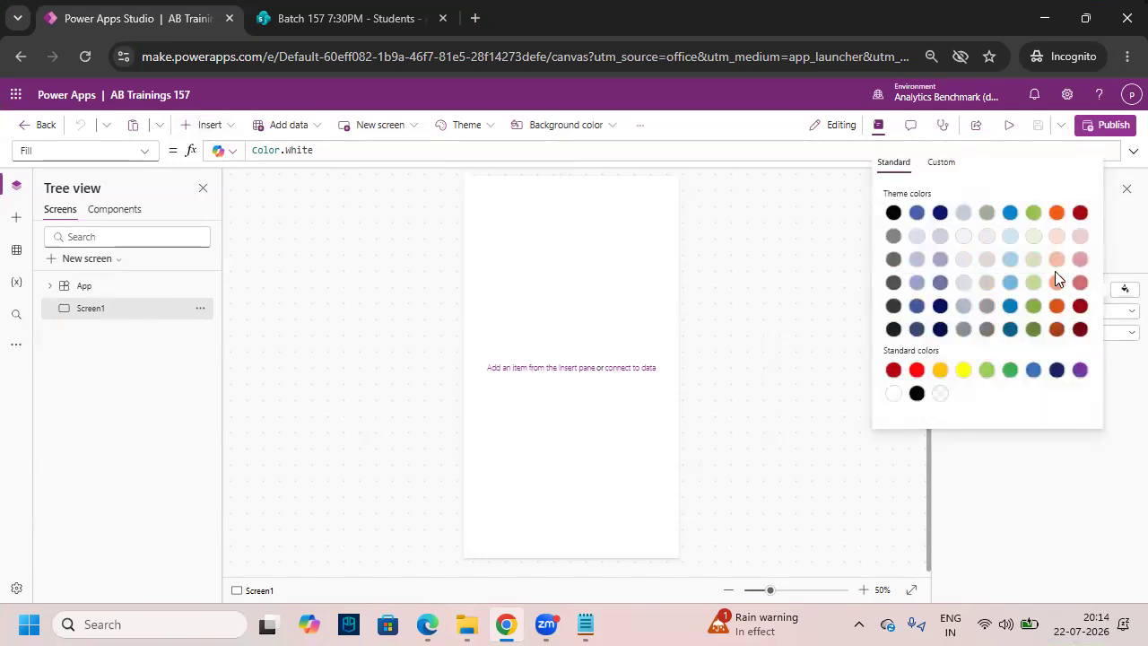
pyautogui.click(917, 370)
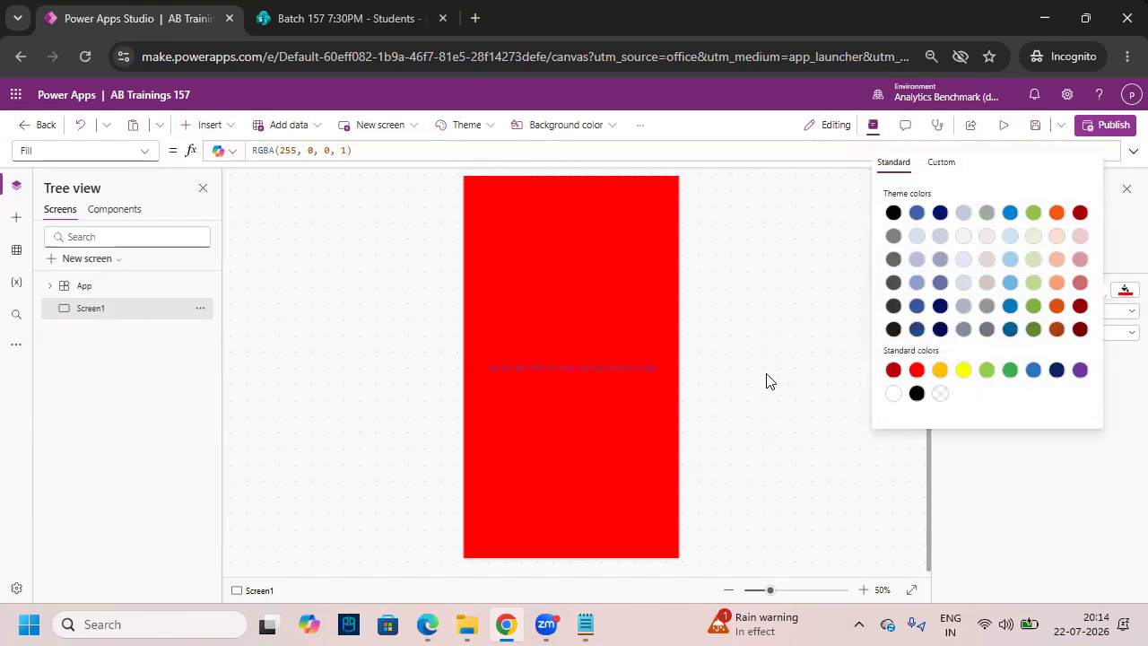
pyautogui.click(780, 448)
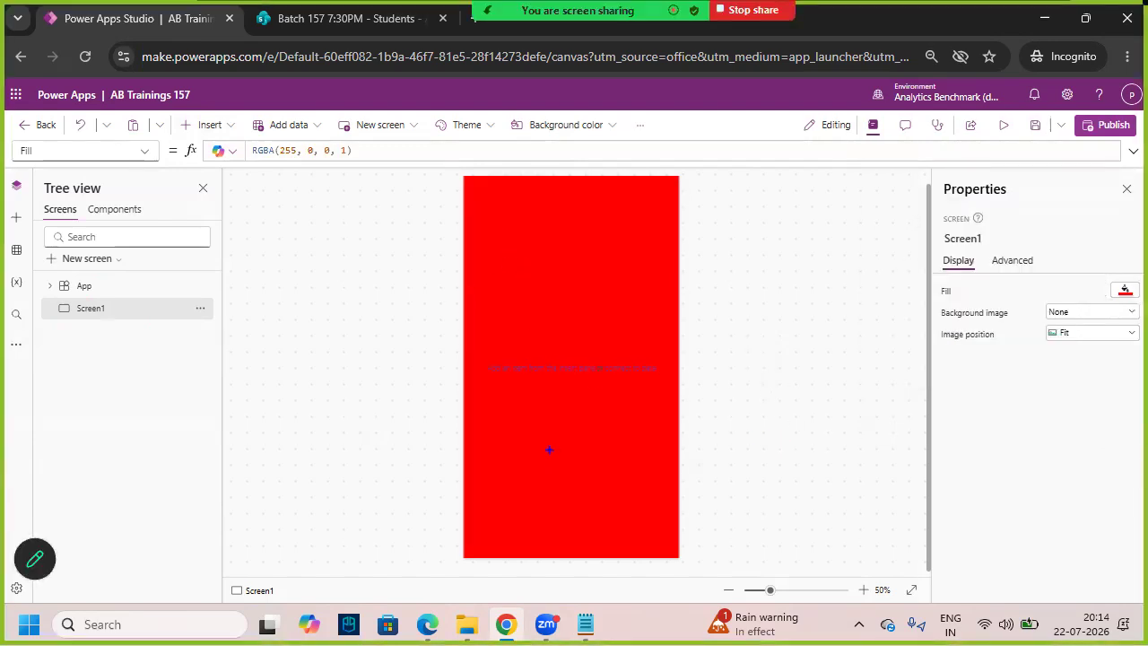
pyautogui.moveTo(499, 212); pyautogui.dragTo(638, 348)
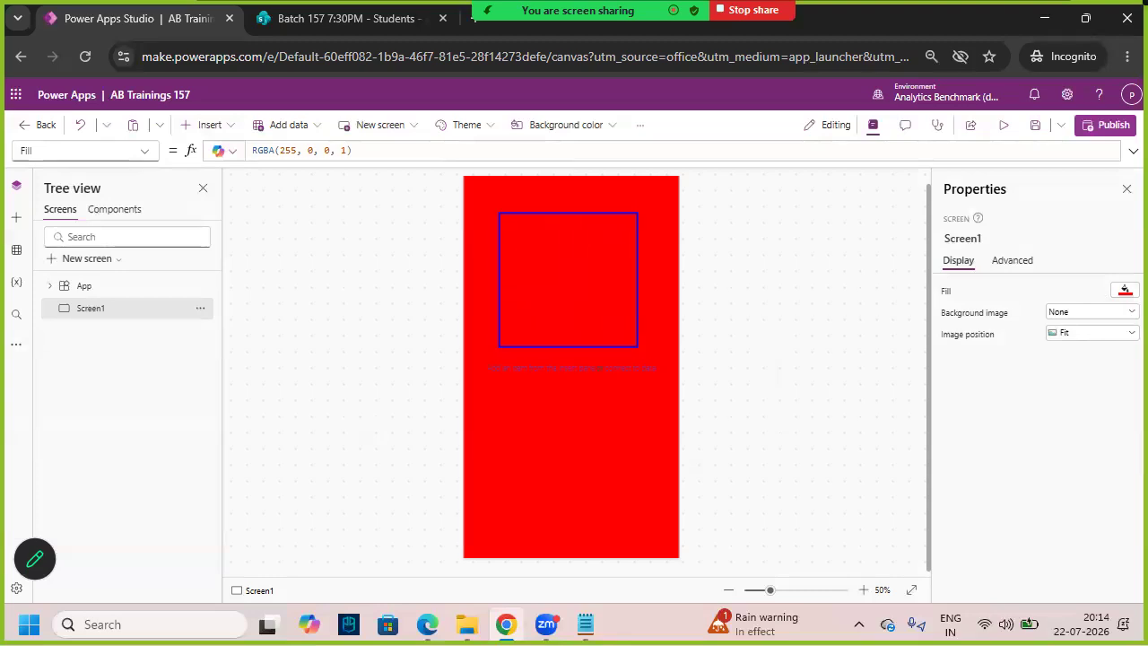
pyautogui.press('Escape')
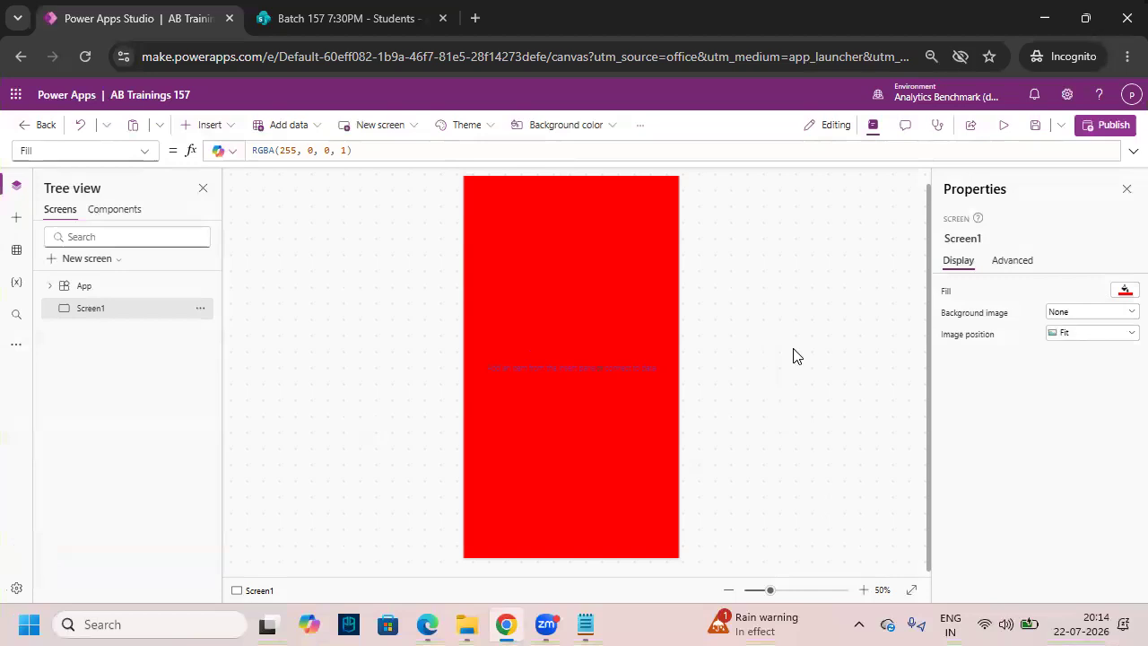
pyautogui.hotkey('ctrl', '2')
pyautogui.moveTo(945, 324)
pyautogui.mouseDown()
pyautogui.moveTo(968, 327)
pyautogui.moveTo(1005, 303)
pyautogui.moveTo(928, 320)
pyautogui.moveTo(976, 328)
pyautogui.mouseUp()
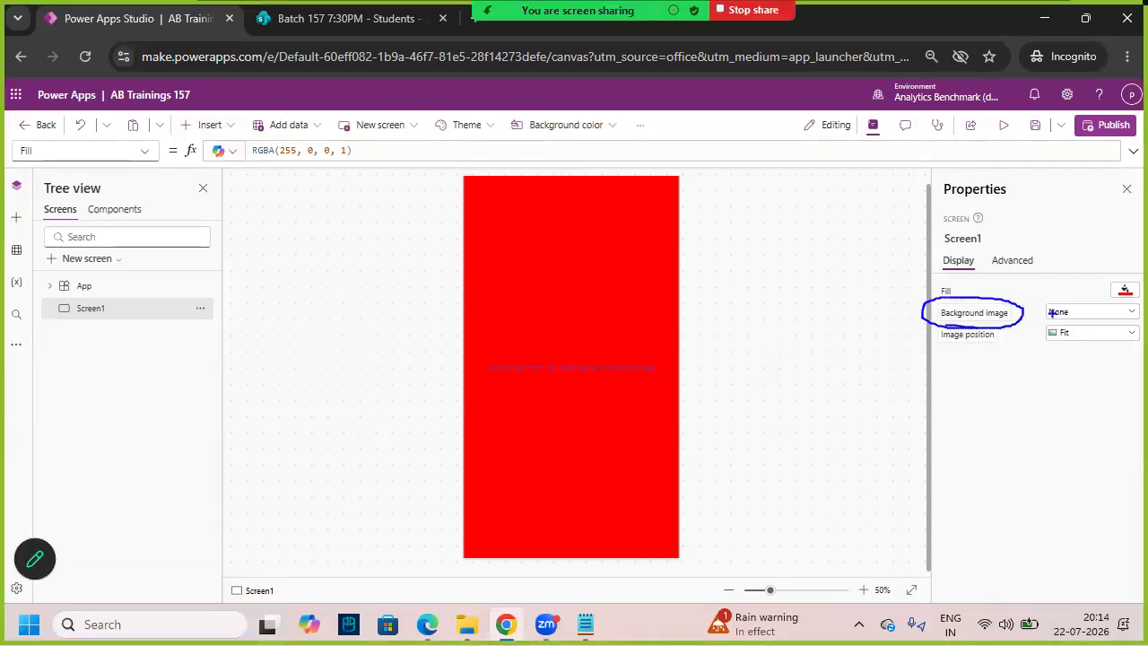
pyautogui.press('Escape')
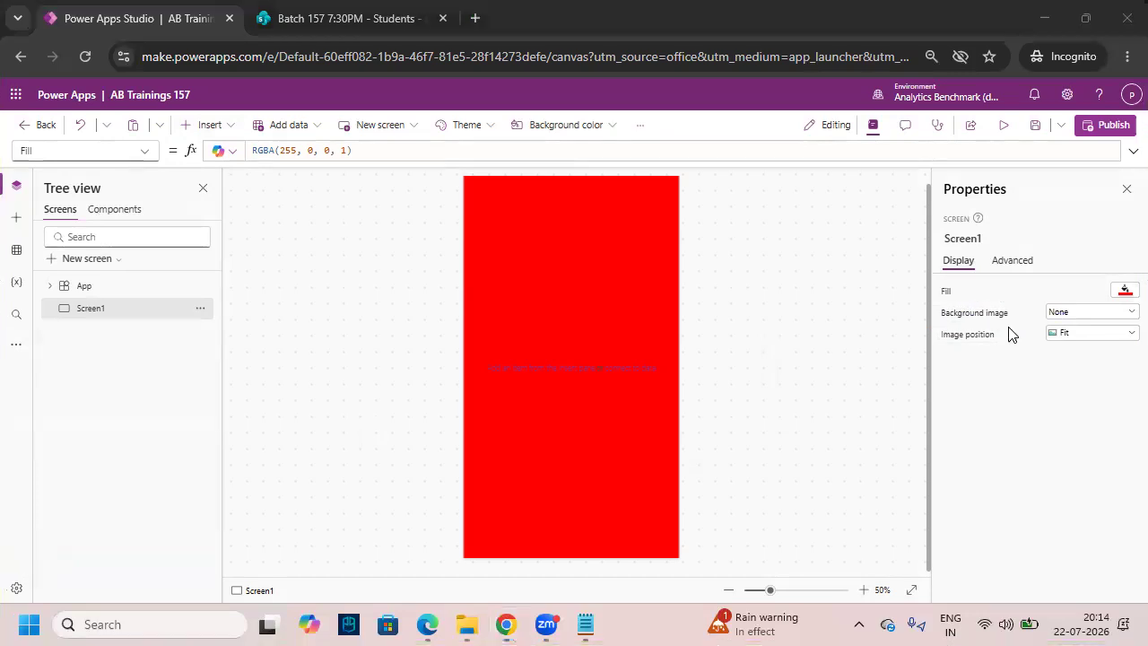
# - Upload logo_png-removebg-preview from Desktop > MS Power Platform > 1.Power Apps > Images as background image
pyautogui.click(1128, 315)
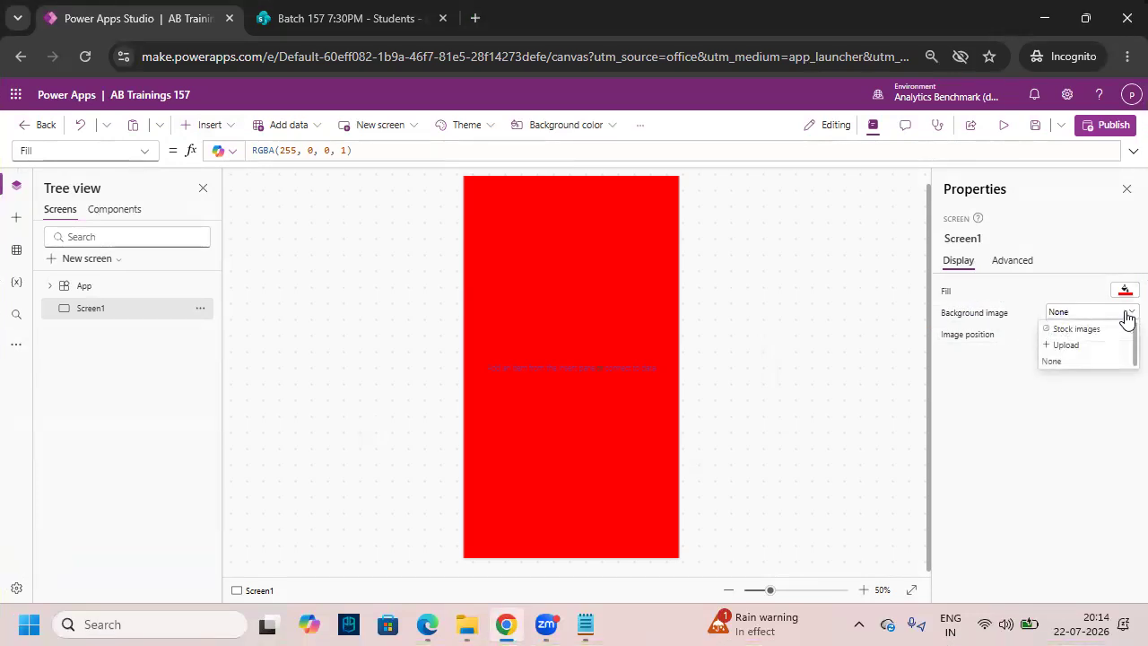
pyautogui.click(1096, 349)
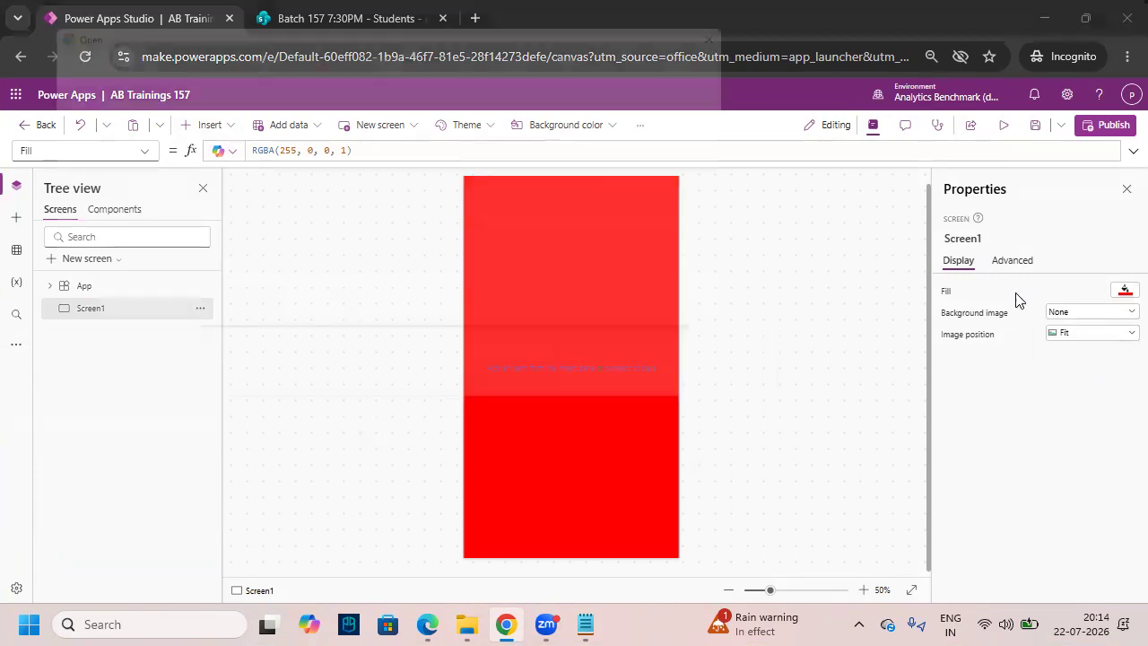
pyautogui.click(104, 238)
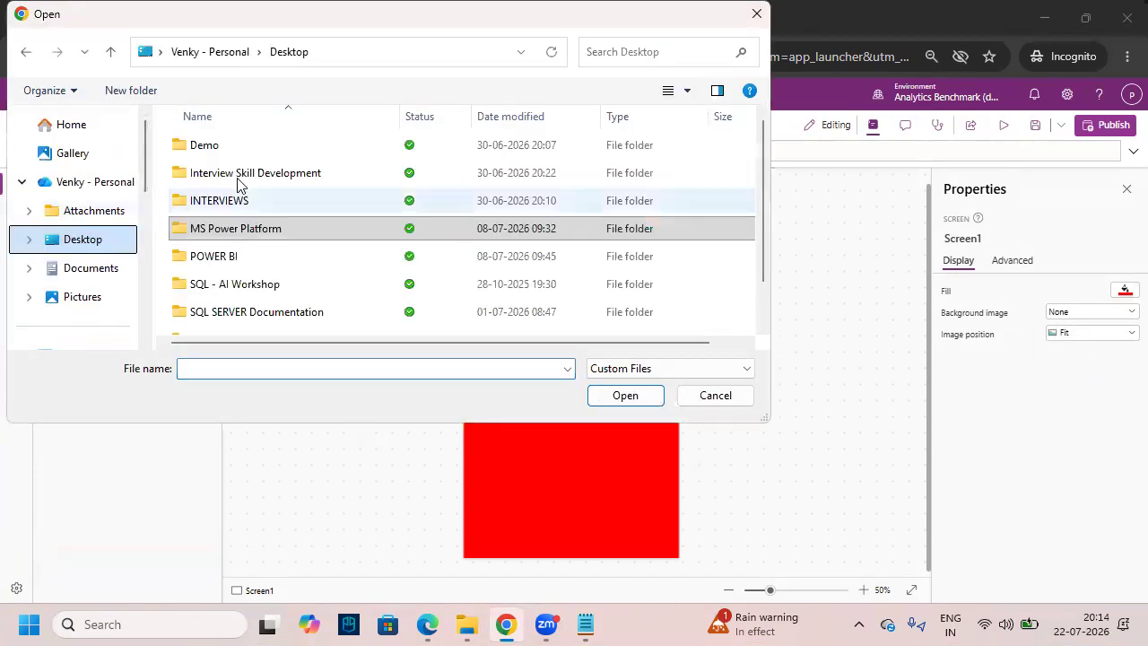
pyautogui.click(243, 213)
pyautogui.doubleClick(243, 216)
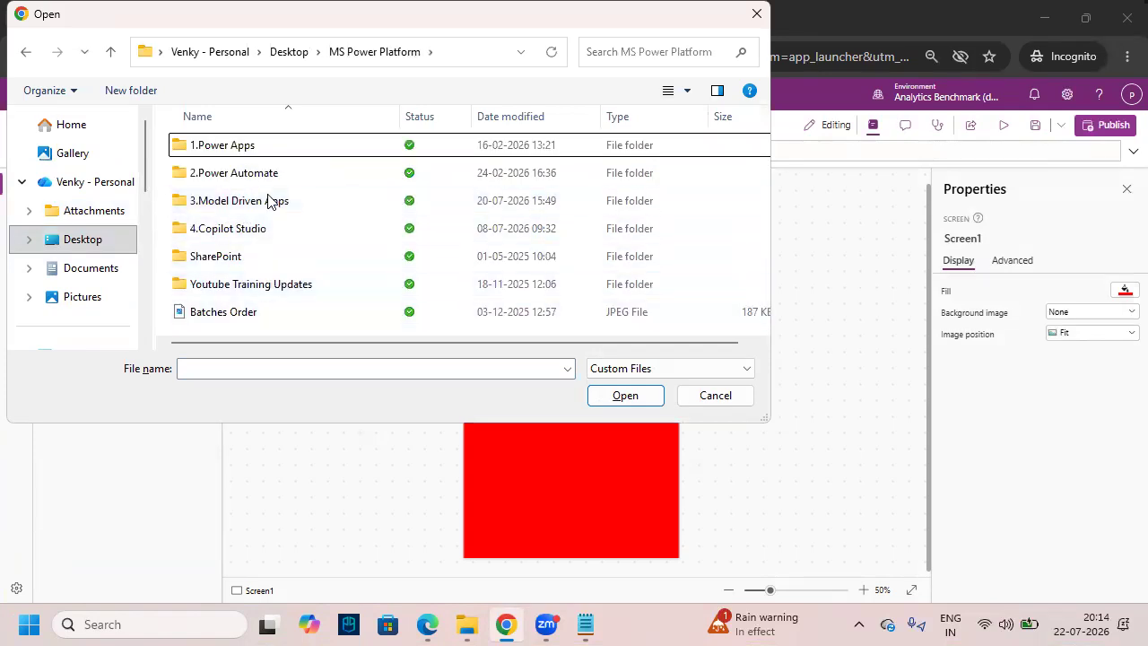
pyautogui.click(257, 152)
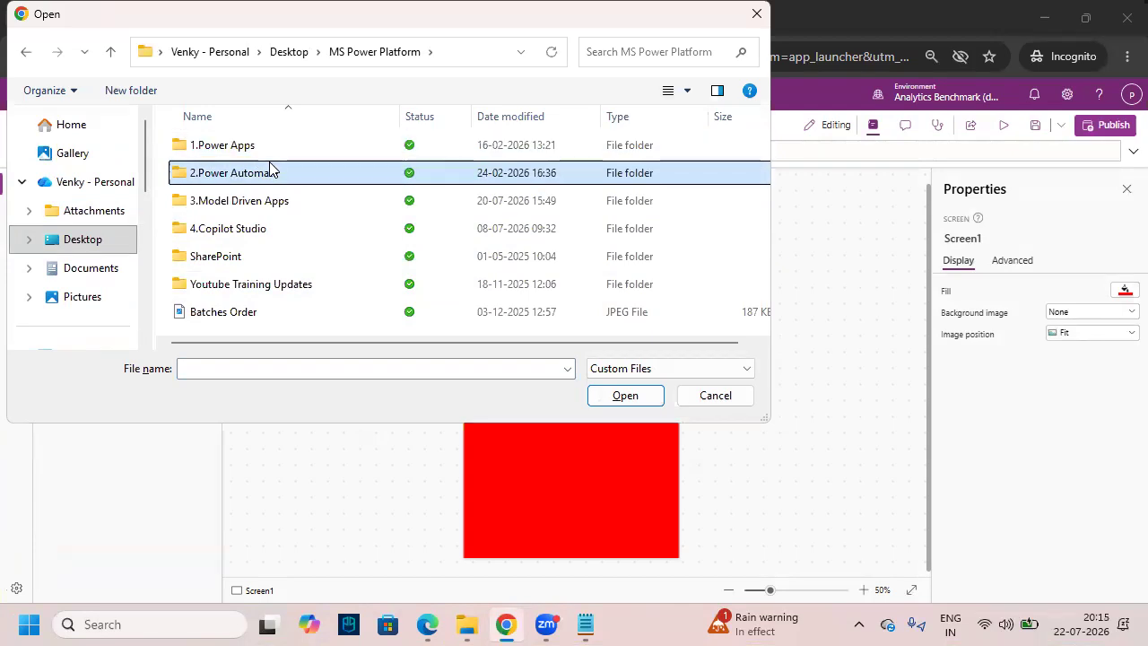
pyautogui.click(286, 196)
pyautogui.doubleClick(220, 146)
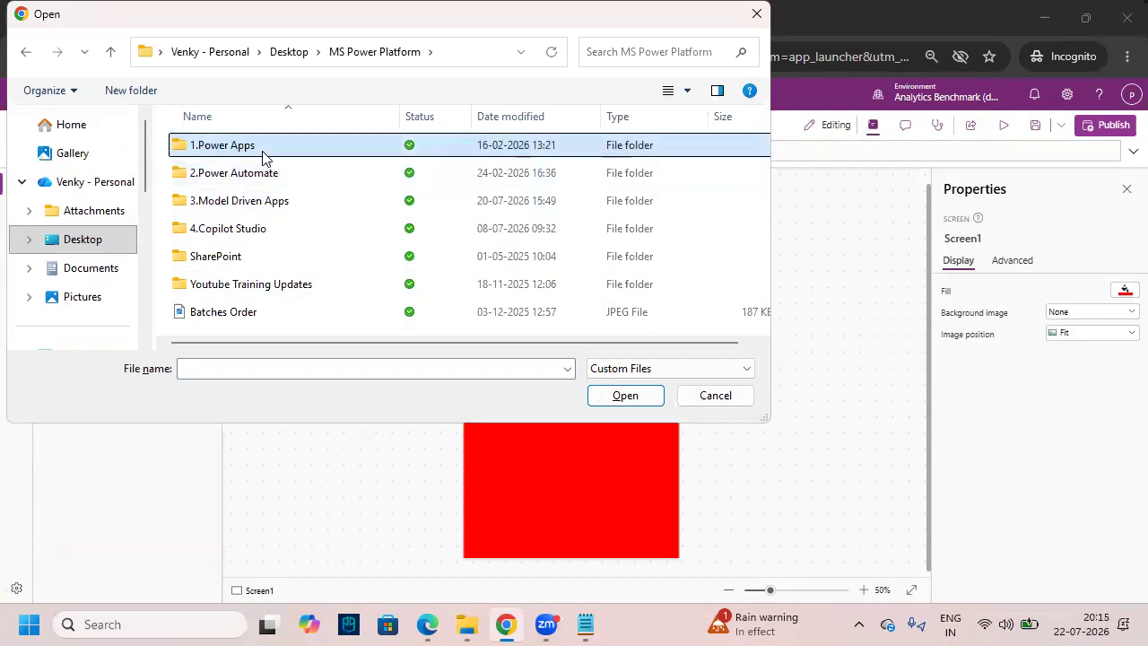
pyautogui.click(245, 235)
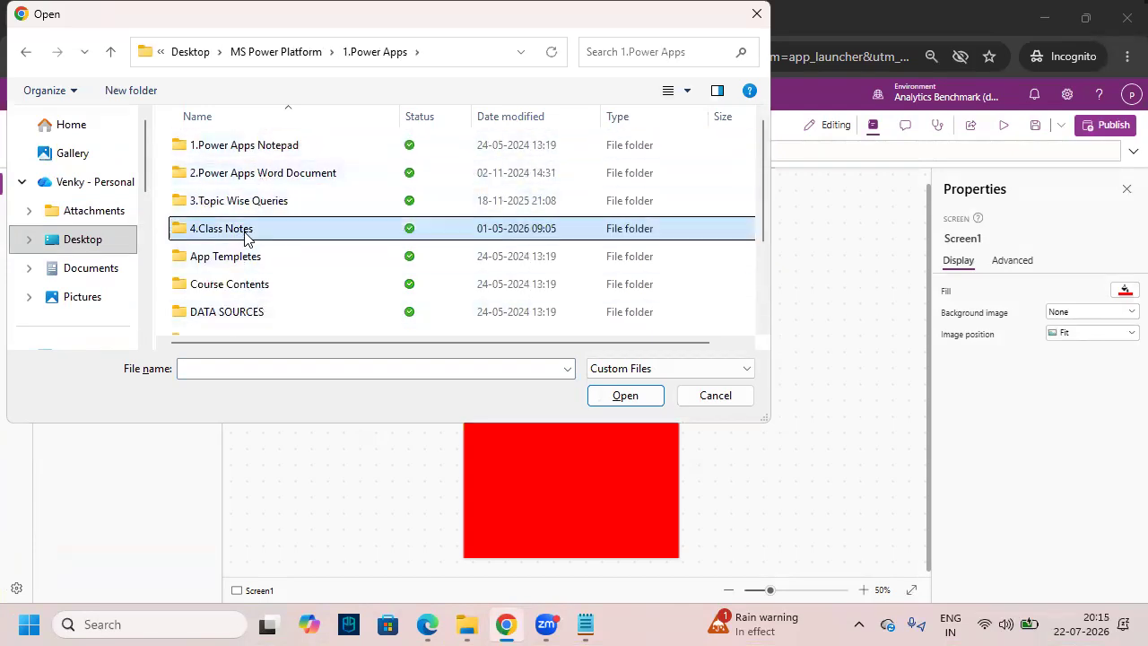
pyautogui.scroll(-1, 265, 291)
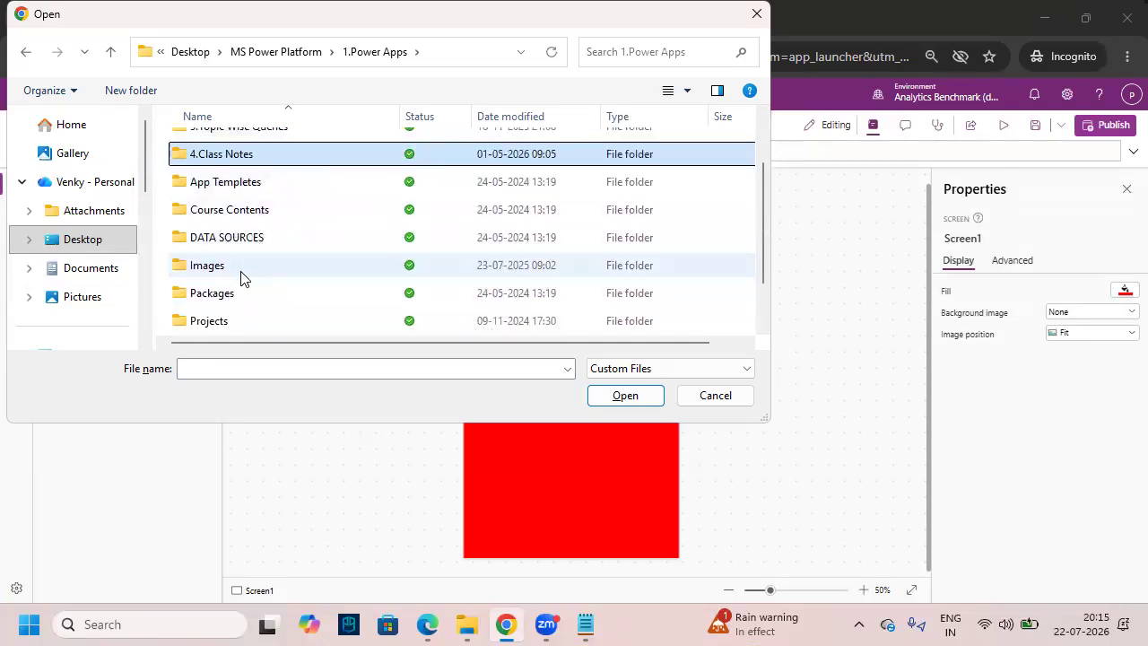
pyautogui.doubleClick(250, 271)
pyautogui.click(622, 274)
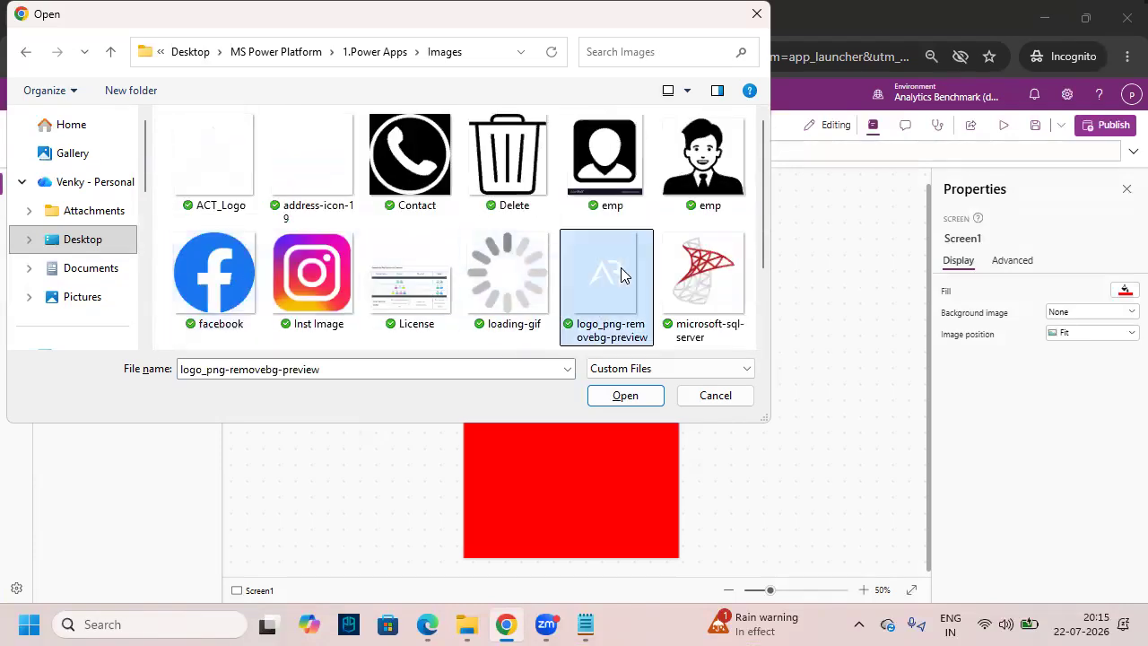
pyautogui.click(635, 396)
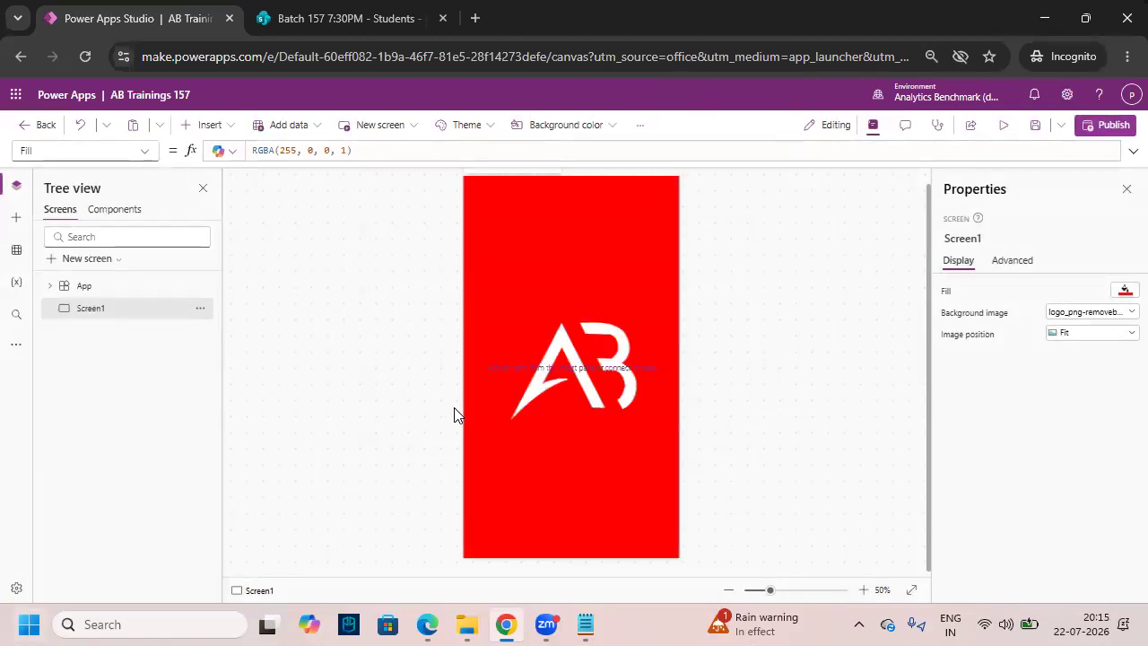
# - Mark the white AB logo now shown over the red screen
pyautogui.hotkey('ctrl', '2')
pyautogui.moveTo(498, 304)
pyautogui.mouseDown()
pyautogui.moveTo(585, 418)
pyautogui.moveTo(654, 444)
pyautogui.mouseUp()
pyautogui.press('Escape')
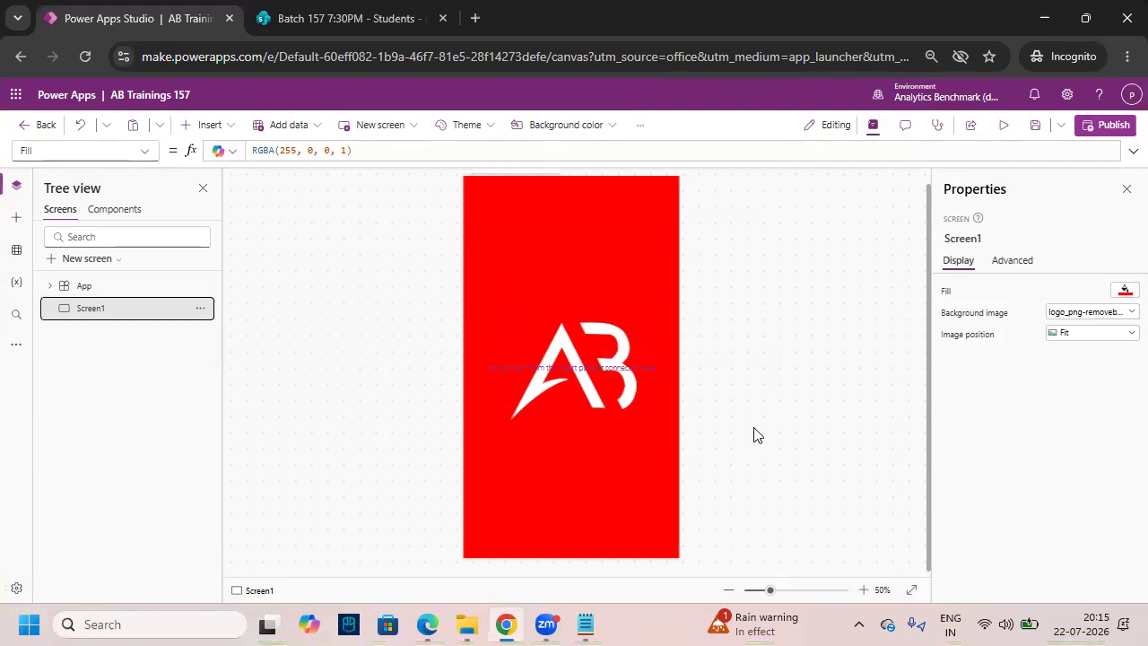
pyautogui.hotkey('ctrl', '2')
pyautogui.moveTo(529, 432); pyautogui.dragTo(594, 429)
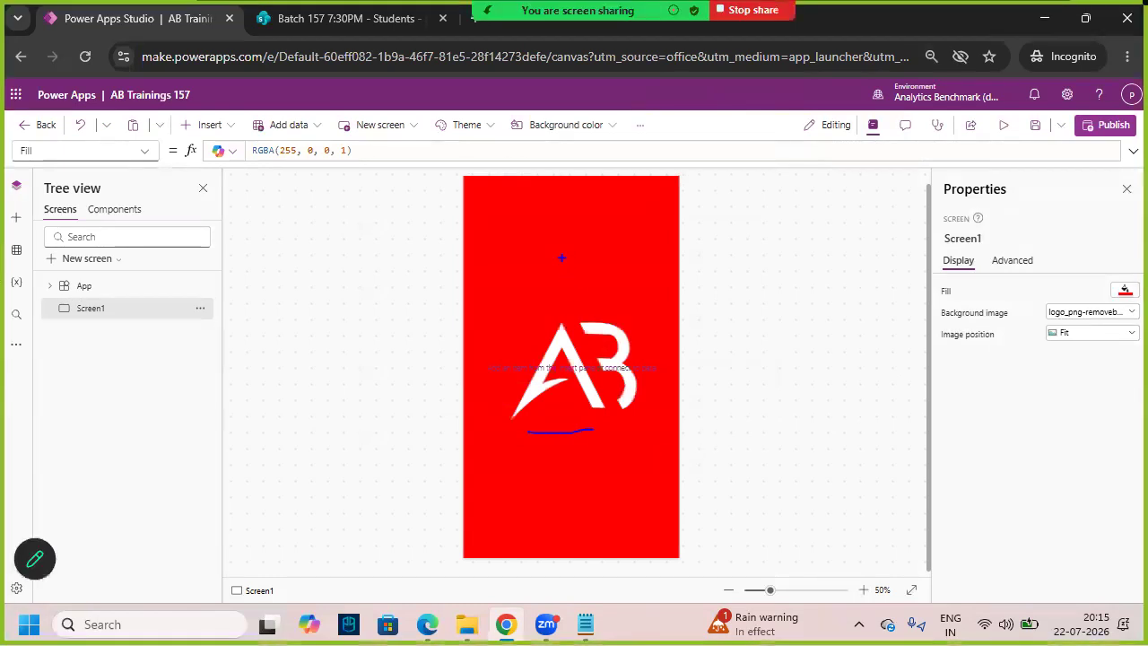
pyautogui.moveTo(498, 207); pyautogui.dragTo(652, 341)
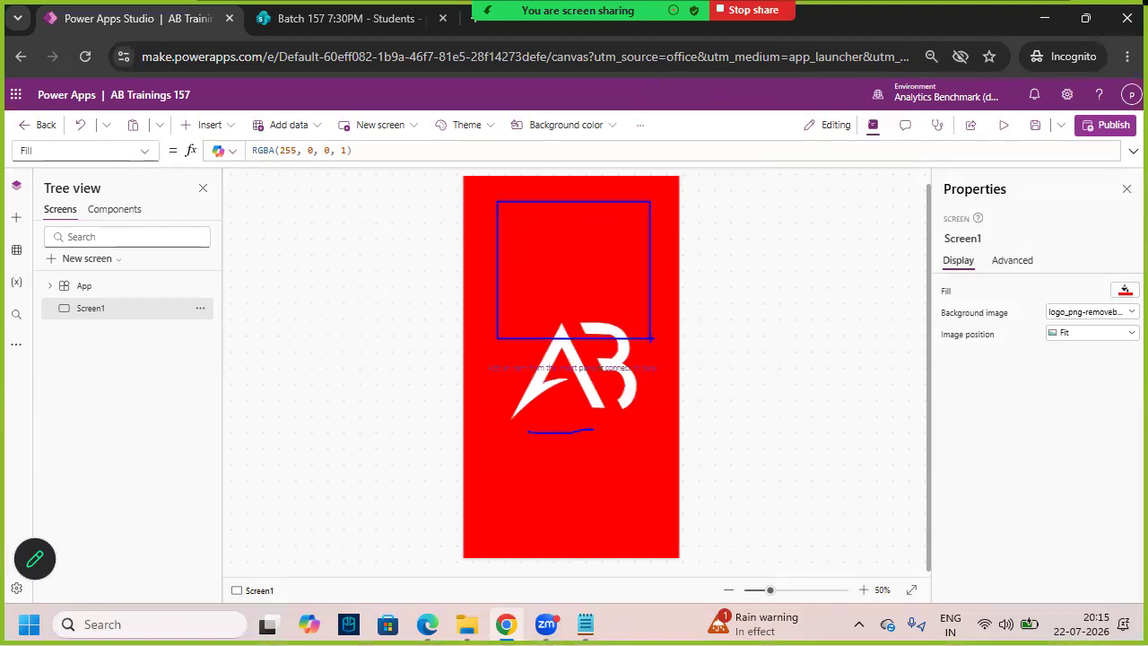
pyautogui.press('Escape')
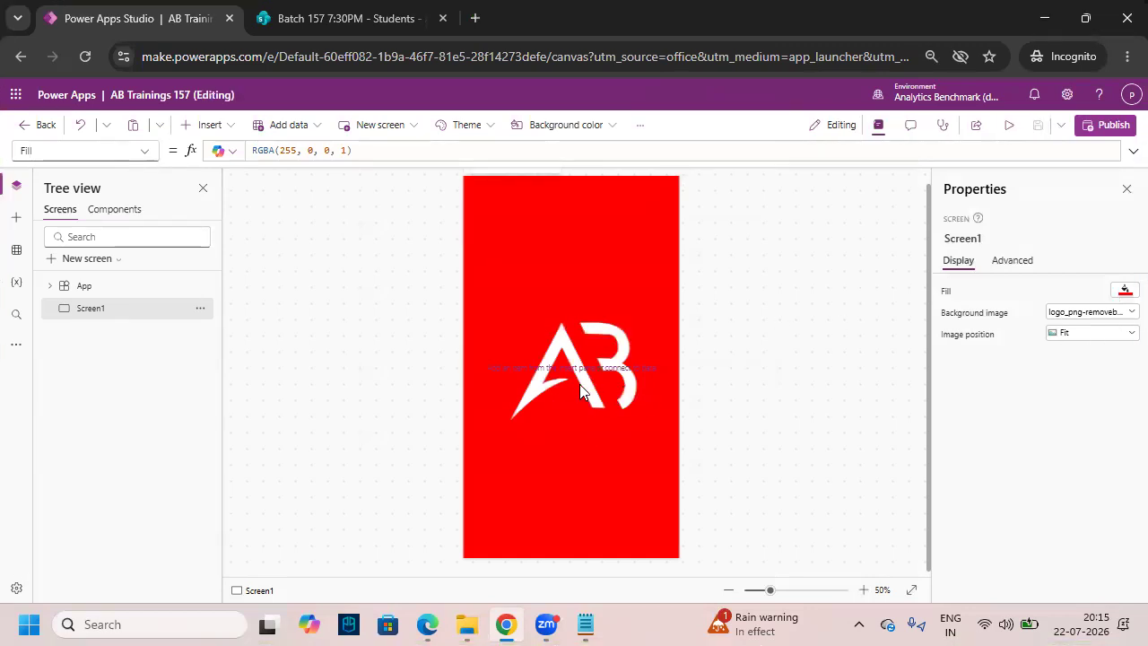
pyautogui.click(1087, 313)
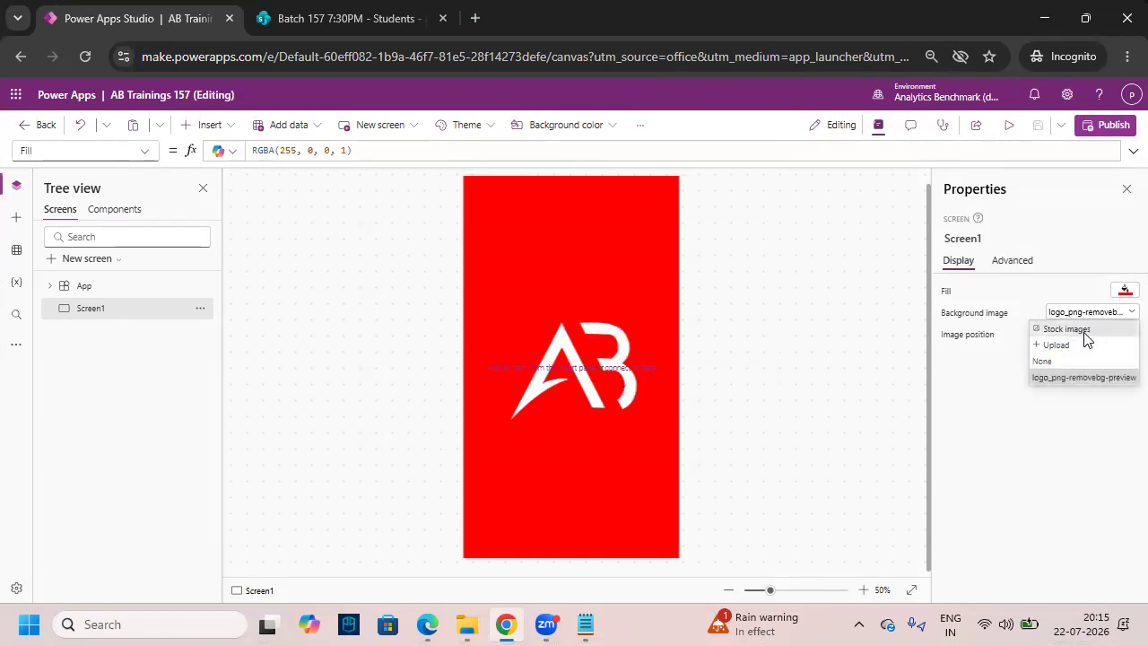
# - Set Screen1's Background image to None, leaving only the red fill
pyautogui.click(1055, 362)
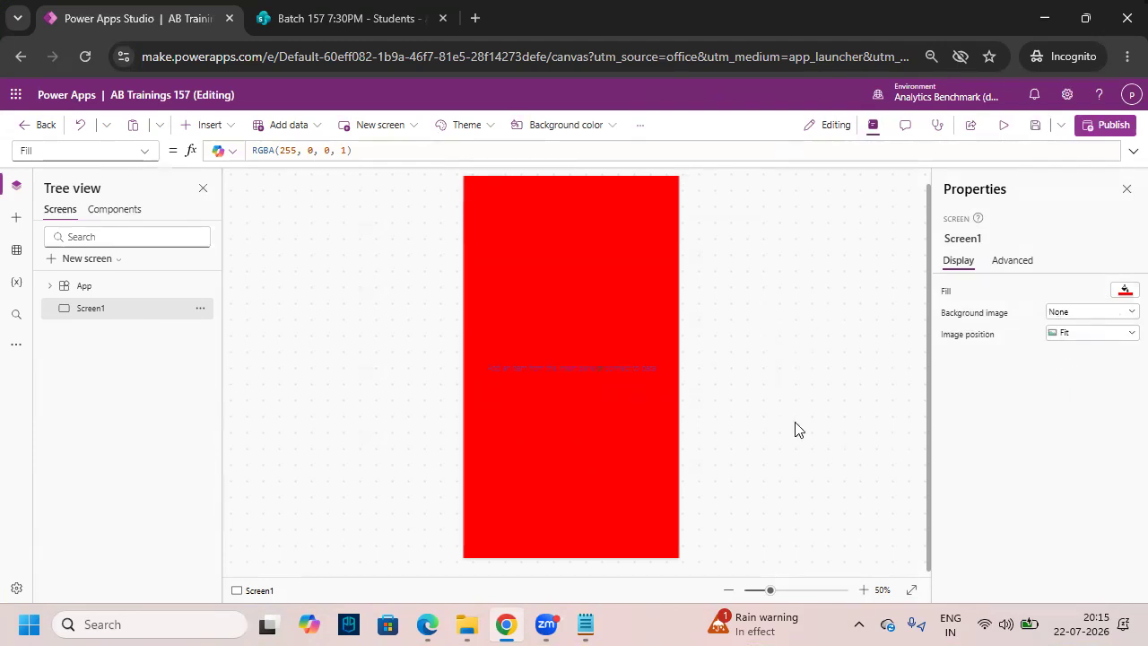
pyautogui.click(208, 125)
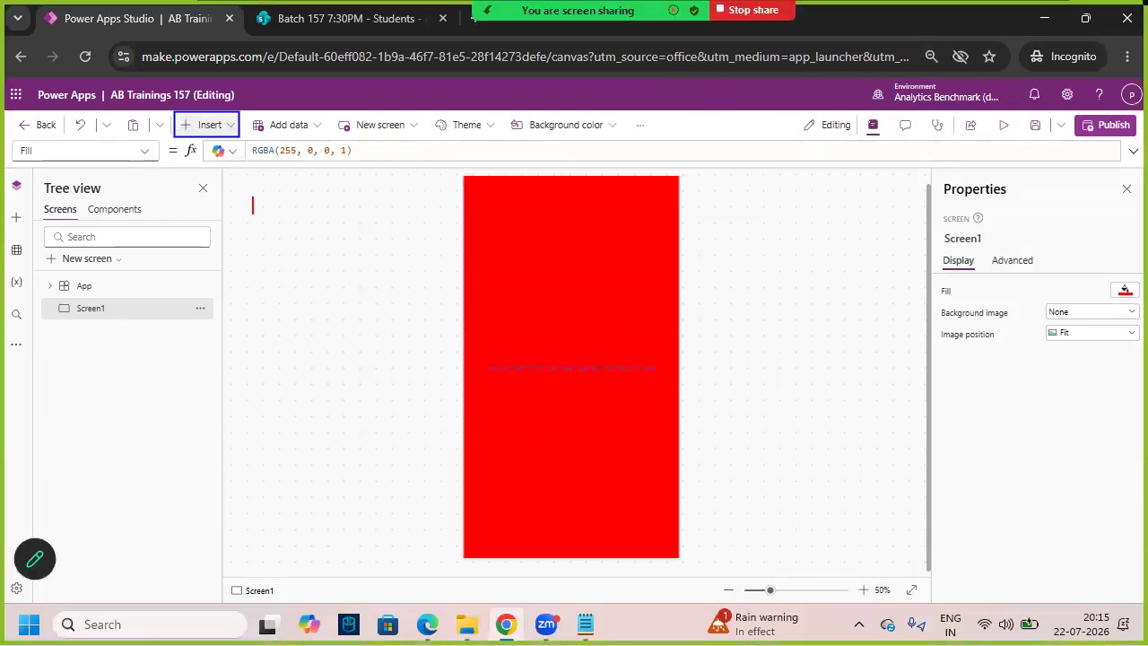
pyautogui.write('** vvv.Imp')
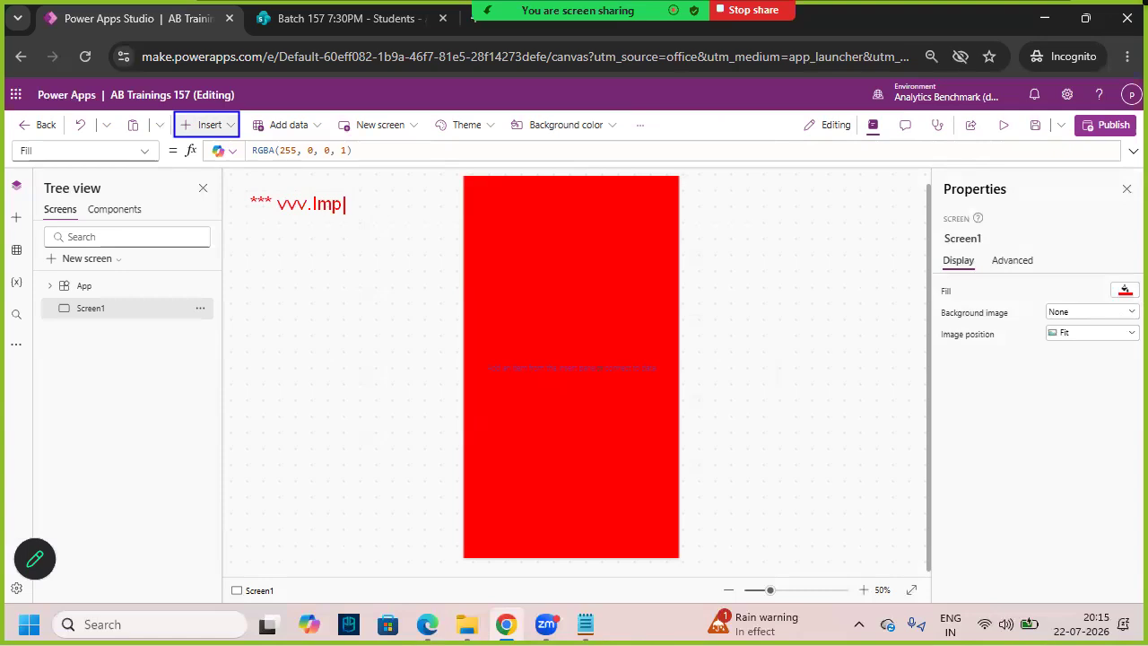
# - Show the Insert menu of controls for Screen1
pyautogui.moveTo(287, 216)
pyautogui.mouseDown()
pyautogui.moveTo(350, 199)
pyautogui.moveTo(285, 189)
pyautogui.mouseUp()
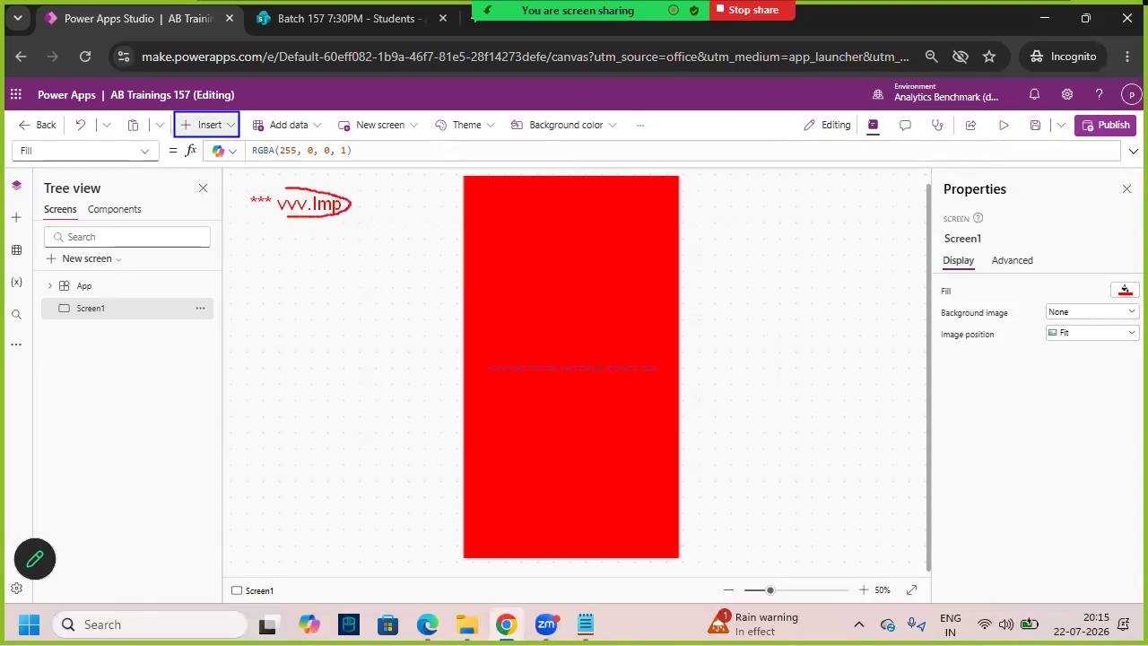
pyautogui.press('Escape')
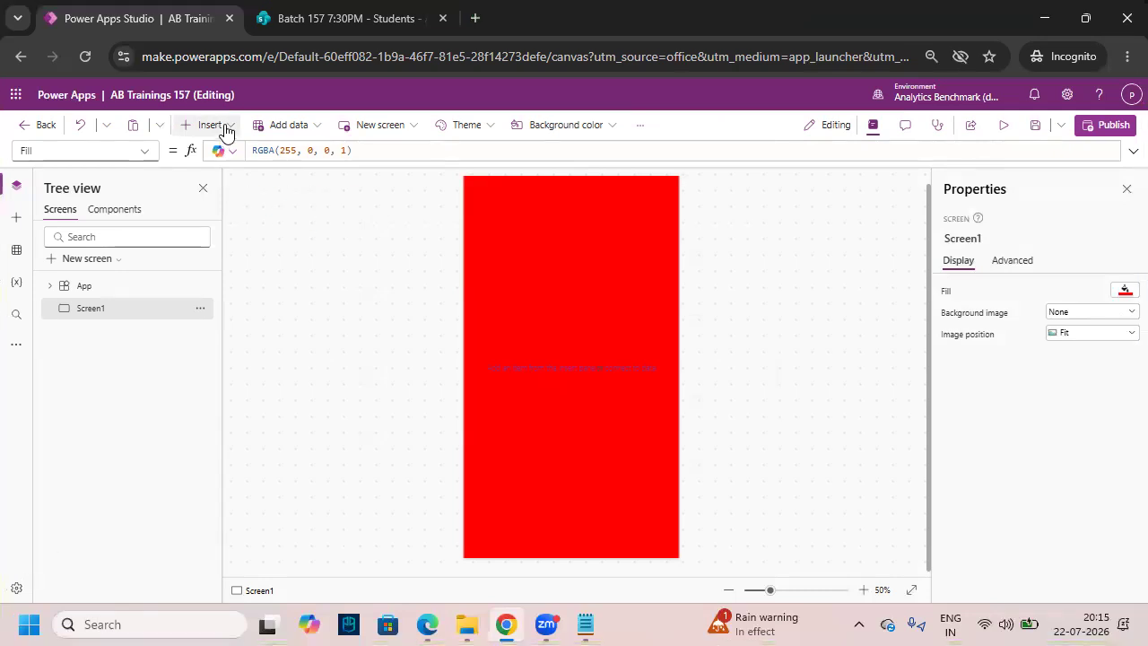
pyautogui.click(225, 130)
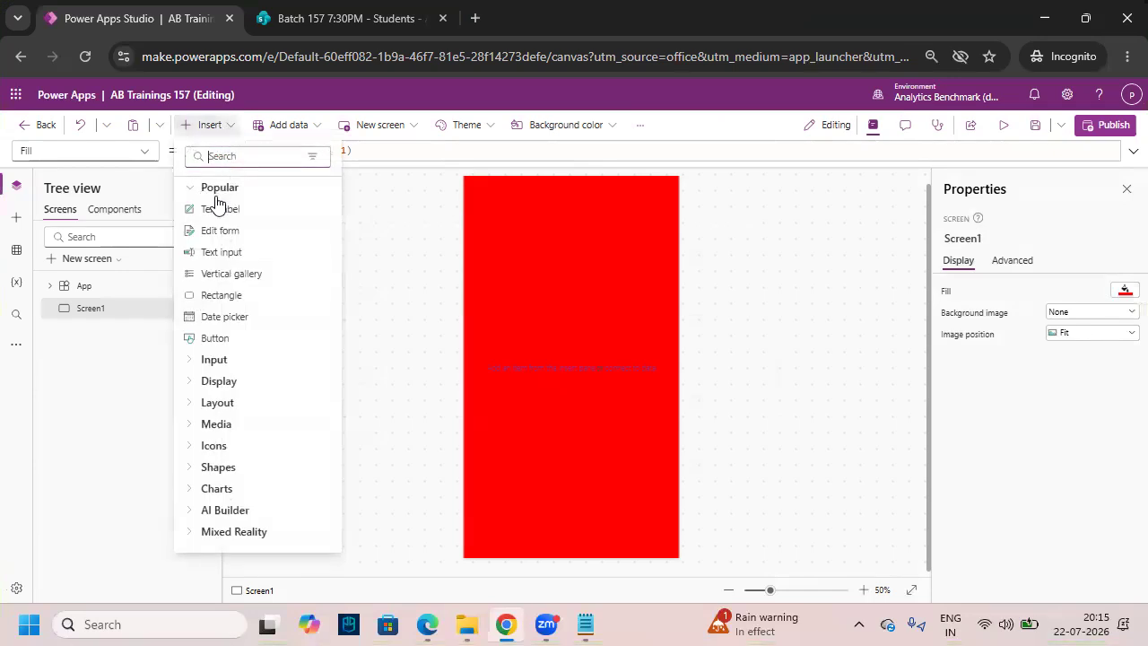
# - Mark controls such as Text label, Edit form and Text input in the Insert list
pyautogui.hotkey('ctrl', '2')
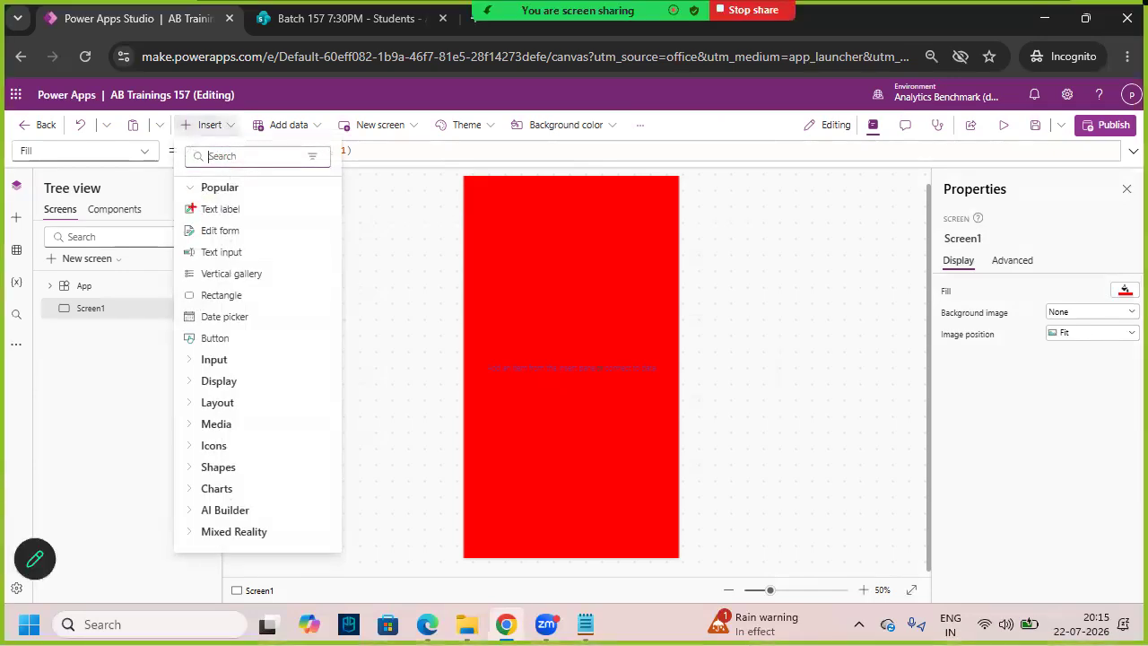
pyautogui.moveTo(188, 209); pyautogui.dragTo(177, 209)
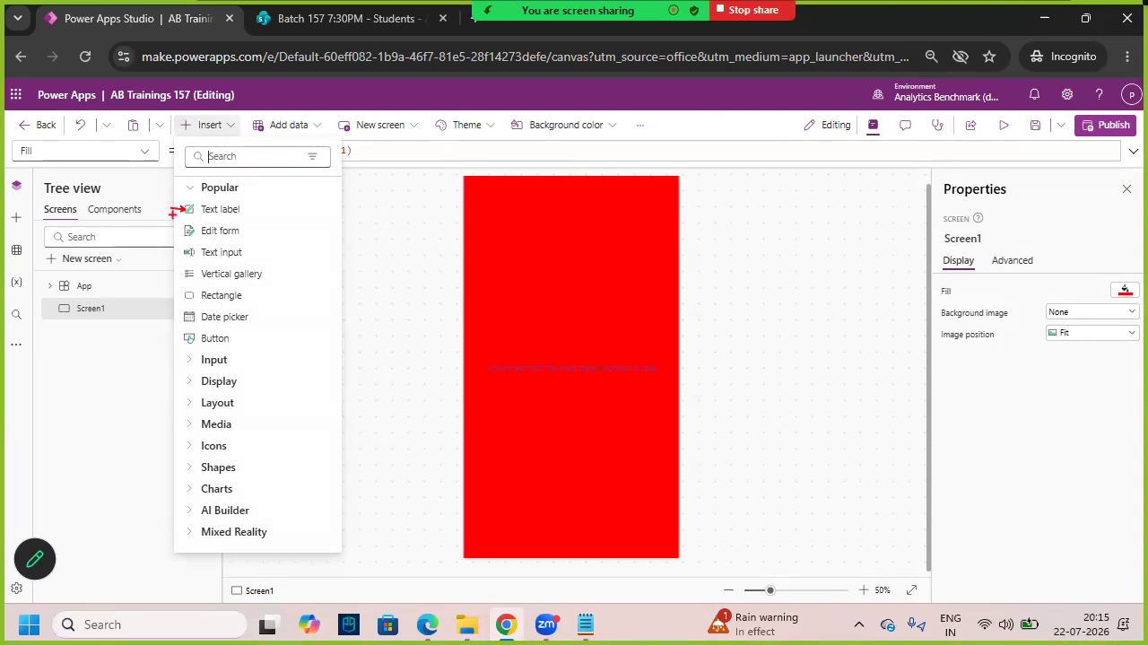
pyautogui.moveTo(184, 254); pyautogui.dragTo(156, 255)
pyautogui.moveTo(187, 295); pyautogui.dragTo(159, 295)
pyautogui.moveTo(177, 185)
pyautogui.mouseDown()
pyautogui.moveTo(326, 536)
pyautogui.moveTo(341, 545)
pyautogui.mouseUp()
pyautogui.moveTo(303, 418)
pyautogui.mouseDown()
pyautogui.moveTo(385, 401)
pyautogui.moveTo(446, 405)
pyautogui.mouseUp()
pyautogui.moveTo(499, 350); pyautogui.dragTo(504, 348)
pyautogui.moveTo(539, 305); pyautogui.dragTo(546, 357)
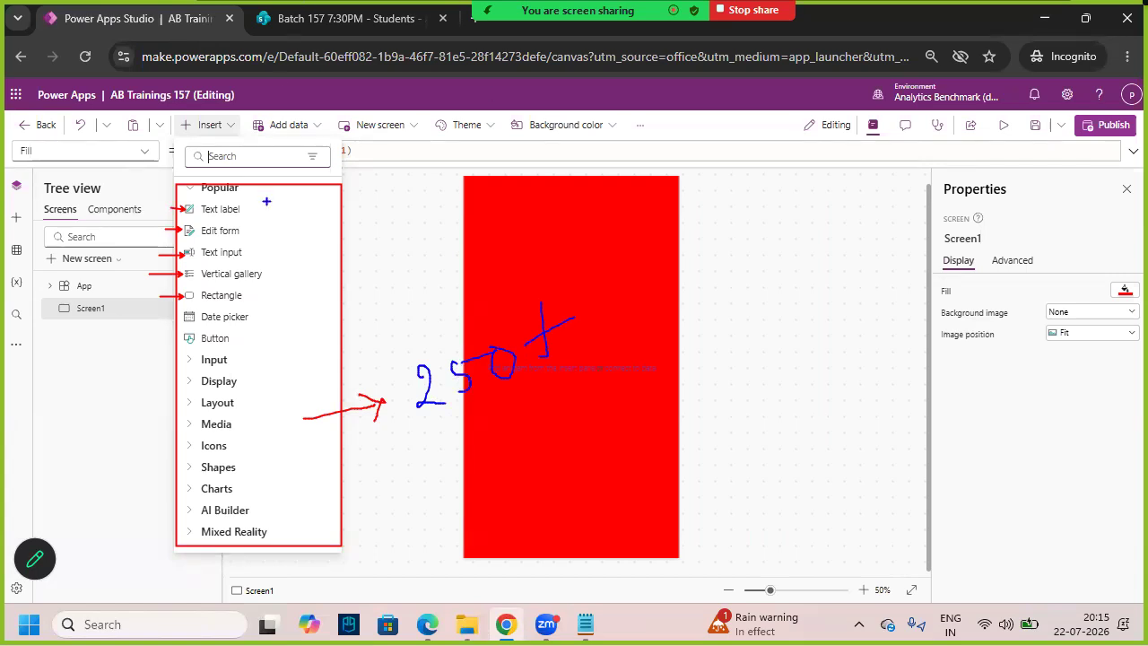
pyautogui.moveTo(257, 356); pyautogui.dragTo(516, 280)
pyautogui.moveTo(550, 134); pyautogui.dragTo(562, 213)
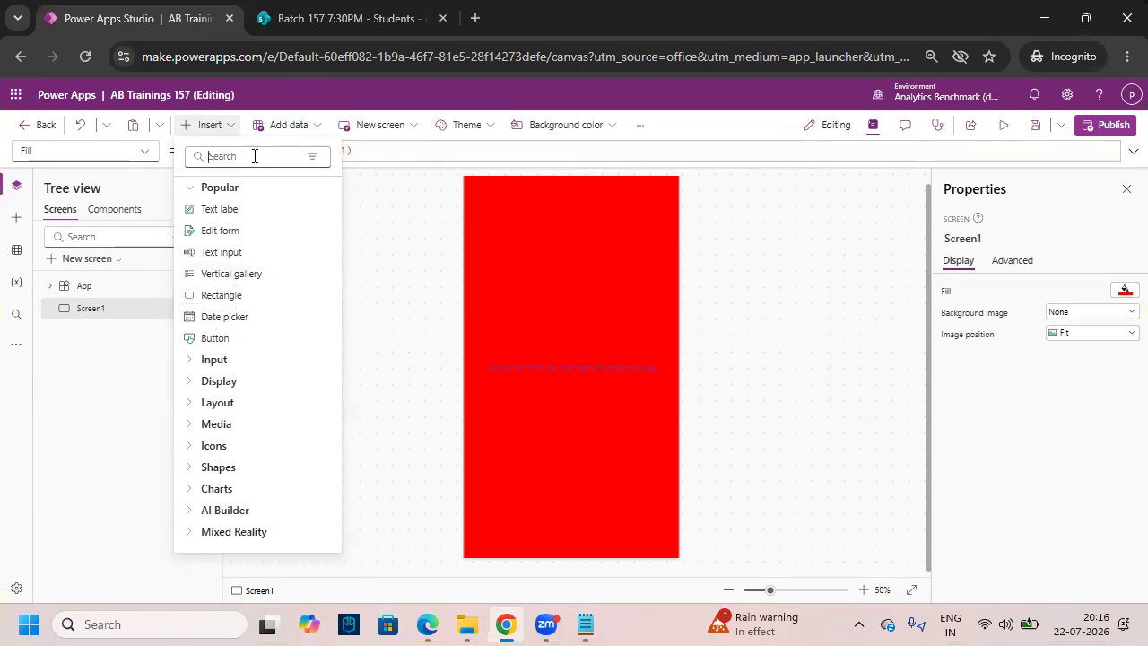
# - Search the controls for 'Ima' and add an Image control to Screen1
pyautogui.click(255, 156)
pyautogui.write('Image')
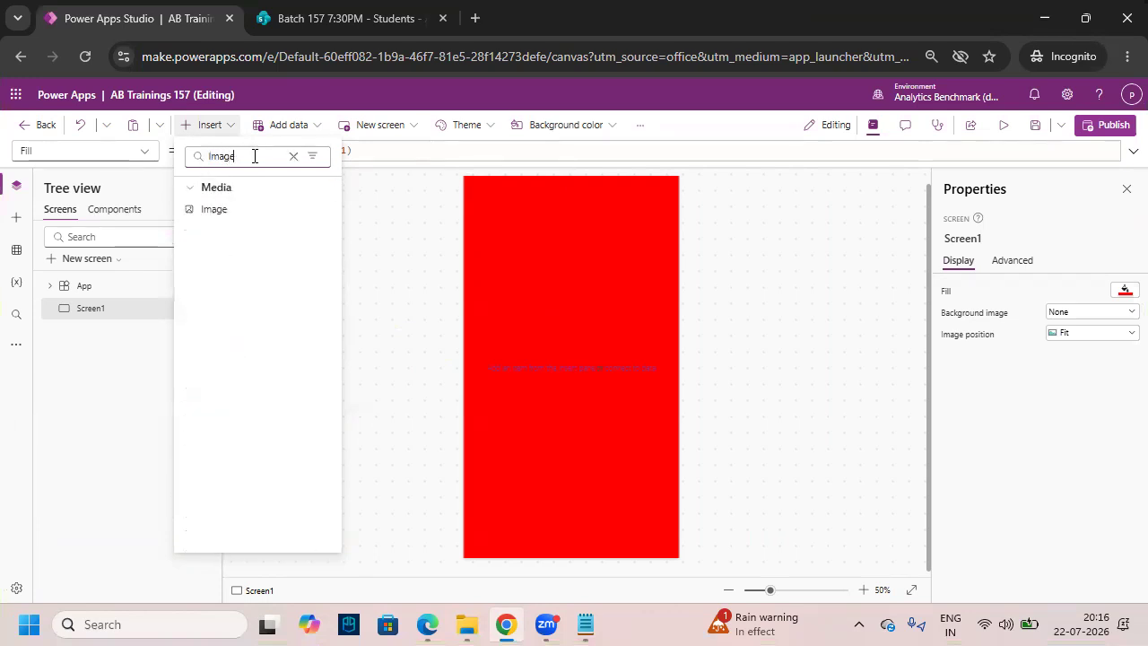
pyautogui.click(225, 215)
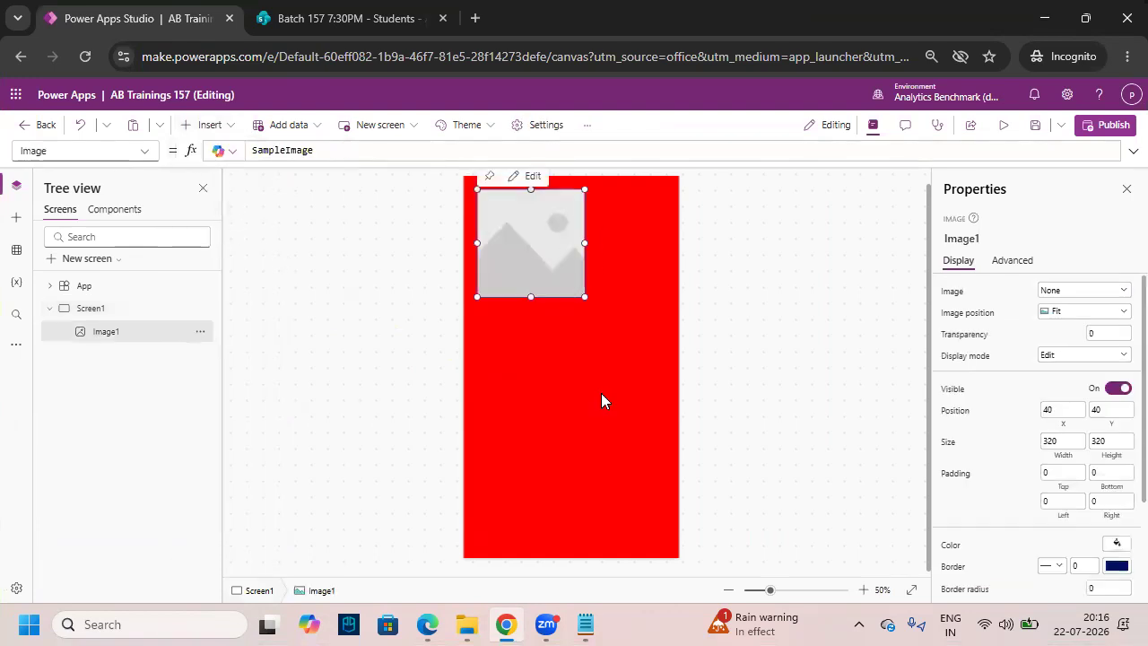
pyautogui.moveTo(554, 269); pyautogui.dragTo(662, 354)
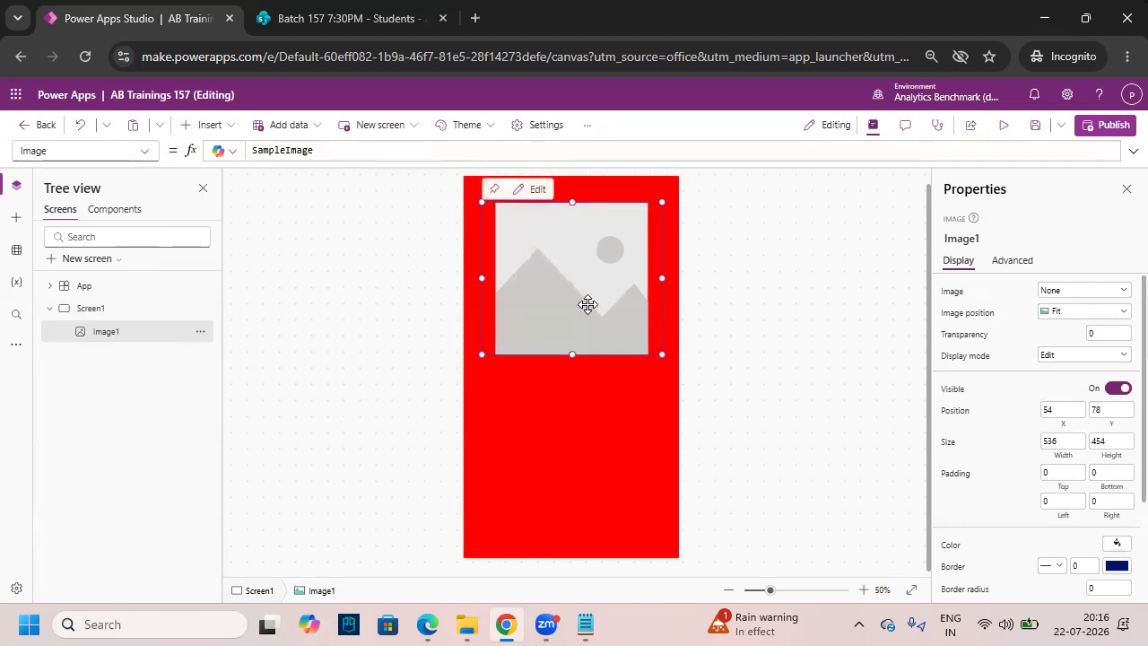
# - Set Image1's picture to logo_png-removebg-preview with Image position Fill
pyautogui.hotkey('ctrl', '2')
pyautogui.moveTo(536, 300)
pyautogui.mouseDown()
pyautogui.moveTo(549, 314)
pyautogui.moveTo(594, 245)
pyautogui.mouseUp()
pyautogui.moveTo(958, 203)
pyautogui.mouseDown()
pyautogui.moveTo(1017, 210)
pyautogui.moveTo(923, 205)
pyautogui.moveTo(972, 210)
pyautogui.mouseUp()
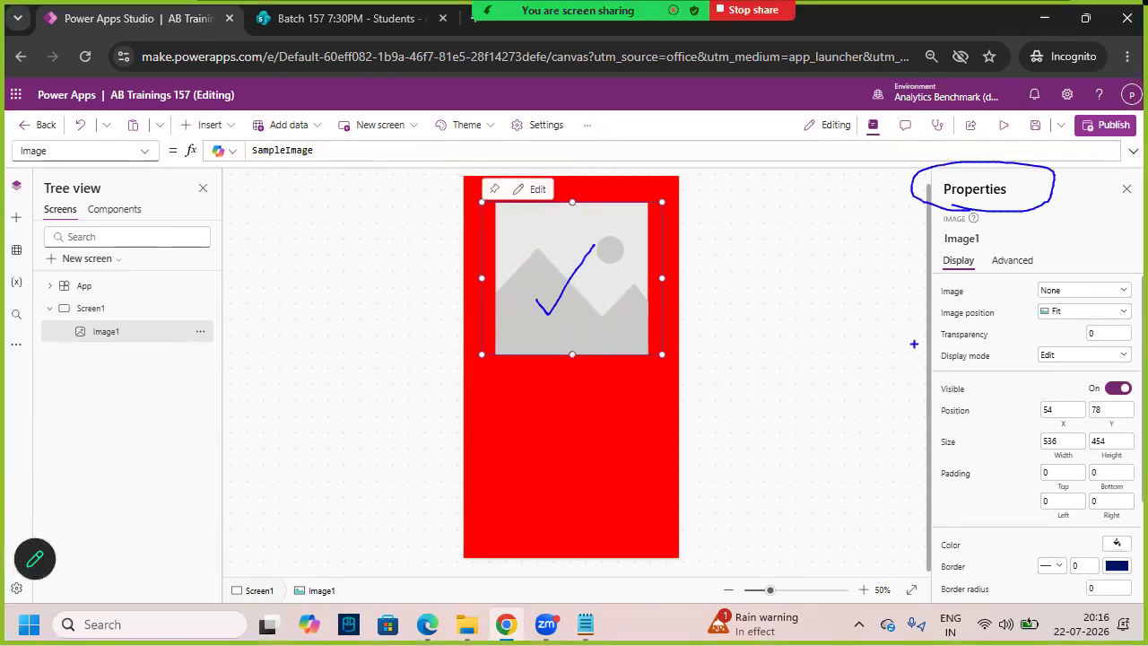
pyautogui.moveTo(927, 276)
pyautogui.mouseDown()
pyautogui.moveTo(1109, 310)
pyautogui.moveTo(1140, 304)
pyautogui.mouseUp()
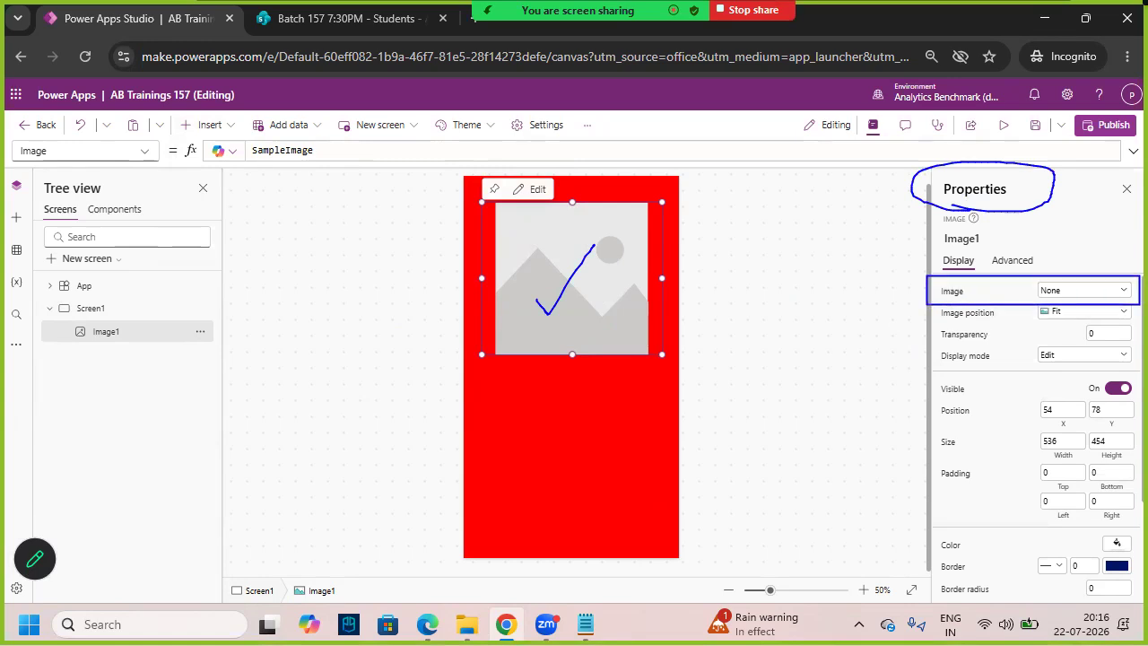
pyautogui.hotkey('ctrl', '2')
pyautogui.click(1112, 291)
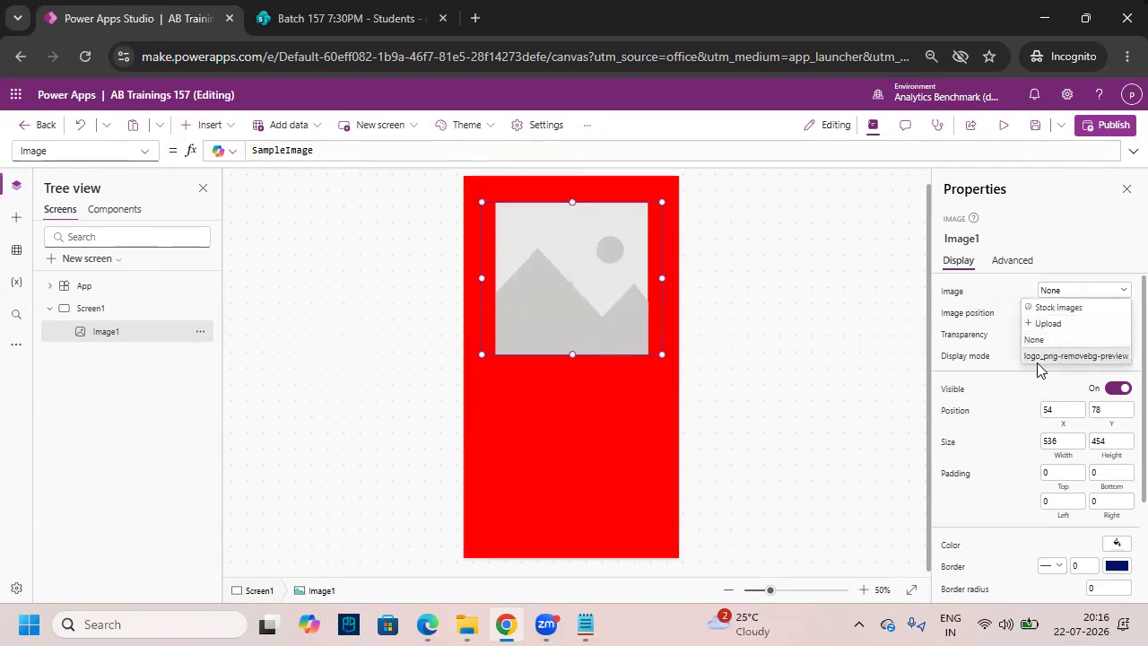
pyautogui.click(1049, 356)
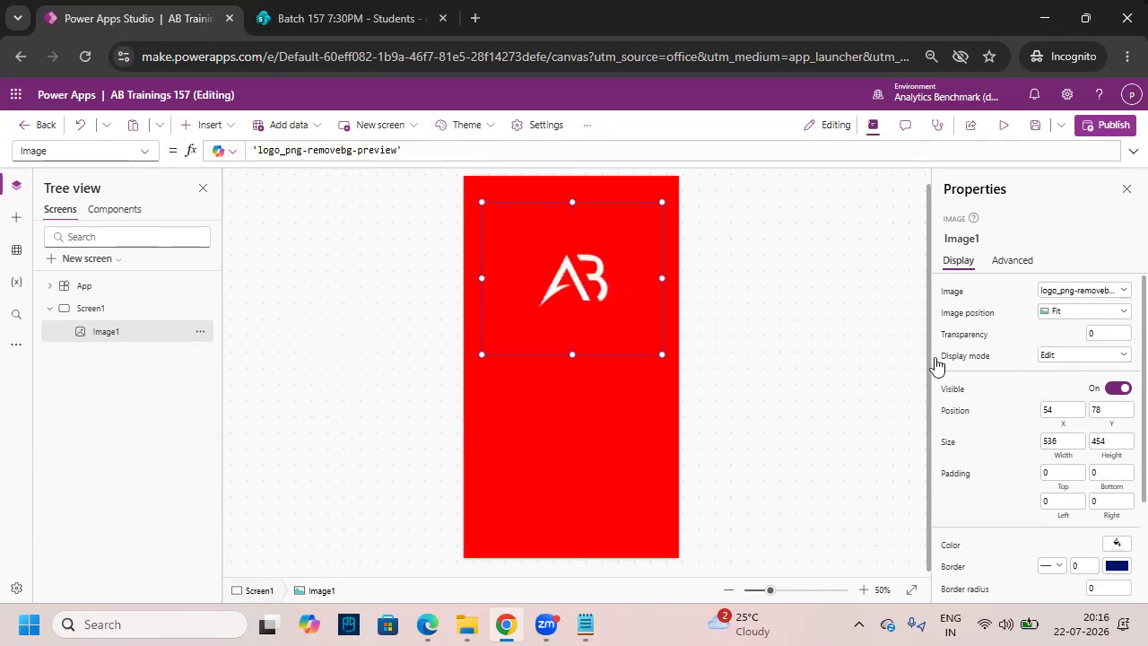
pyautogui.click(1048, 314)
pyautogui.click(1061, 347)
# - Move the logo to 0,0 and resize it to 640x472 across the screen top
pyautogui.moveTo(589, 305); pyautogui.dragTo(549, 242)
pyautogui.moveTo(640, 325); pyautogui.dragTo(682, 335)
pyautogui.click(759, 459)
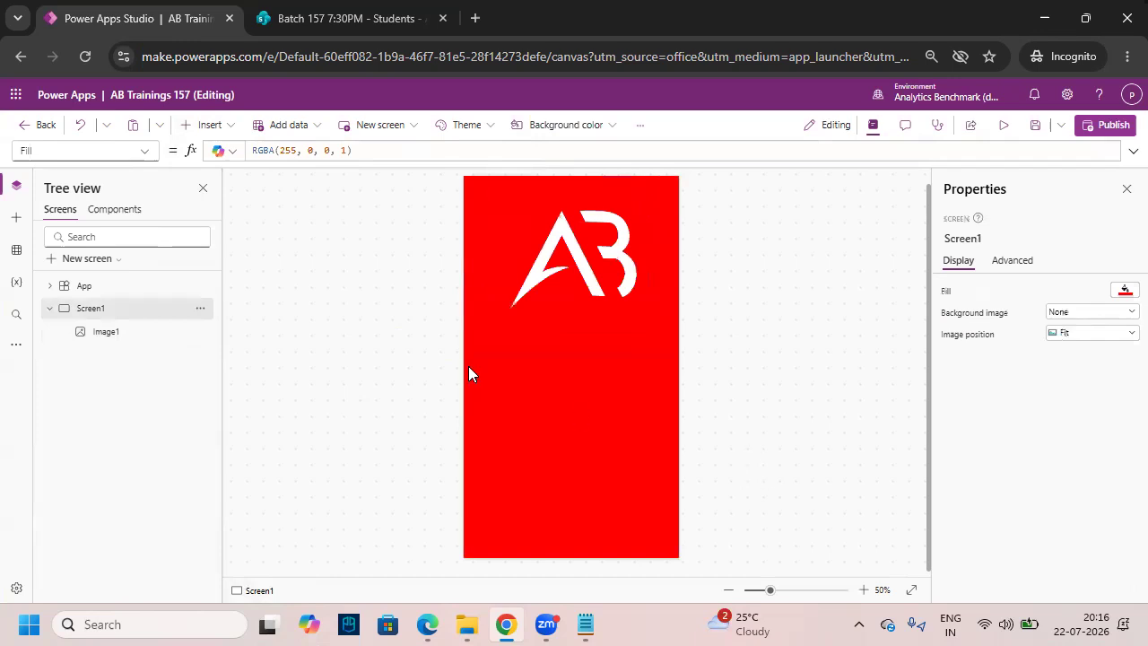
pyautogui.moveTo(490, 316); pyautogui.dragTo(644, 341)
pyautogui.moveTo(681, 198); pyautogui.dragTo(709, 226)
pyautogui.press('Escape')
pyautogui.hotkey('ctrl', '2')
pyautogui.moveTo(181, 112); pyautogui.dragTo(241, 138)
# - Insert a text label and move it just below the AB logo
pyautogui.press('Escape')
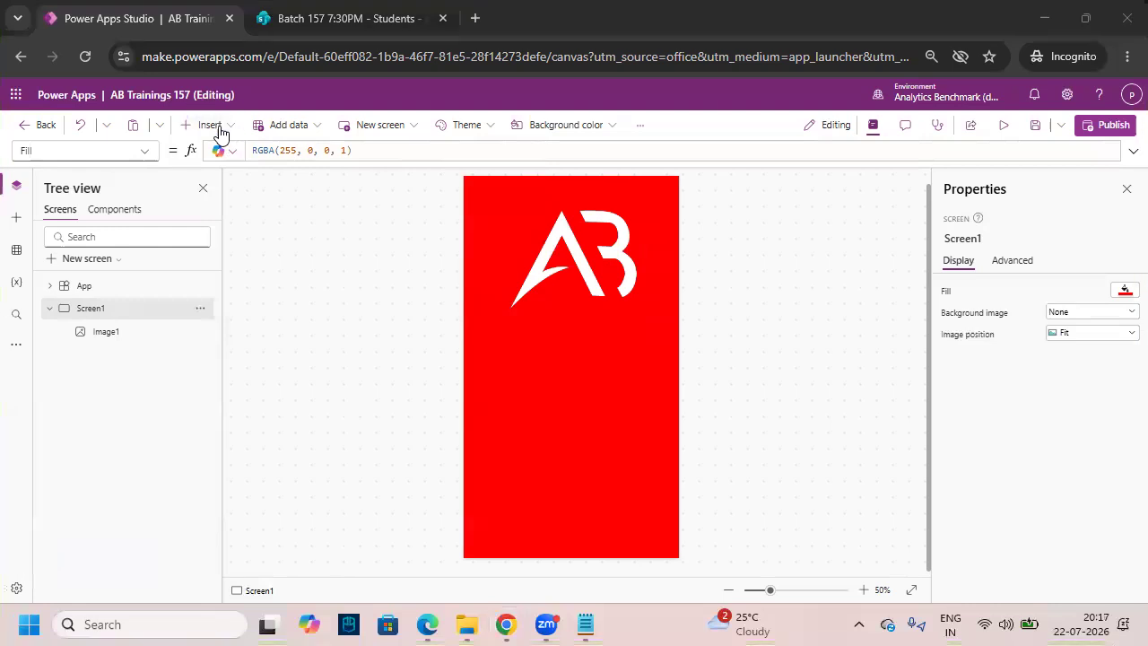
pyautogui.click(208, 124)
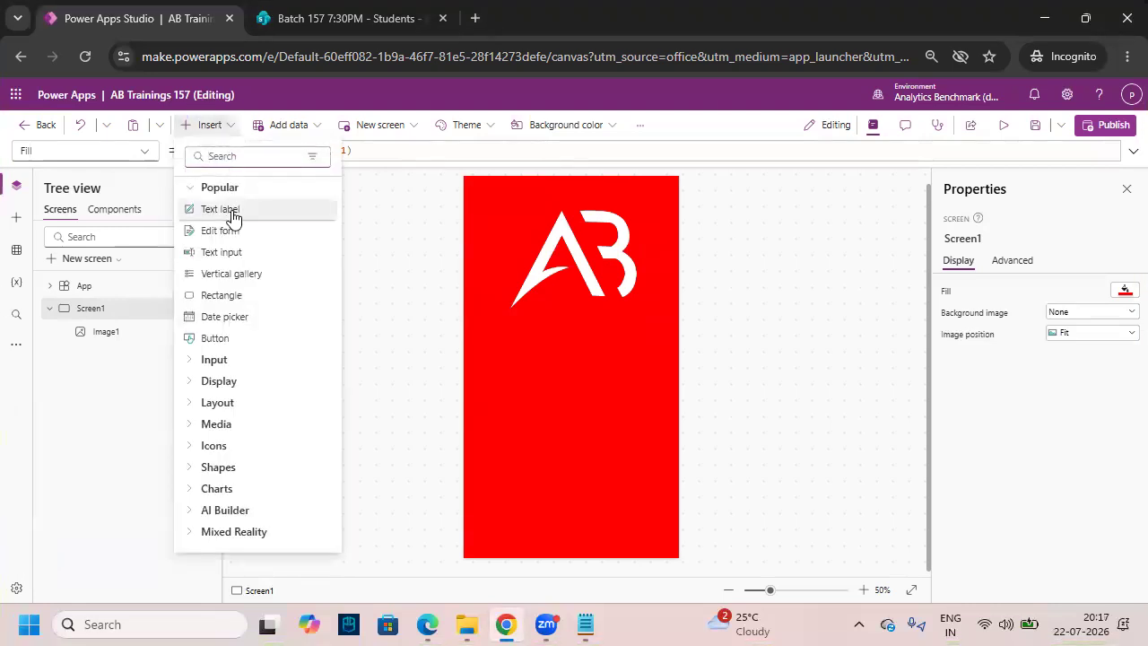
pyautogui.click(248, 215)
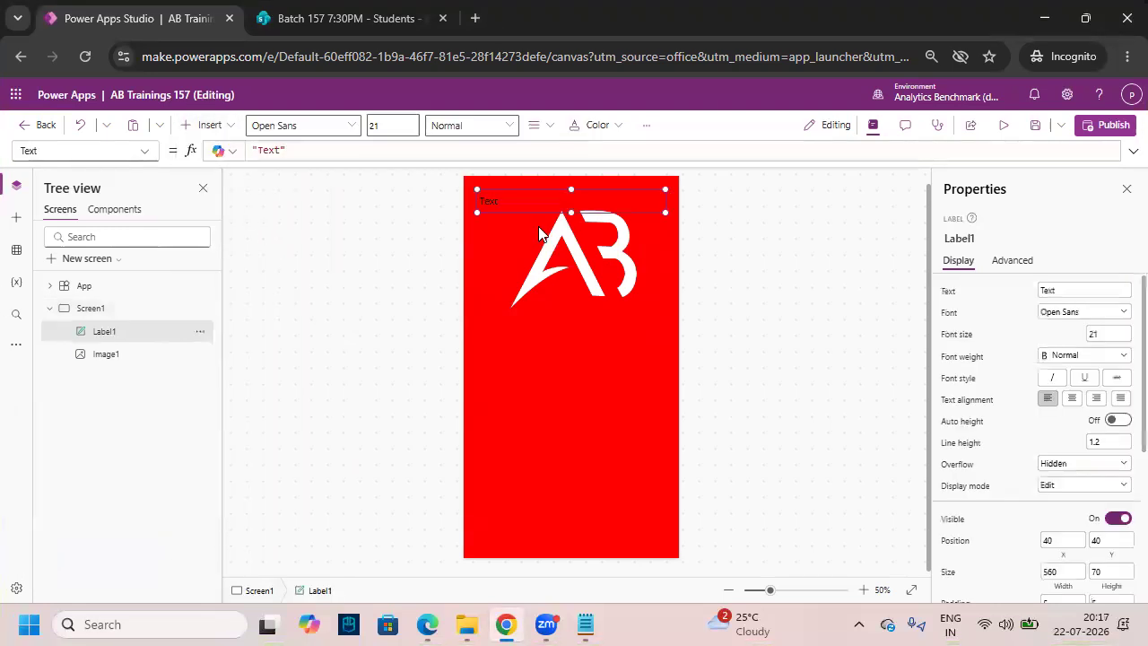
pyautogui.moveTo(530, 199); pyautogui.dragTo(532, 327)
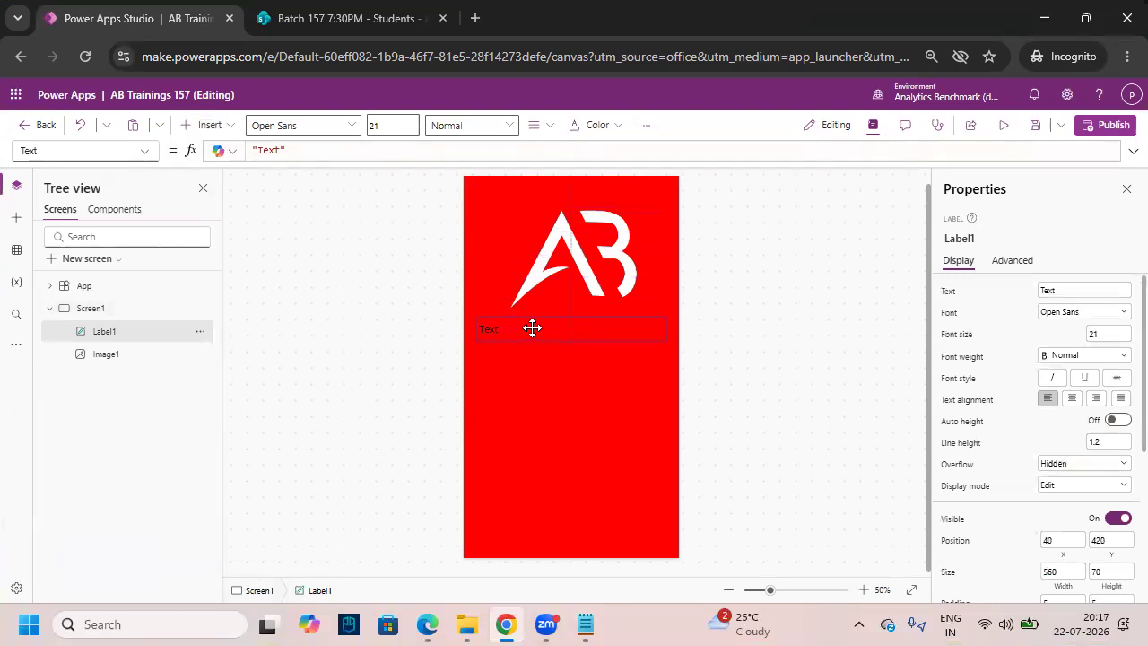
pyautogui.click(626, 401)
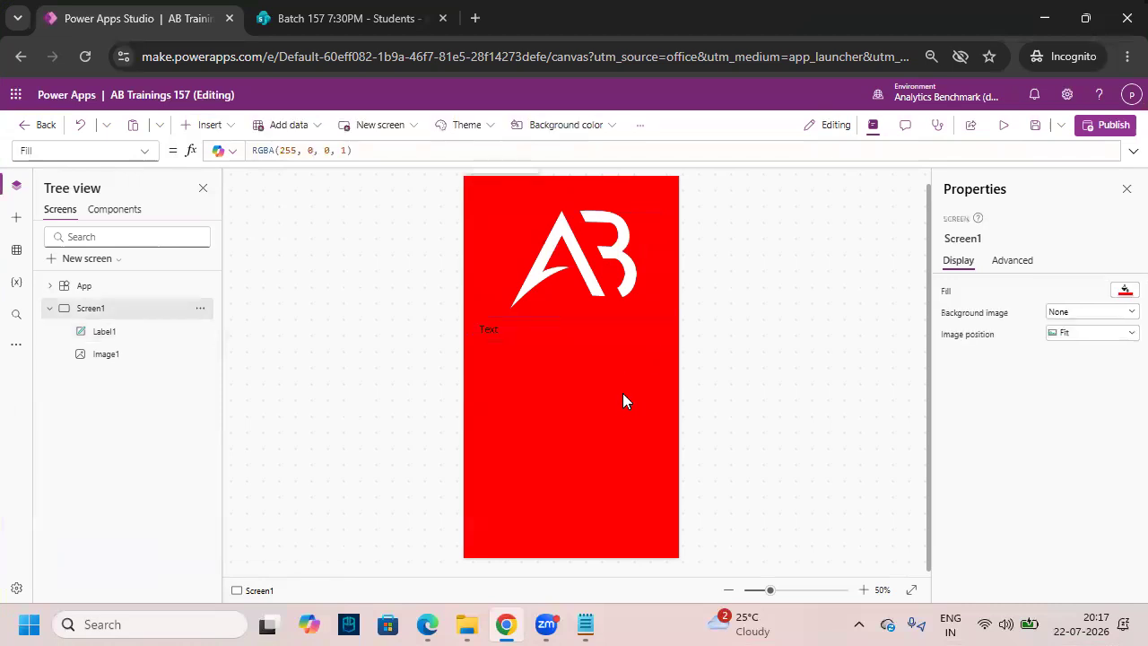
pyautogui.click(606, 340)
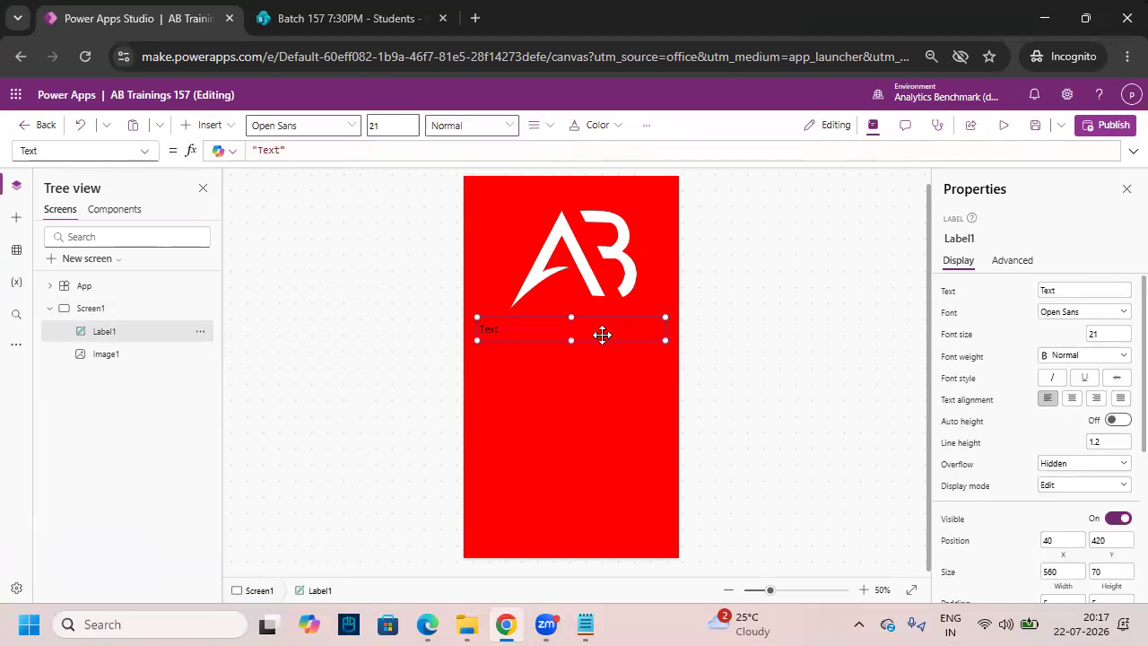
pyautogui.scroll(2, 697, 356)
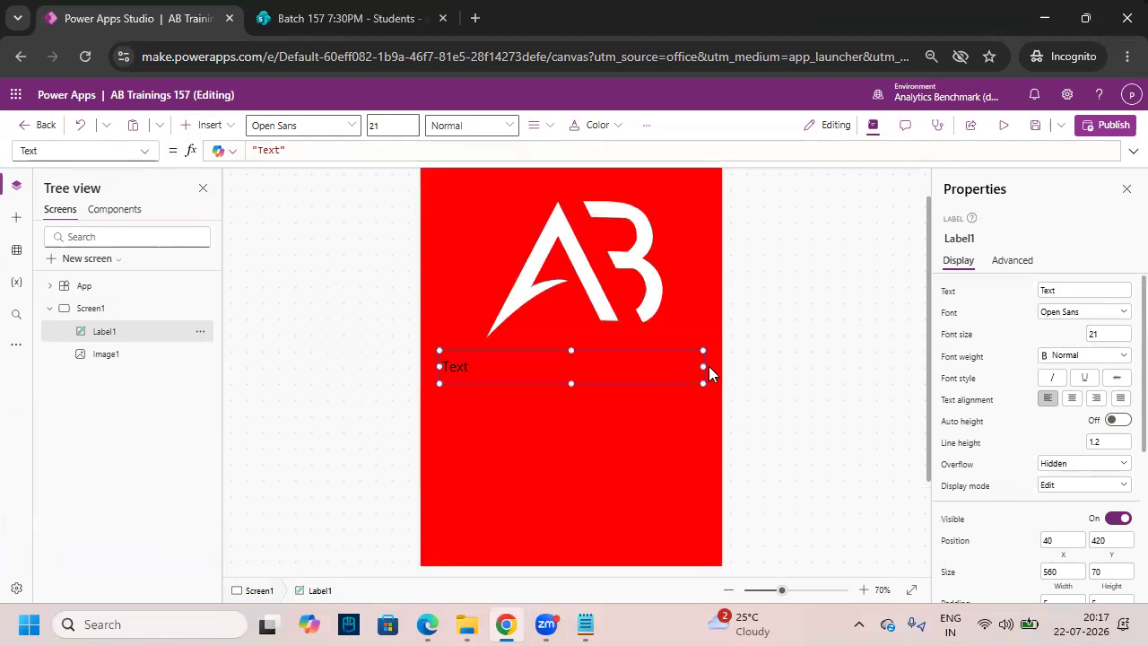
pyautogui.click(911, 590)
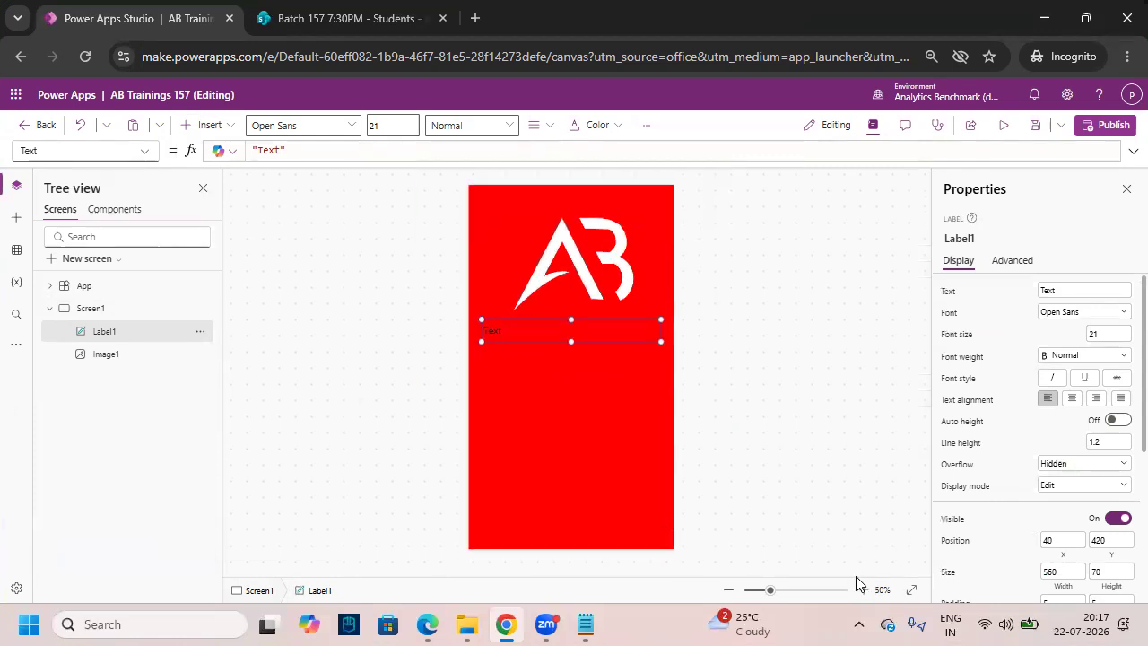
# - Replace the label's placeholder text with TRAININGS in capital letters
pyautogui.moveTo(488, 338)
pyautogui.mouseDown()
pyautogui.moveTo(510, 335)
pyautogui.moveTo(489, 316)
pyautogui.mouseUp()
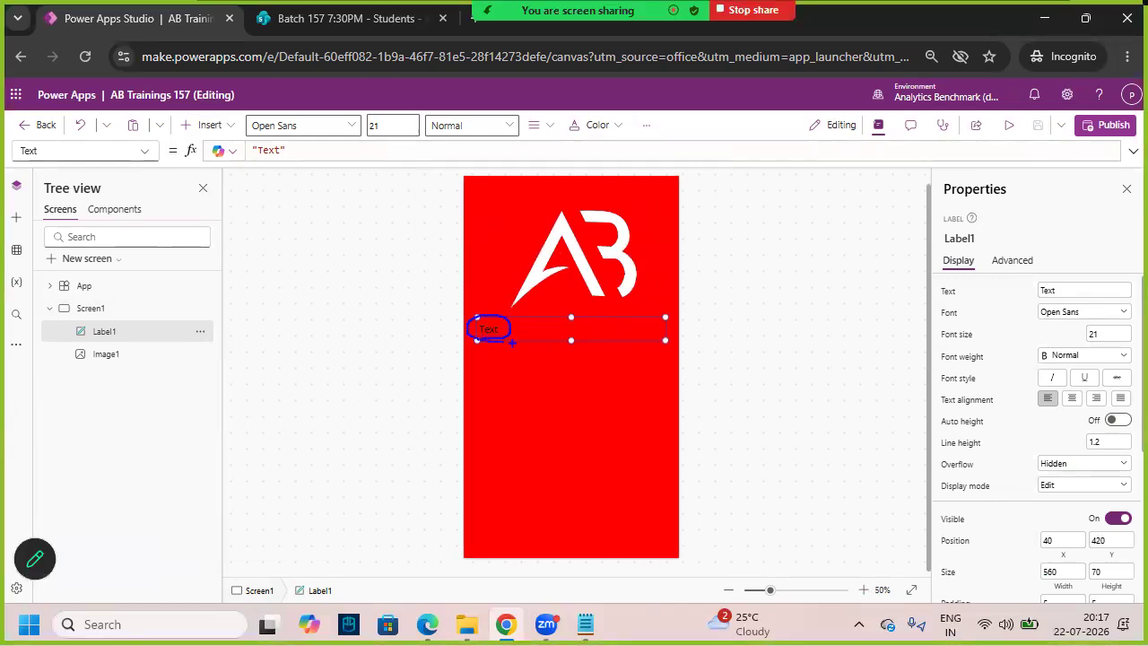
pyautogui.press('Escape')
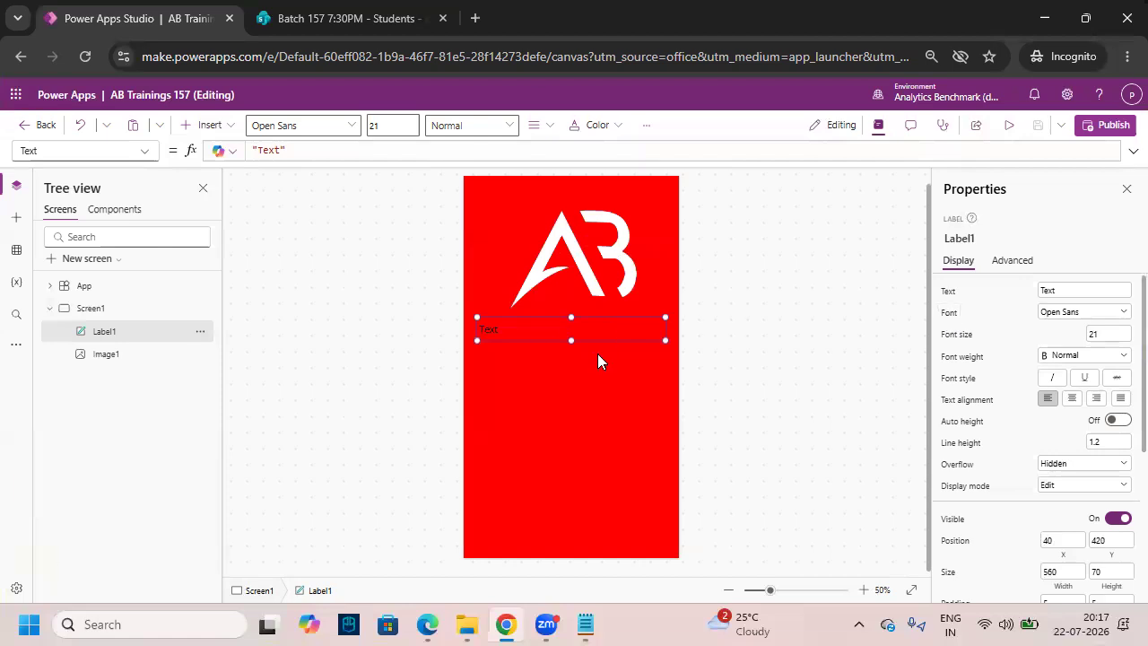
pyautogui.moveTo(540, 344); pyautogui.dragTo(561, 332)
pyautogui.moveTo(932, 279)
pyautogui.mouseDown()
pyautogui.moveTo(978, 307)
pyautogui.moveTo(973, 287)
pyautogui.mouseUp()
pyautogui.press('Escape')
pyautogui.moveTo(243, 140)
pyautogui.mouseDown()
pyautogui.moveTo(411, 173)
pyautogui.moveTo(503, 164)
pyautogui.mouseUp()
pyautogui.press('Escape')
pyautogui.doubleClick(270, 149)
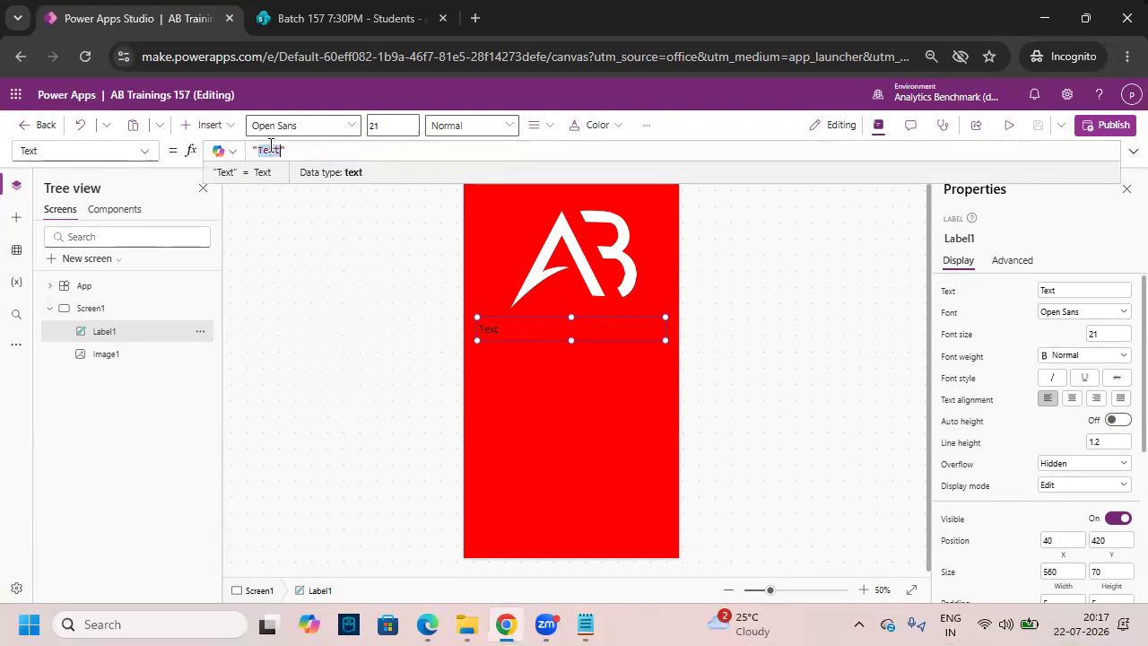
pyautogui.press('capslock')
pyautogui.write('TRAININGS')
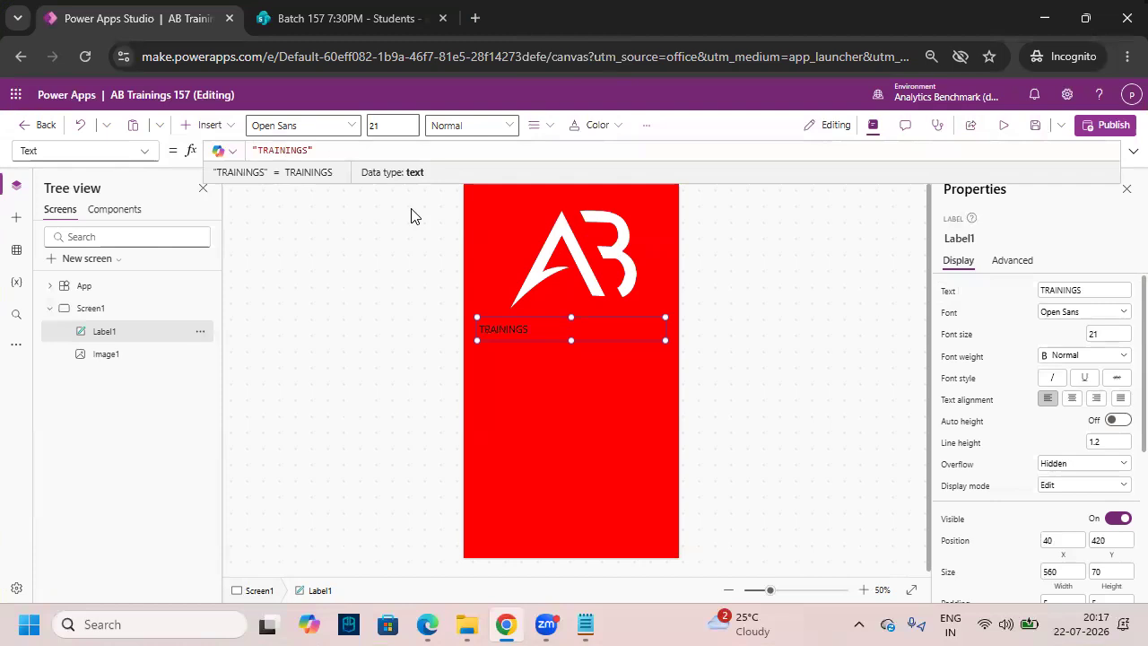
# - Make the label text Semibold, centre-aligned and white
pyautogui.click(474, 127)
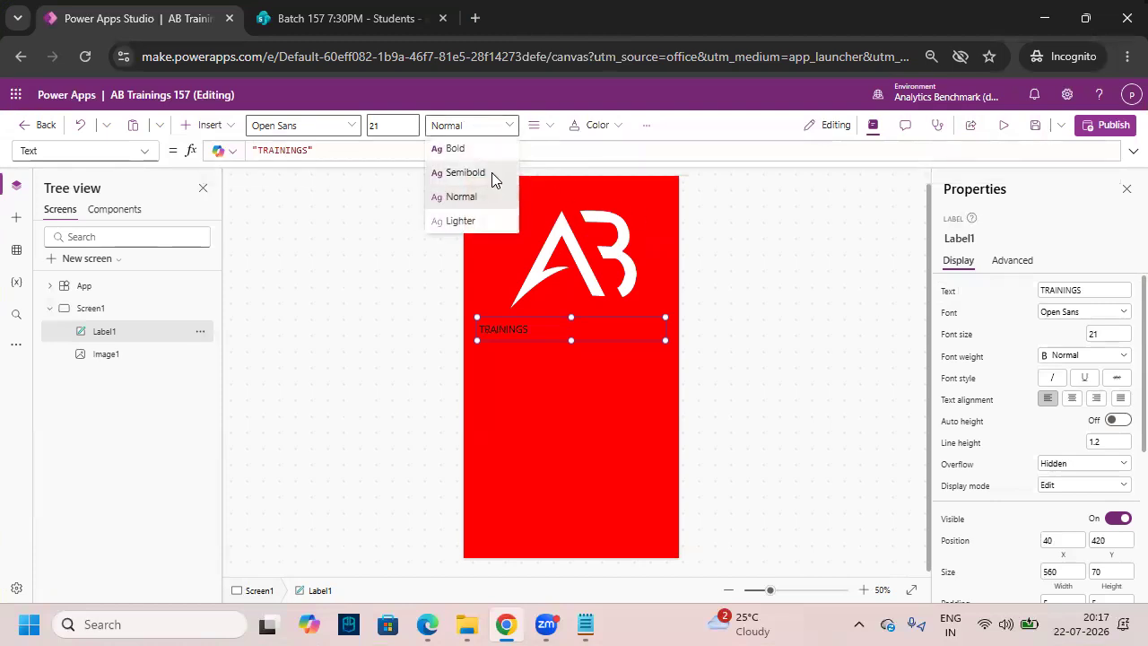
pyautogui.click(492, 172)
pyautogui.click(538, 128)
pyautogui.click(583, 175)
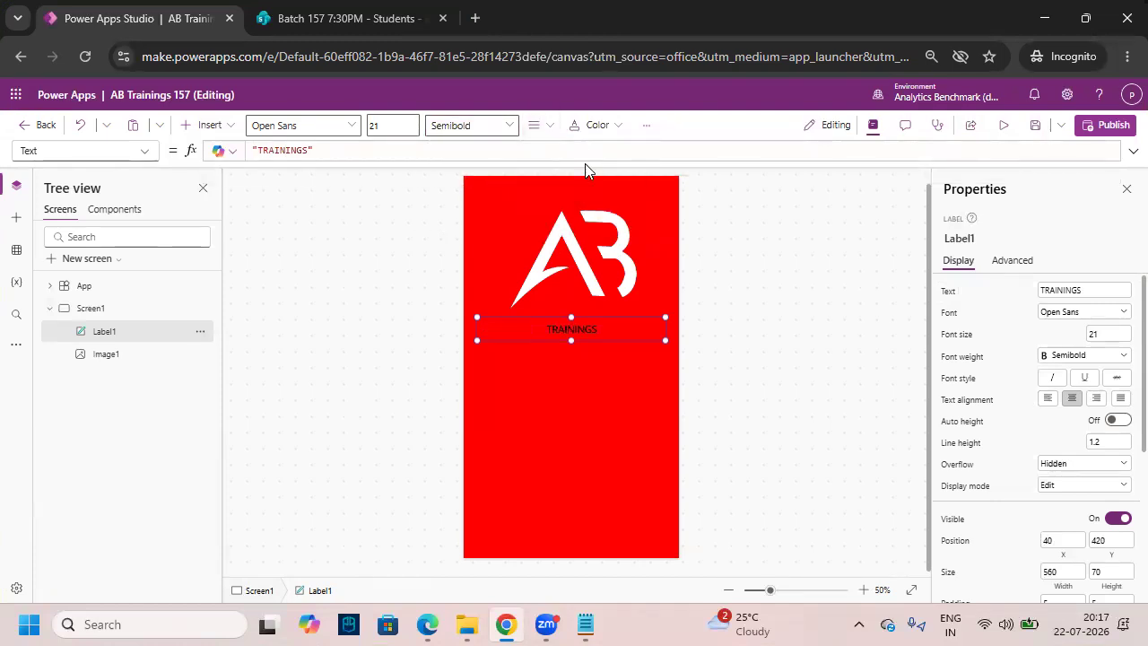
pyautogui.click(575, 130)
pyautogui.click(575, 130)
pyautogui.click(576, 130)
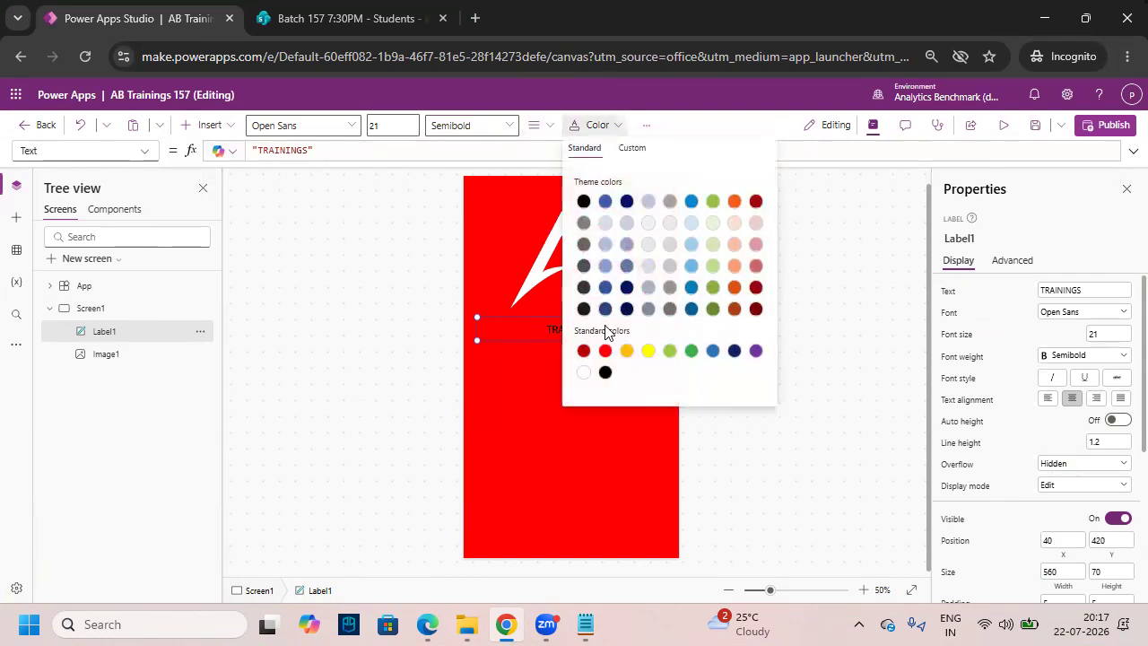
pyautogui.click(584, 372)
# - Set font size 35 and space the letters out to read 'T R A I N I N G S'
pyautogui.moveTo(392, 129); pyautogui.dragTo(359, 131)
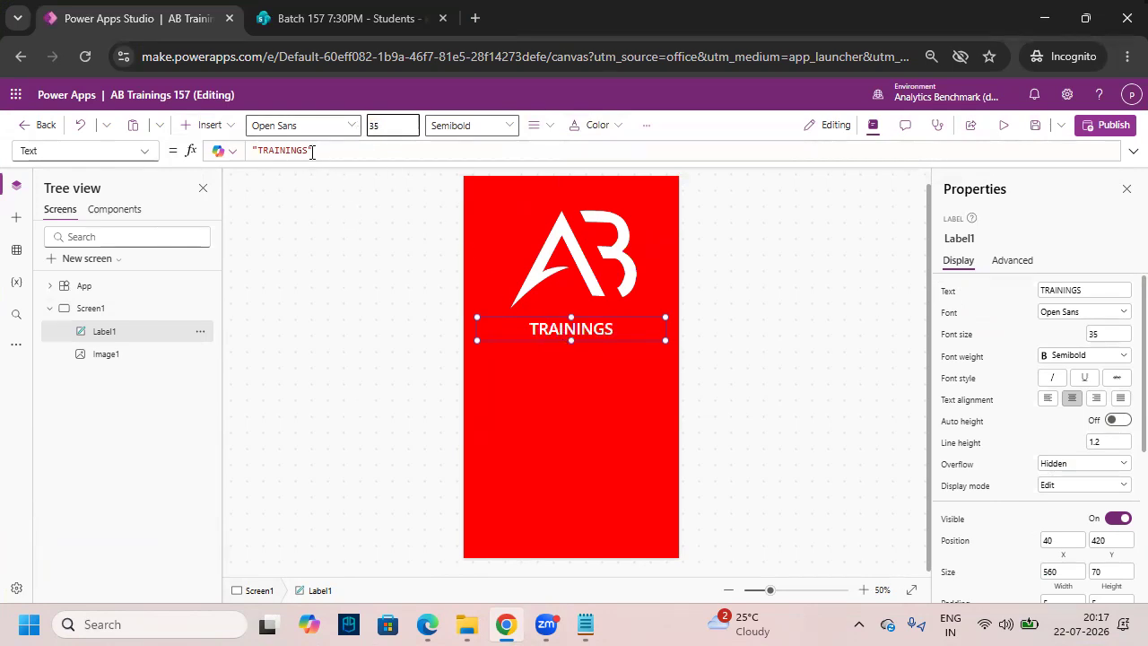
pyautogui.click(266, 150)
pyautogui.press('space')
pyautogui.press('Right')
pyautogui.press('space')
pyautogui.press('Right')
pyautogui.press('space')
pyautogui.press('Right')
pyautogui.press('space')
pyautogui.press('Right')
pyautogui.press('space')
pyautogui.press('Right')
pyautogui.press('space')
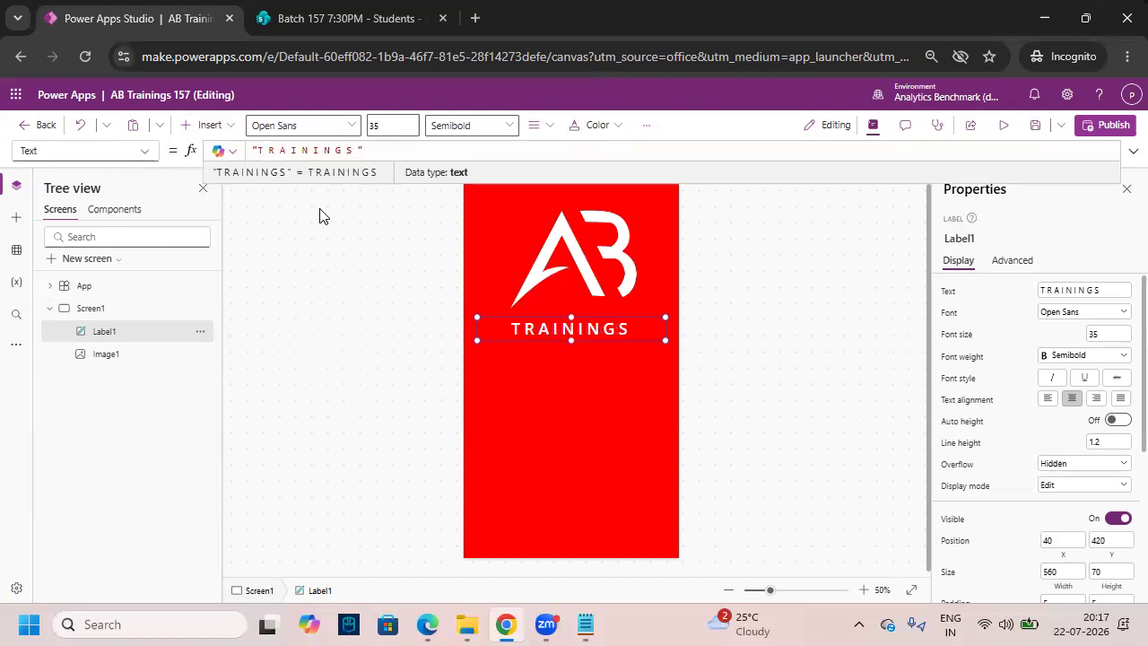
pyautogui.click(582, 392)
pyautogui.click(567, 330)
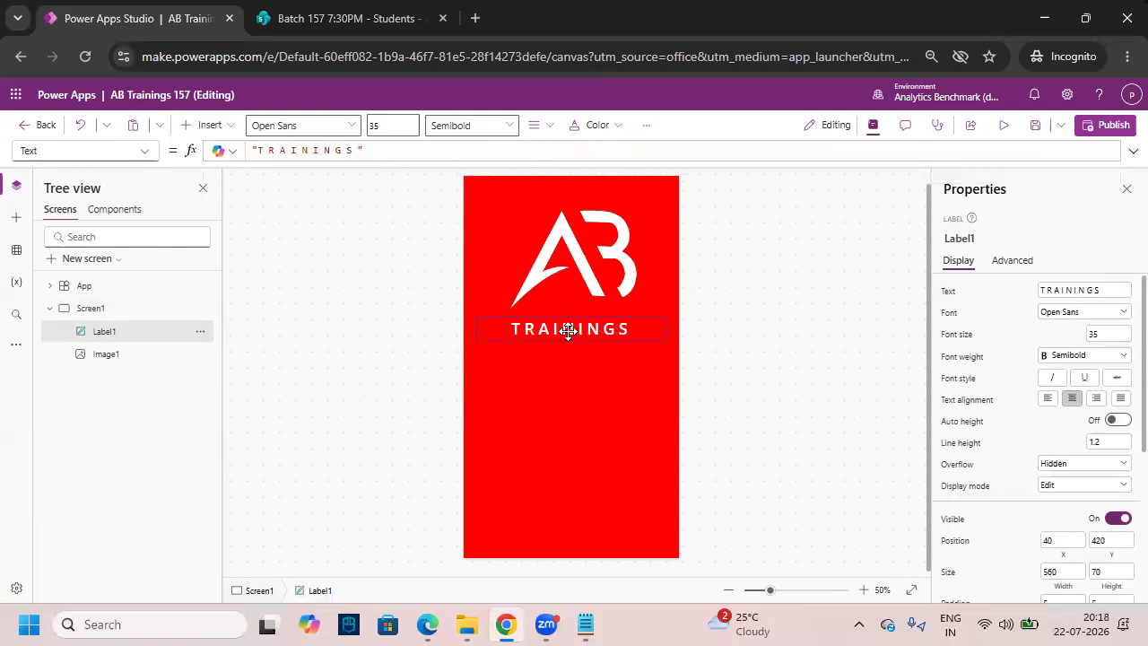
pyautogui.click(585, 393)
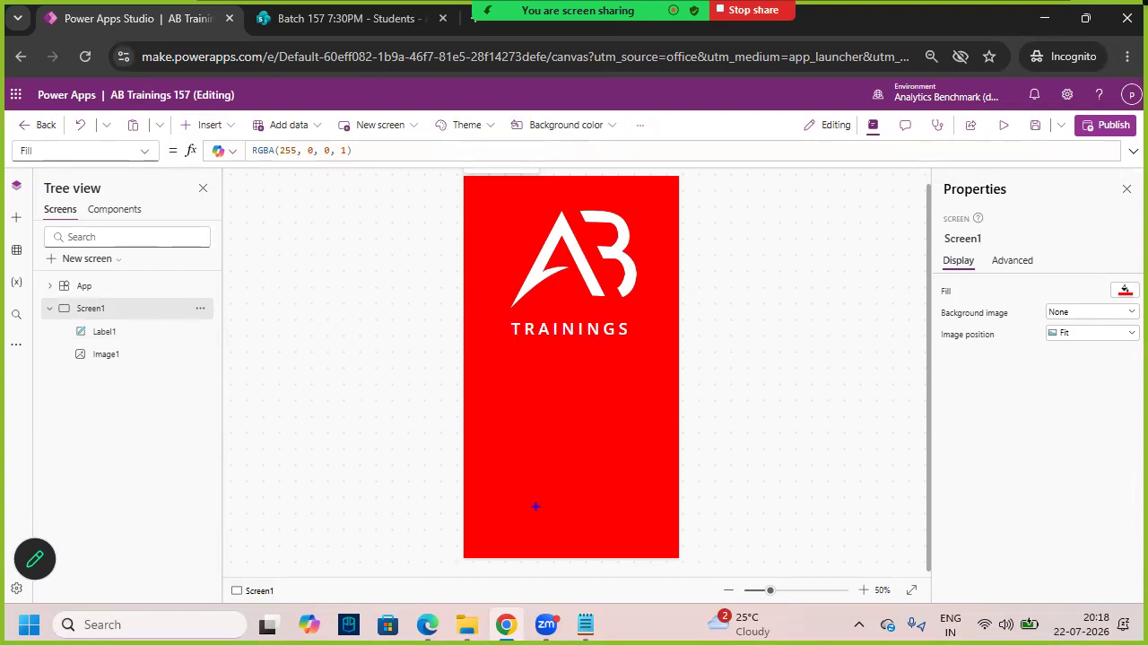
# - Insert a second text label and place it near the bottom of the screen
pyautogui.moveTo(482, 499); pyautogui.dragTo(668, 529)
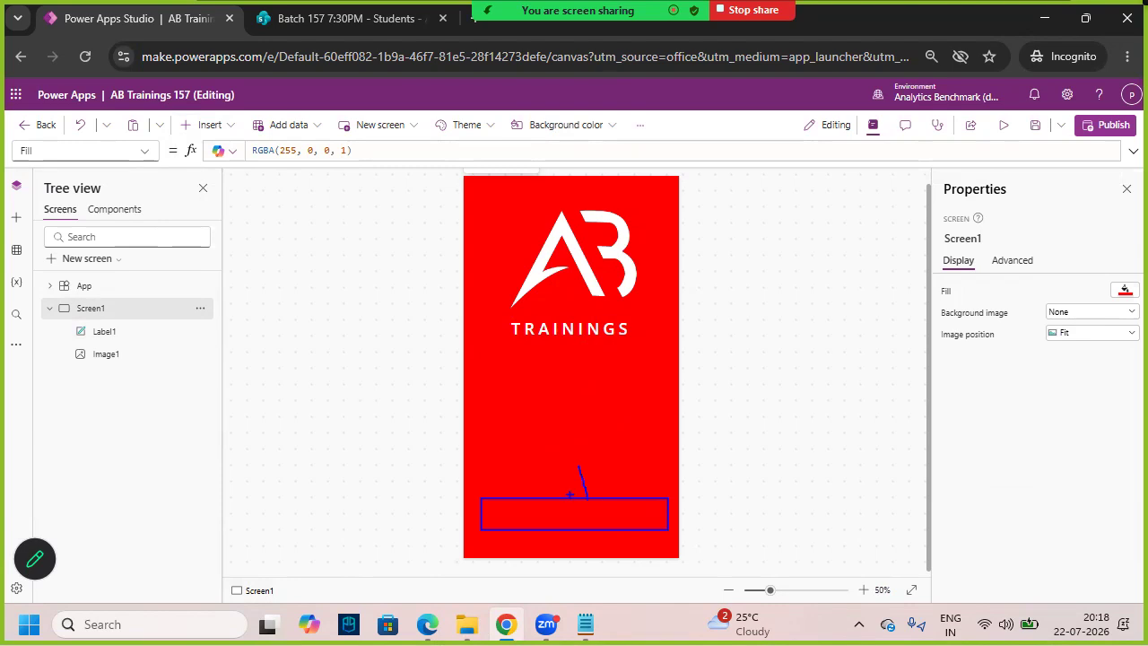
pyautogui.click(209, 125)
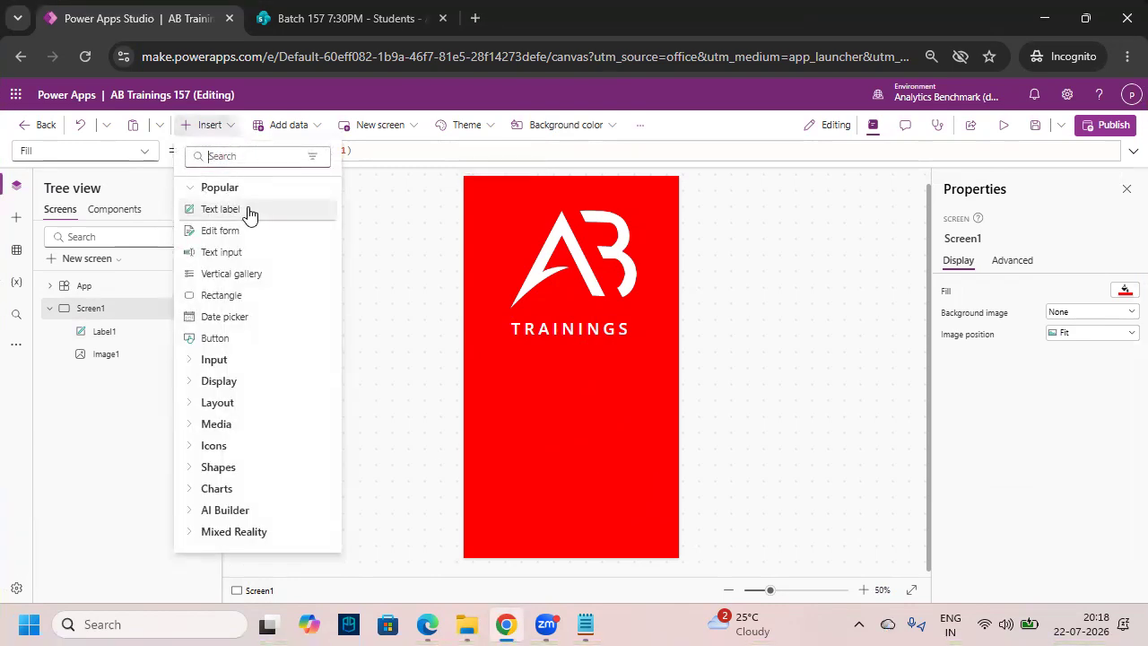
pyautogui.click(222, 209)
pyautogui.moveTo(517, 203); pyautogui.dragTo(510, 501)
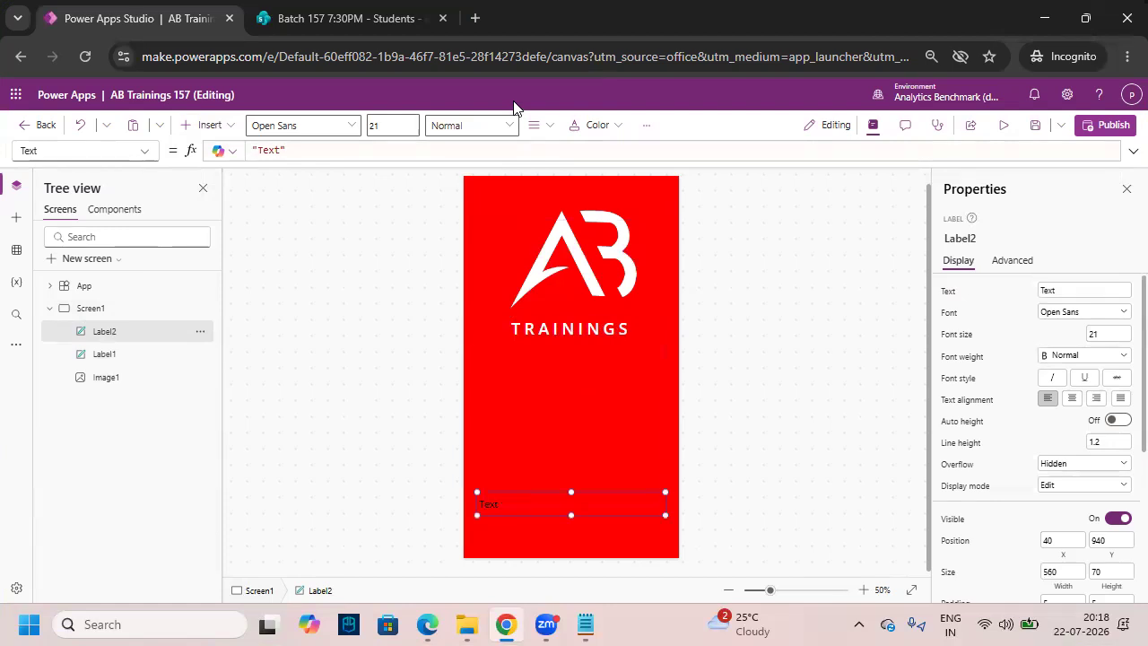
# - Make the new label Semibold, centre-aligned, with font size 35
pyautogui.click(472, 126)
pyautogui.click(490, 172)
pyautogui.click(538, 126)
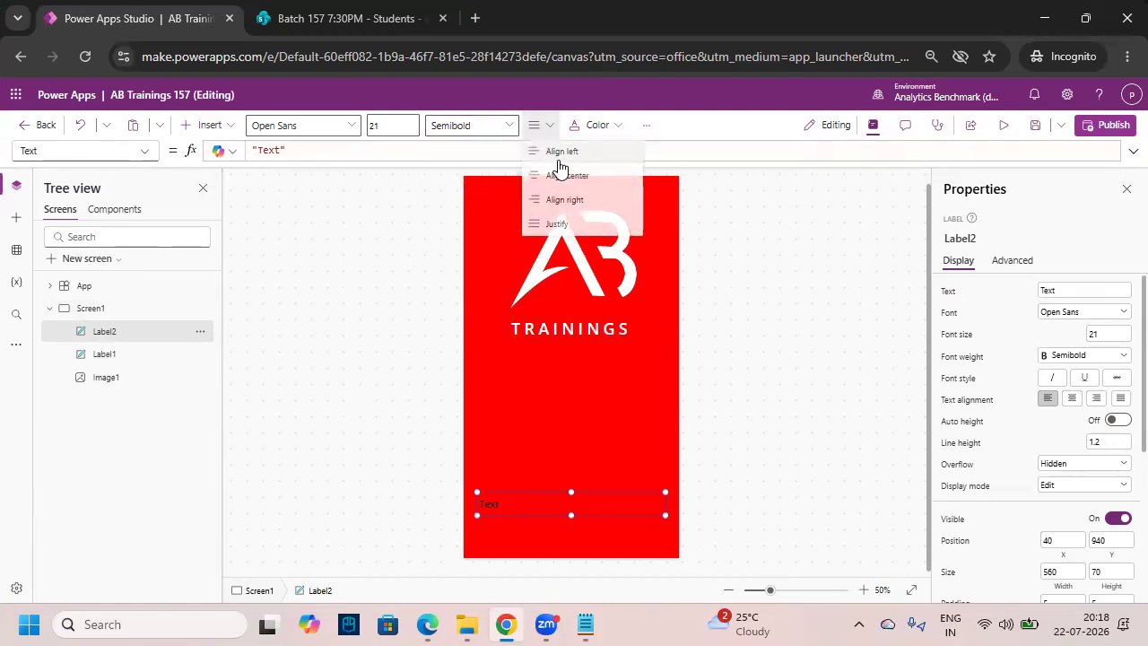
pyautogui.click(561, 172)
pyautogui.moveTo(397, 130); pyautogui.dragTo(349, 136)
pyautogui.write('35')
pyautogui.press('Return')
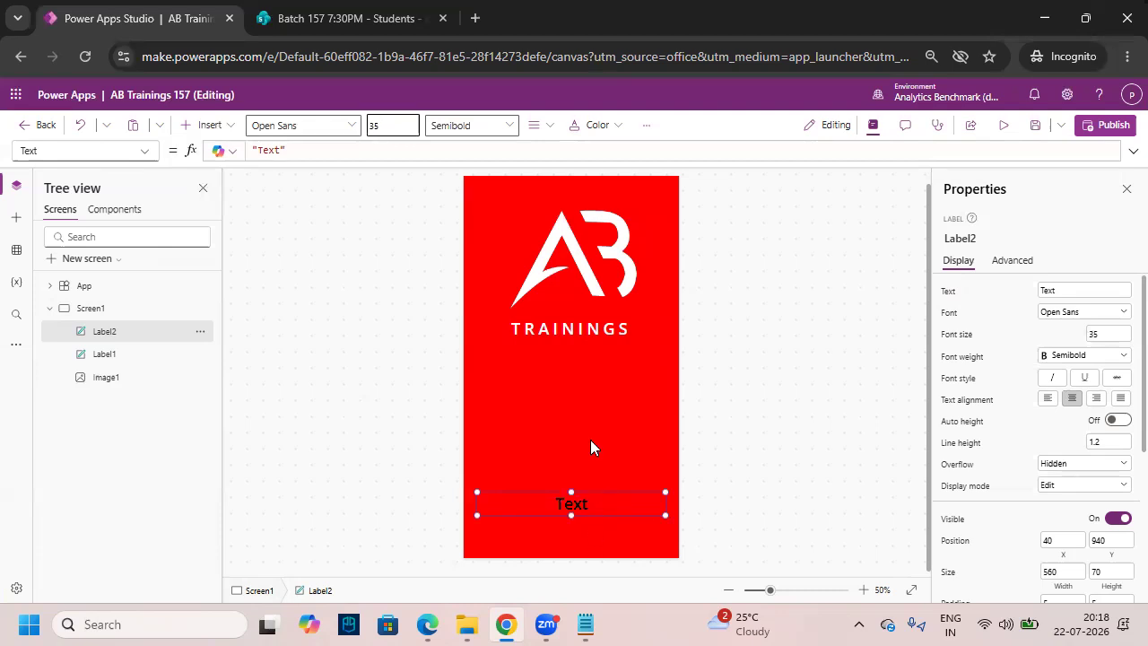
# - Change the bottom label's text to 'Get Started'
pyautogui.click(610, 332)
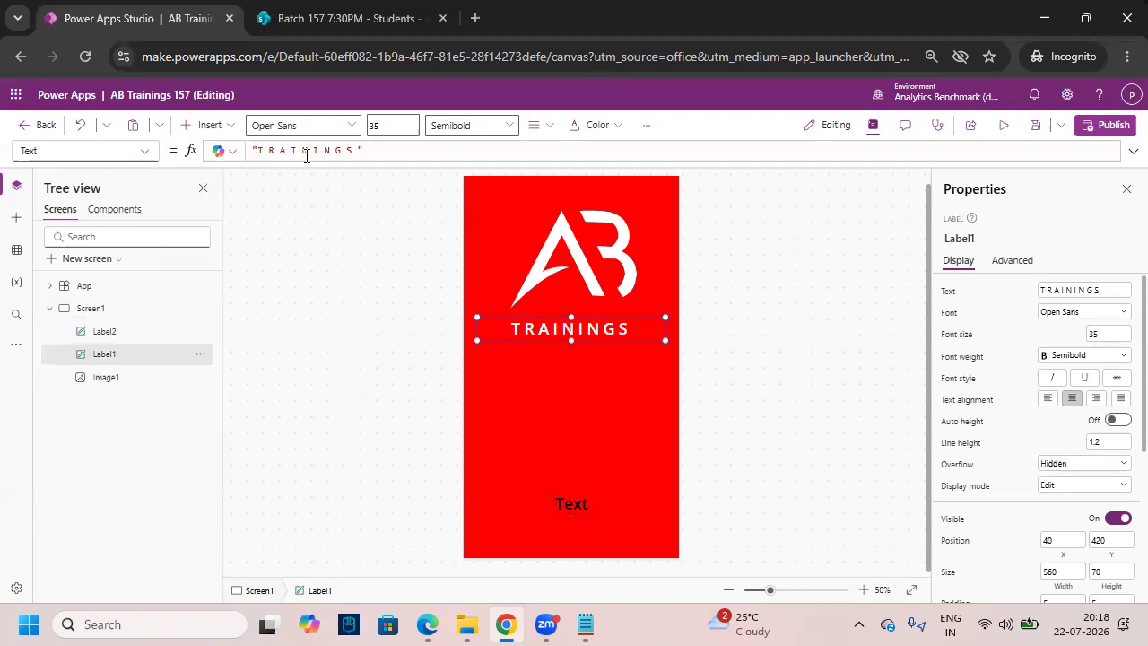
pyautogui.click(592, 504)
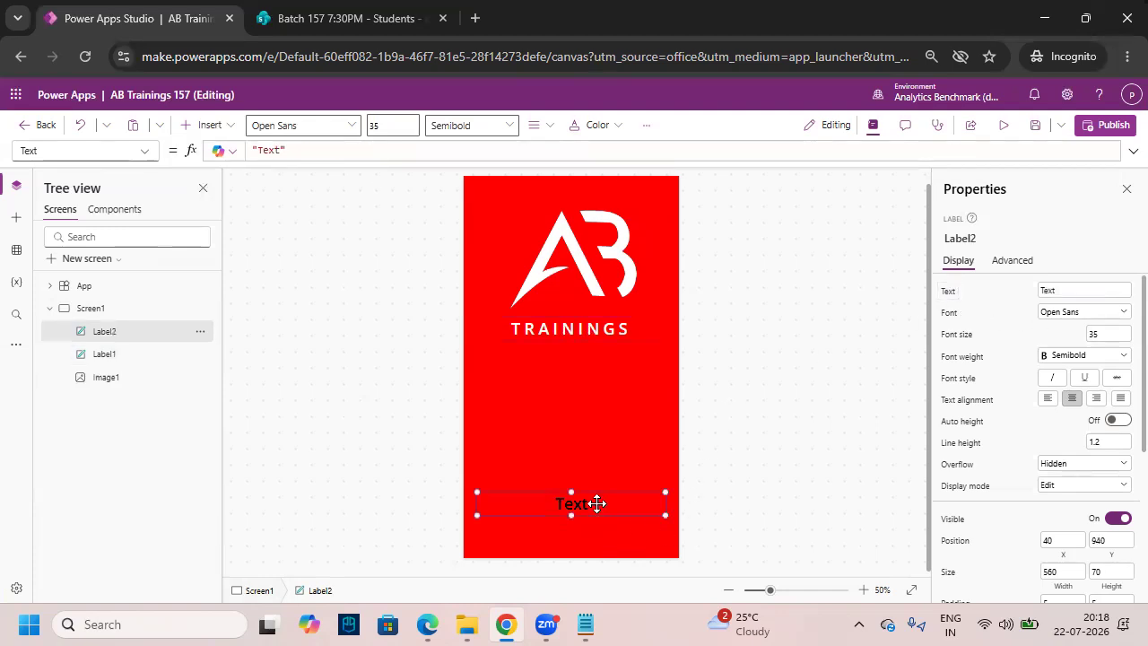
pyautogui.doubleClick(621, 505)
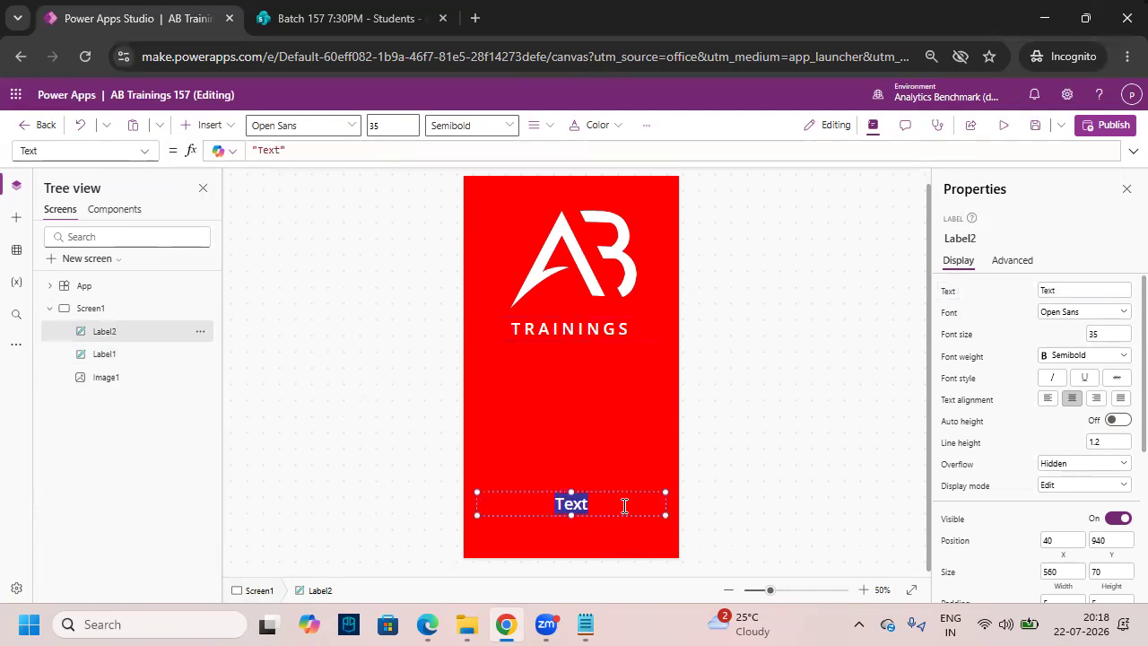
pyautogui.write('Get')
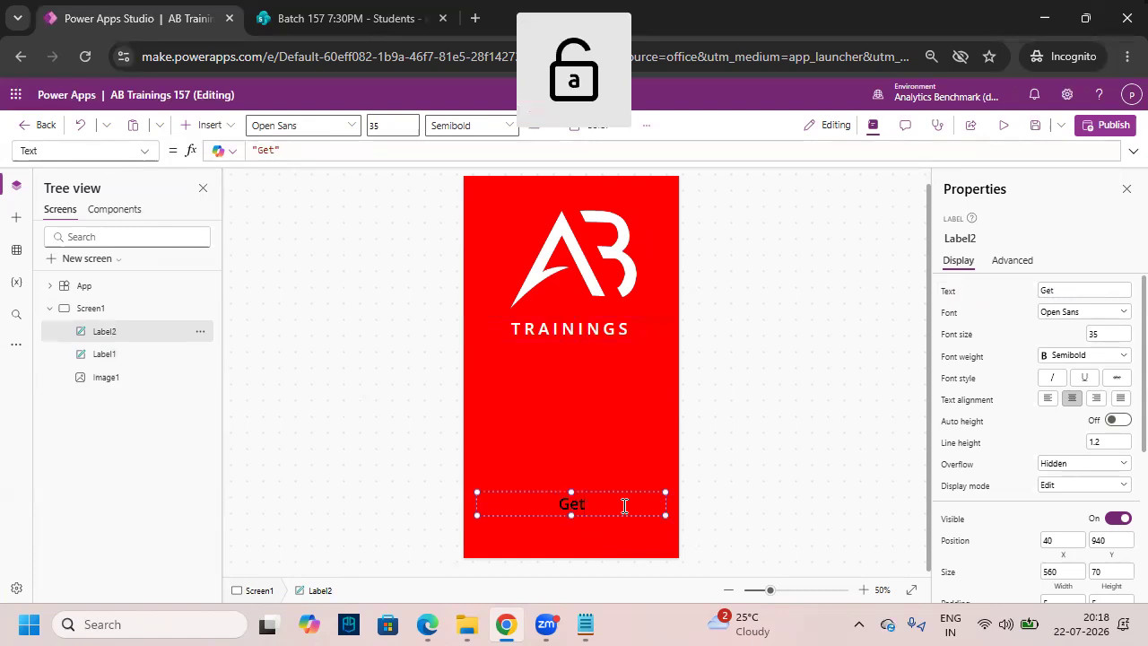
pyautogui.write(' Started')
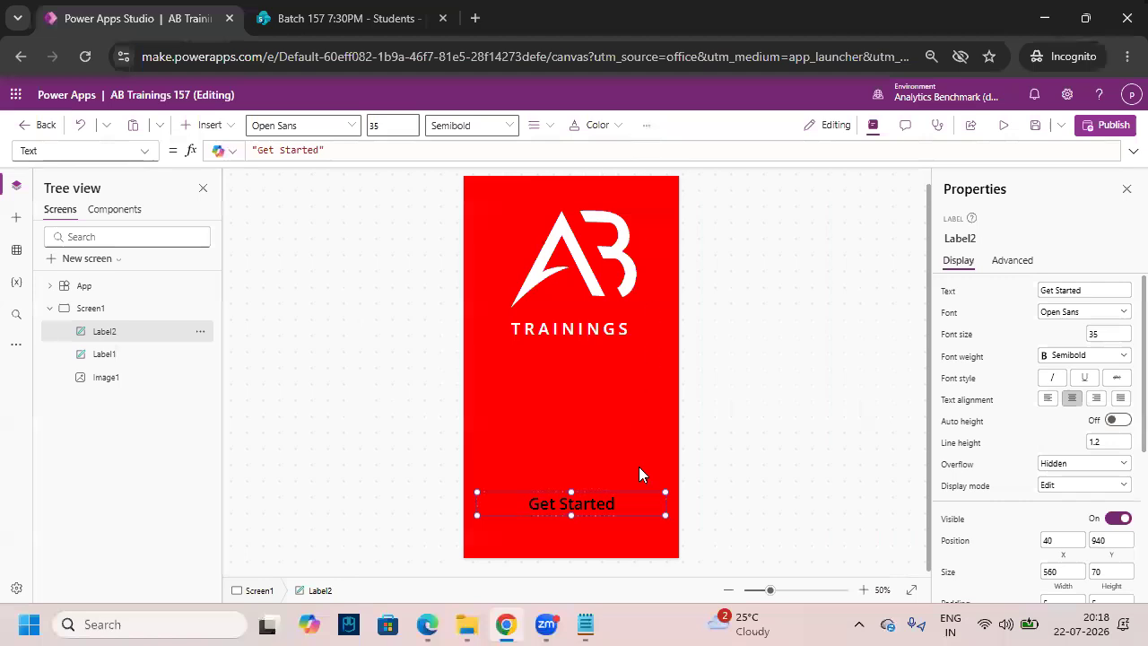
# - Give the Get Started label a yellow background and make it slightly taller
pyautogui.click(647, 125)
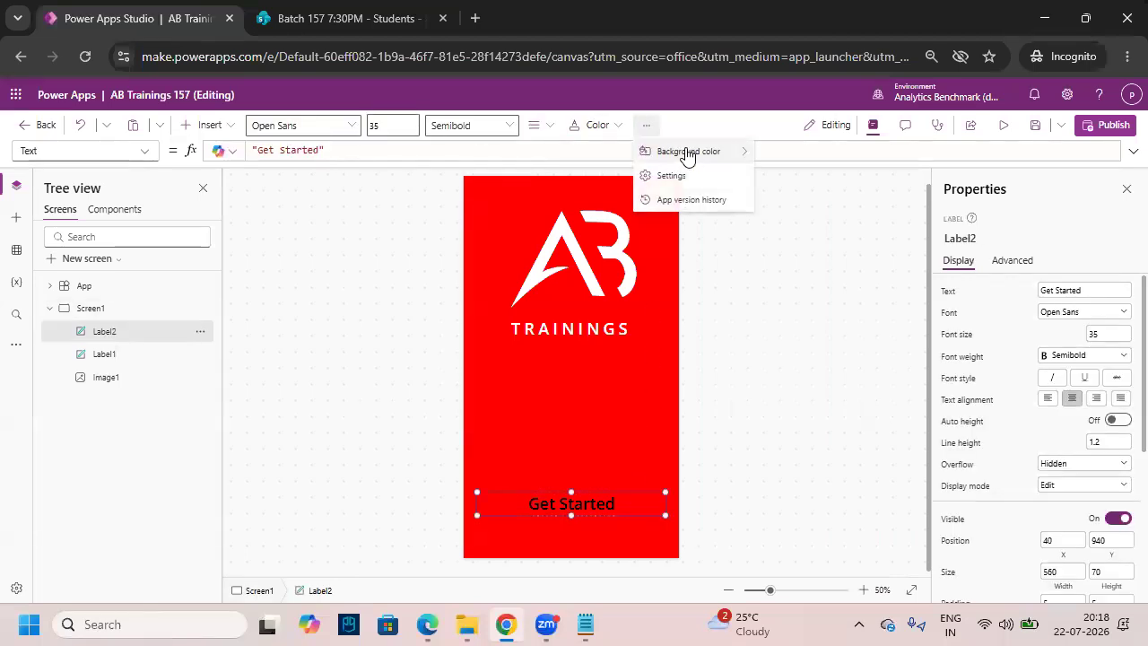
pyautogui.moveTo(708, 153)
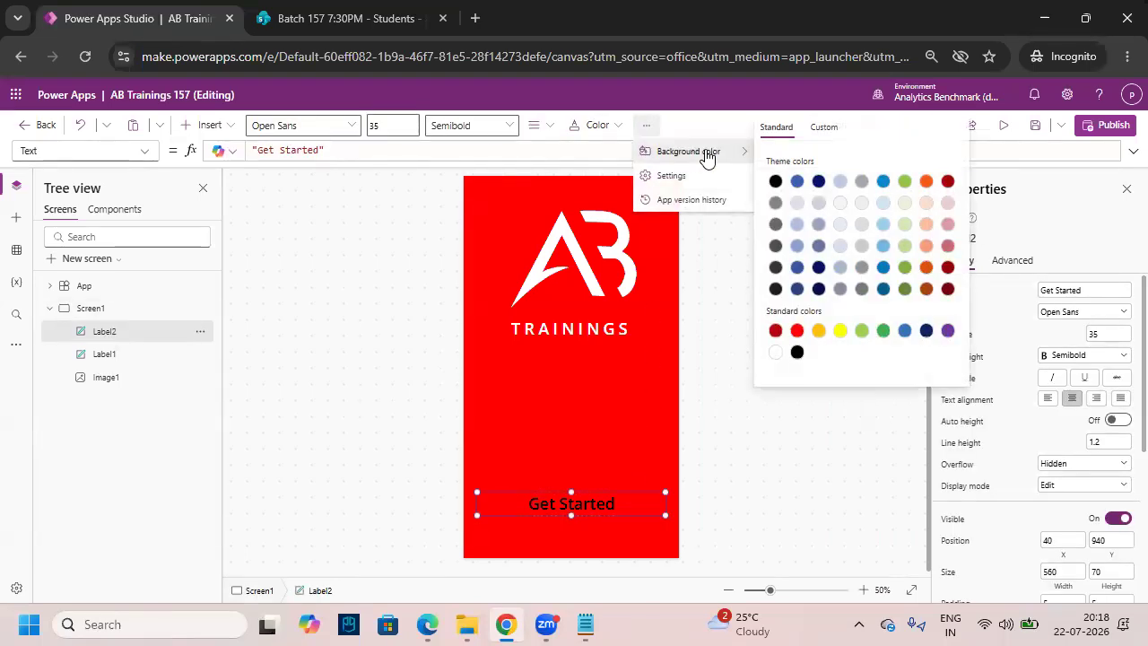
pyautogui.click(841, 333)
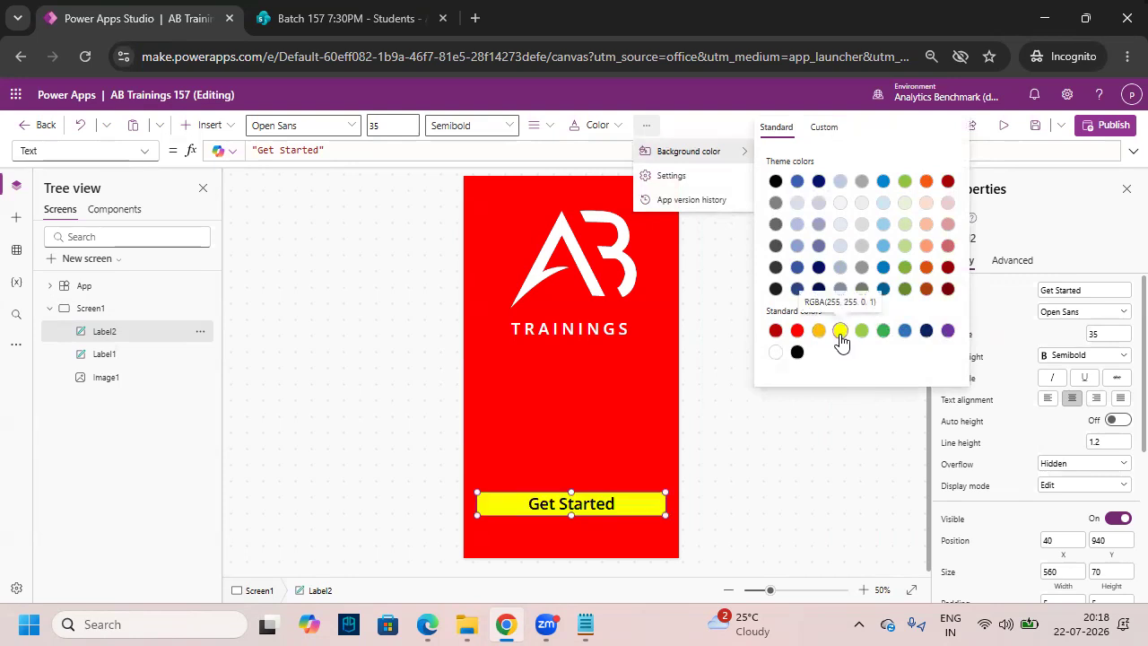
pyautogui.click(566, 517)
pyautogui.moveTo(567, 518); pyautogui.dragTo(568, 523)
pyautogui.click(608, 533)
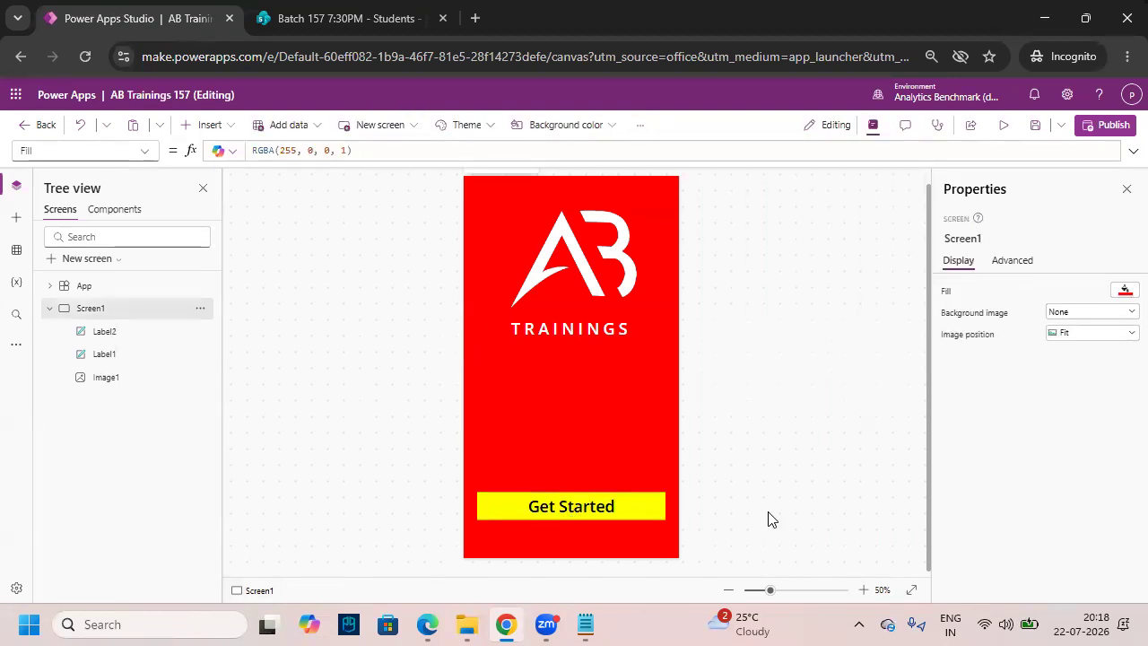
pyautogui.click(619, 508)
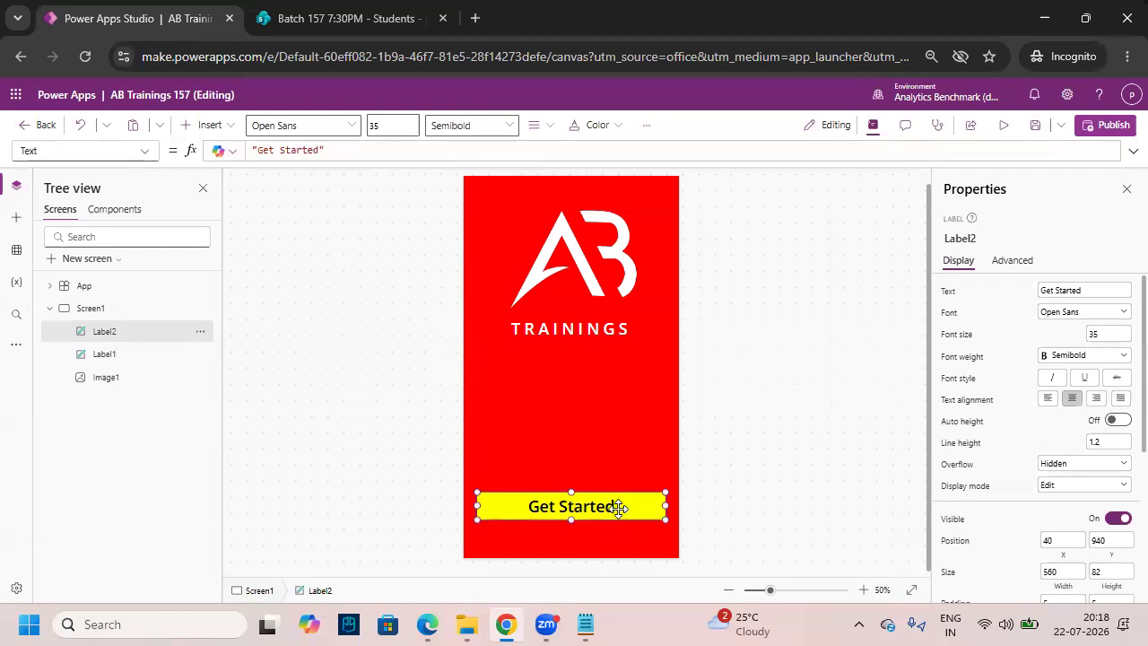
pyautogui.click(811, 509)
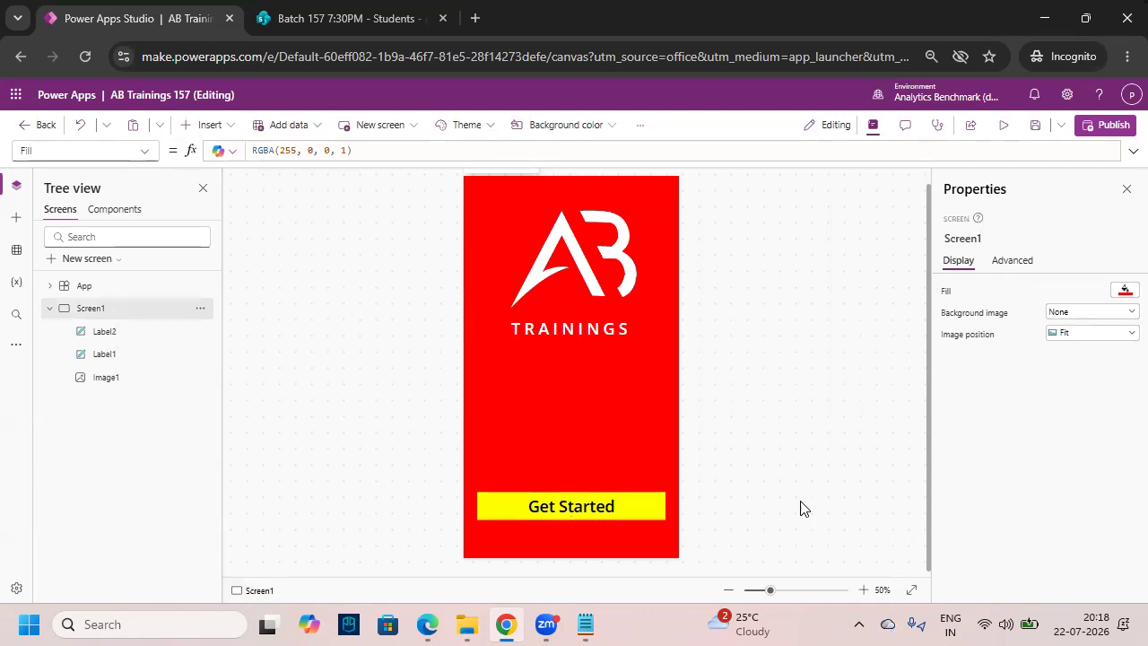
pyautogui.moveTo(479, 494)
pyautogui.mouseDown()
pyautogui.moveTo(581, 525)
pyautogui.moveTo(665, 519)
pyautogui.mouseUp()
pyautogui.moveTo(522, 514); pyautogui.dragTo(559, 486)
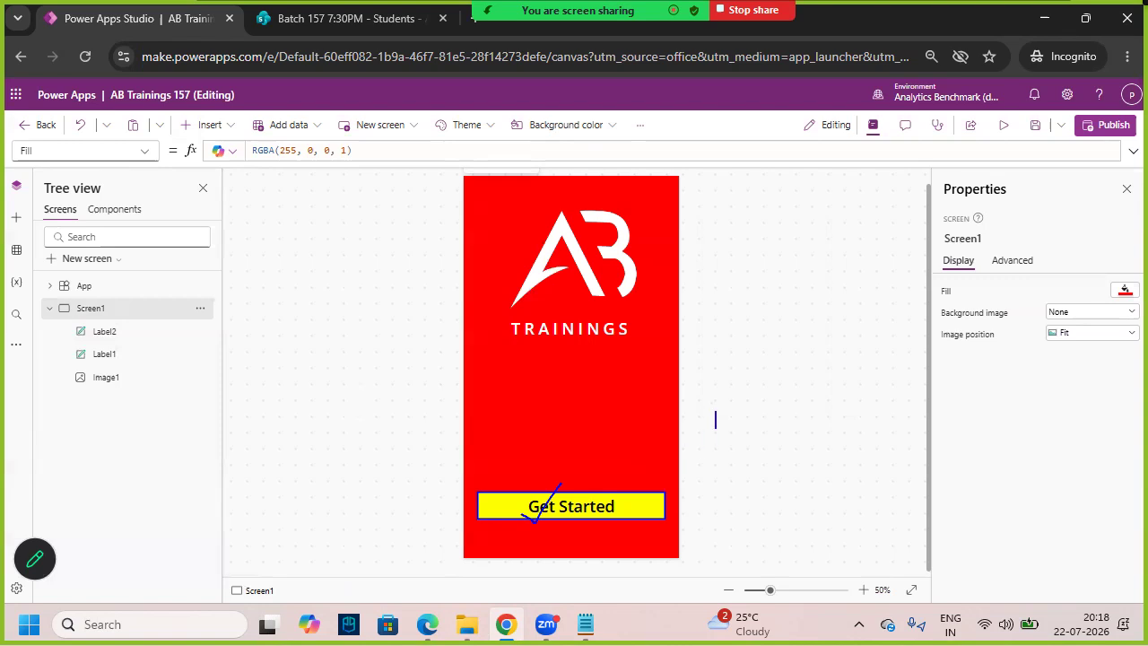
pyautogui.write('Sname Email Mo')
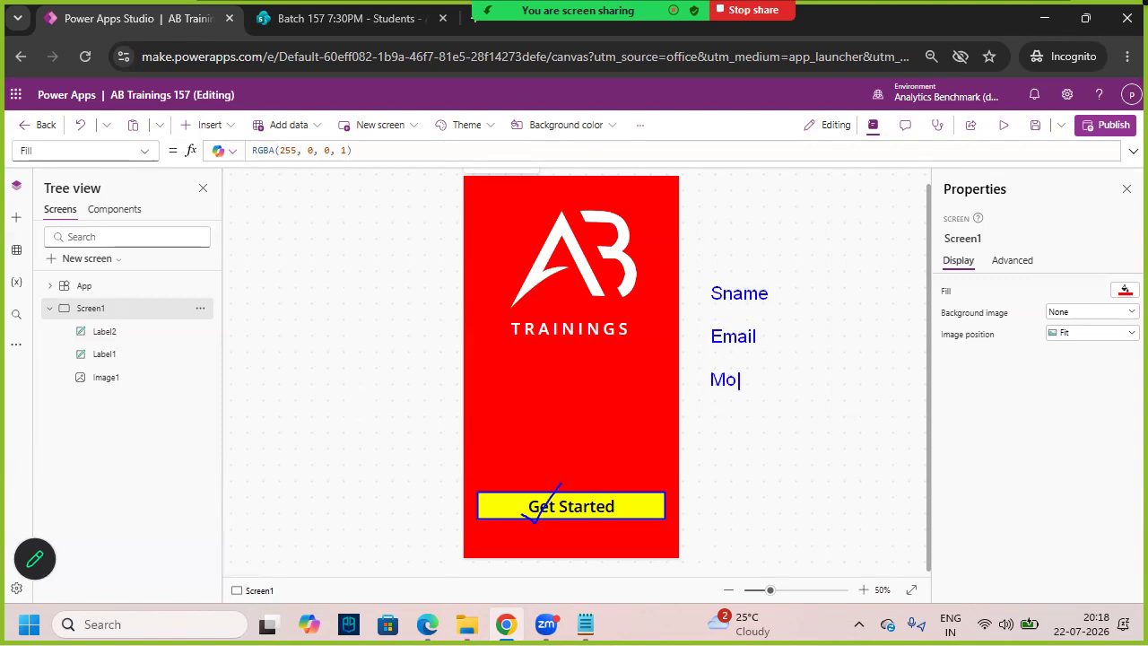
pyautogui.write('bile Course ')
pyautogui.write('Education')
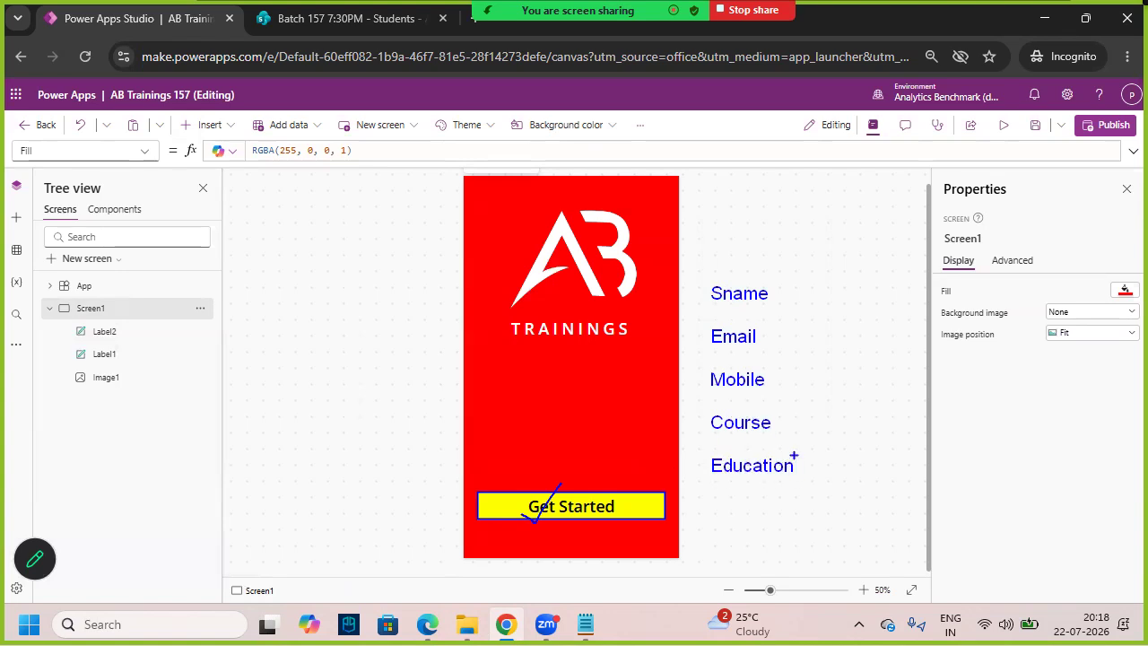
pyautogui.moveTo(786, 284); pyautogui.dragTo(877, 303)
pyautogui.moveTo(793, 327); pyautogui.dragTo(877, 346)
pyautogui.moveTo(785, 371); pyautogui.dragTo(877, 391)
pyautogui.moveTo(793, 411); pyautogui.dragTo(877, 434)
pyautogui.moveTo(805, 454); pyautogui.dragTo(882, 474)
pyautogui.moveTo(701, 267); pyautogui.dragTo(898, 547)
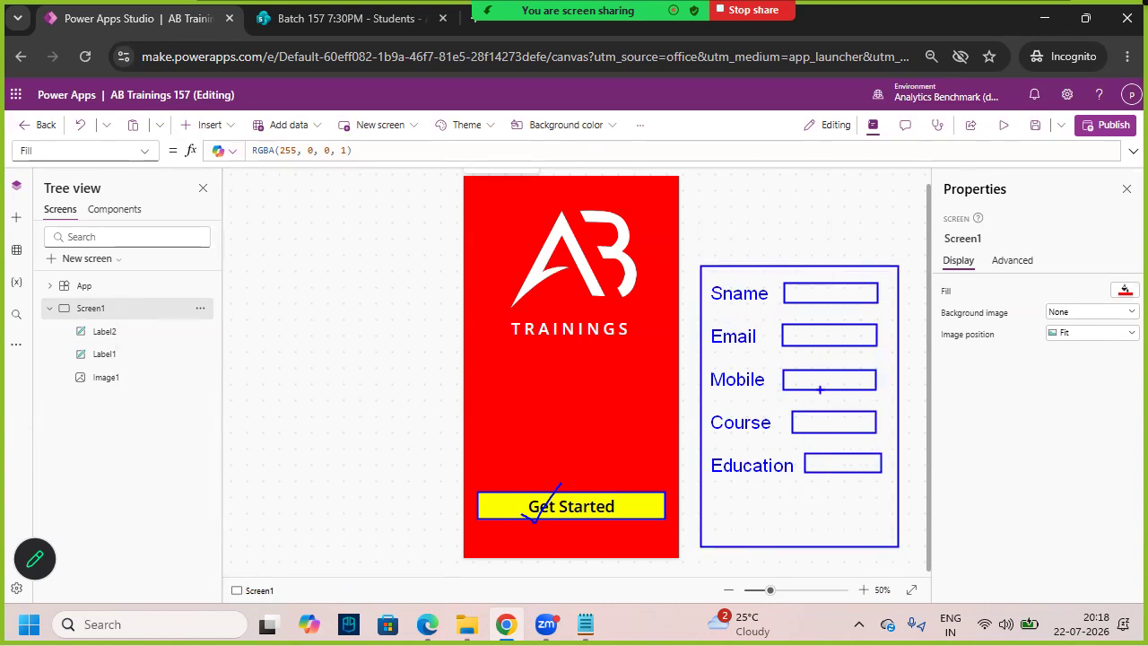
pyautogui.moveTo(817, 294); pyautogui.dragTo(829, 295)
pyautogui.moveTo(840, 295); pyautogui.dragTo(855, 294)
pyautogui.moveTo(833, 336); pyautogui.dragTo(865, 337)
pyautogui.moveTo(798, 381); pyautogui.dragTo(811, 382)
pyautogui.moveTo(825, 381); pyautogui.dragTo(881, 386)
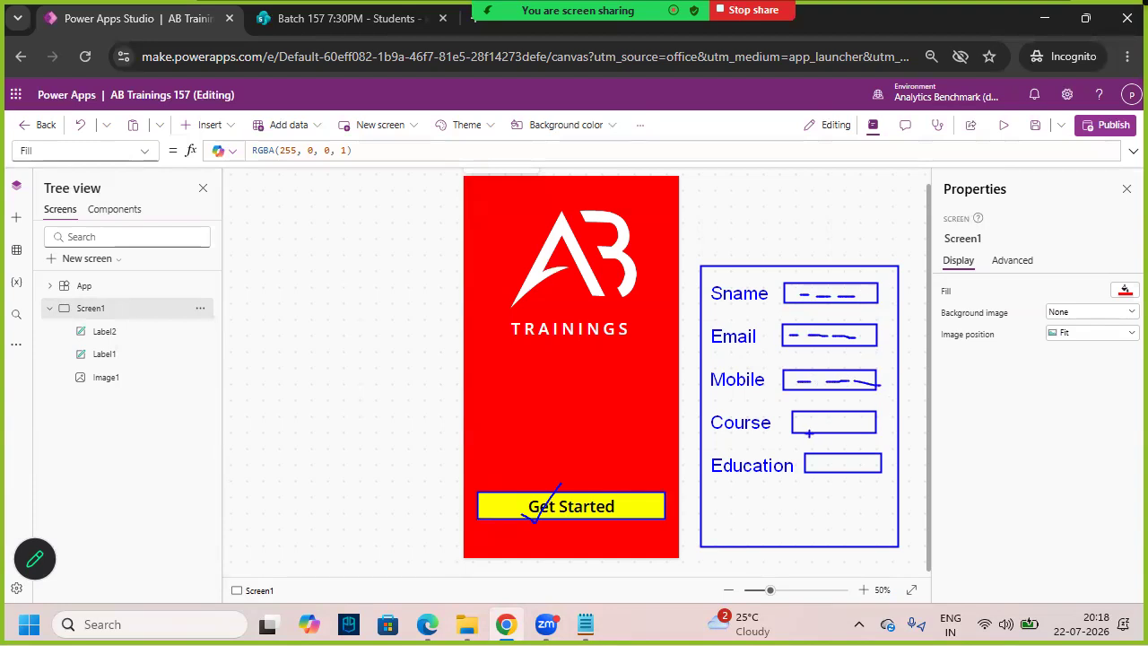
pyautogui.moveTo(834, 421); pyautogui.dragTo(863, 422)
pyautogui.moveTo(817, 466); pyautogui.dragTo(827, 466)
pyautogui.write('Submit')
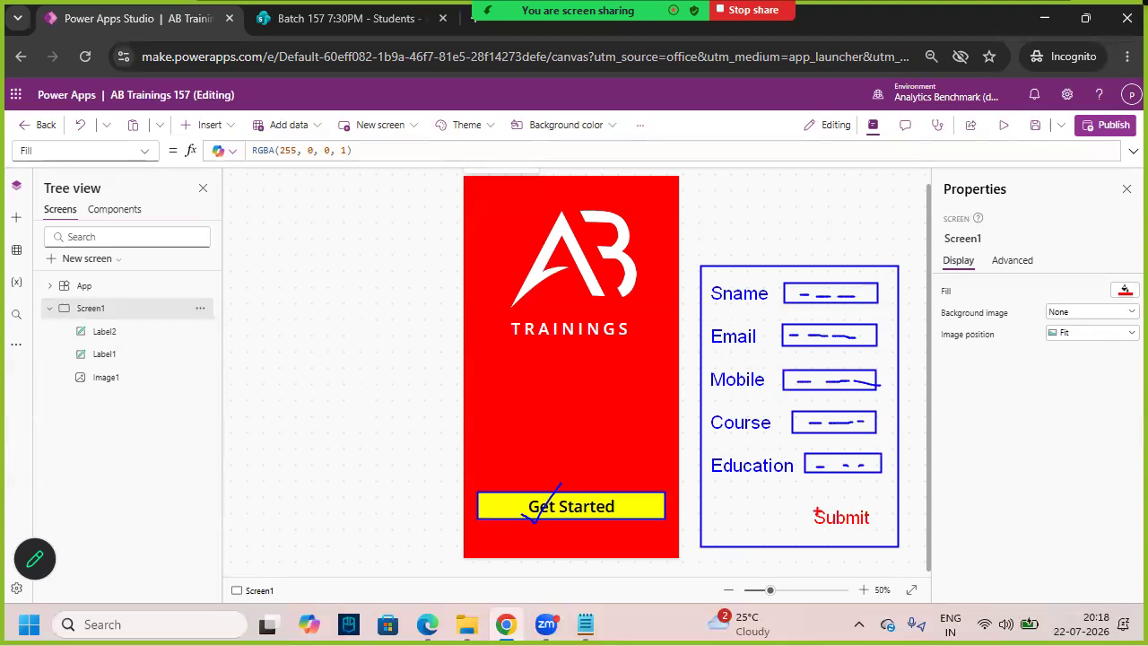
pyautogui.moveTo(811, 507)
pyautogui.mouseDown()
pyautogui.moveTo(875, 530)
pyautogui.moveTo(849, 499)
pyautogui.mouseUp()
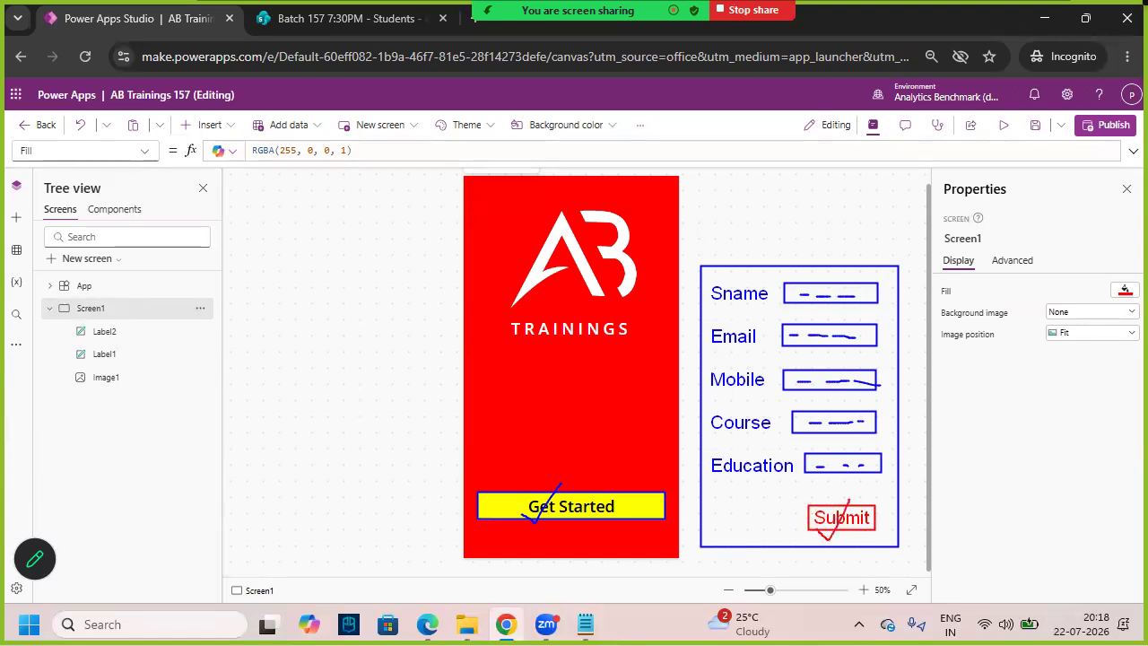
pyautogui.moveTo(787, 226); pyautogui.dragTo(789, 263)
pyautogui.press('t')
pyautogui.write('Data So')
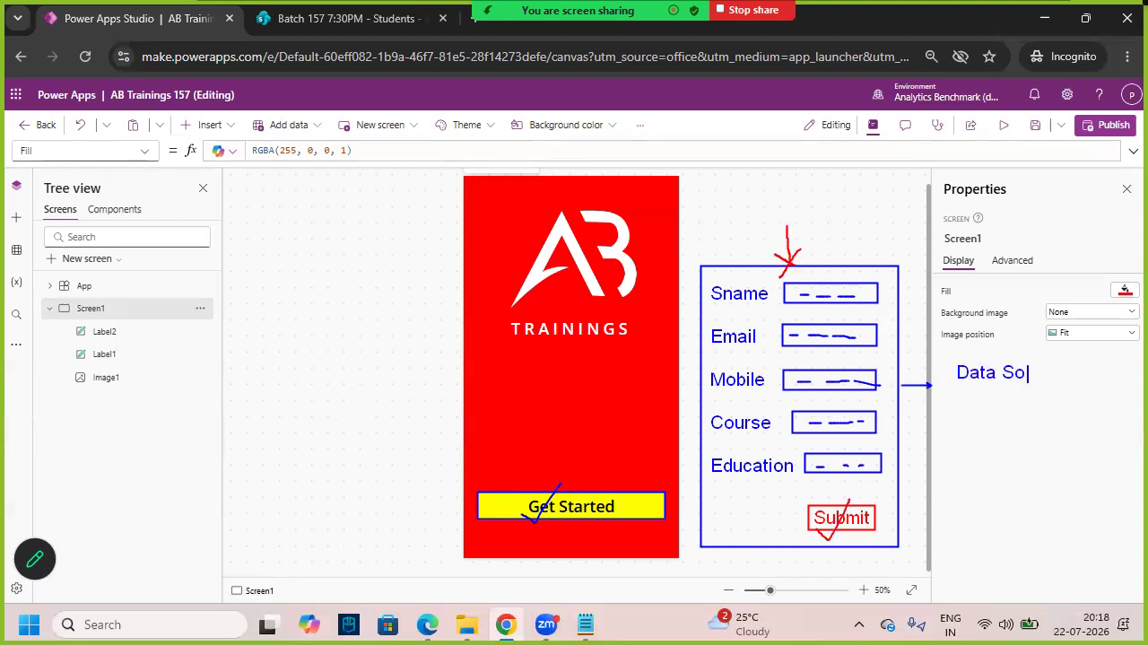
pyautogui.write('urces SharePoint   ')
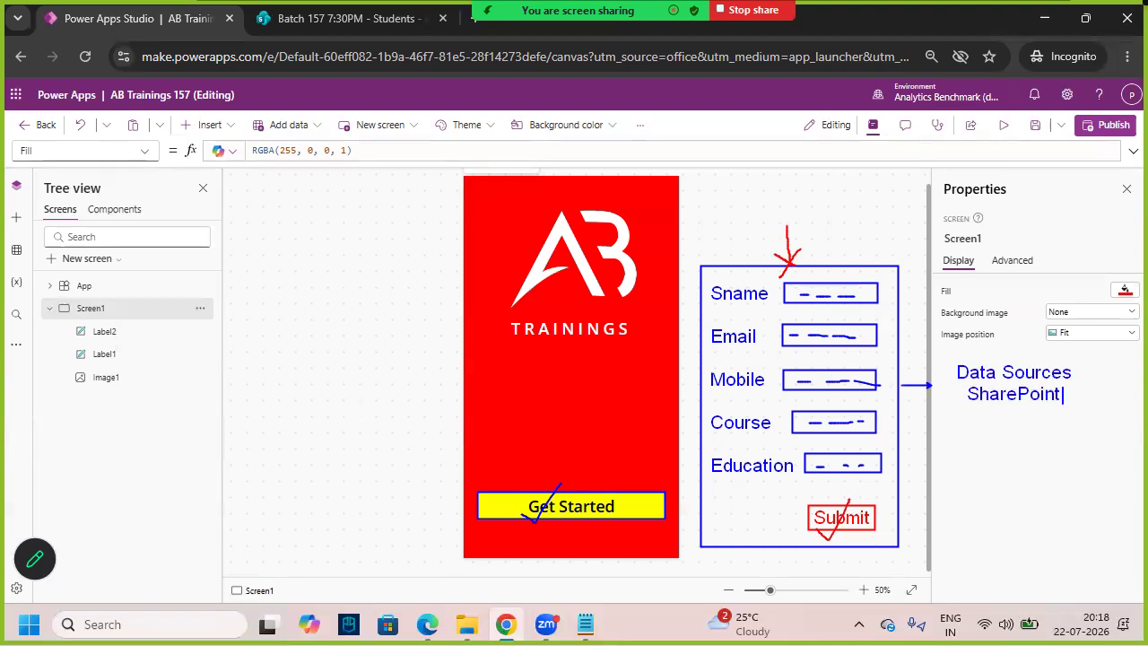
pyautogui.write('List -- Students')
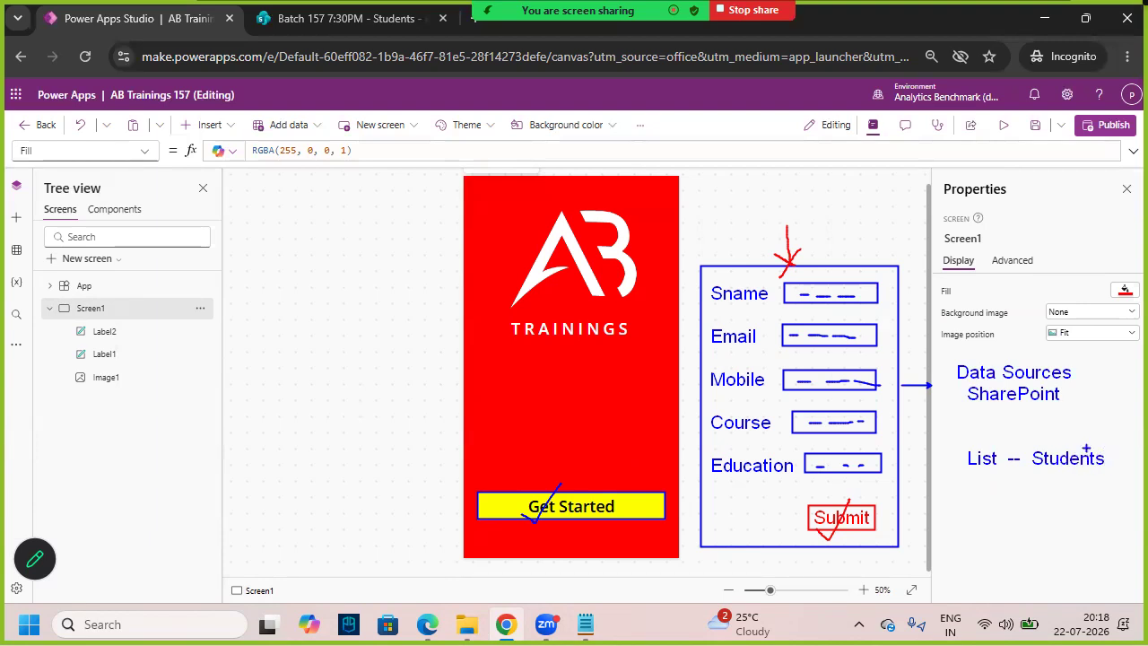
pyautogui.moveTo(945, 358); pyautogui.dragTo(1086, 414)
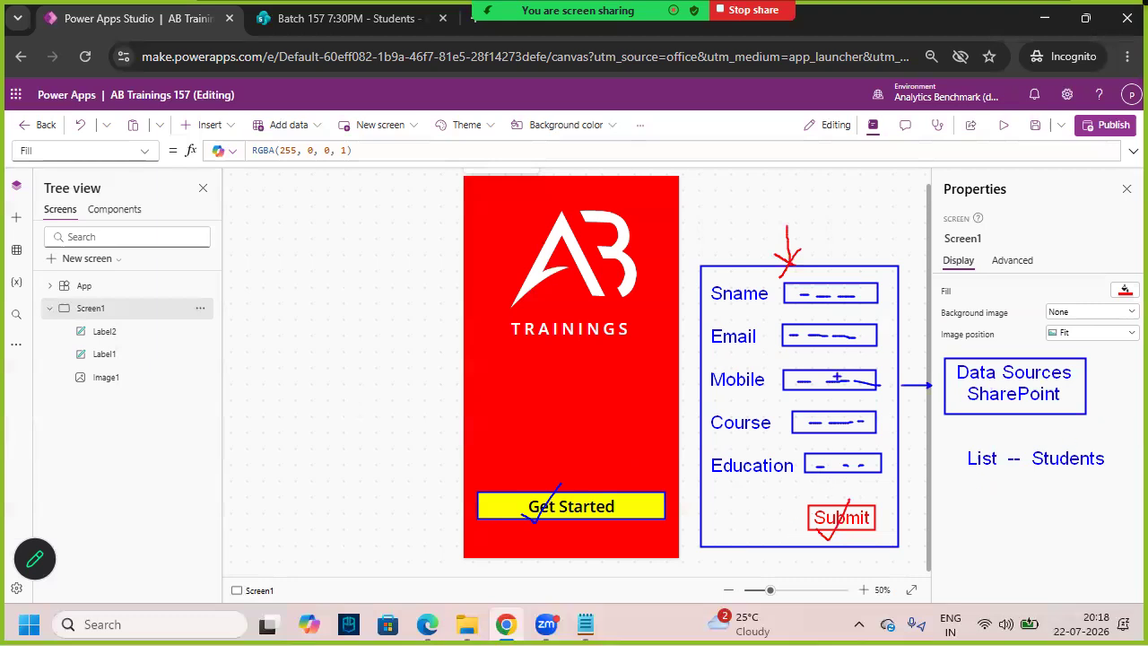
pyautogui.moveTo(786, 217)
pyautogui.mouseDown()
pyautogui.moveTo(796, 268)
pyautogui.moveTo(808, 269)
pyautogui.moveTo(782, 287)
pyautogui.mouseUp()
pyautogui.moveTo(896, 186); pyautogui.dragTo(904, 218)
pyautogui.moveTo(913, 189)
pyautogui.mouseDown()
pyautogui.moveTo(908, 210)
pyautogui.moveTo(925, 189)
pyautogui.mouseUp()
pyautogui.moveTo(940, 140)
pyautogui.mouseDown()
pyautogui.moveTo(941, 171)
pyautogui.moveTo(962, 190)
pyautogui.moveTo(995, 193)
pyautogui.mouseUp()
pyautogui.moveTo(927, 238); pyautogui.dragTo(1016, 177)
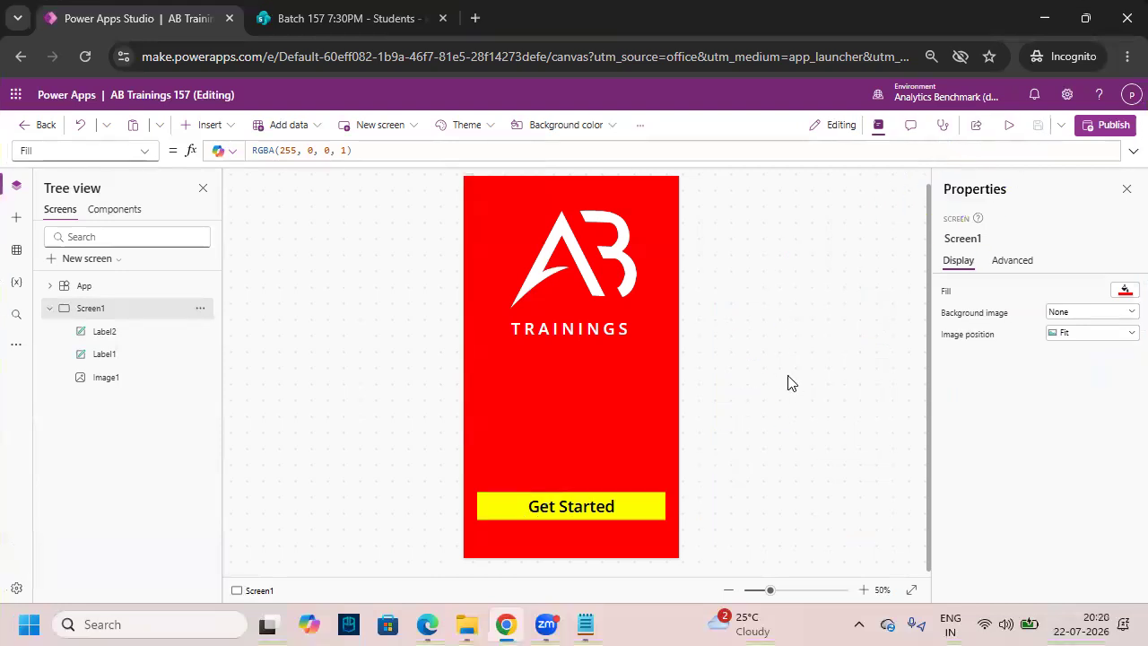
# - Collapse Screen1's controls and mark on screen where a new screen is added
pyautogui.click(49, 309)
pyautogui.moveTo(67, 338); pyautogui.dragTo(148, 338)
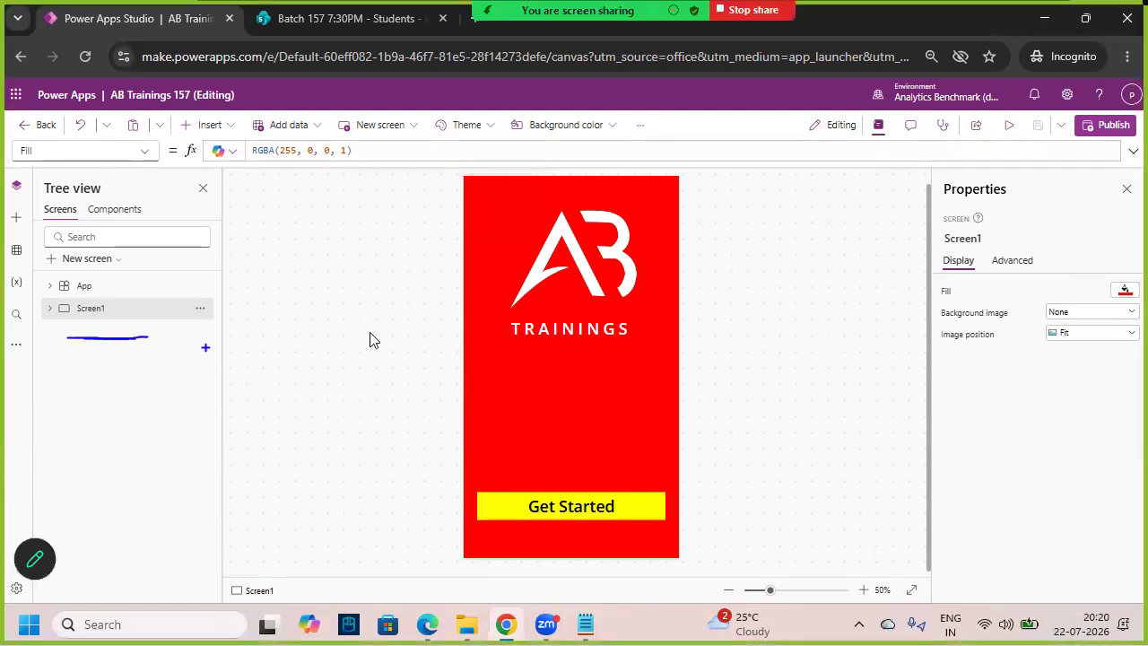
pyautogui.press('Escape')
pyautogui.hotkey('ctrl', '2')
pyautogui.moveTo(44, 249)
pyautogui.mouseDown()
pyautogui.moveTo(141, 272)
pyautogui.moveTo(148, 223)
pyautogui.mouseUp()
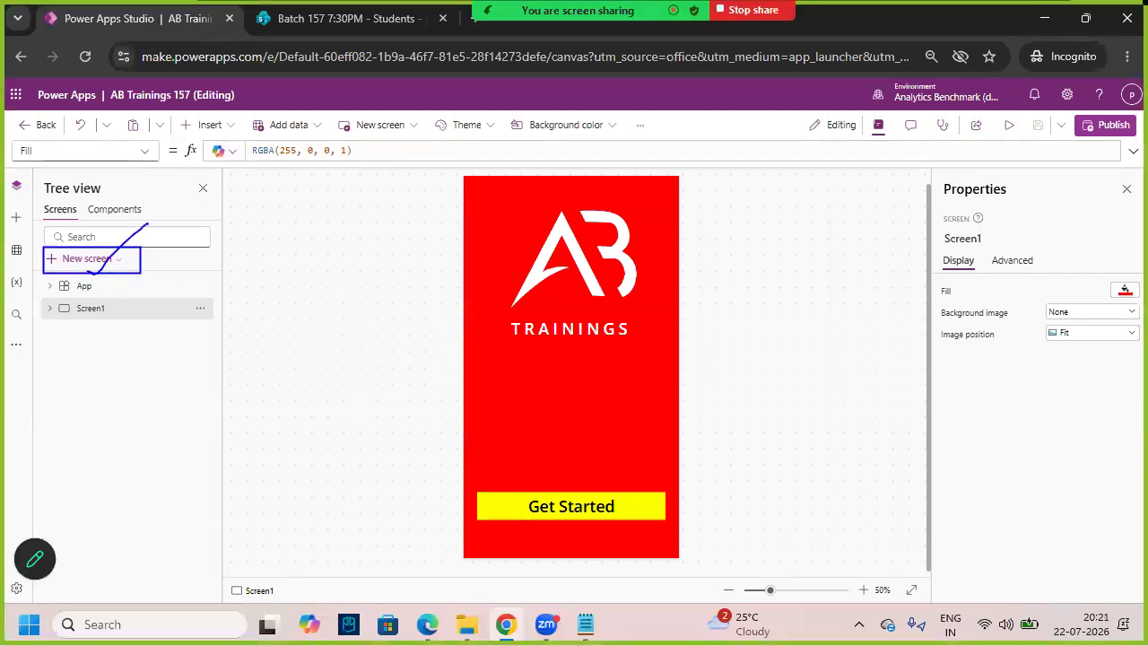
pyautogui.press('Escape')
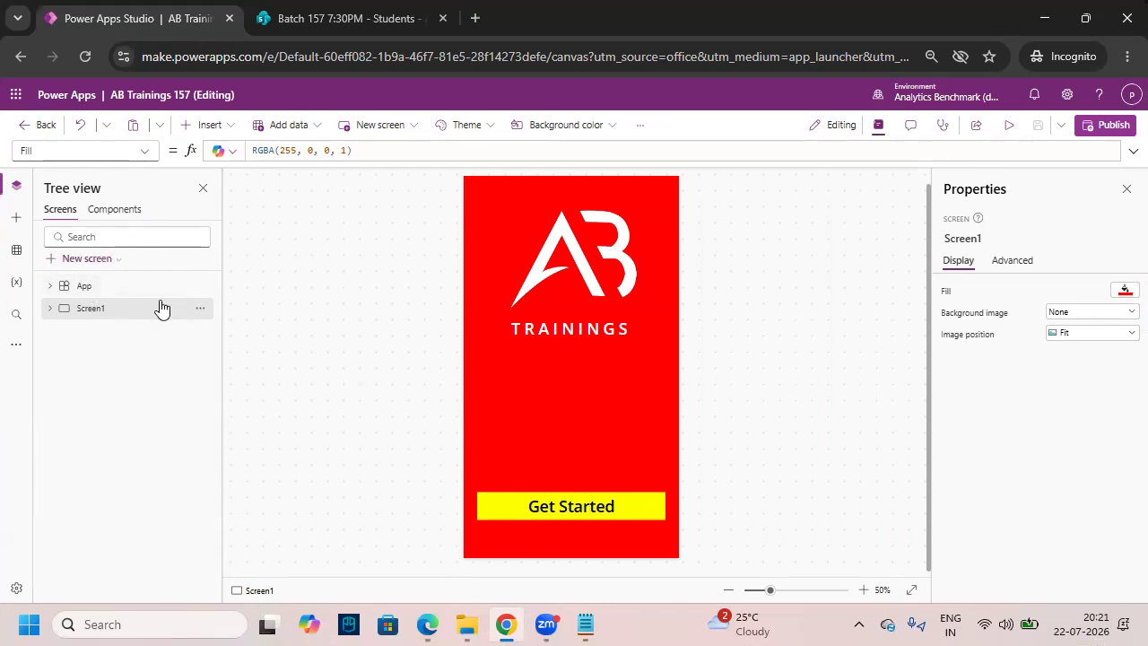
# - Add a new screen from the Blank template and fit it into view
pyautogui.click(112, 260)
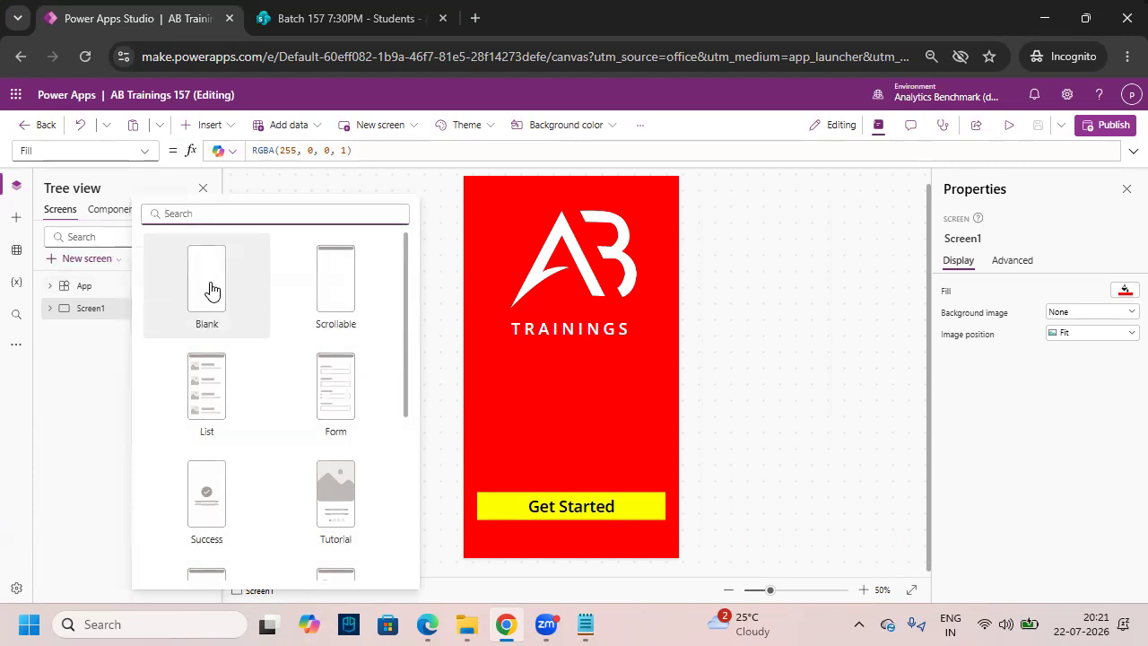
pyautogui.scroll(-3, 262, 399)
pyautogui.scroll(3, 260, 413)
pyautogui.hotkey('ctrl', '2')
pyautogui.moveTo(148, 235); pyautogui.dragTo(271, 342)
pyautogui.moveTo(172, 313); pyautogui.dragTo(351, 185)
pyautogui.press('Escape')
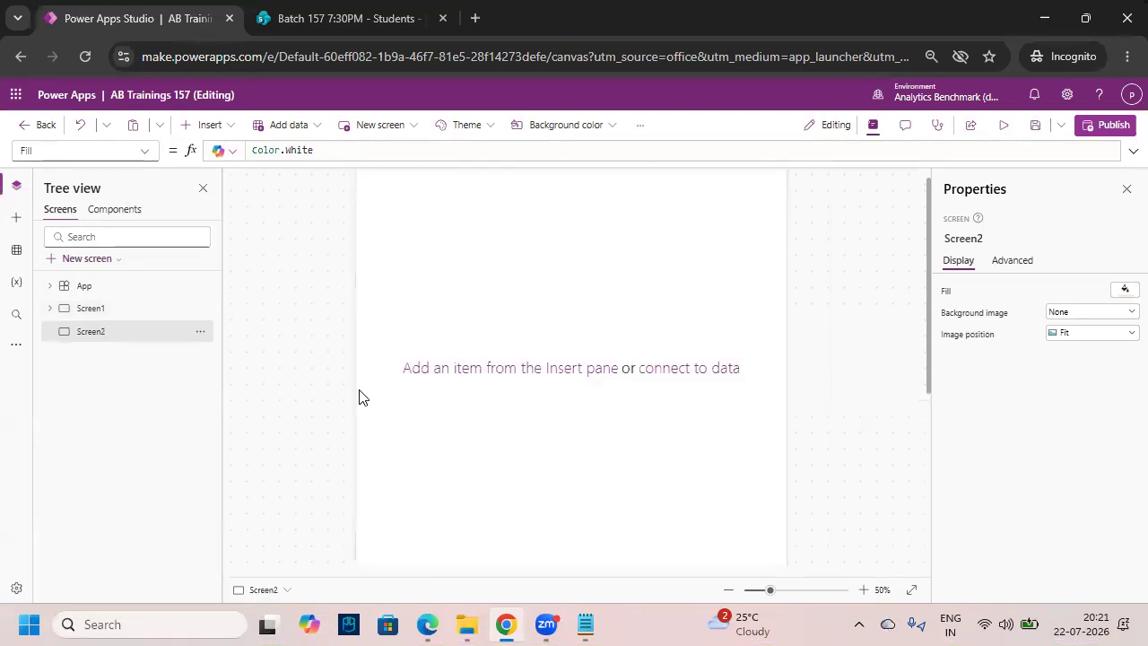
pyautogui.click(870, 590)
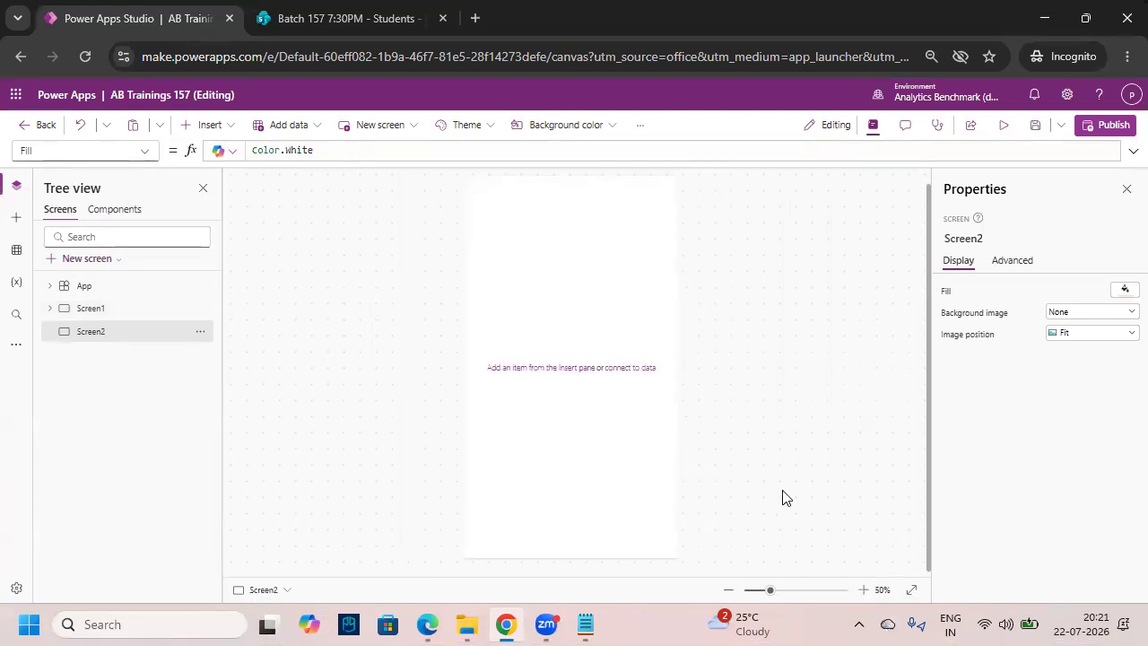
# - Fill Screen2 with red, RGBA(255, 0, 0, 1)
pyautogui.click(1125, 290)
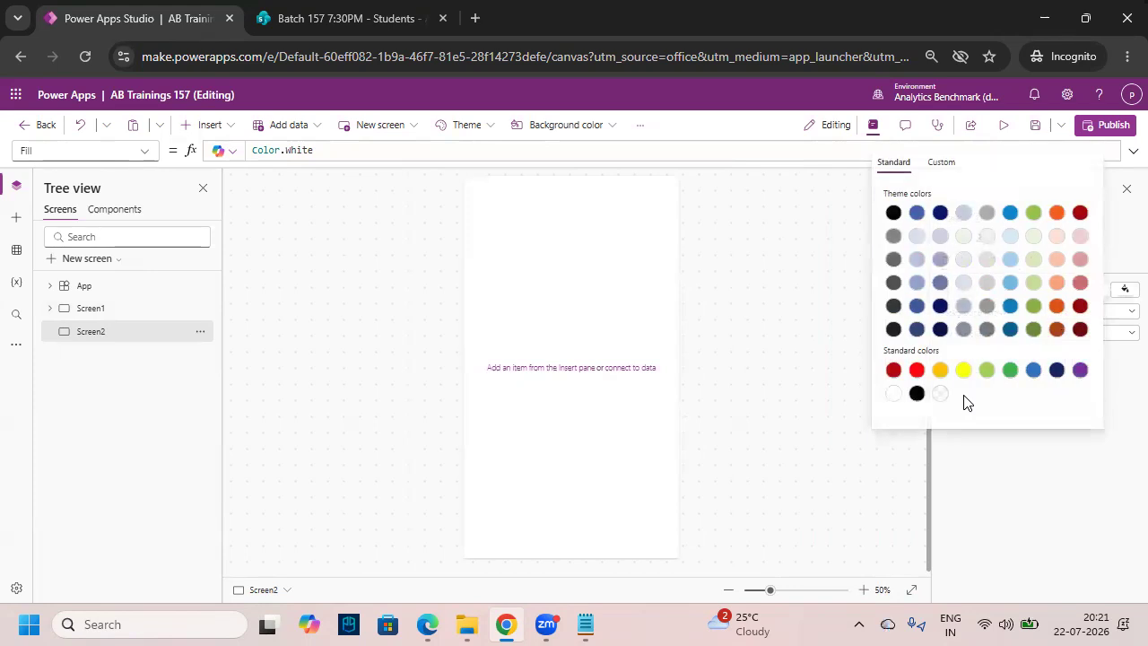
pyautogui.click(917, 369)
pyautogui.click(861, 411)
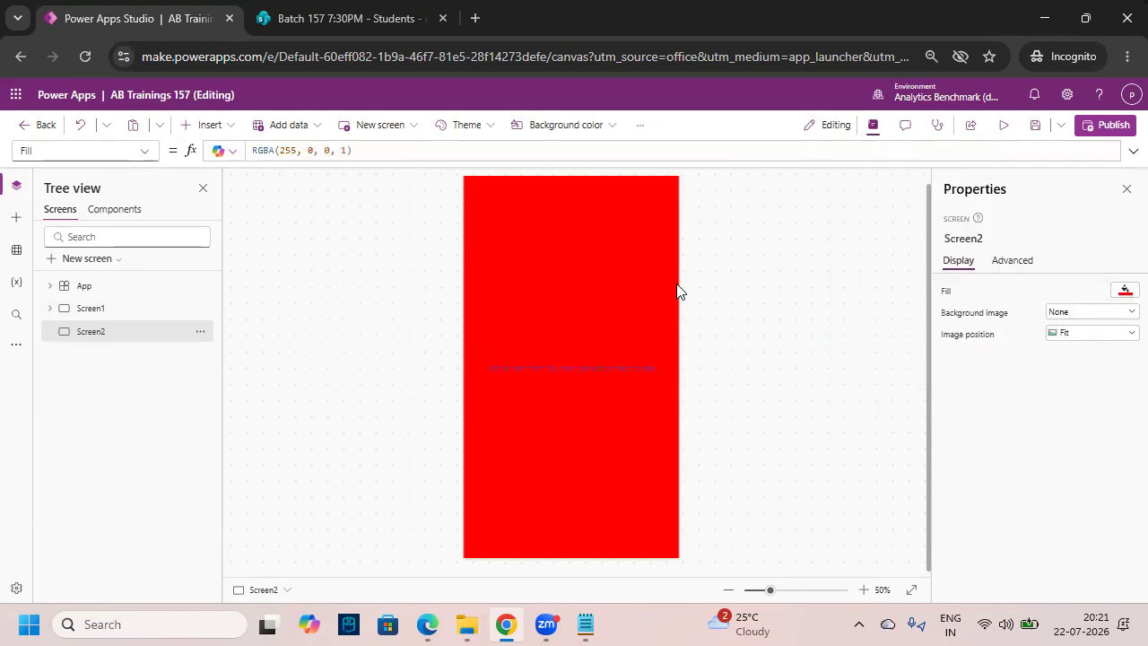
pyautogui.hotkey('ctrl', '2')
pyautogui.moveTo(469, 182); pyautogui.dragTo(678, 214)
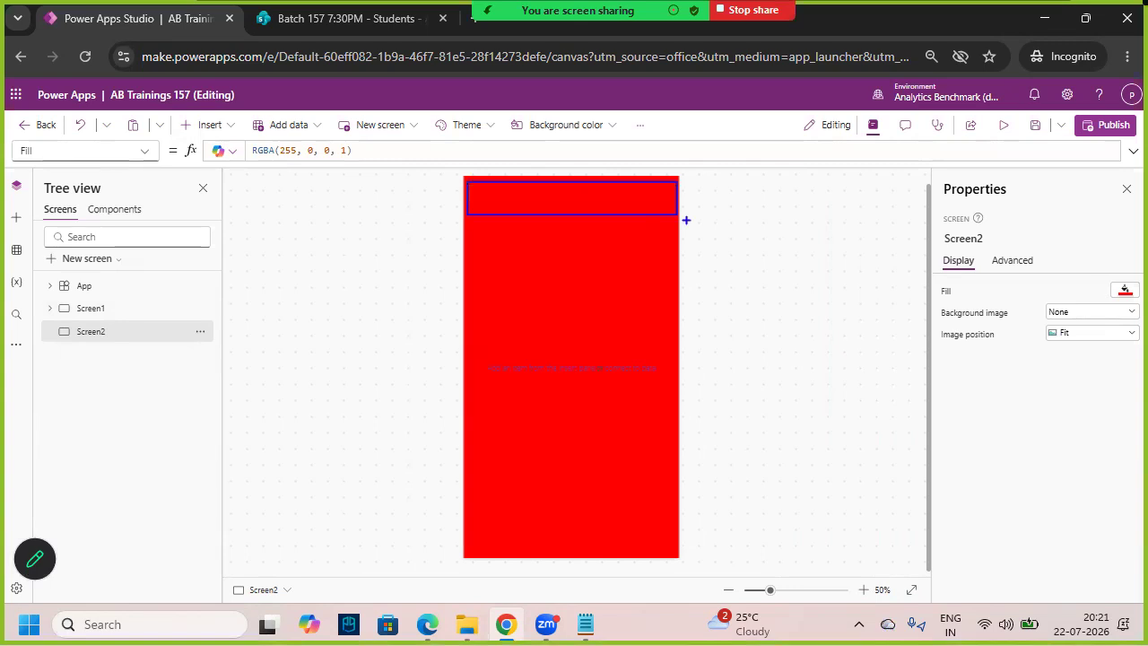
# - Insert a text label on Screen2, widen it across the top and centre its text
pyautogui.press('Escape')
pyautogui.click(220, 131)
pyautogui.click(247, 207)
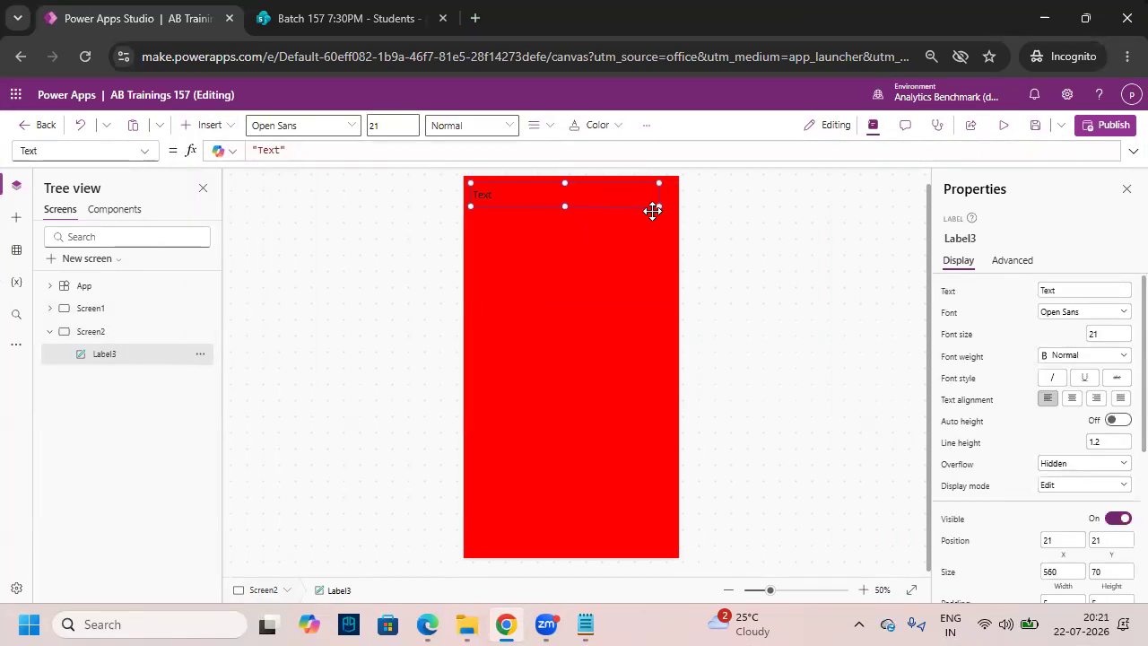
pyautogui.moveTo(658, 205); pyautogui.dragTo(674, 207)
pyautogui.click(536, 127)
pyautogui.click(545, 174)
# - Make the header label Semibold, size 32, with white text
pyautogui.click(457, 126)
pyautogui.click(495, 180)
pyautogui.moveTo(381, 125); pyautogui.dragTo(340, 133)
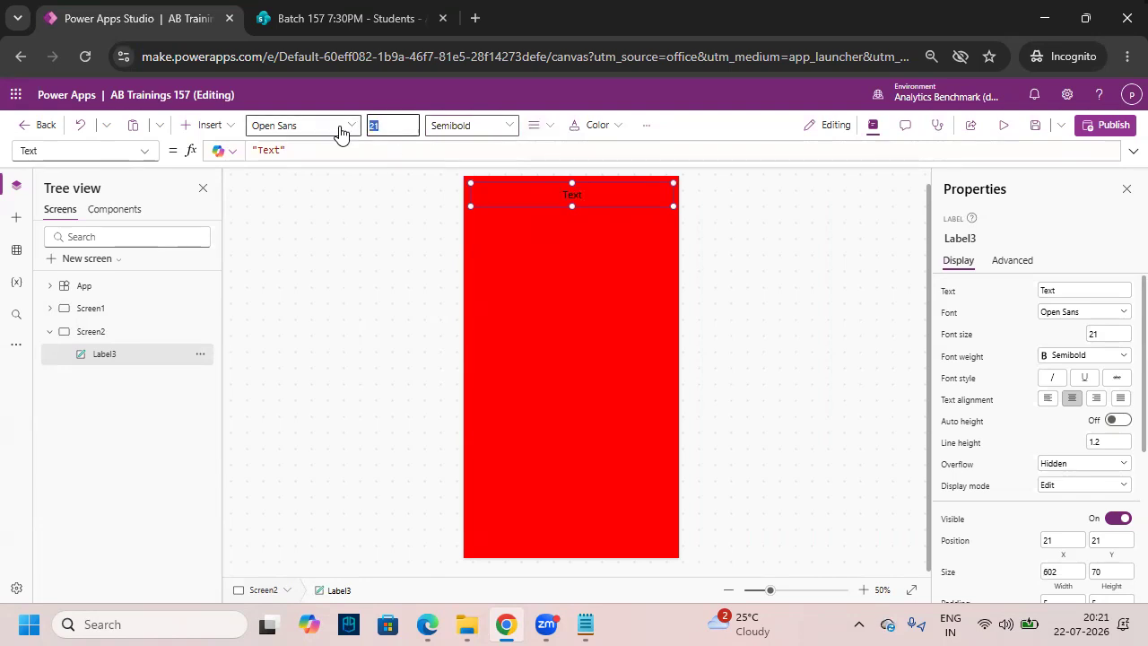
pyautogui.click(596, 126)
pyautogui.click(583, 370)
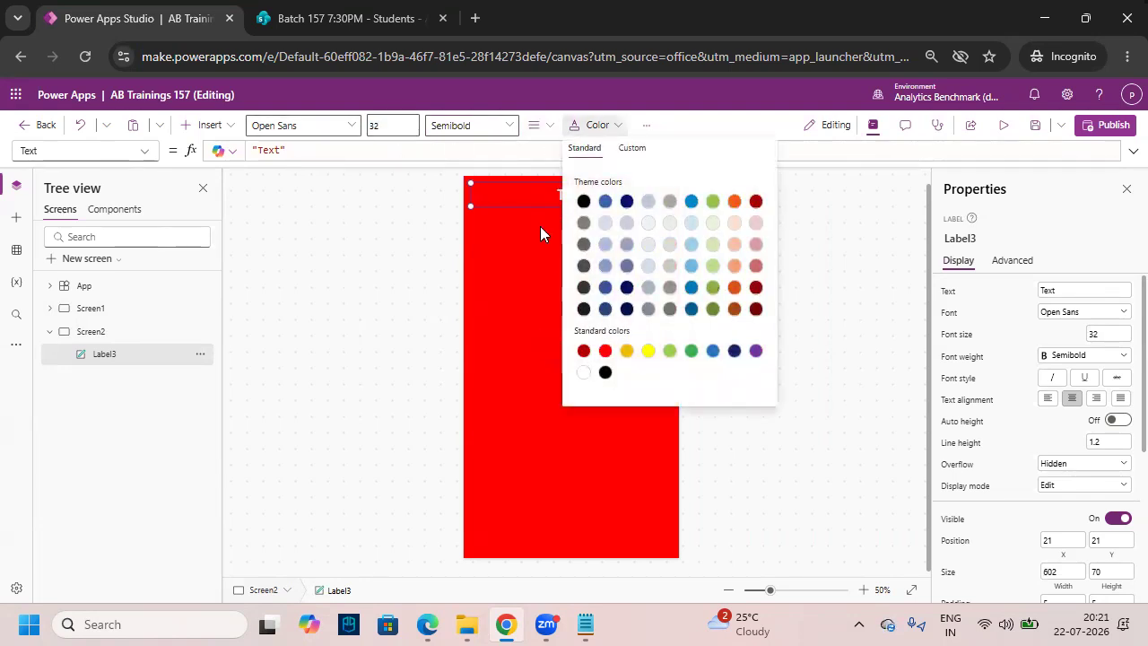
# - Change the header text to 'New Student Inquery Form'
pyautogui.click(525, 185)
pyautogui.doubleClick(596, 196)
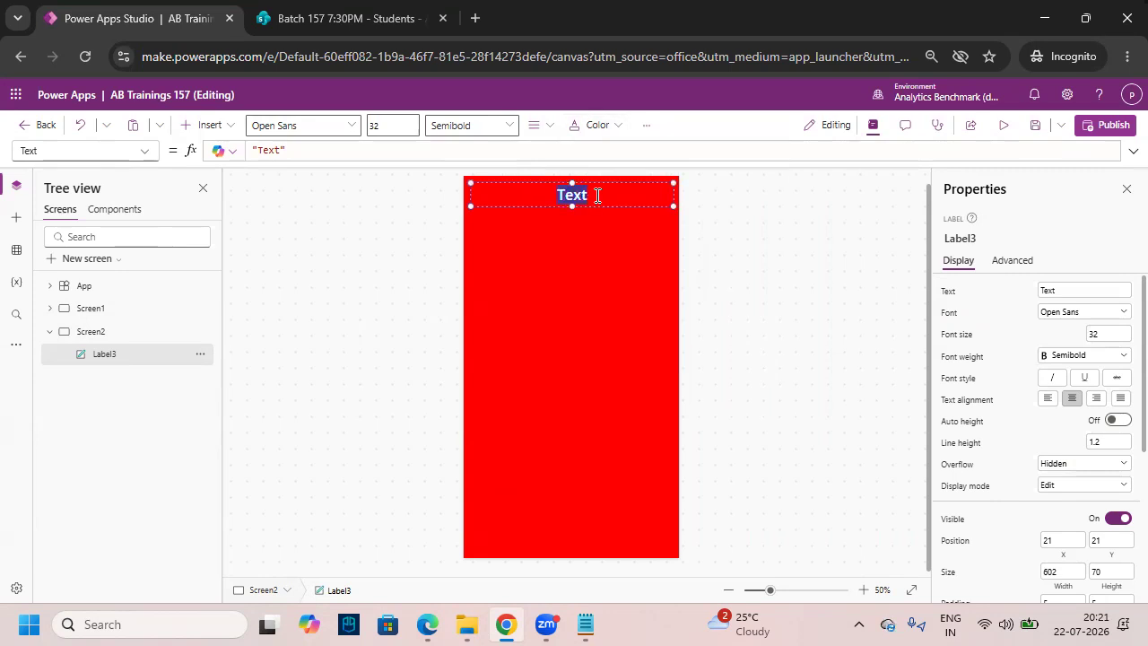
pyautogui.write('New Student In')
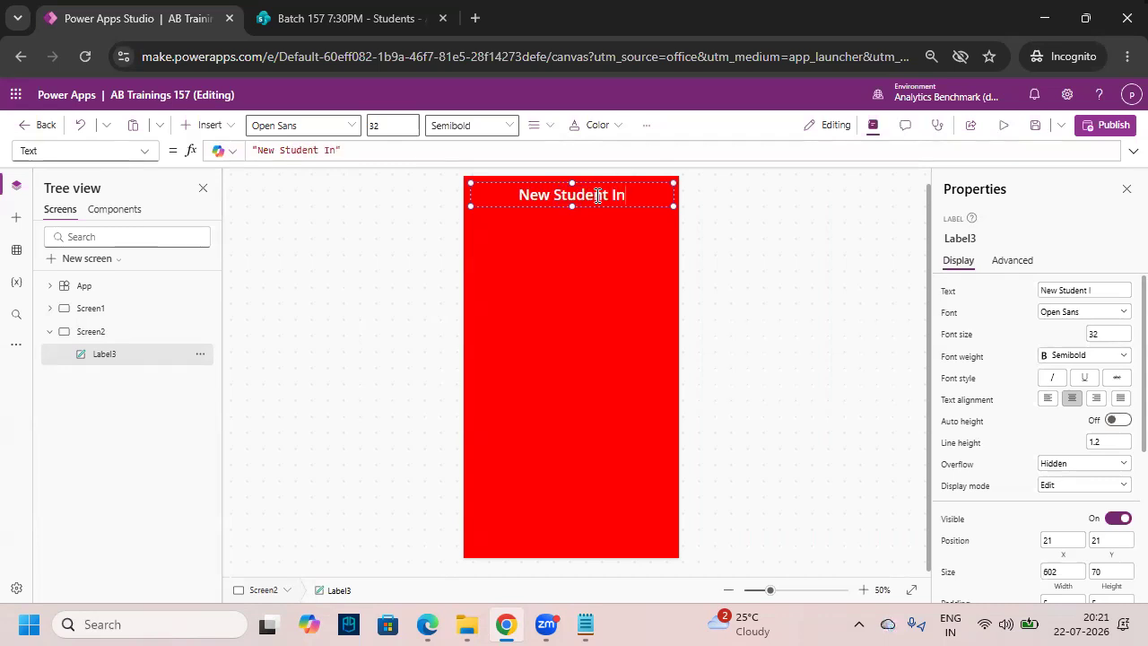
pyautogui.write('query Form')
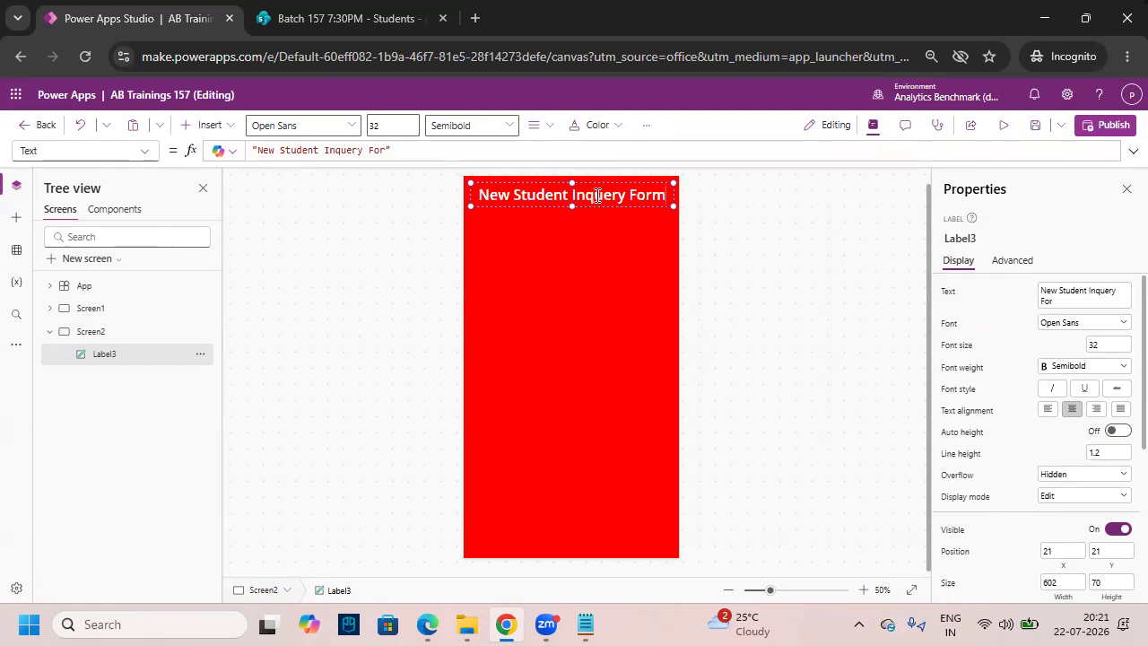
pyautogui.click(615, 262)
pyautogui.click(612, 199)
pyautogui.click(671, 240)
pyautogui.click(631, 199)
# - Give the header label a white border of width 5
pyautogui.scroll(-3, 1027, 475)
pyautogui.scroll(3, 1005, 520)
pyautogui.scroll(-3, 1013, 520)
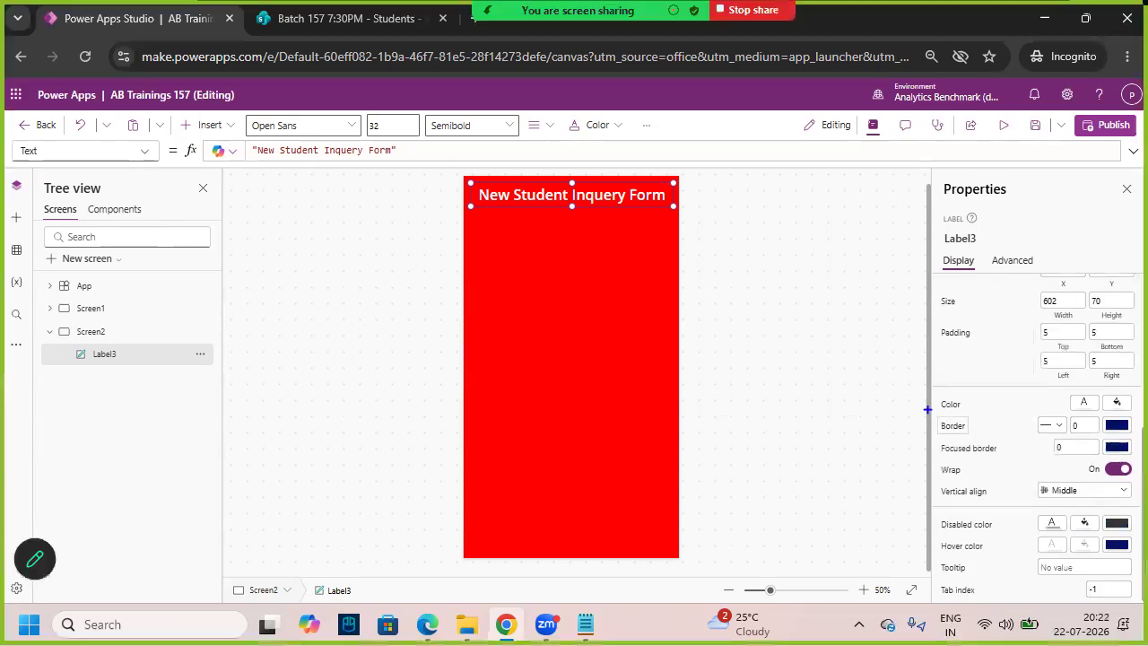
pyautogui.click(1091, 426)
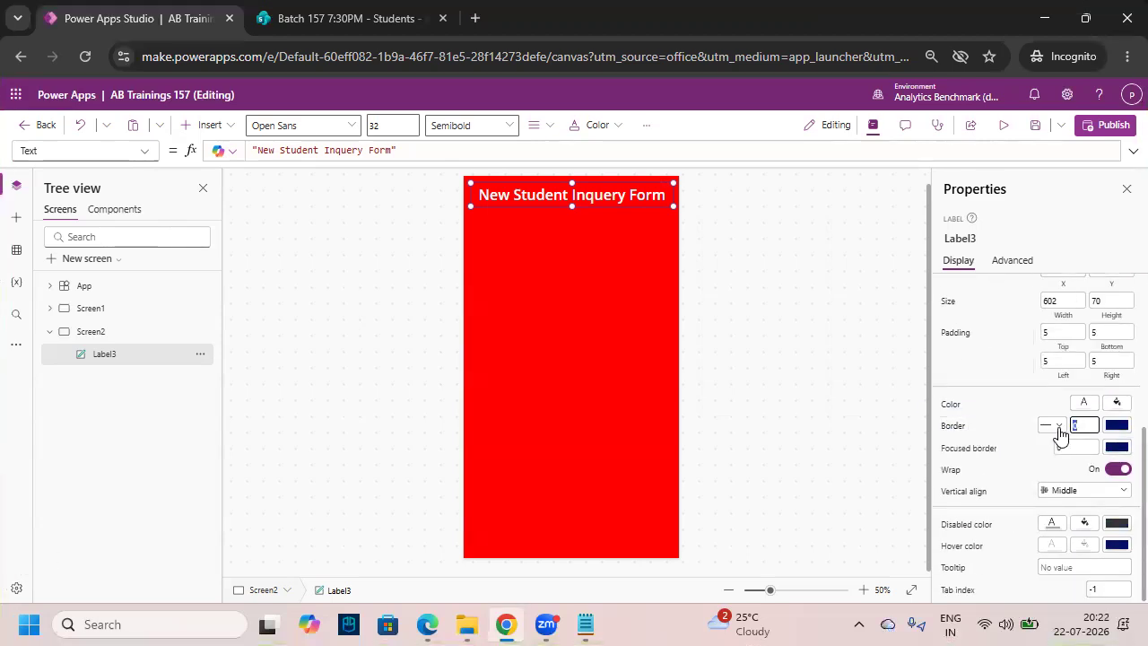
pyautogui.write('5')
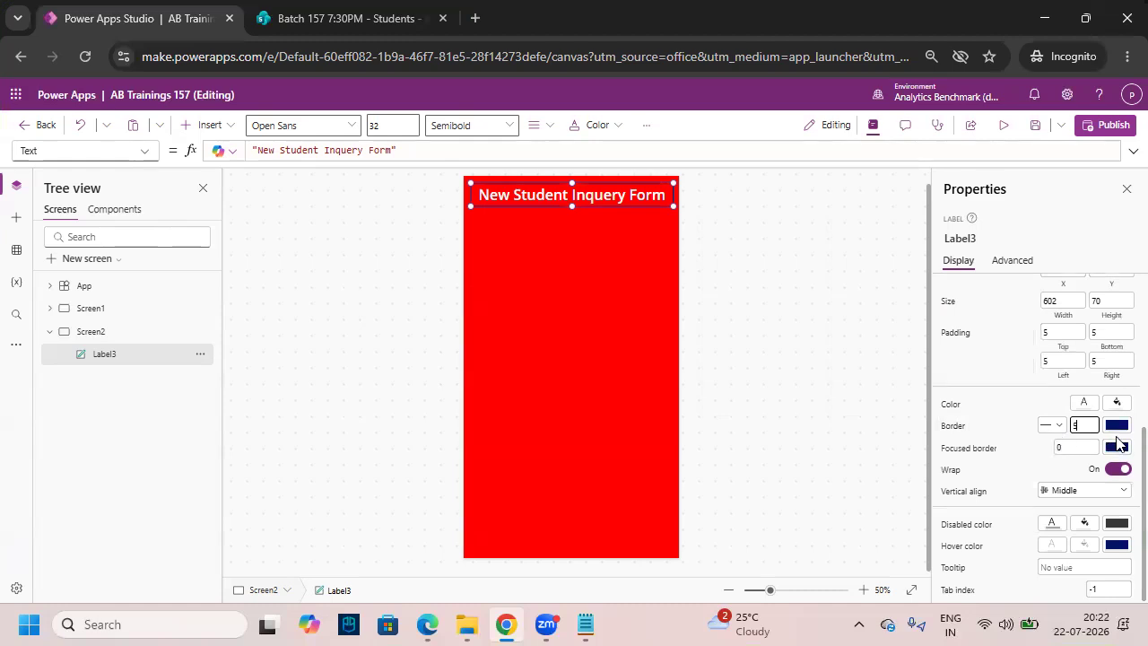
pyautogui.click(1117, 425)
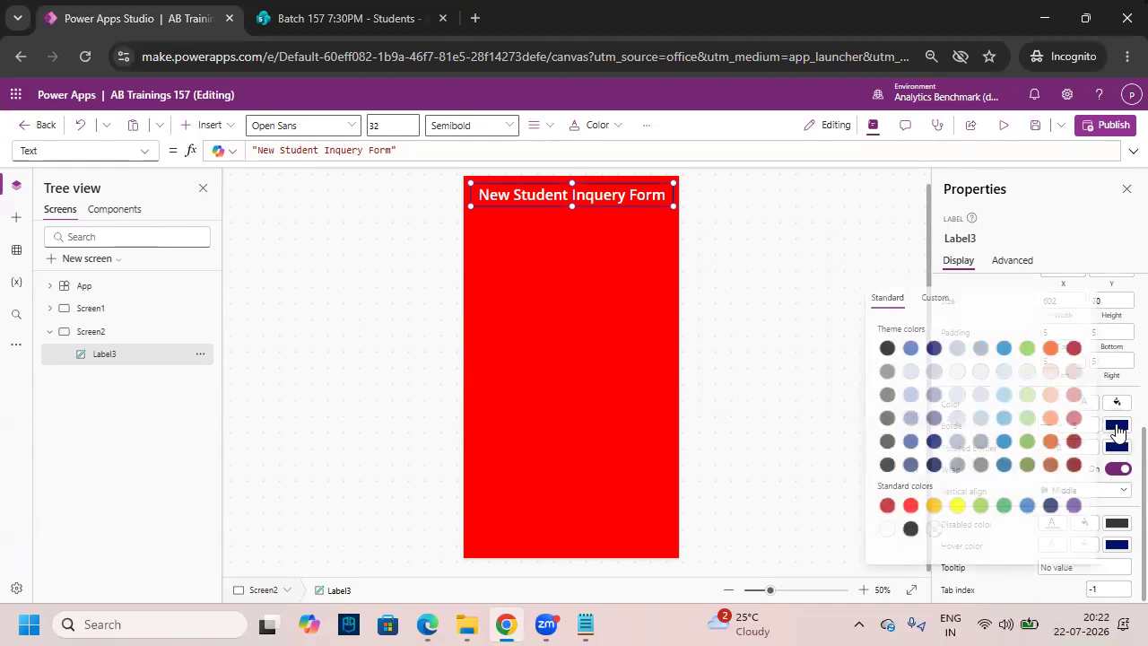
pyautogui.click(885, 528)
pyautogui.click(583, 305)
pyautogui.click(602, 191)
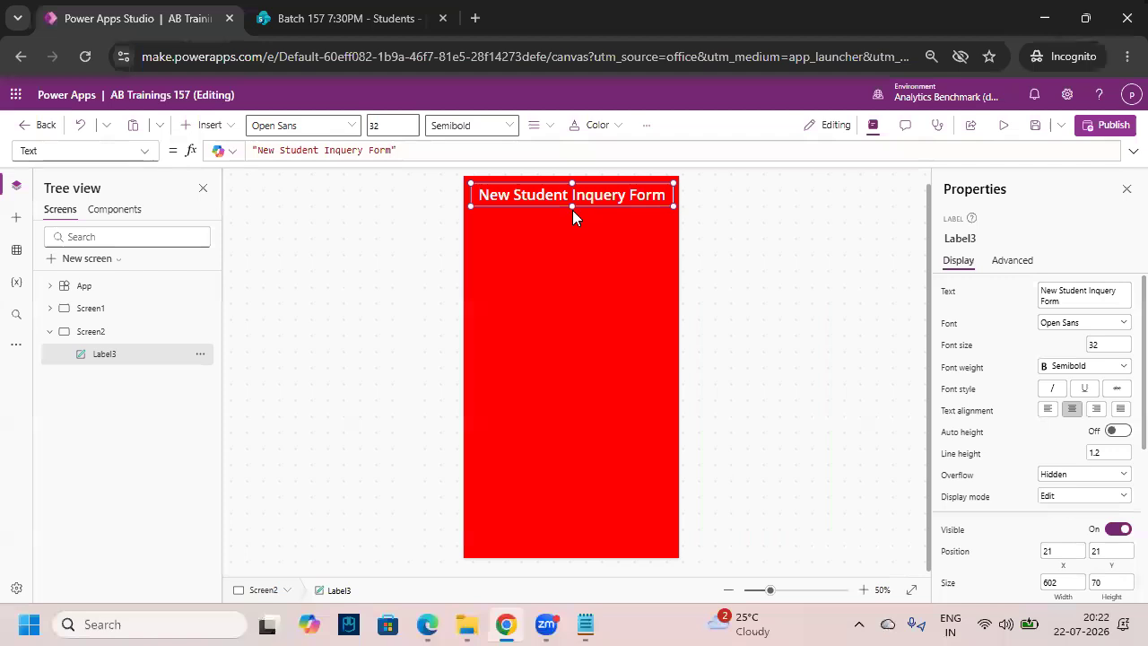
pyautogui.click(594, 274)
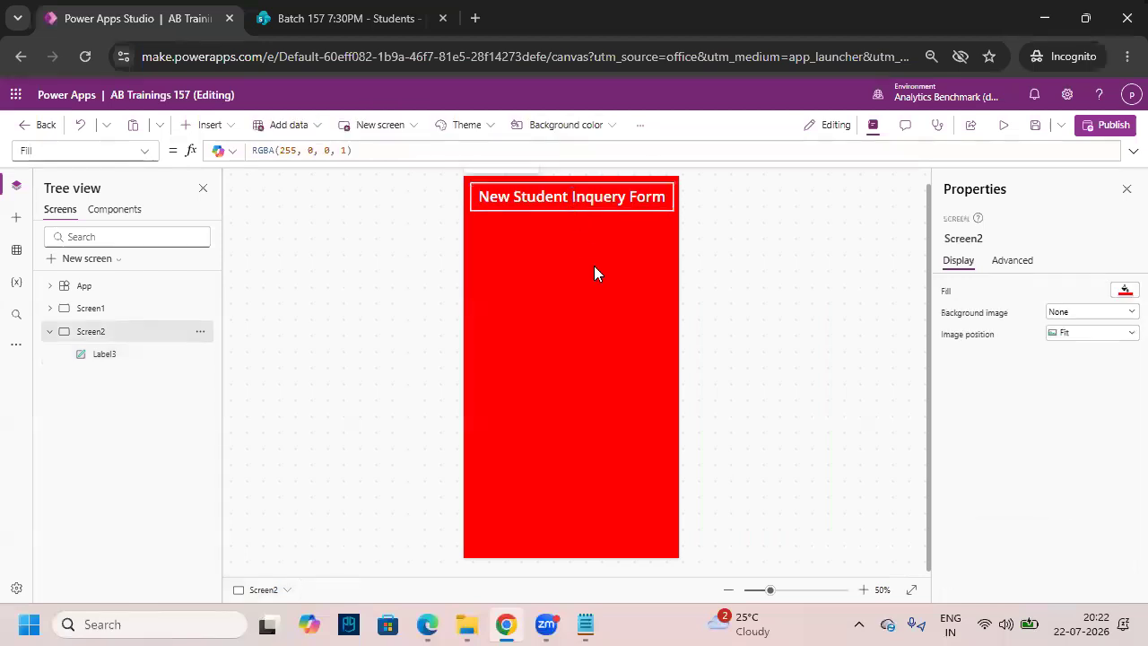
# - Sketch on screen where the form will sit below the title
pyautogui.moveTo(475, 222)
pyautogui.mouseDown()
pyautogui.moveTo(661, 487)
pyautogui.moveTo(673, 525)
pyautogui.mouseUp()
pyautogui.moveTo(562, 315)
pyautogui.mouseDown()
pyautogui.moveTo(520, 390)
pyautogui.moveTo(664, 360)
pyautogui.mouseUp()
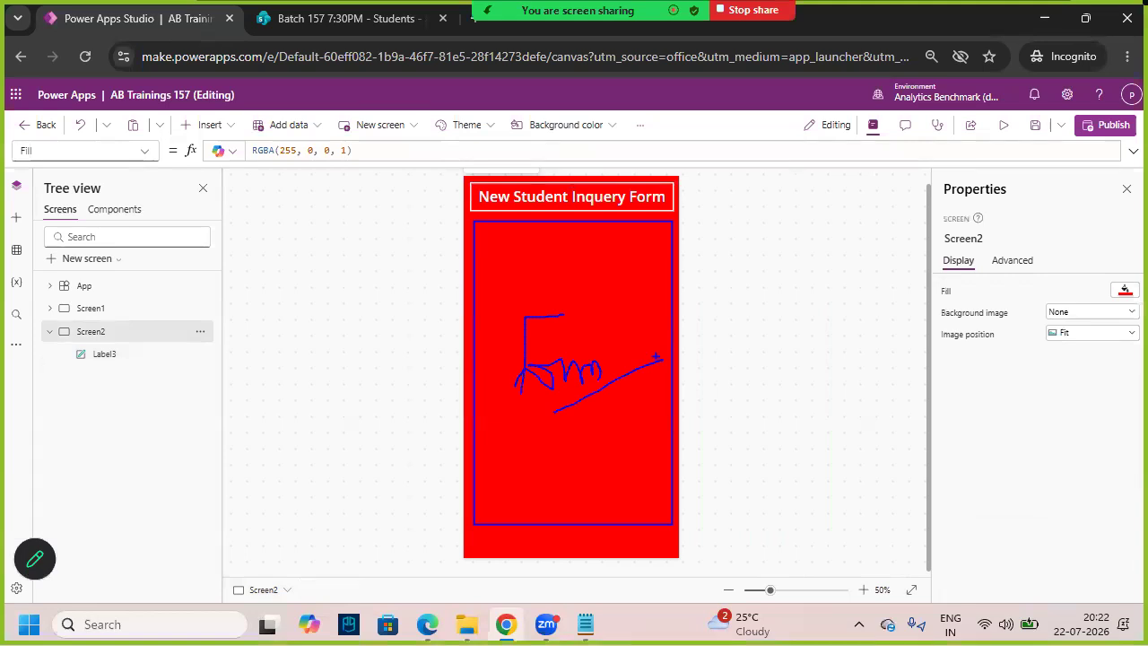
pyautogui.press('Escape')
pyautogui.hotkey('ctrl', '2')
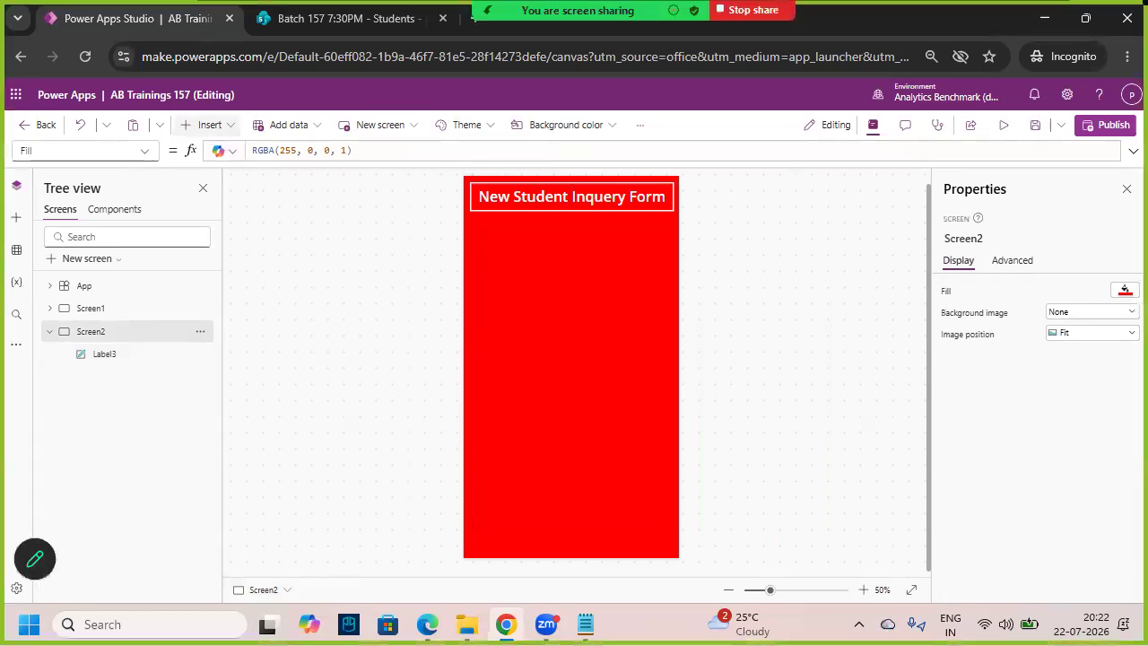
pyautogui.press('Escape')
# - Insert an Edit form and dismiss the data source picker for now
pyautogui.click(212, 127)
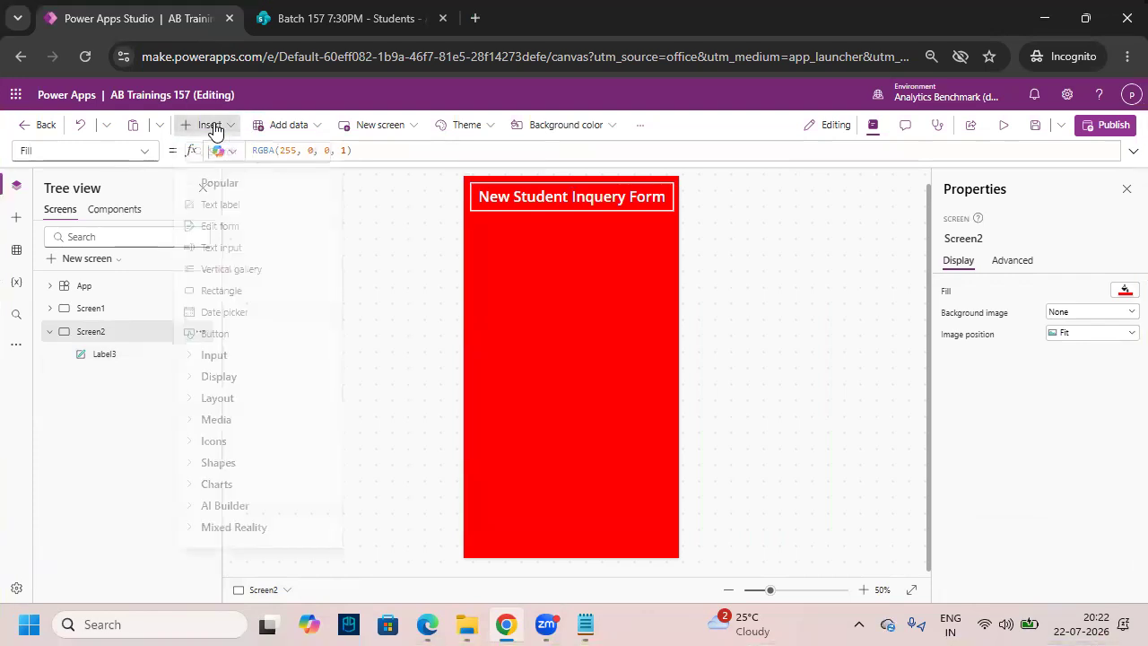
pyautogui.hotkey('ctrl', '2')
pyautogui.moveTo(178, 220); pyautogui.dragTo(339, 242)
pyautogui.moveTo(148, 237); pyautogui.dragTo(194, 231)
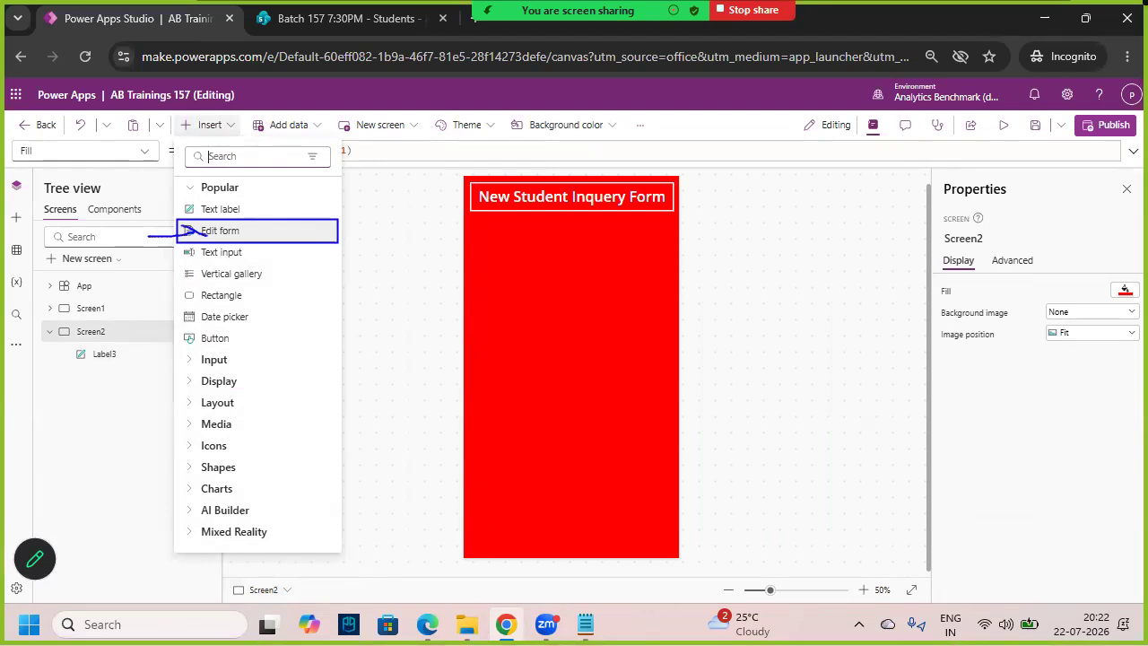
pyautogui.press('Escape')
pyautogui.click(263, 235)
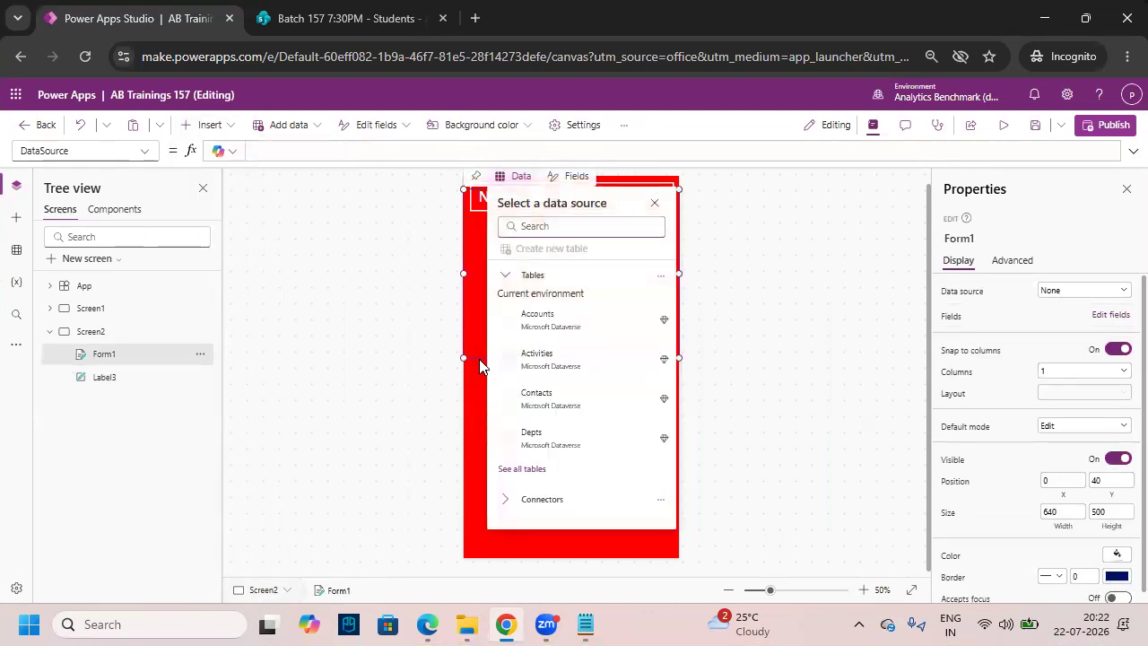
pyautogui.click(472, 333)
# - Move the form below the title at Y 148 and stretch it to 640 × 848
pyautogui.moveTo(650, 360); pyautogui.dragTo(649, 397)
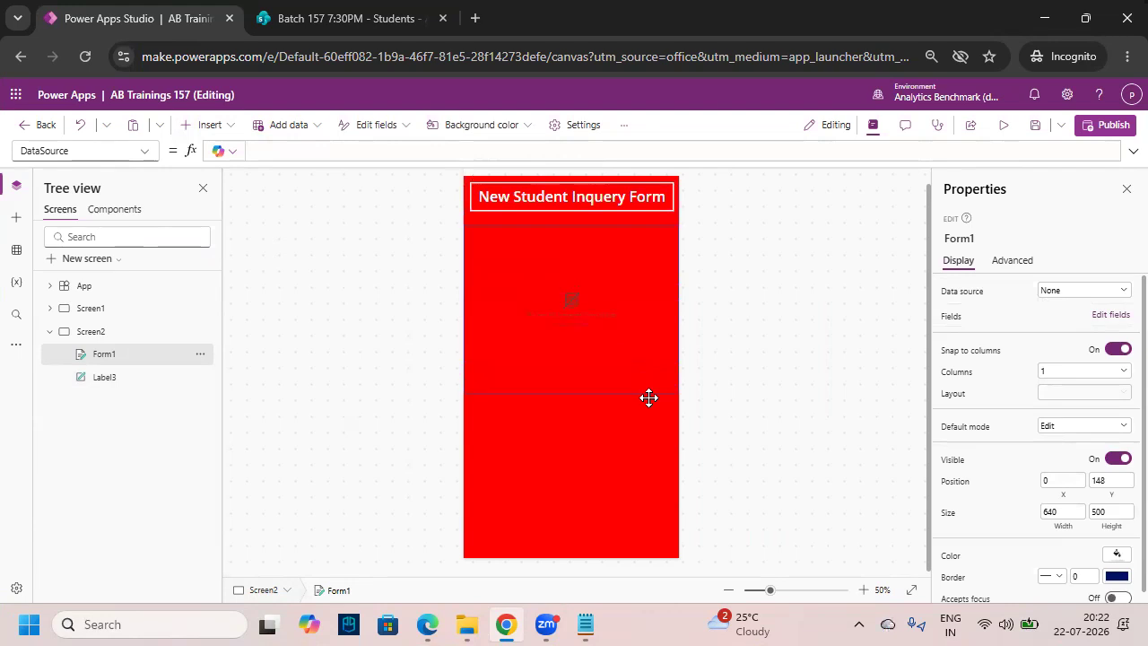
pyautogui.moveTo(571, 392); pyautogui.dragTo(596, 447)
pyautogui.click(583, 421)
pyautogui.click(574, 362)
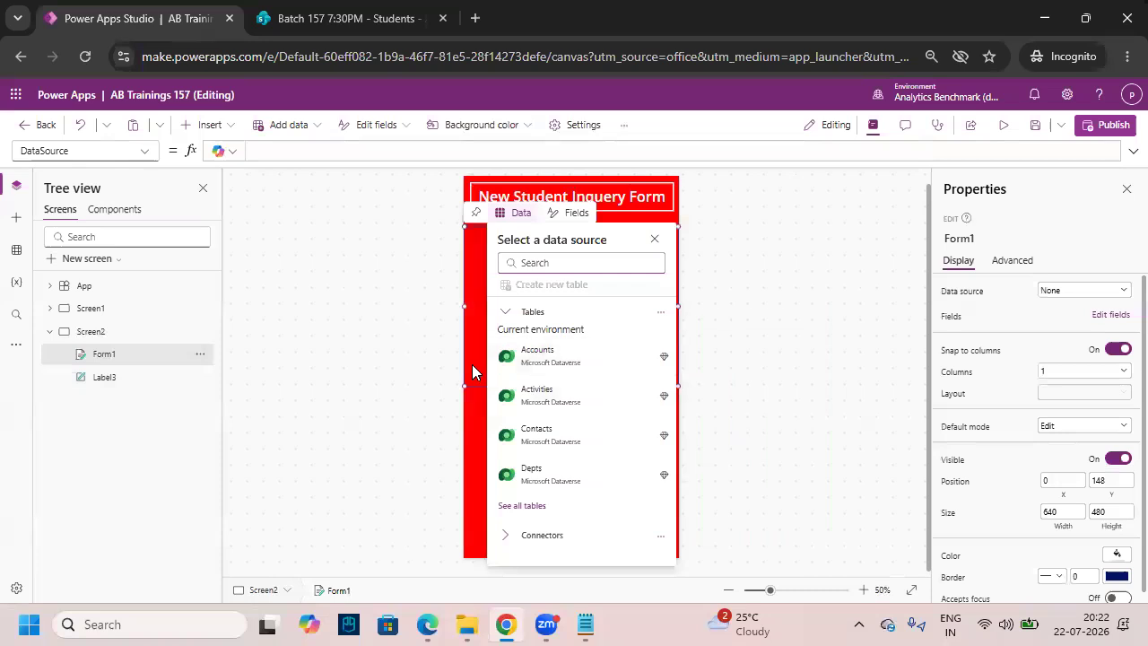
pyautogui.click(473, 372)
pyautogui.moveTo(569, 388); pyautogui.dragTo(593, 510)
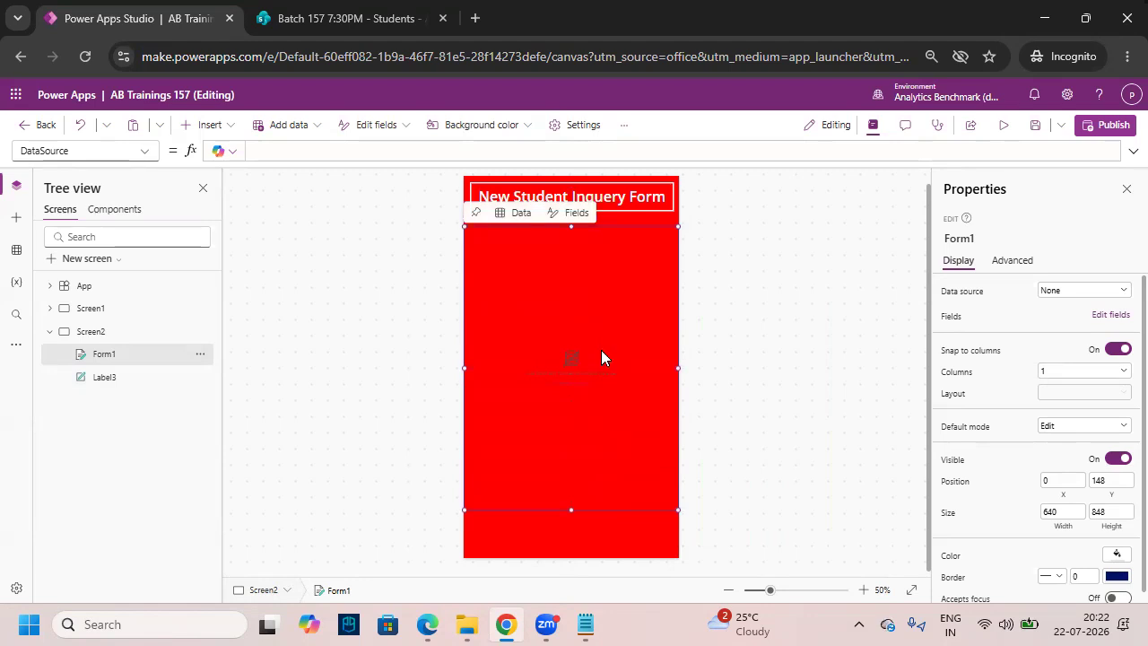
pyautogui.click(643, 536)
pyautogui.click(1122, 291)
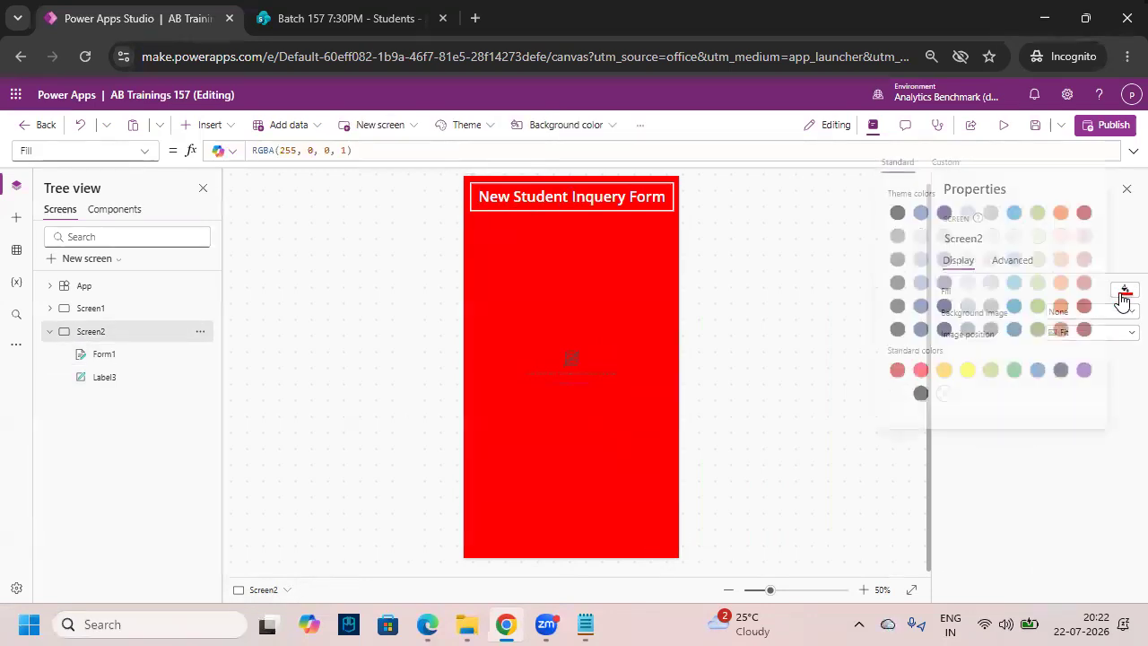
pyautogui.hotkey('ctrl', 'z')
pyautogui.click(496, 455)
pyautogui.click(481, 477)
pyautogui.scroll(6, 589, 471)
pyautogui.scroll(12, 599, 471)
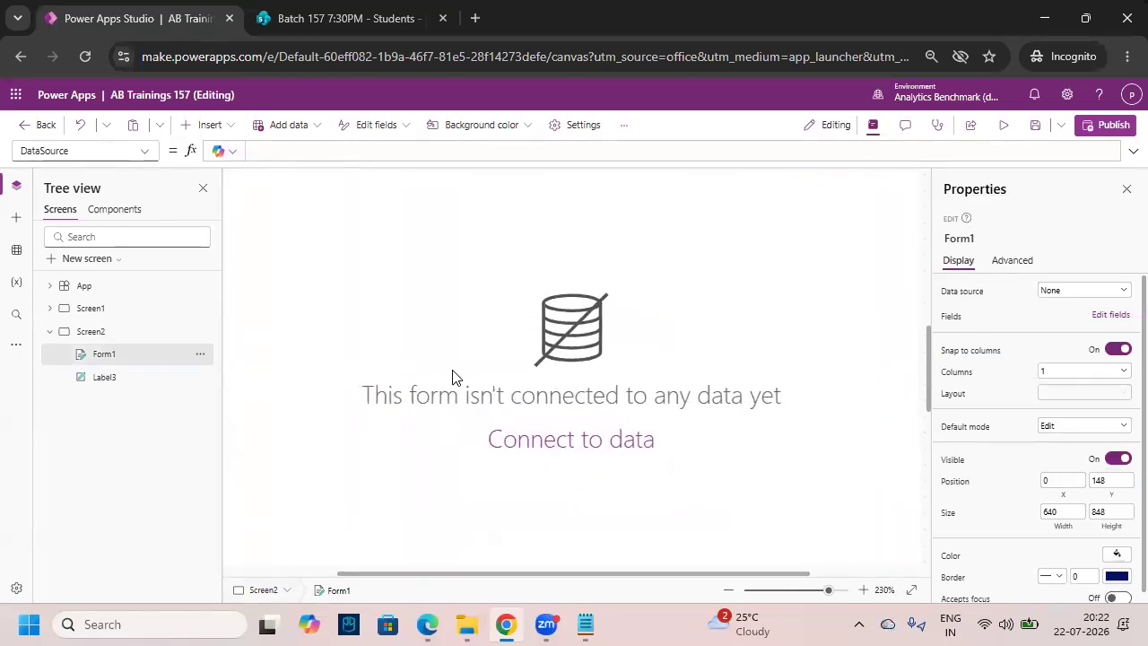
pyautogui.hotkey('ctrl', '2')
pyautogui.moveTo(295, 287); pyautogui.dragTo(844, 475)
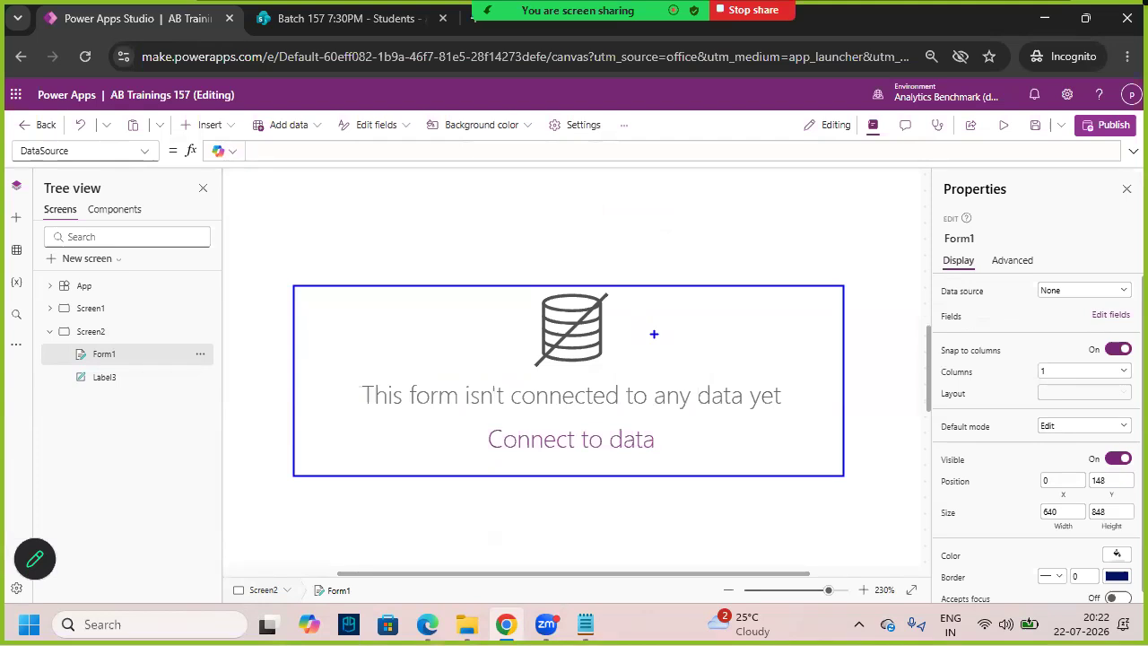
pyautogui.press('Escape')
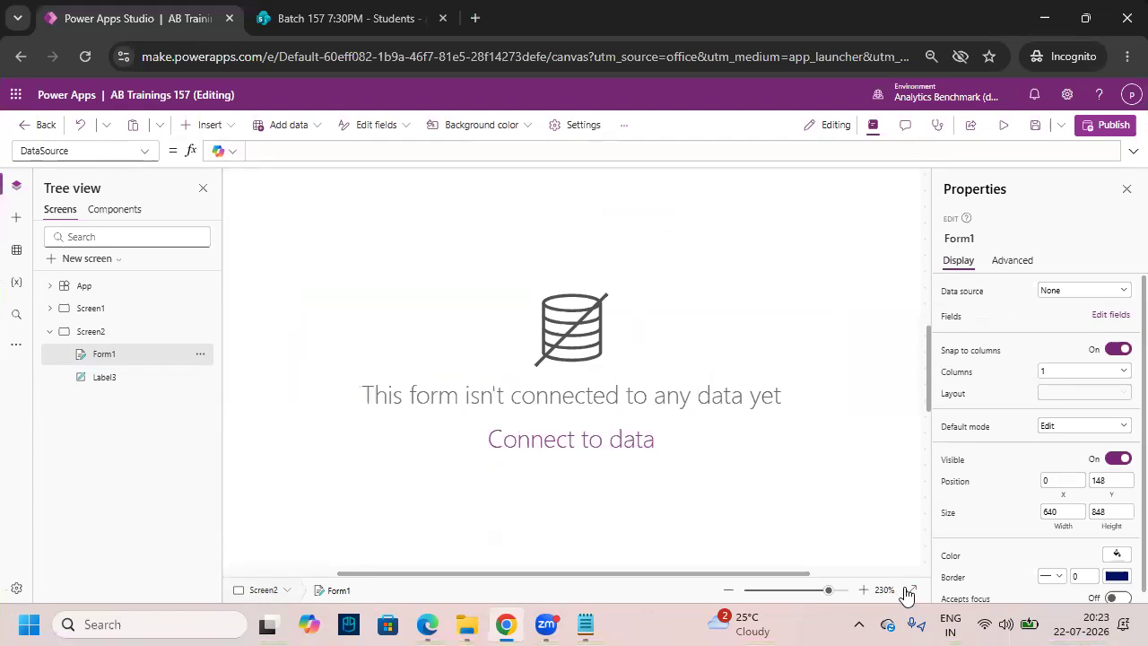
pyautogui.click(911, 589)
pyautogui.click(635, 510)
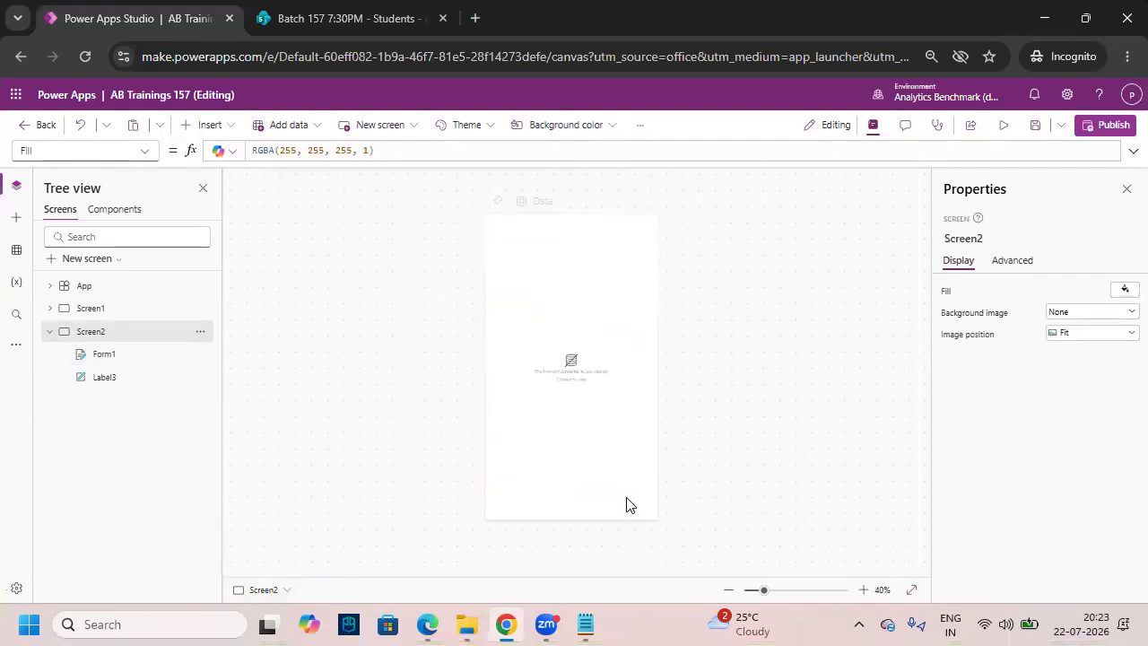
pyautogui.click(1121, 296)
pyautogui.click(917, 375)
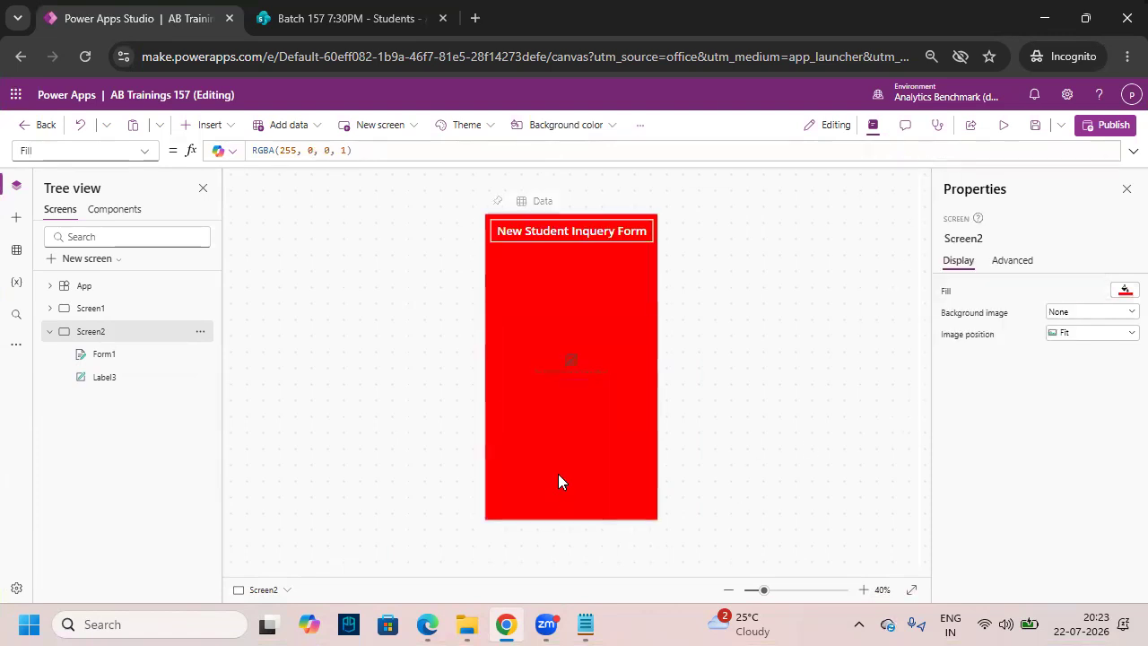
pyautogui.click(863, 589)
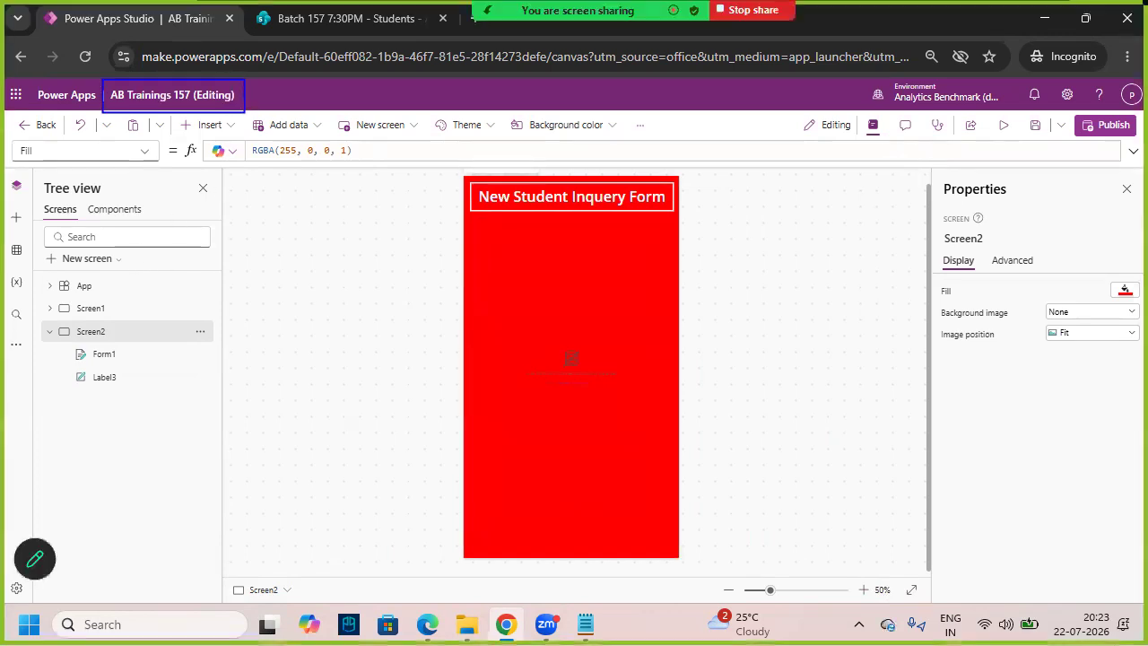
pyautogui.click(273, 26)
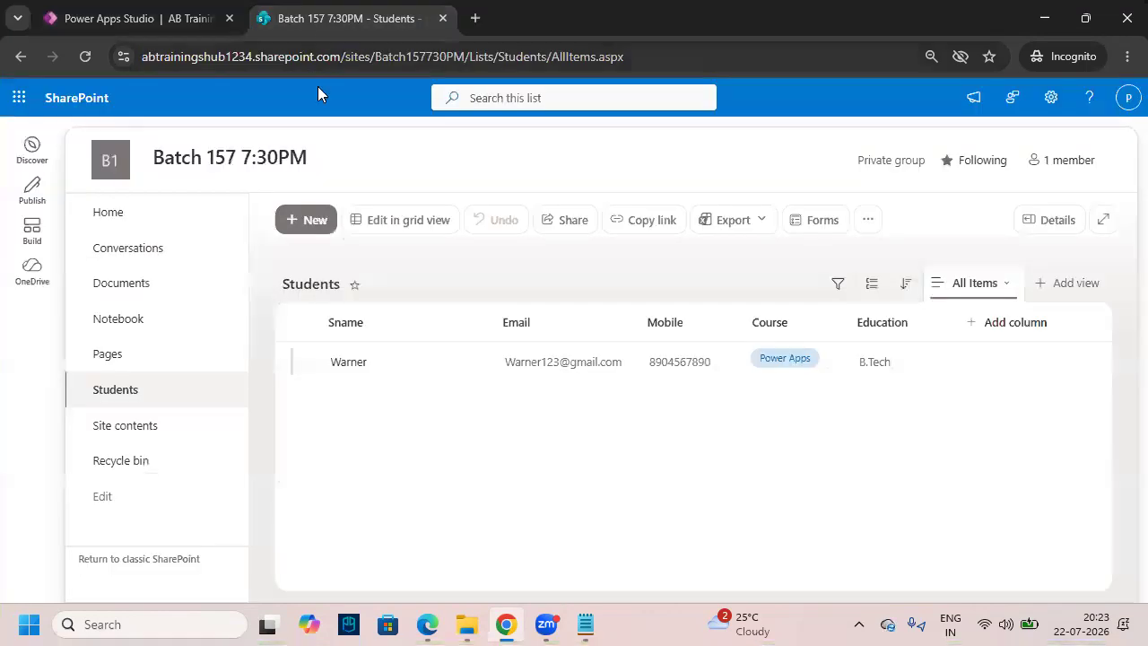
pyautogui.moveTo(788, 428); pyautogui.dragTo(1070, 588)
pyautogui.press('Escape')
pyautogui.click(180, 26)
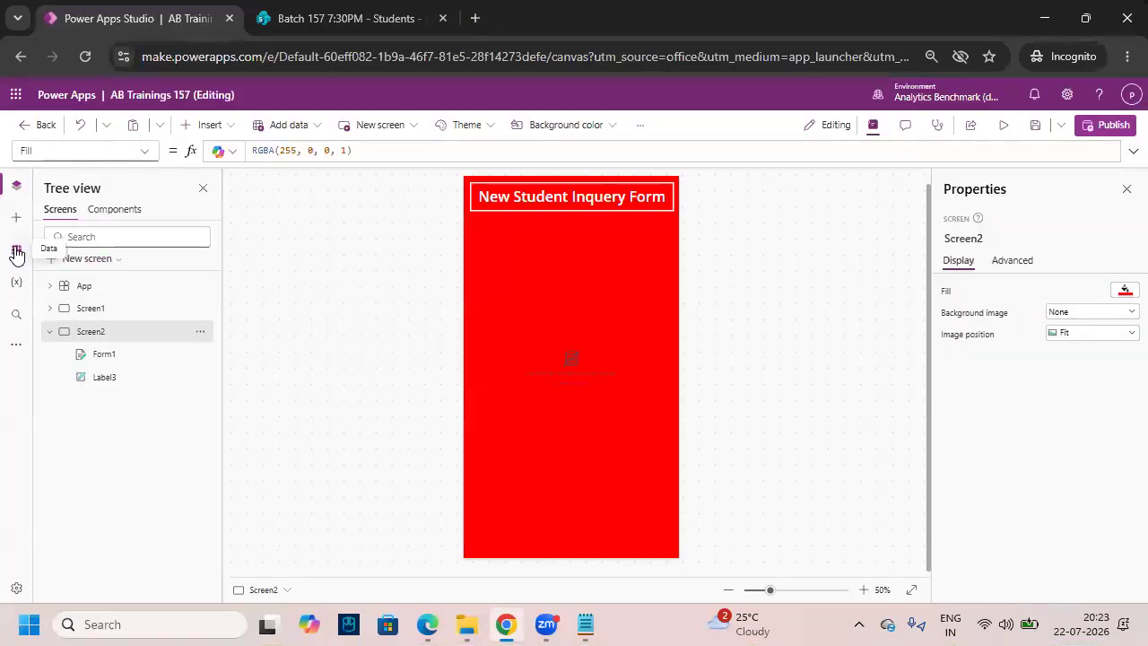
pyautogui.moveTo(7, 235)
pyautogui.mouseDown()
pyautogui.moveTo(69, 266)
pyautogui.moveTo(58, 232)
pyautogui.mouseUp()
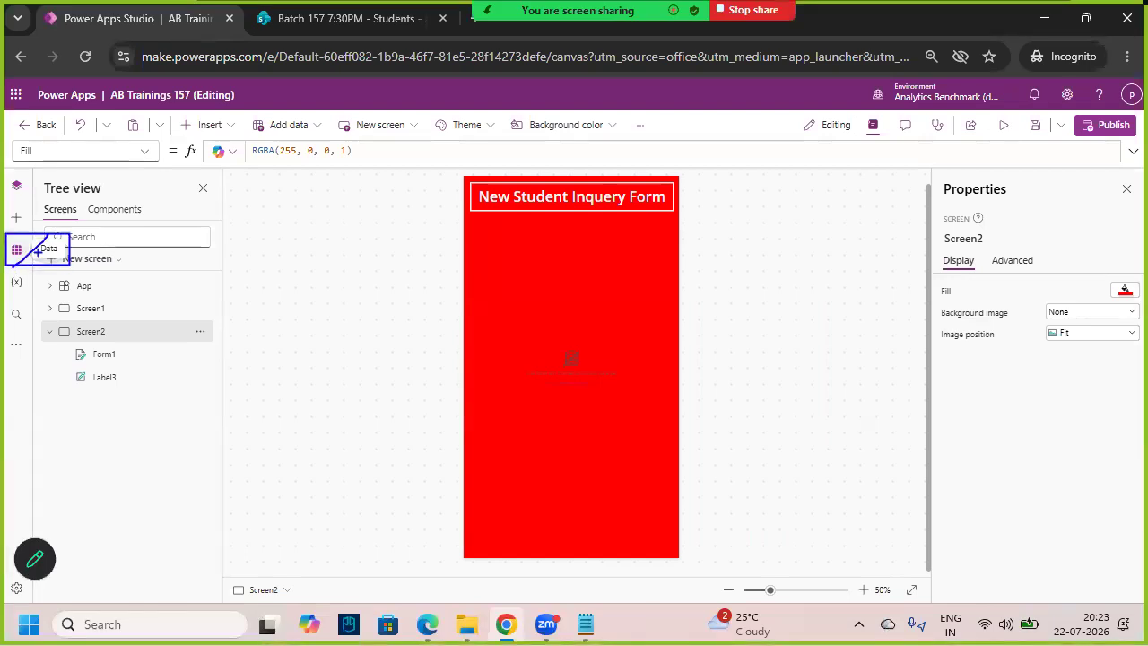
# - From the Data pane, search data sources for 'SharePoint' and choose the SharePoint connector
pyautogui.click(16, 249)
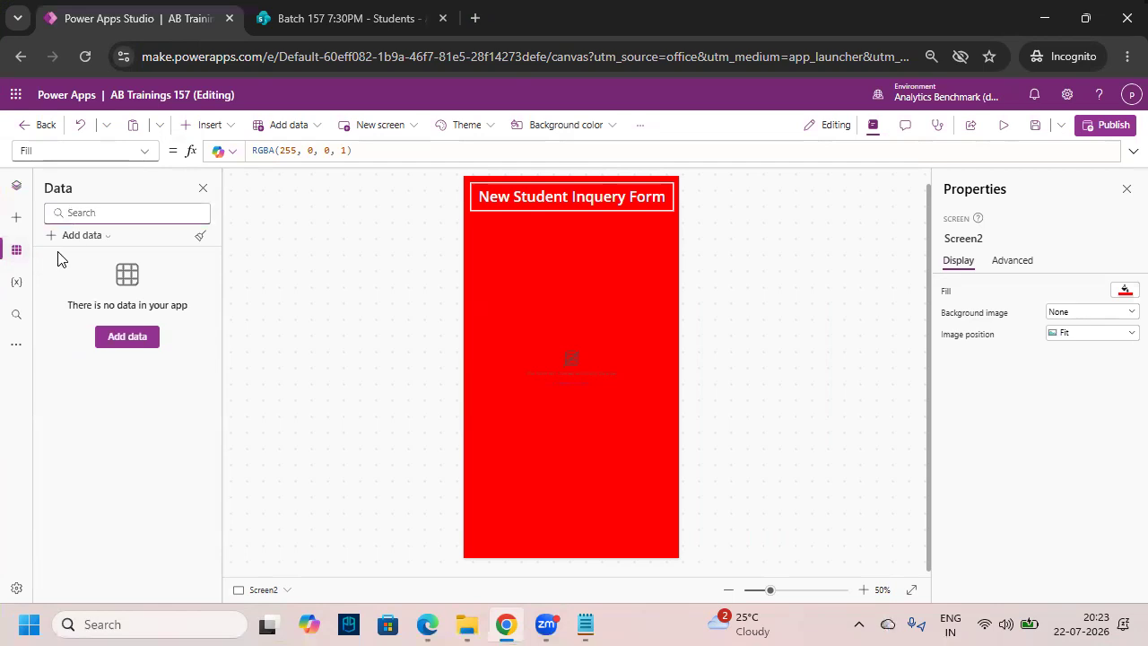
pyautogui.moveTo(51, 225); pyautogui.dragTo(128, 244)
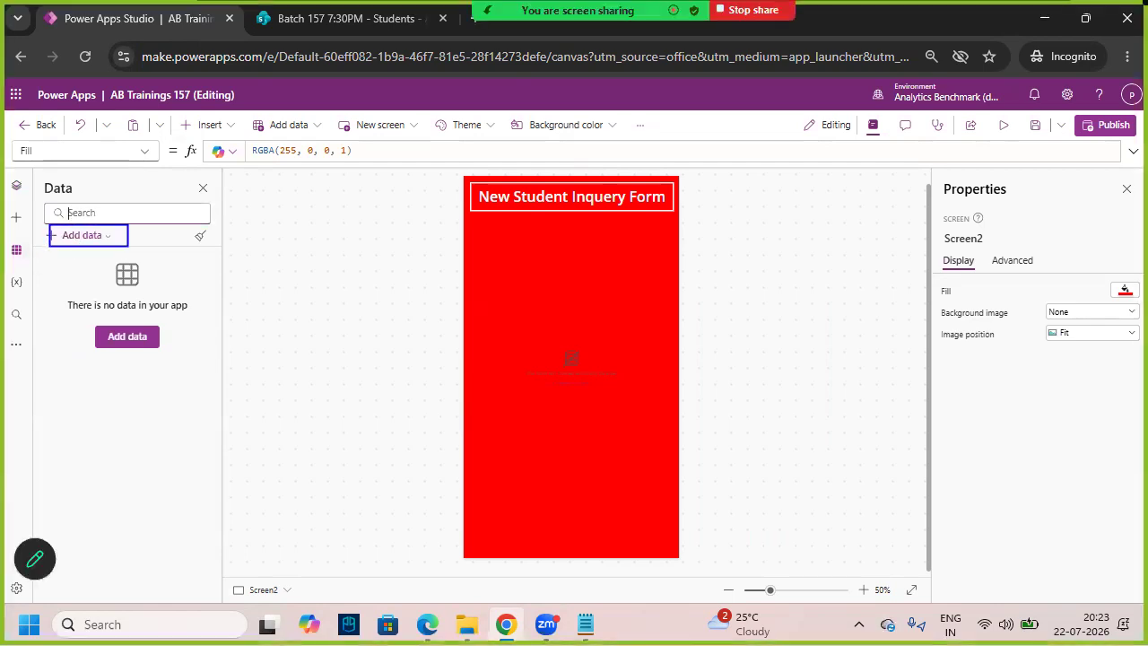
pyautogui.click(83, 236)
pyautogui.click(179, 263)
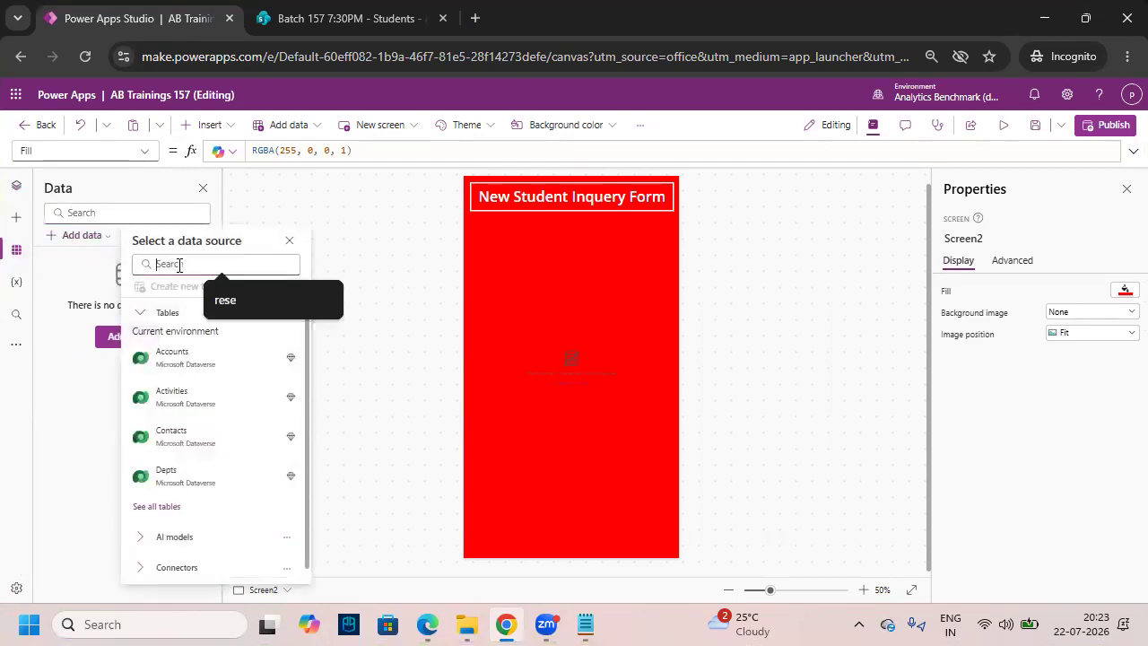
pyautogui.write('Share')
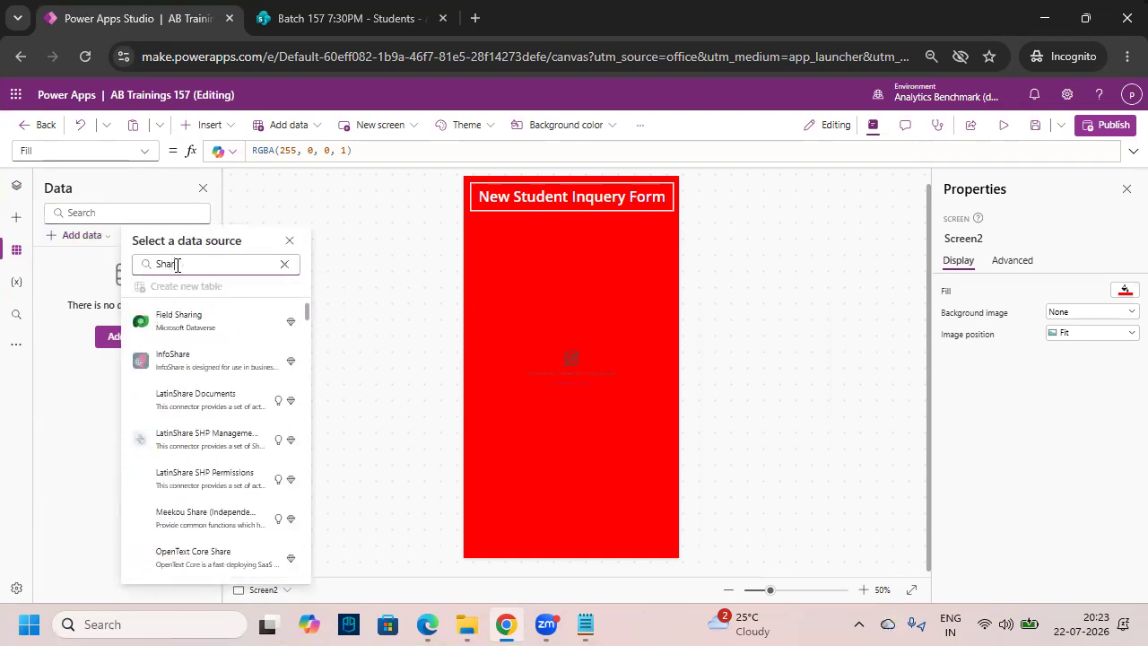
pyautogui.write('Point')
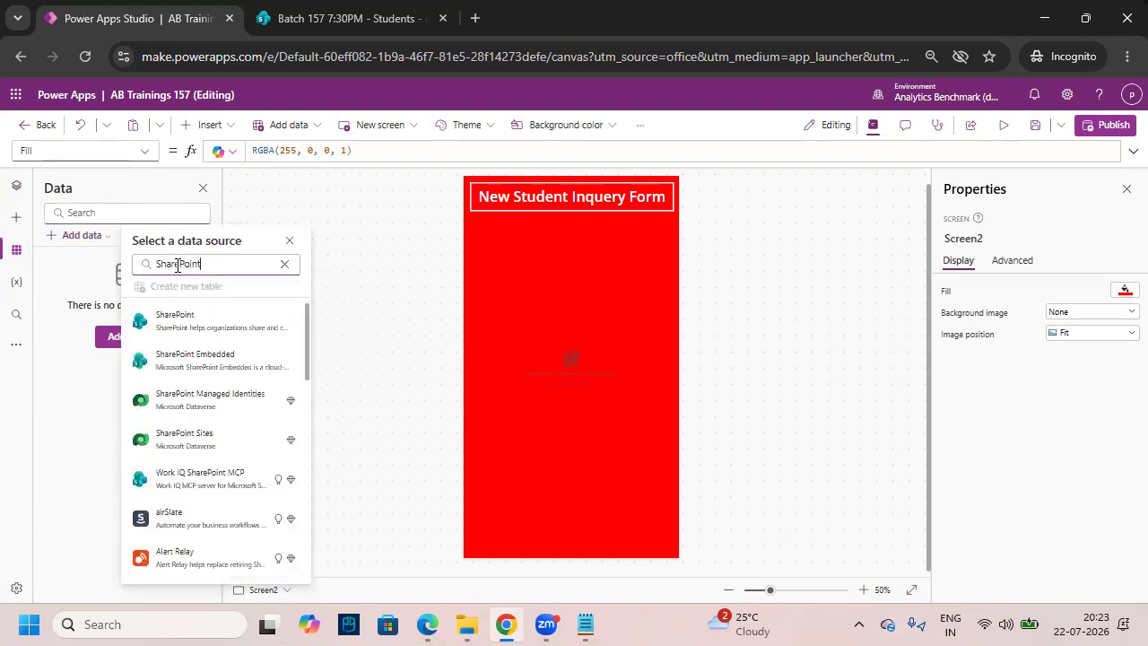
pyautogui.moveTo(185, 321)
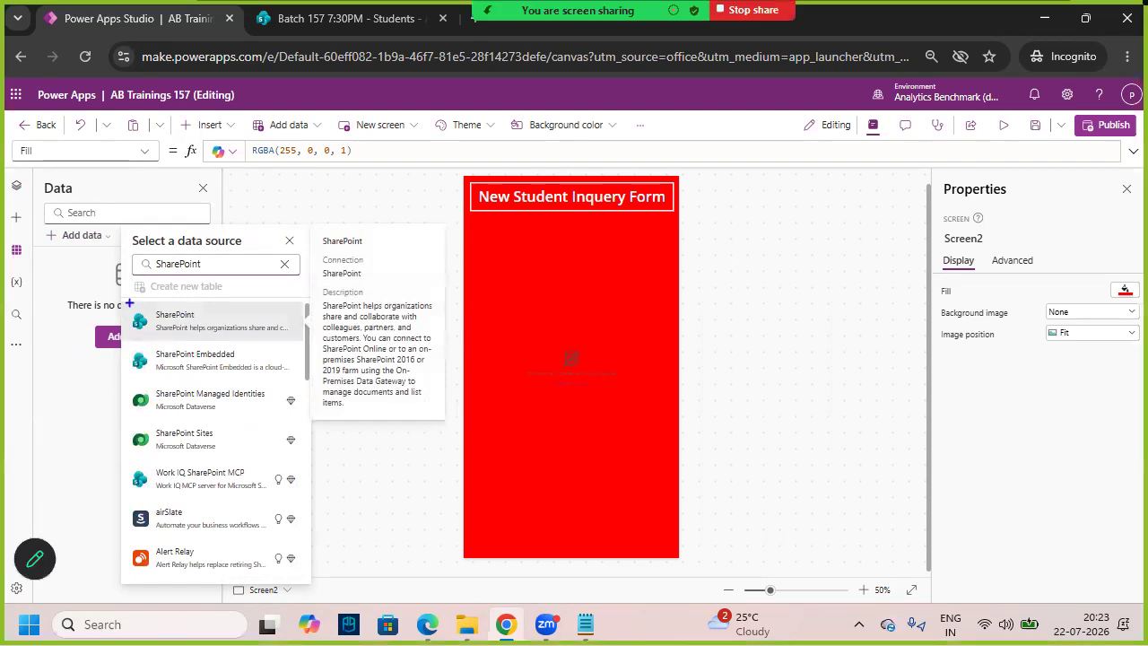
pyautogui.moveTo(148, 313); pyautogui.dragTo(307, 343)
pyautogui.moveTo(204, 329); pyautogui.dragTo(241, 316)
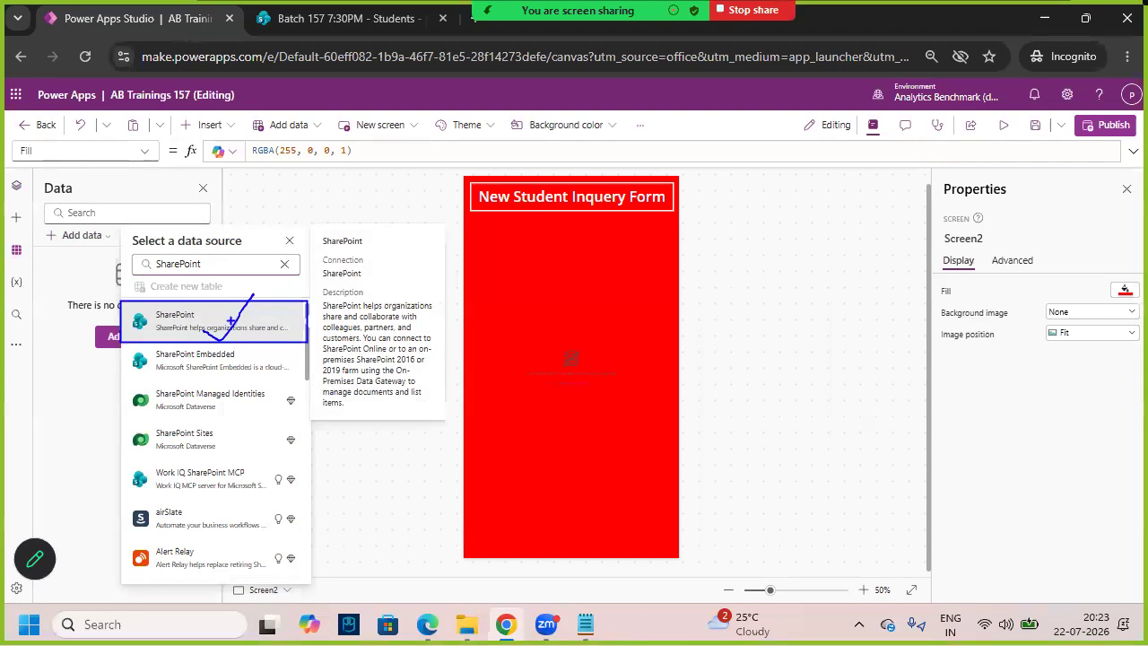
pyautogui.click(259, 329)
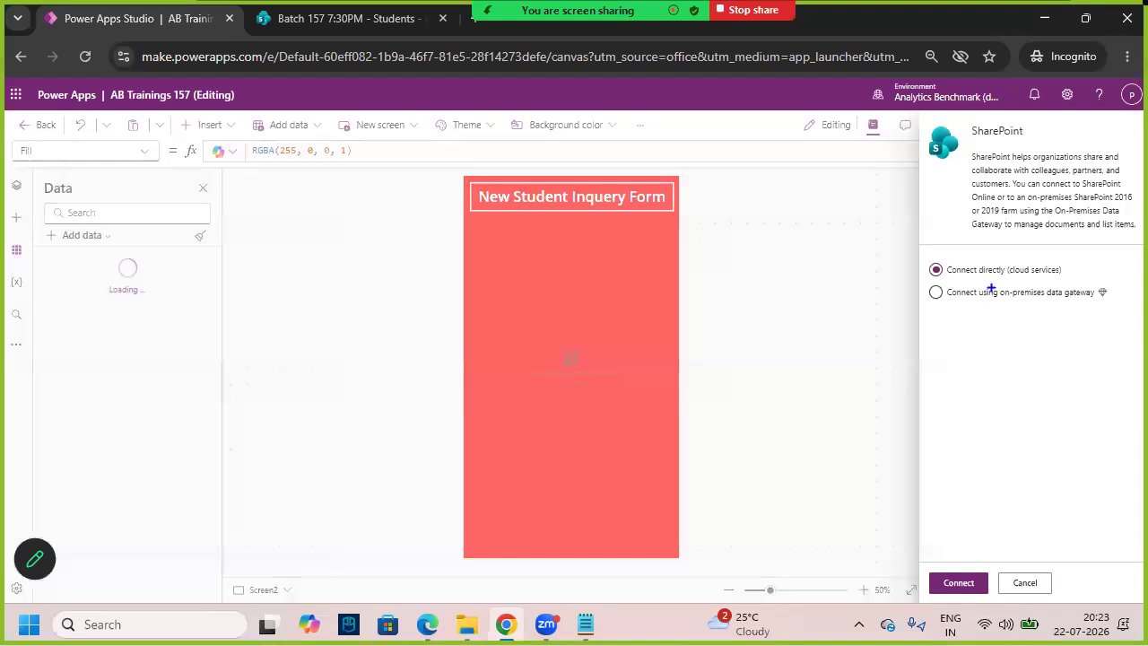
# - Connect to SharePoint using 'Connect directly (cloud services)'
pyautogui.moveTo(1017, 282)
pyautogui.mouseDown()
pyautogui.moveTo(1091, 271)
pyautogui.moveTo(973, 253)
pyautogui.moveTo(918, 275)
pyautogui.moveTo(1037, 281)
pyautogui.mouseUp()
pyautogui.moveTo(933, 283); pyautogui.dragTo(983, 227)
pyautogui.click(962, 585)
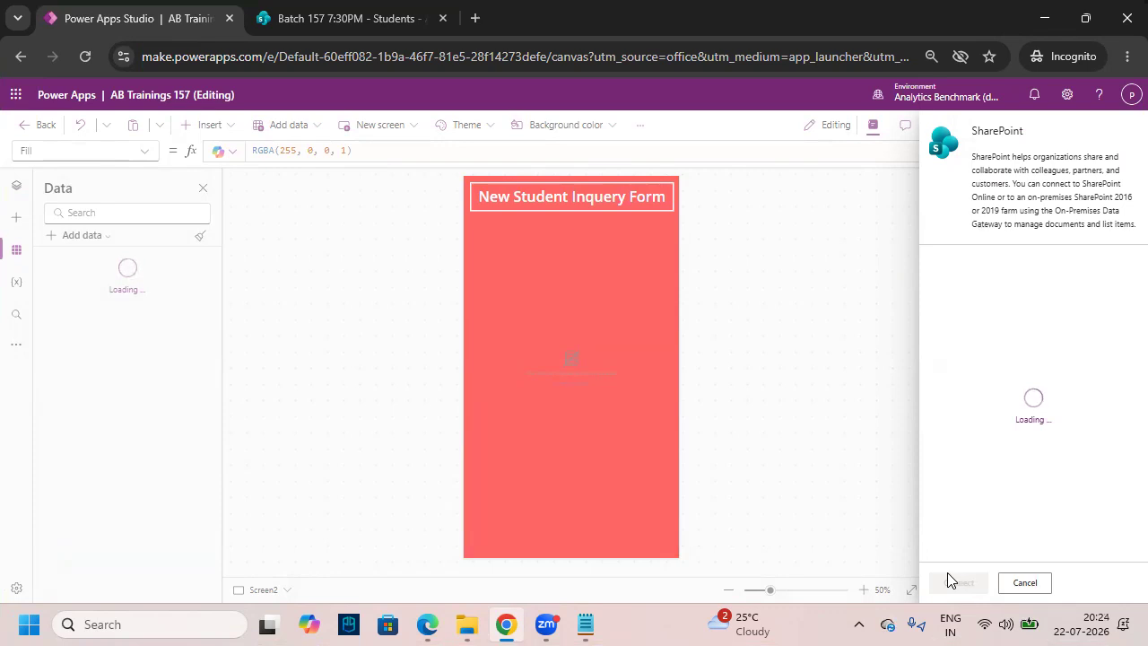
# - Check the SharePoint Students list page while the site URL prompt waits
pyautogui.click(376, 27)
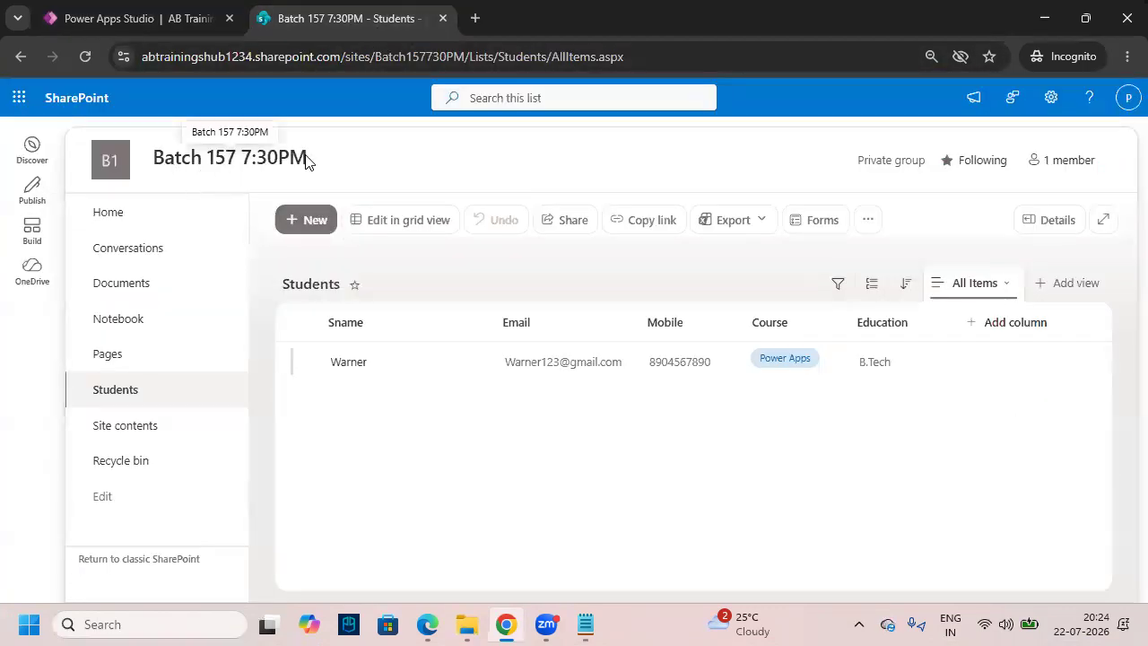
pyautogui.click(183, 18)
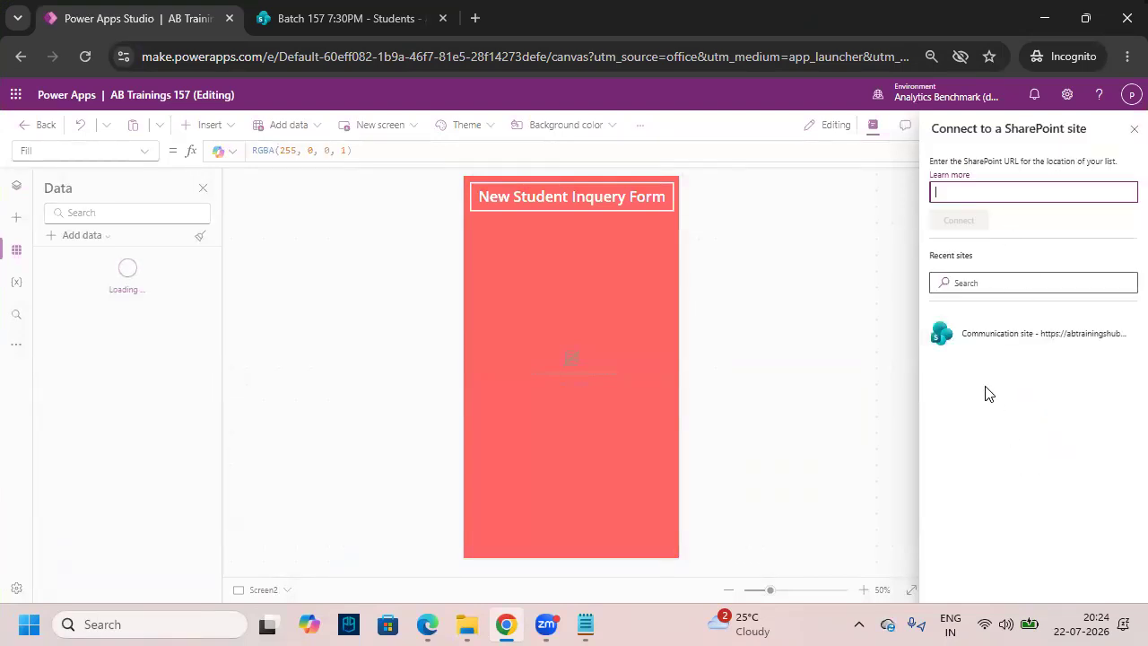
pyautogui.moveTo(913, 370); pyautogui.dragTo(908, 366)
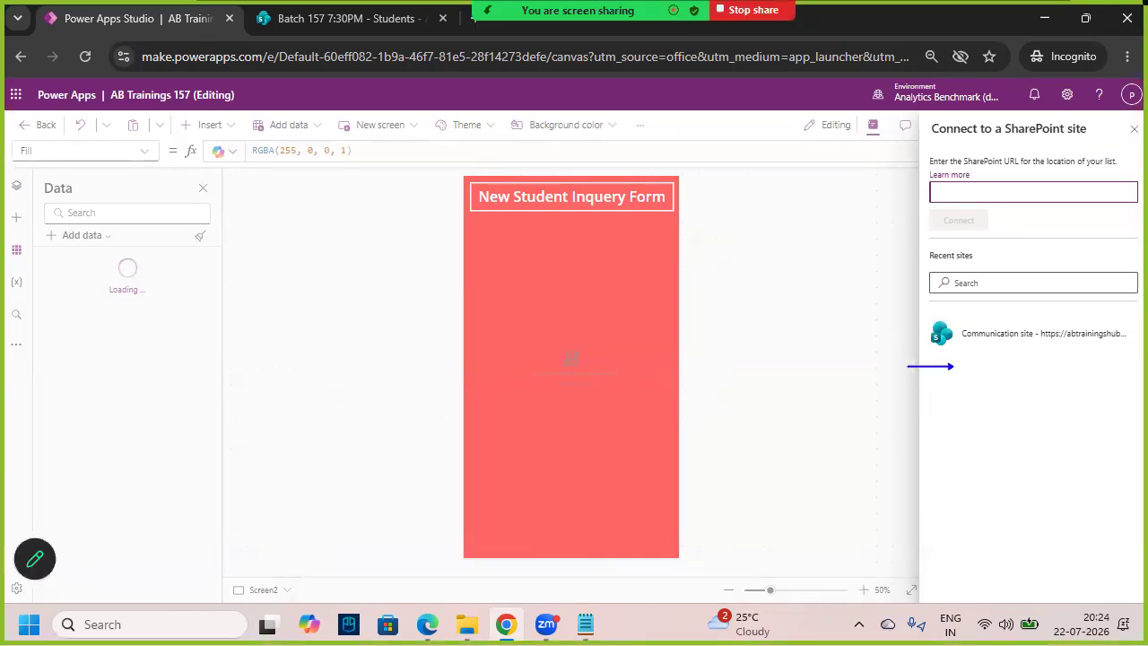
pyautogui.press('Escape')
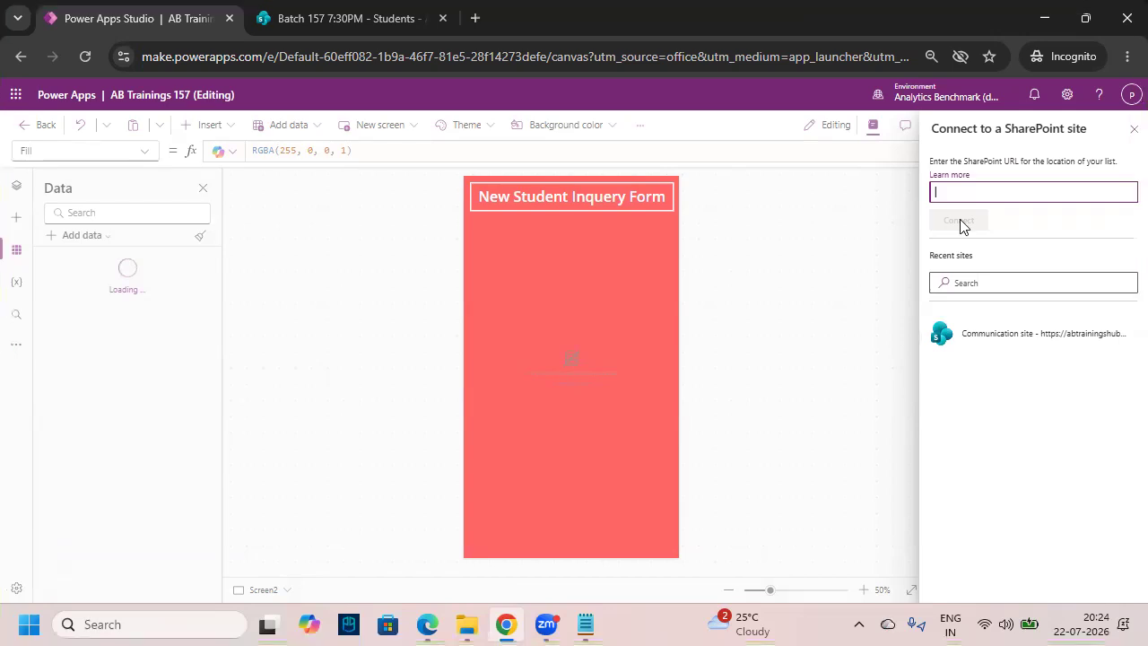
pyautogui.click(377, 27)
# - Copy the SharePoint site address up to /sites/Batch157730PM, leaving out the list part
pyautogui.click(412, 59)
pyautogui.click(516, 57)
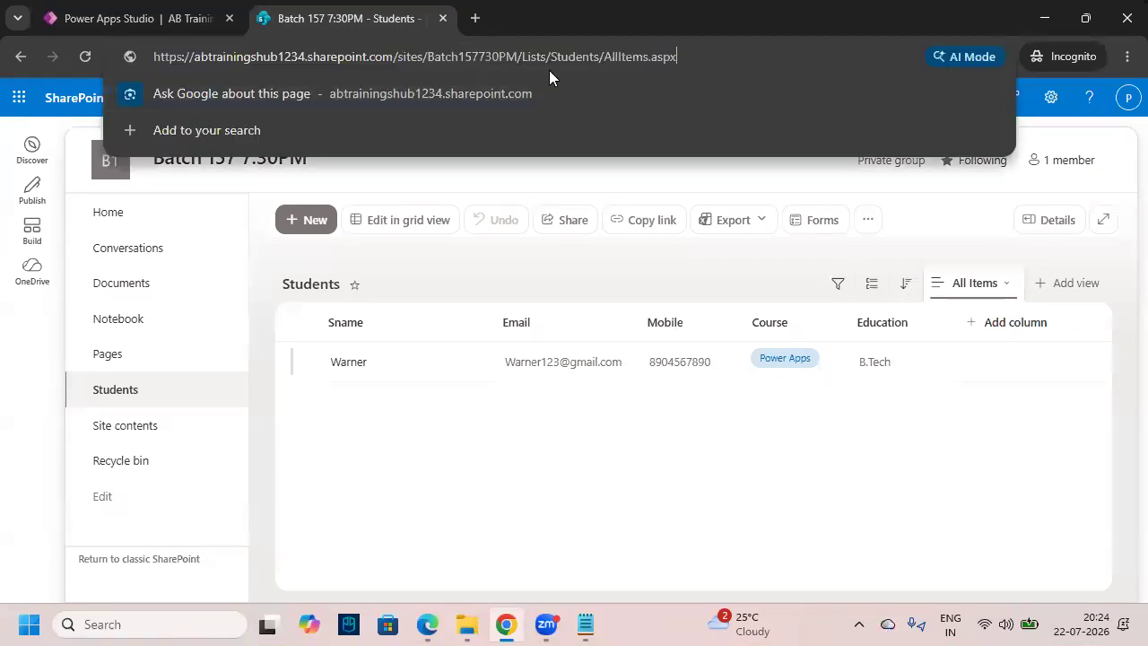
pyautogui.moveTo(523, 56); pyautogui.dragTo(129, 59)
pyautogui.hotkey('ctrl', 'c')
pyautogui.click(558, 58)
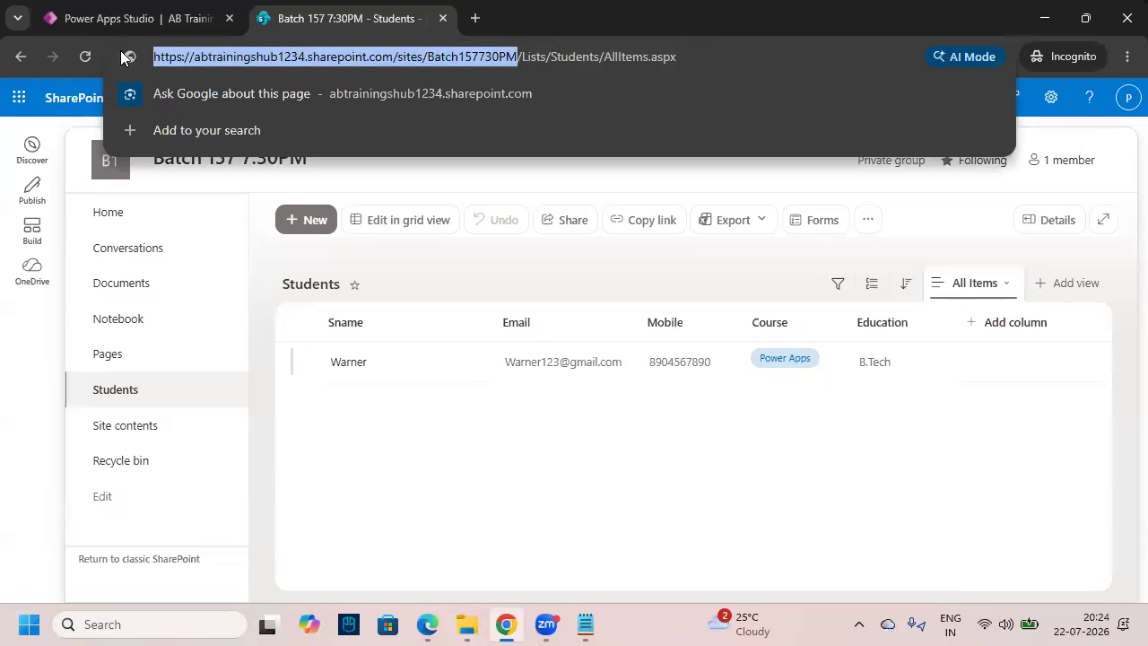
# - Paste the Batch157730PM site URL into Power Apps and add its Students list as a data source
pyautogui.click(143, 23)
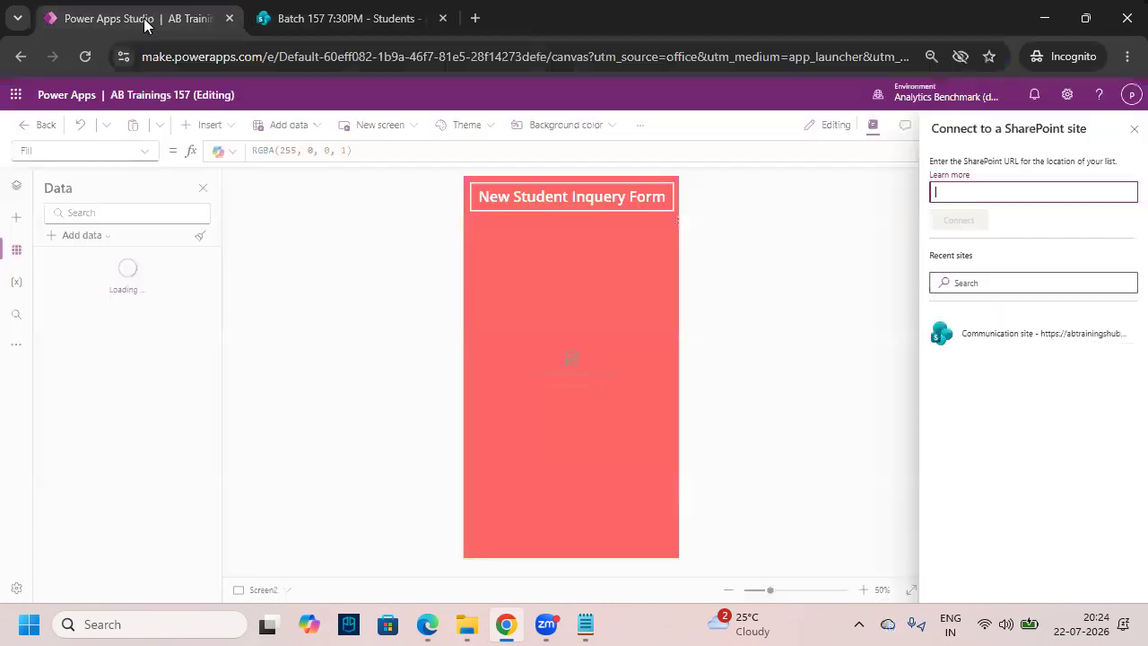
pyautogui.hotkey('ctrl', 'v')
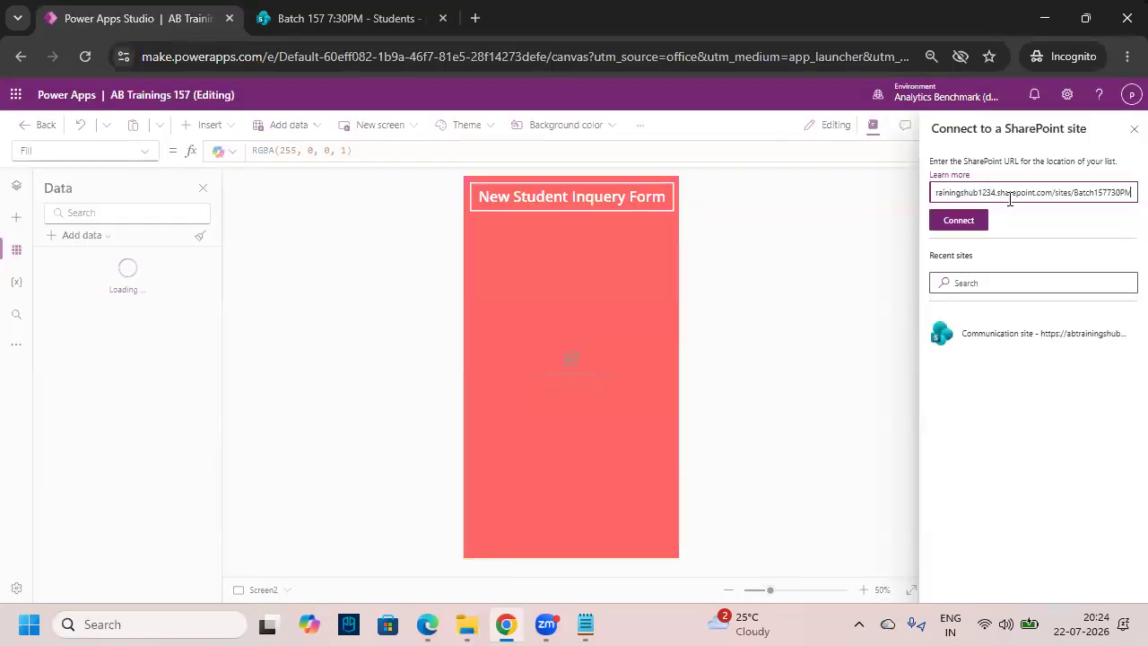
pyautogui.hotkey('ctrl', '2')
pyautogui.moveTo(936, 193); pyautogui.dragTo(875, 203)
pyautogui.moveTo(958, 241)
pyautogui.mouseDown()
pyautogui.moveTo(955, 203)
pyautogui.moveTo(1010, 201)
pyautogui.mouseUp()
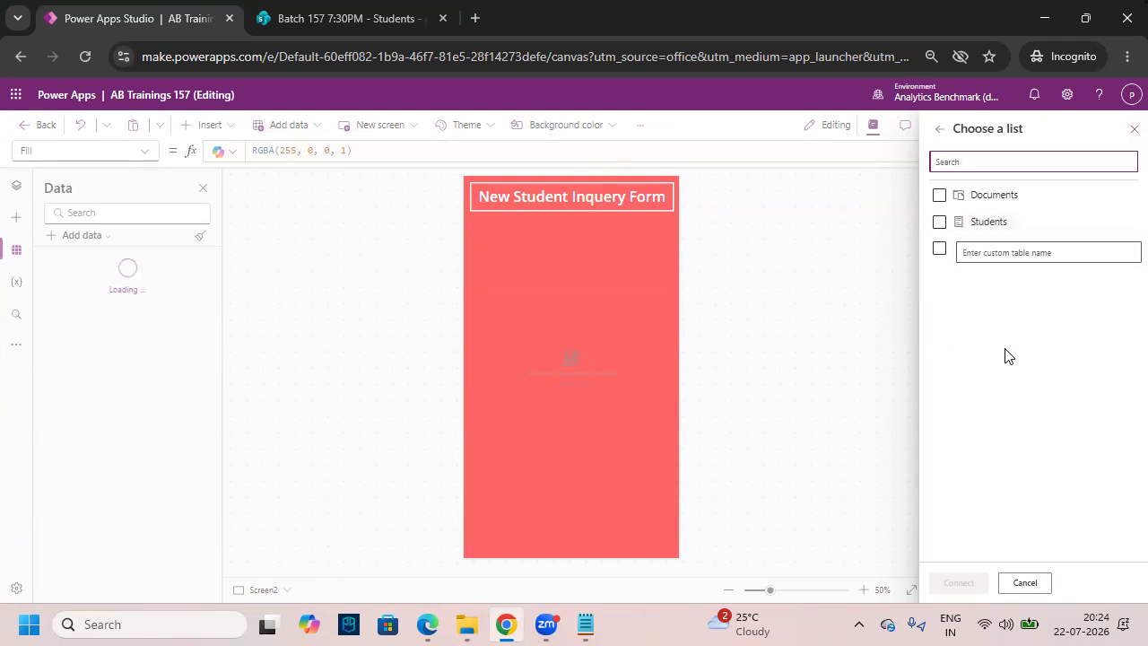
pyautogui.moveTo(943, 240)
pyautogui.mouseDown()
pyautogui.moveTo(972, 241)
pyautogui.moveTo(953, 213)
pyautogui.mouseUp()
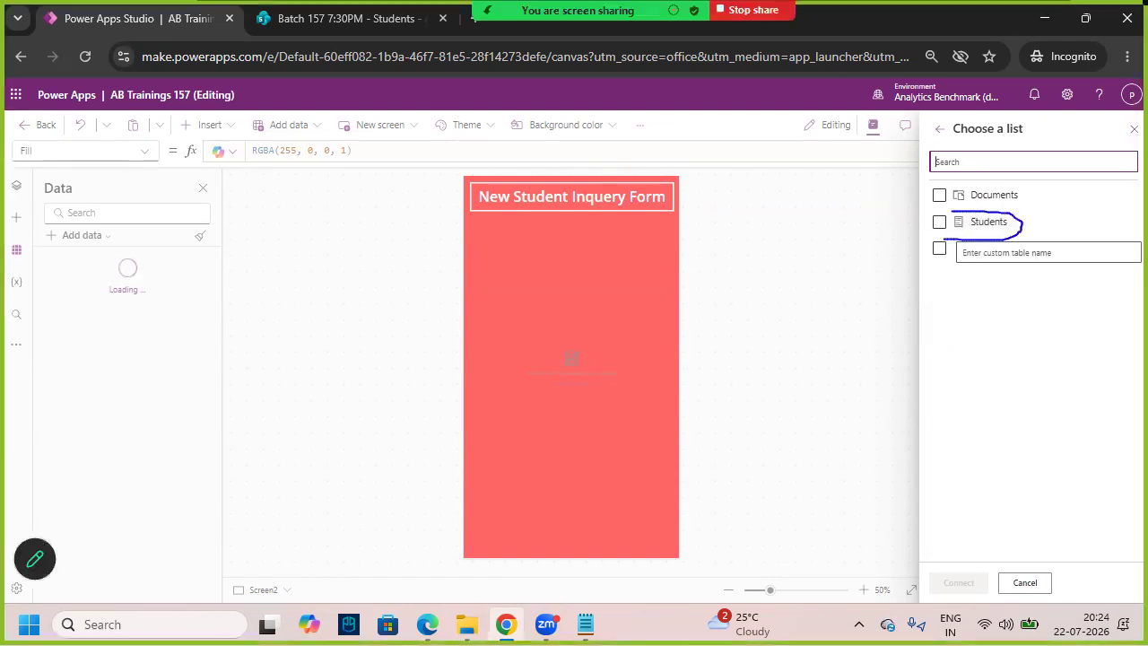
pyautogui.click(939, 223)
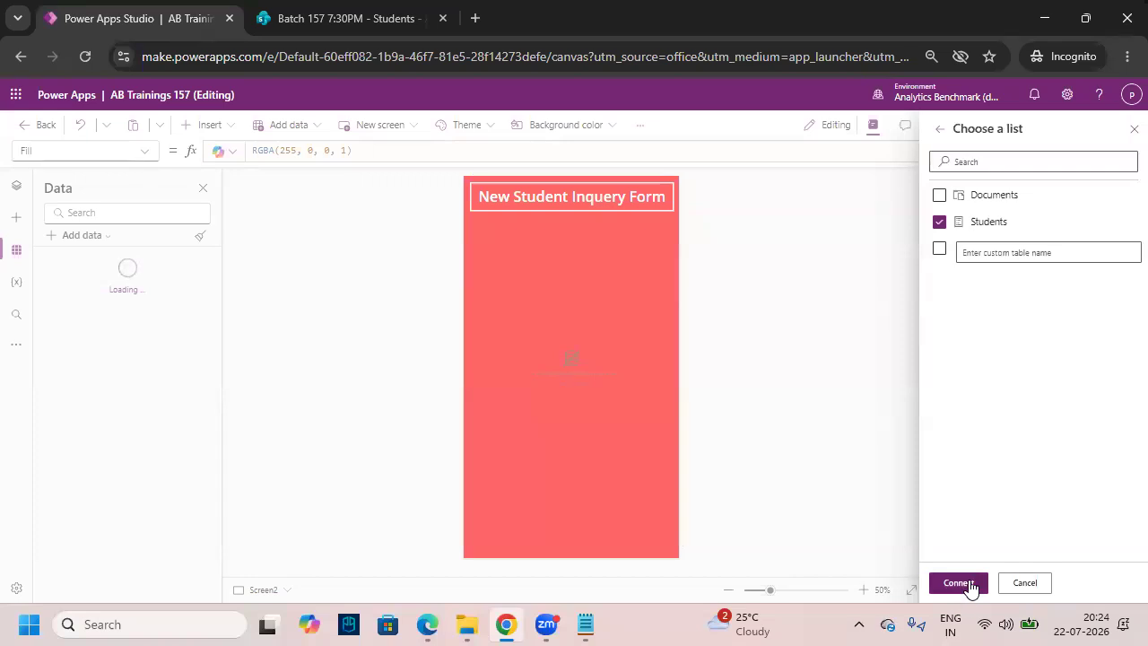
pyautogui.moveTo(921, 571); pyautogui.dragTo(999, 601)
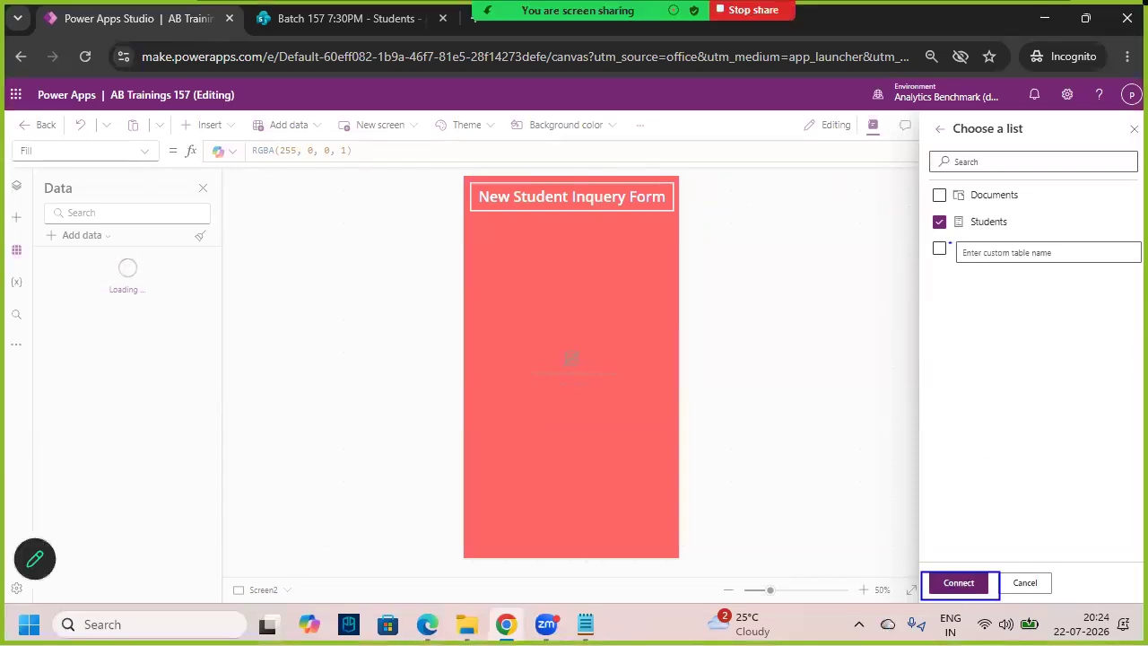
pyautogui.click(960, 588)
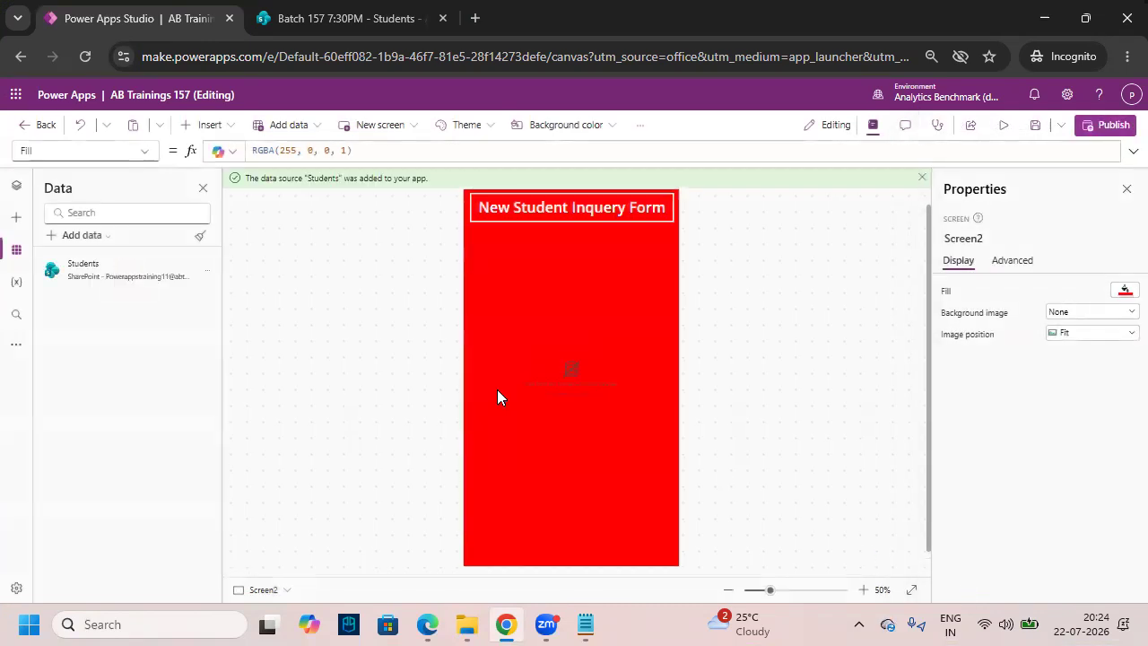
# - Dismiss the data-source-added notice and select Form1 on the red inquiry screen
pyautogui.moveTo(52, 252); pyautogui.dragTo(223, 298)
pyautogui.press('Escape')
pyautogui.click(921, 178)
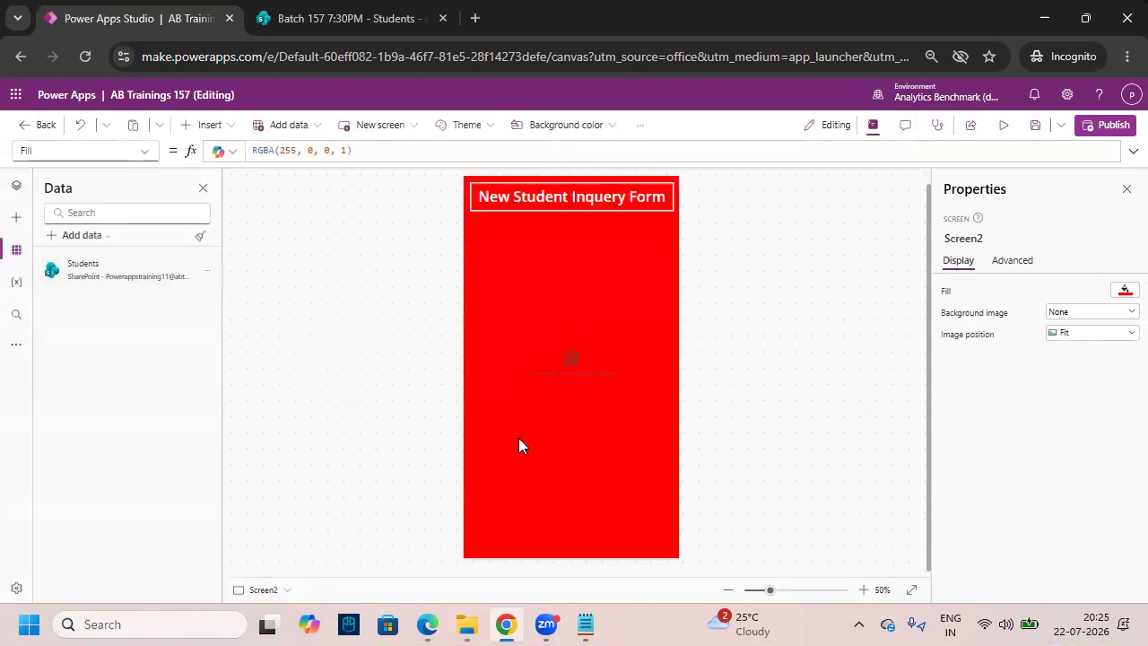
pyautogui.click(490, 471)
pyautogui.moveTo(38, 250)
pyautogui.mouseDown()
pyautogui.moveTo(86, 286)
pyautogui.moveTo(220, 297)
pyautogui.mouseUp()
pyautogui.moveTo(183, 285)
pyautogui.mouseDown()
pyautogui.moveTo(175, 337)
pyautogui.moveTo(488, 403)
pyautogui.mouseUp()
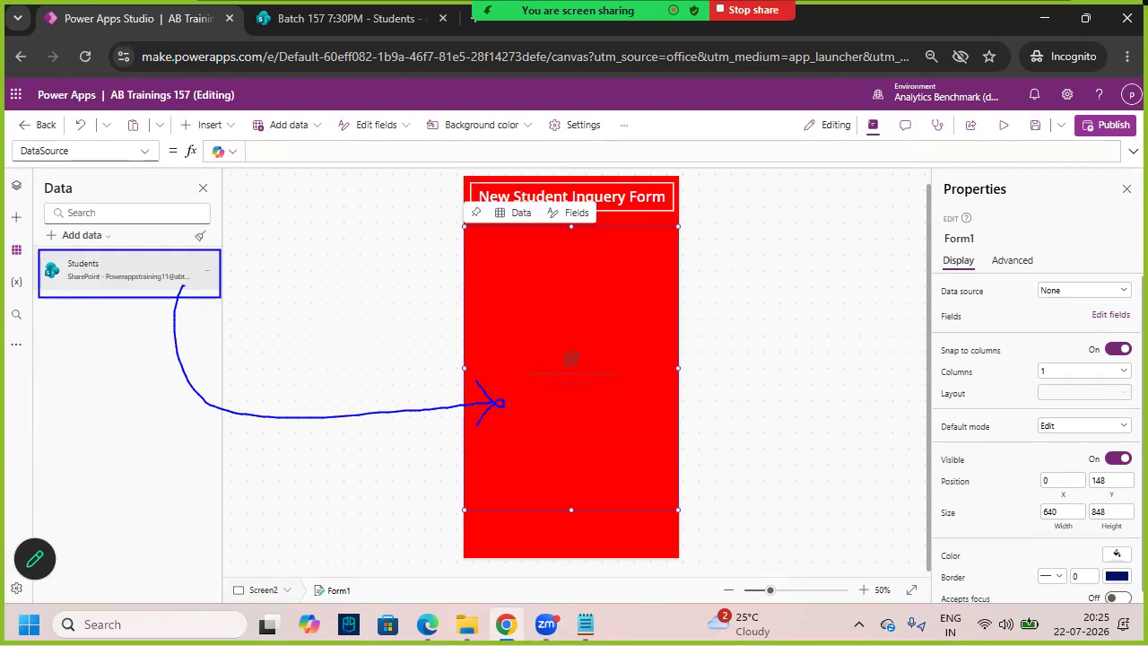
pyautogui.press('Escape')
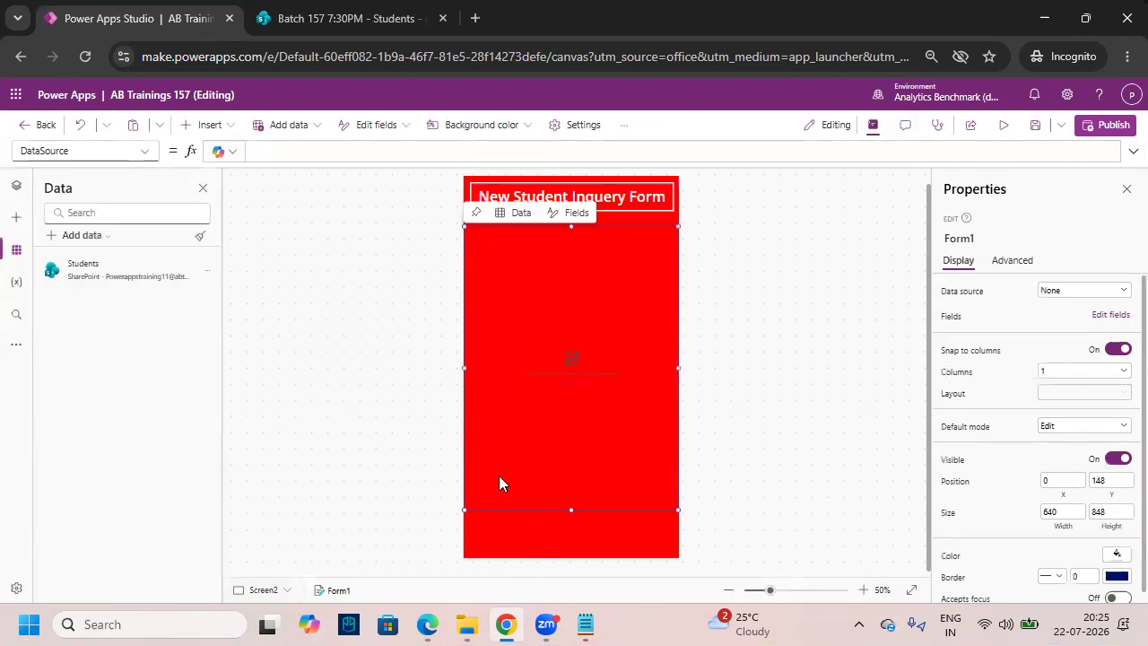
# - Set Form1's data source to the Students list in the Properties pane
pyautogui.hotkey('ctrl', '2')
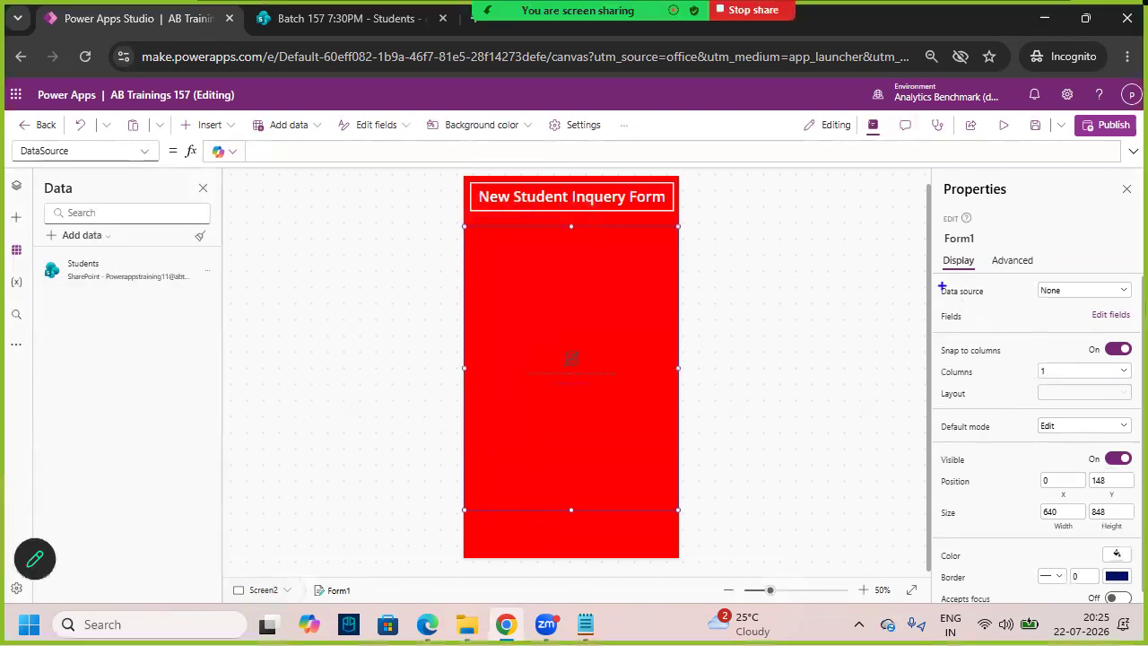
pyautogui.moveTo(934, 277)
pyautogui.mouseDown()
pyautogui.moveTo(1124, 314)
pyautogui.moveTo(1143, 307)
pyautogui.mouseUp()
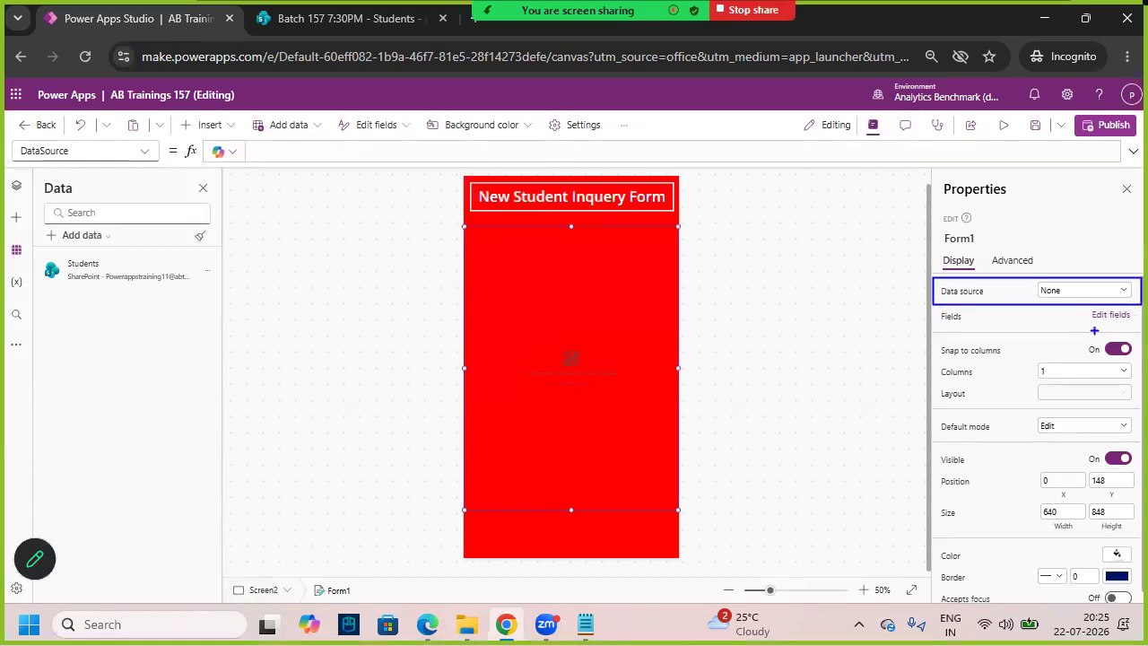
pyautogui.press('Escape')
pyautogui.click(1109, 296)
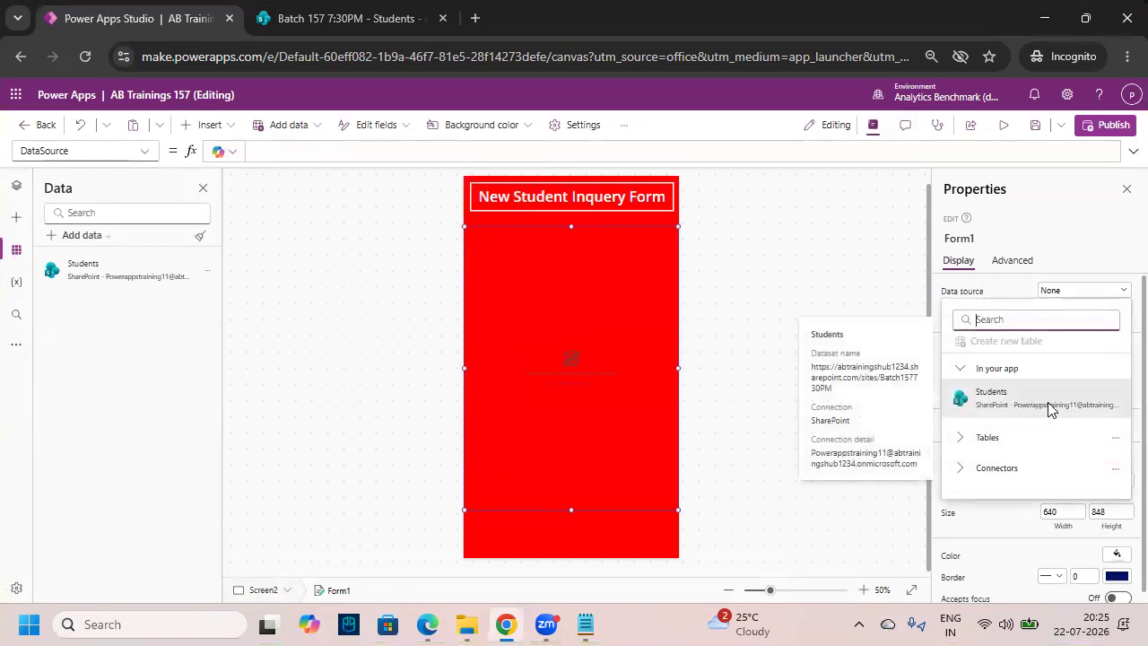
pyautogui.click(1080, 408)
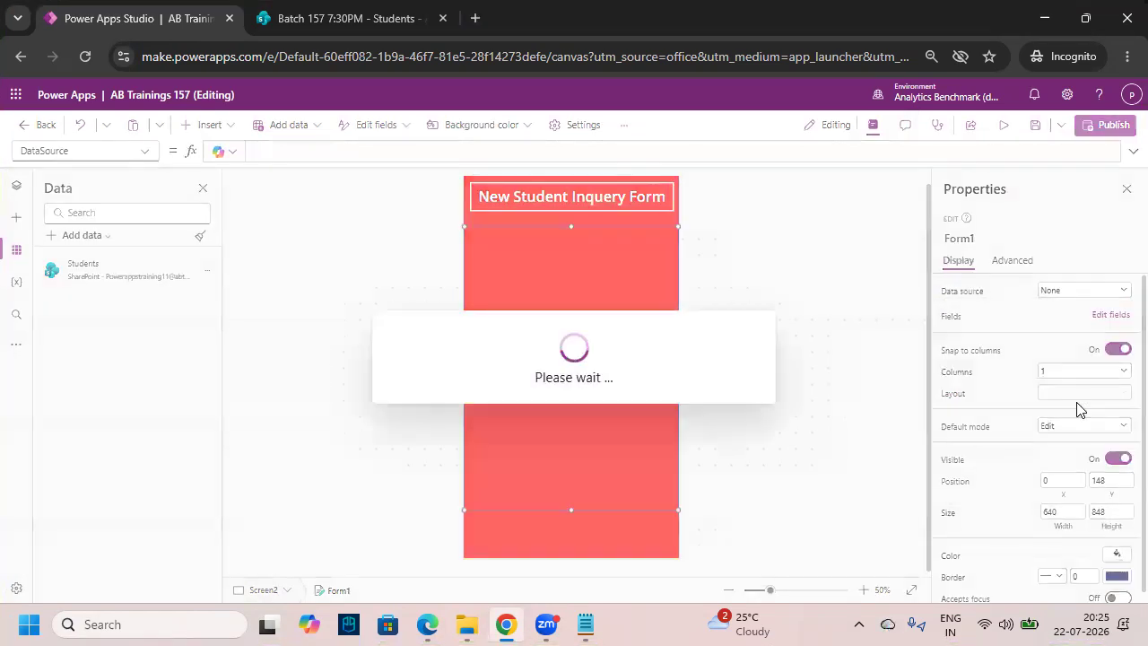
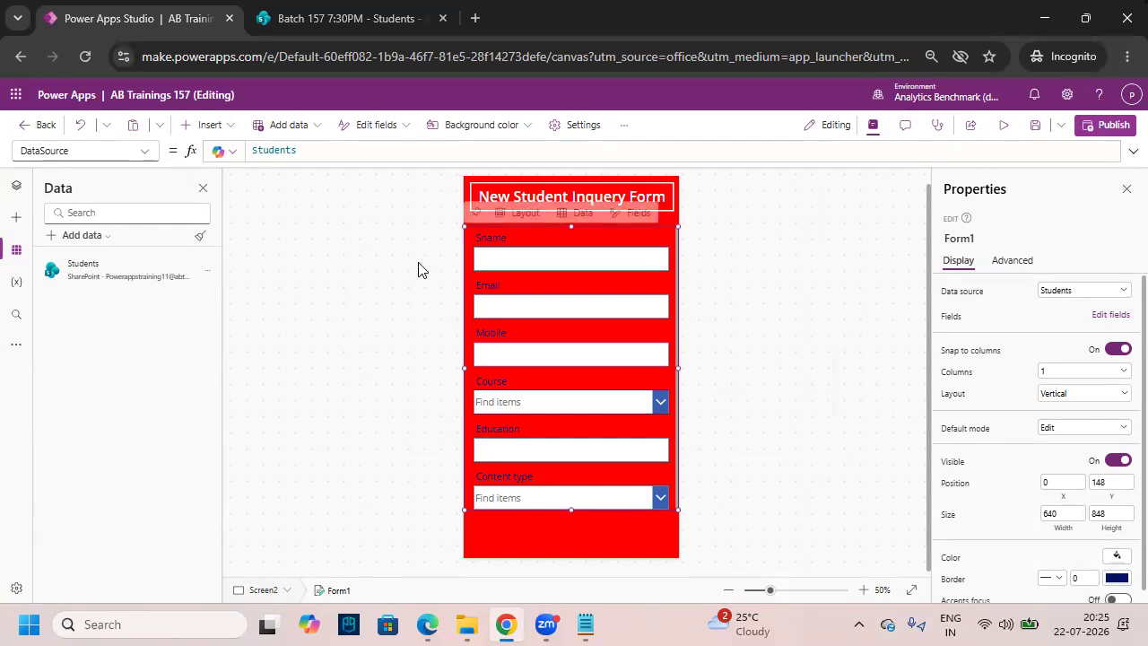
# - Compare the SharePoint Students list columns with Form1's fields in Power Apps Studio
pyautogui.click(345, 20)
pyautogui.moveTo(317, 305)
pyautogui.mouseDown()
pyautogui.moveTo(694, 341)
pyautogui.moveTo(940, 344)
pyautogui.mouseUp()
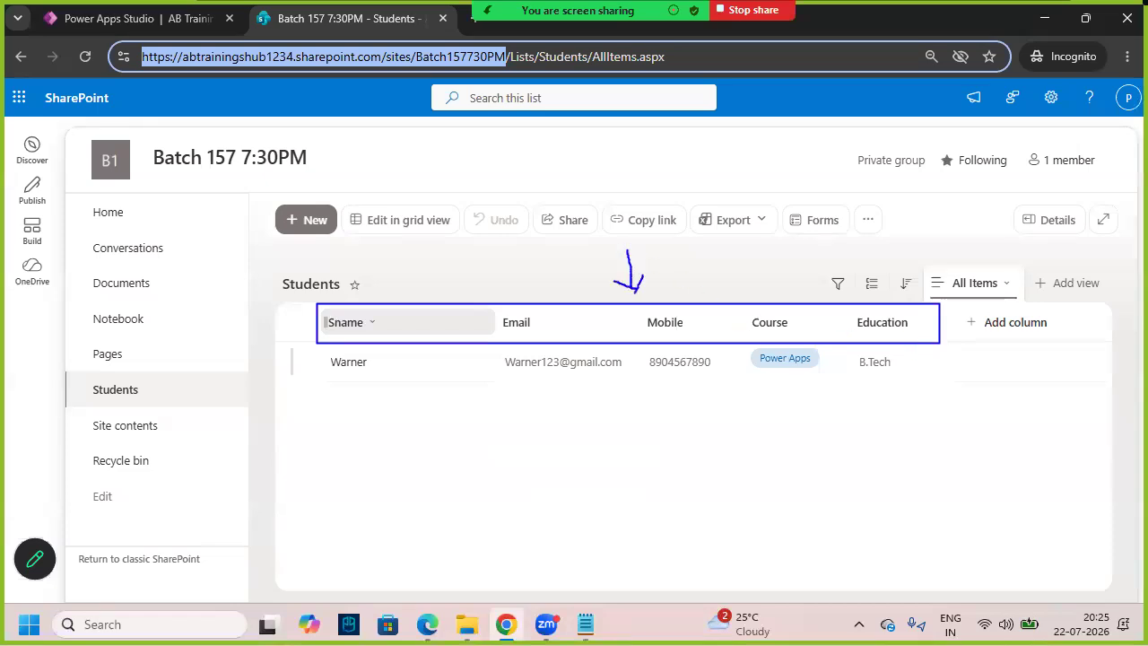
pyautogui.click(148, 19)
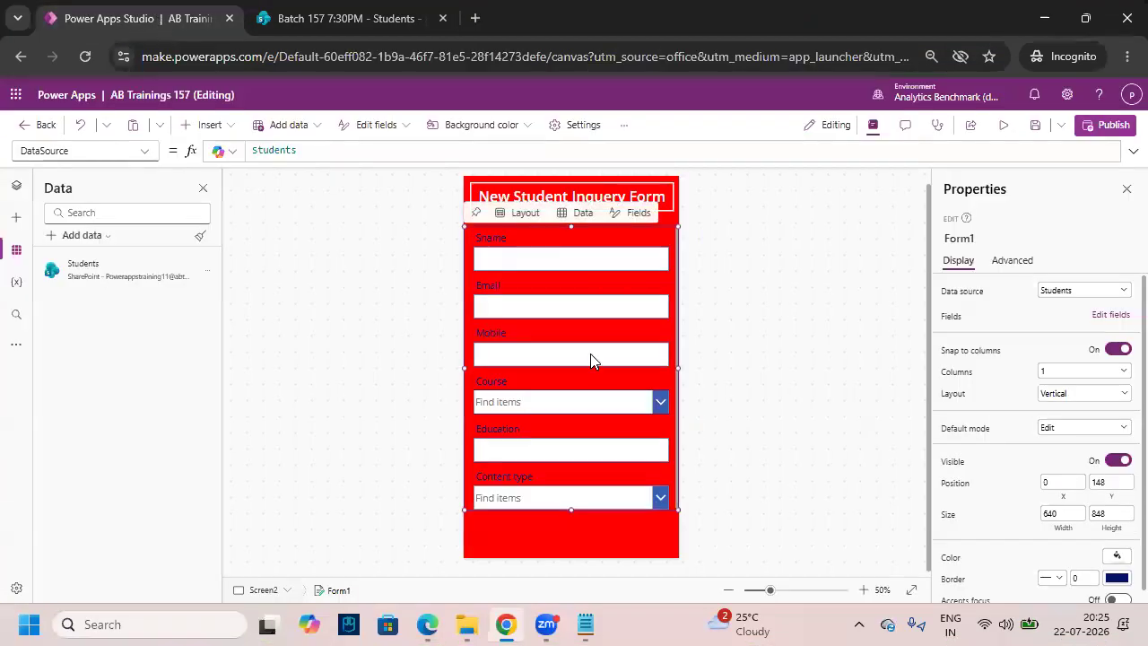
pyautogui.moveTo(464, 228)
pyautogui.mouseDown()
pyautogui.moveTo(642, 498)
pyautogui.moveTo(680, 512)
pyautogui.mouseUp()
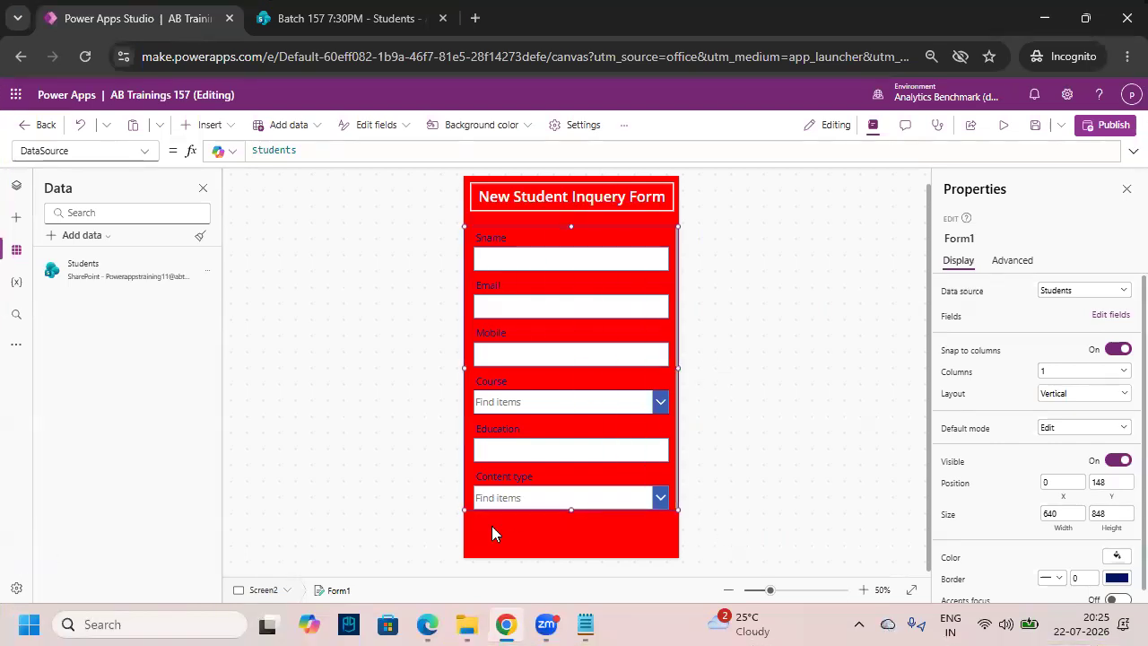
pyautogui.moveTo(466, 476); pyautogui.dragTo(649, 511)
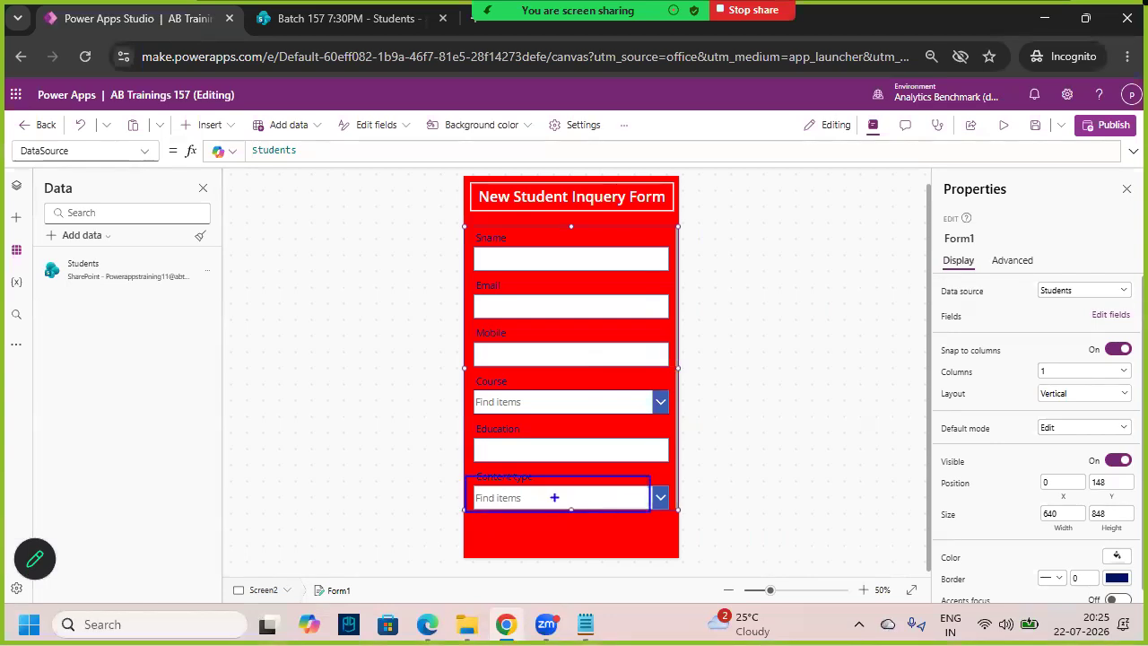
pyautogui.press('Escape')
pyautogui.hotkey('ctrl', '2')
pyautogui.moveTo(465, 464); pyautogui.dragTo(679, 518)
pyautogui.moveTo(505, 465); pyautogui.dragTo(588, 522)
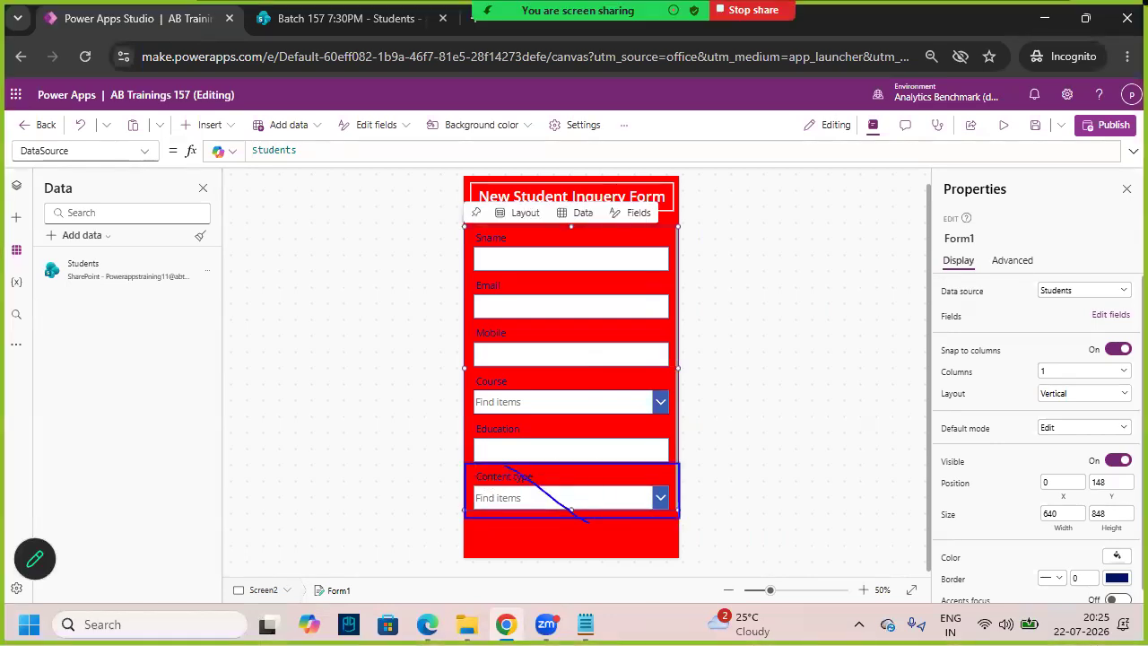
pyautogui.press('Escape')
# - Show Tree view listing the app's screens and controls
pyautogui.click(17, 185)
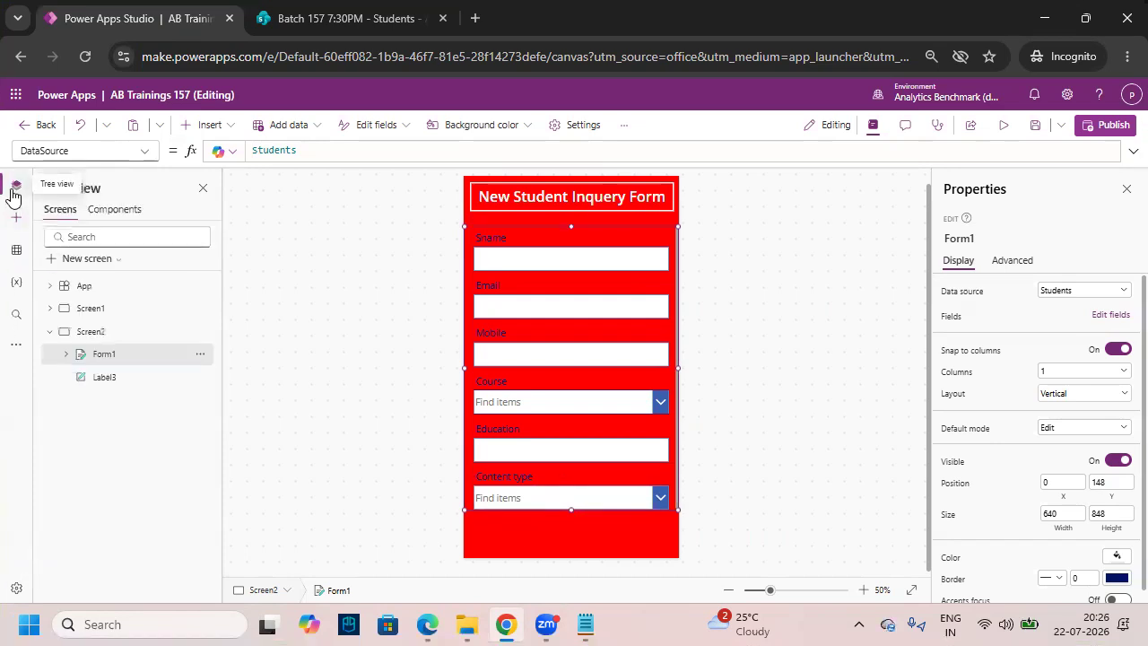
pyautogui.hotkey('ctrl', '2')
pyautogui.moveTo(69, 343); pyautogui.dragTo(153, 368)
pyautogui.press('Escape')
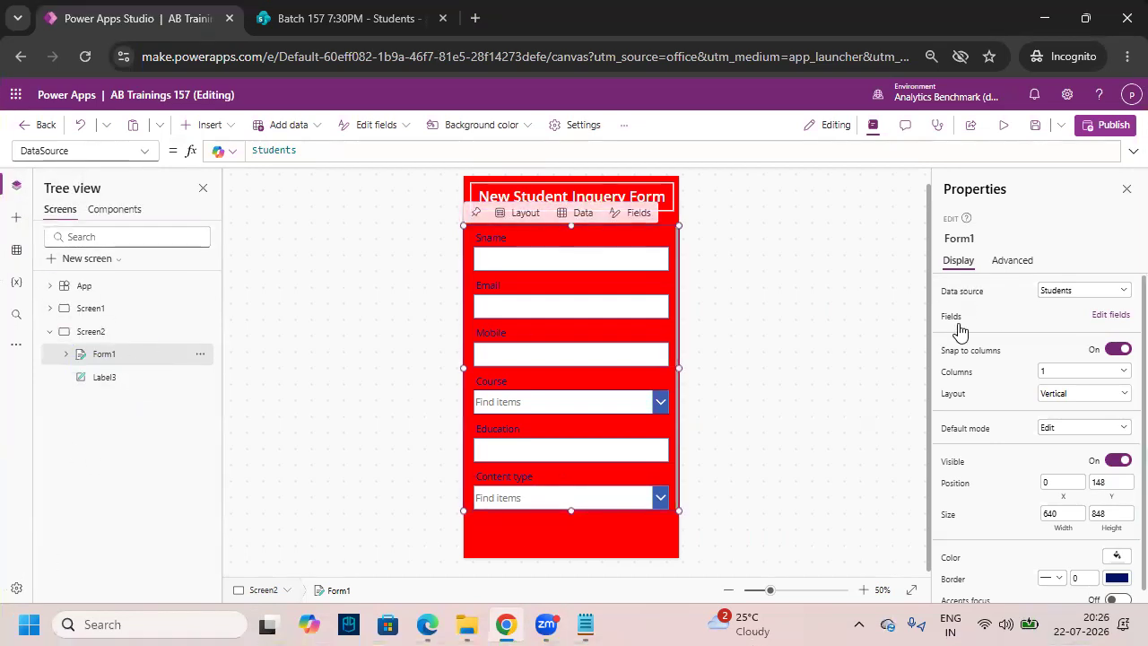
pyautogui.hotkey('ctrl', '2')
pyautogui.moveTo(928, 302); pyautogui.dragTo(1143, 331)
pyautogui.press('Escape')
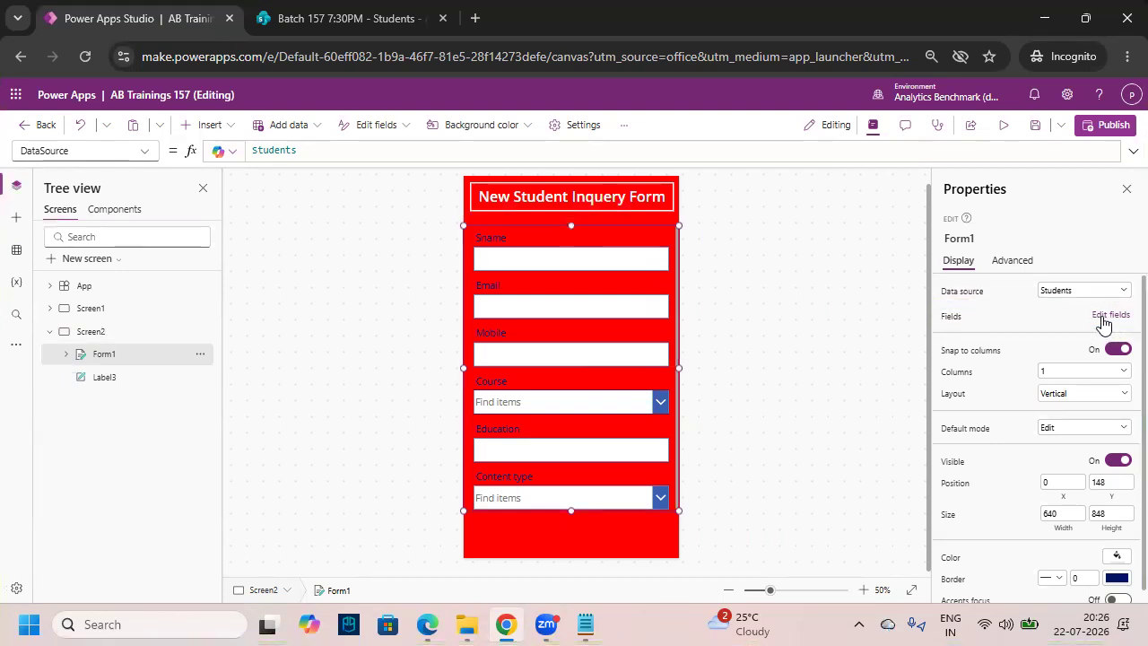
# - Remove the Content type field from Form1 through Edit fields, keeping Sname, Email, Mobile, Course, Education
pyautogui.click(1111, 315)
pyautogui.hotkey('ctrl', '2')
pyautogui.moveTo(724, 257)
pyautogui.mouseDown()
pyautogui.moveTo(847, 384)
pyautogui.moveTo(937, 443)
pyautogui.mouseUp()
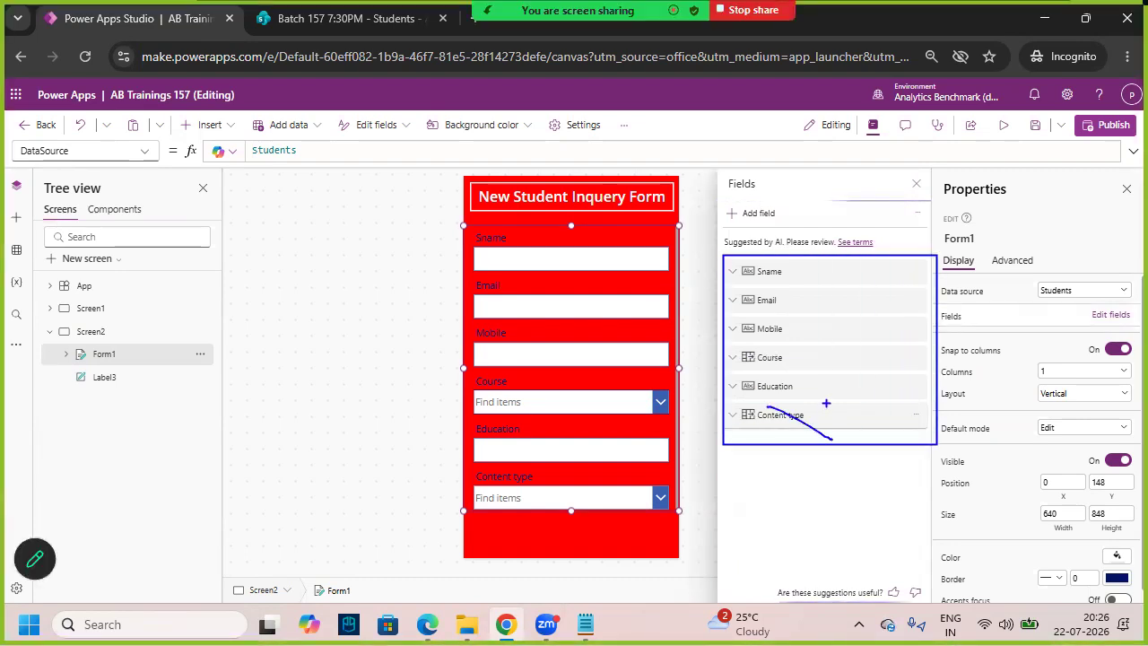
pyautogui.press('Escape')
pyautogui.click(915, 415)
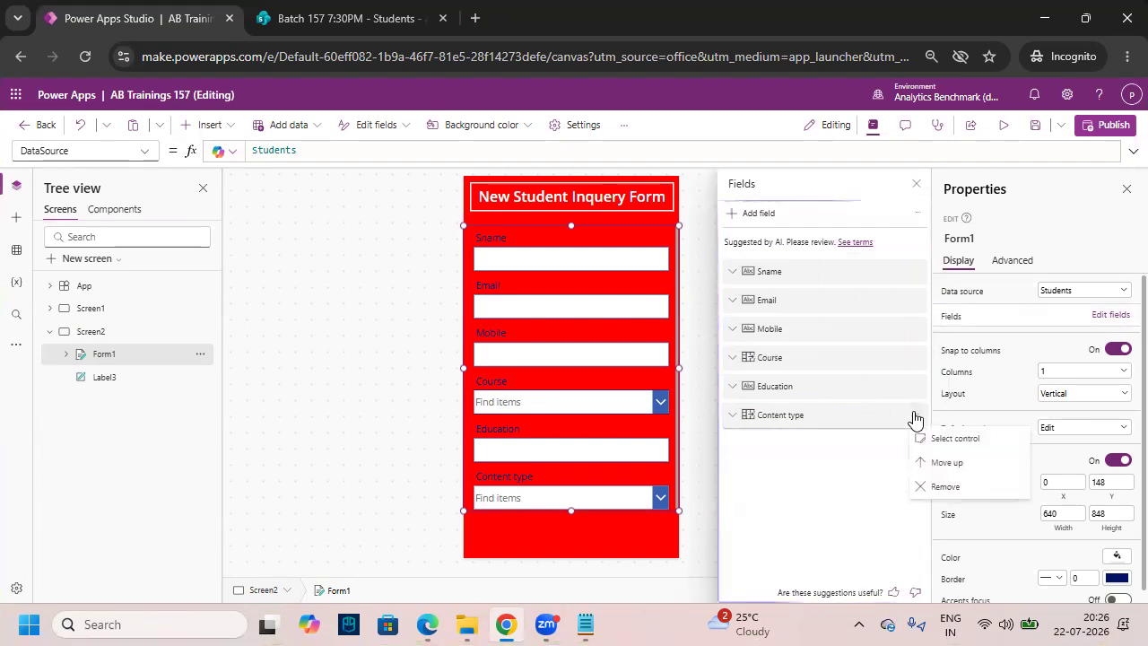
pyautogui.click(942, 486)
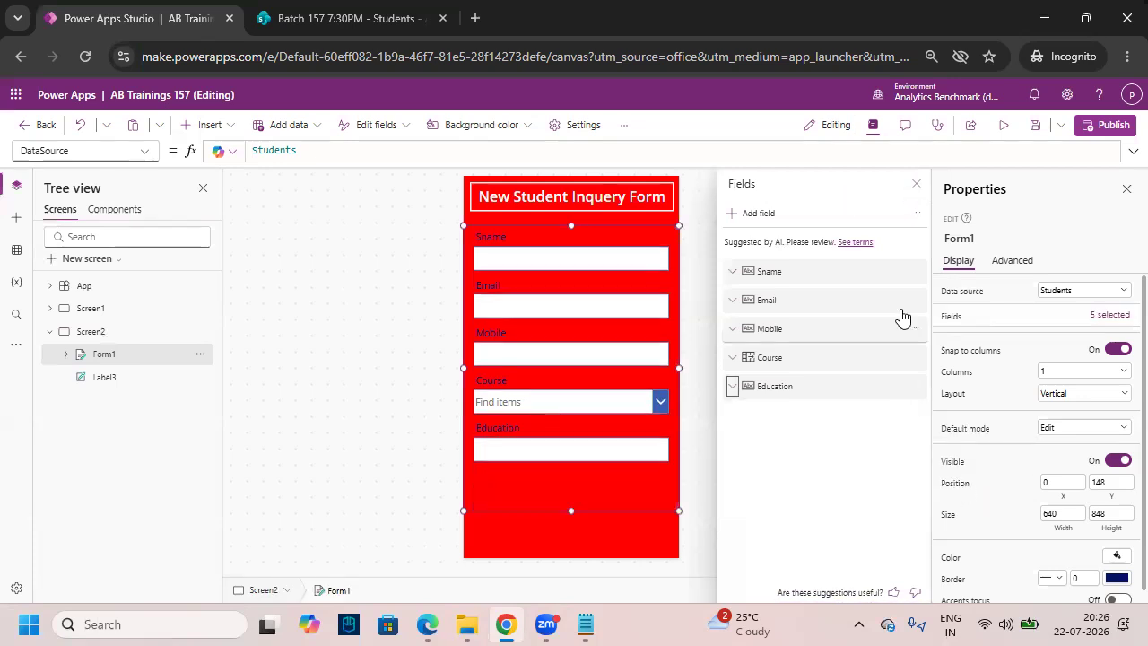
pyautogui.click(916, 186)
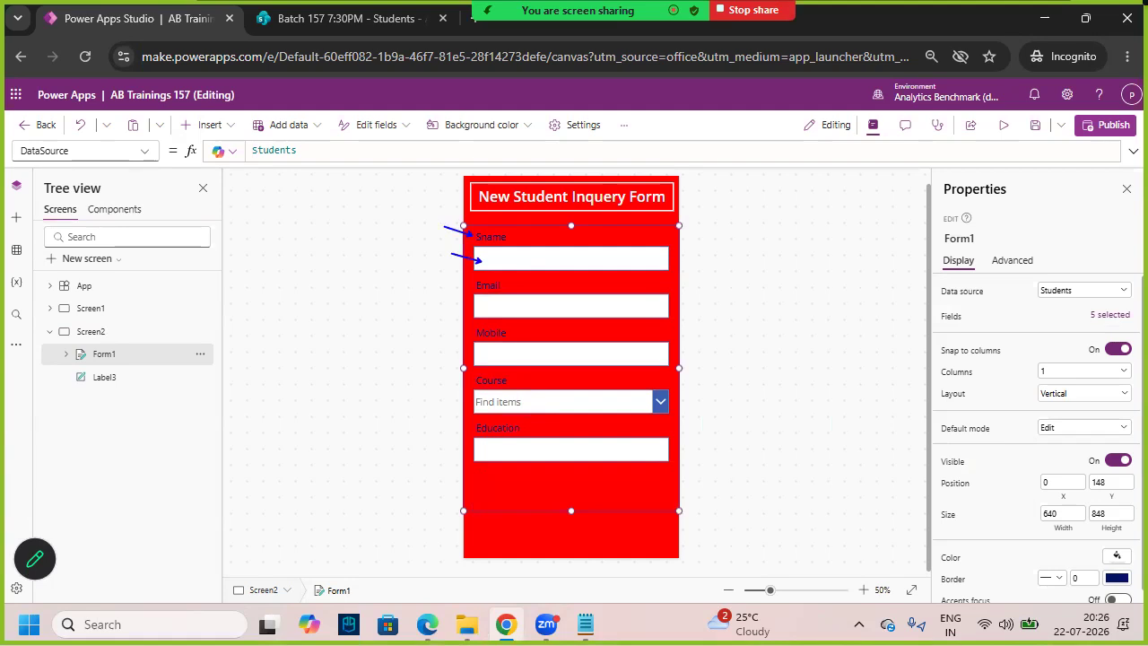
pyautogui.click(538, 260)
# - Make the Sname label semibold, size 30 and white, and its text box semibold
pyautogui.click(544, 278)
pyautogui.click(545, 248)
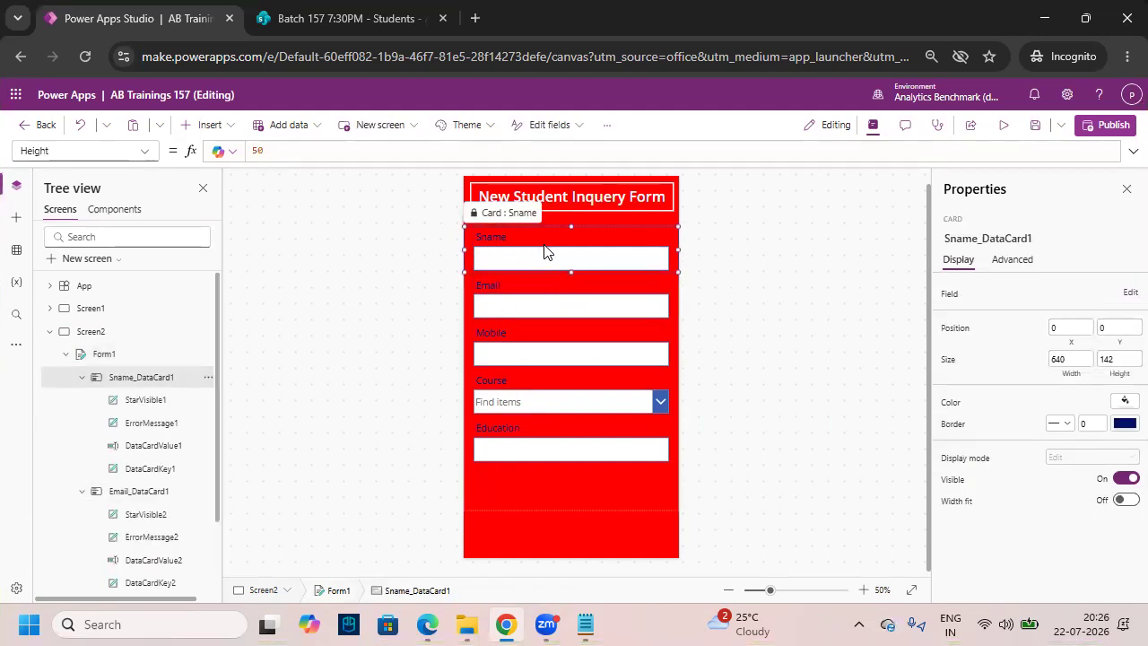
pyautogui.click(514, 235)
pyautogui.click(484, 128)
pyautogui.click(456, 171)
pyautogui.click(408, 128)
pyautogui.write('30')
pyautogui.click(594, 125)
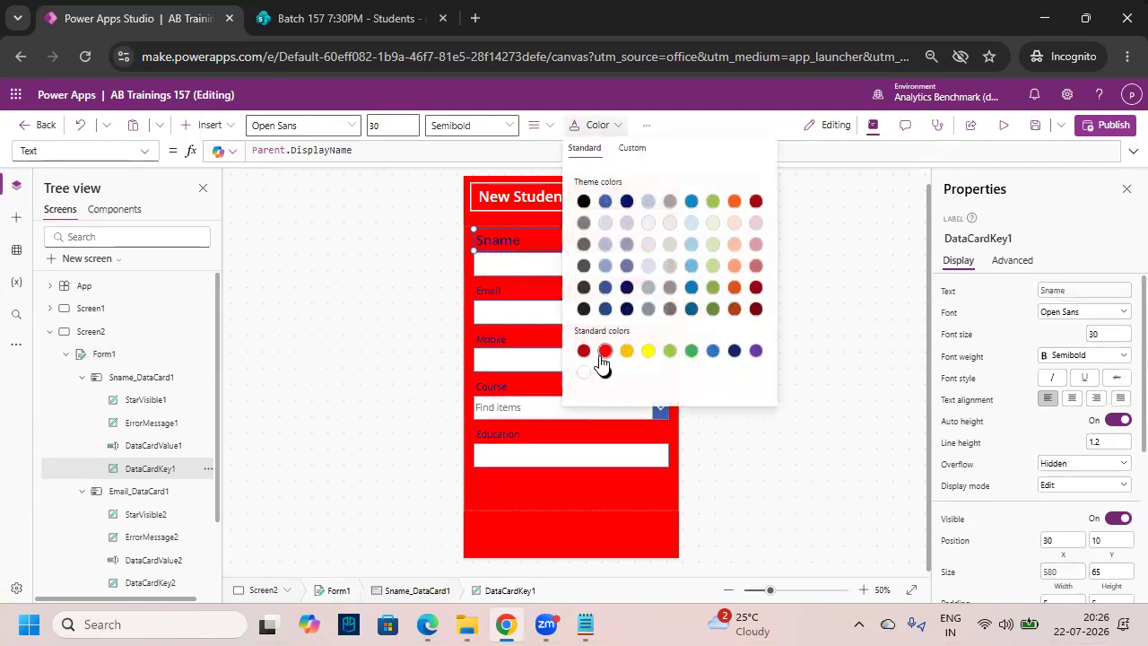
pyautogui.click(584, 372)
pyautogui.click(523, 267)
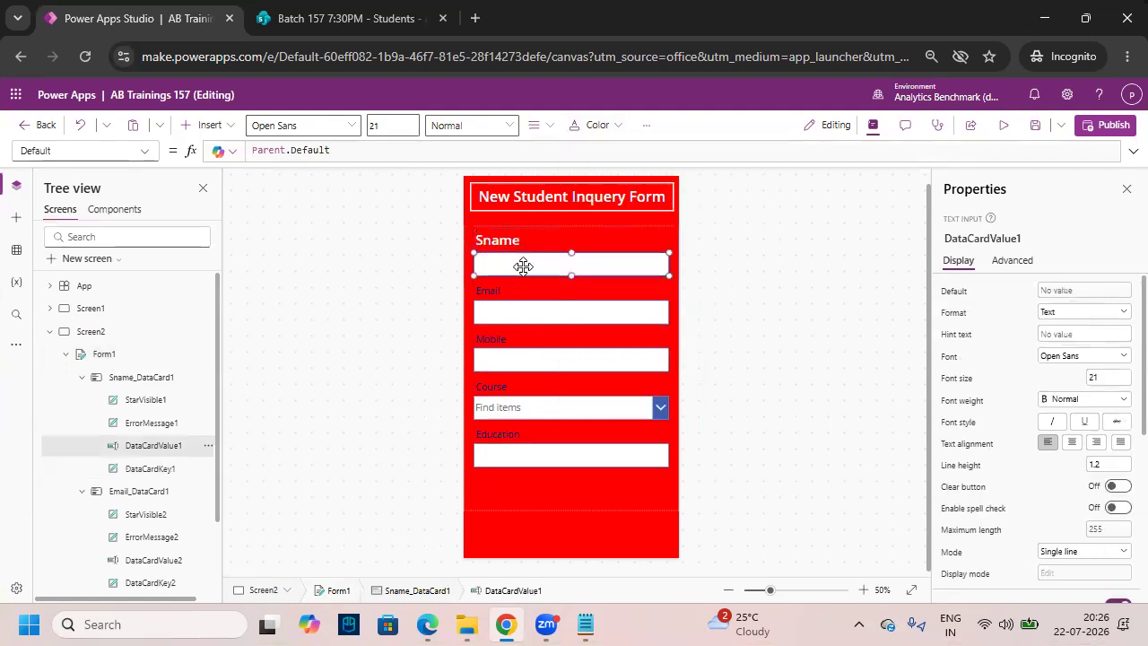
pyautogui.click(484, 126)
pyautogui.click(457, 171)
pyautogui.click(400, 126)
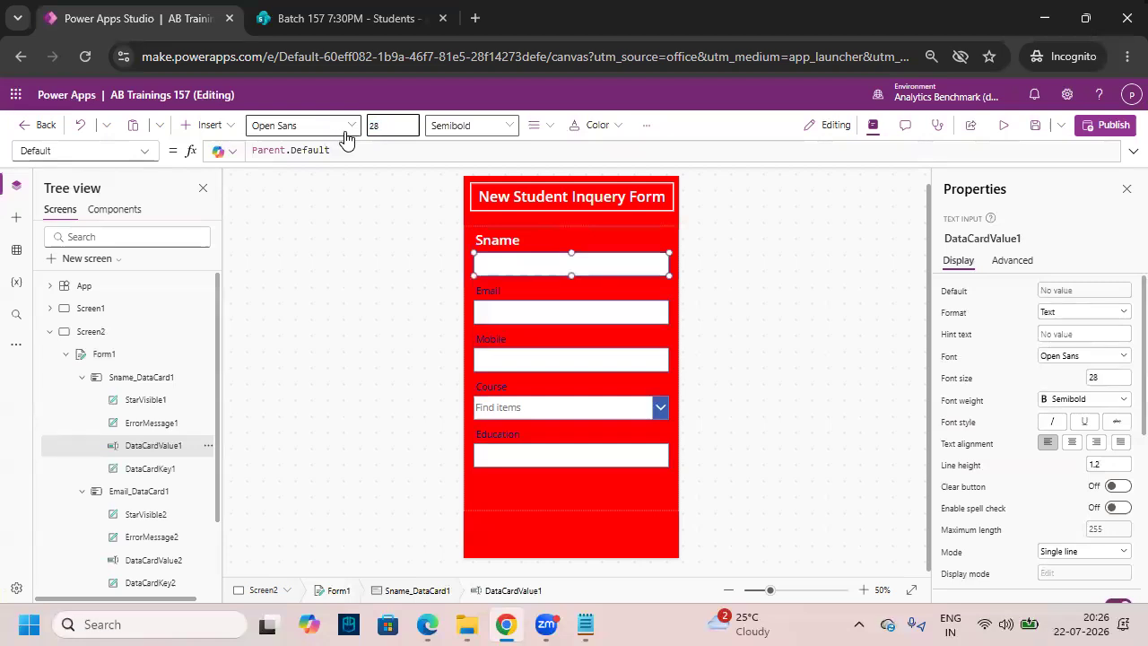
pyautogui.click(850, 352)
# - Make the Email label semibold, size 30 and white, and its text box semibold
pyautogui.click(559, 324)
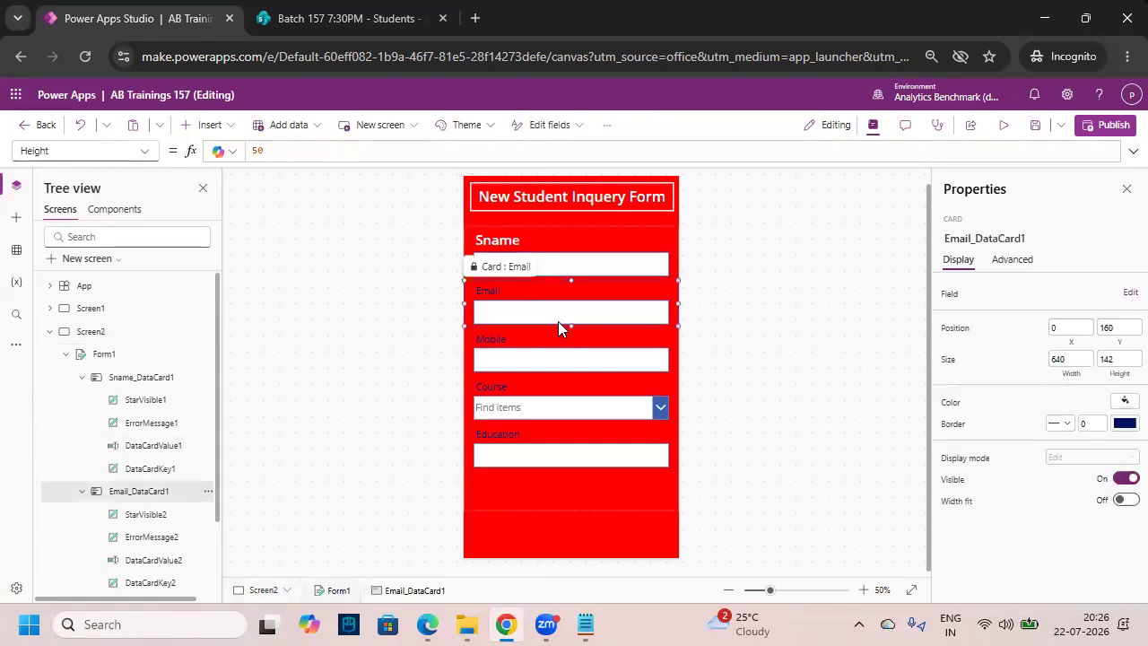
pyautogui.click(585, 369)
pyautogui.click(546, 264)
pyautogui.click(561, 311)
pyautogui.click(550, 294)
pyautogui.click(485, 128)
pyautogui.click(487, 169)
pyautogui.moveTo(402, 128); pyautogui.dragTo(322, 131)
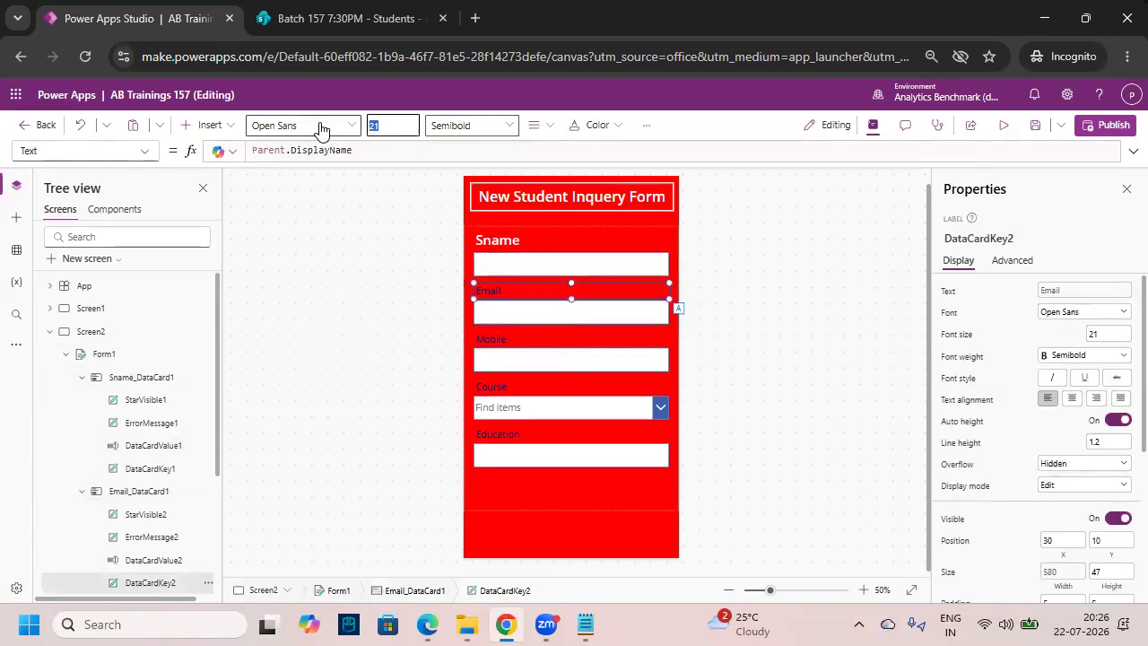
pyautogui.write('30')
pyautogui.press('Return')
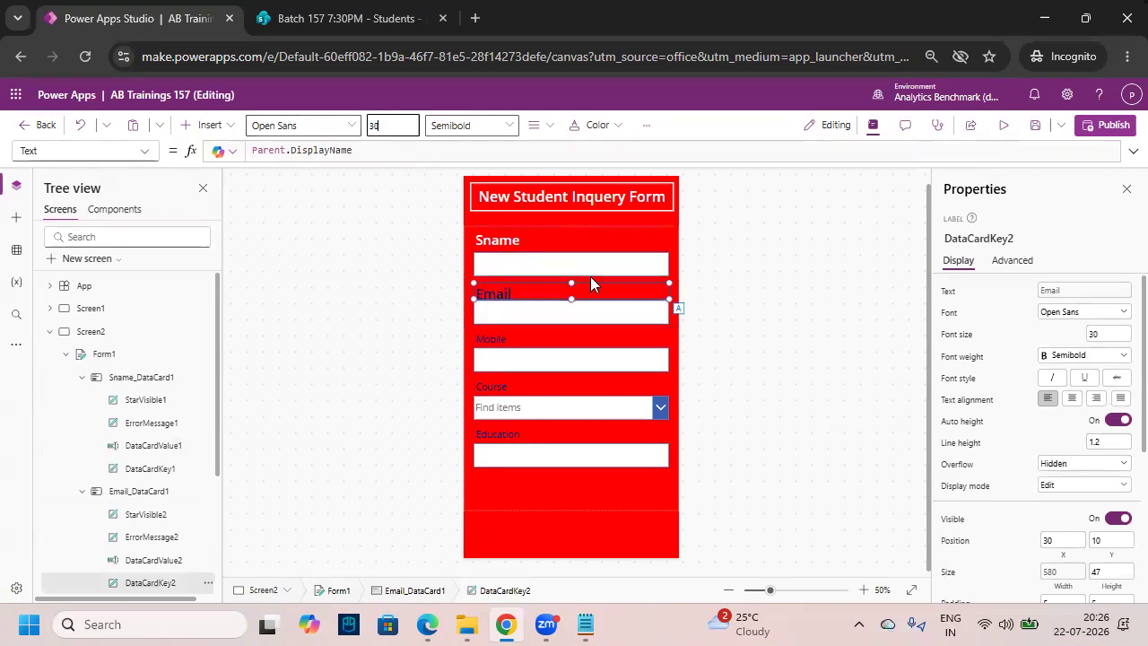
pyautogui.click(592, 126)
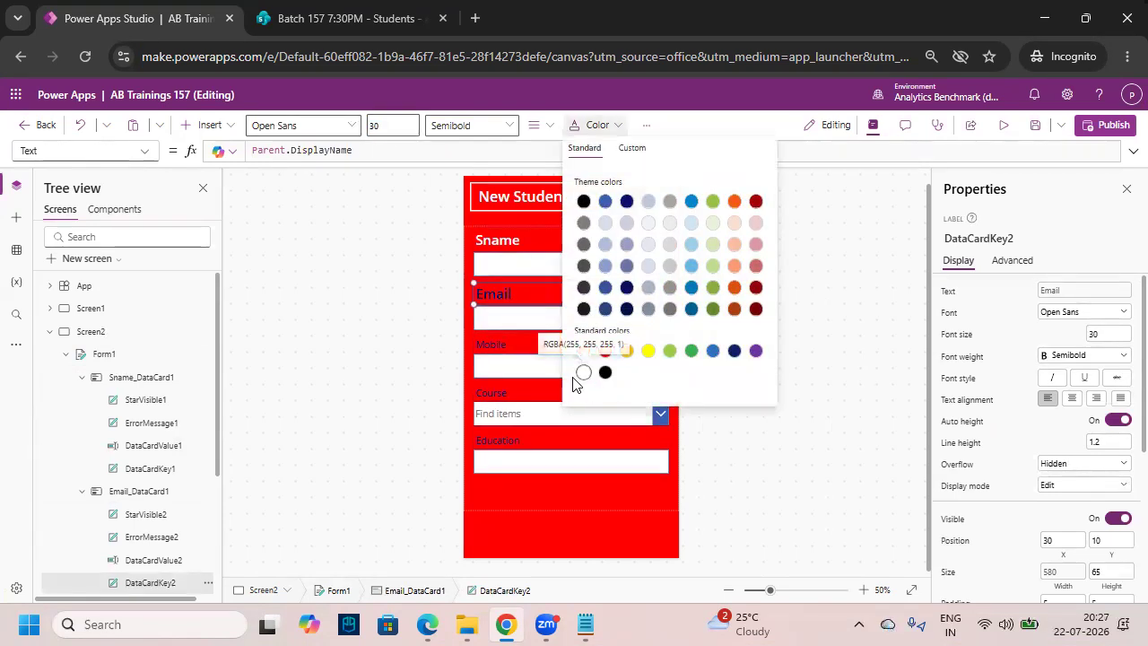
pyautogui.click(586, 371)
pyautogui.click(508, 315)
pyautogui.click(482, 128)
pyautogui.click(487, 170)
pyautogui.moveTo(399, 127); pyautogui.dragTo(327, 133)
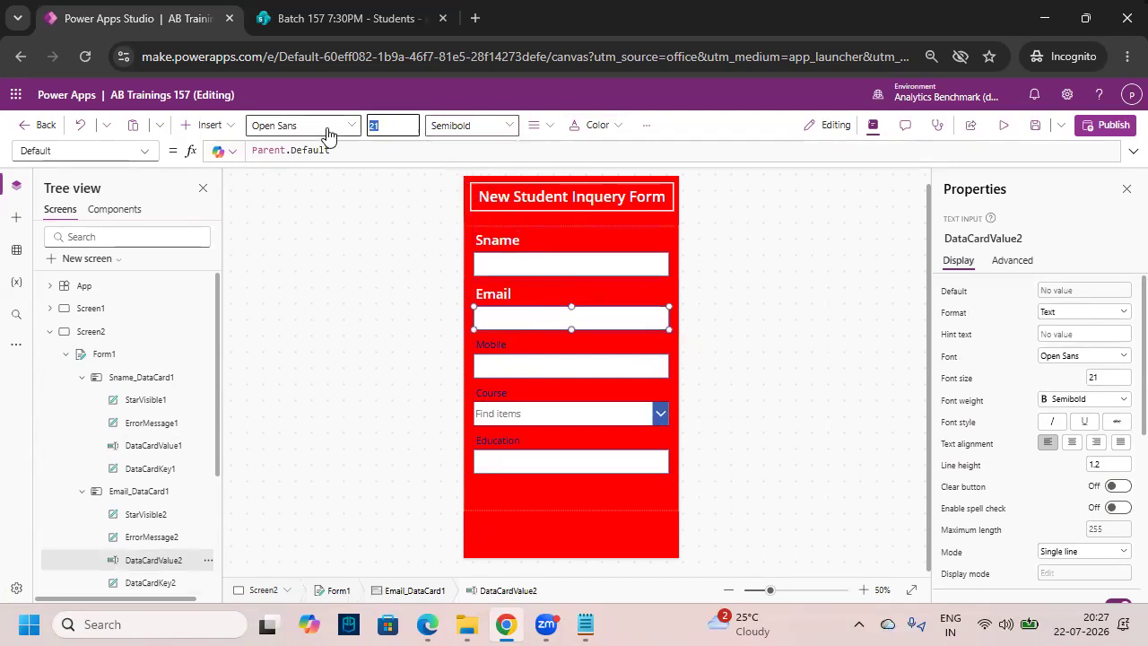
# - Make the Mobile label semibold at size 30, and its text box semibold
pyautogui.click(560, 349)
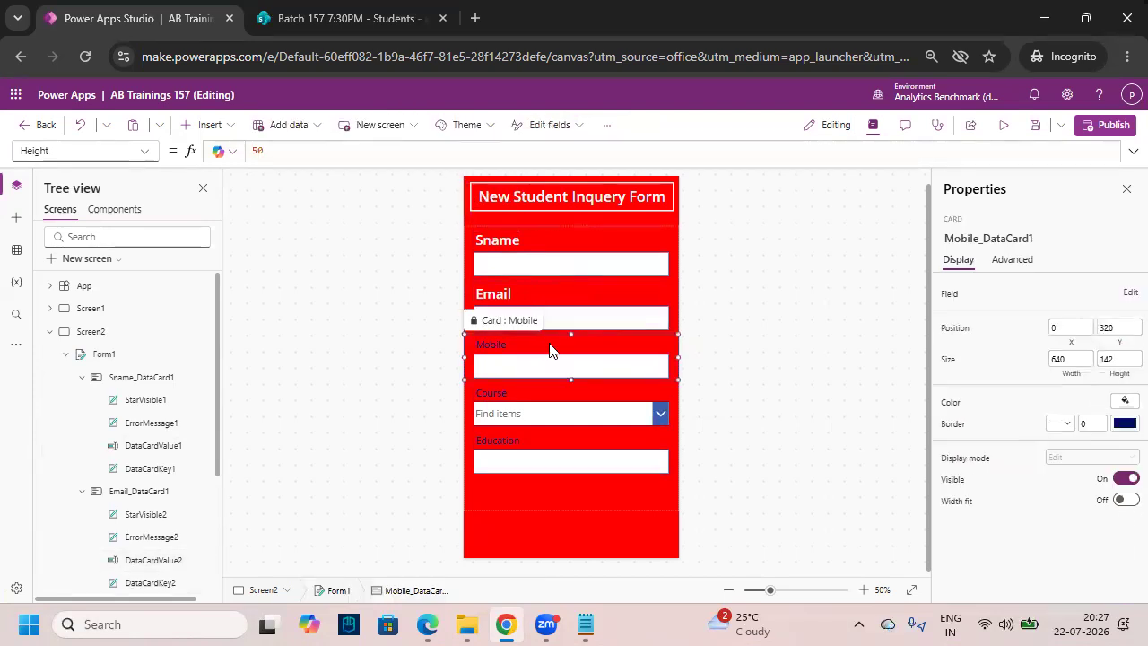
pyautogui.click(560, 350)
pyautogui.click(628, 368)
pyautogui.click(573, 343)
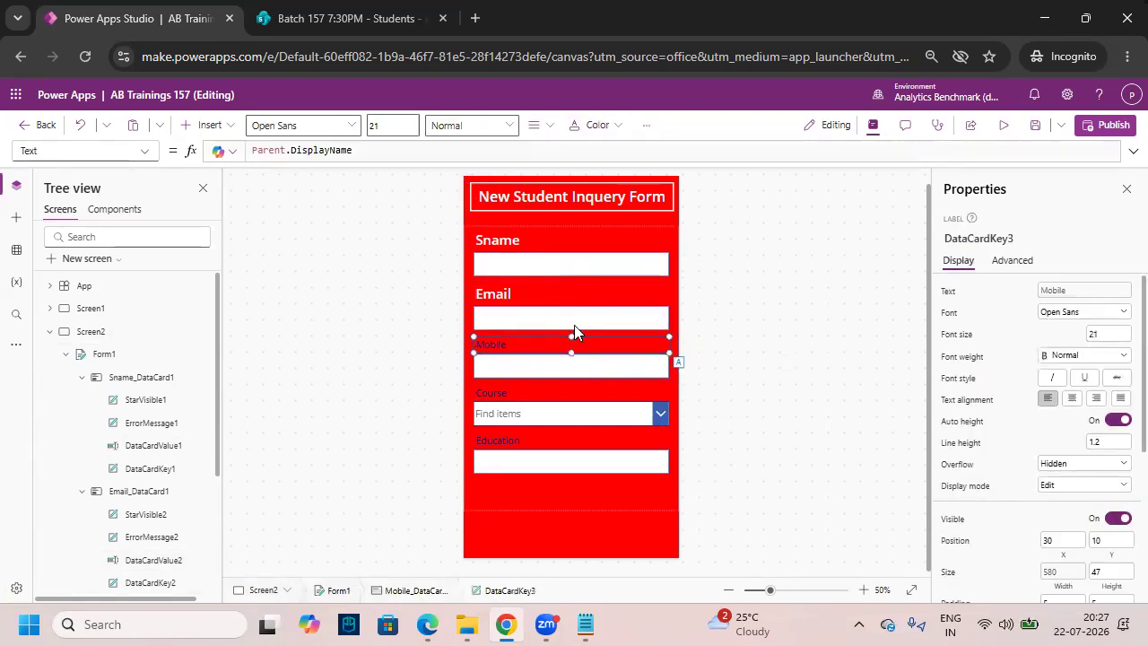
pyautogui.click(484, 125)
pyautogui.click(488, 178)
pyautogui.moveTo(399, 126); pyautogui.dragTo(327, 127)
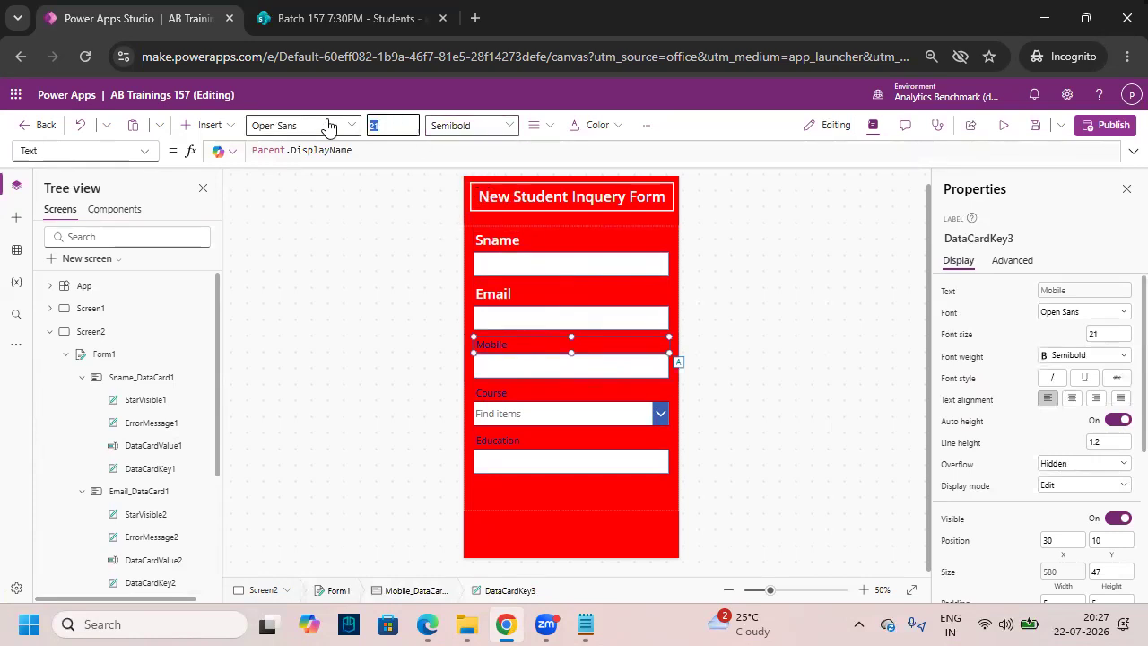
pyautogui.write('30')
pyautogui.press('Return')
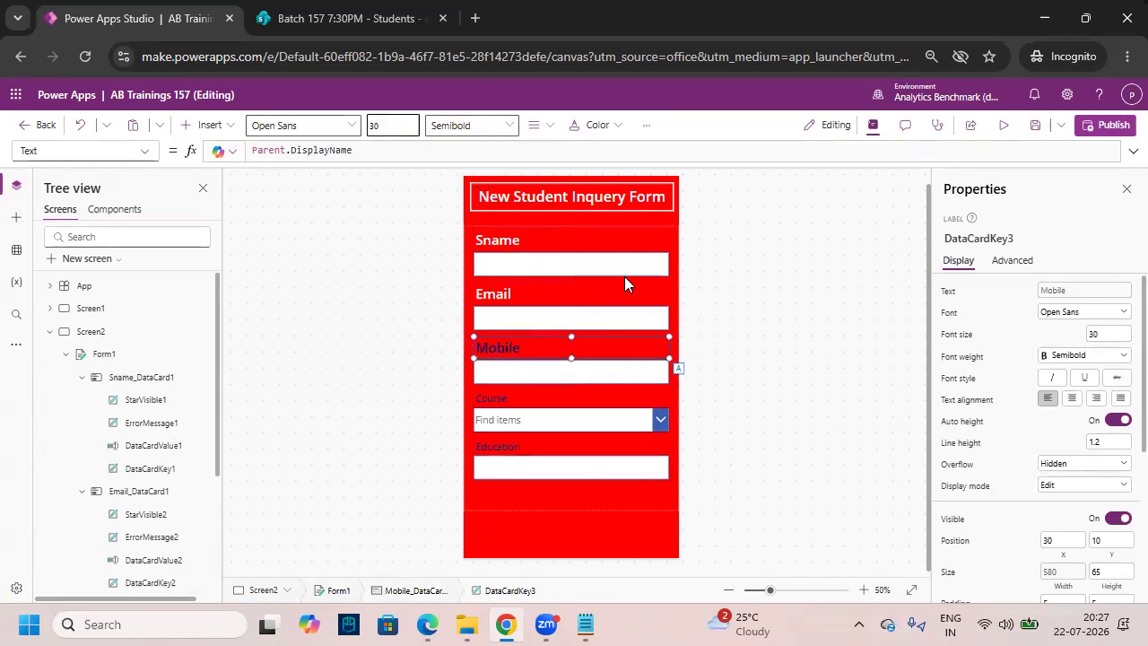
pyautogui.click(589, 128)
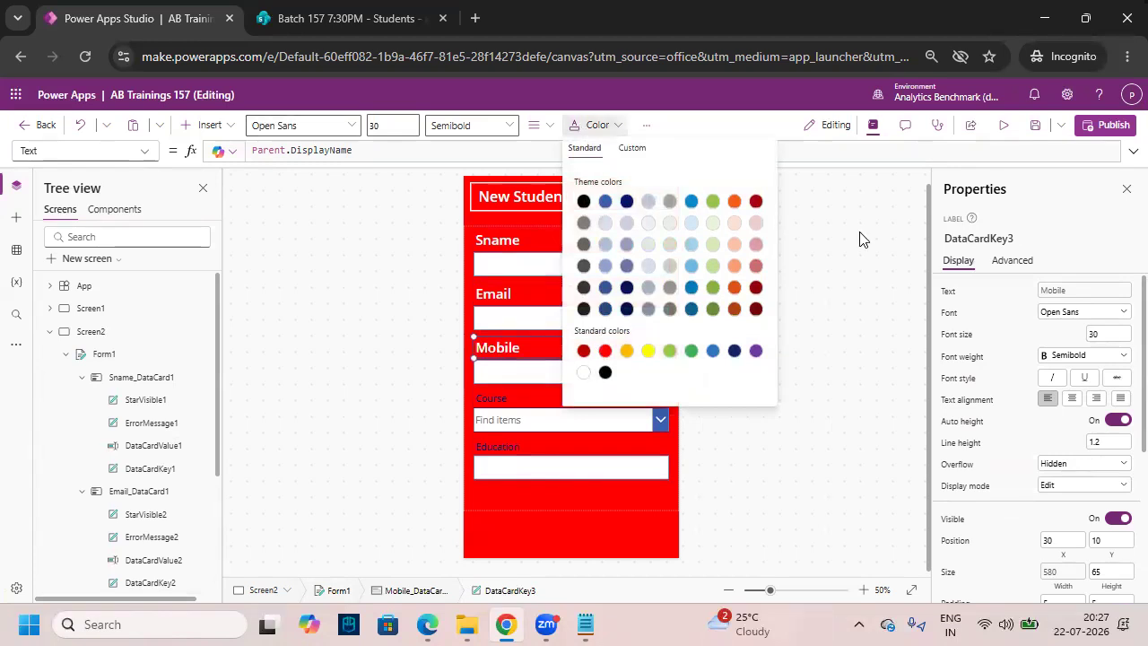
pyautogui.click(550, 376)
pyautogui.click(471, 125)
pyautogui.click(448, 170)
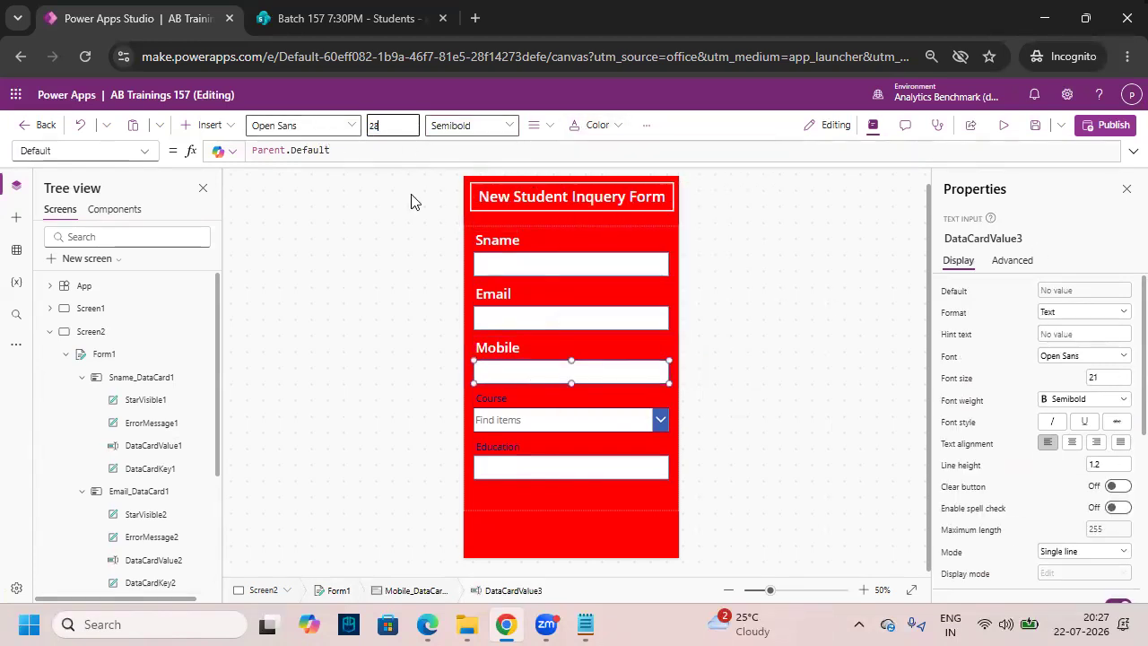
# - Make the Course label semibold, size 30 and white
pyautogui.click(529, 398)
pyautogui.click(471, 125)
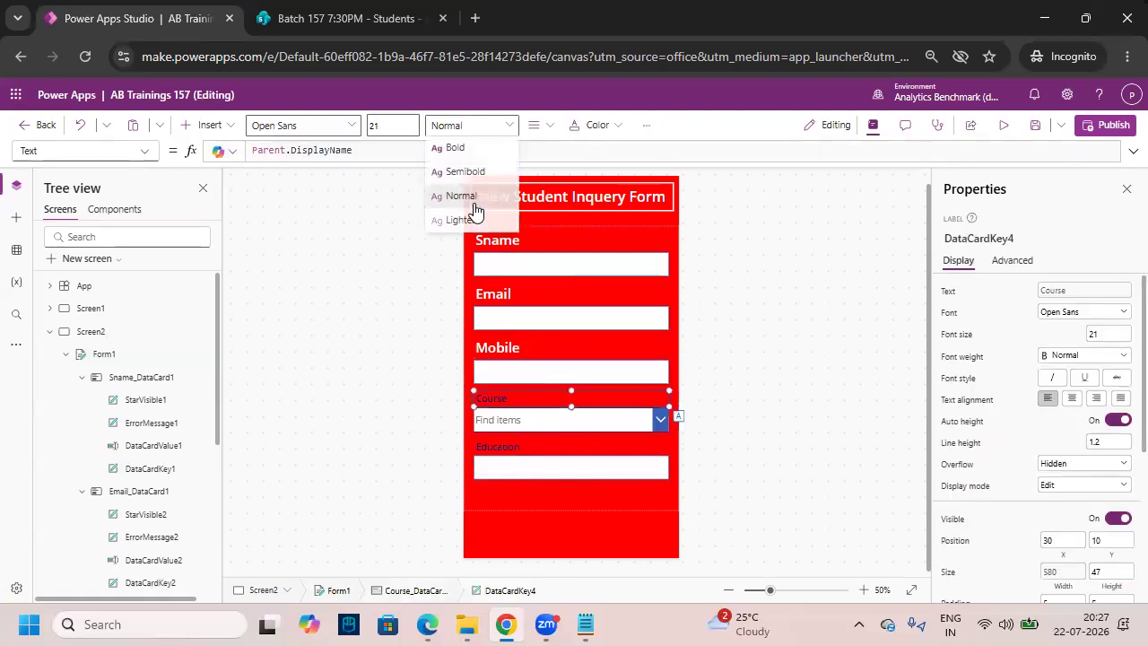
pyautogui.click(448, 169)
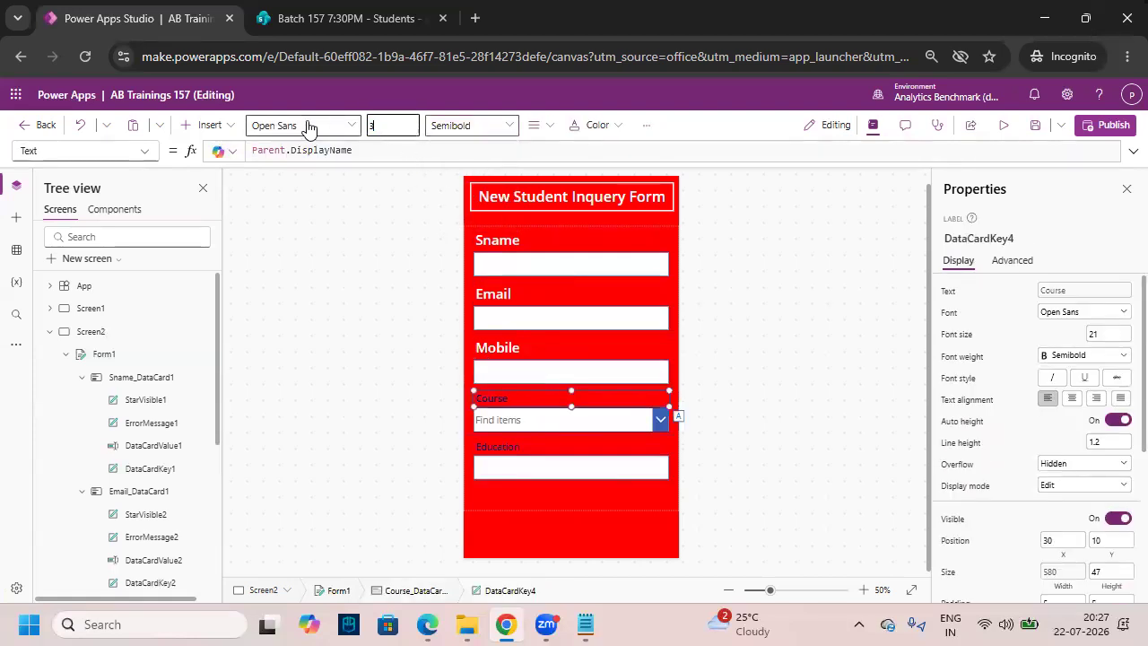
pyautogui.write('30')
pyautogui.click(595, 125)
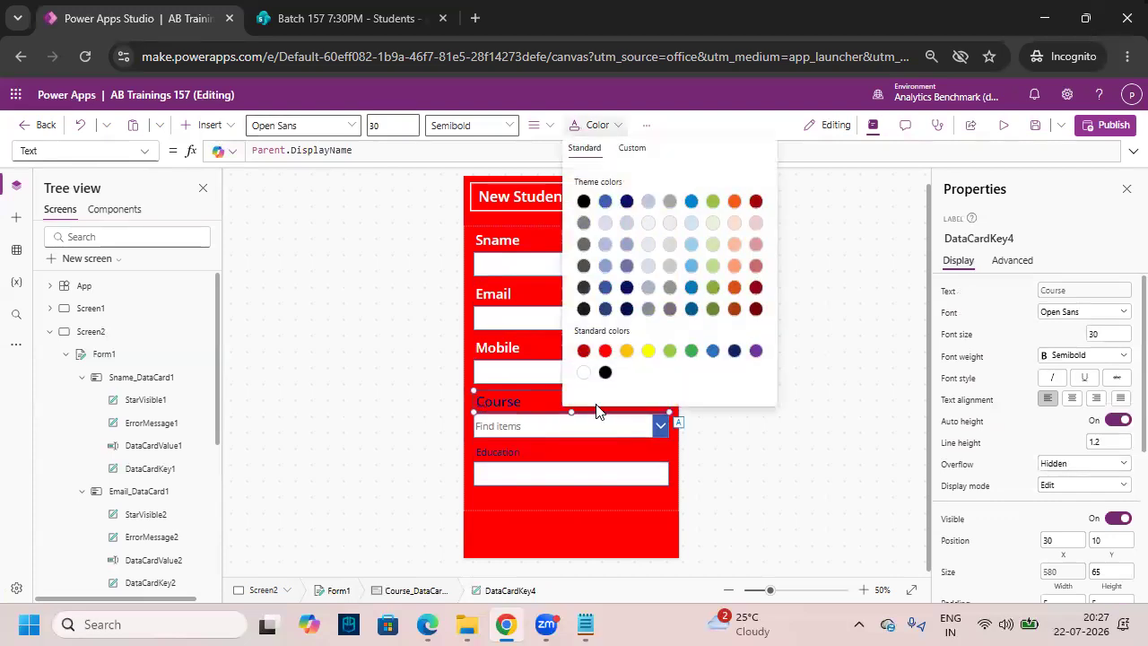
pyautogui.click(583, 375)
# - Give the Course dropdown font size 28 and Semibold weight in its properties
pyautogui.click(559, 427)
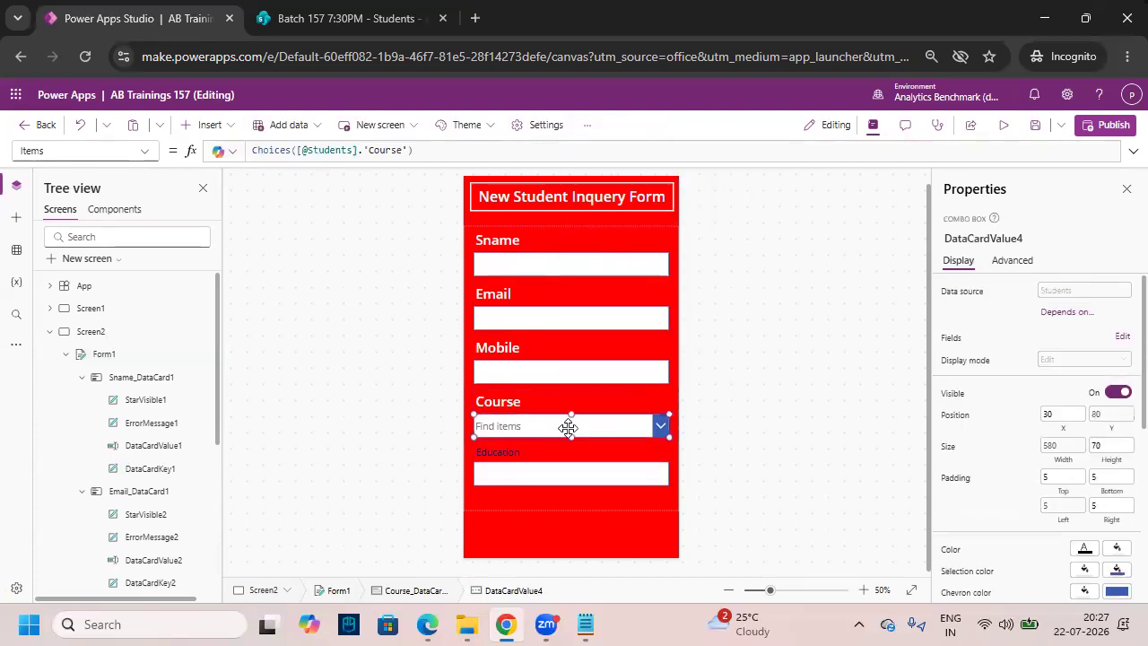
pyautogui.hotkey('ctrl', '2')
pyautogui.moveTo(373, 107); pyautogui.dragTo(619, 144)
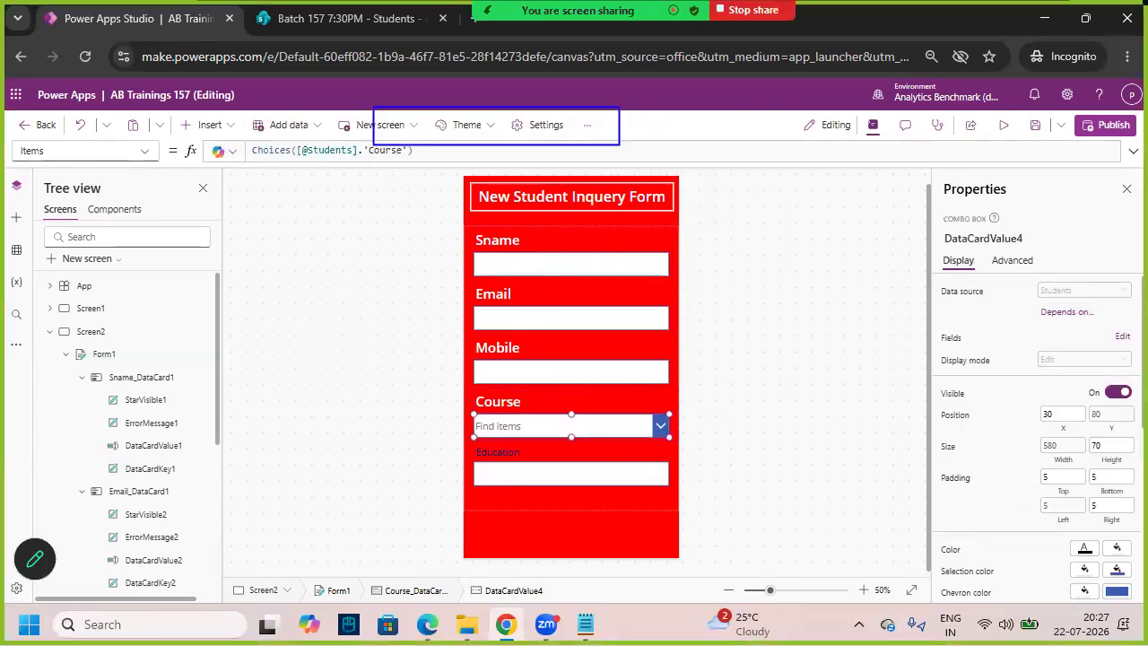
pyautogui.press('Escape')
pyautogui.scroll(-2, 1077, 413)
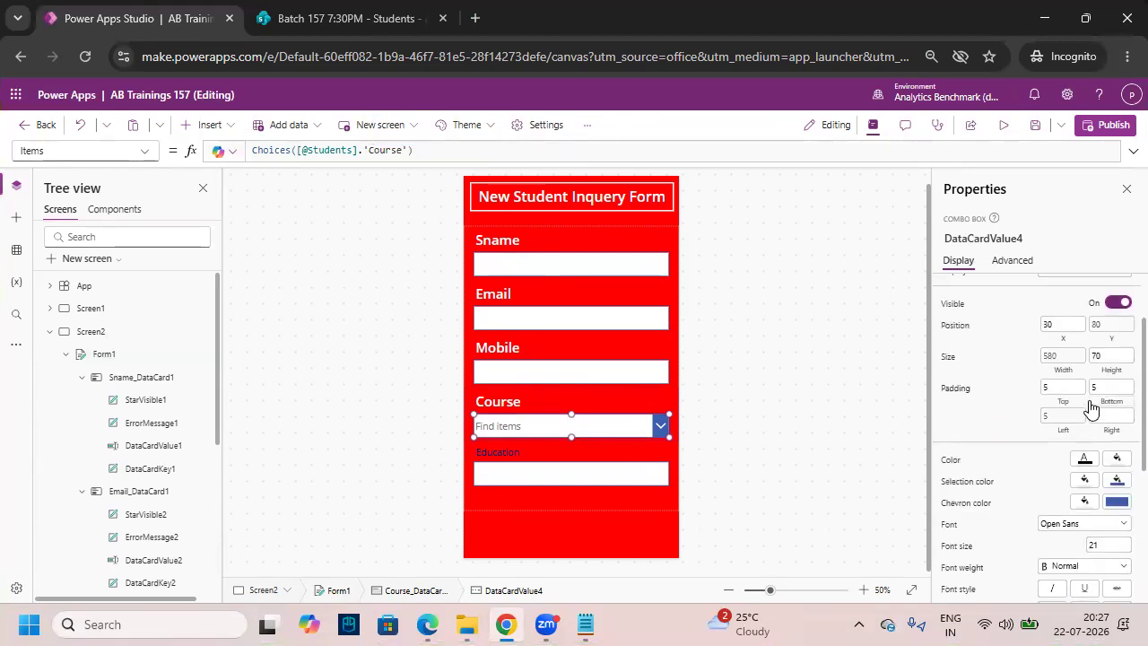
pyautogui.scroll(-4, 1090, 408)
pyautogui.click(1088, 366)
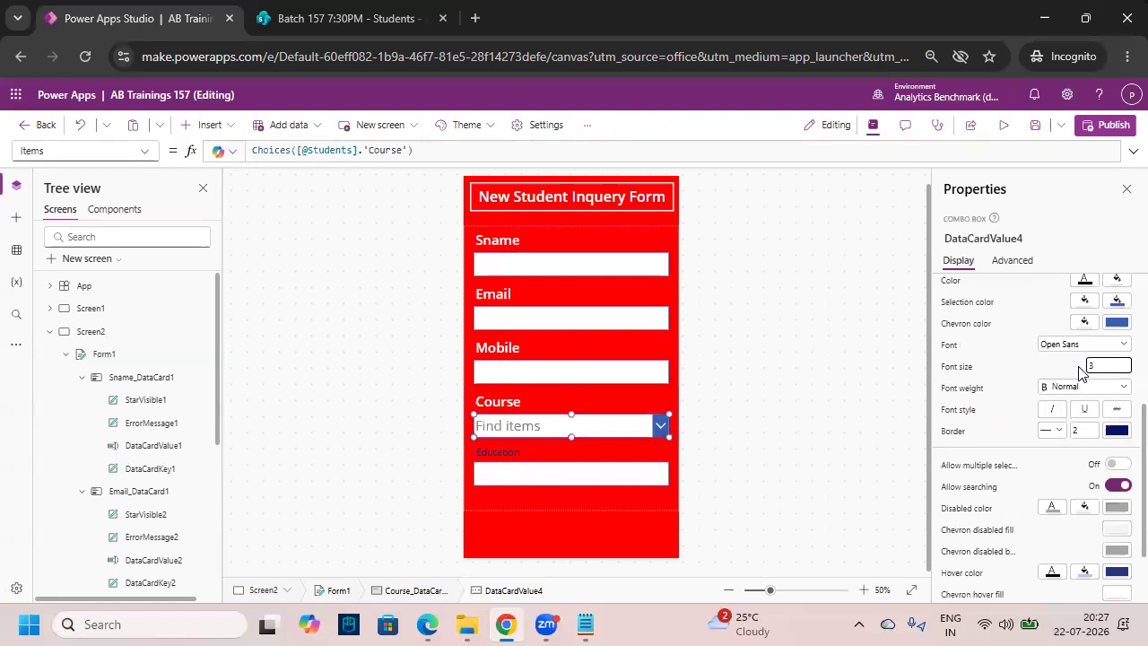
pyautogui.write('28')
pyautogui.click(1088, 387)
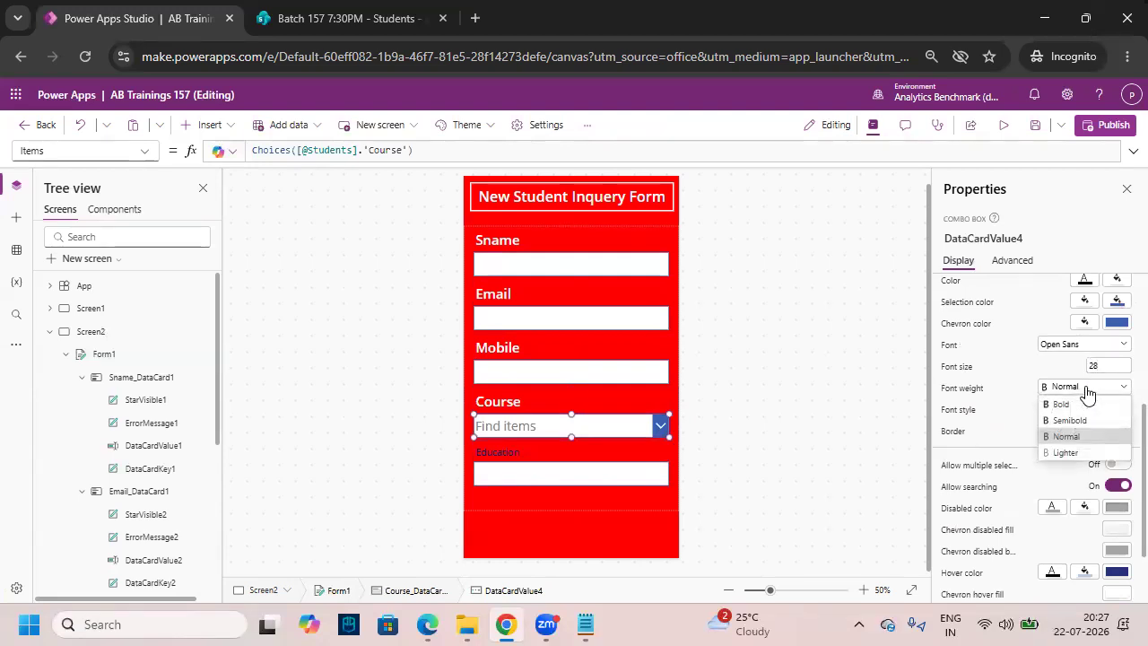
pyautogui.click(1069, 420)
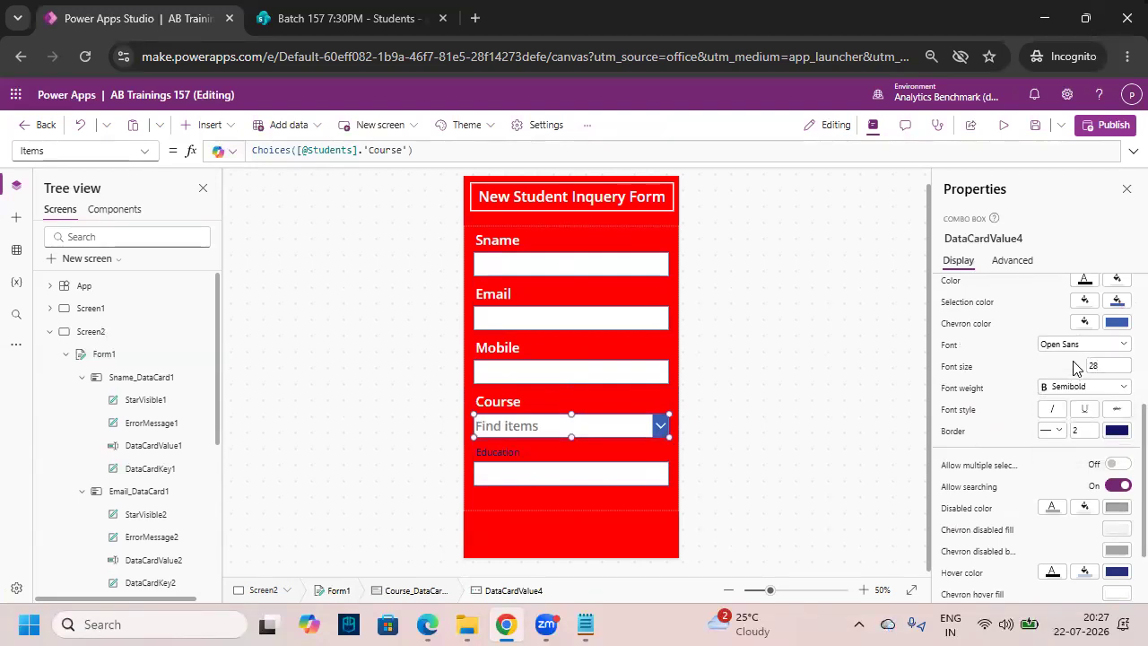
# - Make the Education label semibold, size 30 and white
pyautogui.click(738, 472)
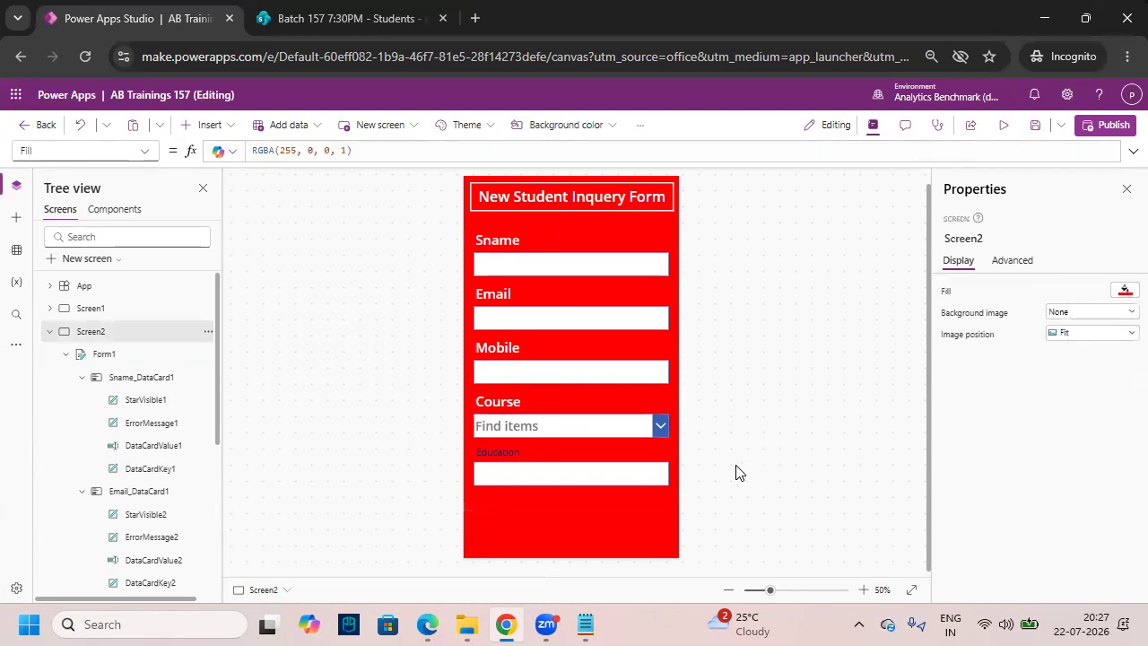
pyautogui.click(585, 467)
pyautogui.click(579, 455)
pyautogui.click(457, 127)
pyautogui.click(410, 173)
pyautogui.doubleClick(368, 126)
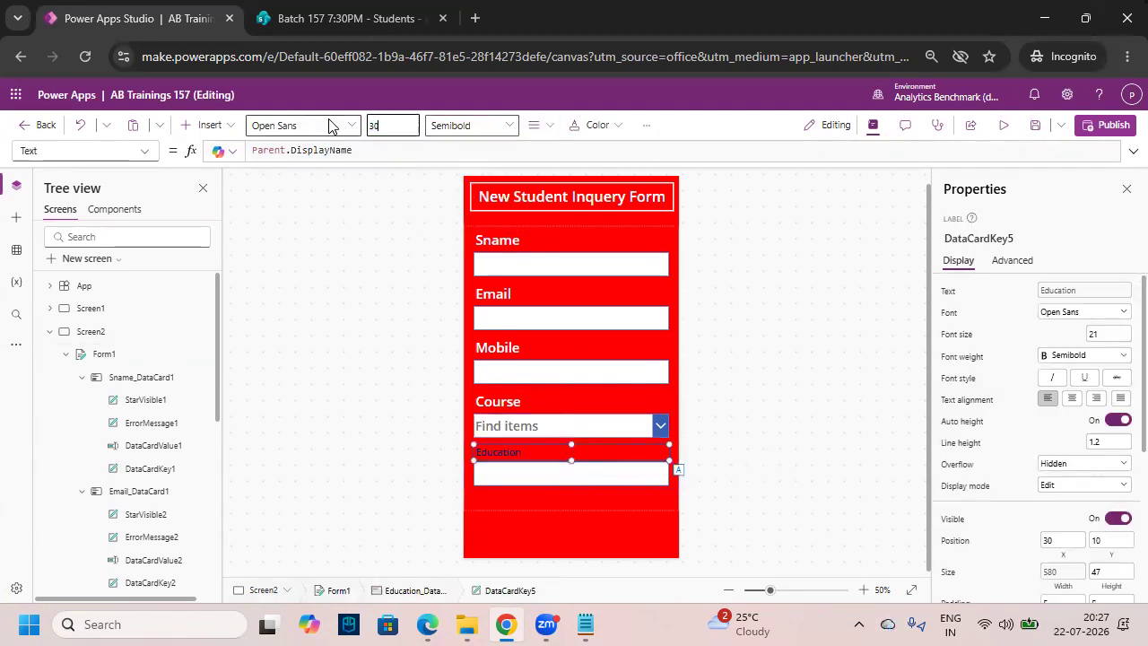
pyautogui.write('30')
pyautogui.press('Return')
pyautogui.click(594, 125)
pyautogui.click(579, 126)
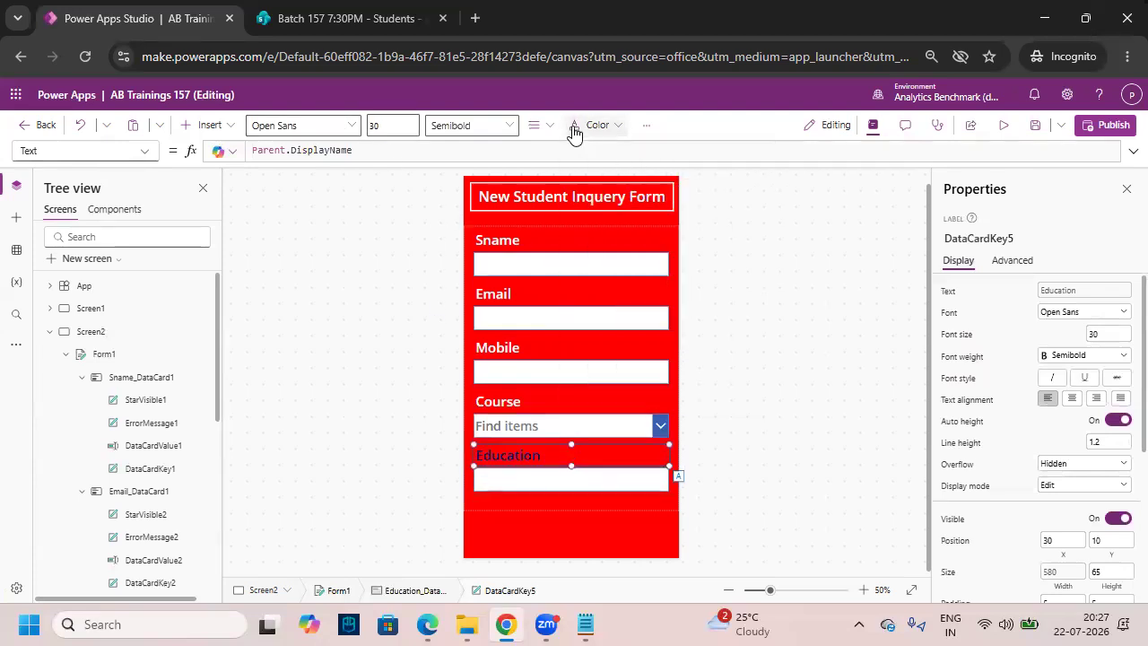
pyautogui.click(583, 126)
pyautogui.click(583, 372)
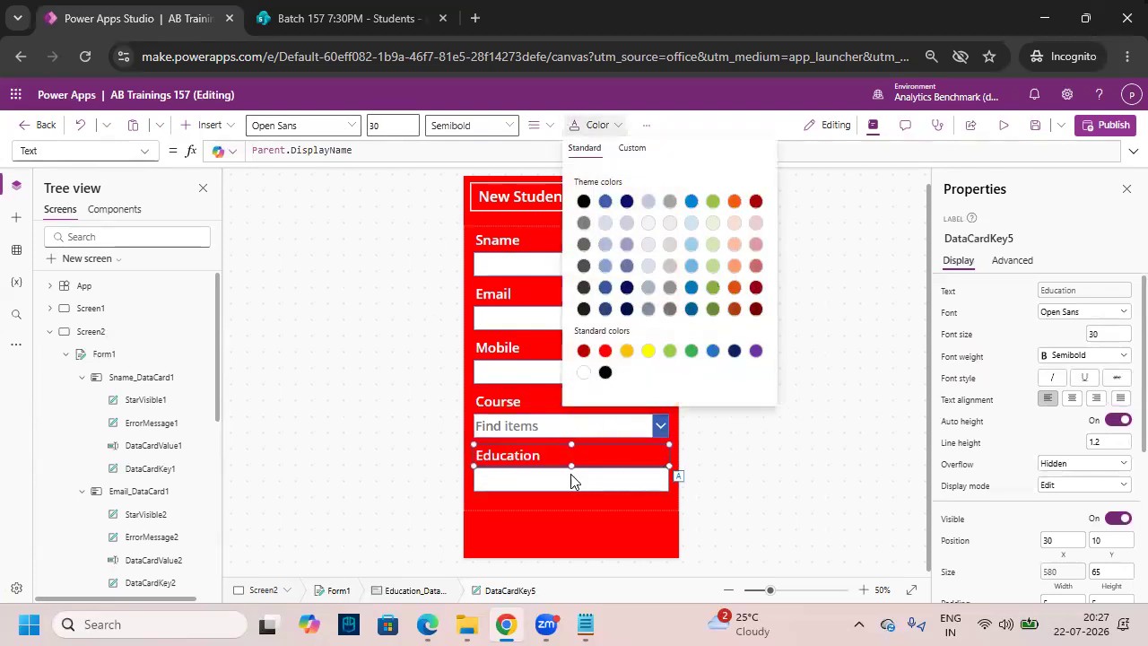
# - Set the Education input box to Semibold weight and font size 28
pyautogui.click(631, 485)
pyautogui.click(469, 134)
pyautogui.click(484, 131)
pyautogui.click(484, 131)
pyautogui.click(490, 169)
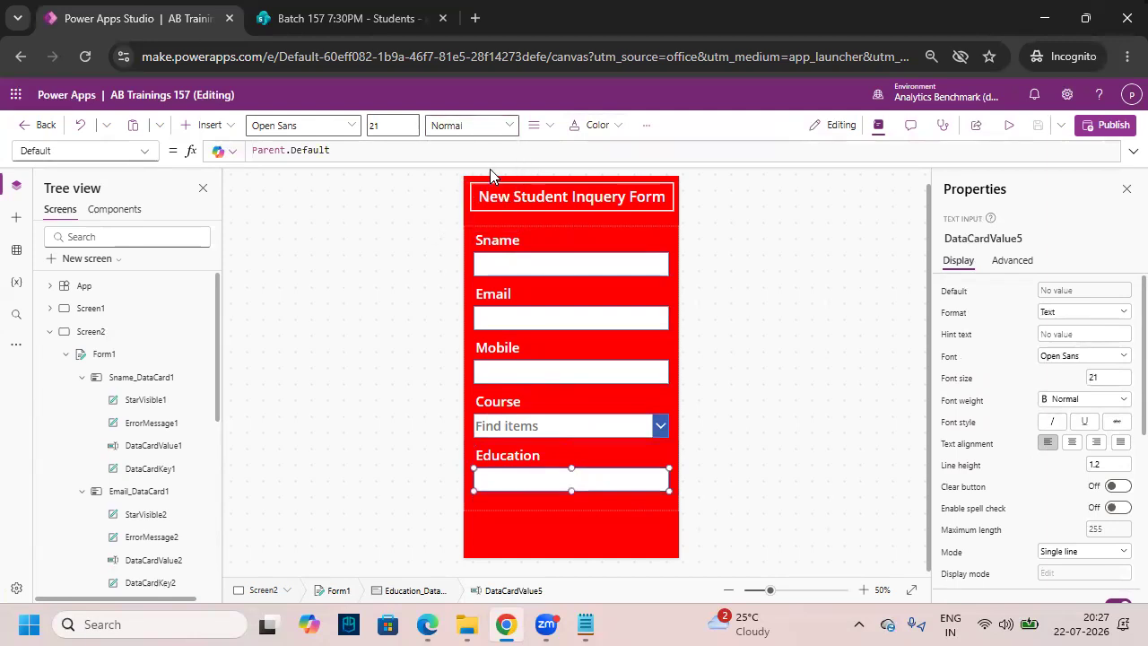
pyautogui.doubleClick(401, 129)
pyautogui.write('28')
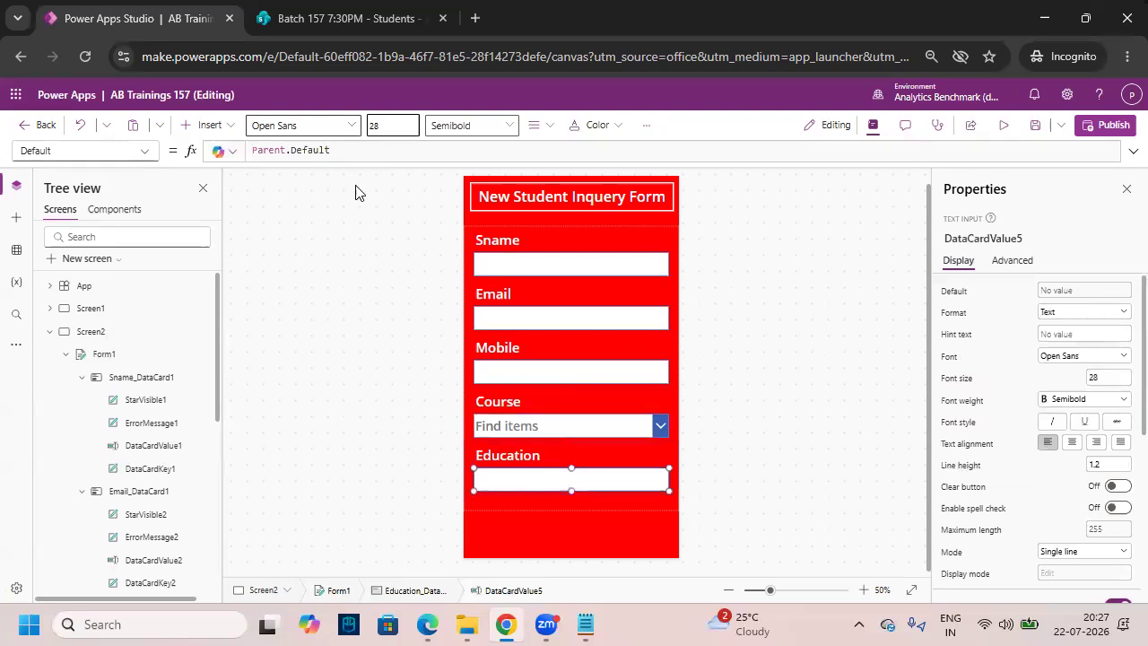
pyautogui.click(577, 508)
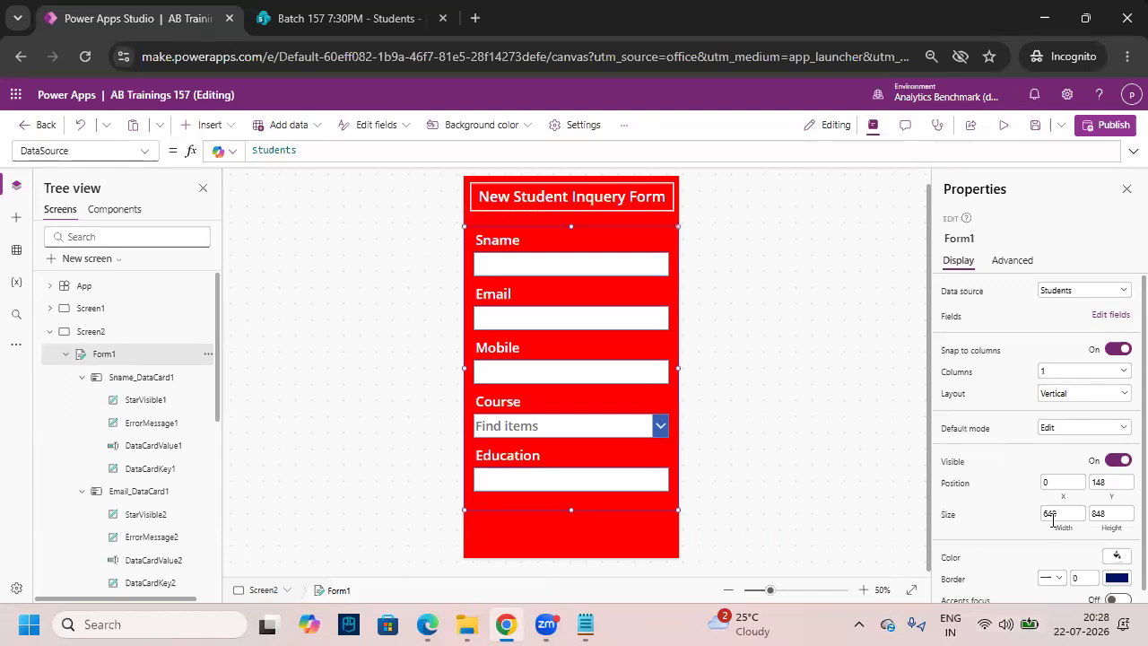
# - Give Form1 a white border of width 3
pyautogui.scroll(-1, 1058, 558)
pyautogui.click(1083, 568)
pyautogui.write('3')
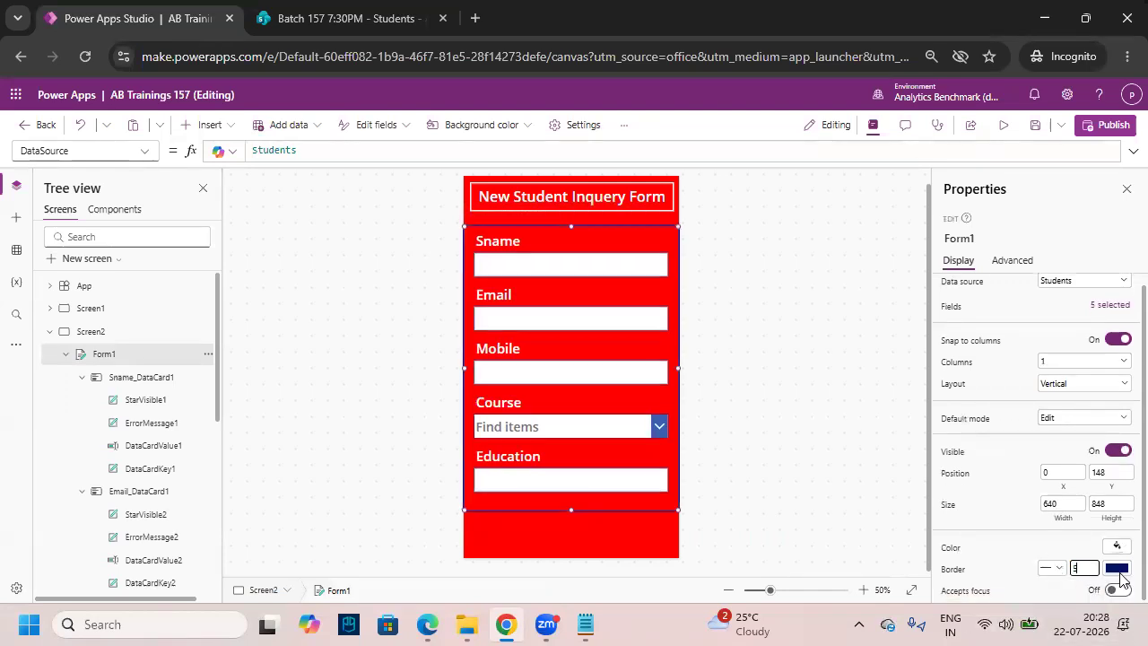
pyautogui.click(1117, 569)
pyautogui.click(887, 563)
# - Drag Form1's left and right edges inward so it is 596 wide at x 23
pyautogui.moveTo(672, 366); pyautogui.dragTo(676, 366)
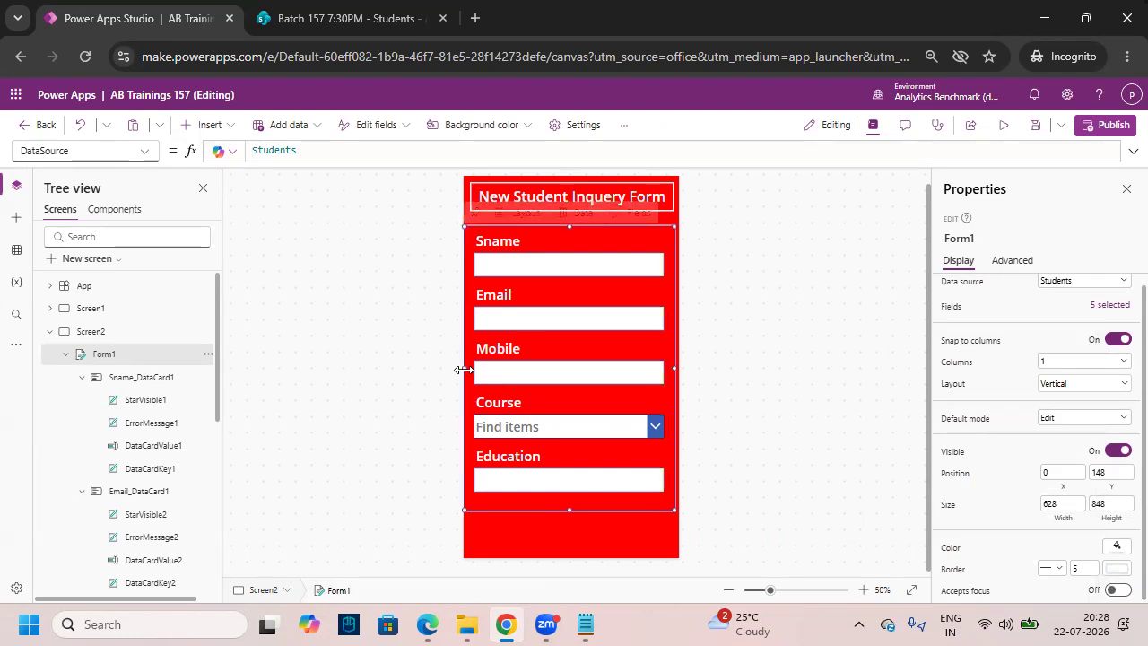
pyautogui.moveTo(464, 368); pyautogui.dragTo(468, 369)
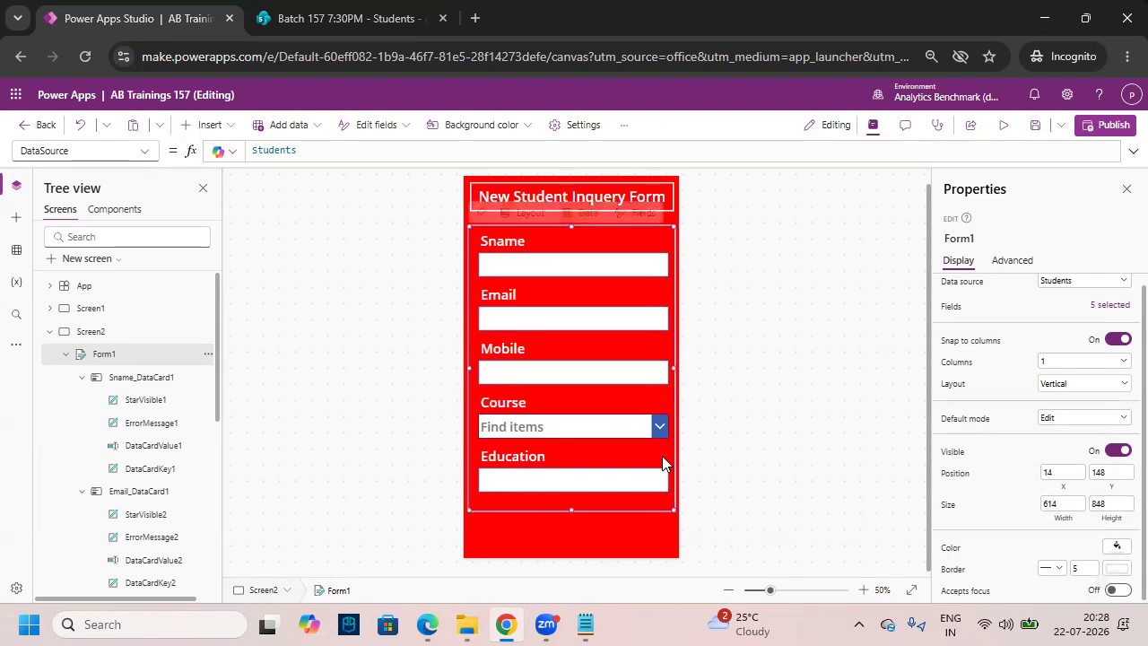
pyautogui.click(761, 433)
pyautogui.click(581, 497)
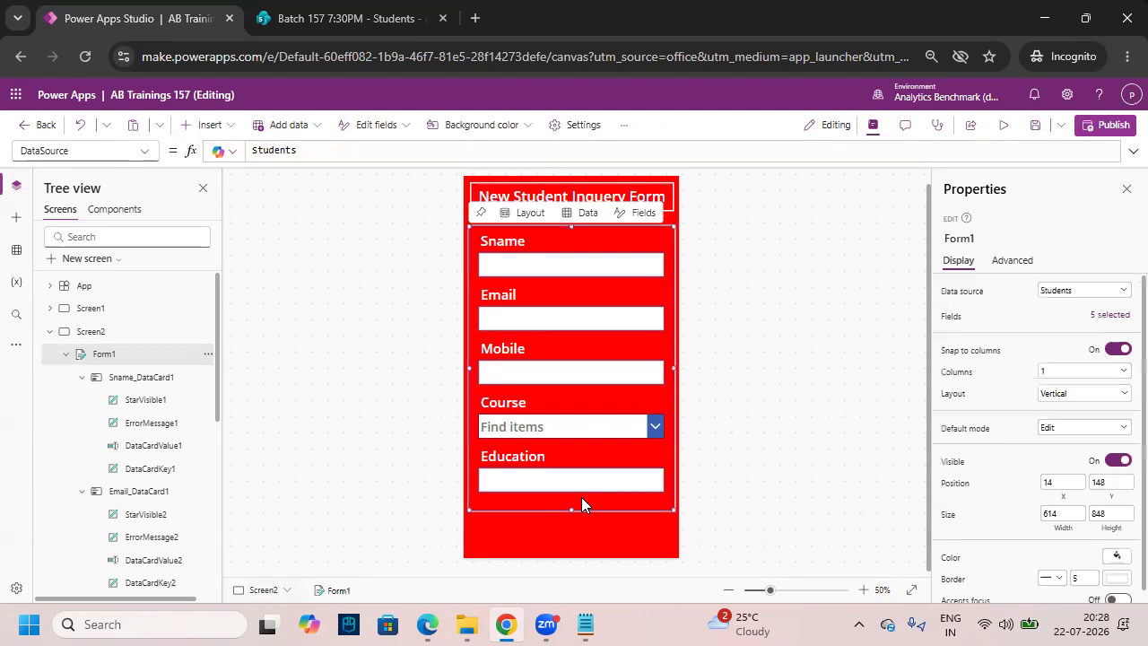
pyautogui.moveTo(468, 367); pyautogui.dragTo(473, 367)
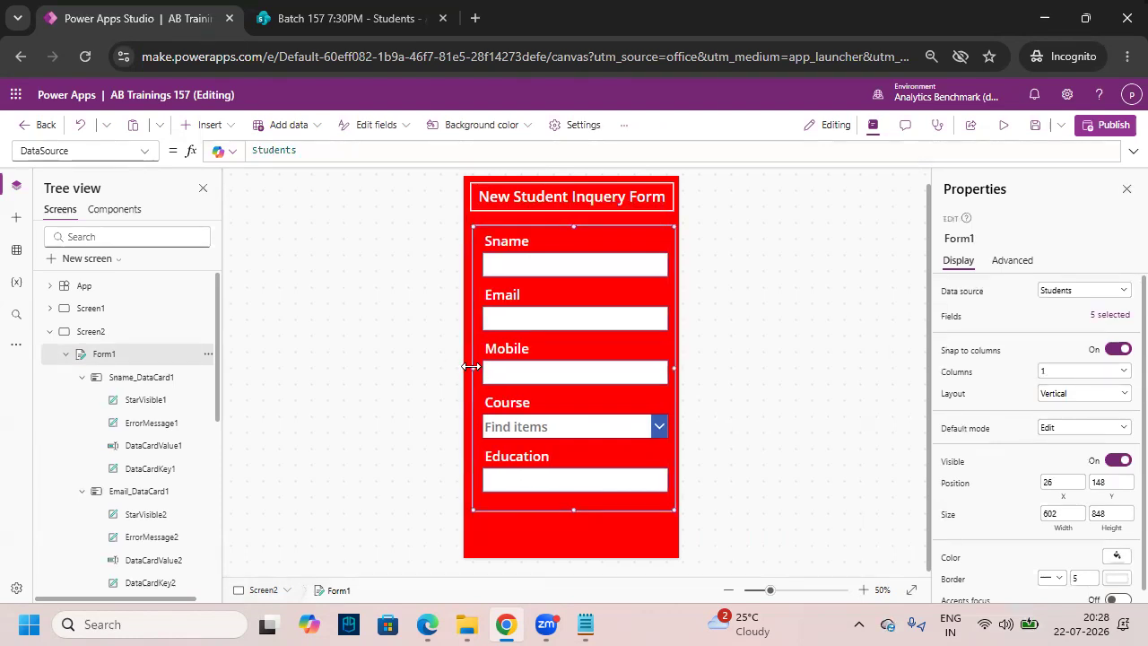
pyautogui.moveTo(471, 368); pyautogui.dragTo(468, 367)
pyautogui.scroll(5, 475, 378)
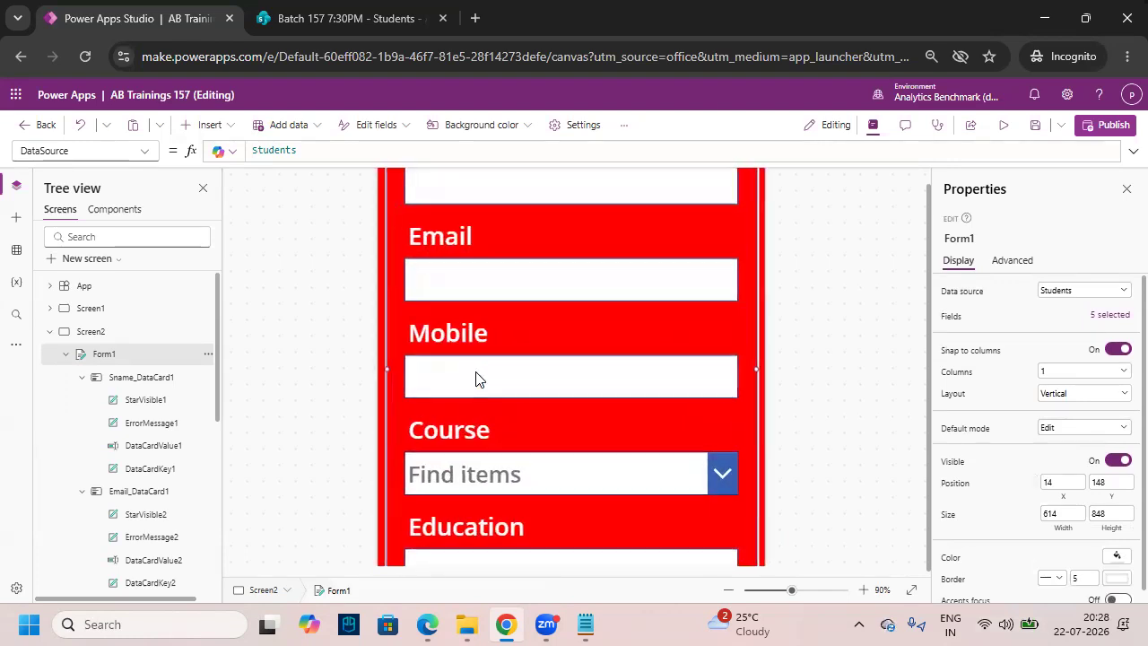
pyautogui.moveTo(365, 369); pyautogui.dragTo(371, 369)
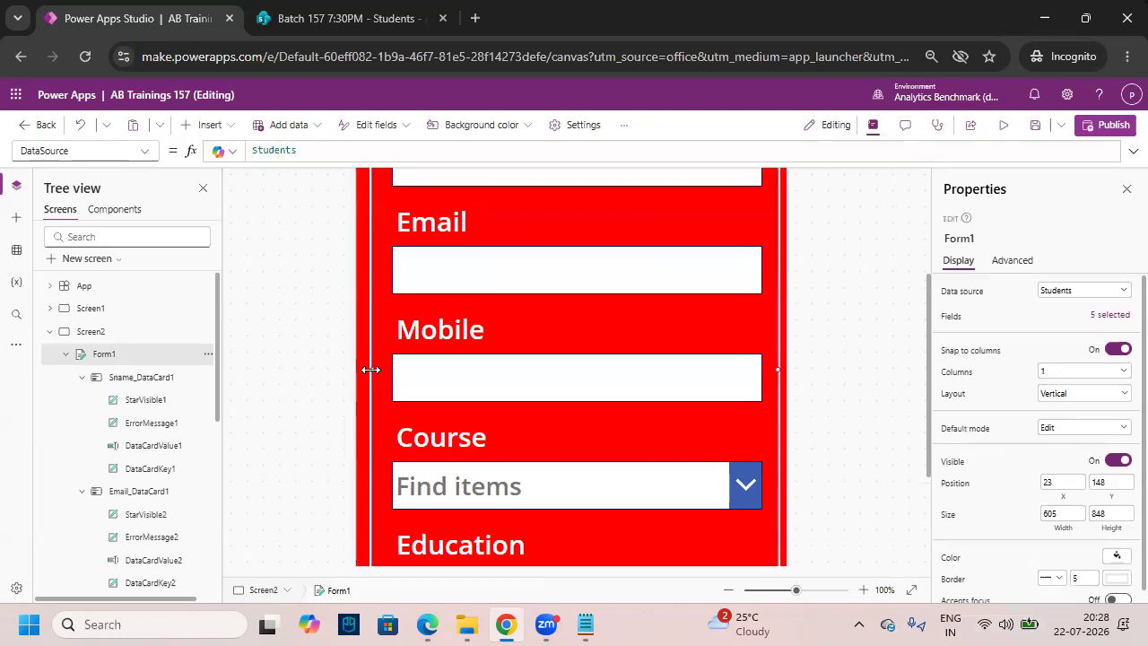
pyautogui.moveTo(777, 371); pyautogui.dragTo(771, 369)
pyautogui.click(852, 430)
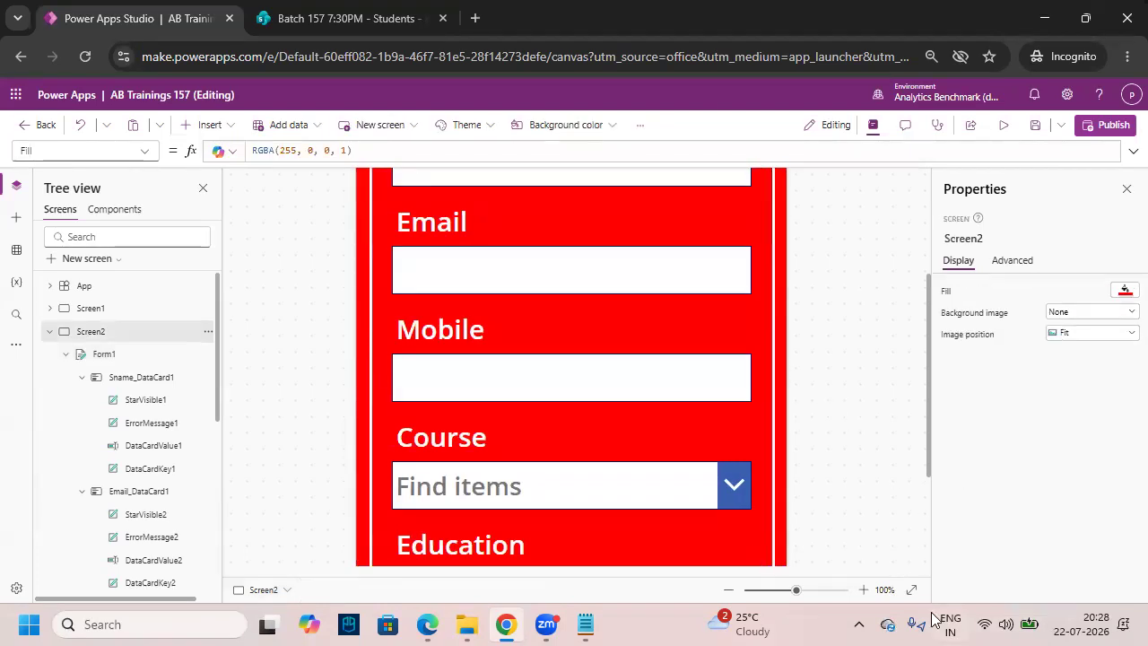
pyautogui.click(912, 591)
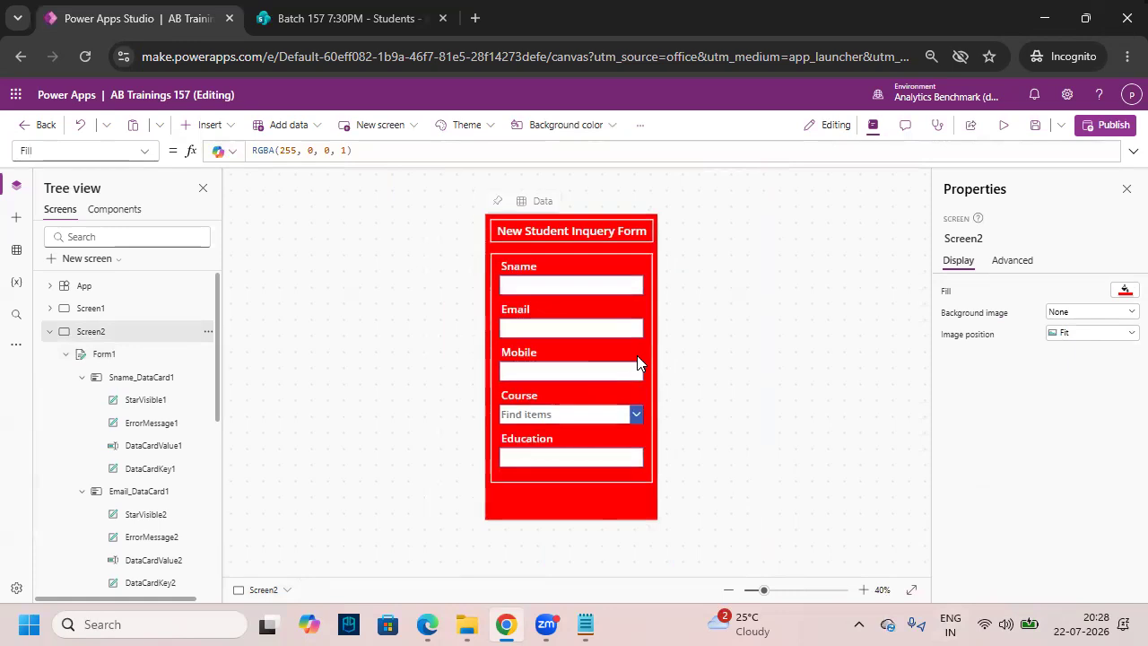
pyautogui.click(863, 589)
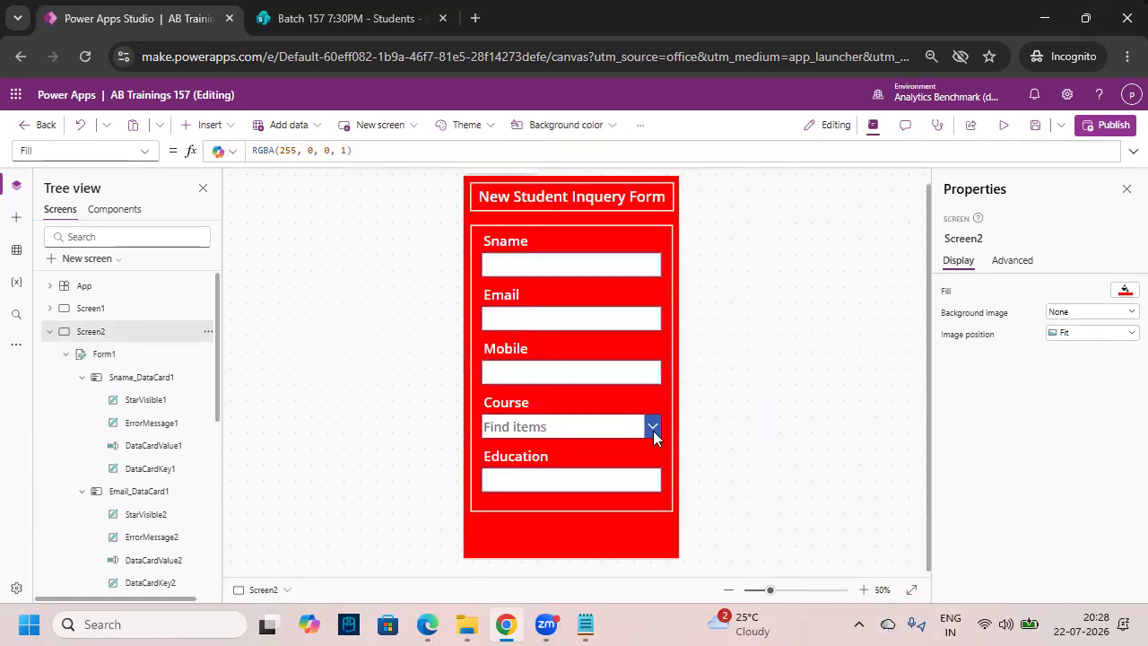
pyautogui.hotkey('ctrl', '2')
pyautogui.moveTo(590, 521); pyautogui.dragTo(667, 548)
pyautogui.press('Escape')
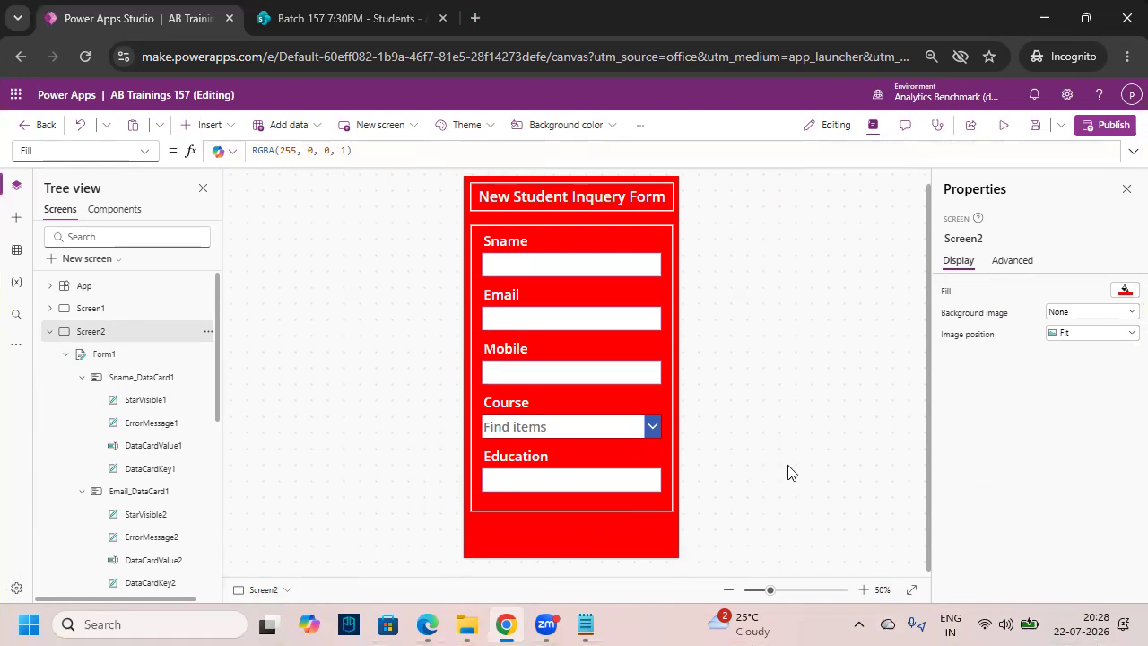
# - Add a button below the form and label it Submit
pyautogui.click(222, 127)
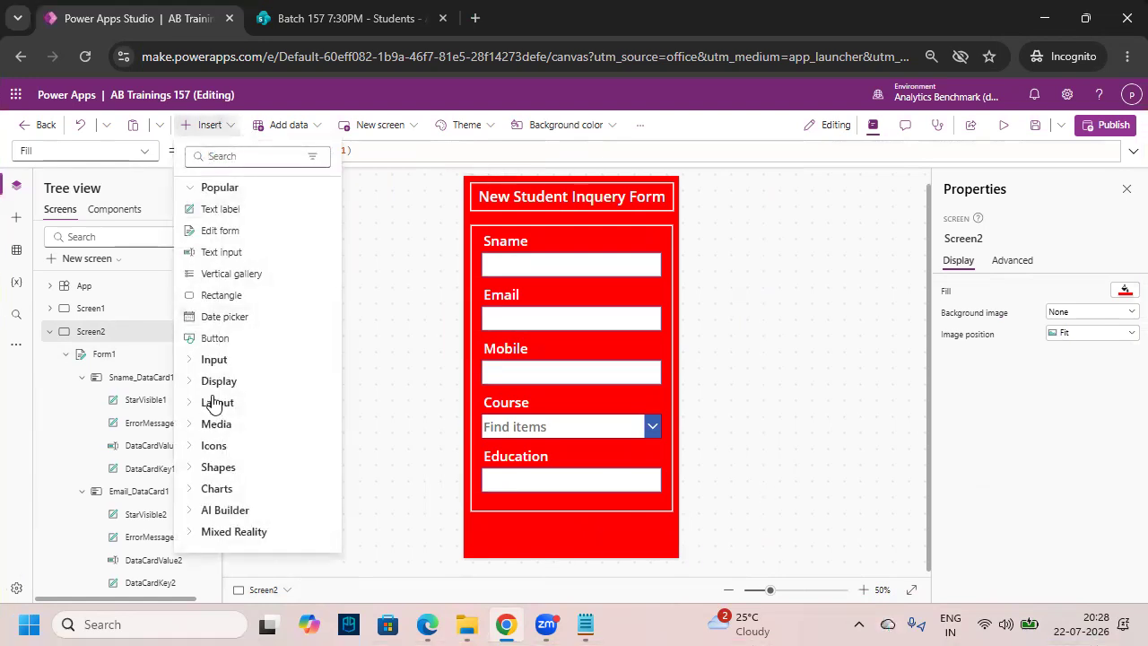
pyautogui.click(223, 342)
pyautogui.moveTo(520, 203); pyautogui.dragTo(629, 533)
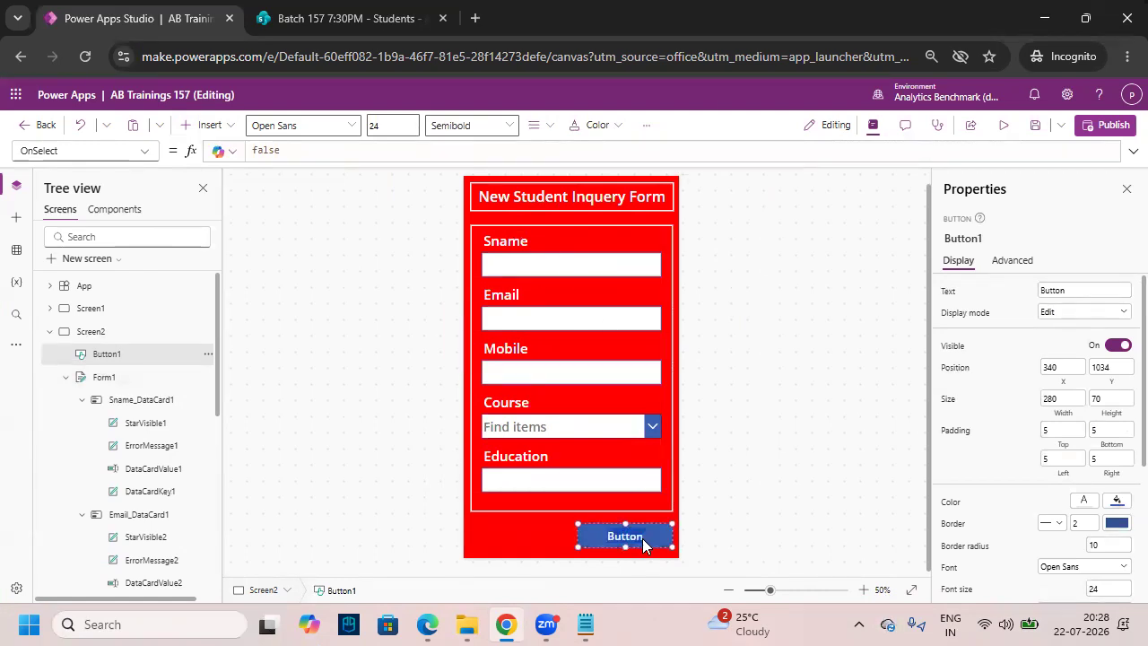
pyautogui.write('Submit')
# - Give the Submit button size 35 red text on a white background
pyautogui.click(375, 125)
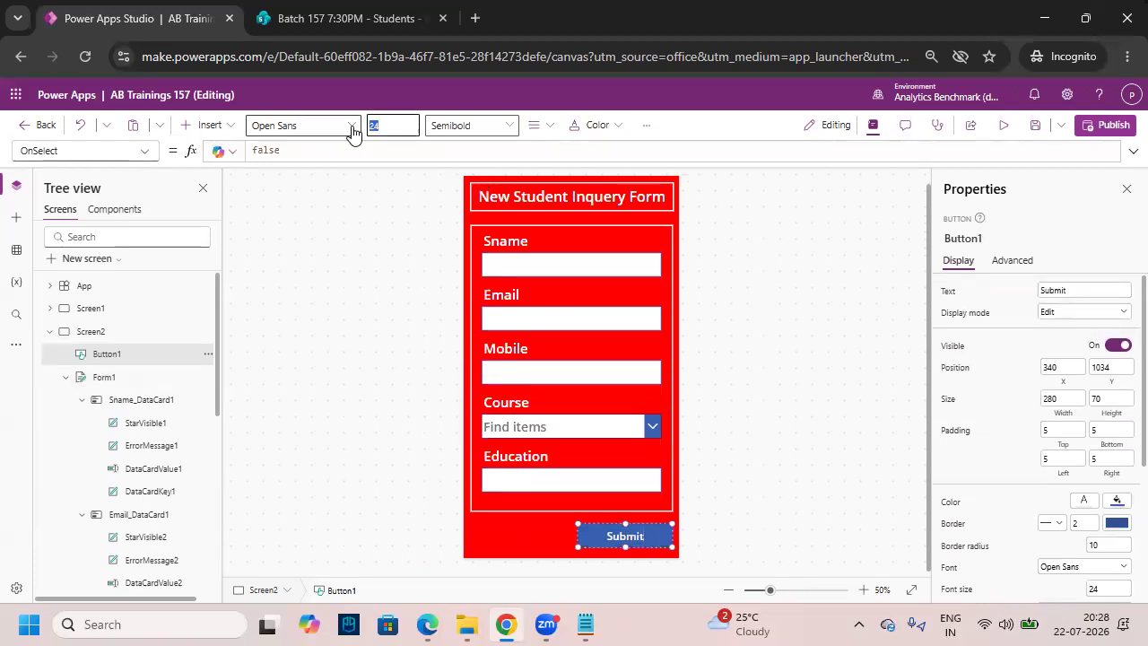
pyautogui.write('30')
pyautogui.press('BackSpace')
pyautogui.write('5')
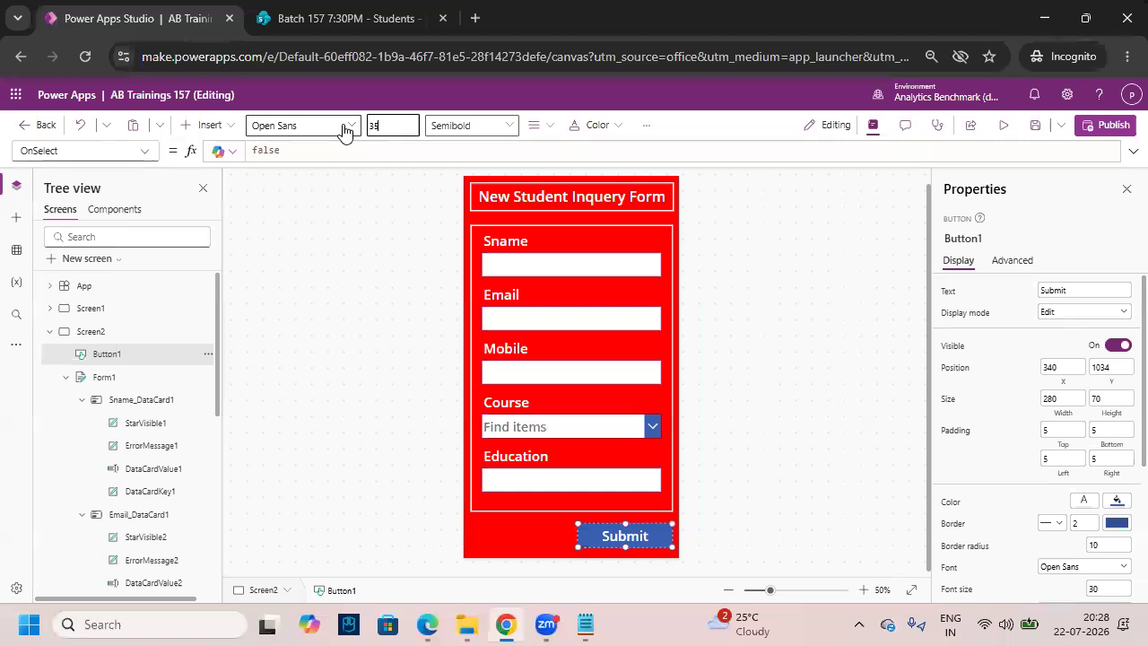
pyautogui.click(594, 124)
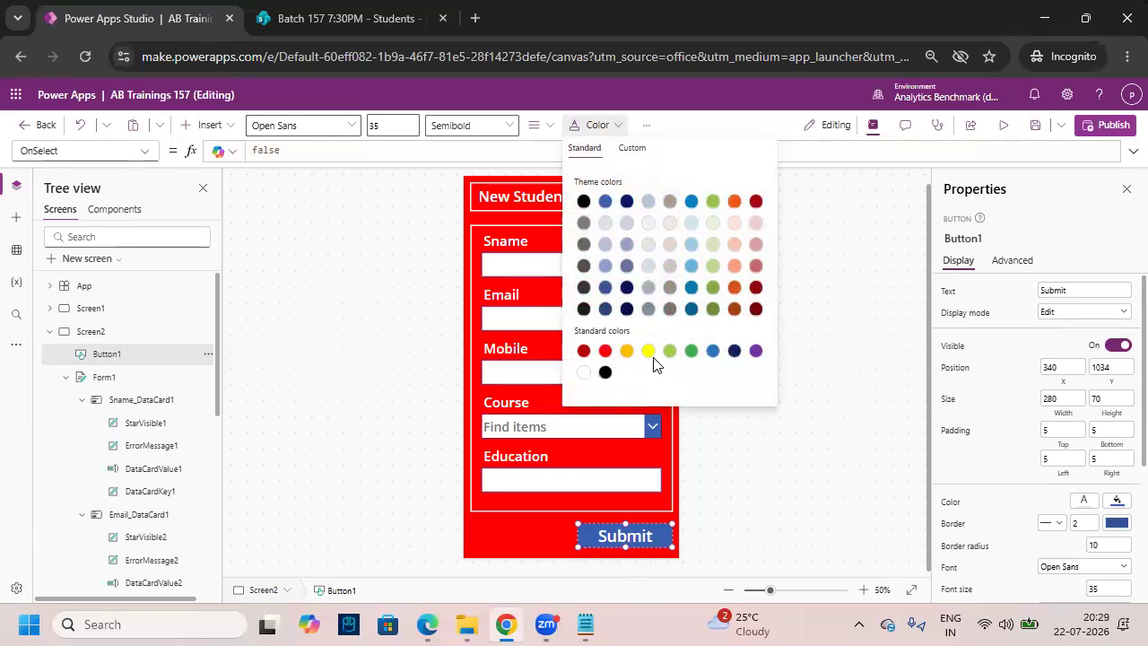
pyautogui.click(606, 350)
pyautogui.click(646, 125)
pyautogui.moveTo(668, 158)
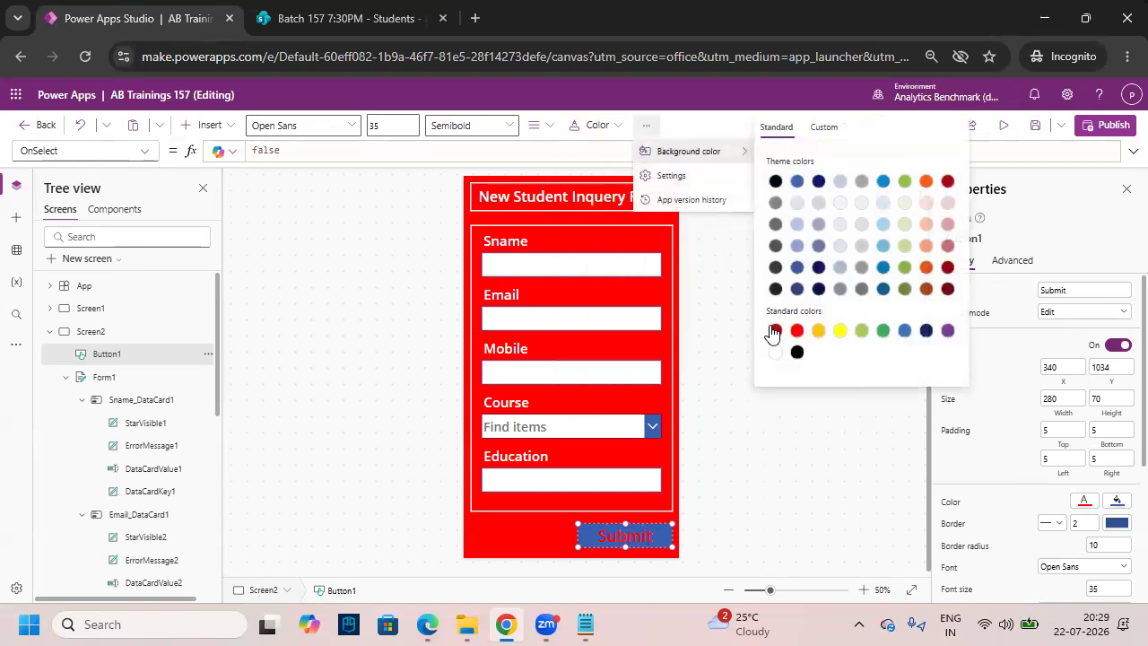
pyautogui.click(776, 351)
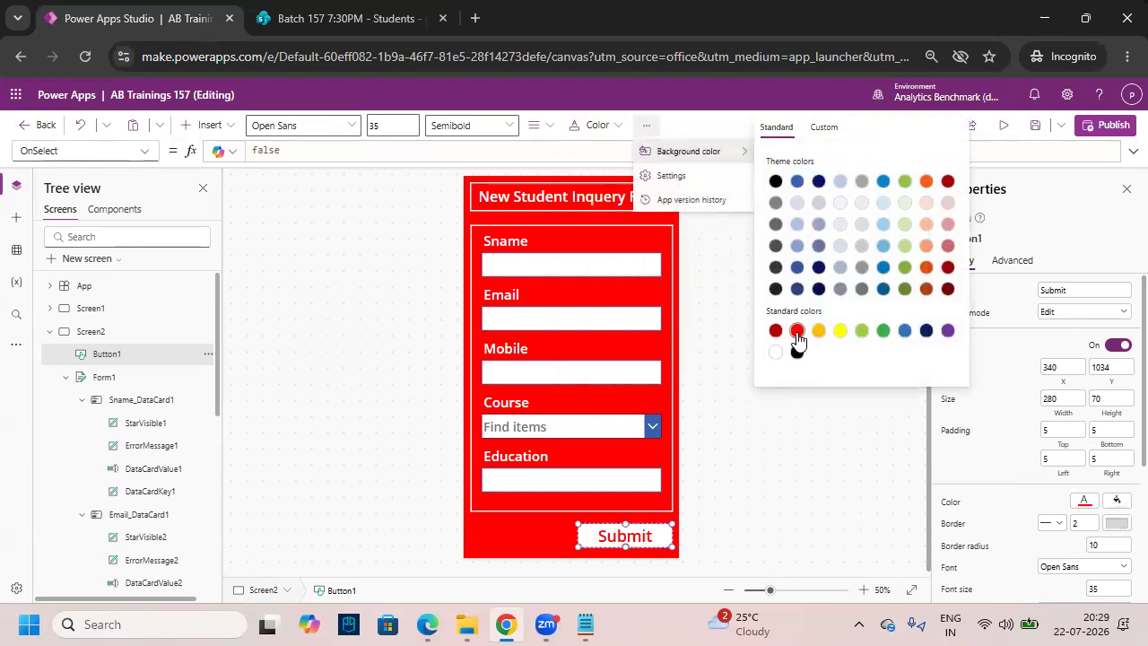
pyautogui.click(708, 538)
# - Narrow the Submit button from its left edge and nudge it into place
pyautogui.click(618, 538)
pyautogui.scroll(3, 636, 539)
pyautogui.moveTo(582, 532); pyautogui.dragTo(625, 531)
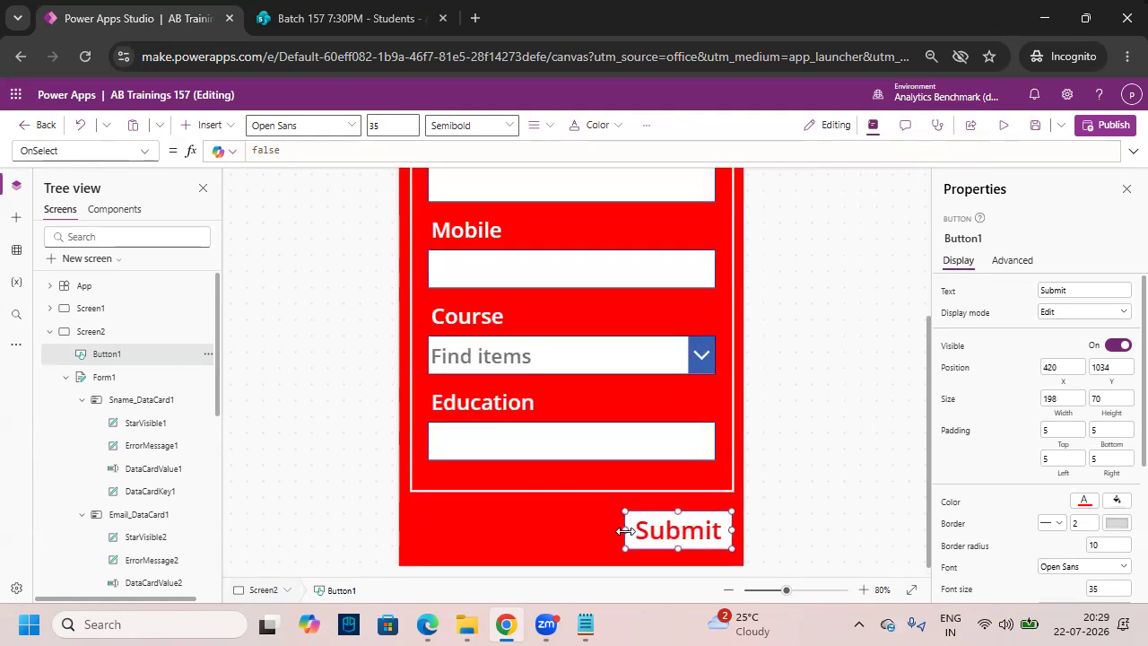
pyautogui.click(912, 591)
pyautogui.click(863, 591)
pyautogui.click(793, 527)
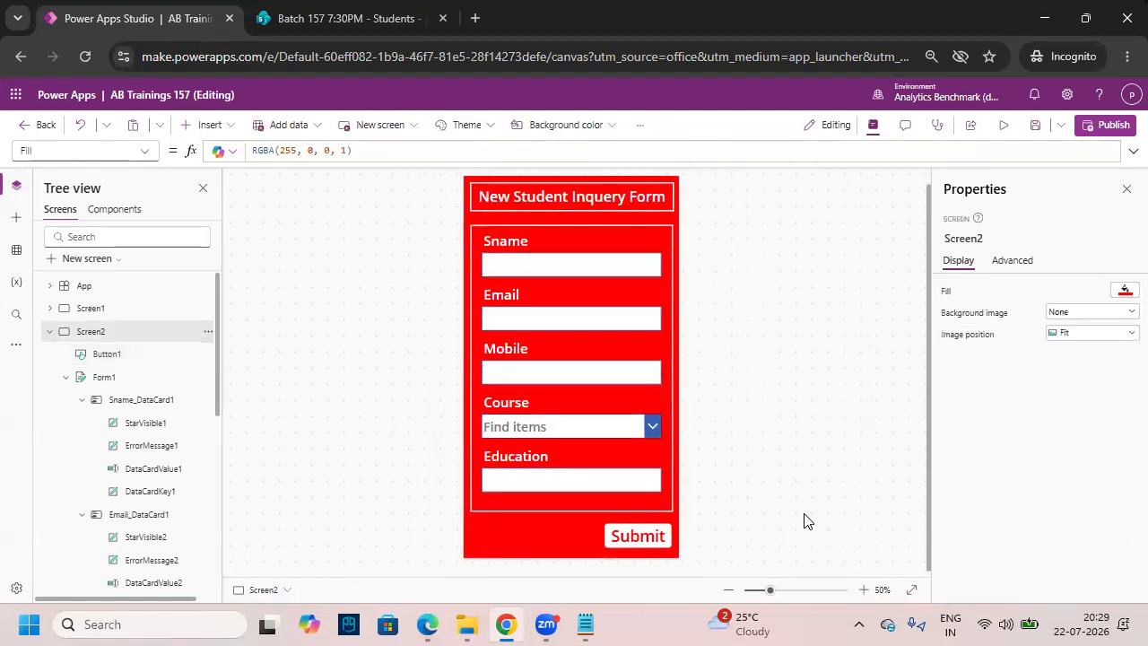
pyautogui.click(652, 538)
pyautogui.moveTo(652, 538); pyautogui.dragTo(649, 536)
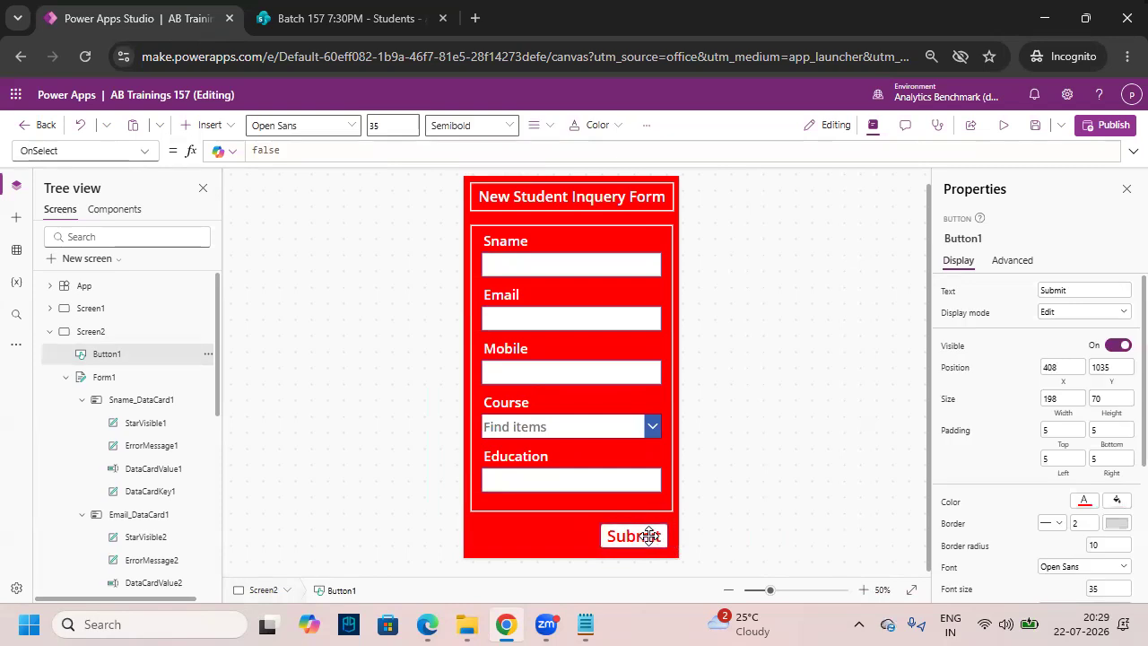
pyautogui.click(741, 538)
pyautogui.click(652, 536)
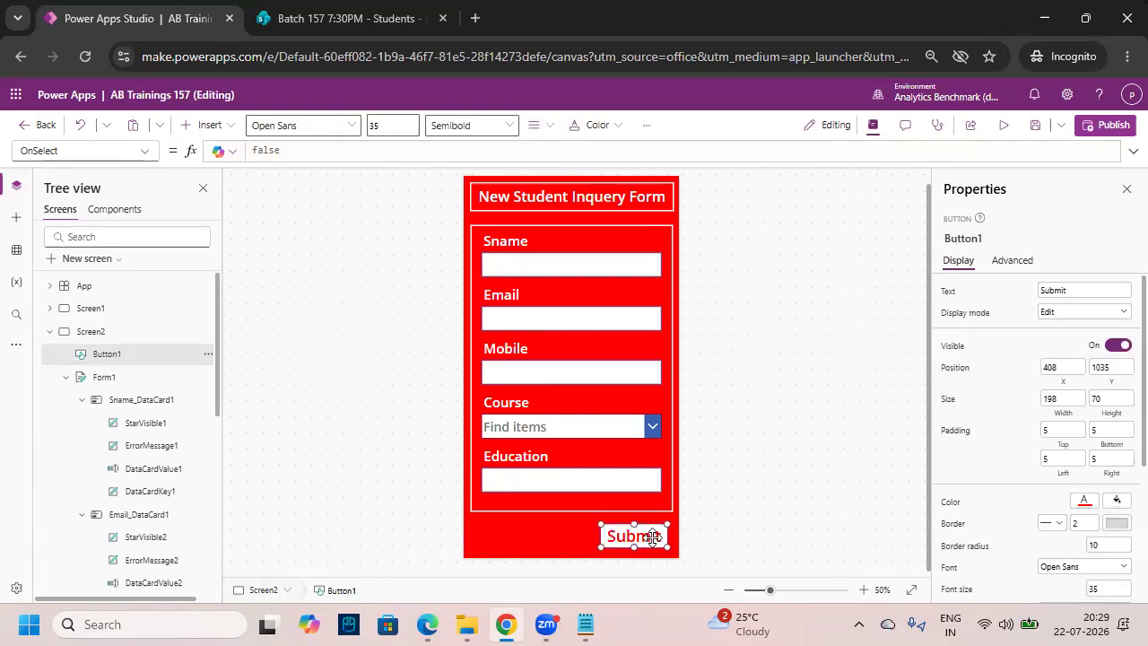
pyautogui.click(572, 535)
# - Paste a copy of Submit to its left and relabel it Reset
pyautogui.hotkey('ctrl', 'v')
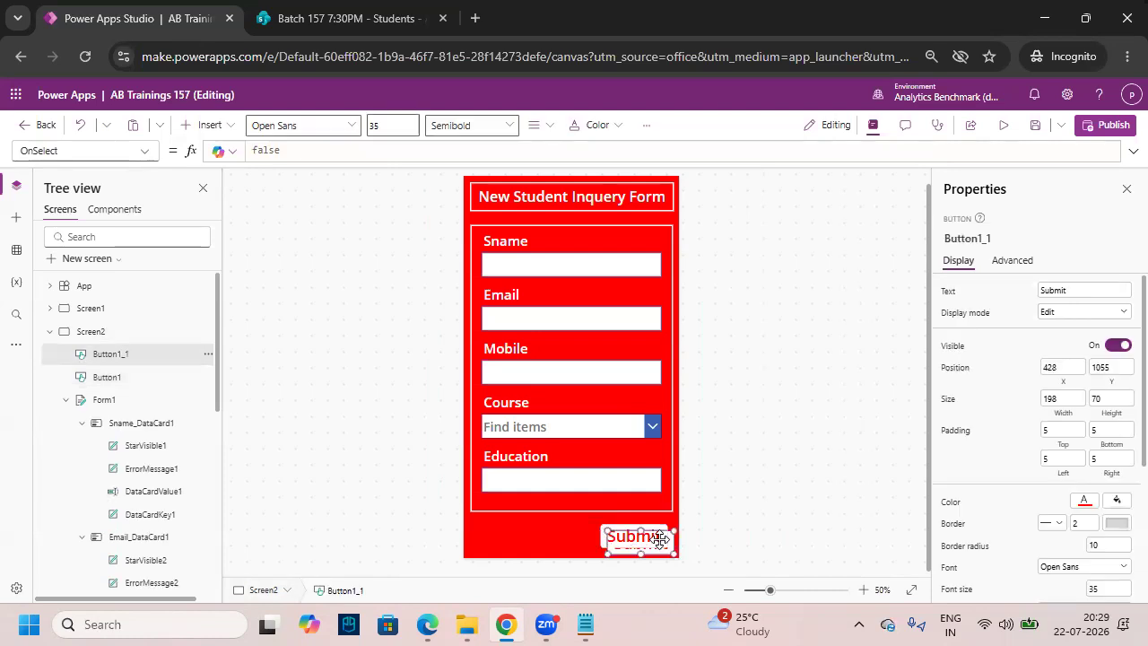
pyautogui.moveTo(654, 533); pyautogui.dragTo(527, 531)
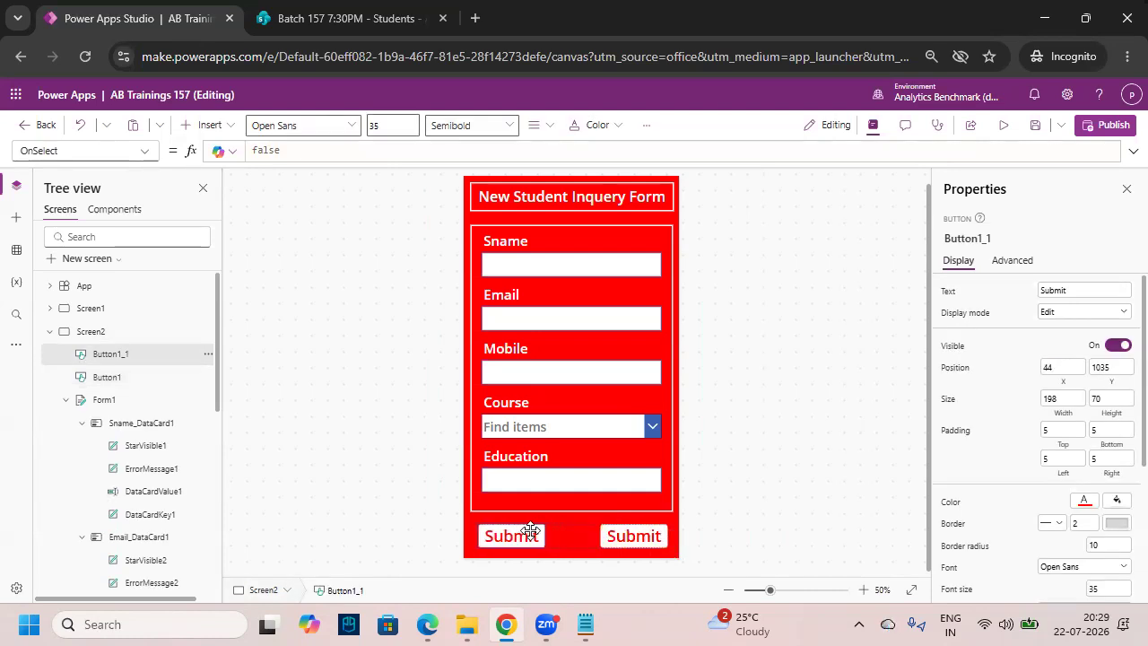
pyautogui.doubleClick(526, 535)
pyautogui.write('Reset')
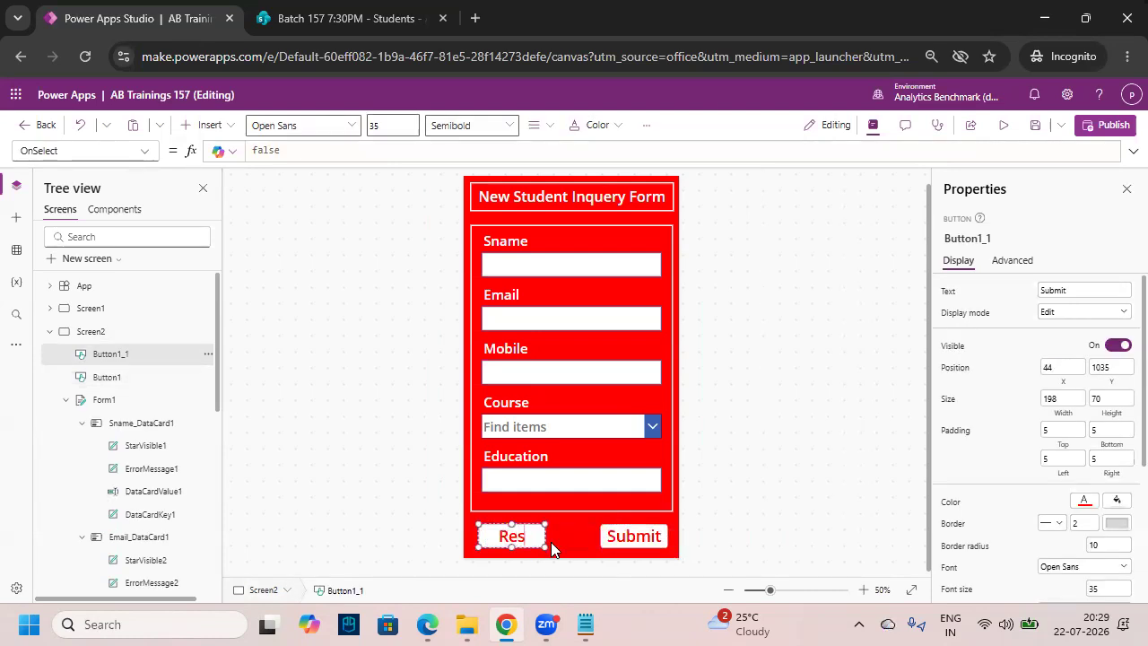
pyautogui.click(798, 507)
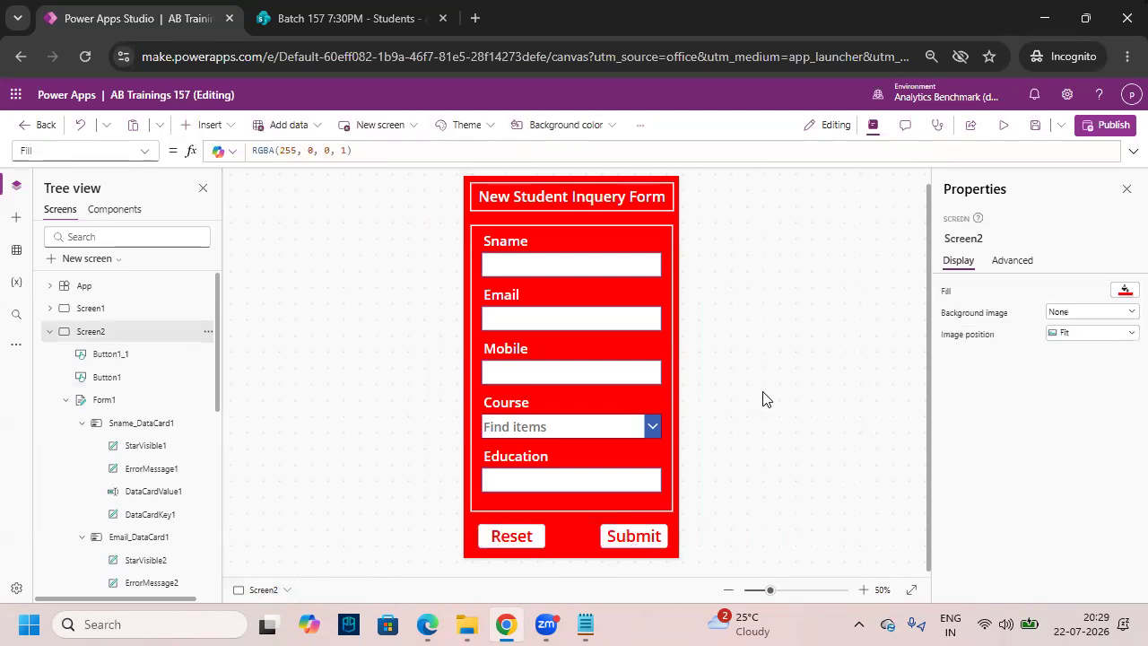
pyautogui.hotkey('ctrl', '2')
pyautogui.moveTo(451, 161); pyautogui.dragTo(691, 560)
pyautogui.press('Escape')
# - Collapse Screen2 in the Tree view and show the Screen1 splash screen
pyautogui.click(89, 308)
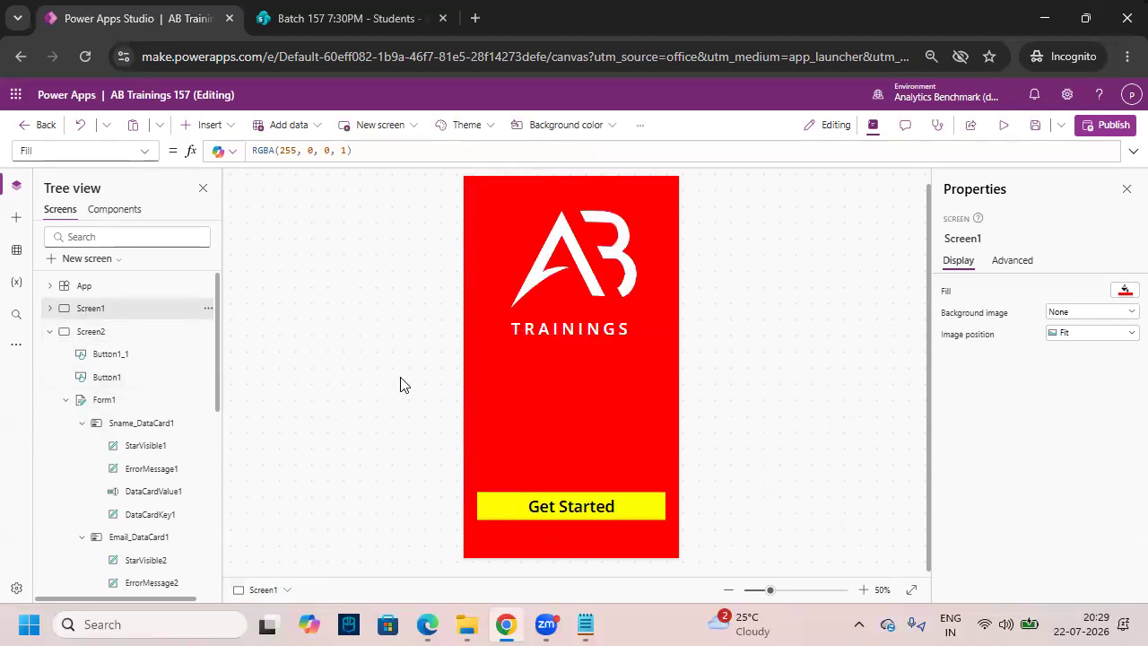
pyautogui.hotkey('ctrl', '2')
pyautogui.moveTo(470, 491); pyautogui.dragTo(667, 524)
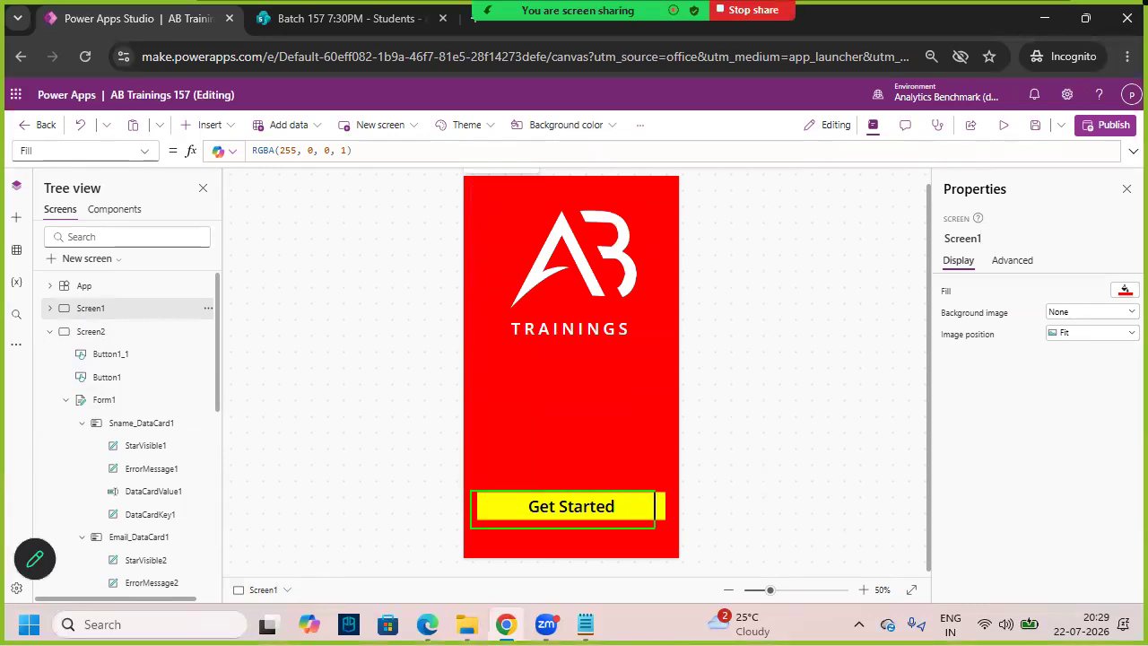
pyautogui.moveTo(549, 516); pyautogui.dragTo(611, 468)
pyautogui.click(99, 333)
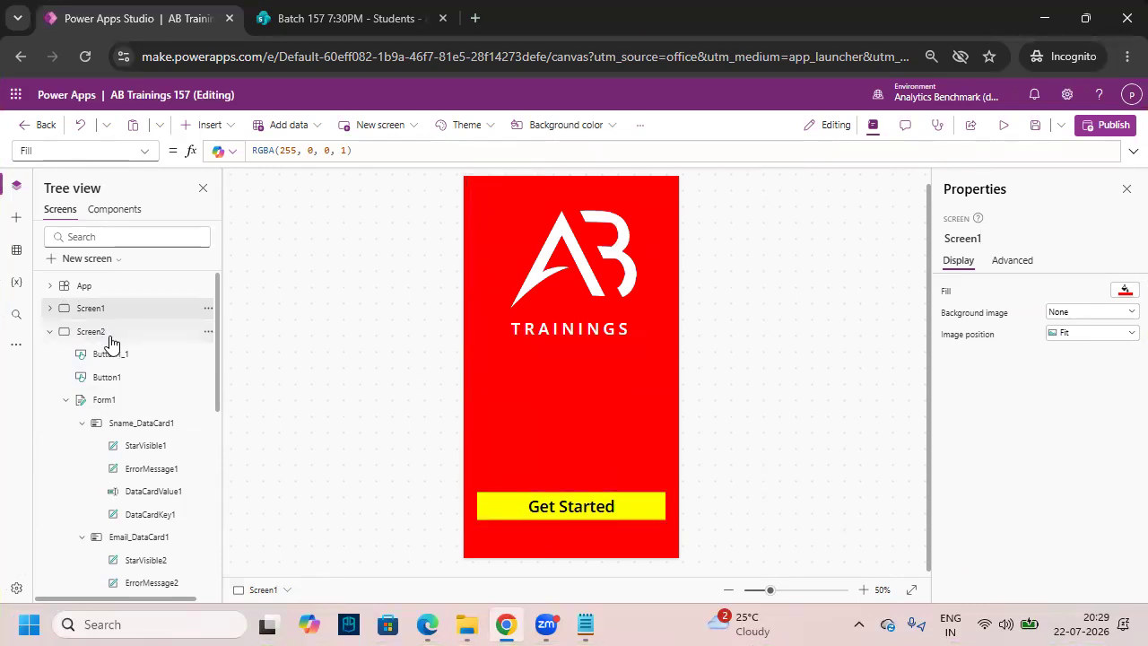
pyautogui.click(49, 332)
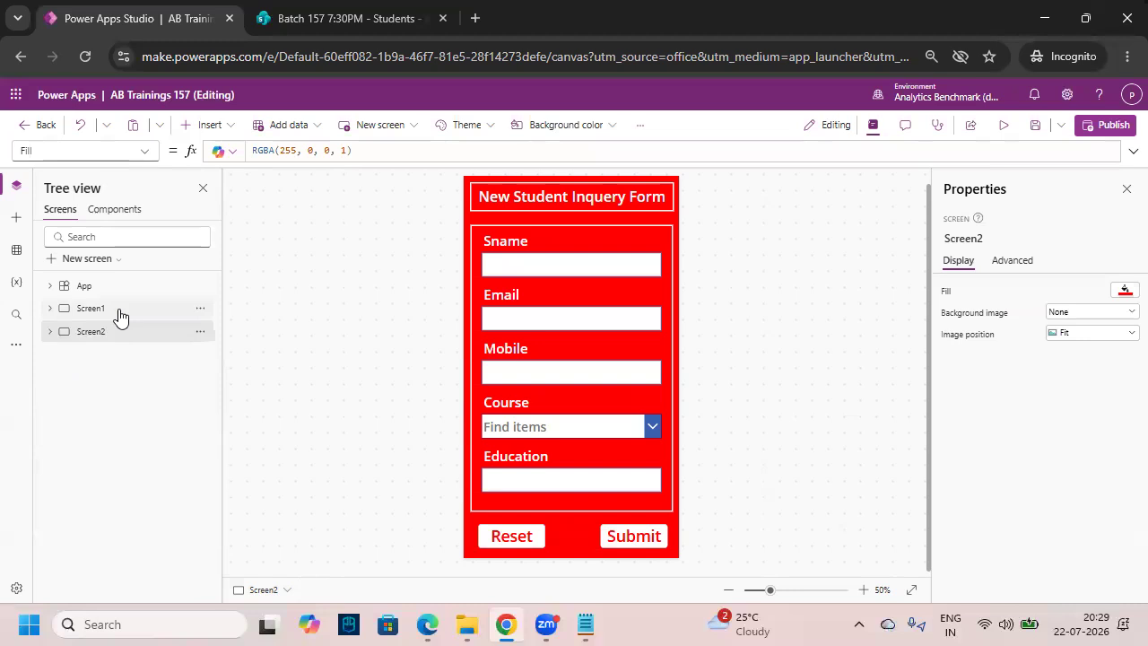
pyautogui.click(116, 309)
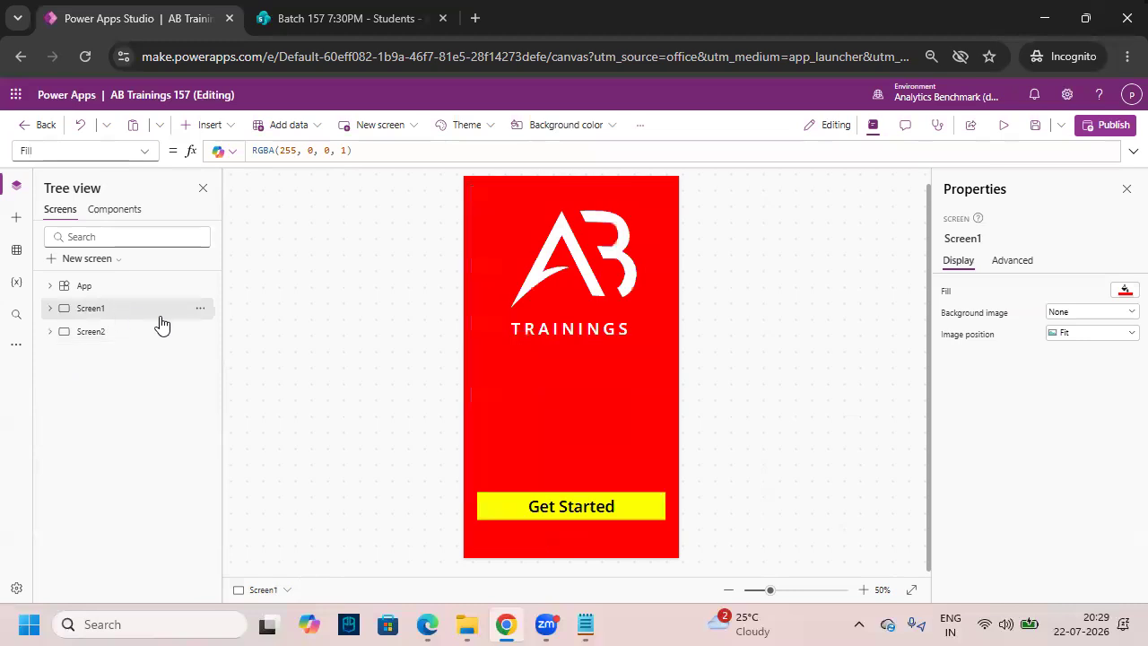
# - Save the app and start a preview
pyautogui.click(1037, 130)
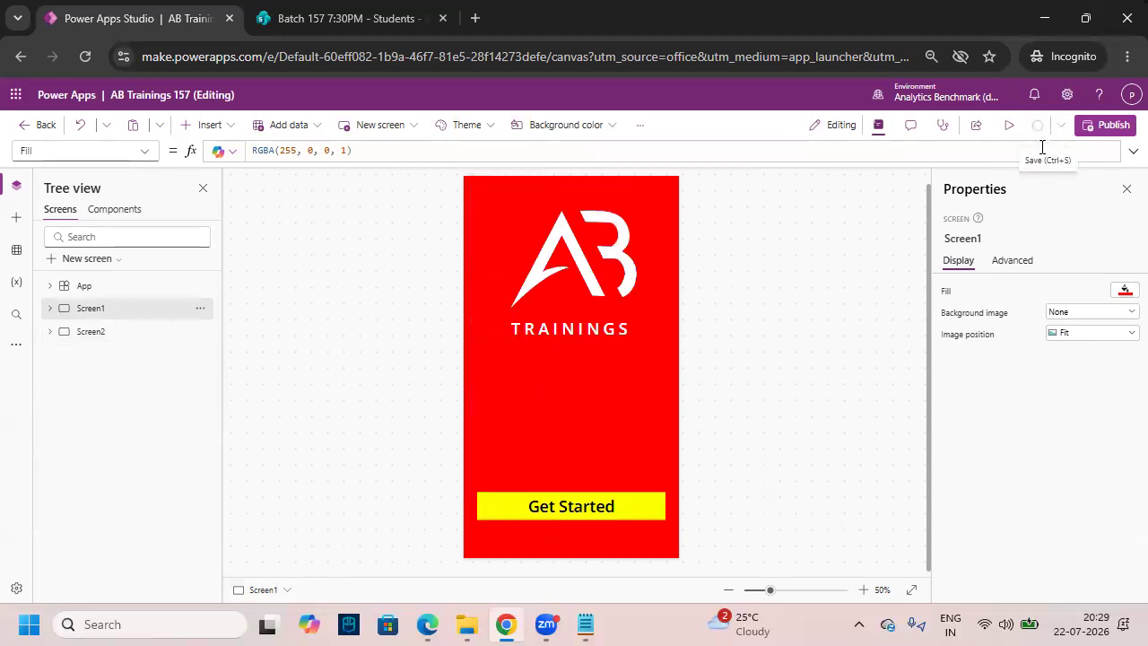
pyautogui.click(1009, 125)
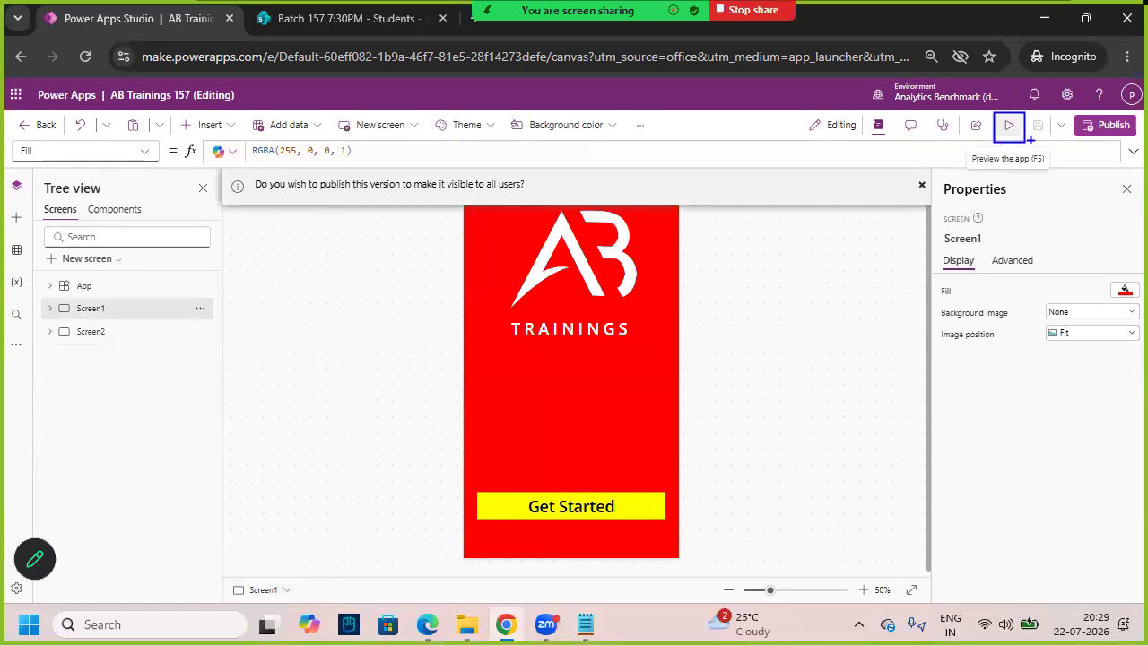
pyautogui.click(1009, 127)
# - Dismiss the publish prompt, test the Get Started label in preview, then return to editing
pyautogui.click(1135, 127)
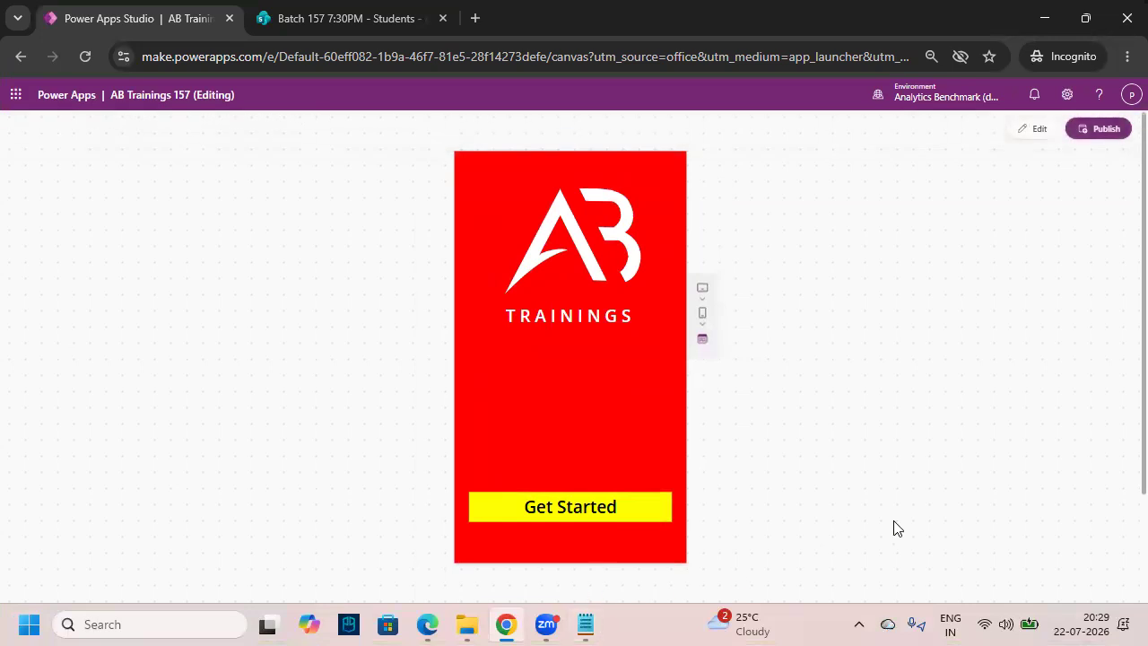
pyautogui.moveTo(552, 443)
pyautogui.mouseDown()
pyautogui.moveTo(554, 488)
pyautogui.moveTo(565, 476)
pyautogui.mouseUp()
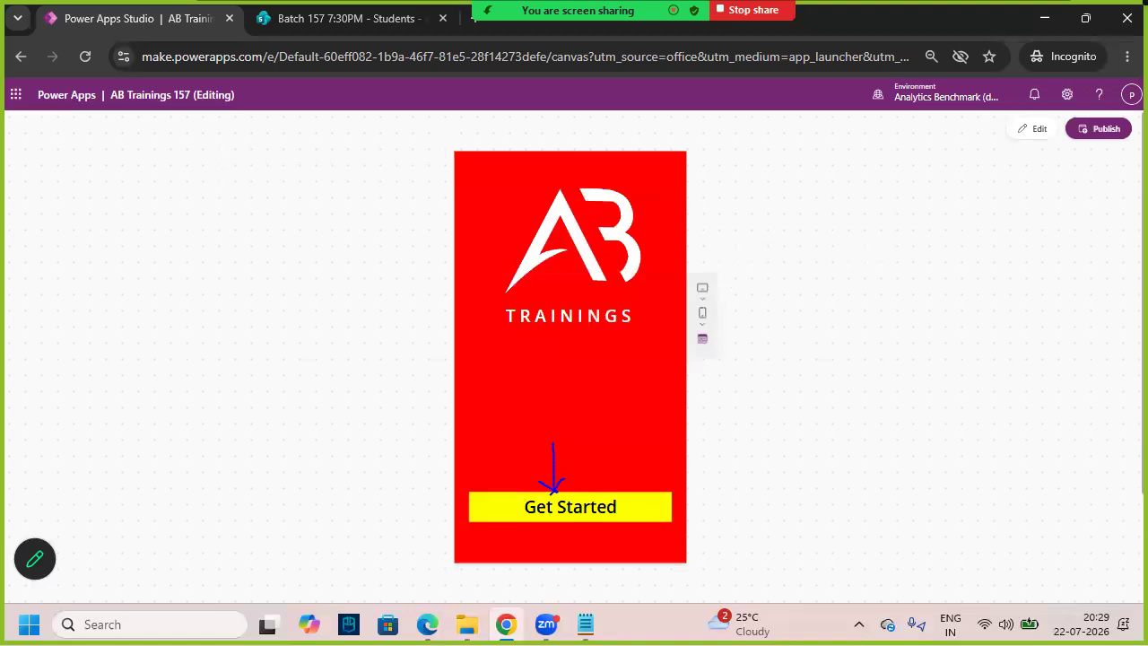
pyautogui.tripleClick(593, 507)
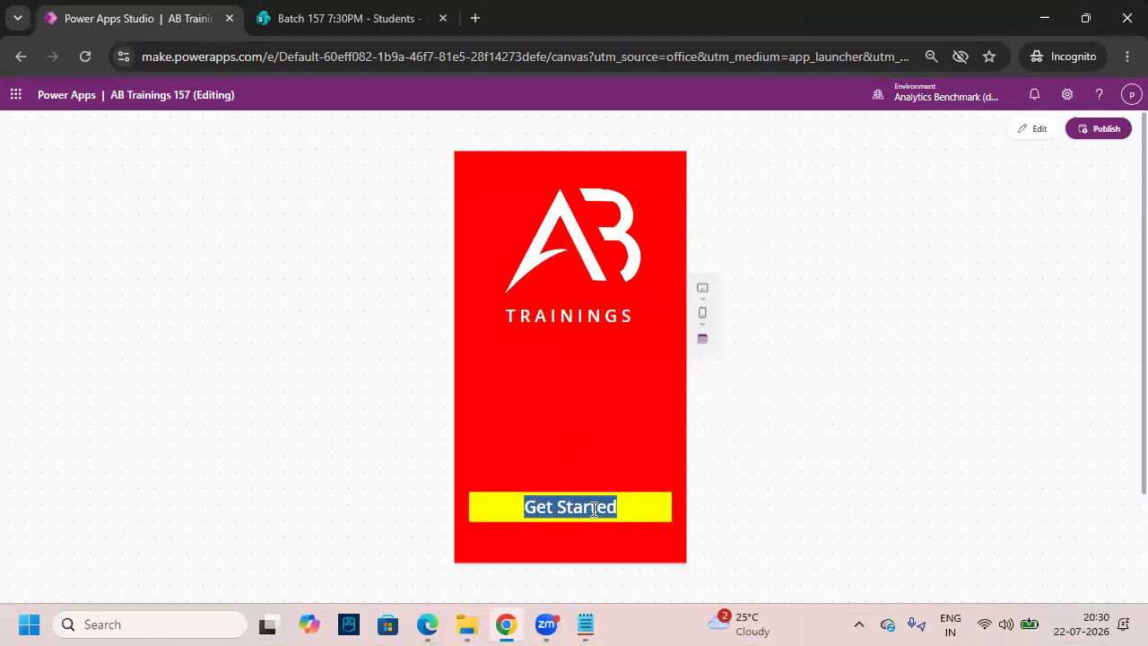
pyautogui.doubleClick(592, 509)
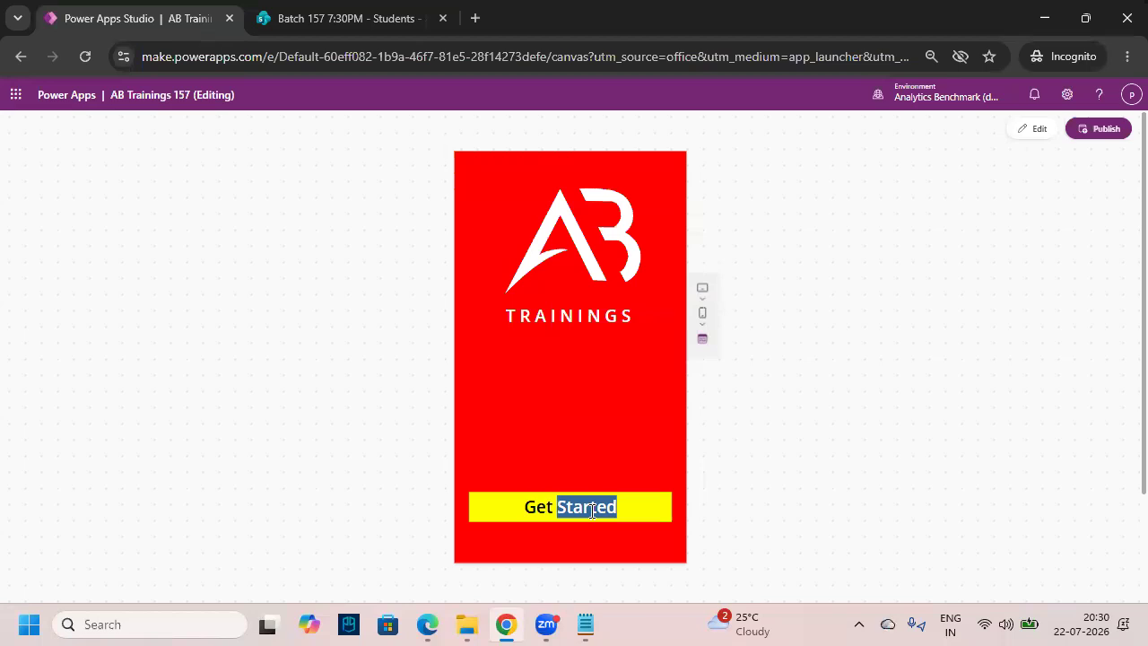
pyautogui.click(617, 503)
pyautogui.hotkey('ctrl', '2')
pyautogui.moveTo(784, 259)
pyautogui.mouseDown()
pyautogui.moveTo(789, 237)
pyautogui.moveTo(750, 273)
pyautogui.moveTo(788, 290)
pyautogui.moveTo(806, 240)
pyautogui.mouseUp()
pyautogui.press('Escape')
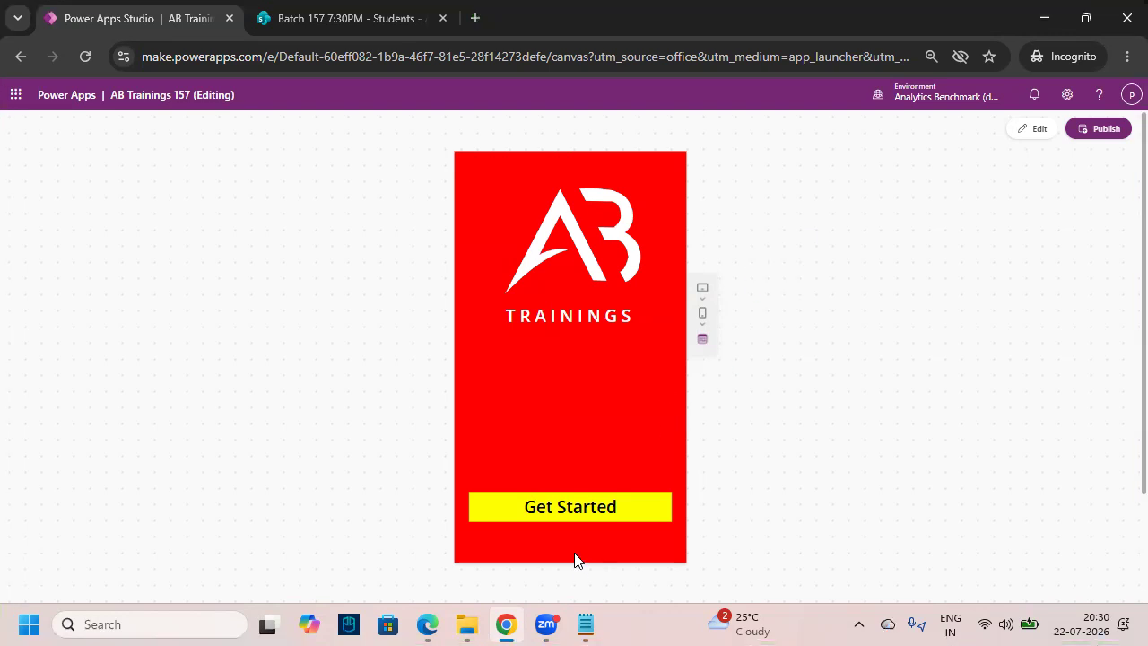
pyautogui.tripleClick(587, 508)
pyautogui.click(583, 507)
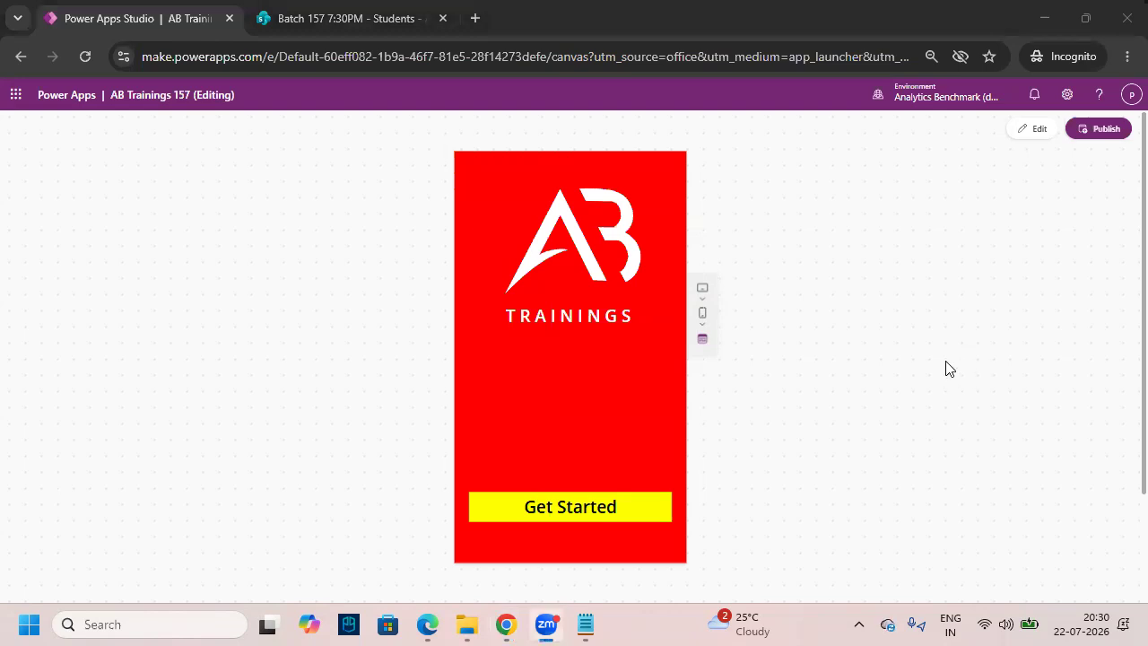
pyautogui.click(1032, 134)
# - Delete the Label2 Get Started label from Screen1 via its Tree view menu
pyautogui.click(726, 398)
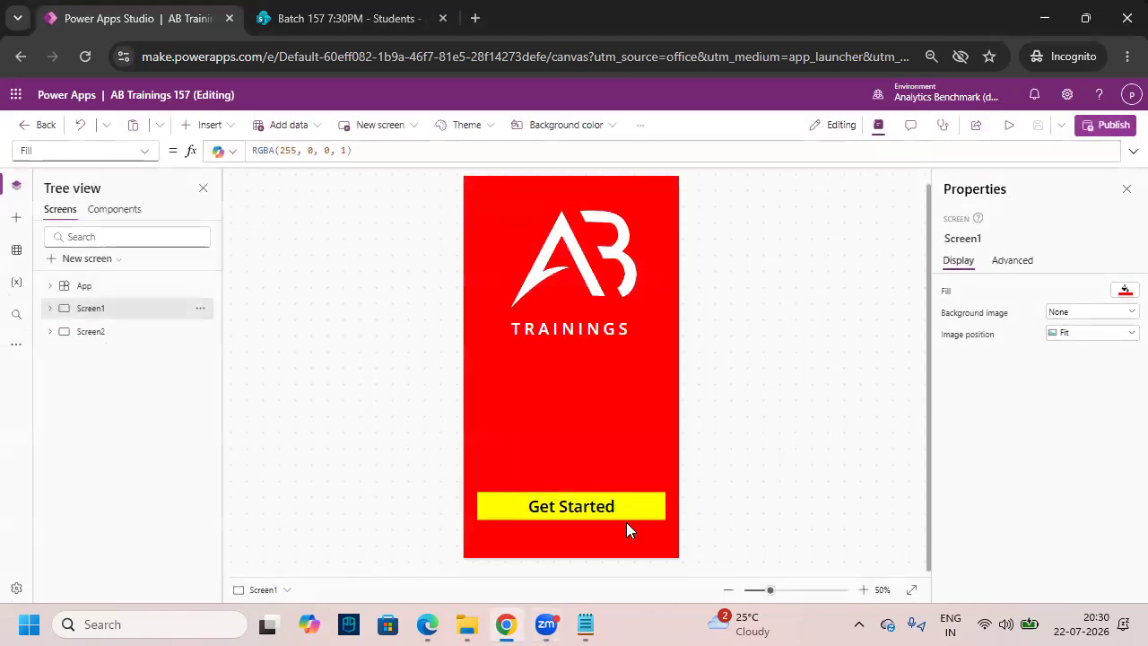
pyautogui.click(624, 508)
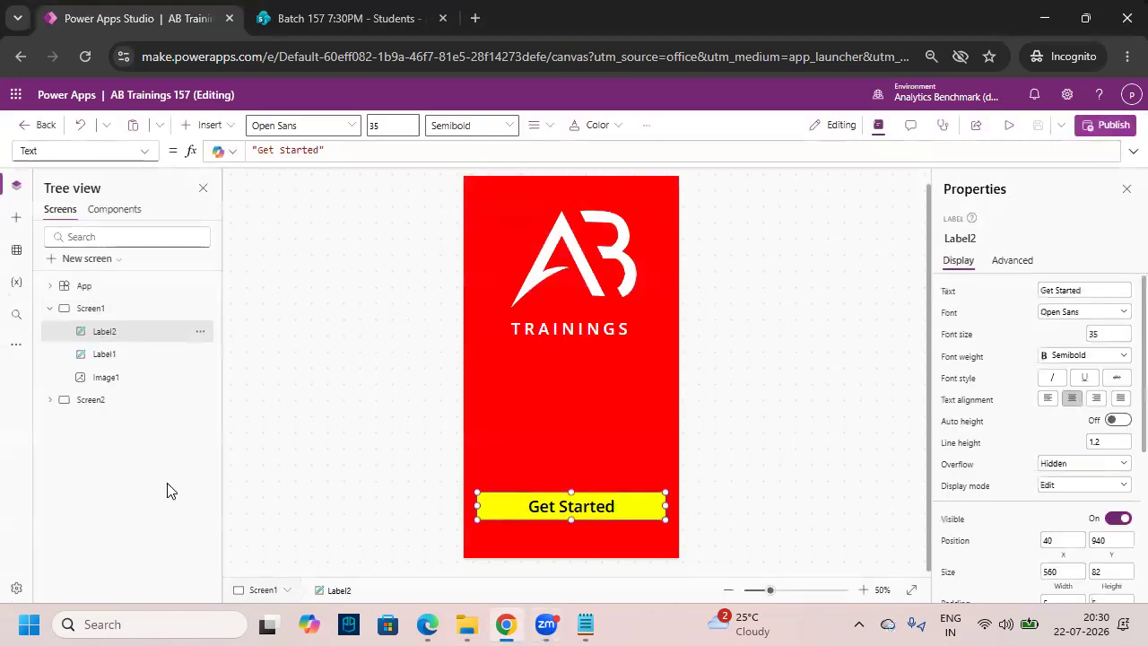
pyautogui.doubleClick(120, 331)
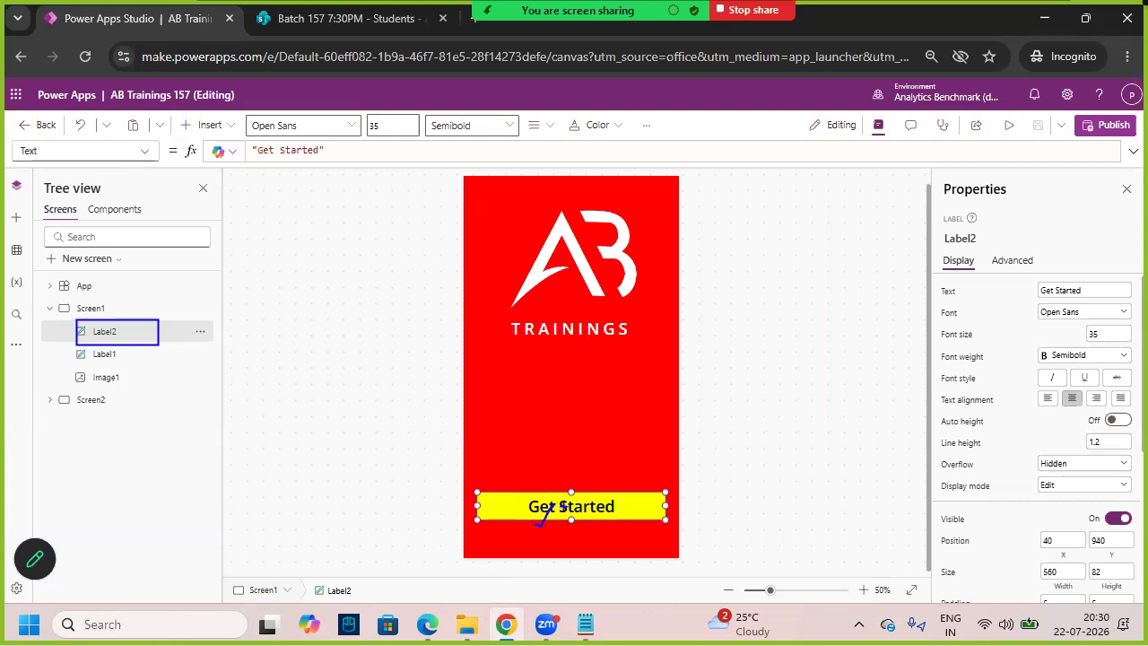
pyautogui.moveTo(528, 476); pyautogui.dragTo(615, 542)
pyautogui.moveTo(609, 454); pyautogui.dragTo(541, 540)
pyautogui.doubleClick(641, 511)
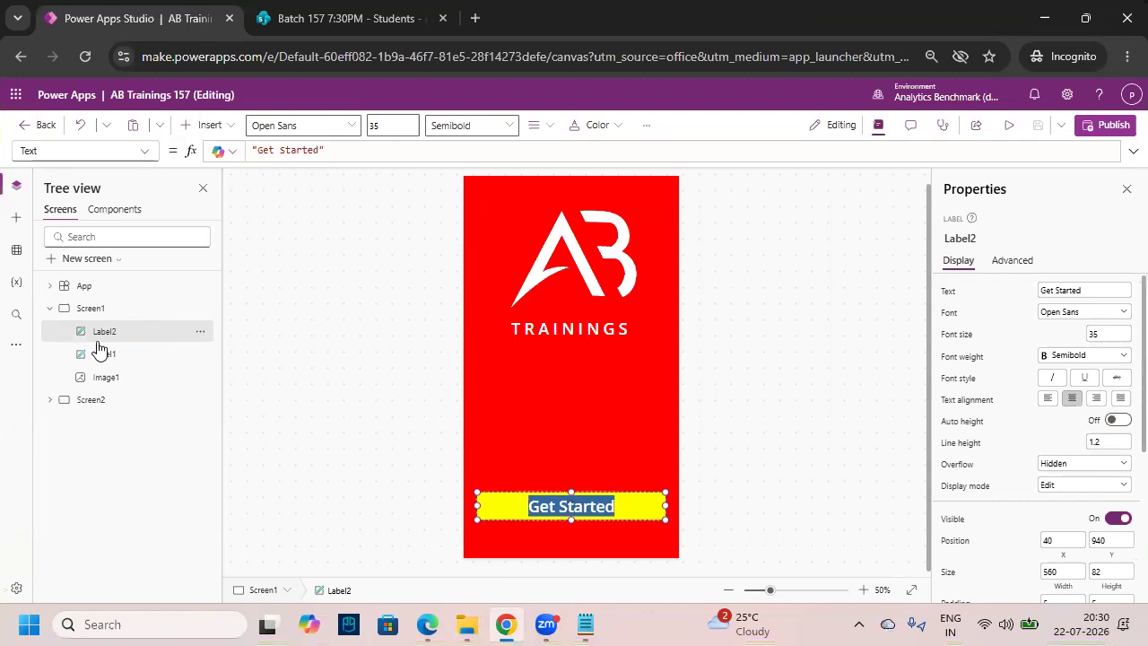
pyautogui.click(201, 333)
pyautogui.click(242, 375)
pyautogui.click(202, 332)
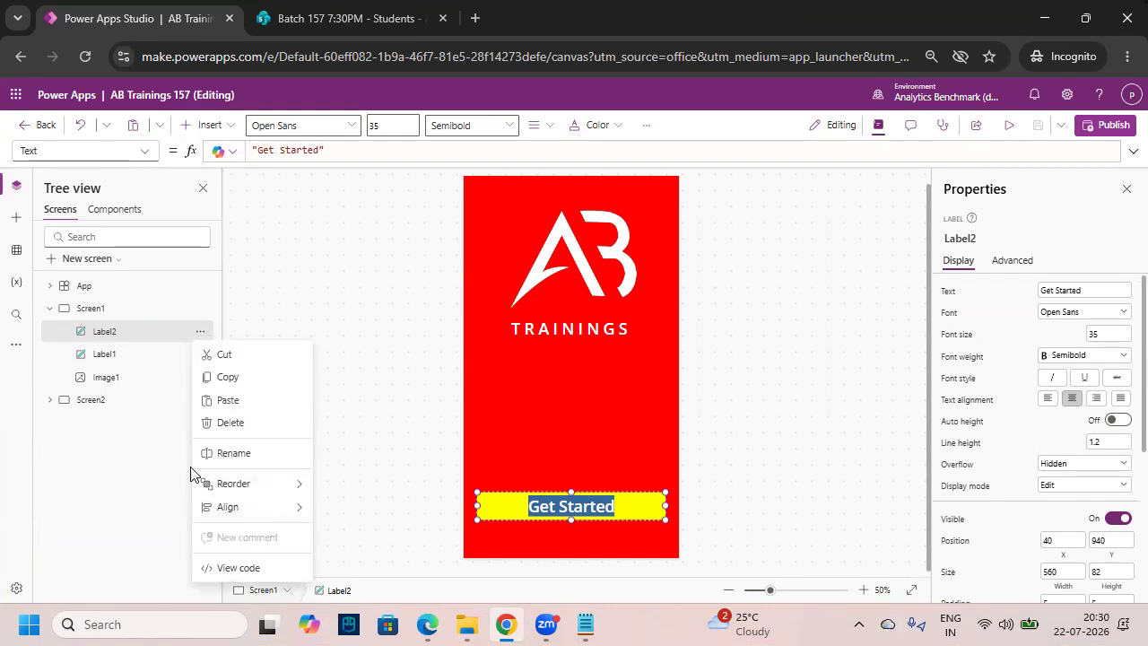
pyautogui.click(226, 422)
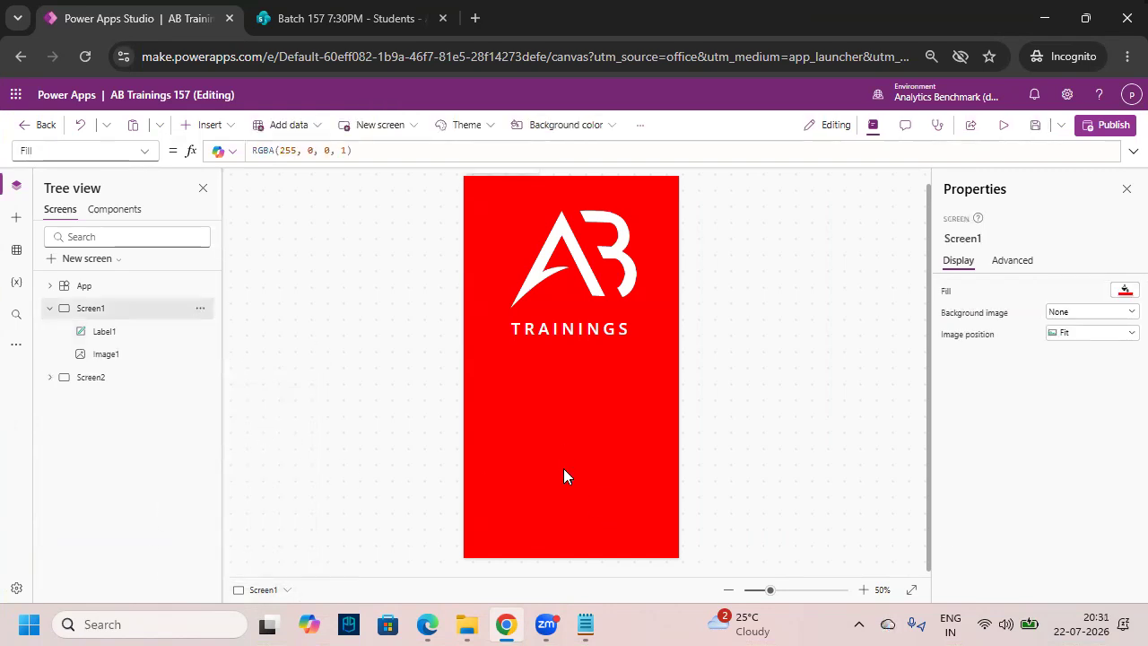
# - Add a button near the bottom of Screen1, stretched across the screen width
pyautogui.click(211, 128)
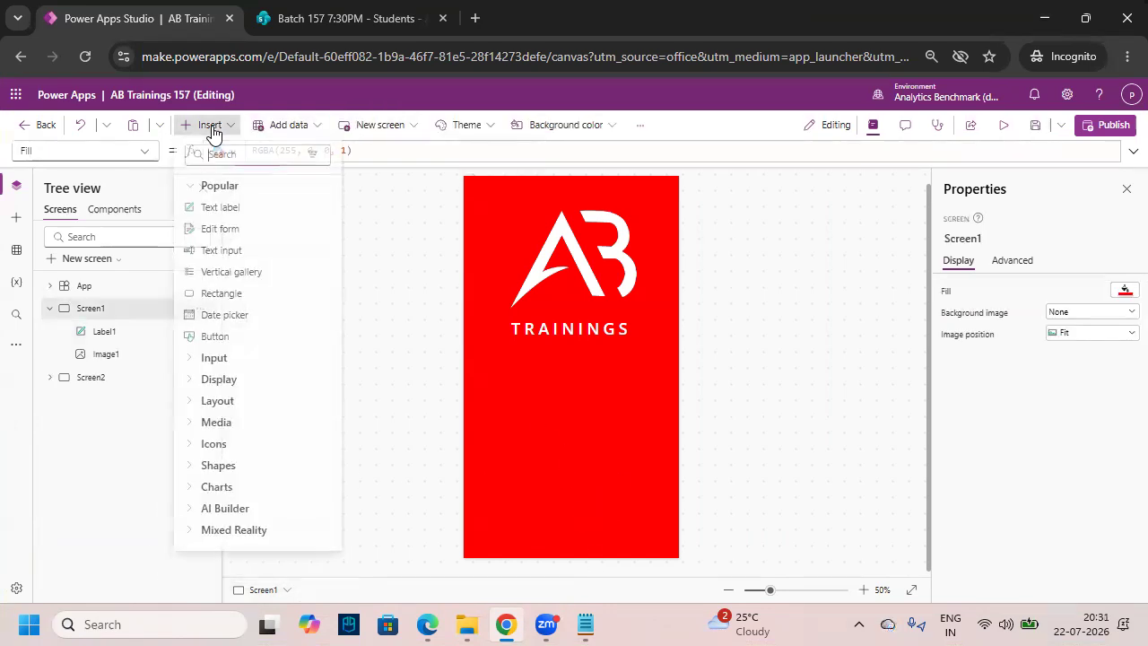
pyautogui.click(216, 336)
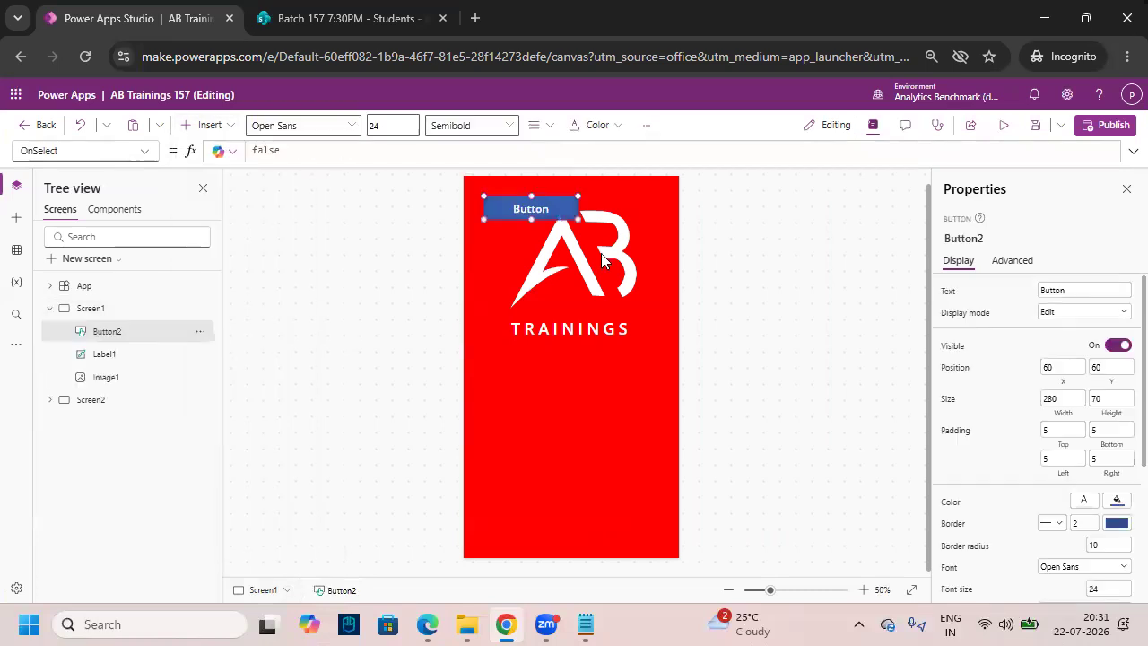
pyautogui.moveTo(526, 411); pyautogui.dragTo(664, 525)
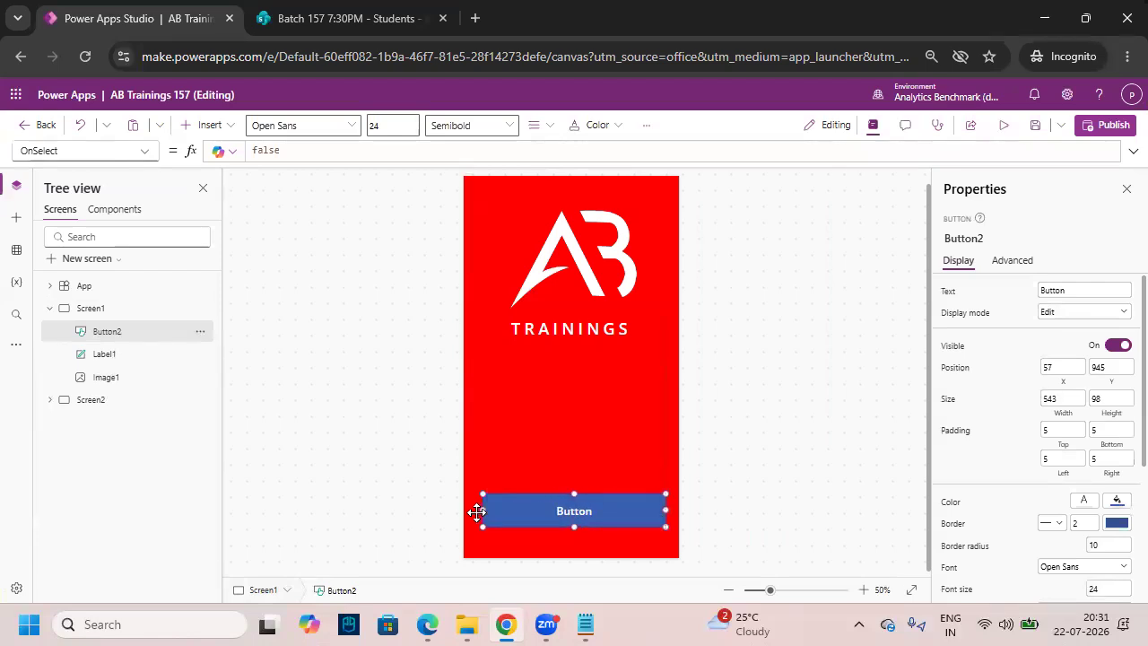
pyautogui.moveTo(646, 511); pyautogui.dragTo(640, 508)
pyautogui.moveTo(660, 509); pyautogui.dragTo(665, 508)
pyautogui.moveTo(570, 520); pyautogui.dragTo(572, 520)
# - Label the button Get Started with size 35 black text on a yellow background
pyautogui.doubleClick(594, 509)
pyautogui.write('Get Started')
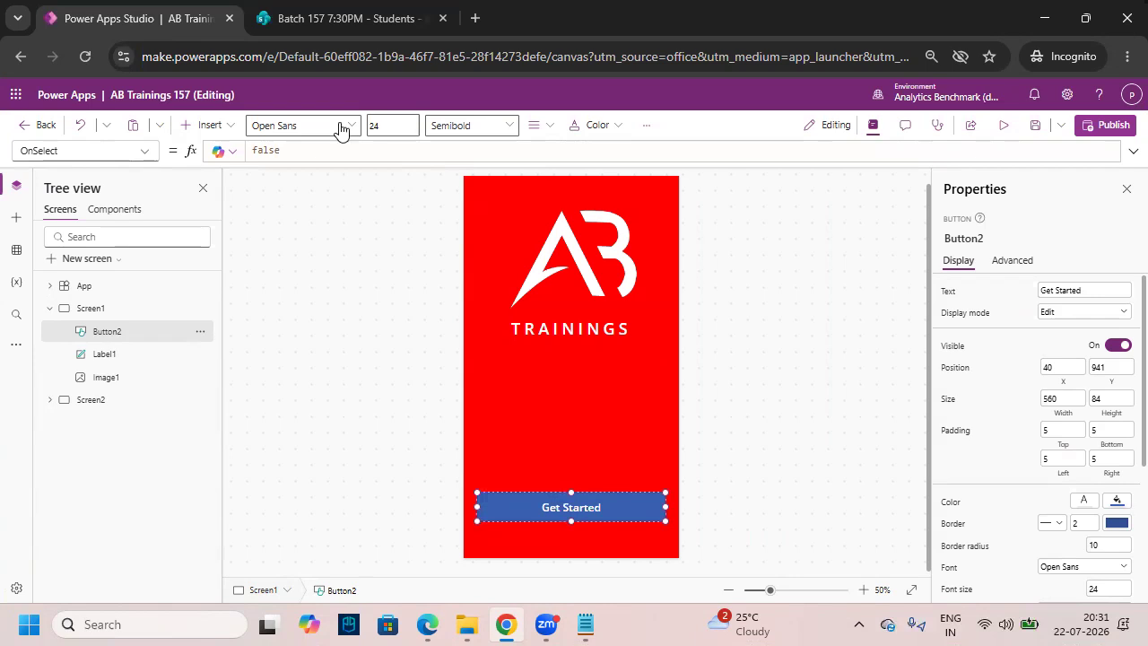
pyautogui.write('35')
pyautogui.click(479, 125)
pyautogui.click(516, 166)
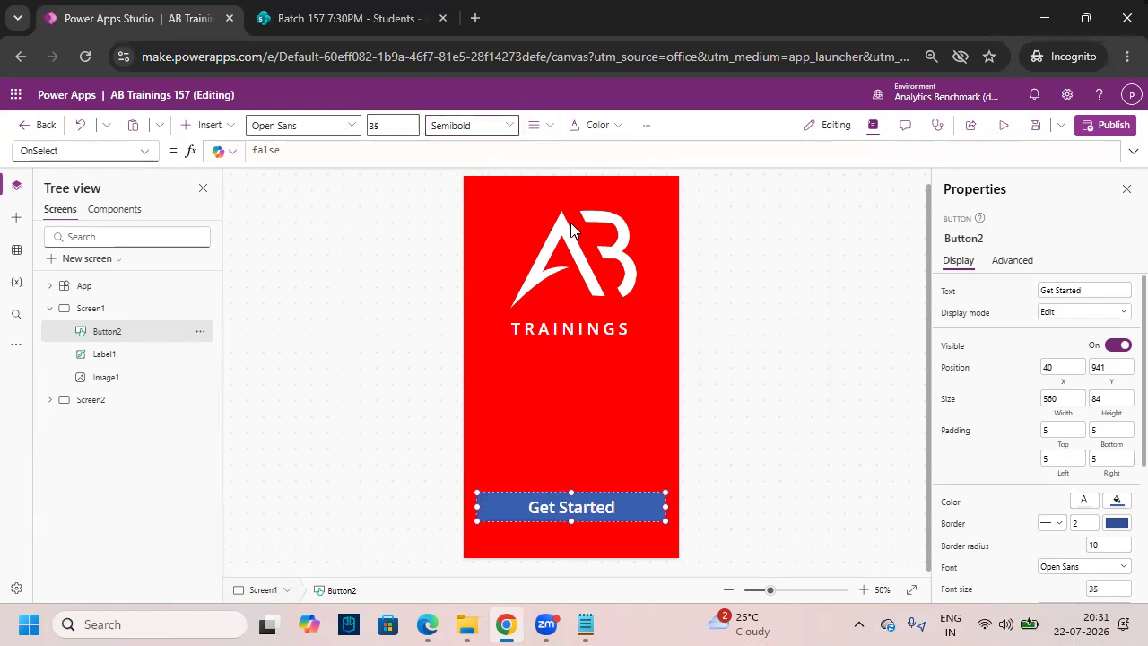
pyautogui.click(594, 126)
pyautogui.click(605, 375)
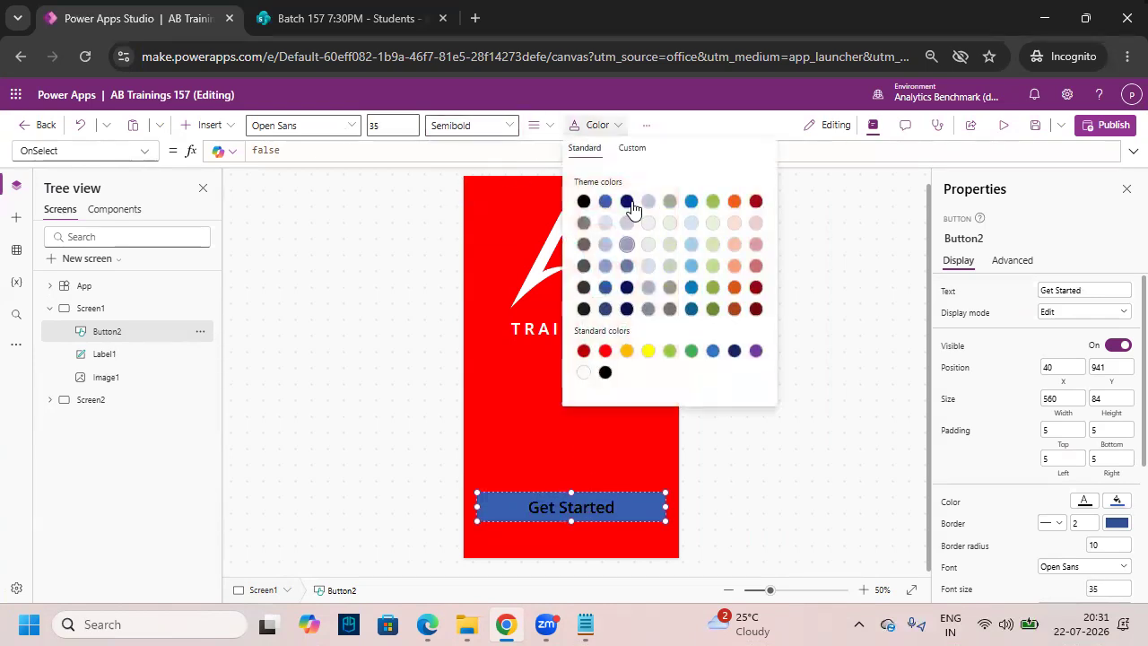
pyautogui.click(646, 126)
pyautogui.click(688, 151)
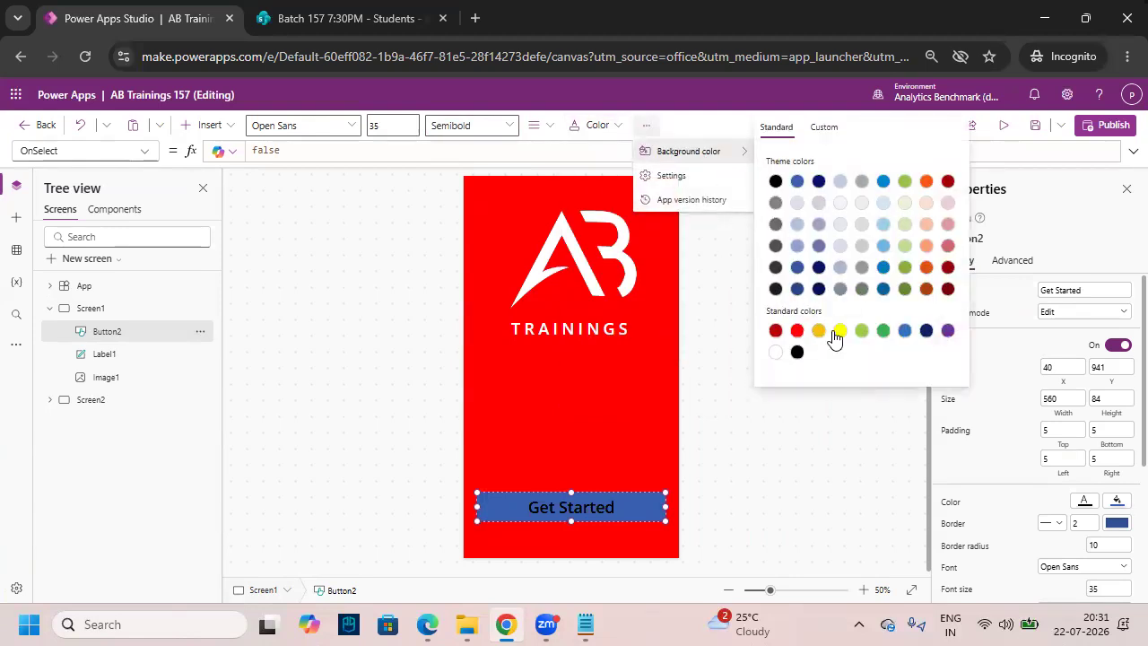
pyautogui.click(839, 330)
pyautogui.click(728, 473)
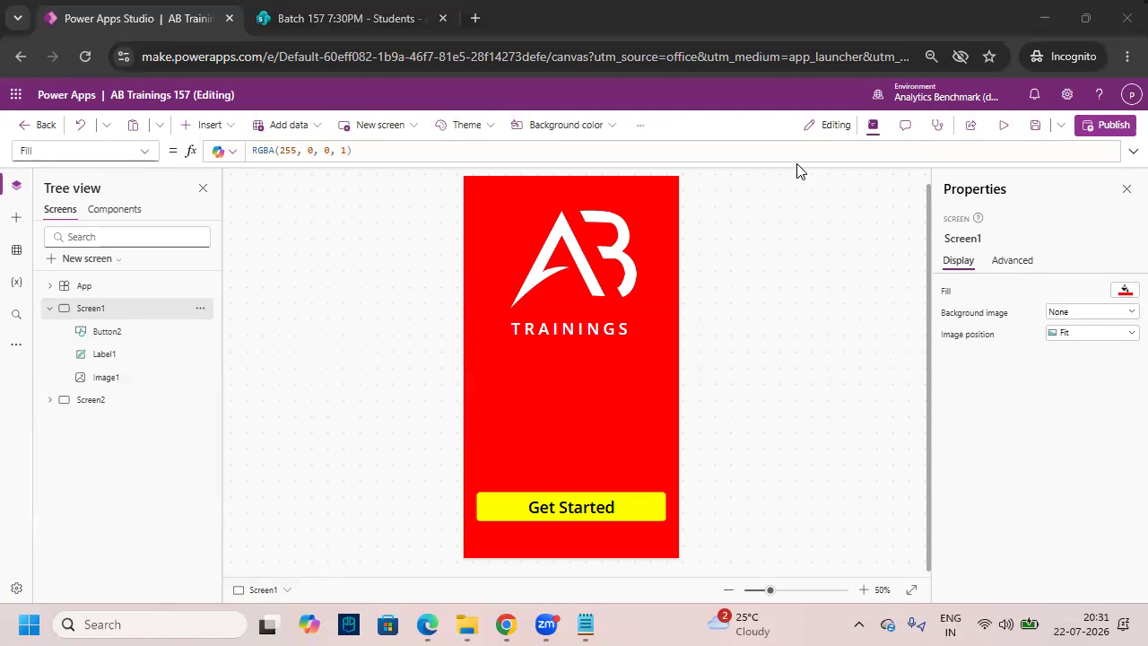
pyautogui.click(1003, 125)
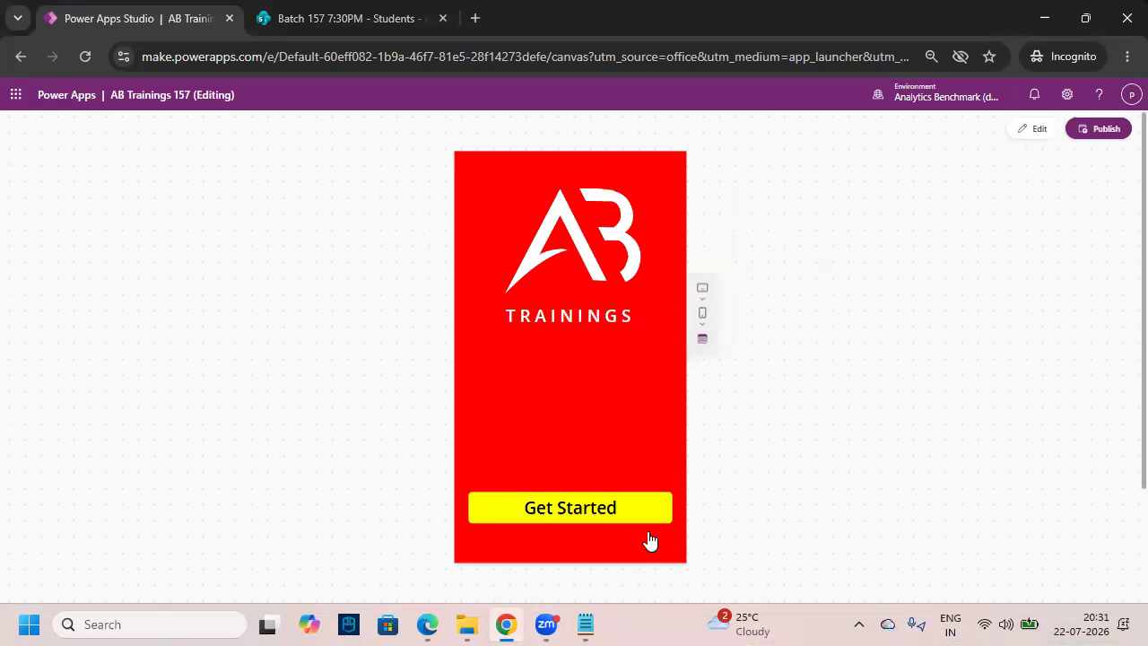
pyautogui.click(620, 514)
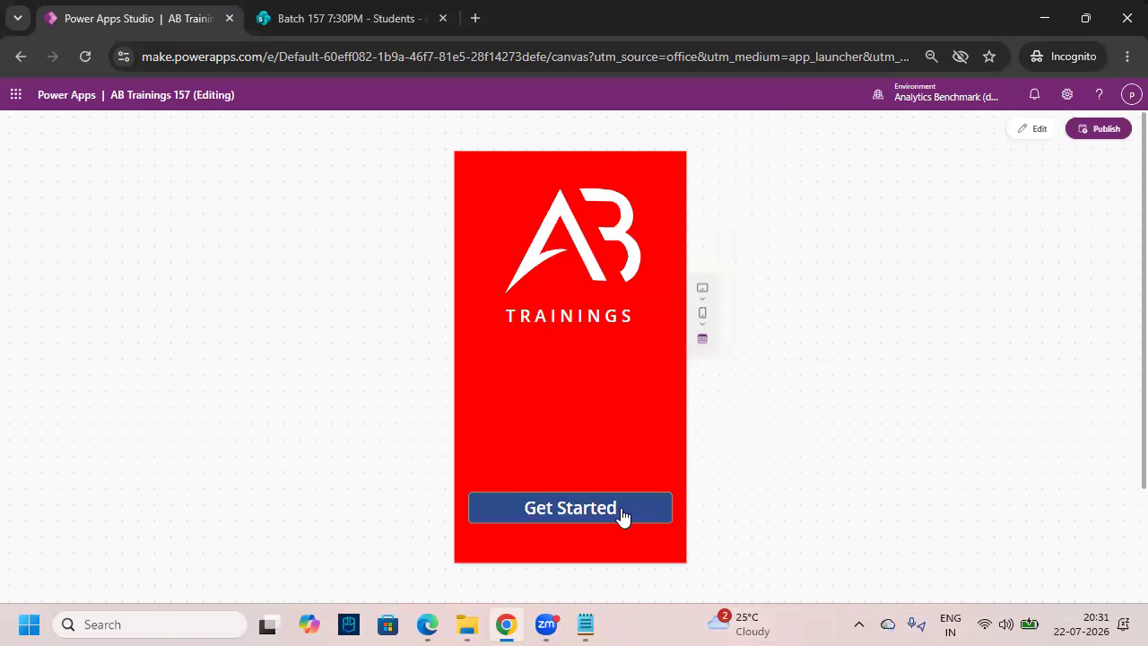
pyautogui.click(621, 515)
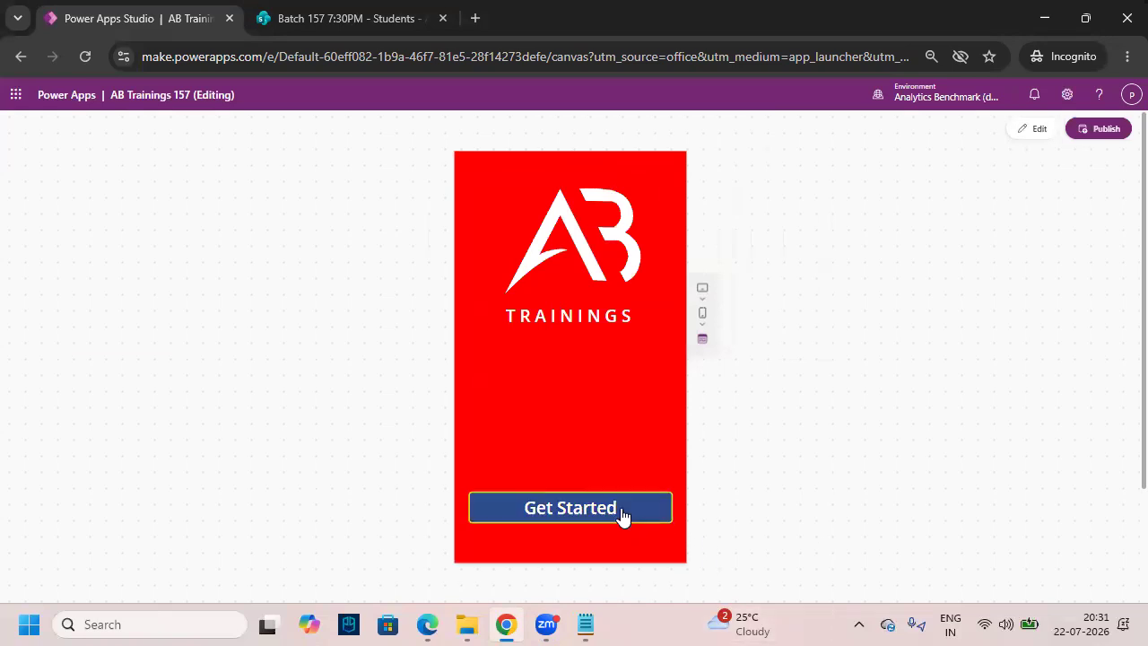
pyautogui.press('Escape')
pyautogui.click(738, 403)
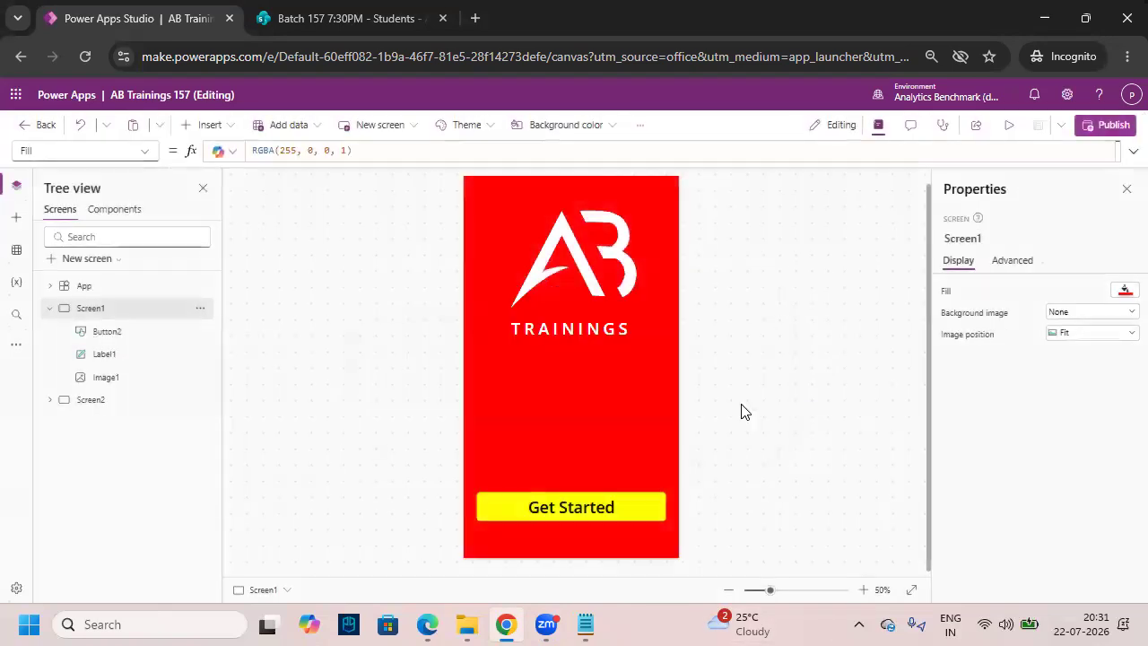
# - Select the Get Started button on Screen1
pyautogui.click(632, 504)
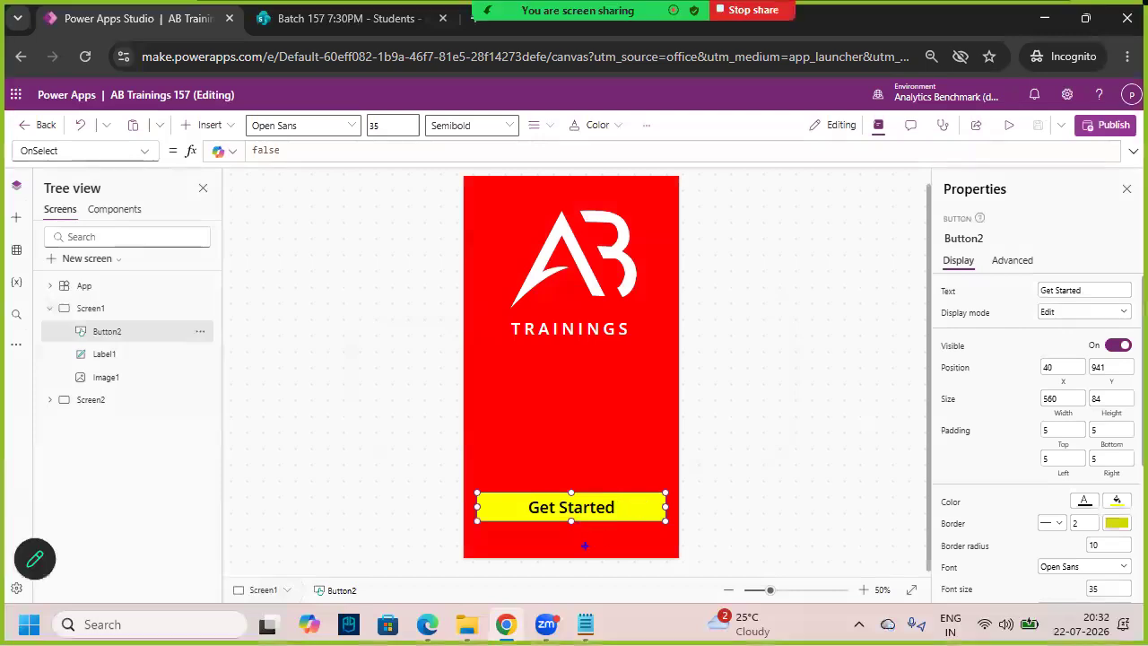
pyautogui.moveTo(558, 538); pyautogui.dragTo(613, 466)
pyautogui.moveTo(82, 318)
pyautogui.mouseDown()
pyautogui.moveTo(135, 319)
pyautogui.moveTo(108, 291)
pyautogui.moveTo(110, 262)
pyautogui.moveTo(224, 305)
pyautogui.moveTo(229, 438)
pyautogui.moveTo(108, 465)
pyautogui.moveTo(86, 414)
pyautogui.moveTo(79, 425)
pyautogui.moveTo(88, 412)
pyautogui.moveTo(107, 427)
pyautogui.mouseUp()
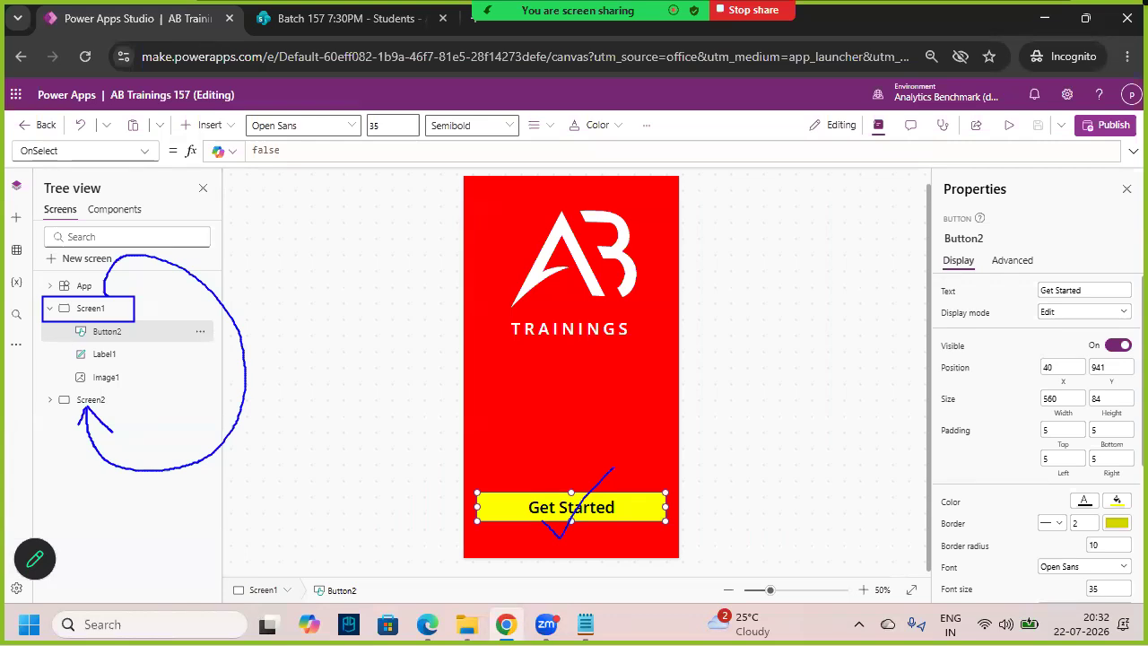
pyautogui.press('Escape')
pyautogui.hotkey('ctrl', '2')
pyautogui.moveTo(541, 523)
pyautogui.mouseDown()
pyautogui.moveTo(554, 533)
pyautogui.moveTo(636, 457)
pyautogui.mouseUp()
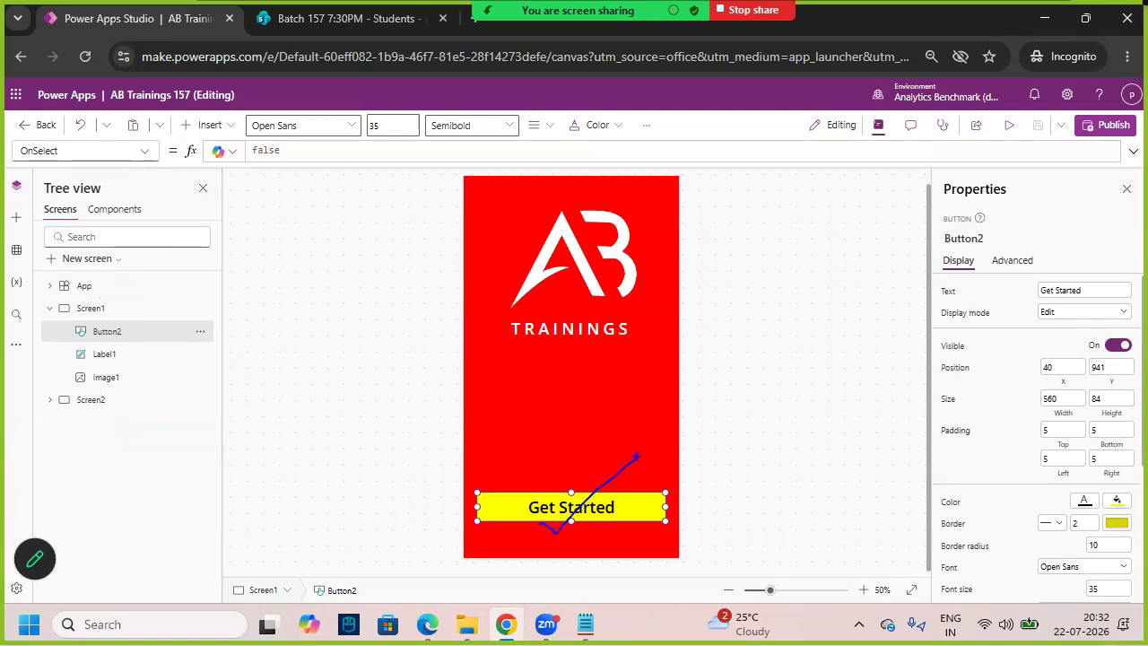
pyautogui.press('Escape')
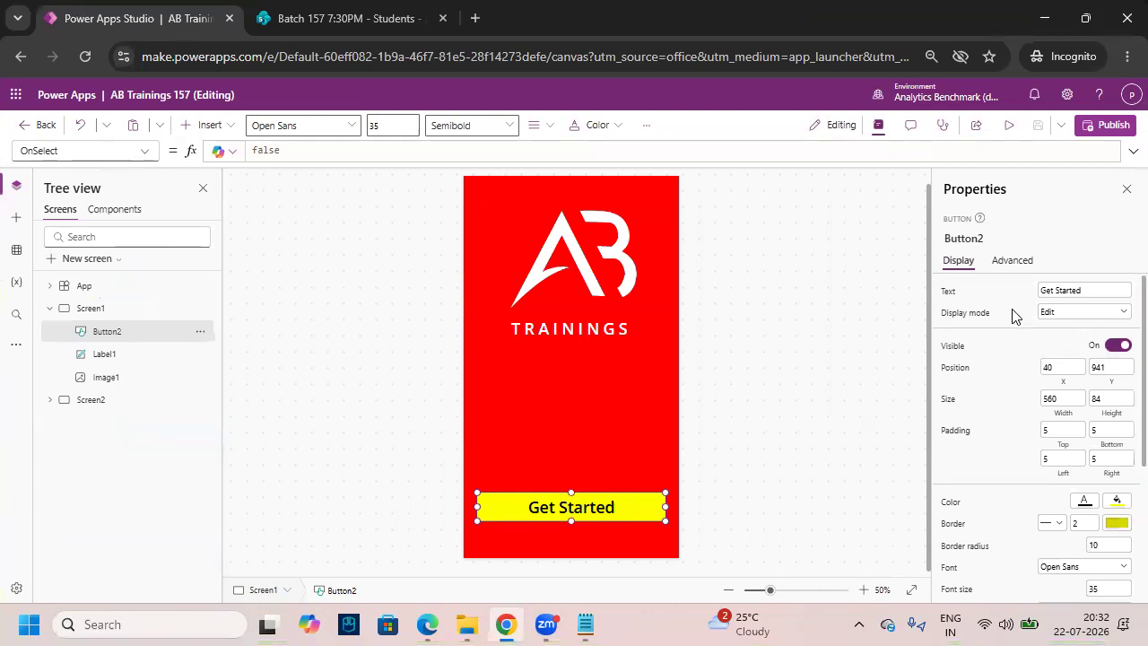
pyautogui.hotkey('ctrl', '2')
pyautogui.moveTo(977, 165)
pyautogui.mouseDown()
pyautogui.moveTo(953, 208)
pyautogui.moveTo(973, 213)
pyautogui.mouseUp()
pyautogui.moveTo(965, 393); pyautogui.dragTo(1066, 312)
pyautogui.moveTo(9, 136); pyautogui.dragTo(168, 166)
pyautogui.moveTo(31, 161)
pyautogui.mouseDown()
pyautogui.moveTo(63, 170)
pyautogui.moveTo(122, 130)
pyautogui.mouseUp()
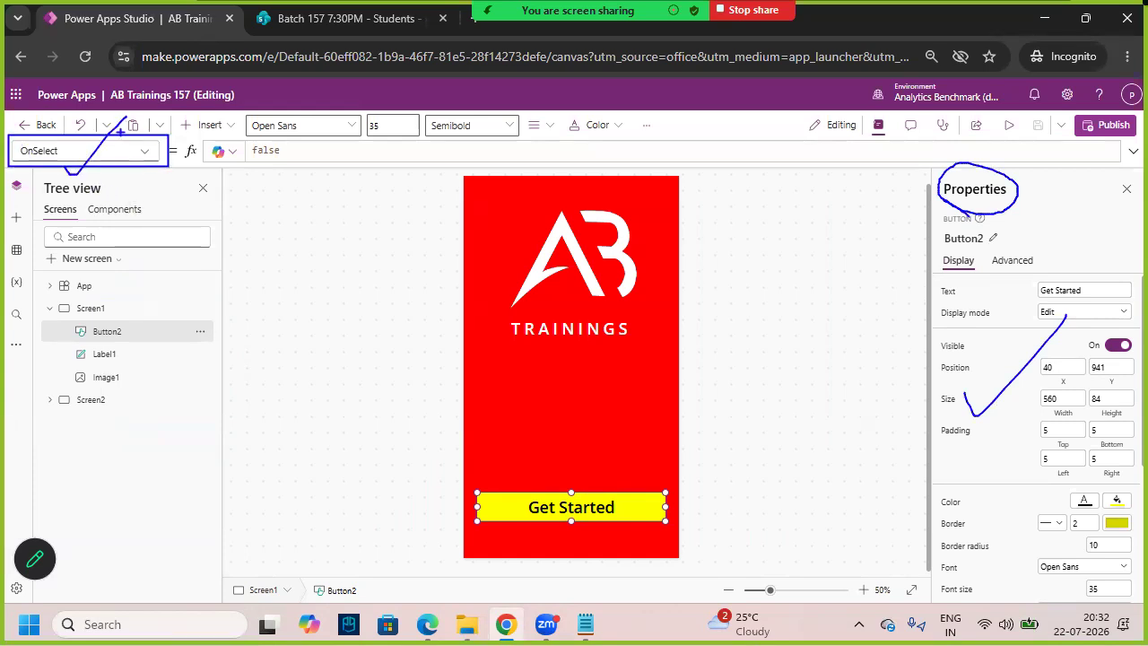
pyautogui.press('Escape')
# - Choose OnSelect in the property list and expand the formula bar showing false
pyautogui.click(140, 157)
pyautogui.scroll(2, 62, 333)
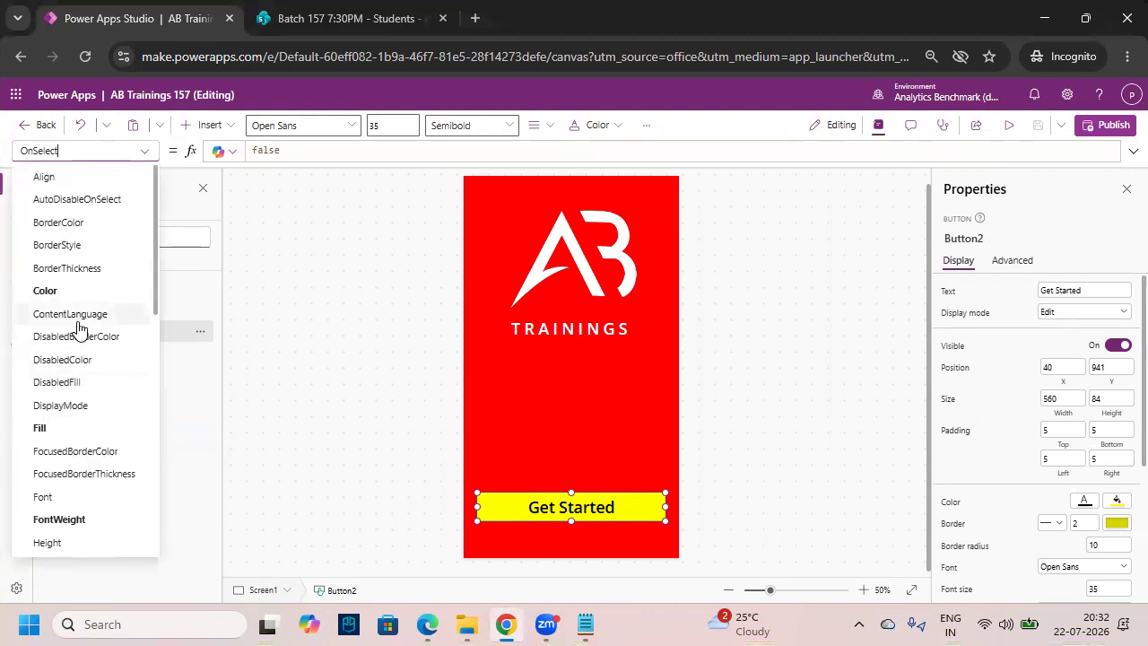
pyautogui.scroll(-2, 41, 379)
pyautogui.scroll(-3, 40, 379)
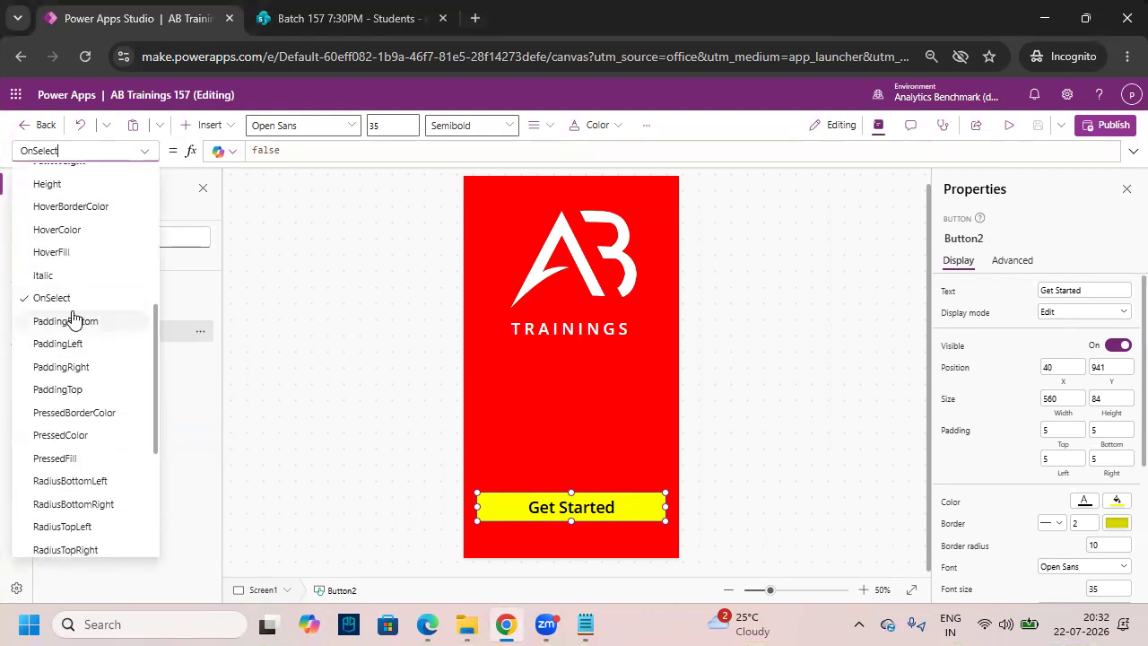
pyautogui.click(66, 305)
pyautogui.moveTo(77, 151); pyautogui.dragTo(2, 151)
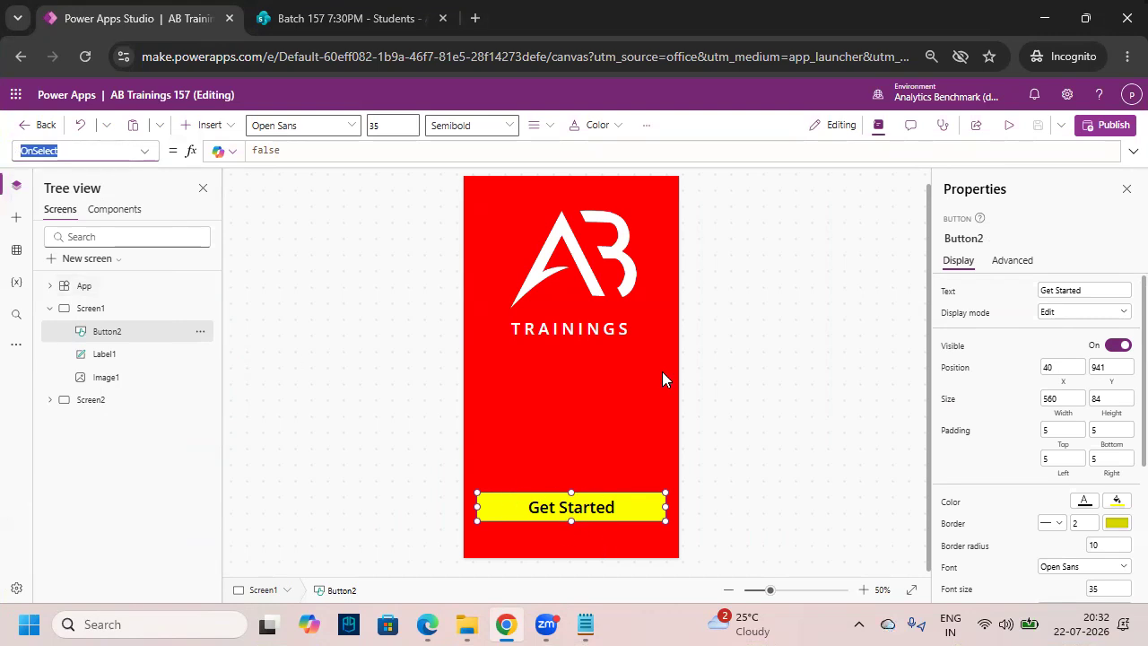
pyautogui.click(1132, 152)
pyautogui.hotkey('ctrl', '2')
pyautogui.moveTo(10, 138); pyautogui.dragTo(87, 167)
pyautogui.press('Escape')
# - Replace the OnSelect value false with Navigate(Screen2) and preview the app
pyautogui.doubleClick(298, 152)
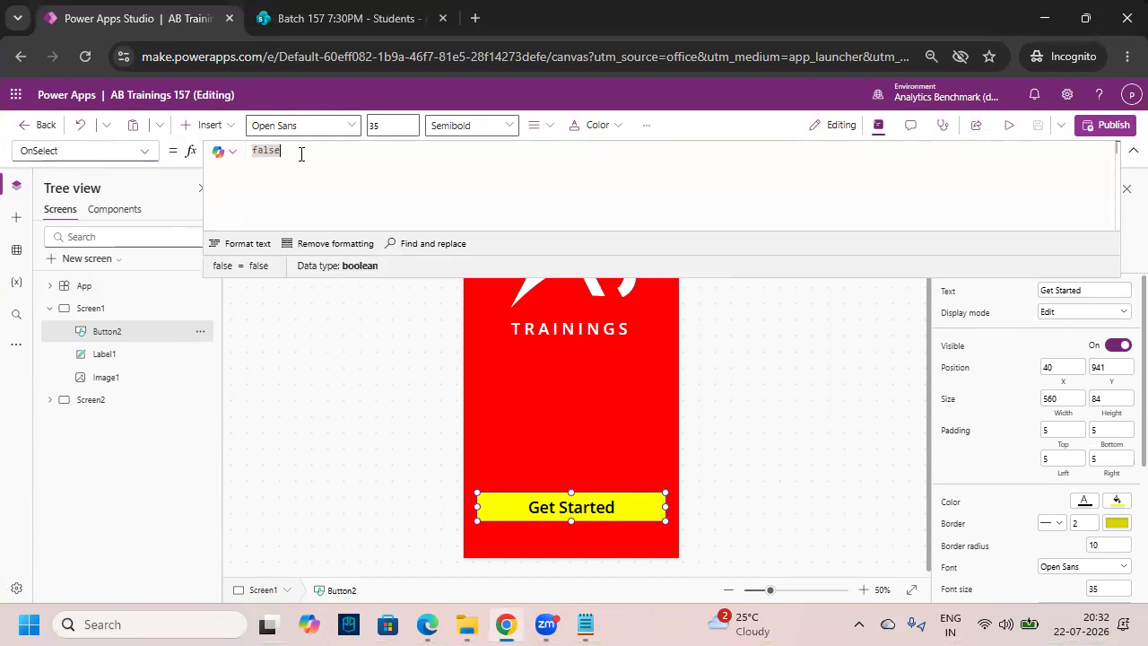
pyautogui.moveTo(289, 151); pyautogui.dragTo(241, 154)
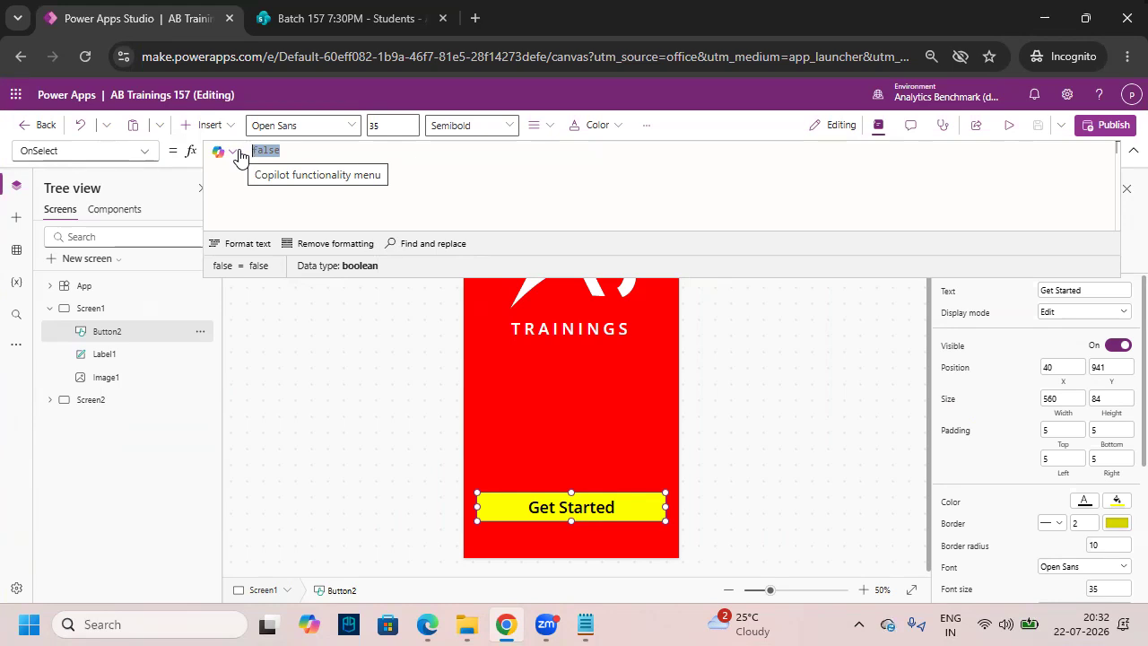
pyautogui.write('N')
pyautogui.press('BackSpace')
pyautogui.write('Navigate(')
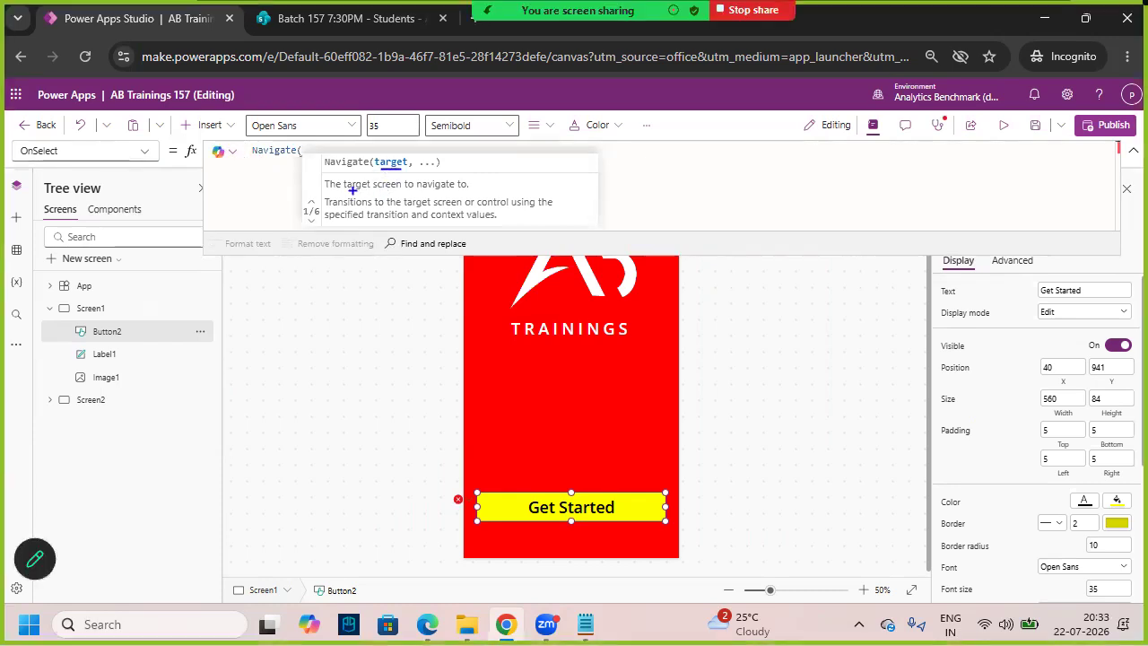
pyautogui.moveTo(326, 191); pyautogui.dragTo(478, 193)
pyautogui.click(322, 156)
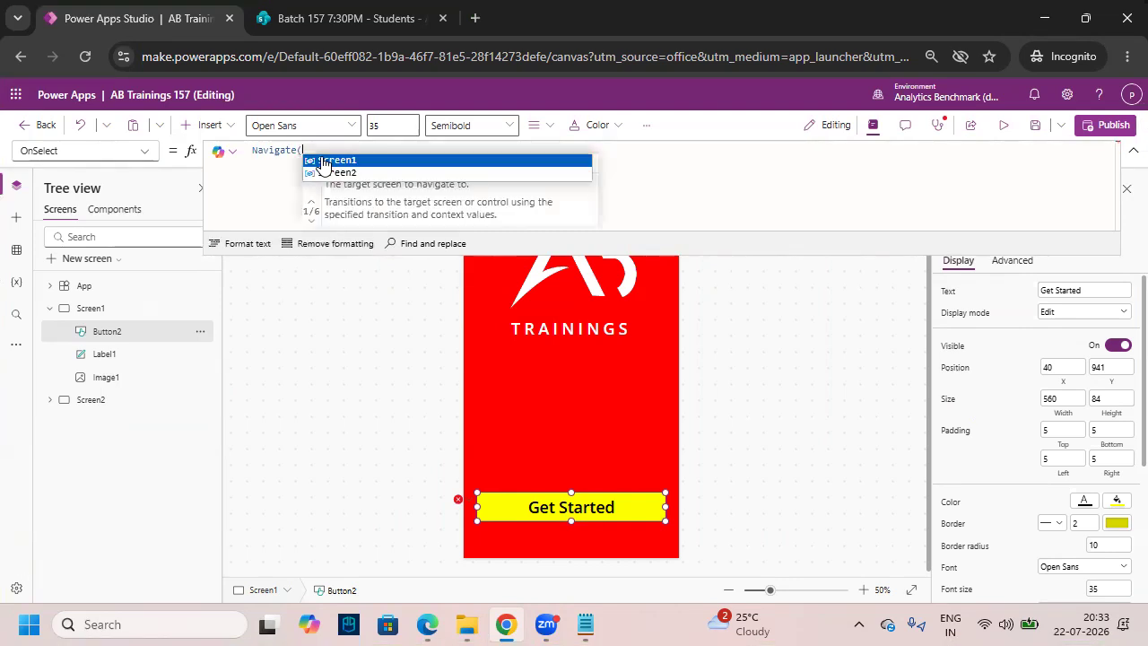
pyautogui.click(380, 174)
pyautogui.write(')')
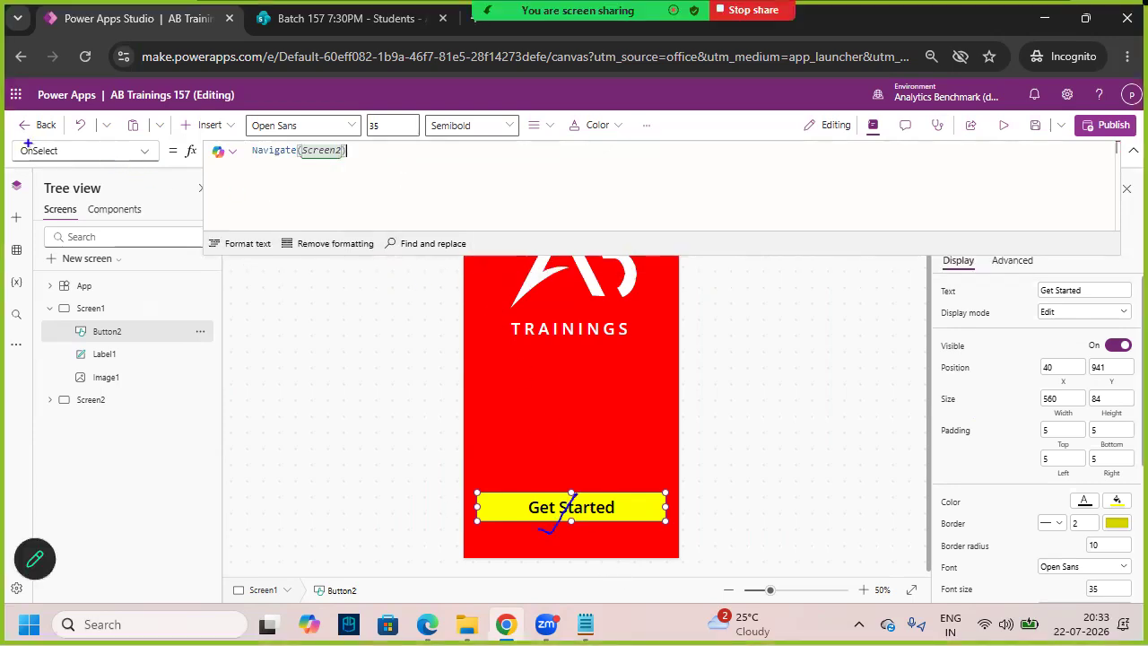
pyautogui.moveTo(10, 137); pyautogui.dragTo(97, 160)
pyautogui.moveTo(256, 166)
pyautogui.mouseDown()
pyautogui.moveTo(364, 121)
pyautogui.moveTo(326, 193)
pyautogui.mouseUp()
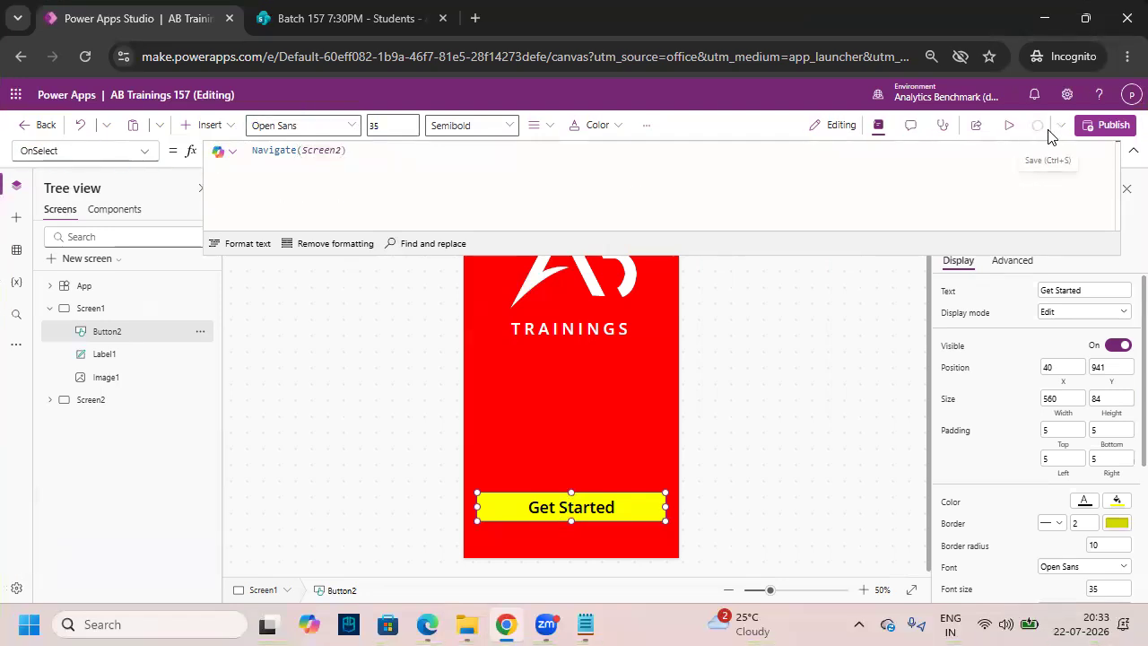
pyautogui.click(1005, 127)
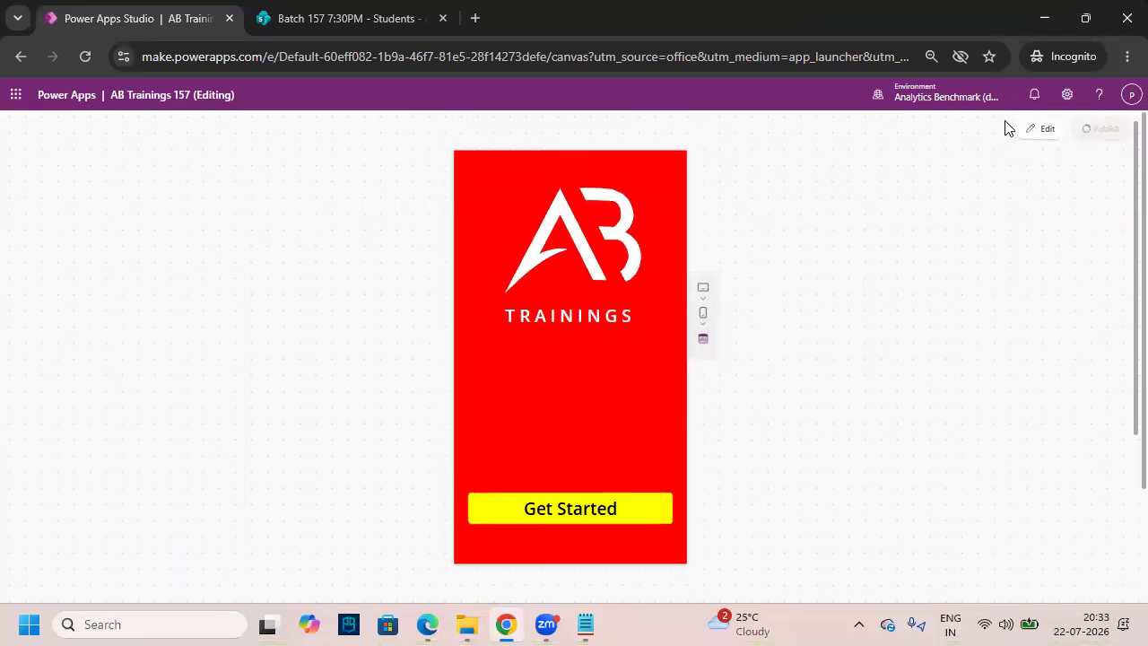
# - Click Get Started in preview and check the inquiry form screen opens
pyautogui.click(631, 514)
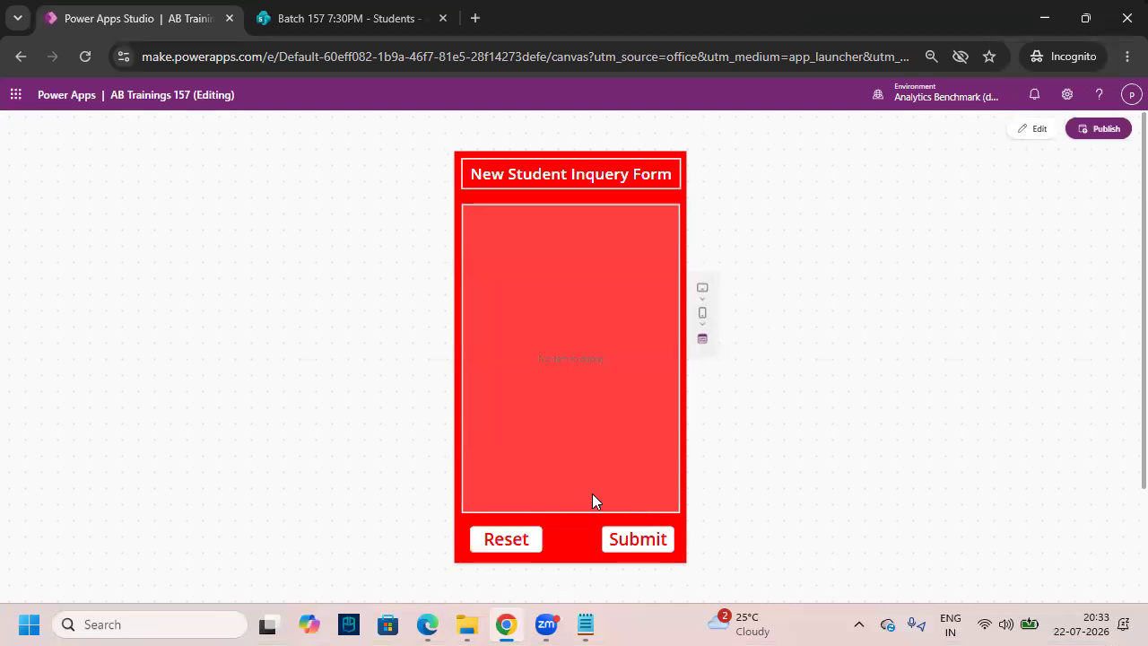
pyautogui.moveTo(462, 205)
pyautogui.mouseDown()
pyautogui.moveTo(592, 422)
pyautogui.moveTo(680, 510)
pyautogui.mouseUp()
pyautogui.moveTo(560, 337)
pyautogui.mouseDown()
pyautogui.moveTo(537, 397)
pyautogui.moveTo(562, 362)
pyautogui.moveTo(632, 350)
pyautogui.moveTo(635, 369)
pyautogui.mouseUp()
pyautogui.moveTo(547, 409); pyautogui.dragTo(674, 362)
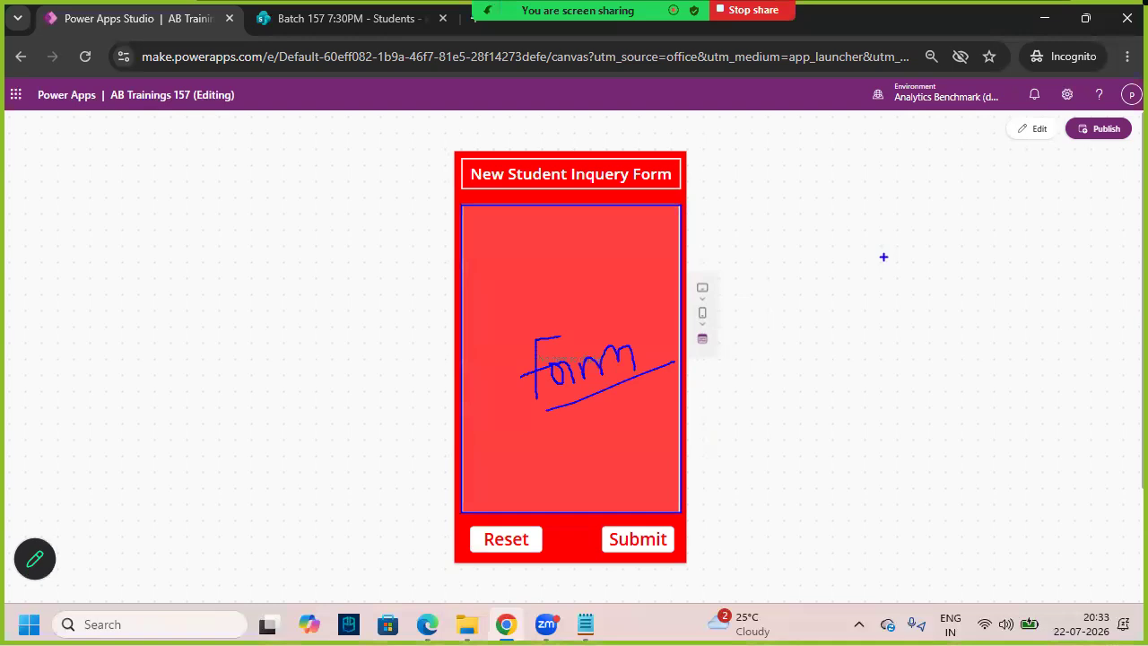
# - Exit preview, dismiss the tip, collapse the formula bar and select the inquiry form
pyautogui.press('Escape')
pyautogui.press('Escape')
pyautogui.click(731, 400)
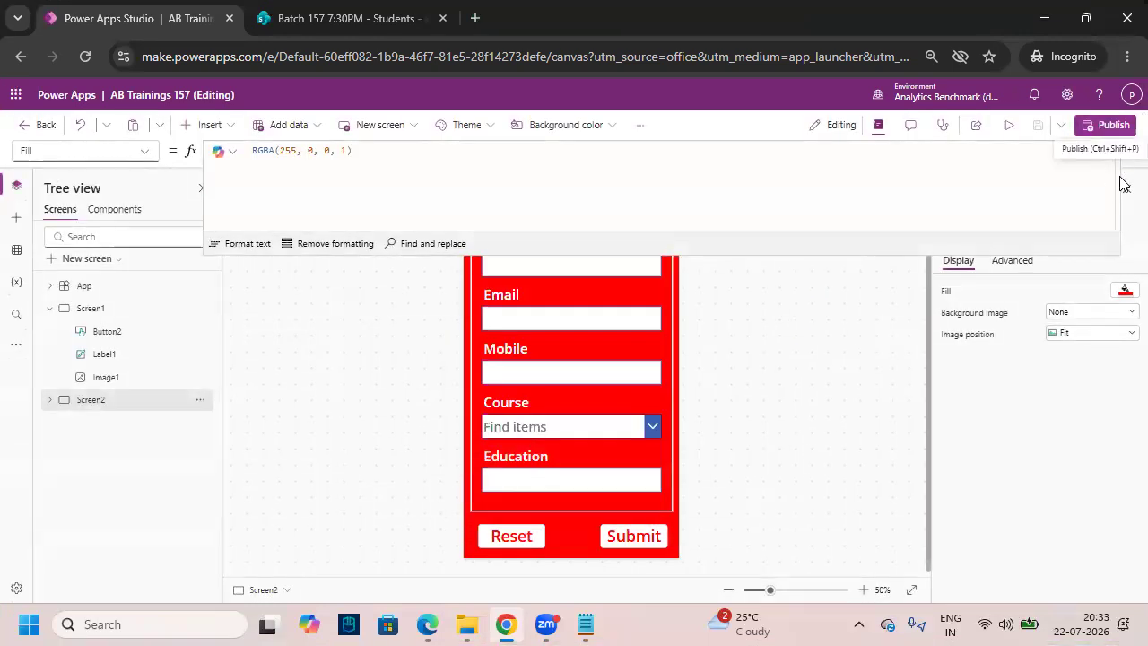
pyautogui.click(1131, 150)
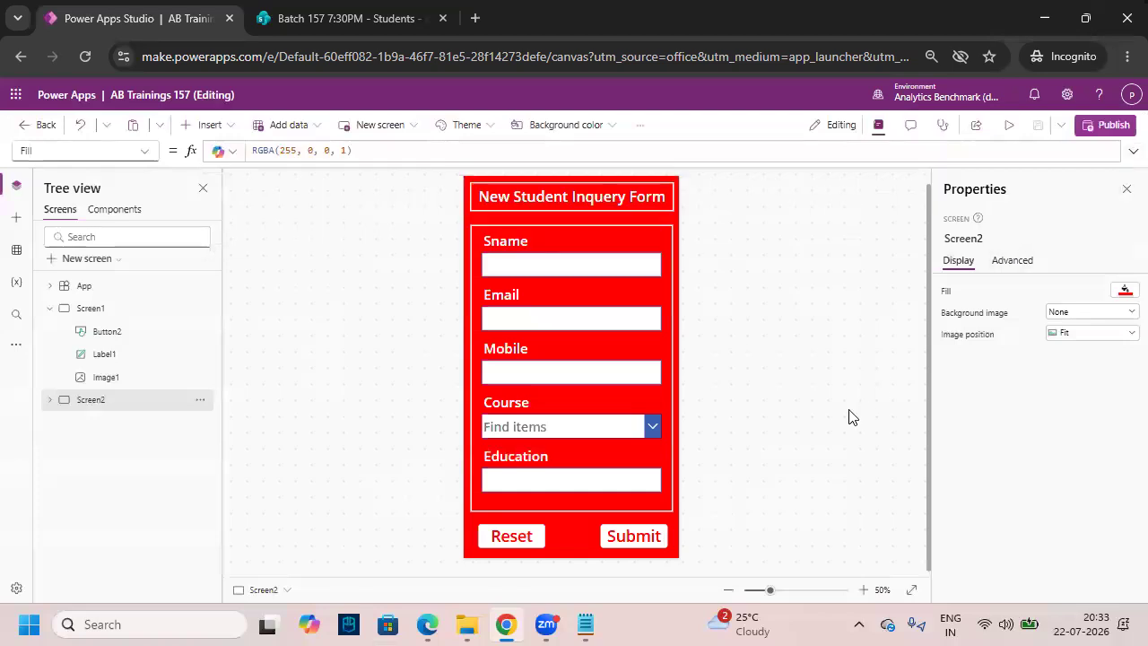
pyautogui.click(662, 504)
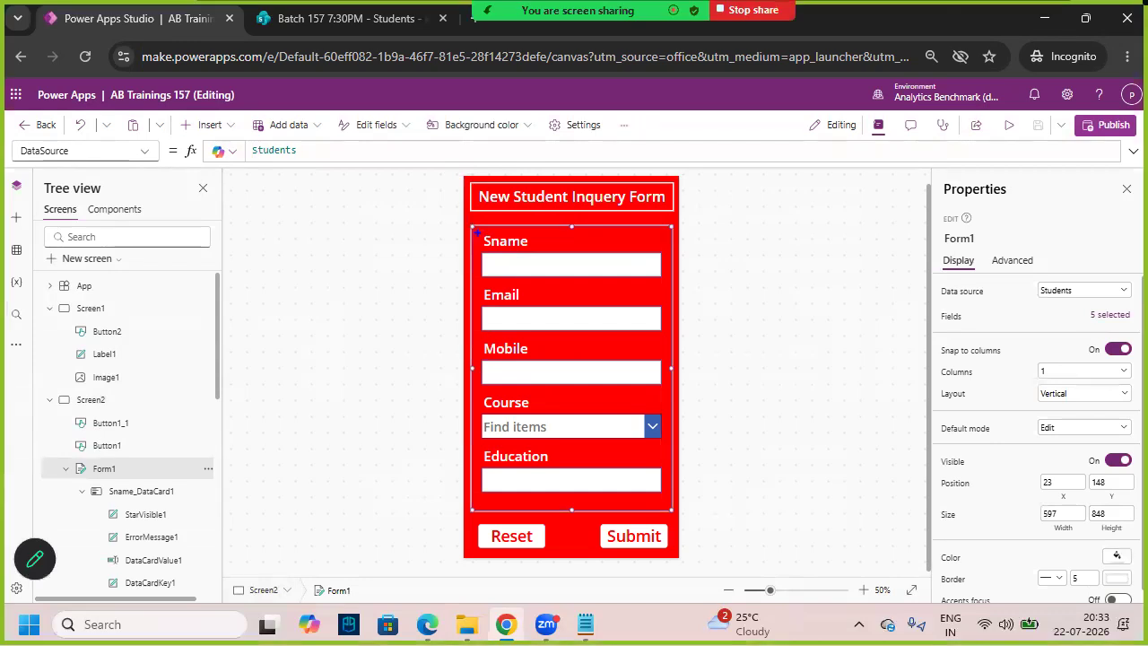
pyautogui.moveTo(472, 224)
pyautogui.mouseDown()
pyautogui.moveTo(627, 508)
pyautogui.moveTo(673, 513)
pyautogui.mouseUp()
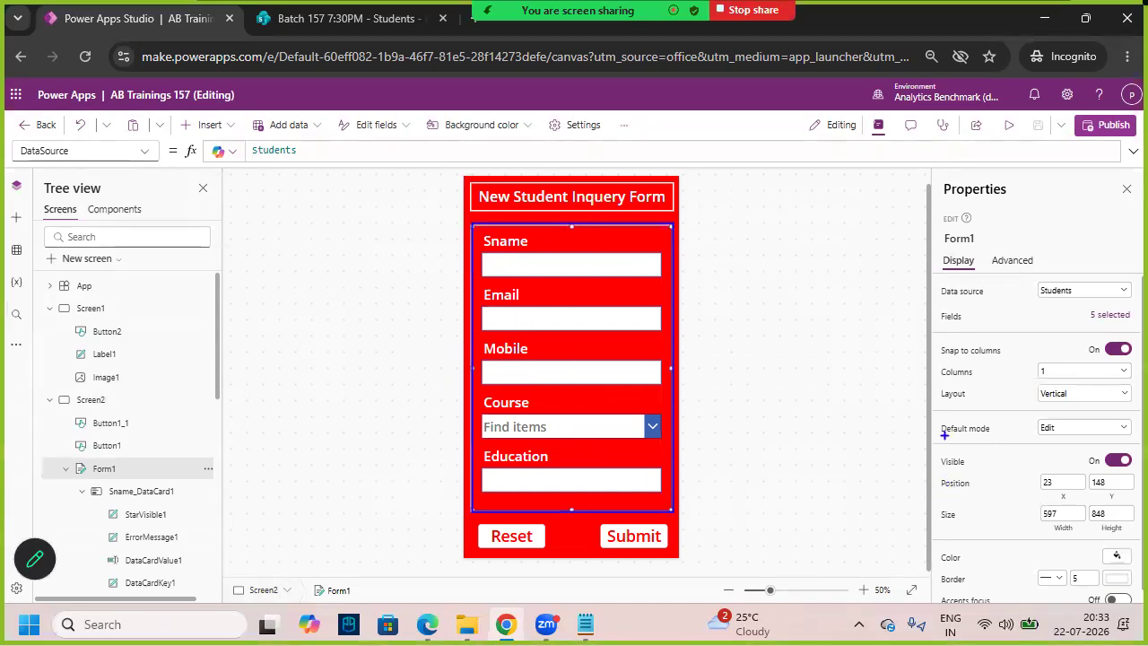
pyautogui.moveTo(496, 428)
pyautogui.mouseDown()
pyautogui.moveTo(519, 441)
pyautogui.moveTo(561, 364)
pyautogui.mouseUp()
pyautogui.moveTo(934, 416); pyautogui.dragTo(999, 440)
pyautogui.moveTo(1027, 436)
pyautogui.mouseDown()
pyautogui.moveTo(1075, 432)
pyautogui.moveTo(1038, 412)
pyautogui.moveTo(1057, 436)
pyautogui.mouseUp()
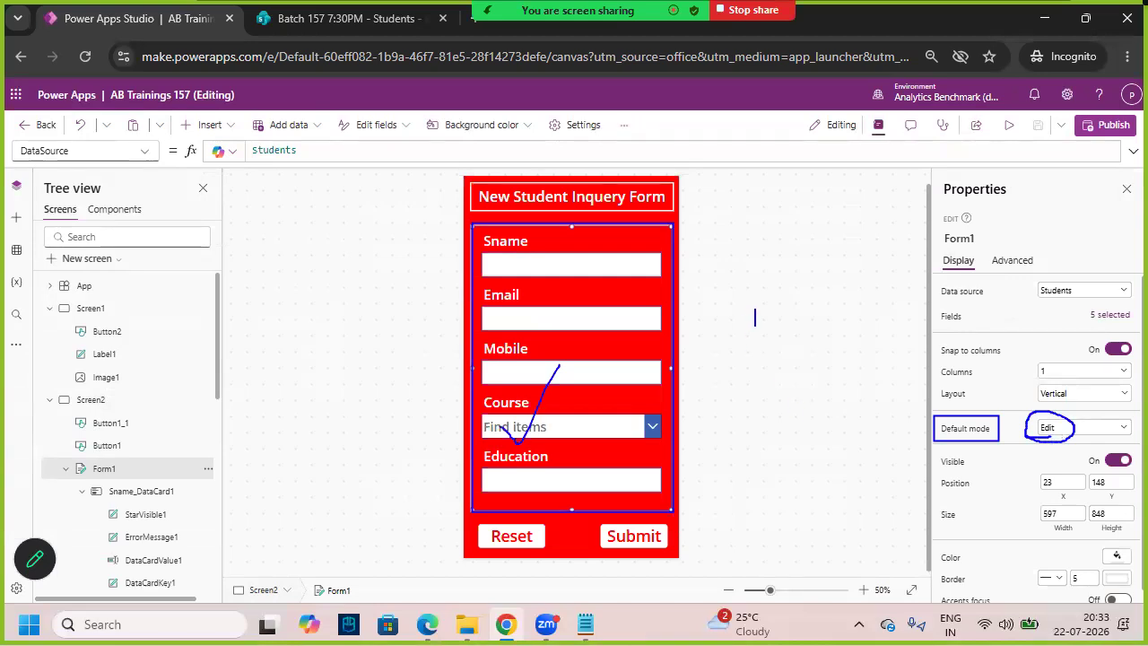
pyautogui.write('New')
pyautogui.press('Return')
pyautogui.write('Edit')
pyautogui.press('Return')
pyautogui.write('View')
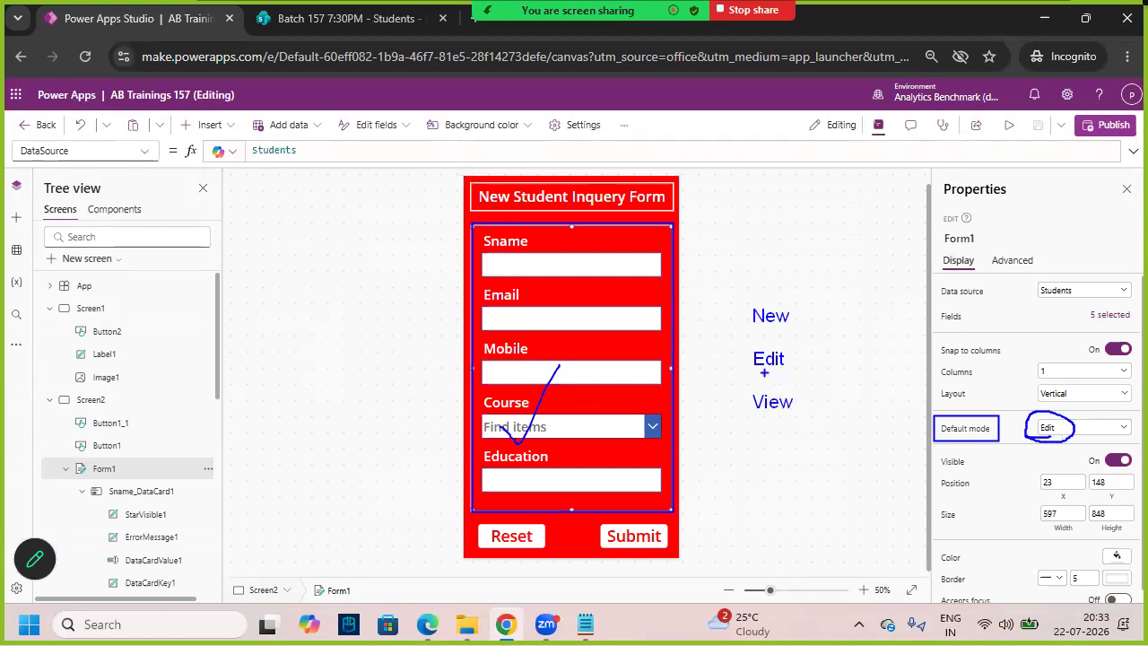
pyautogui.moveTo(749, 359); pyautogui.dragTo(737, 357)
pyautogui.moveTo(343, 349); pyautogui.dragTo(460, 312)
pyautogui.hotkey('ctrl', 'z')
pyautogui.moveTo(519, 170)
pyautogui.mouseDown()
pyautogui.moveTo(536, 262)
pyautogui.moveTo(550, 239)
pyautogui.mouseUp()
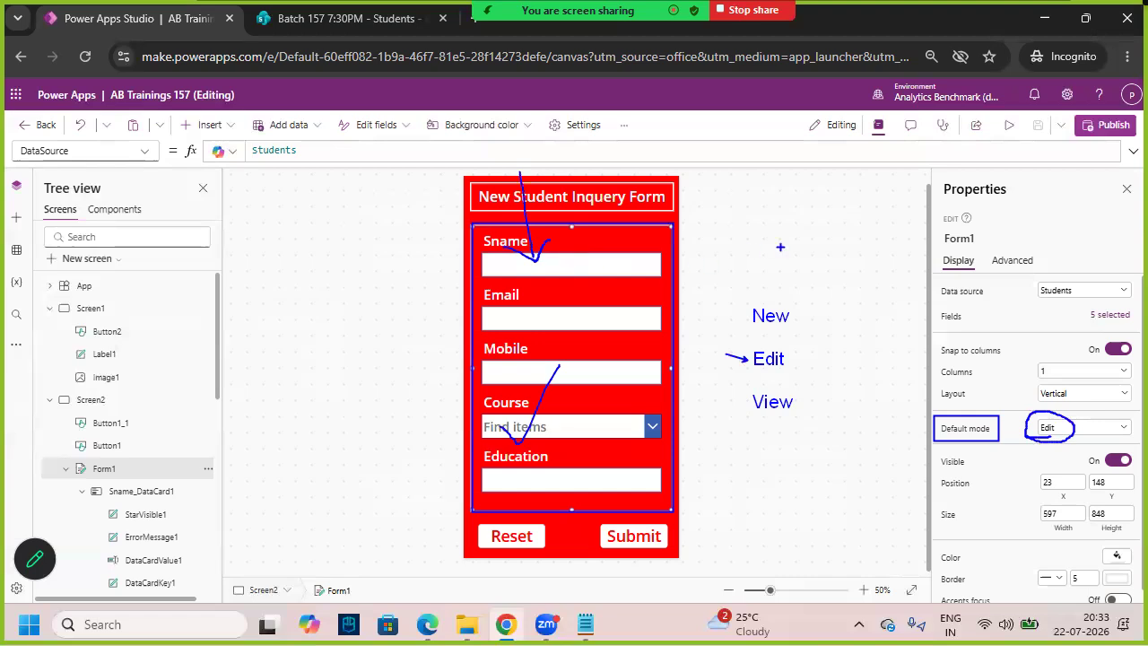
pyautogui.moveTo(745, 312)
pyautogui.mouseDown()
pyautogui.moveTo(728, 303)
pyautogui.moveTo(763, 334)
pyautogui.moveTo(807, 323)
pyautogui.moveTo(772, 298)
pyautogui.mouseUp()
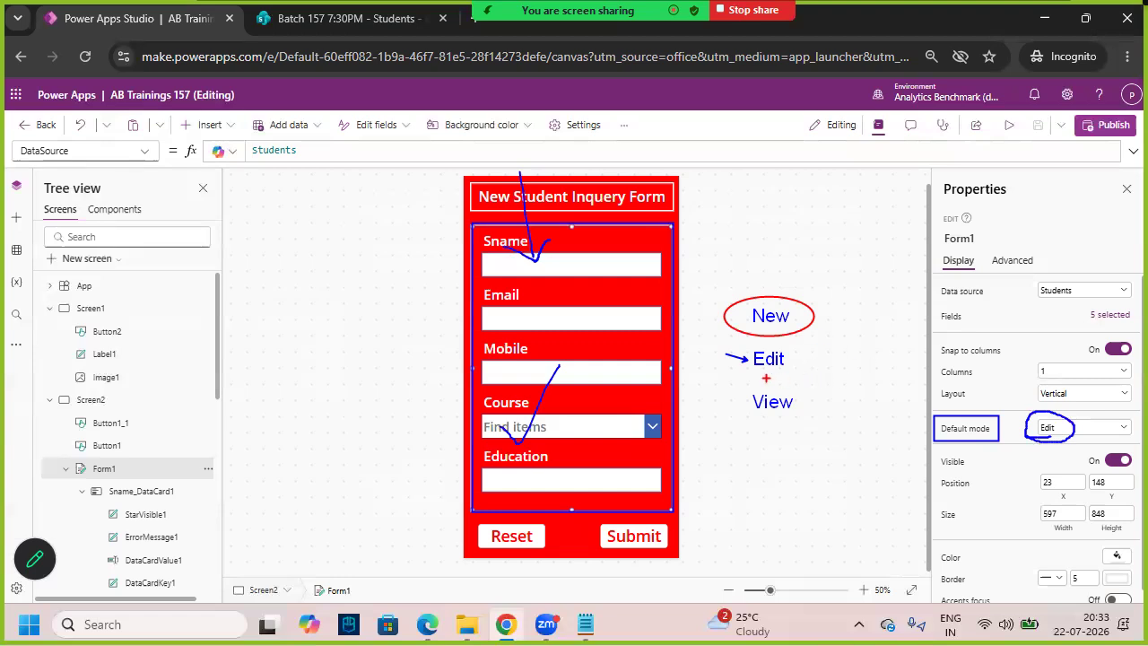
# - Enter '3 Hours' on the inquiry form
pyautogui.moveTo(753, 369); pyautogui.dragTo(784, 368)
pyautogui.moveTo(761, 413); pyautogui.dragTo(793, 415)
pyautogui.moveTo(789, 358)
pyautogui.mouseDown()
pyautogui.moveTo(824, 389)
pyautogui.moveTo(789, 406)
pyautogui.mouseUp()
pyautogui.write('3')
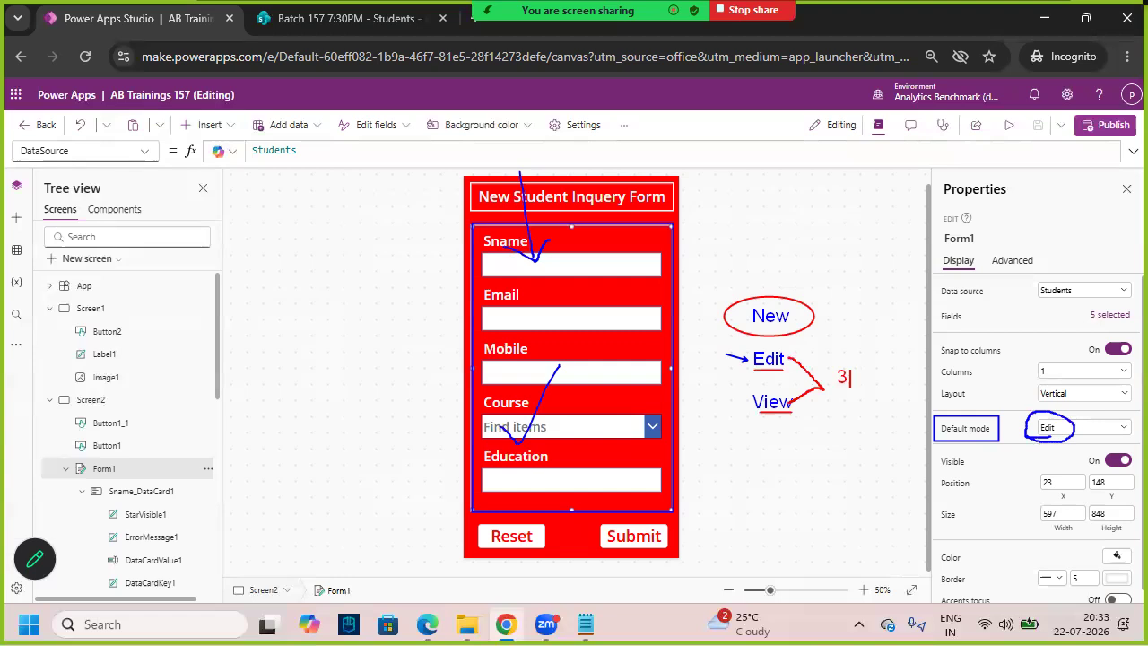
pyautogui.write(' Hours')
pyautogui.moveTo(778, 242)
pyautogui.mouseDown()
pyautogui.moveTo(764, 292)
pyautogui.moveTo(777, 296)
pyautogui.mouseUp()
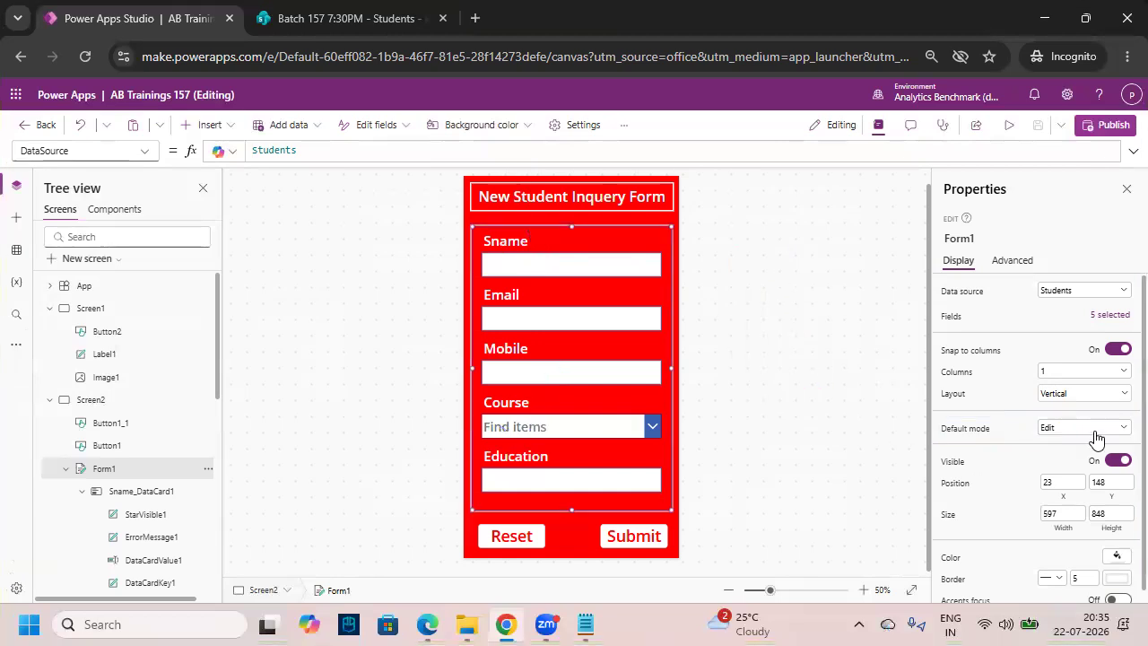
# - Check the form's Default mode options unchanged, then select Screen1's Get Started button
pyautogui.click(1091, 428)
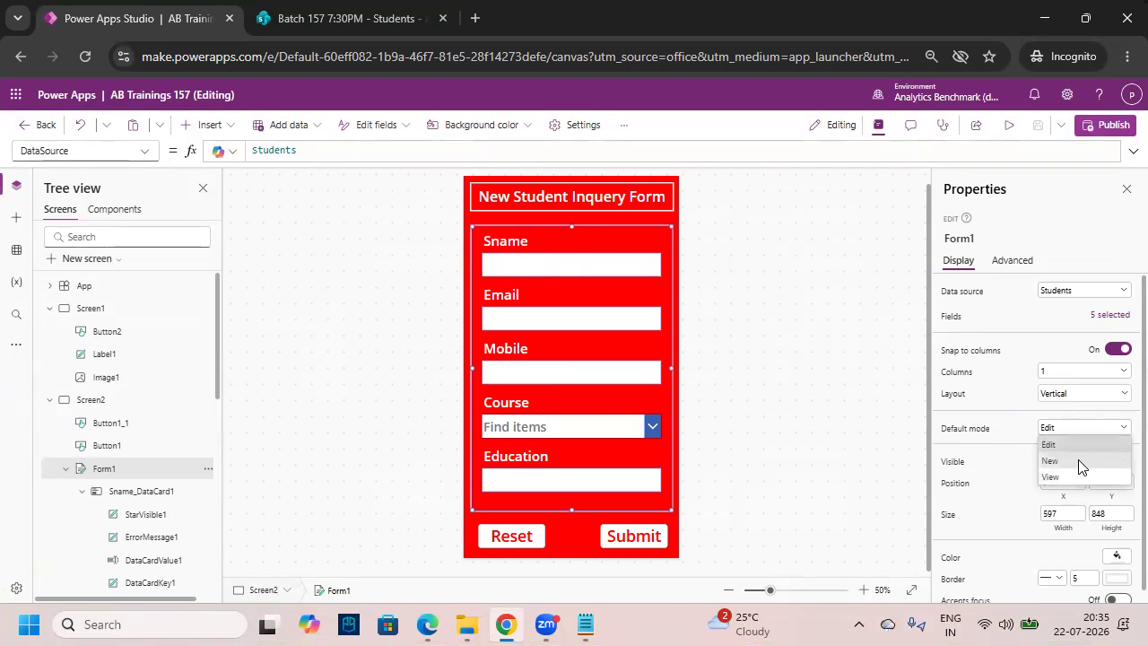
pyautogui.moveTo(1009, 459); pyautogui.dragTo(1090, 482)
pyautogui.moveTo(1083, 413); pyautogui.dragTo(1035, 519)
pyautogui.click(838, 348)
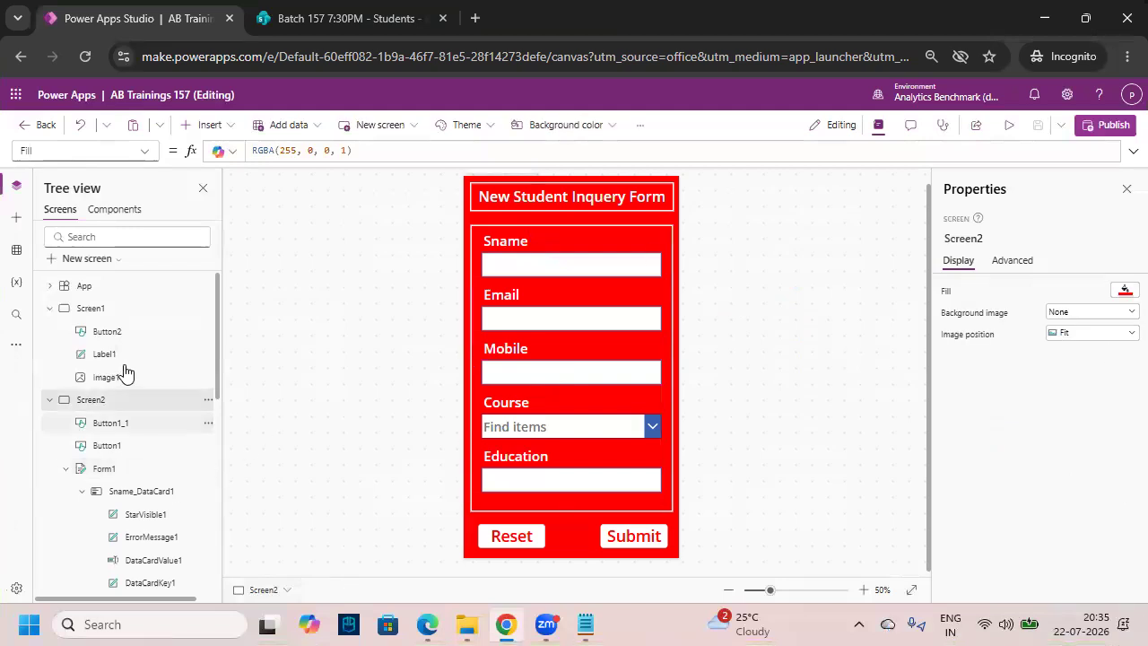
pyautogui.click(134, 313)
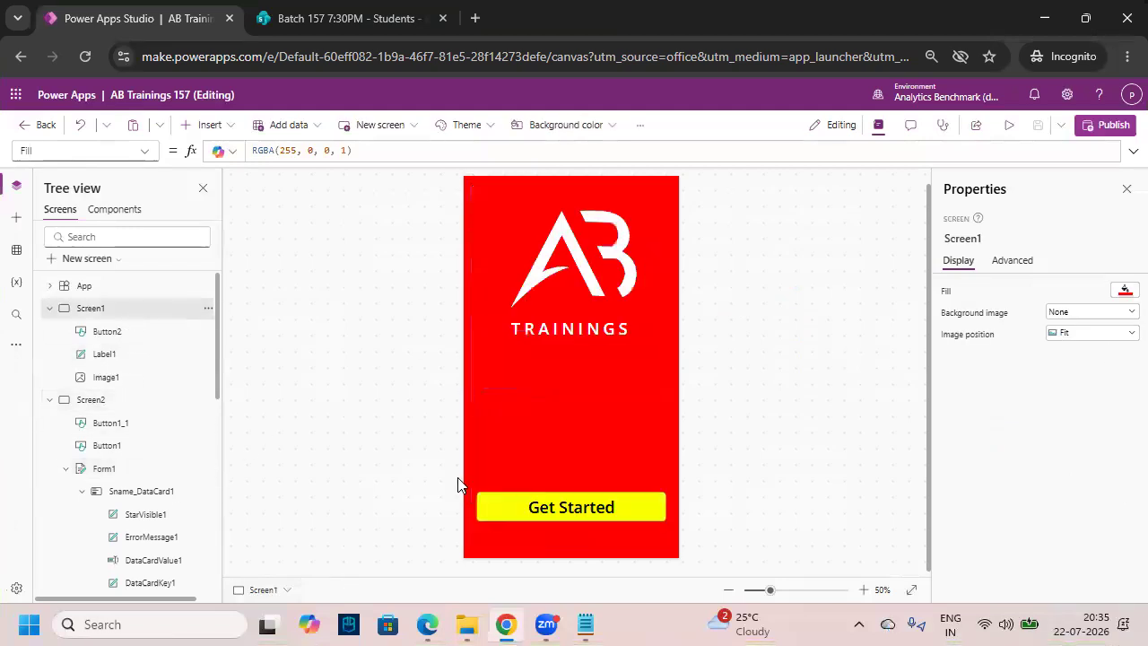
pyautogui.click(603, 504)
# - Select the Get Started button and make blank lines above Navigate(Screen2) in its enlarged OnSelect formula
pyautogui.click(694, 544)
pyautogui.click(624, 507)
pyautogui.click(1133, 151)
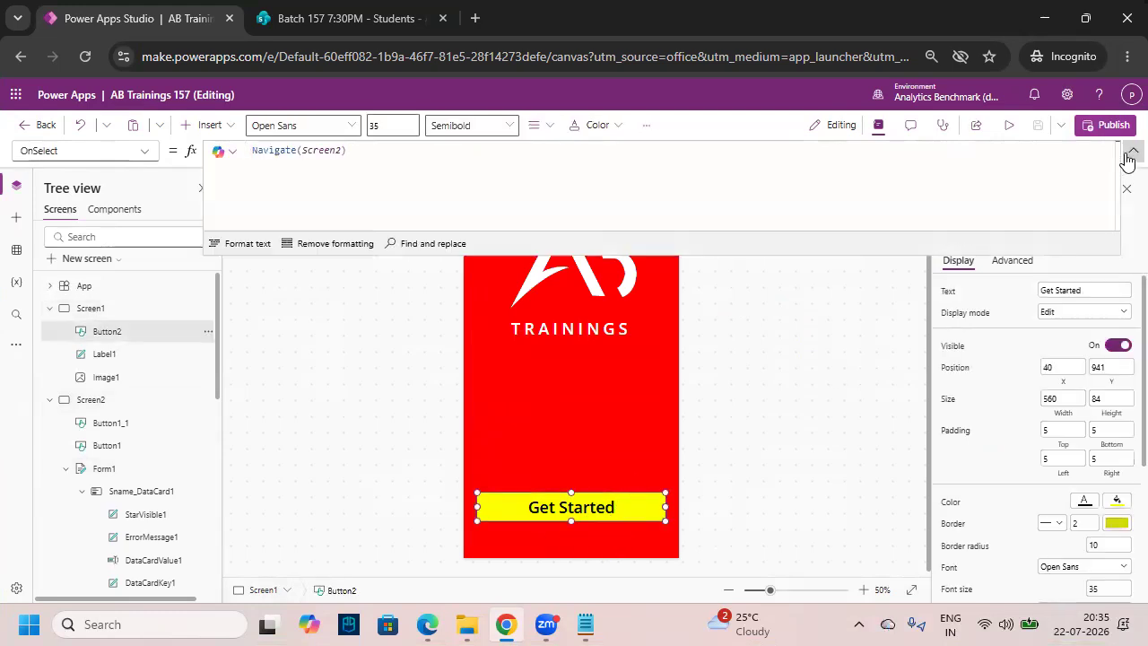
pyautogui.click(411, 163)
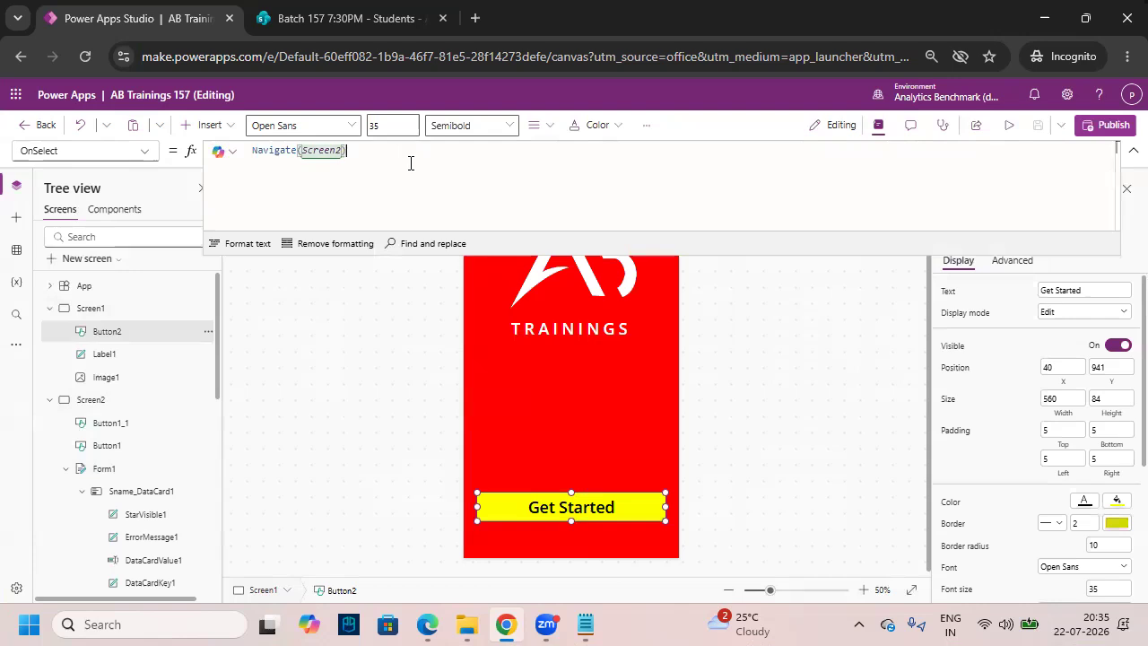
pyautogui.hotkey('ctrl', 'a')
pyautogui.press('Left')
pyautogui.press('Return')
pyautogui.press('Return')
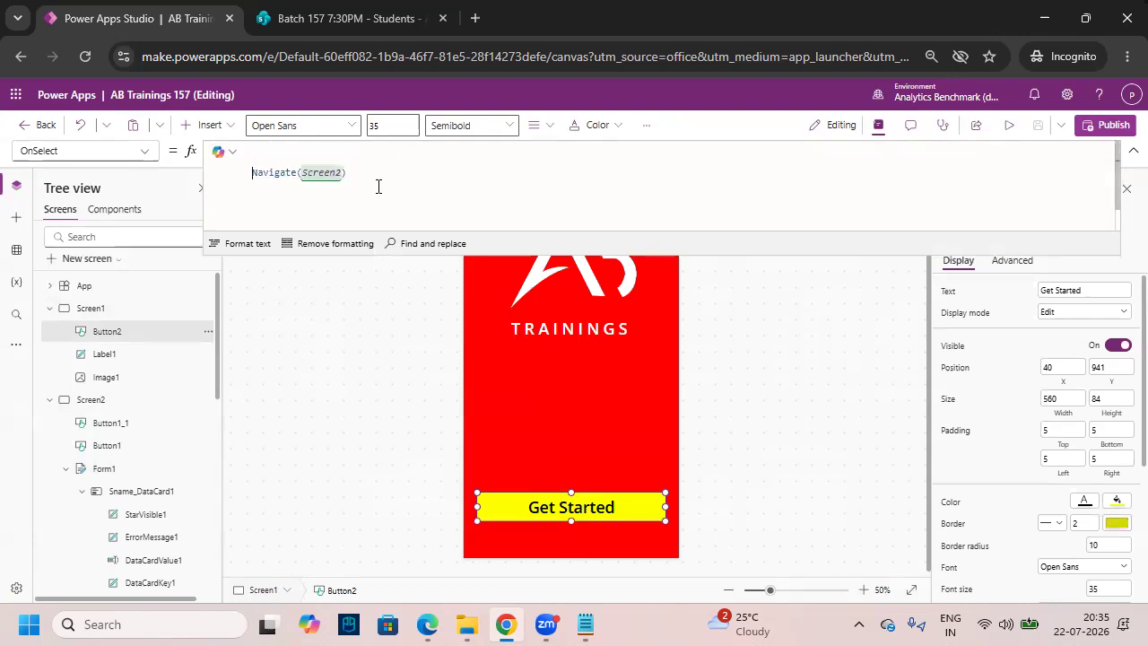
pyautogui.click(287, 152)
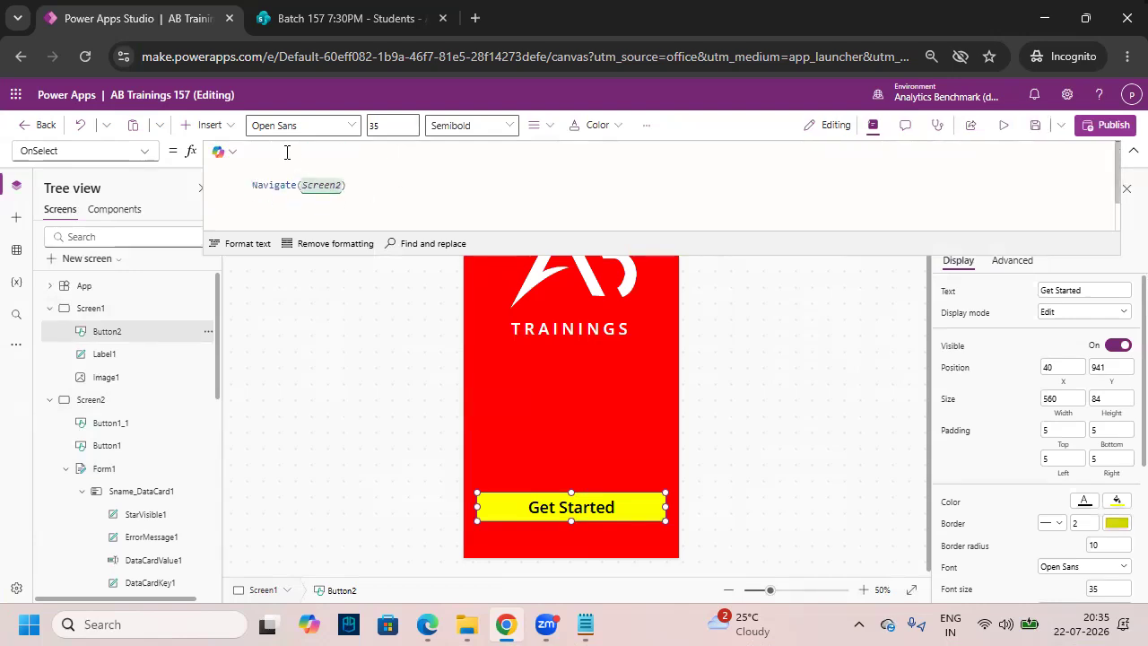
pyautogui.press('Return')
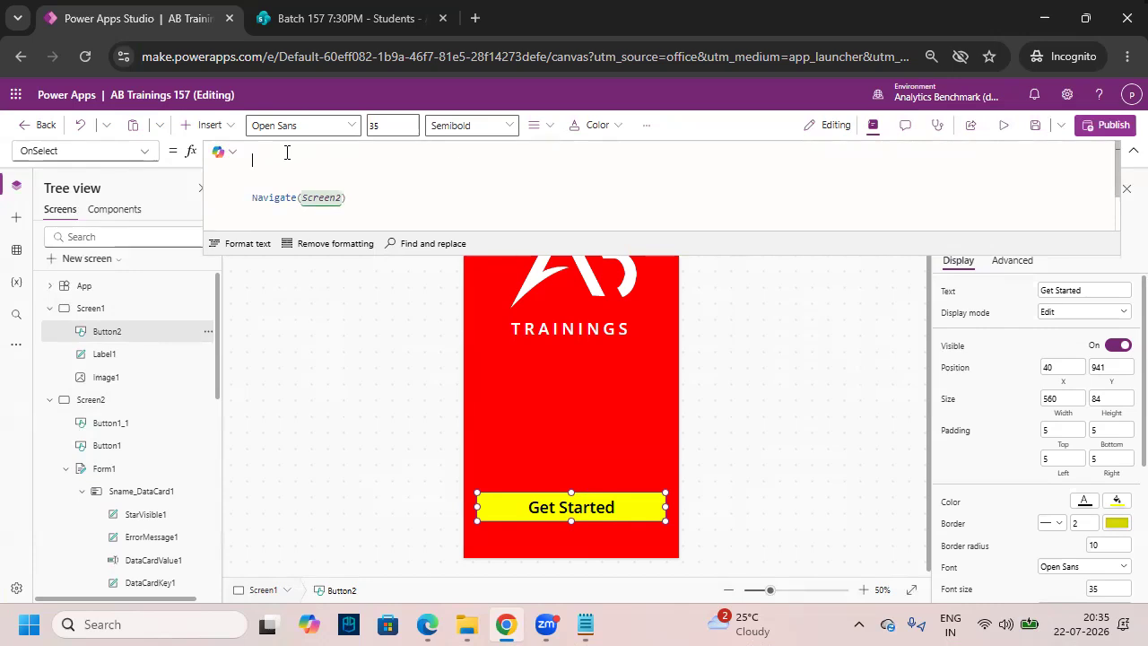
# - Add ResetForm(Form1); as the first line of the Get Started OnSelect formula
pyautogui.write('Reset')
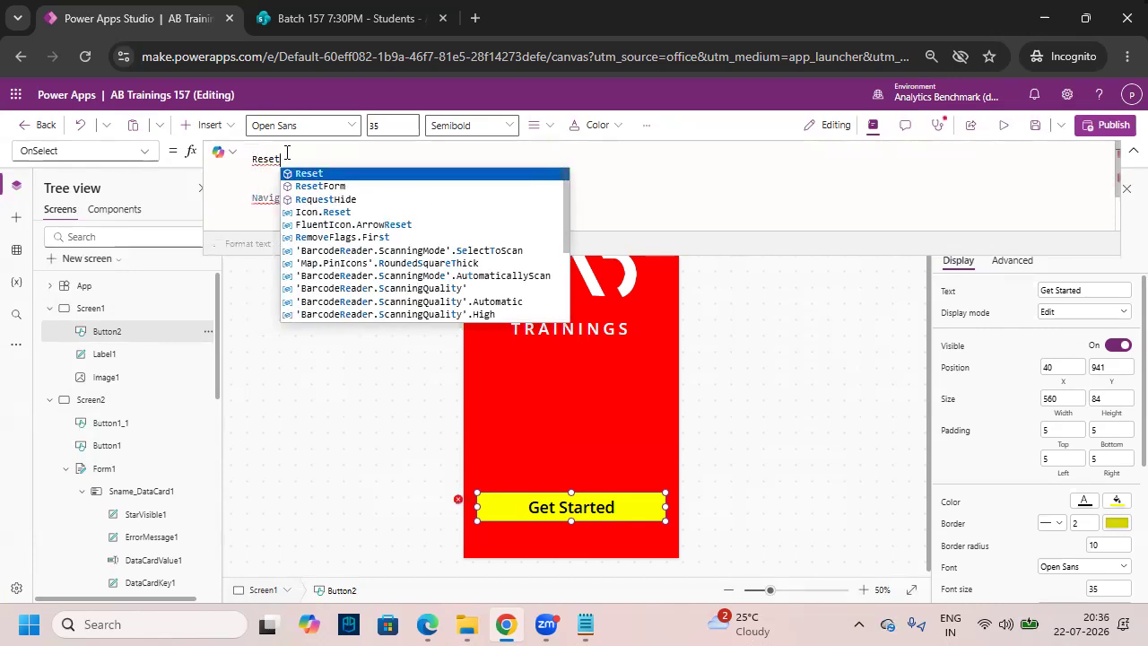
pyautogui.press('Down')
pyautogui.press('Tab')
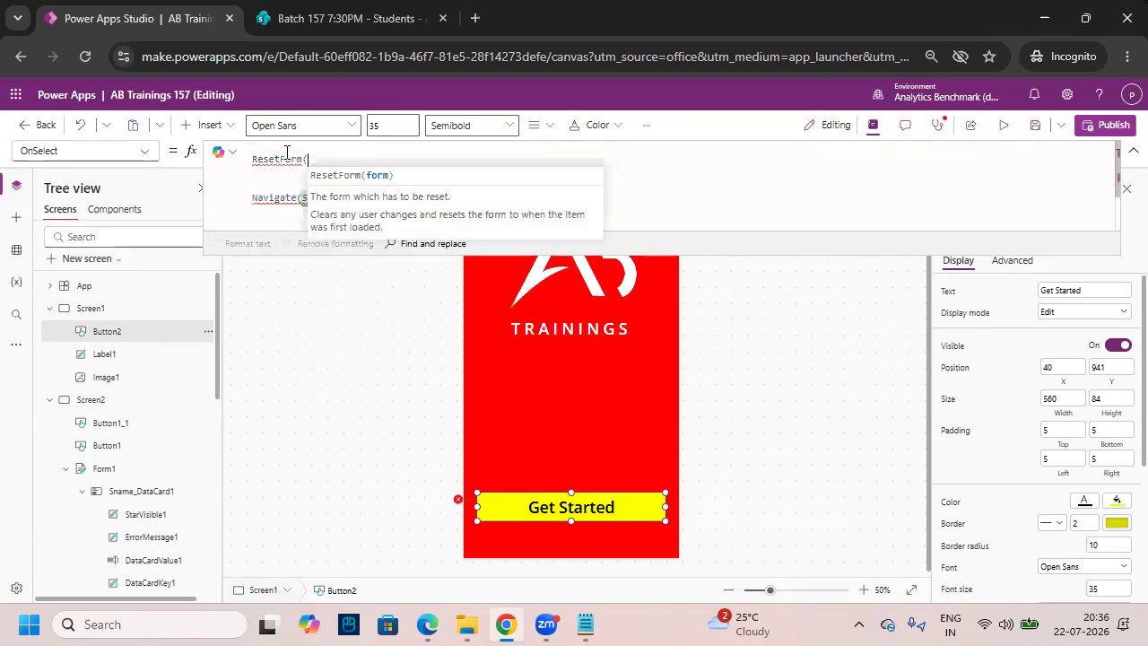
pyautogui.write('Form1')
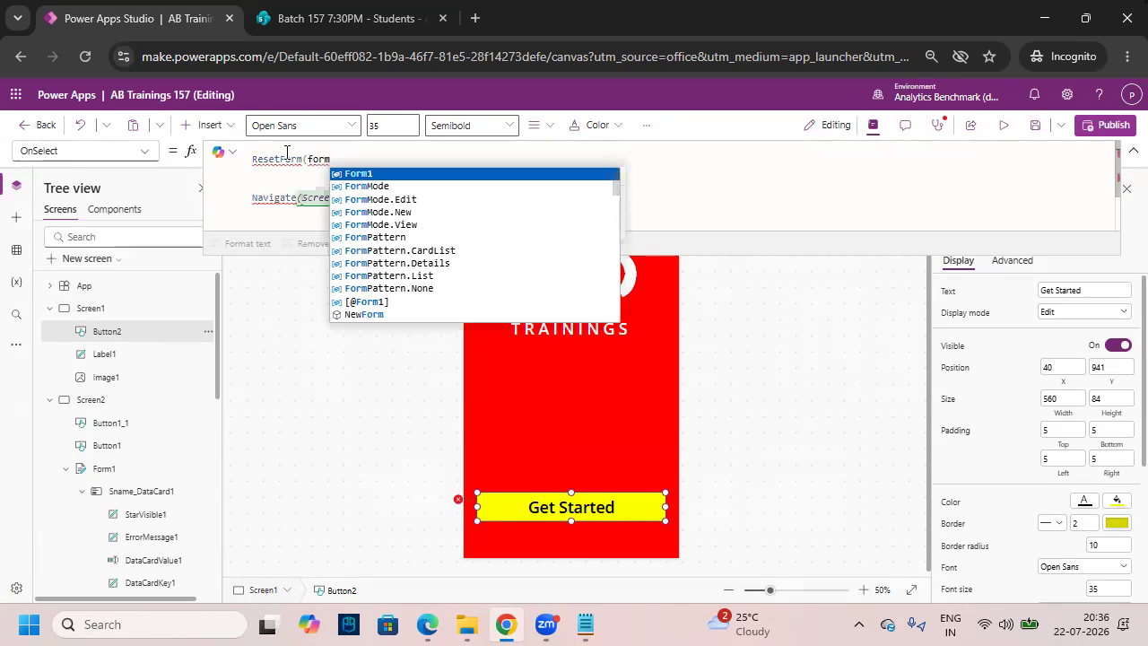
pyautogui.press('Tab')
pyautogui.write(');')
pyautogui.press('Return')
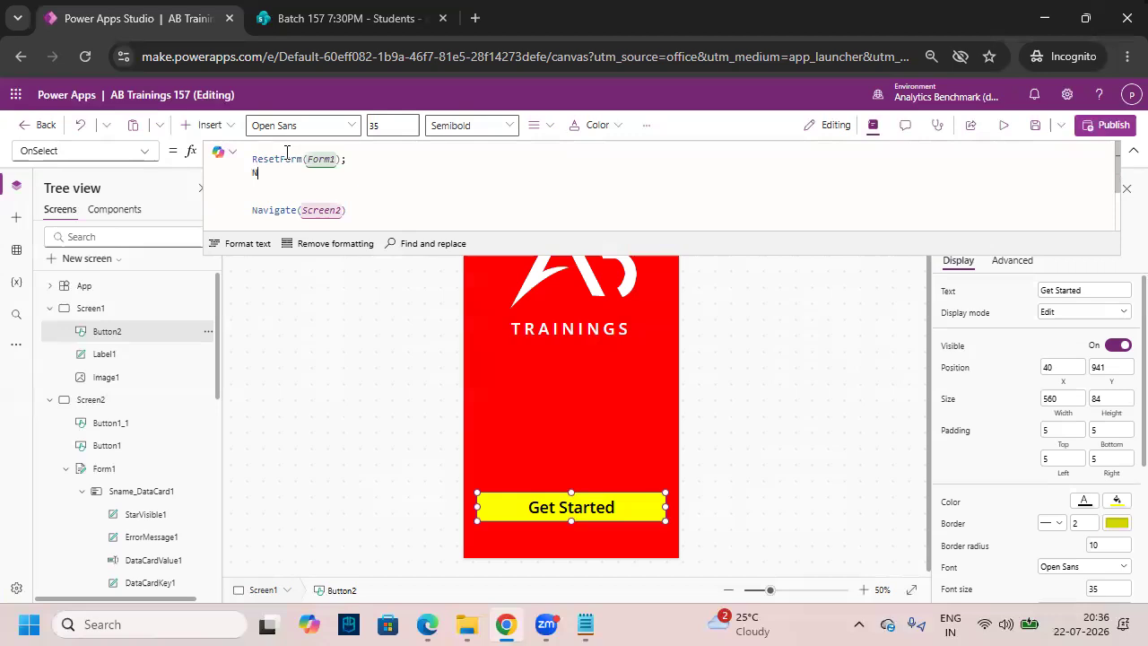
# - Add NewForm(Form1); directly before Navigate(Screen2) and collapse the formula editor
pyautogui.write('ew')
pyautogui.press('Tab')
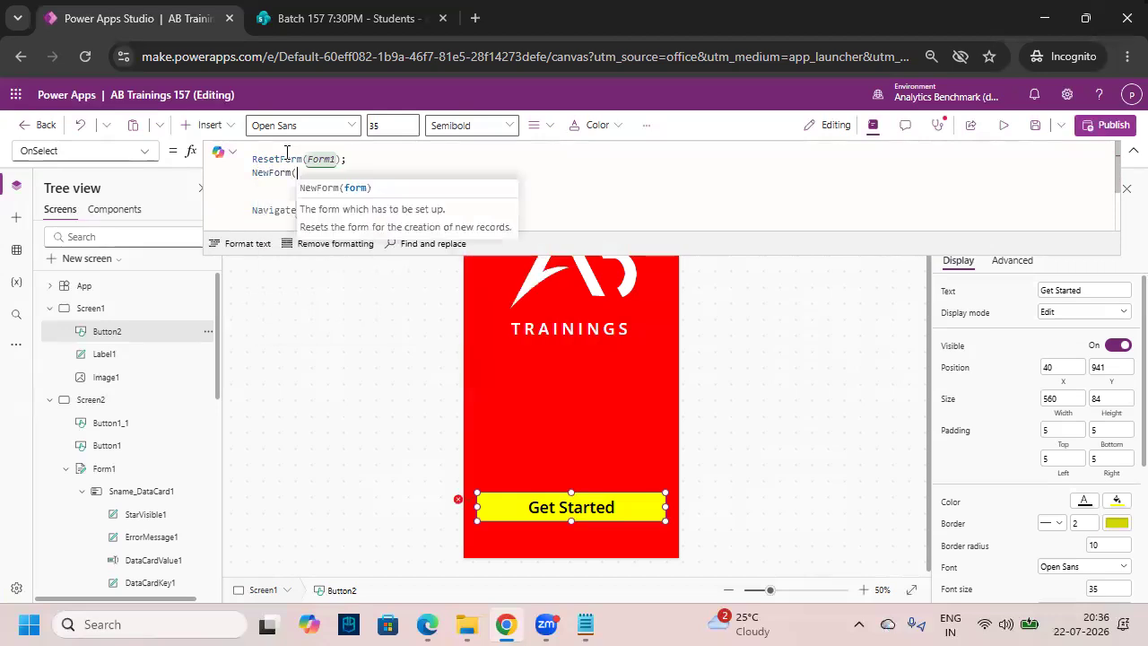
pyautogui.write('Form1);')
pyautogui.press('Down')
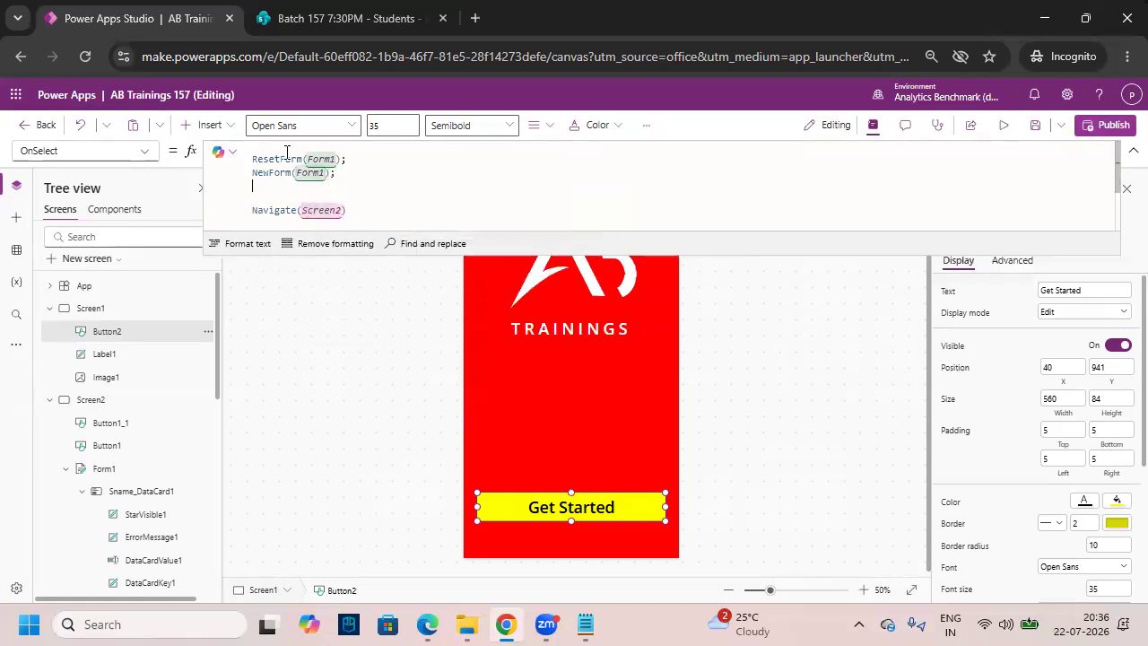
pyautogui.press('BackSpace')
pyautogui.press('BackSpace')
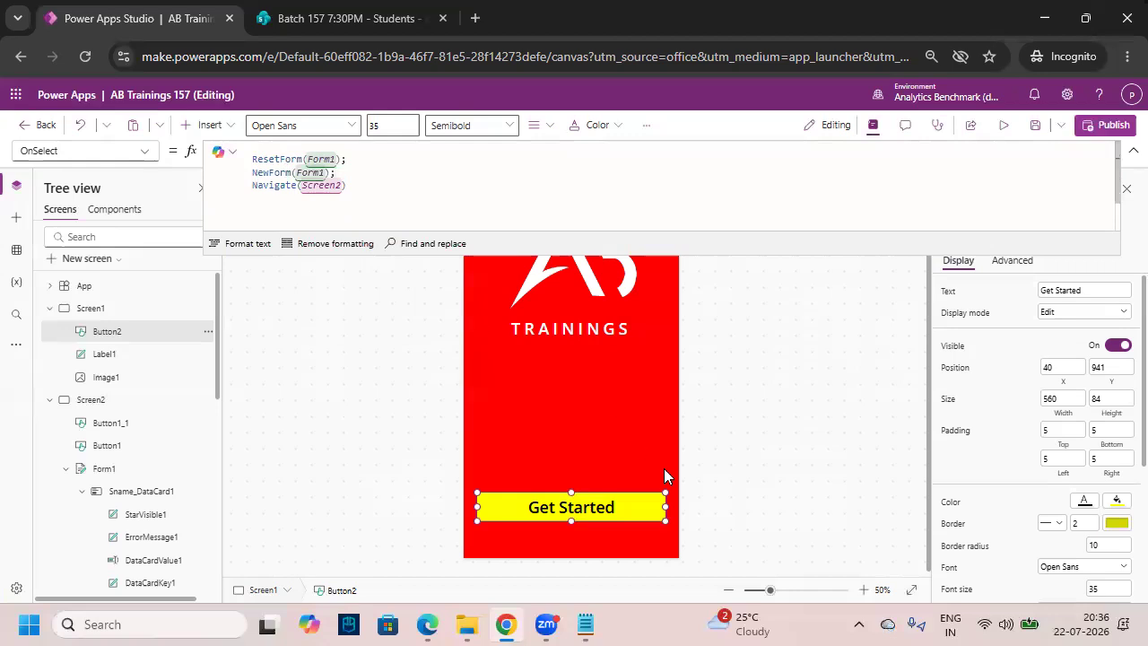
pyautogui.moveTo(531, 524); pyautogui.dragTo(604, 454)
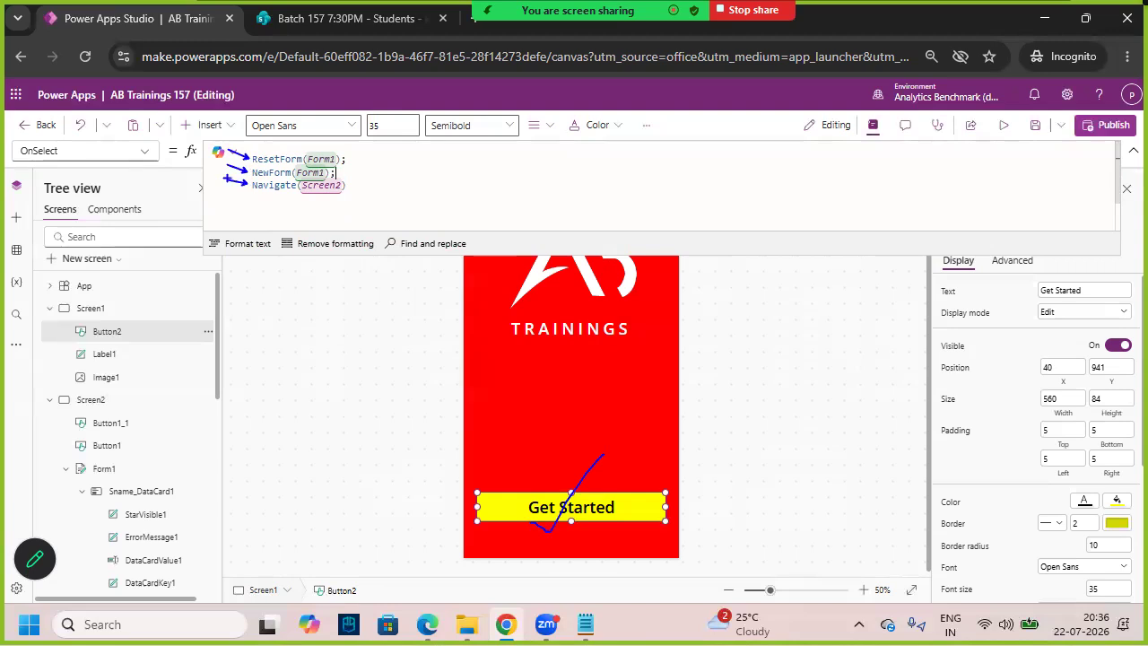
pyautogui.press('Escape')
pyautogui.click(1132, 151)
# - Save the app, preview it, and open the inquiry form via Get Started
pyautogui.click(1038, 129)
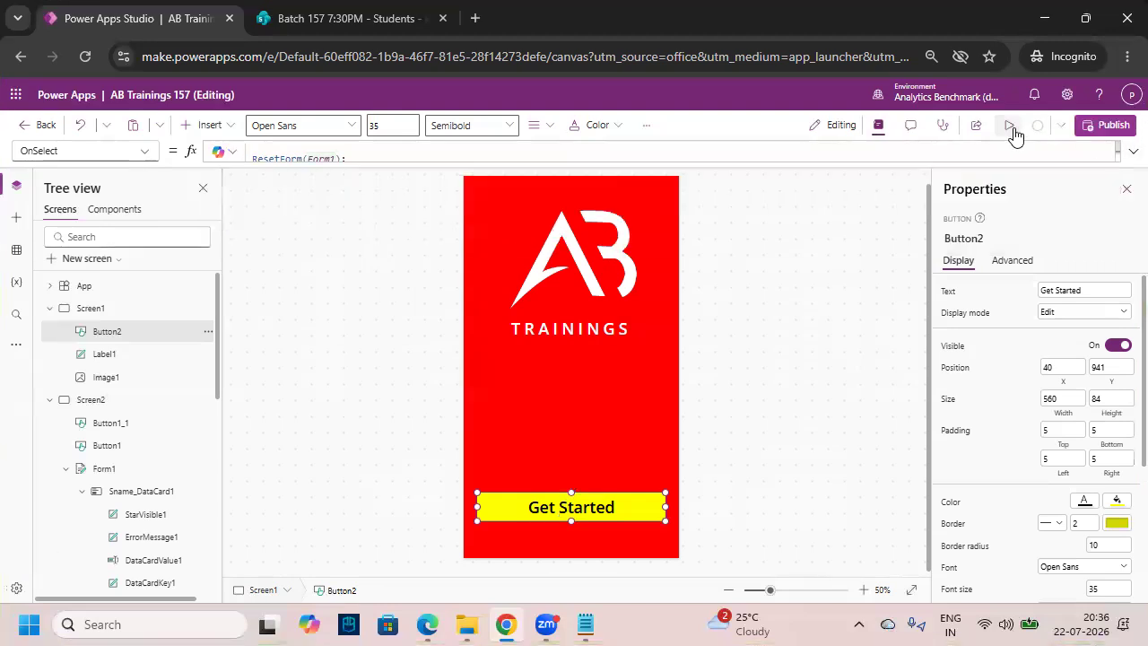
pyautogui.click(1011, 128)
pyautogui.click(630, 513)
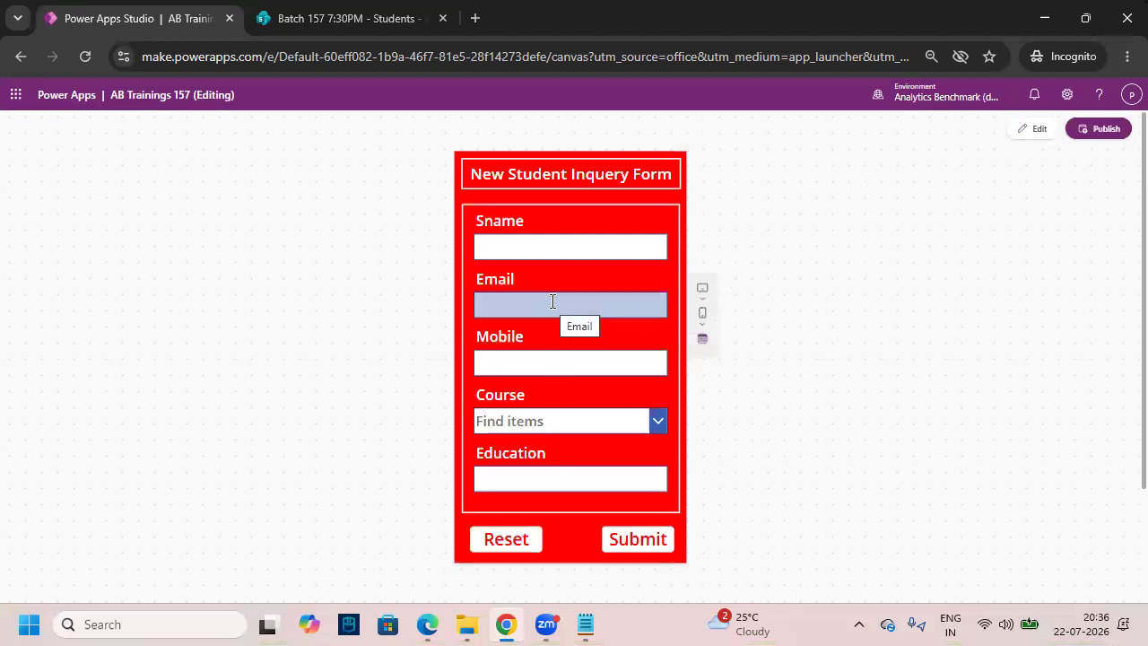
pyautogui.hotkey('ctrl', '2')
pyautogui.moveTo(633, 360); pyautogui.dragTo(689, 346)
pyautogui.moveTo(696, 328)
pyautogui.mouseDown()
pyautogui.moveTo(713, 337)
pyautogui.moveTo(708, 365)
pyautogui.mouseUp()
pyautogui.moveTo(772, 312)
pyautogui.mouseDown()
pyautogui.moveTo(770, 348)
pyautogui.moveTo(812, 298)
pyautogui.moveTo(813, 332)
pyautogui.mouseUp()
pyautogui.moveTo(819, 302)
pyautogui.mouseDown()
pyautogui.moveTo(844, 299)
pyautogui.moveTo(859, 318)
pyautogui.mouseUp()
pyautogui.moveTo(882, 290)
pyautogui.mouseDown()
pyautogui.moveTo(898, 307)
pyautogui.moveTo(927, 271)
pyautogui.mouseUp()
pyautogui.moveTo(739, 431); pyautogui.dragTo(988, 312)
pyautogui.press('Escape')
# - Enter the student's name, e-mail address and mobile number in the inquiry form
pyautogui.click(560, 244)
pyautogui.write('Sunil')
pyautogui.press('Tab')
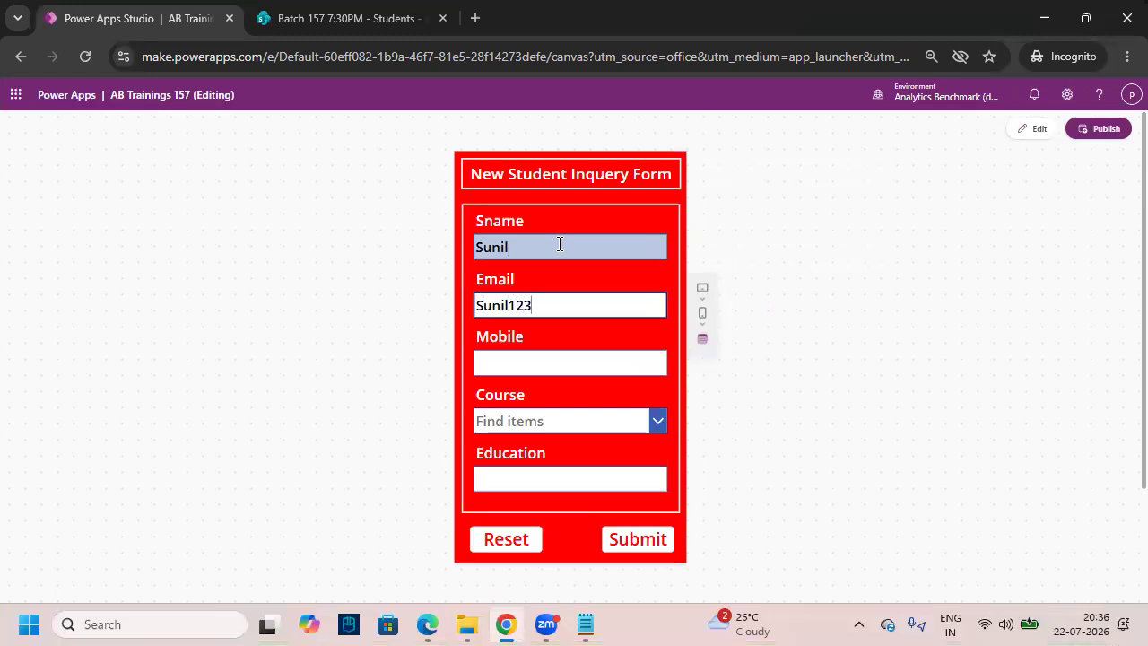
pyautogui.press('Tab')
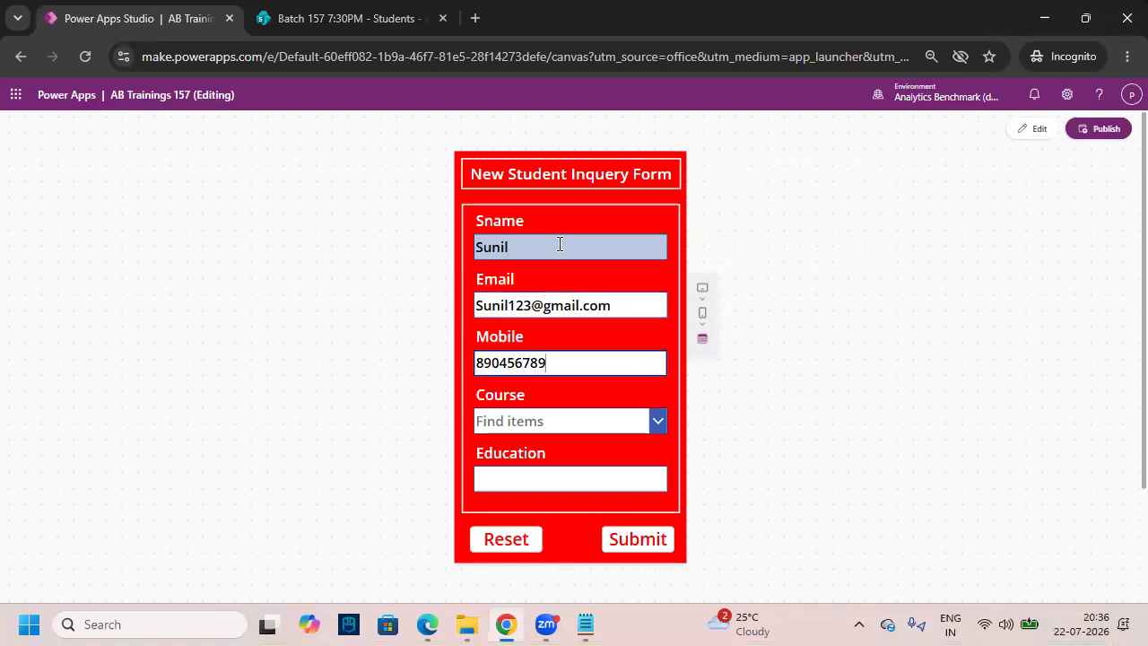
# - Choose Power BI as the course and enter B.Tech as the education qualification
pyautogui.click(547, 427)
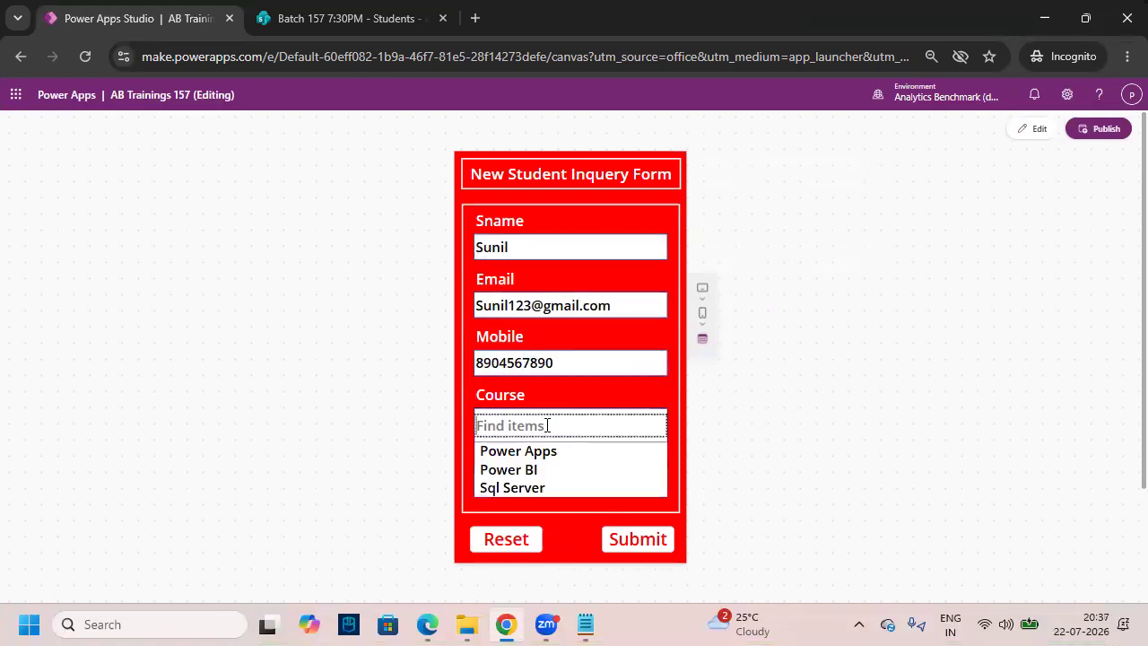
pyautogui.click(551, 471)
pyautogui.click(554, 484)
pyautogui.write('B.Tech')
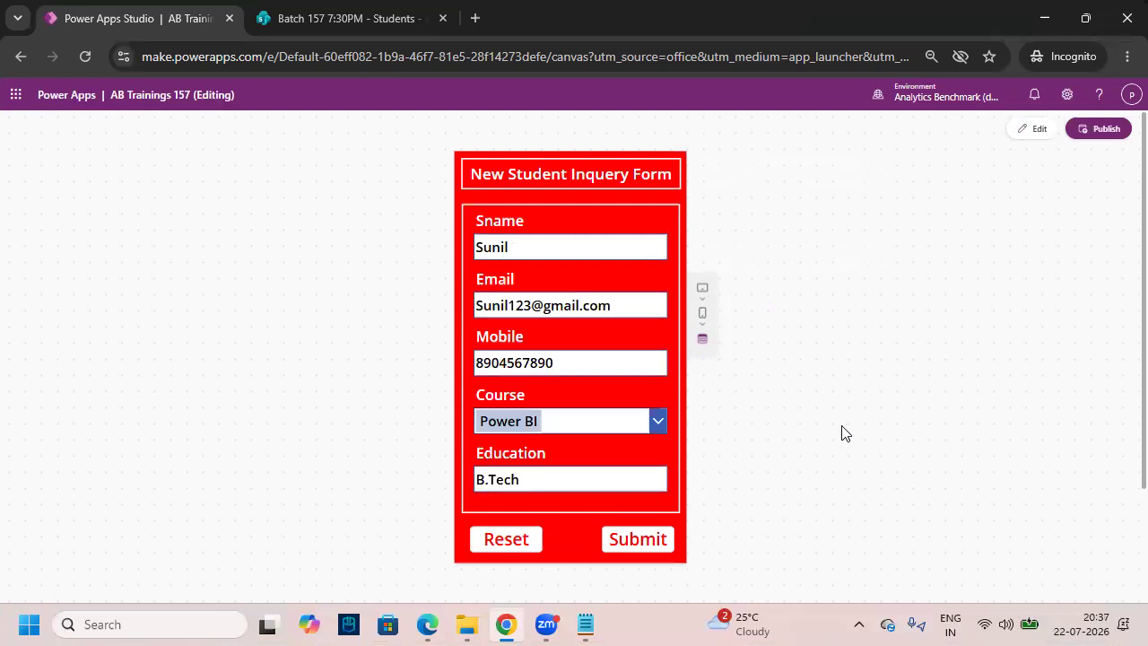
pyautogui.hotkey('ctrl', '2')
pyautogui.moveTo(464, 206)
pyautogui.mouseDown()
pyautogui.moveTo(696, 479)
pyautogui.moveTo(681, 513)
pyautogui.mouseUp()
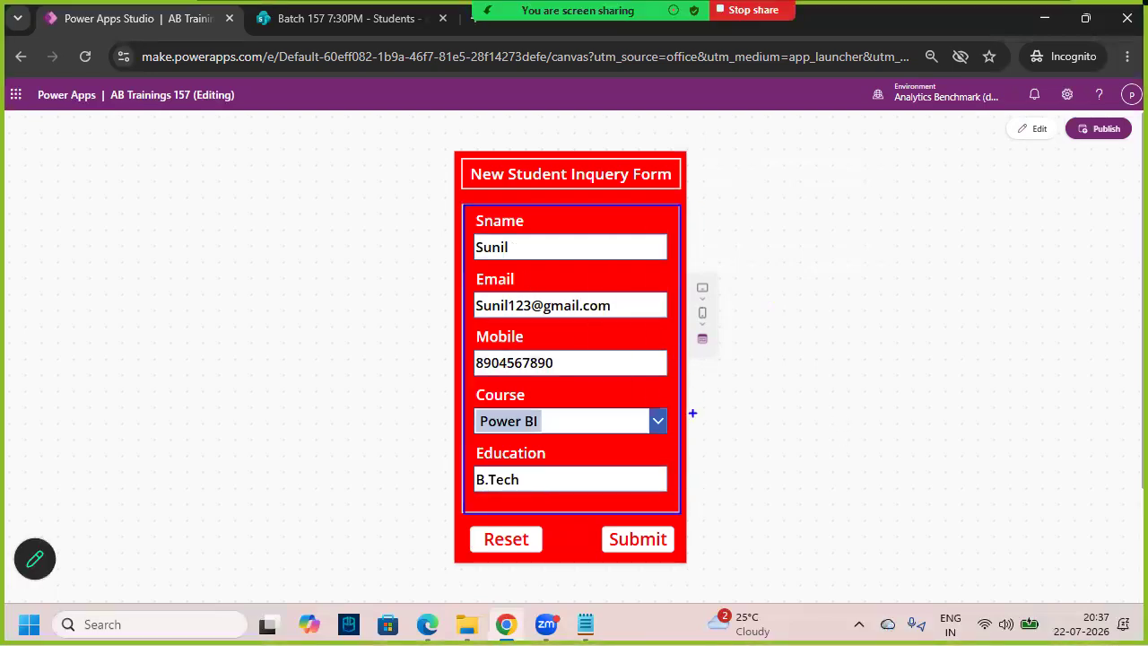
pyautogui.moveTo(498, 369)
pyautogui.mouseDown()
pyautogui.moveTo(346, 174)
pyautogui.moveTo(344, 38)
pyautogui.mouseUp()
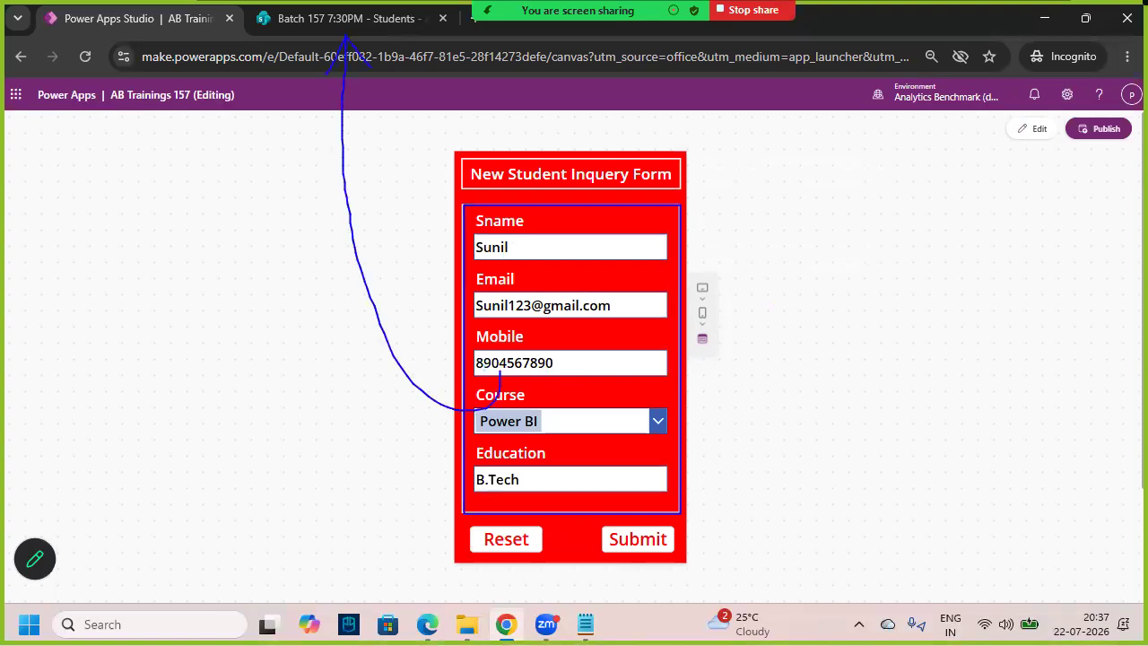
pyautogui.moveTo(582, 526); pyautogui.dragTo(682, 564)
pyautogui.press('Escape')
pyautogui.hotkey('ctrl', '2')
pyautogui.moveTo(587, 518); pyautogui.dragTo(689, 556)
pyautogui.moveTo(609, 541); pyautogui.dragTo(680, 493)
pyautogui.press('Escape')
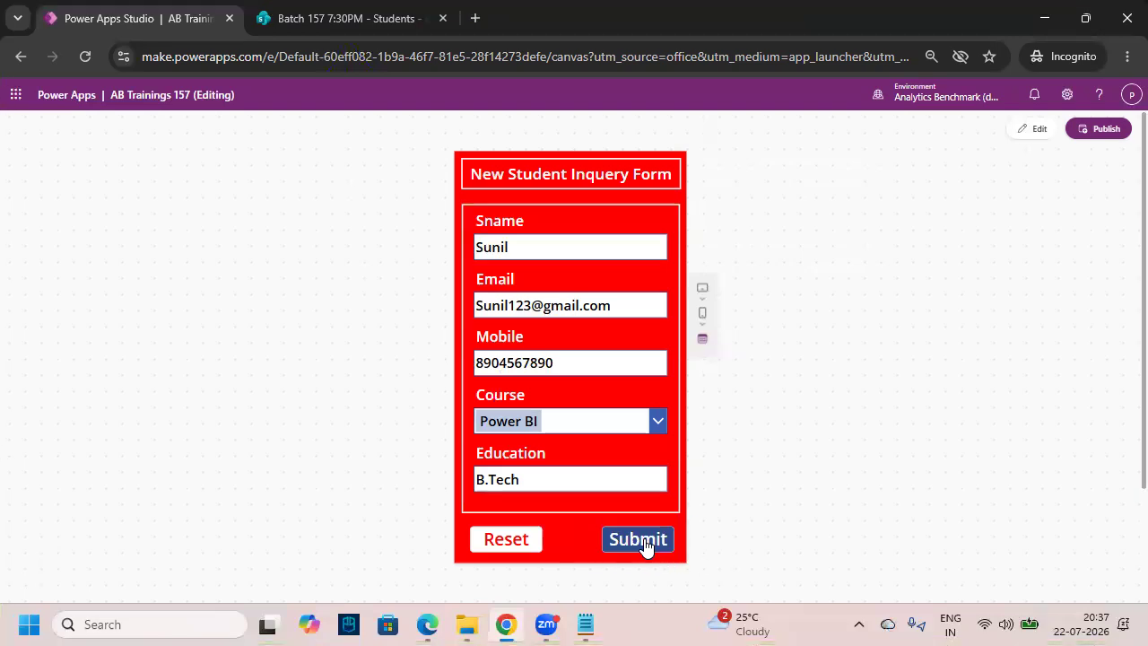
# - Check the reloaded SharePoint Students list, still holding one record, then return to the app editor
pyautogui.click(311, 22)
pyautogui.click(87, 56)
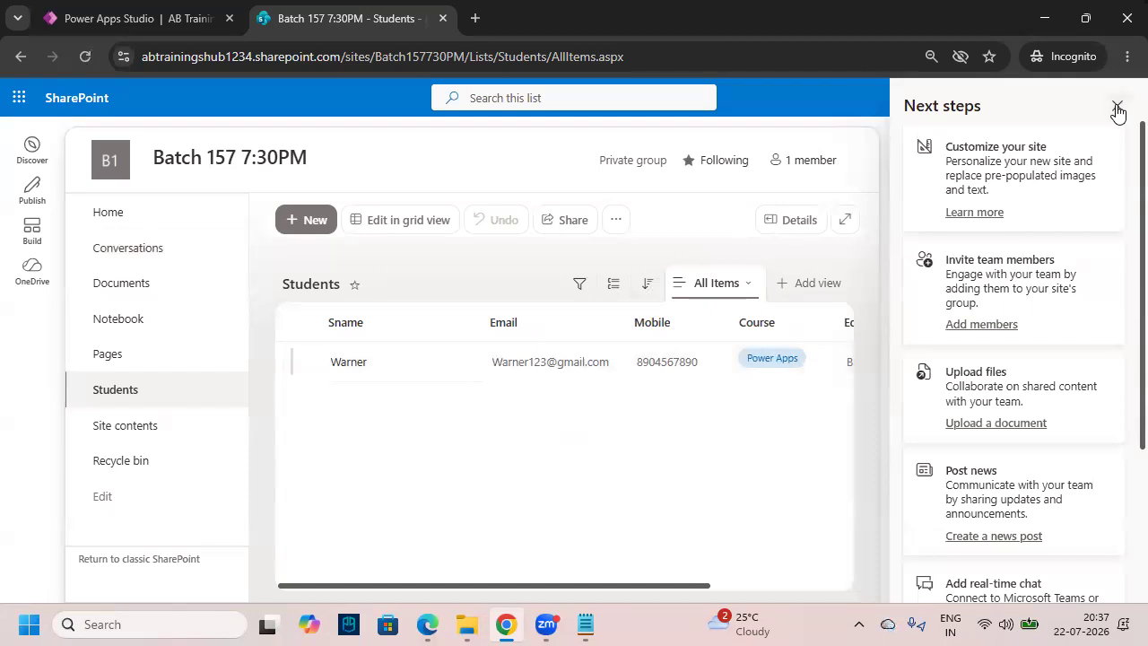
pyautogui.click(1119, 105)
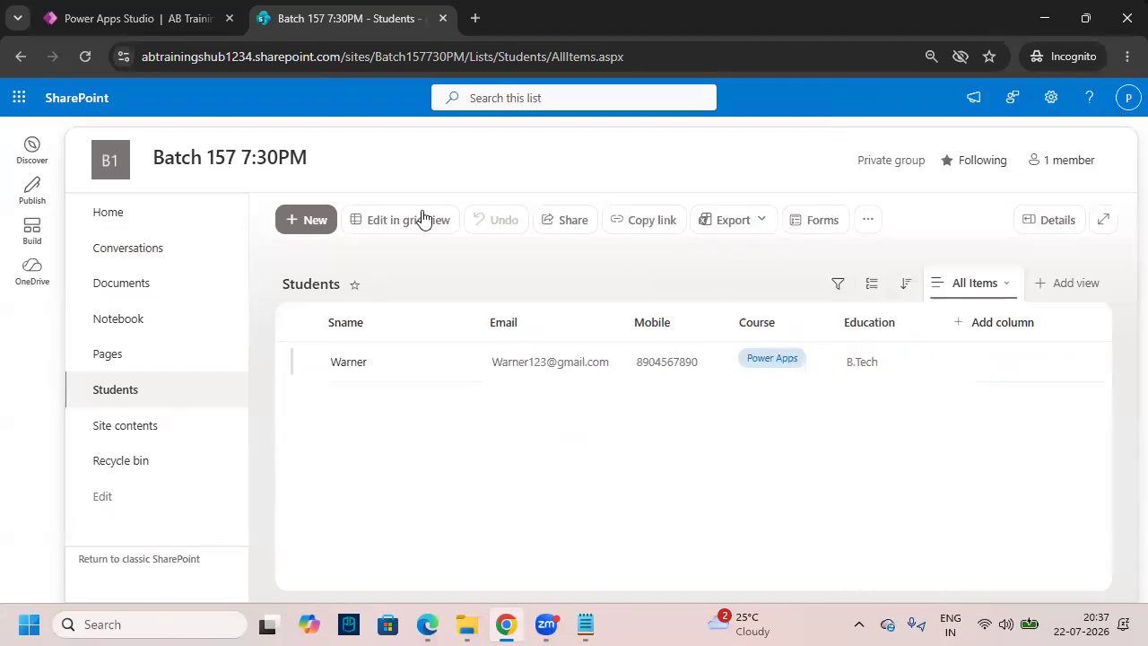
pyautogui.click(135, 19)
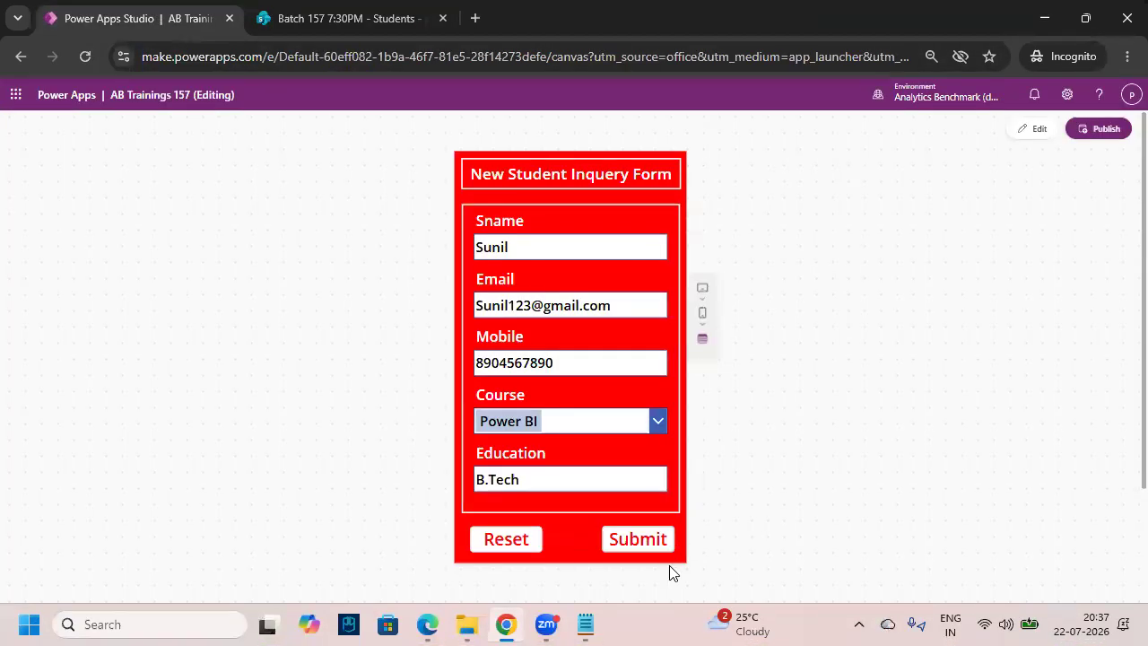
# - Exit preview, dismiss the tip, and show the Submit button's OnSelect formula (false) enlarged
pyautogui.moveTo(582, 554); pyautogui.dragTo(672, 482)
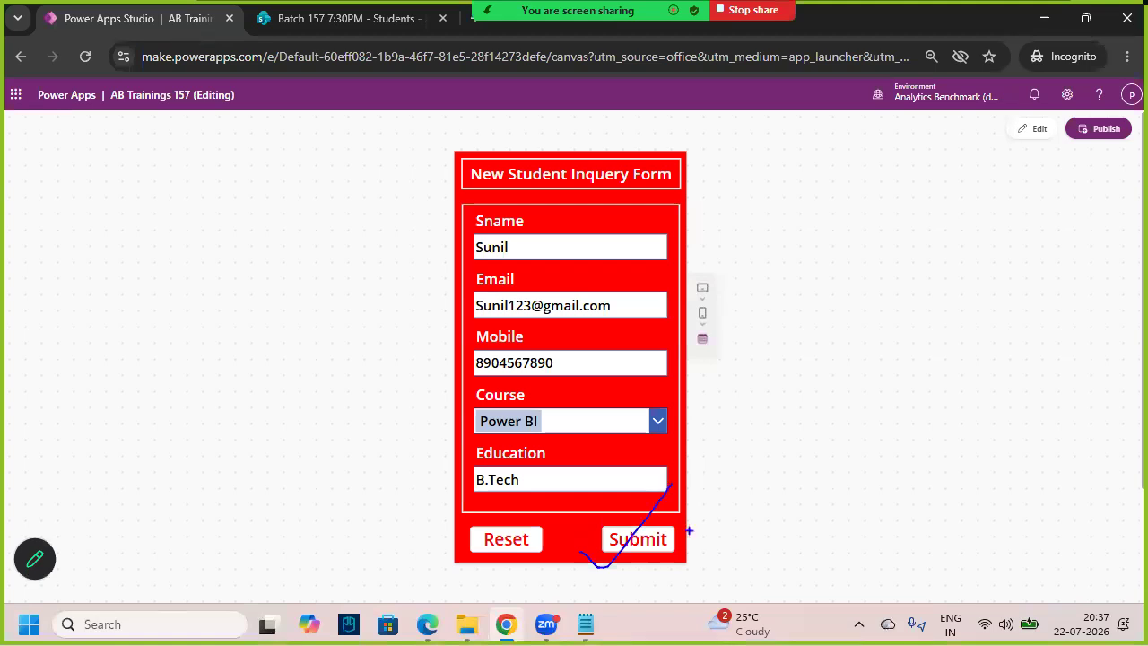
pyautogui.moveTo(686, 529)
pyautogui.mouseDown()
pyautogui.moveTo(631, 520)
pyautogui.moveTo(664, 585)
pyautogui.moveTo(628, 530)
pyautogui.mouseUp()
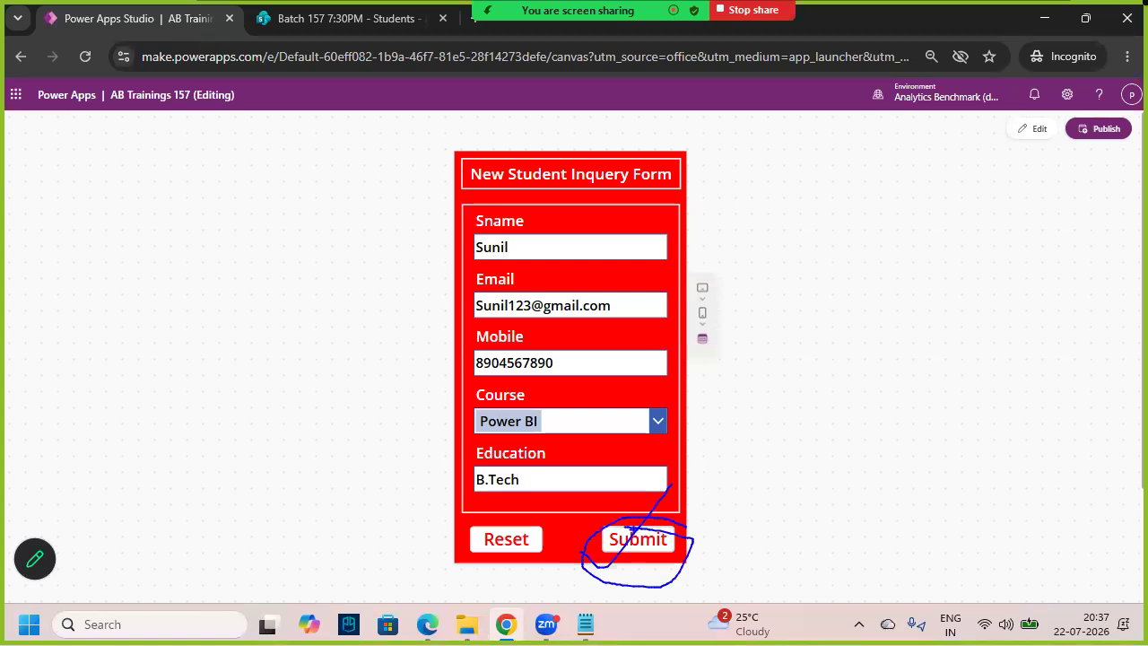
pyautogui.press('Escape')
pyautogui.click(756, 401)
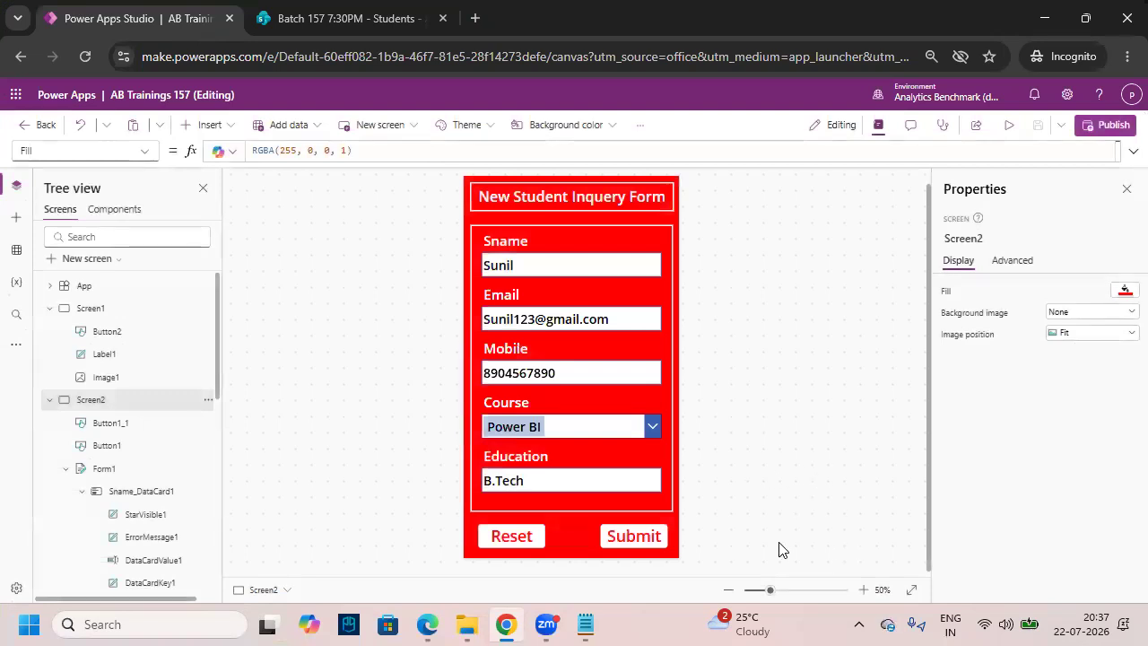
pyautogui.click(635, 539)
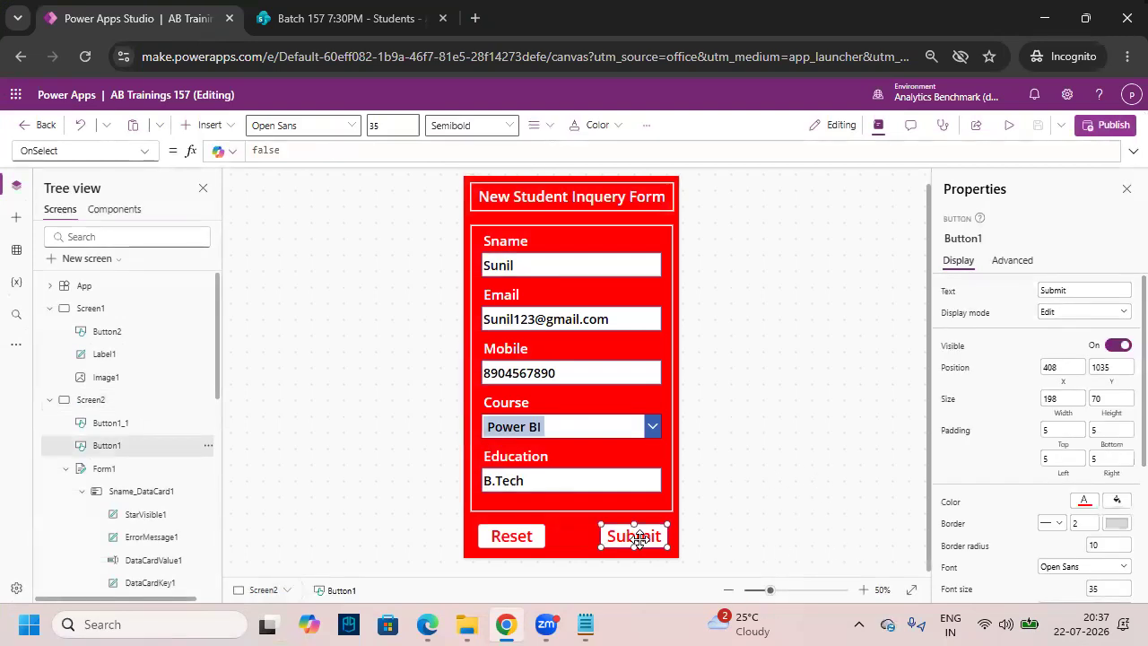
pyautogui.click(1133, 151)
pyautogui.click(68, 150)
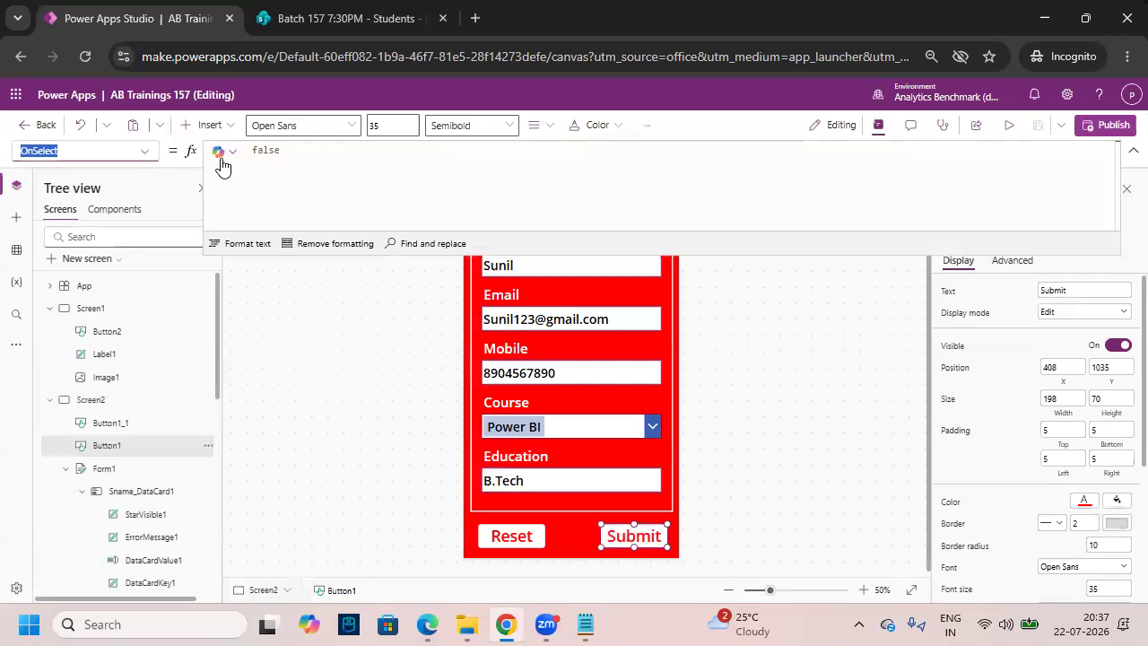
# - Replace the Submit button's OnSelect false with SubmitForm(Form1)
pyautogui.doubleClick(289, 151)
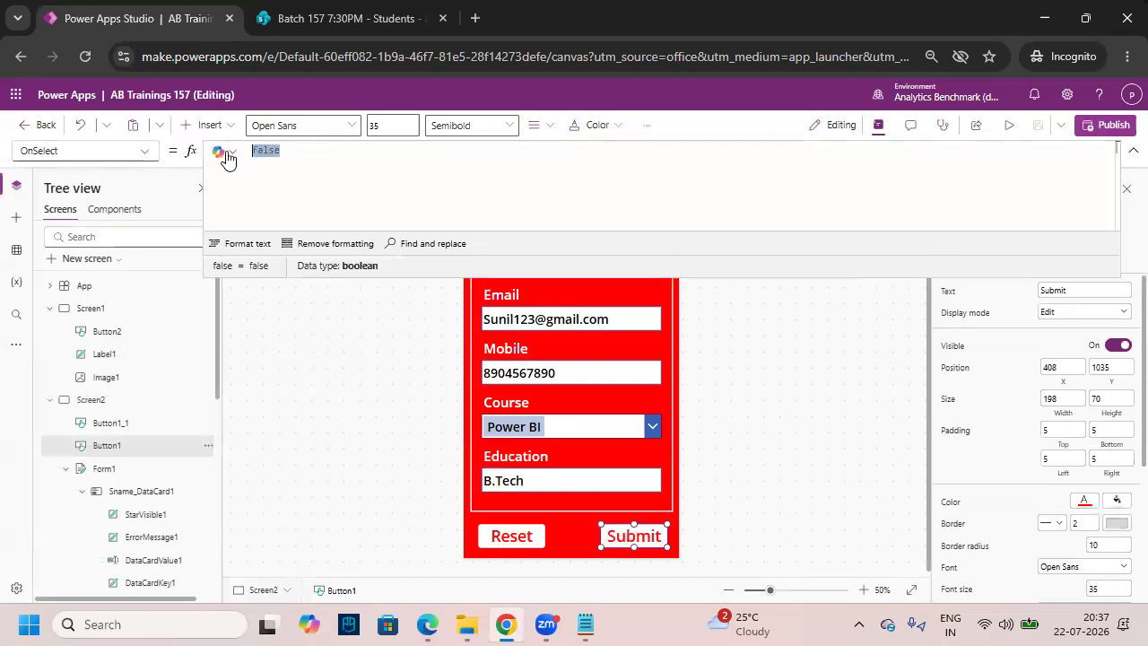
pyautogui.write('submitForm(form')
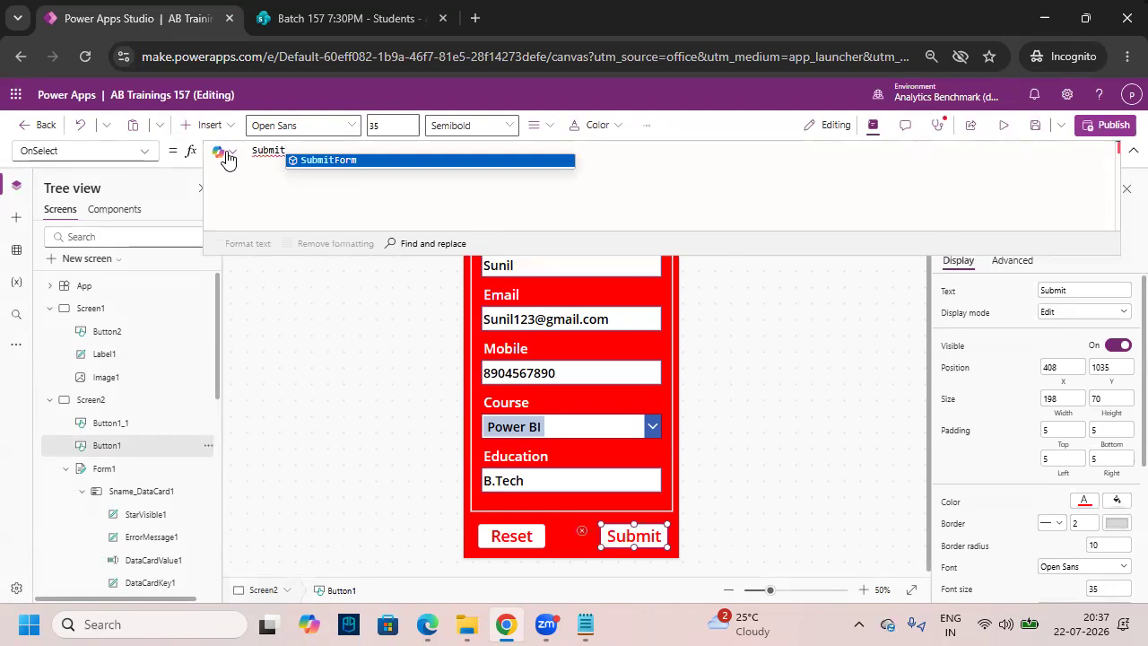
pyautogui.press('Tab')
pyautogui.write('f')
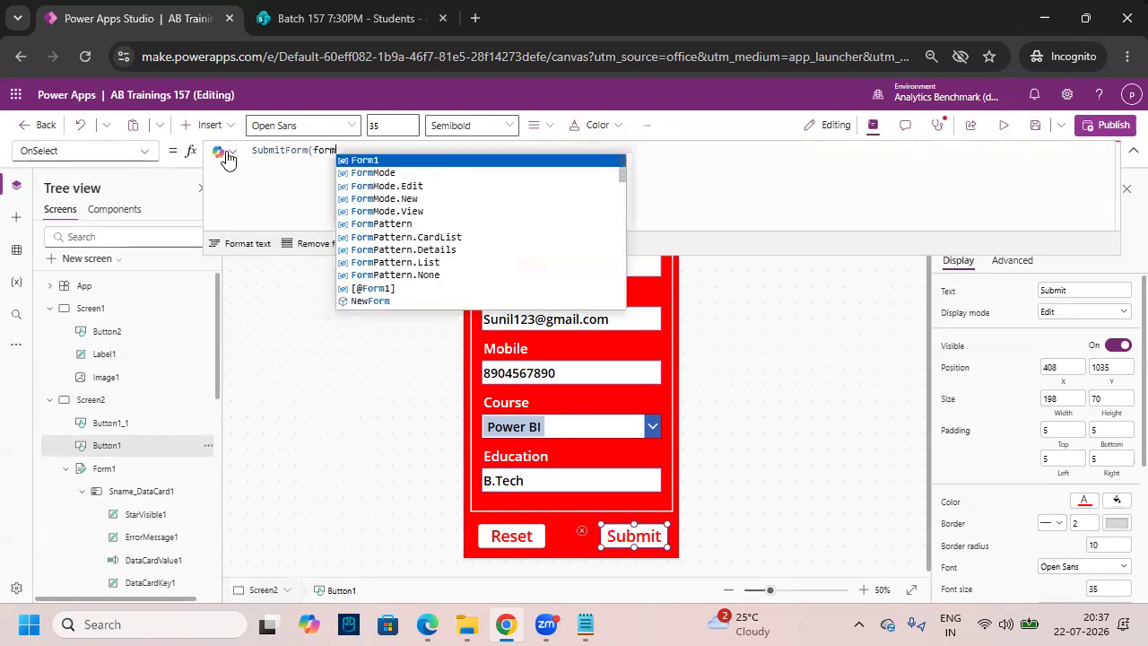
pyautogui.press('Tab')
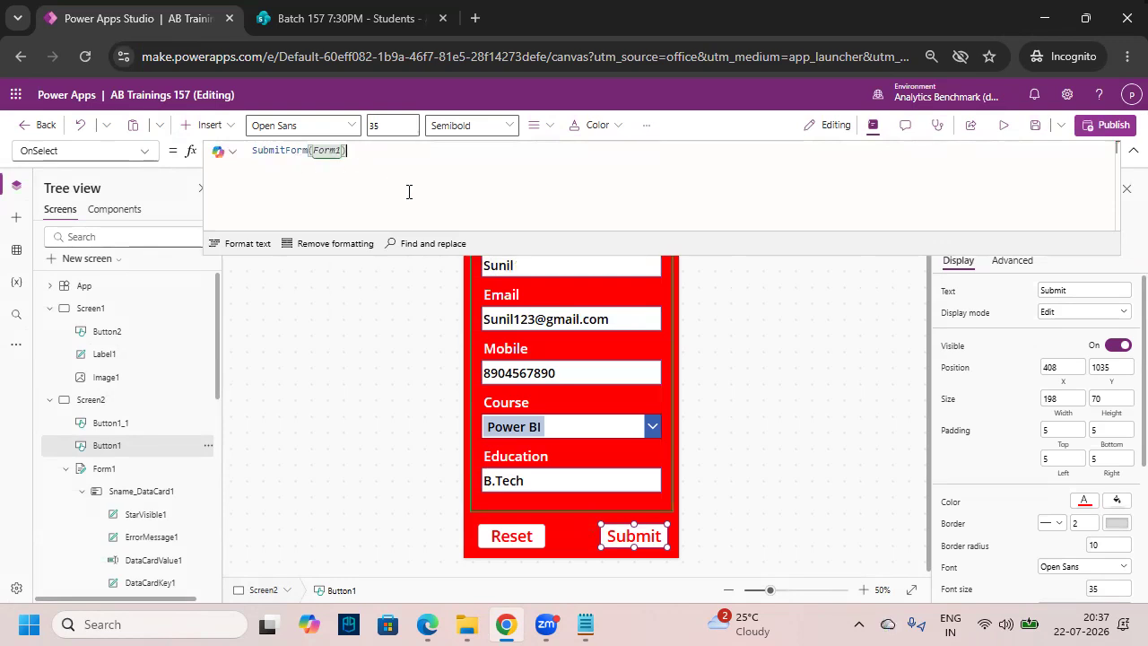
pyautogui.click(1132, 150)
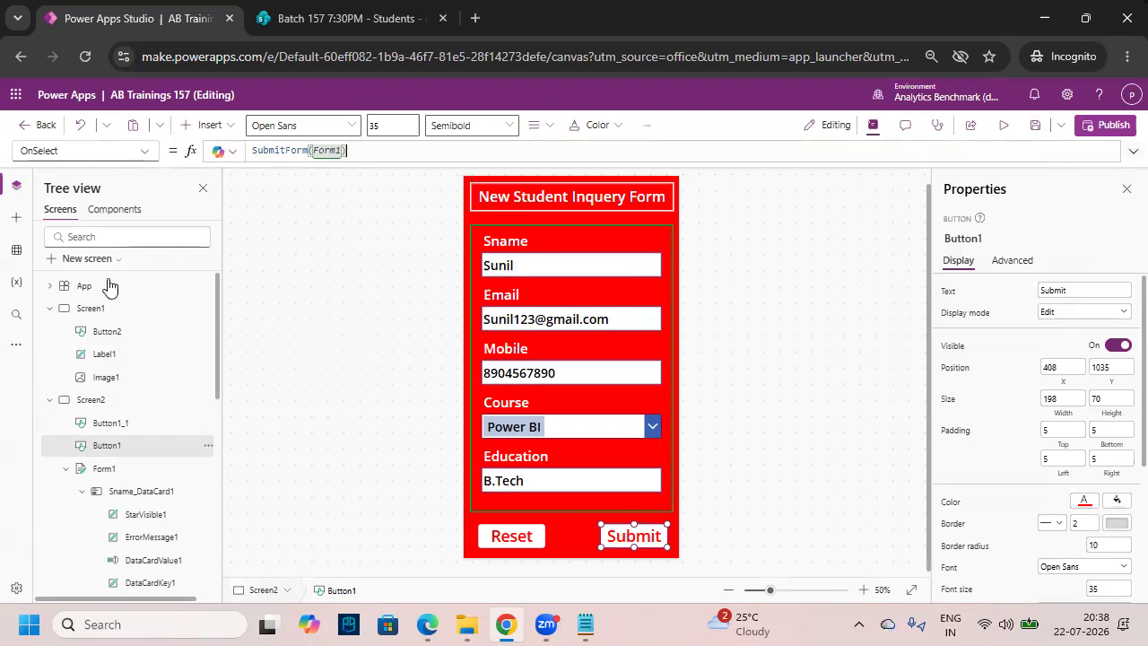
# - Collapse Screen1 and Screen2 in the Tree view
pyautogui.click(50, 307)
pyautogui.click(52, 332)
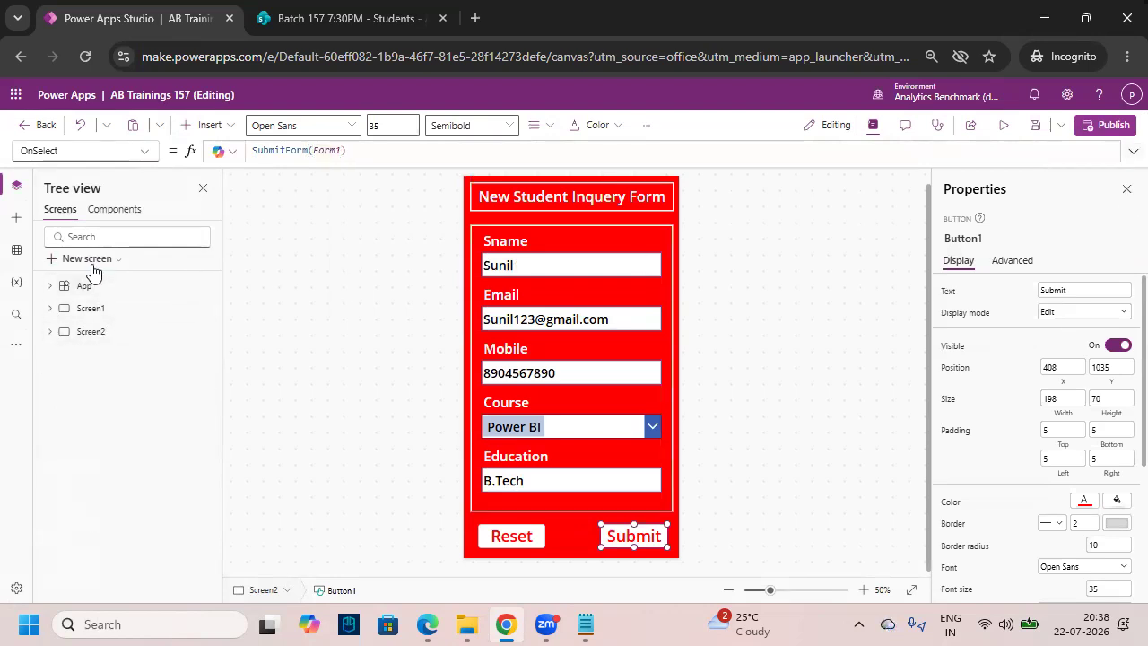
pyautogui.moveTo(42, 245); pyautogui.dragTo(164, 275)
pyautogui.moveTo(64, 268); pyautogui.dragTo(110, 241)
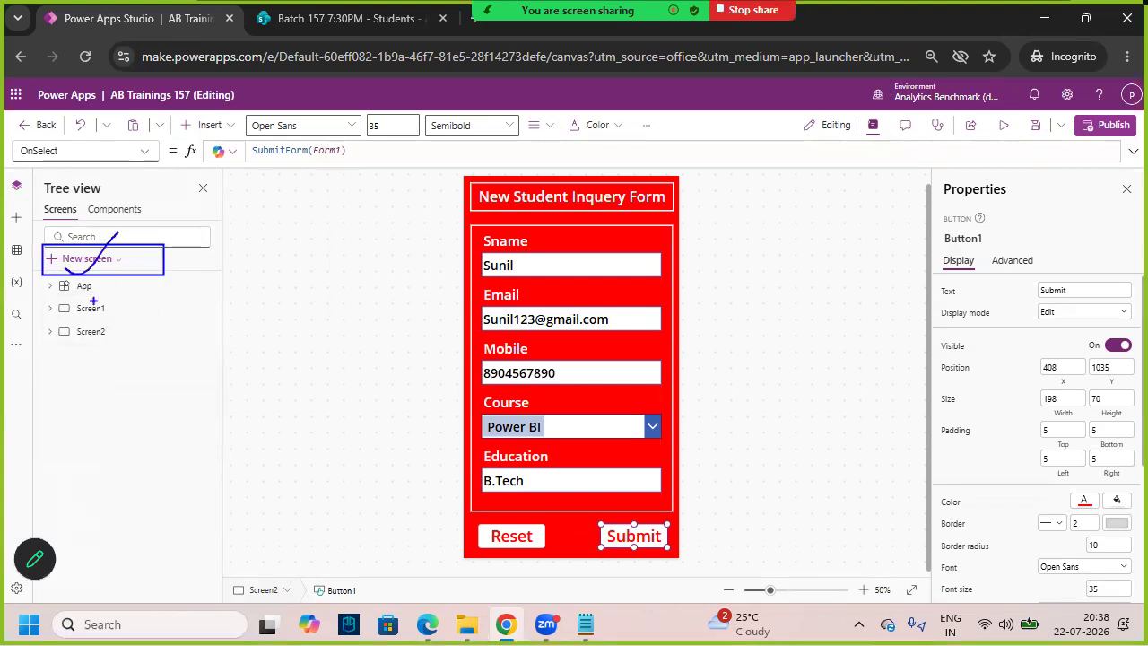
pyautogui.hotkey('ctrl', 'z')
pyautogui.moveTo(63, 275)
pyautogui.mouseDown()
pyautogui.moveTo(73, 281)
pyautogui.moveTo(183, 189)
pyautogui.mouseUp()
# - Add a new blank screen with a red fill
pyautogui.press('Escape')
pyautogui.click(85, 260)
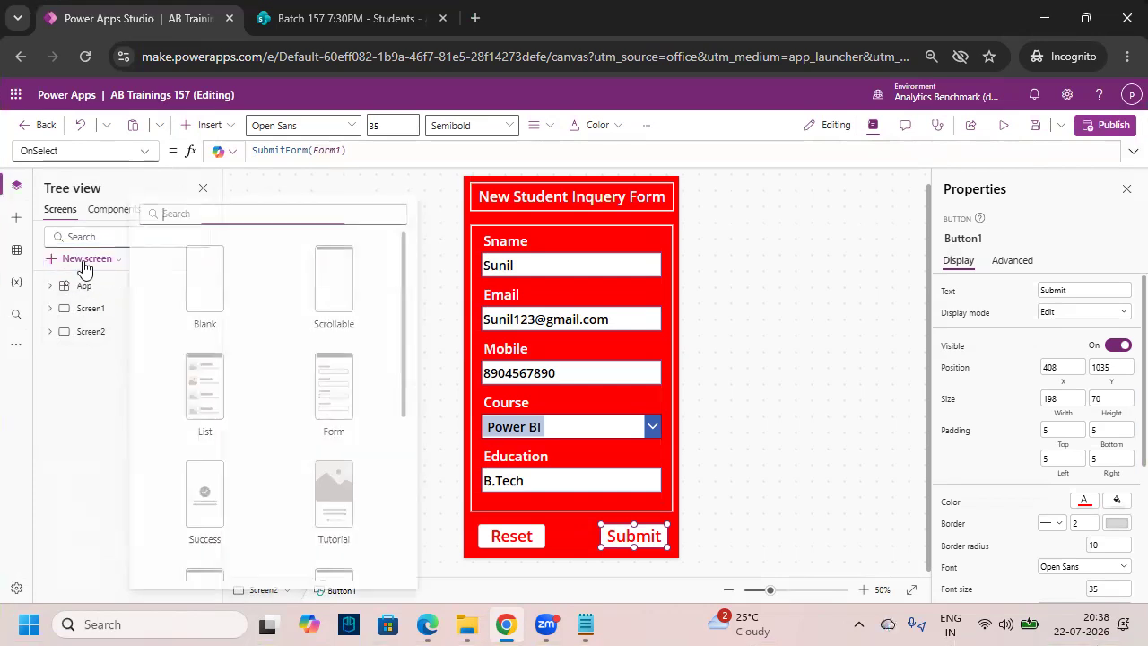
pyautogui.click(190, 298)
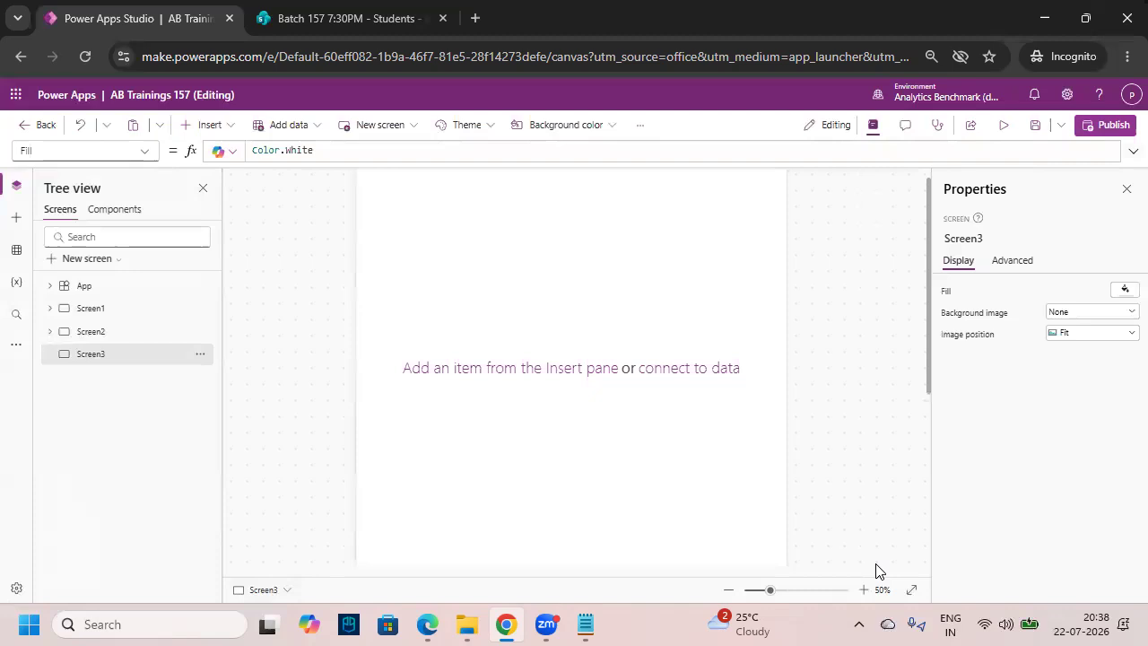
pyautogui.click(1125, 289)
pyautogui.click(915, 369)
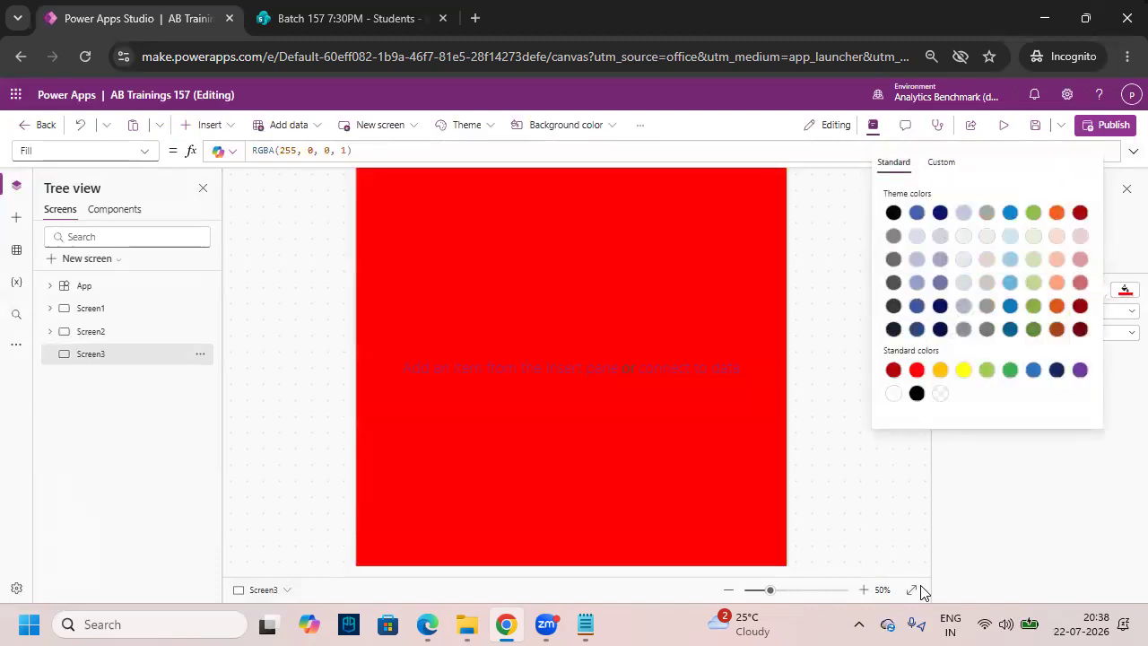
pyautogui.click(882, 592)
pyautogui.click(863, 589)
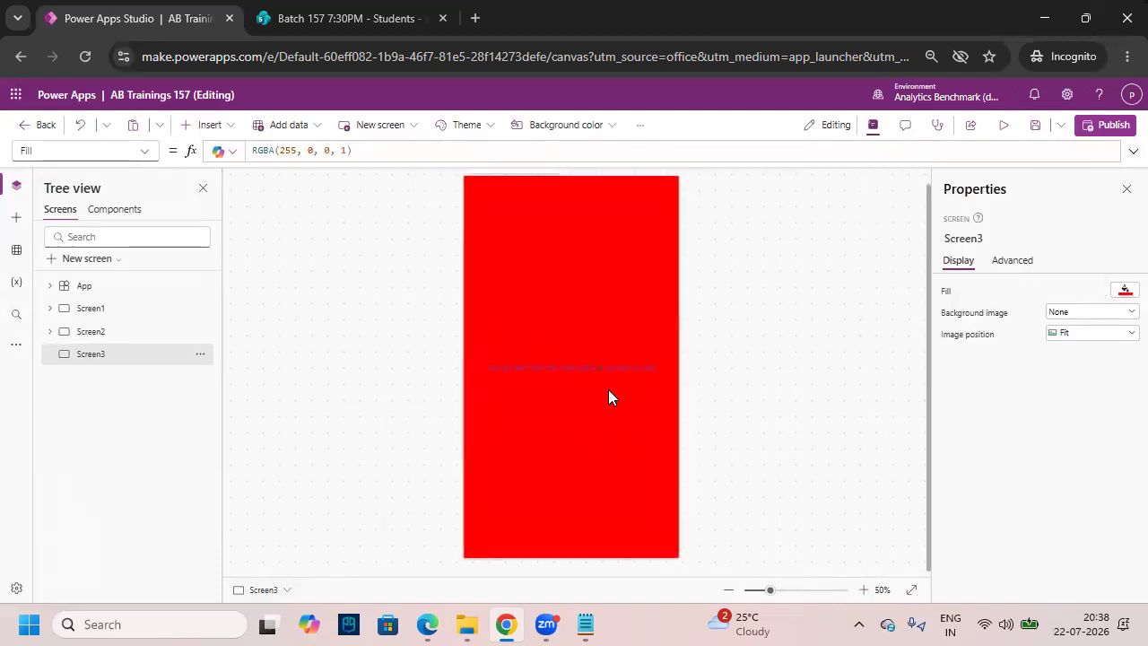
# - Add a centred semibold size-32 label reading 'The Form is Submitted Successfully' over two lines
pyautogui.click(210, 124)
pyautogui.click(243, 213)
pyautogui.moveTo(526, 200); pyautogui.dragTo(531, 346)
pyautogui.click(497, 125)
pyautogui.click(496, 172)
pyautogui.click(390, 127)
pyautogui.write('35')
pyautogui.click(534, 125)
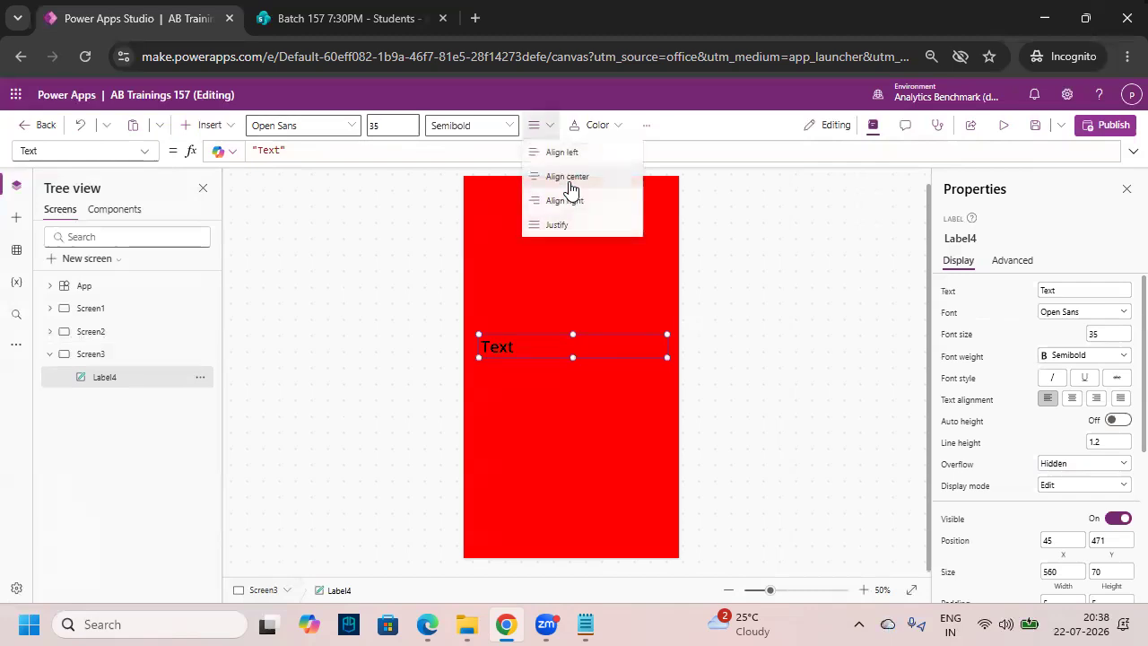
pyautogui.click(570, 177)
pyautogui.click(375, 125)
pyautogui.write('30')
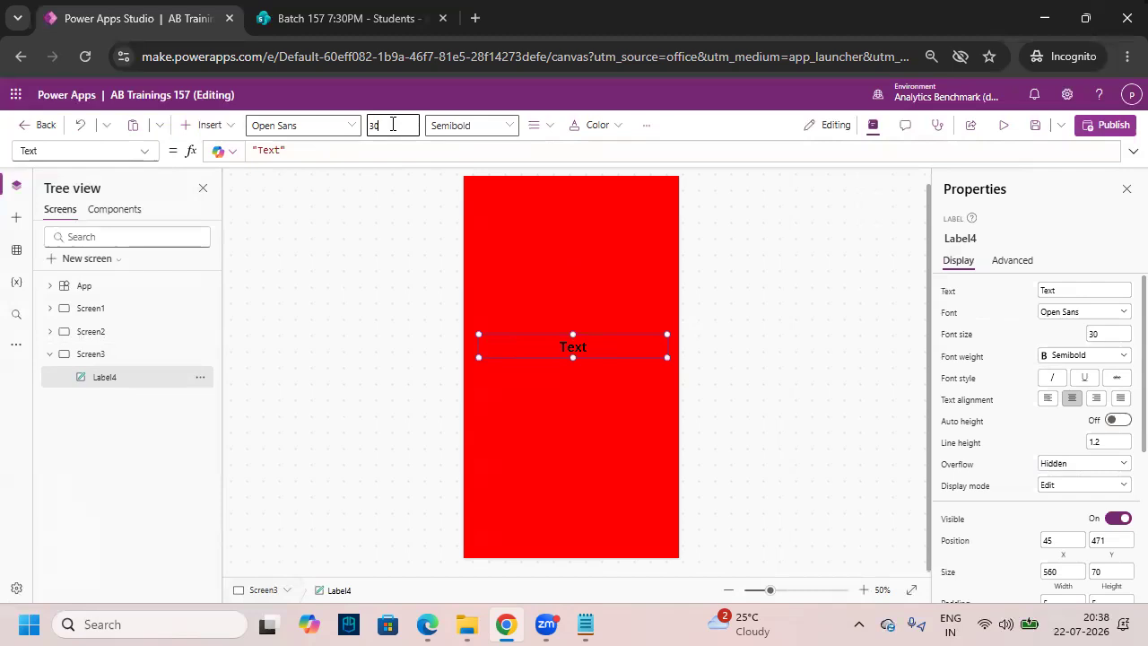
pyautogui.write('32')
pyautogui.doubleClick(606, 349)
pyautogui.write('The Form is ')
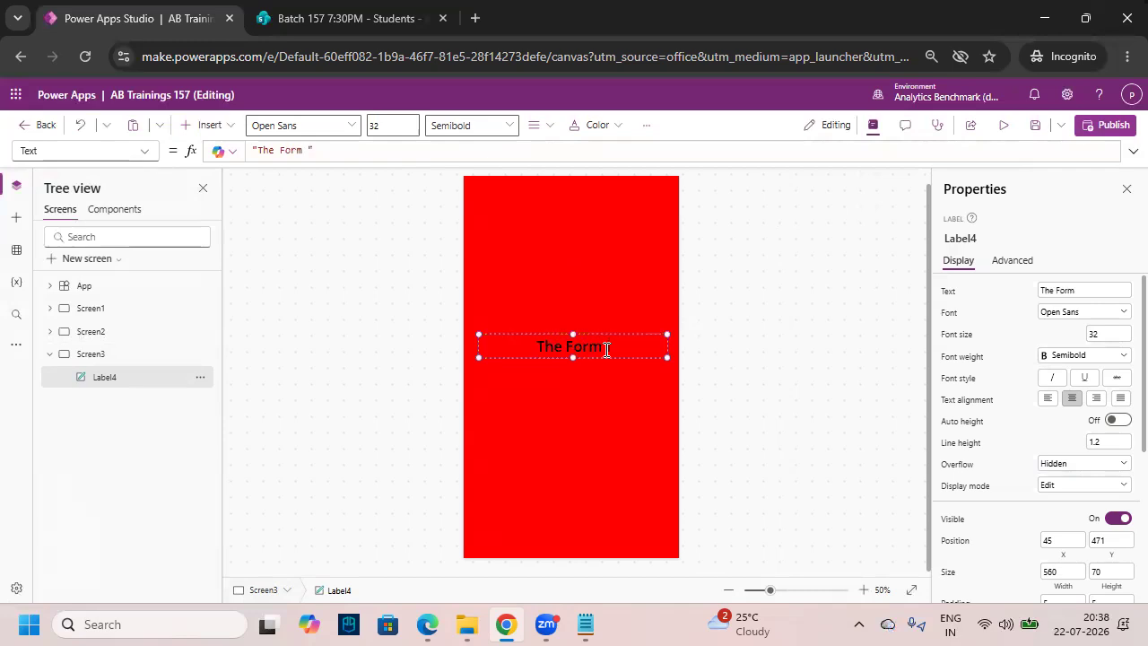
pyautogui.write('Submitted')
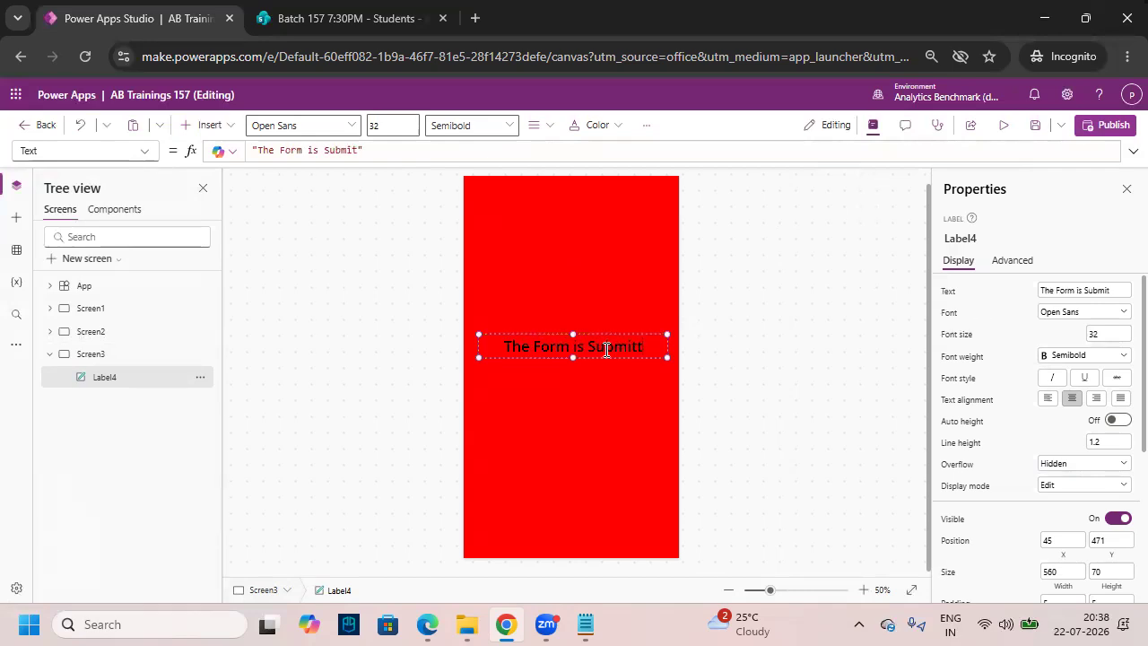
pyautogui.write(' Succes')
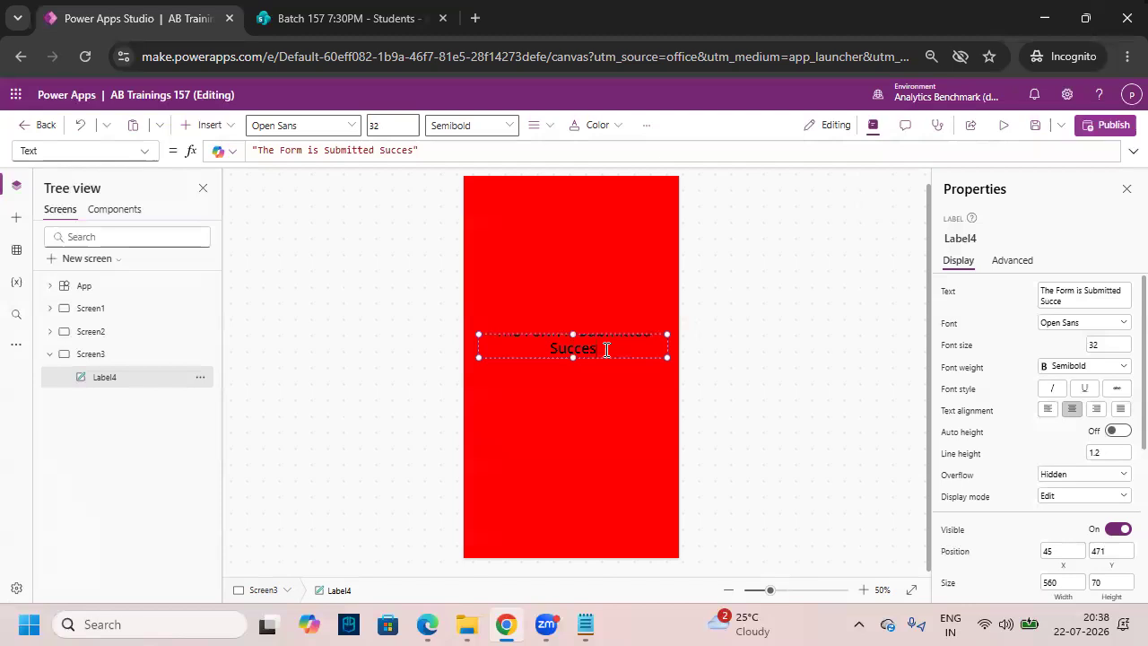
pyautogui.write('sfully')
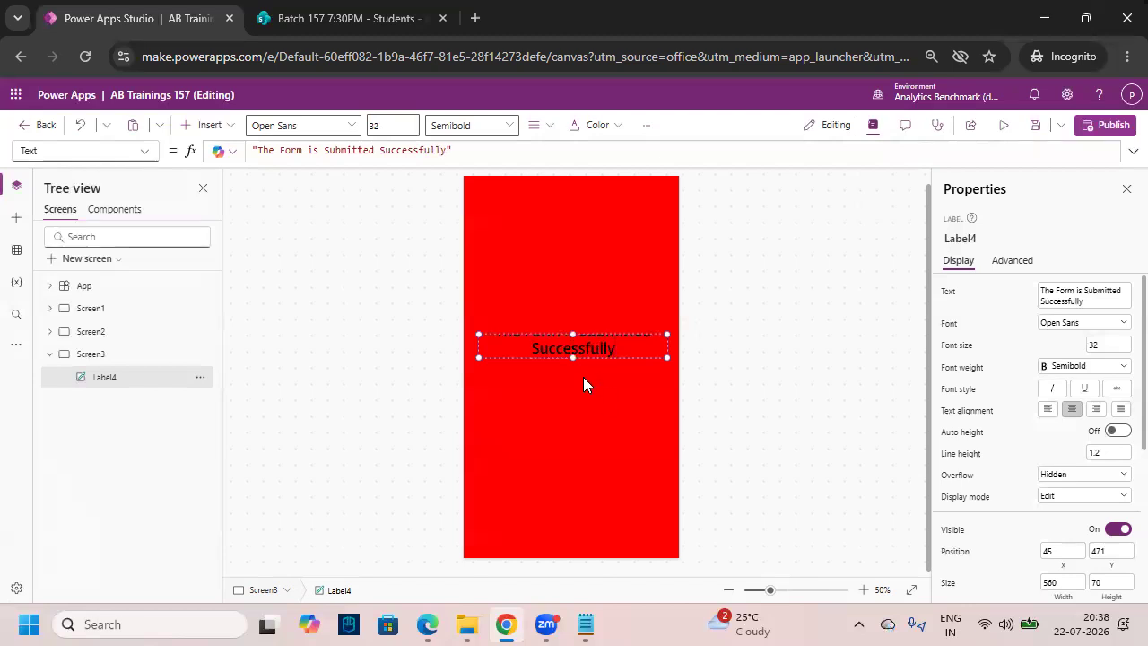
pyautogui.moveTo(574, 357); pyautogui.dragTo(576, 373)
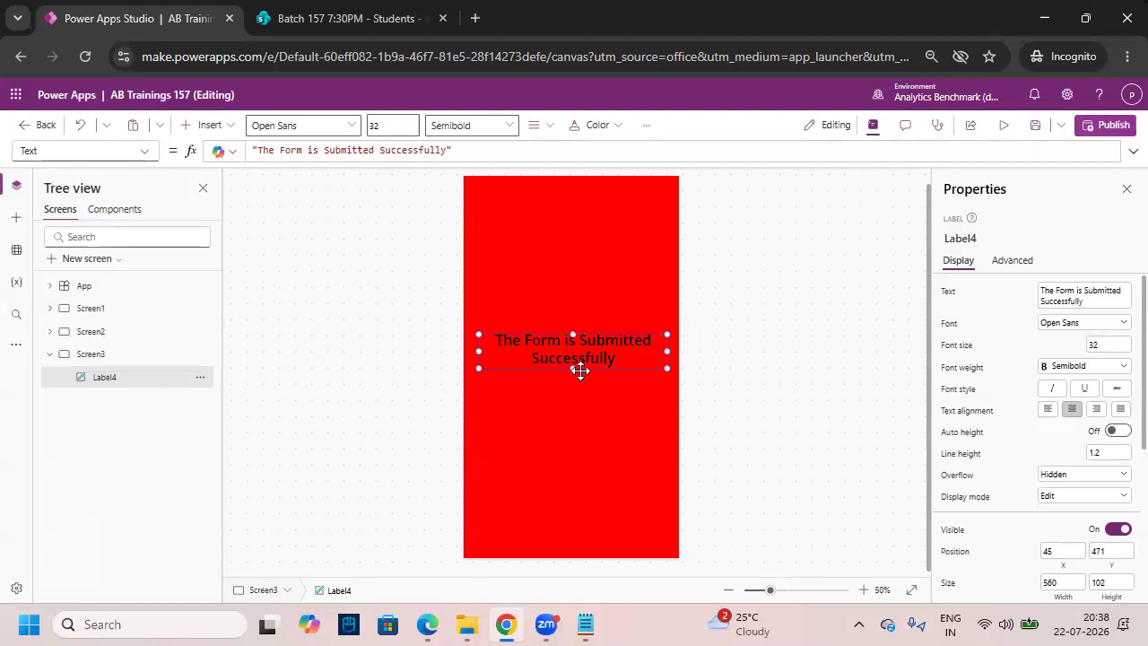
# - Make the success label's text white
pyautogui.click(594, 126)
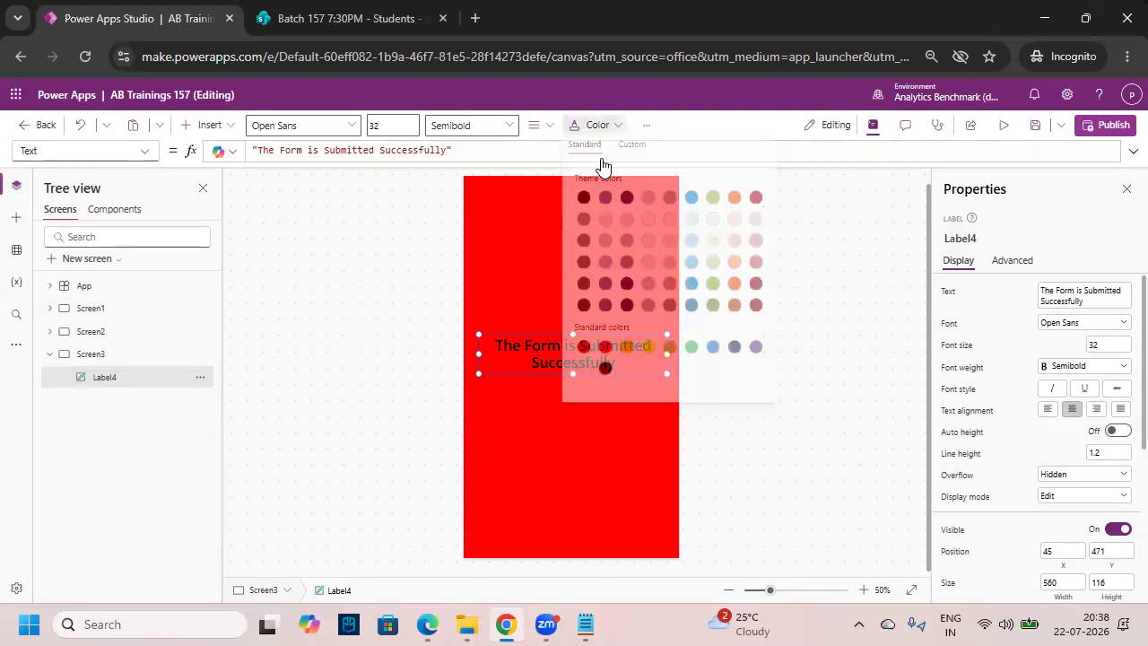
pyautogui.click(583, 131)
pyautogui.click(594, 129)
pyautogui.click(587, 132)
pyautogui.click(603, 130)
pyautogui.click(603, 129)
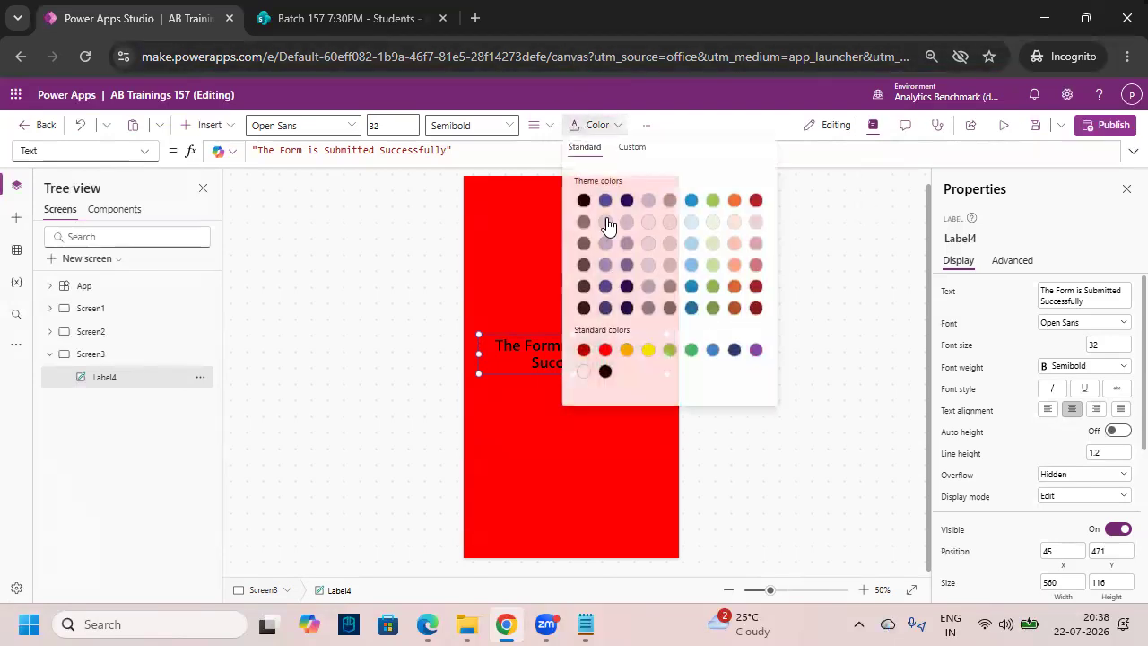
pyautogui.click(584, 372)
pyautogui.click(580, 318)
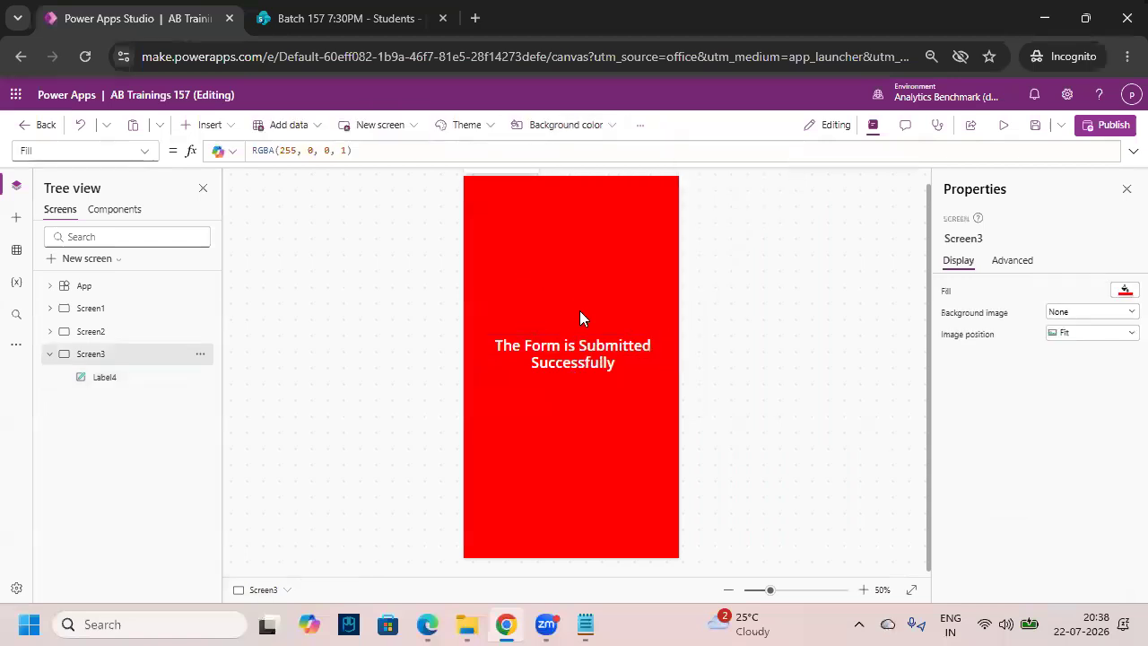
pyautogui.hotkey('ctrl', '2')
pyautogui.moveTo(535, 280); pyautogui.dragTo(589, 326)
pyautogui.moveTo(528, 300); pyautogui.dragTo(591, 248)
pyautogui.press('Escape')
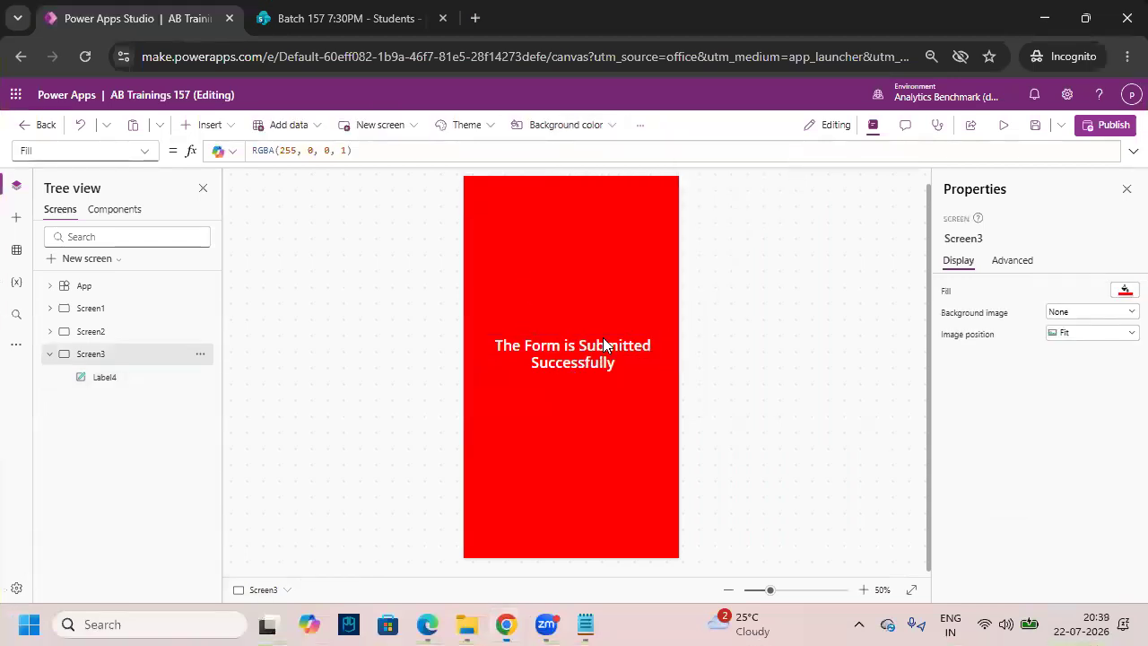
pyautogui.click(220, 125)
# - Place a white Check (badge) icon above the success message, then switch to Screen2
pyautogui.write('c')
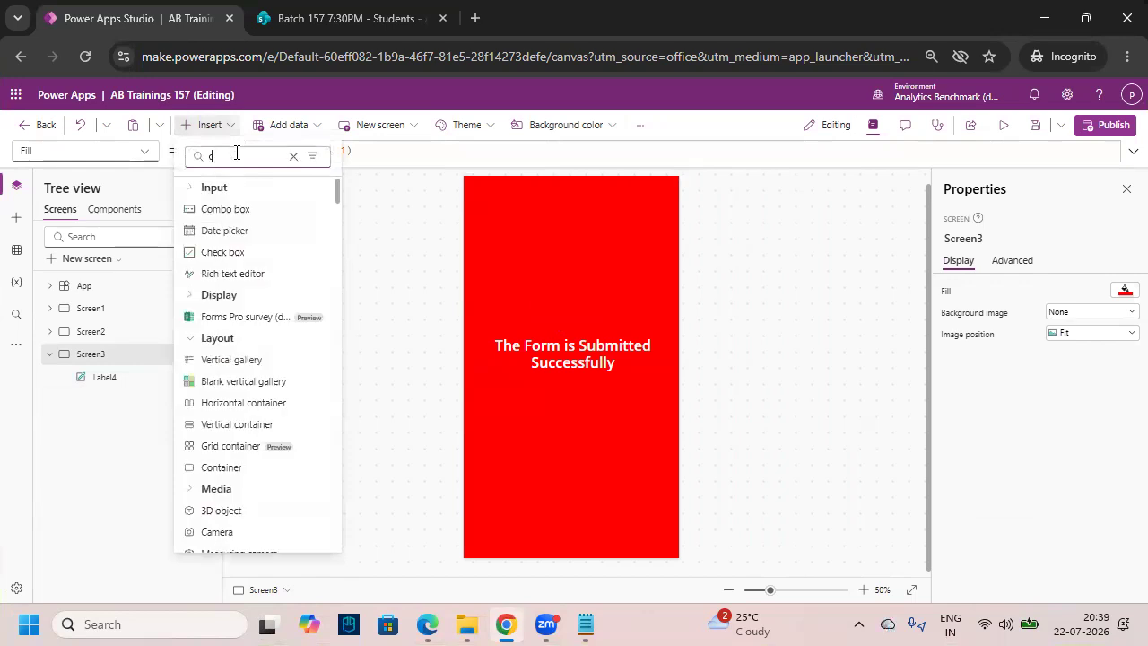
pyautogui.write('heck')
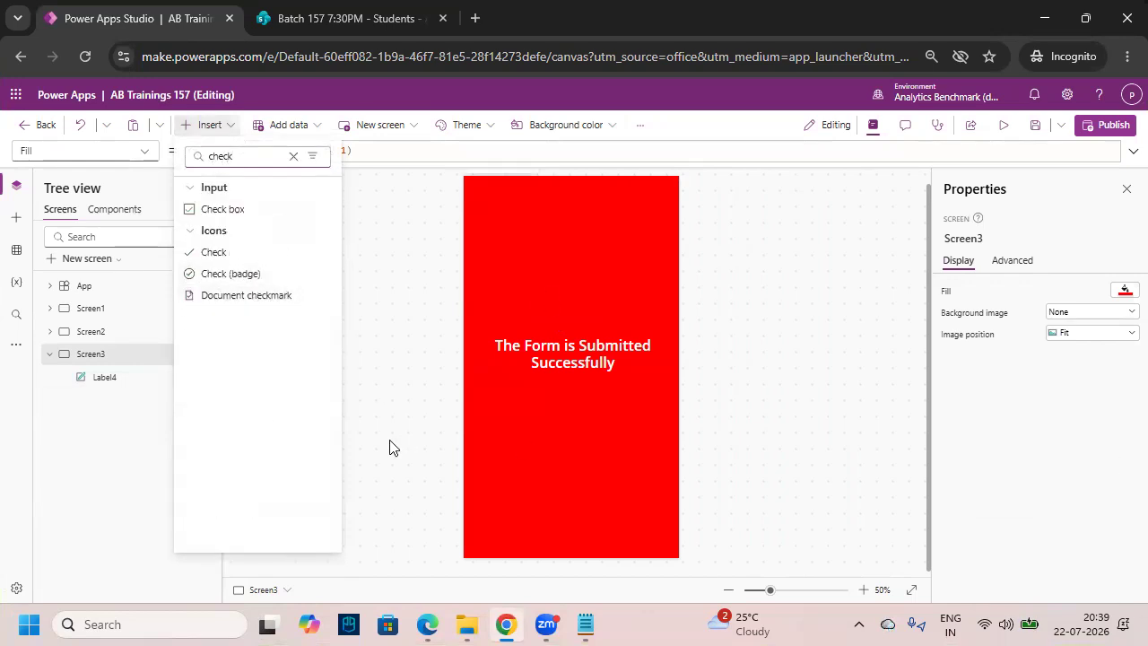
pyautogui.click(250, 276)
pyautogui.moveTo(489, 199); pyautogui.dragTo(585, 325)
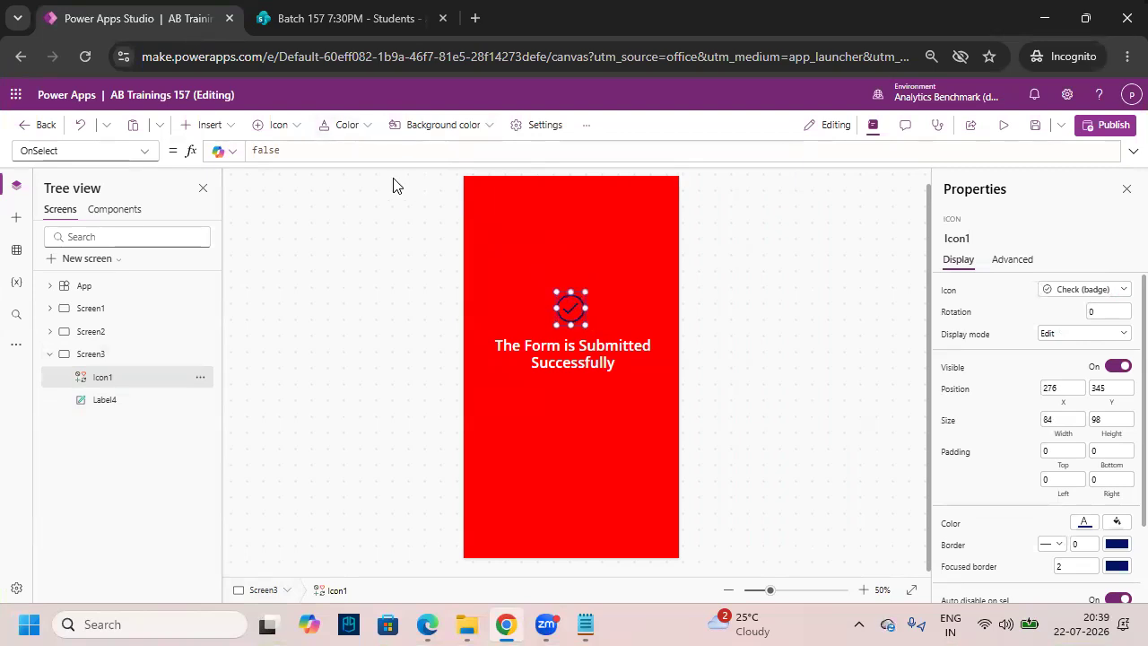
pyautogui.click(324, 134)
pyautogui.click(332, 373)
pyautogui.click(583, 441)
pyautogui.click(585, 332)
pyautogui.click(597, 449)
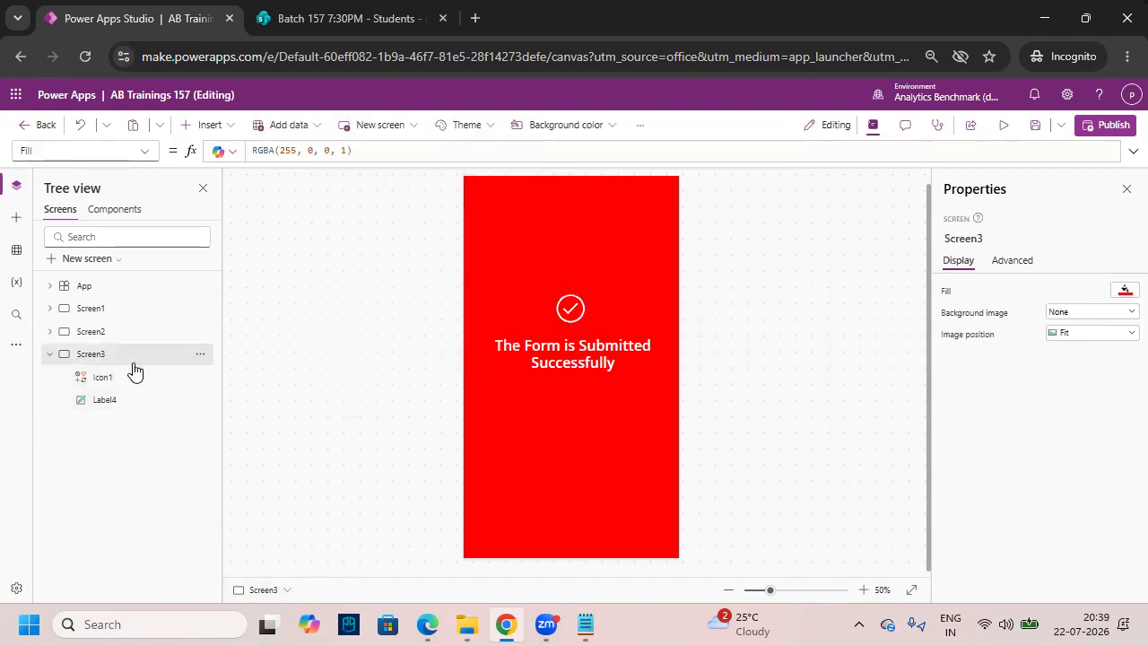
pyautogui.click(124, 333)
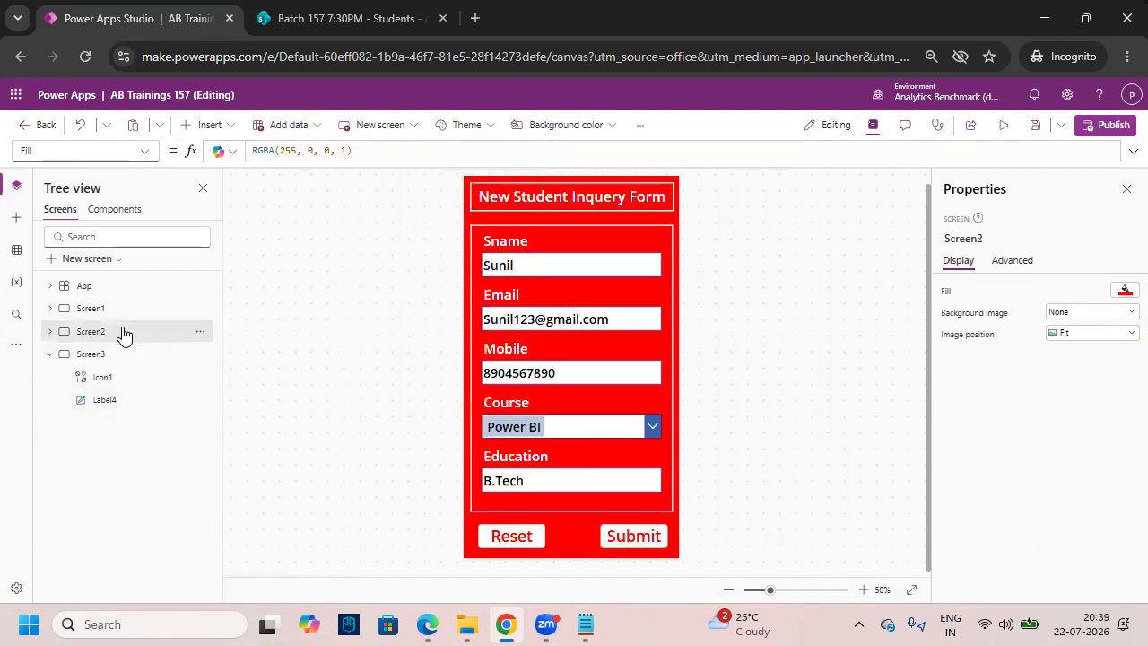
# - Extend the Submit button's OnSelect to SubmitForm(Form1); Navigate(Screen3)
pyautogui.click(631, 536)
pyautogui.click(1123, 149)
pyautogui.click(372, 153)
pyautogui.write('(;')
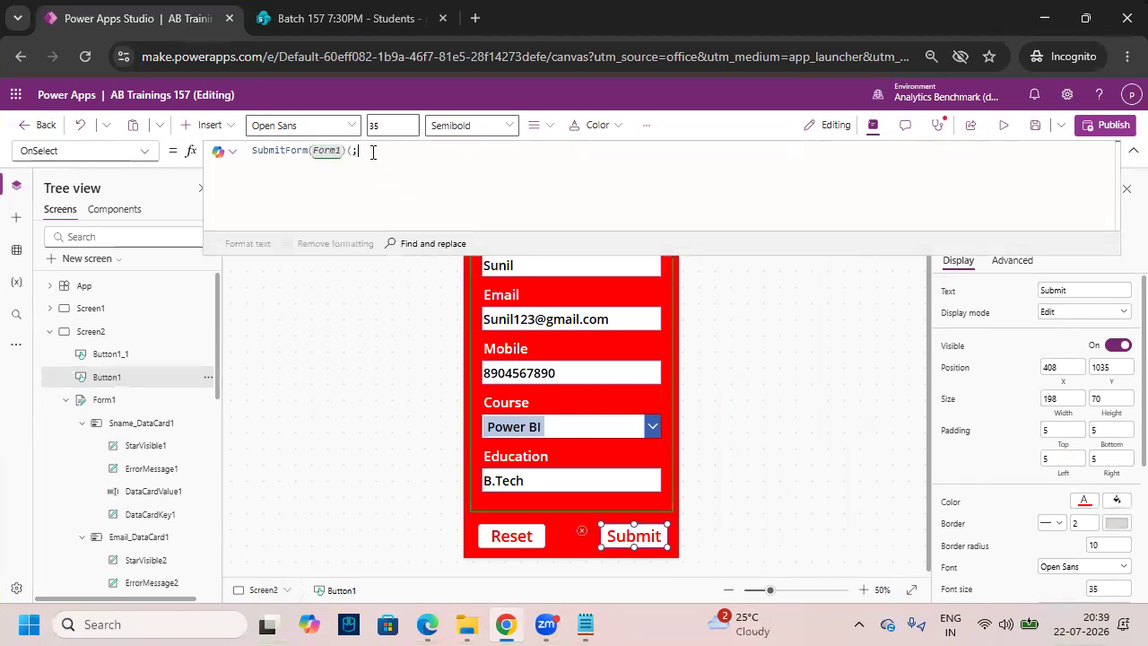
pyautogui.press('BackSpace')
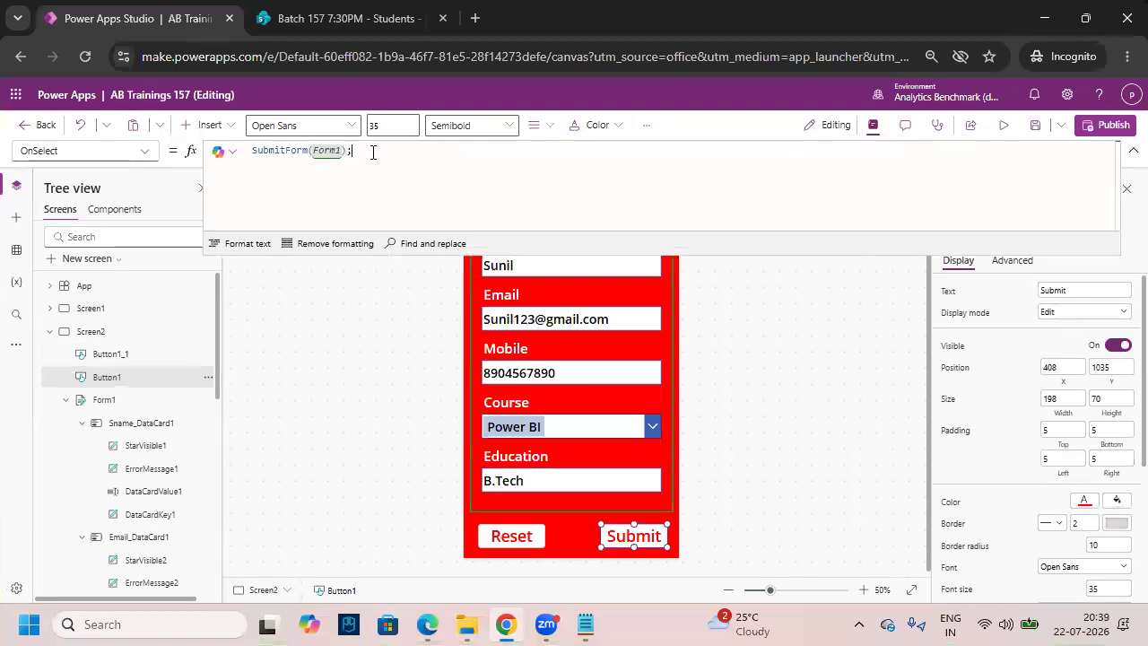
pyautogui.hotkey('shift', 'Return')
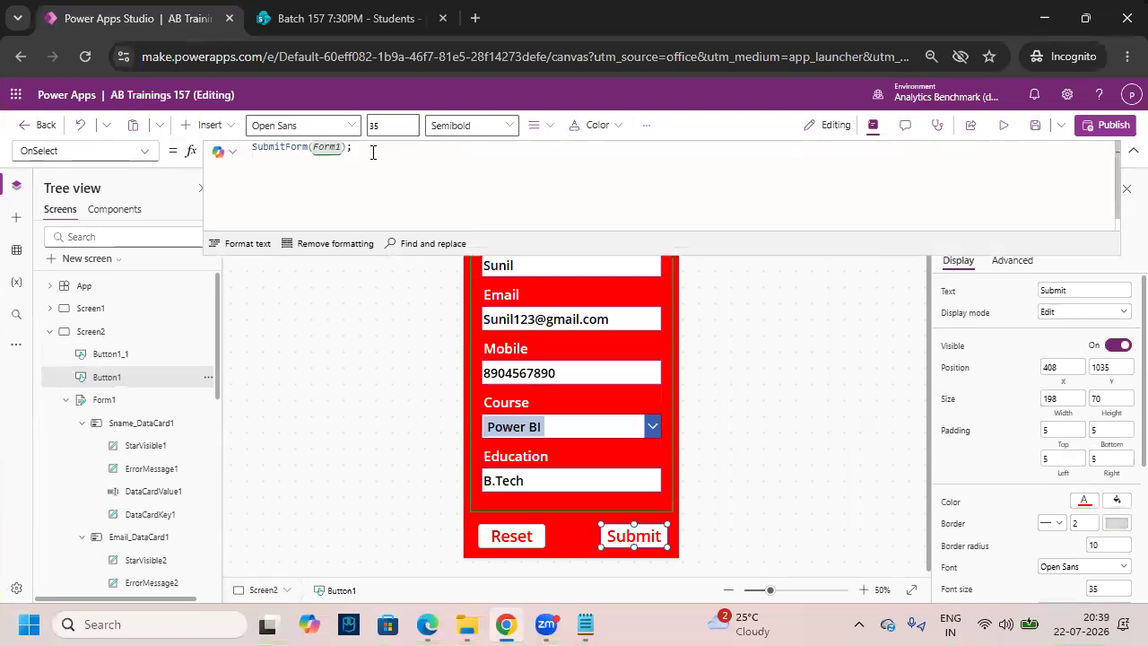
pyautogui.write('Navigate(')
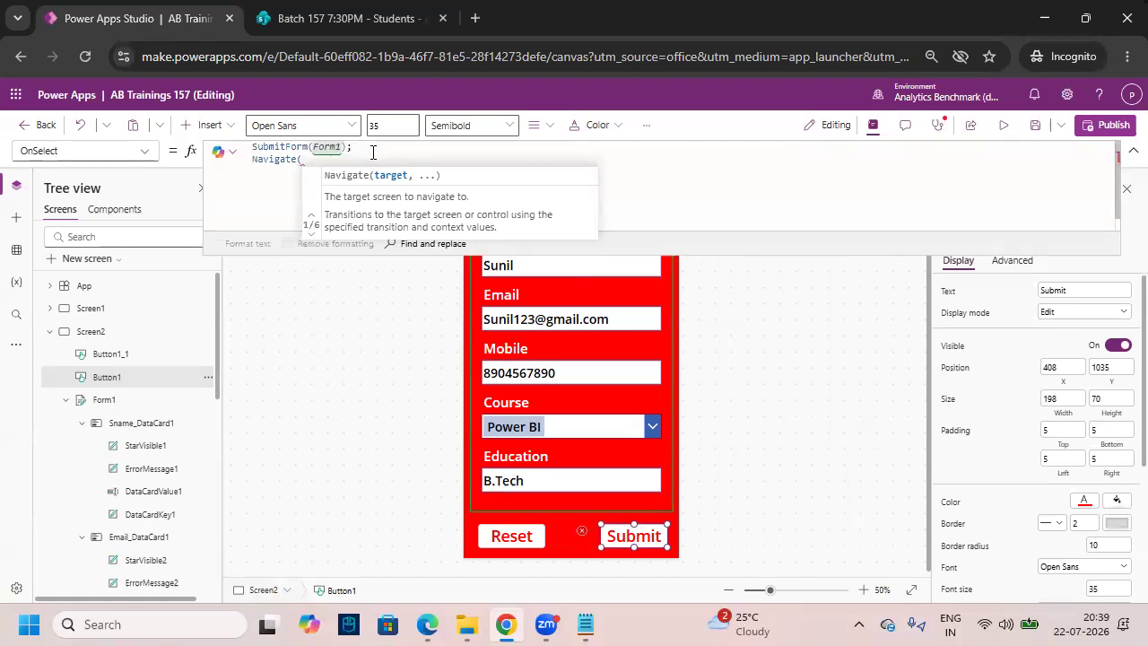
pyautogui.press('BackSpace')
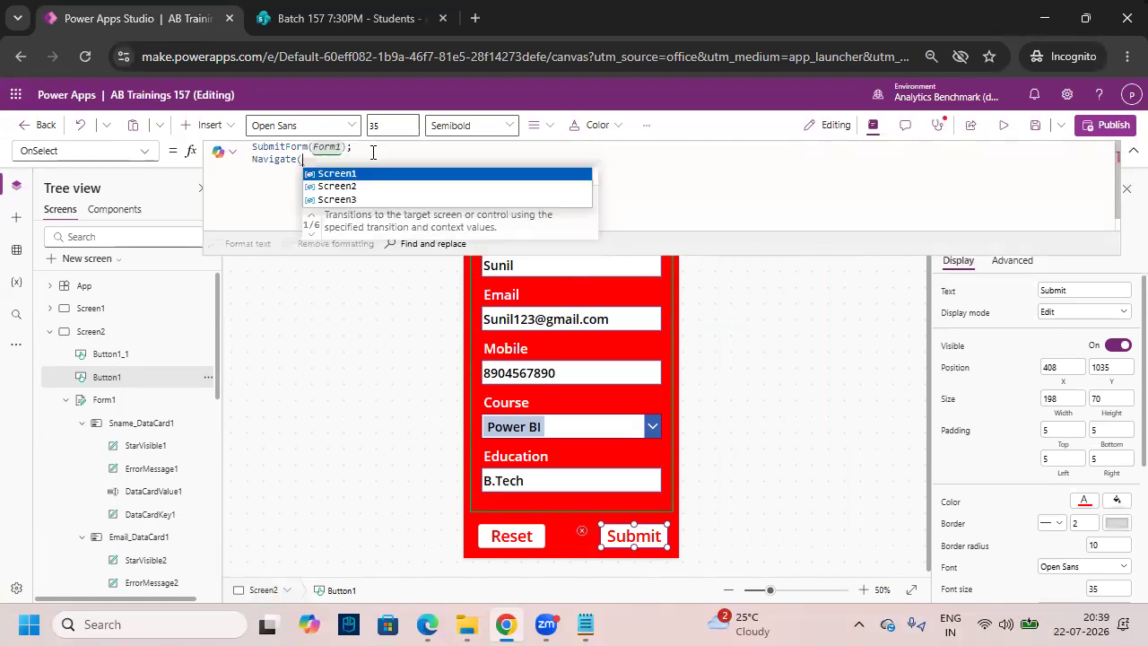
pyautogui.press('Down')
pyautogui.press('Down')
pyautogui.press('Tab')
pyautogui.write(')')
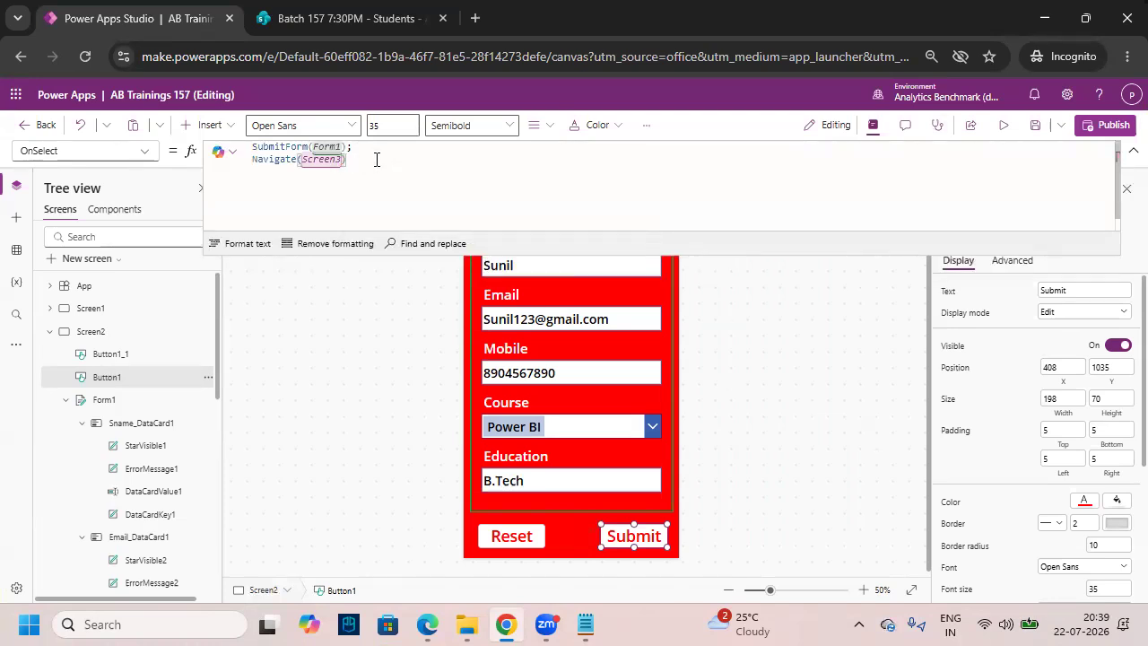
pyautogui.click(789, 426)
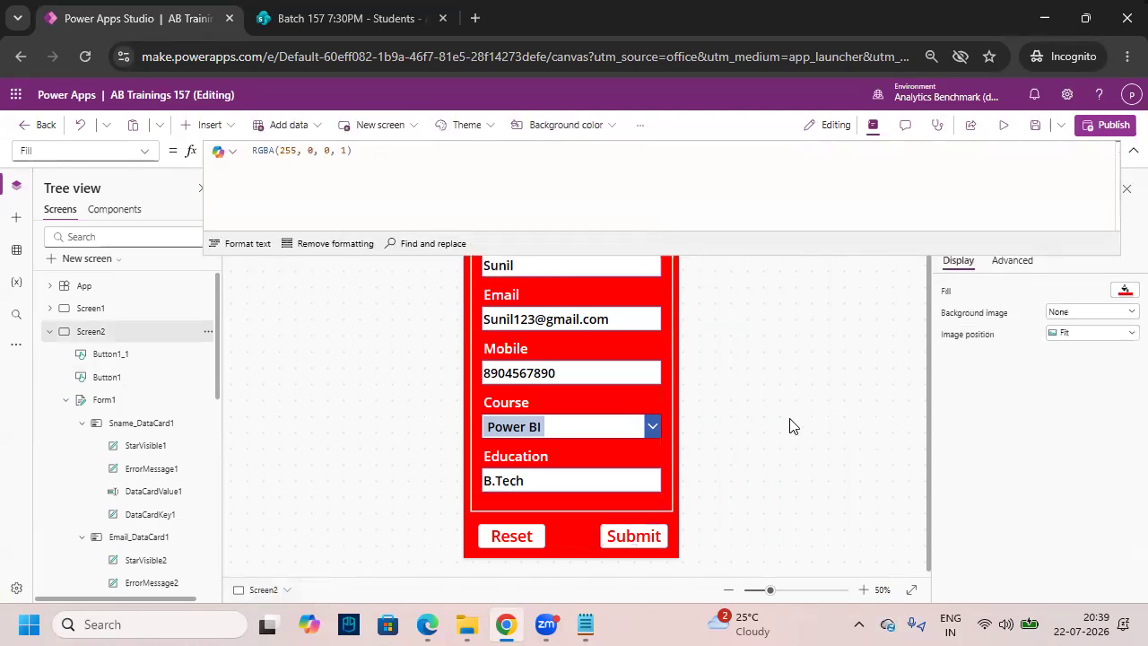
pyautogui.click(1134, 150)
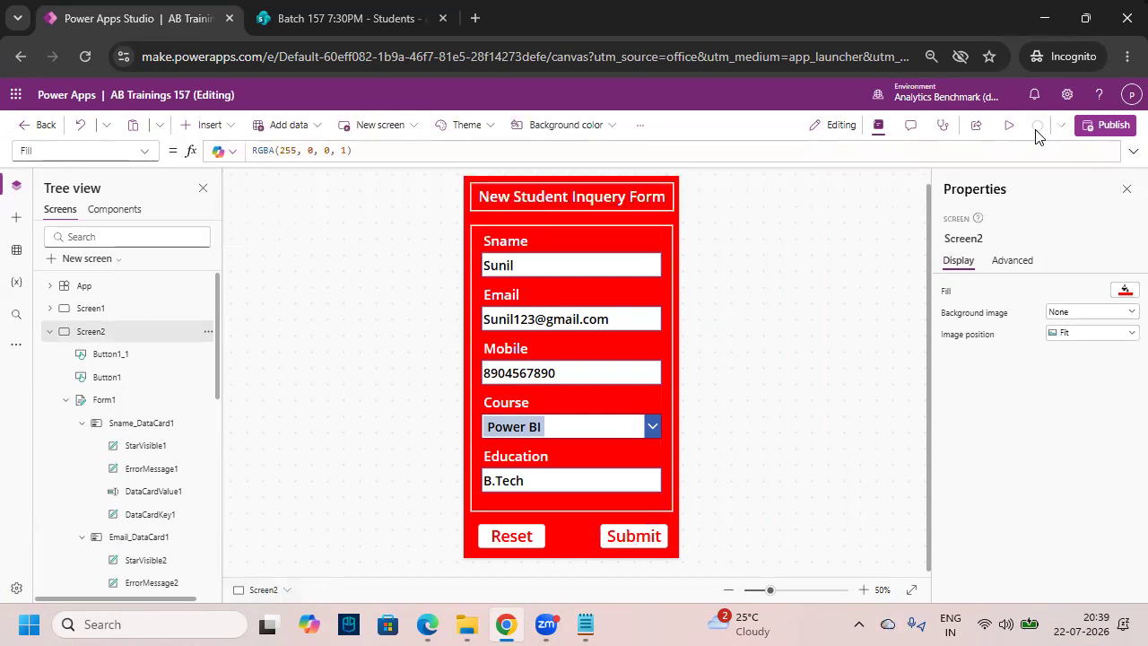
# - Preview the app and submit the form to confirm the red success screen appears
pyautogui.click(1005, 126)
pyautogui.moveTo(513, 248); pyautogui.dragTo(475, 250)
pyautogui.click(847, 356)
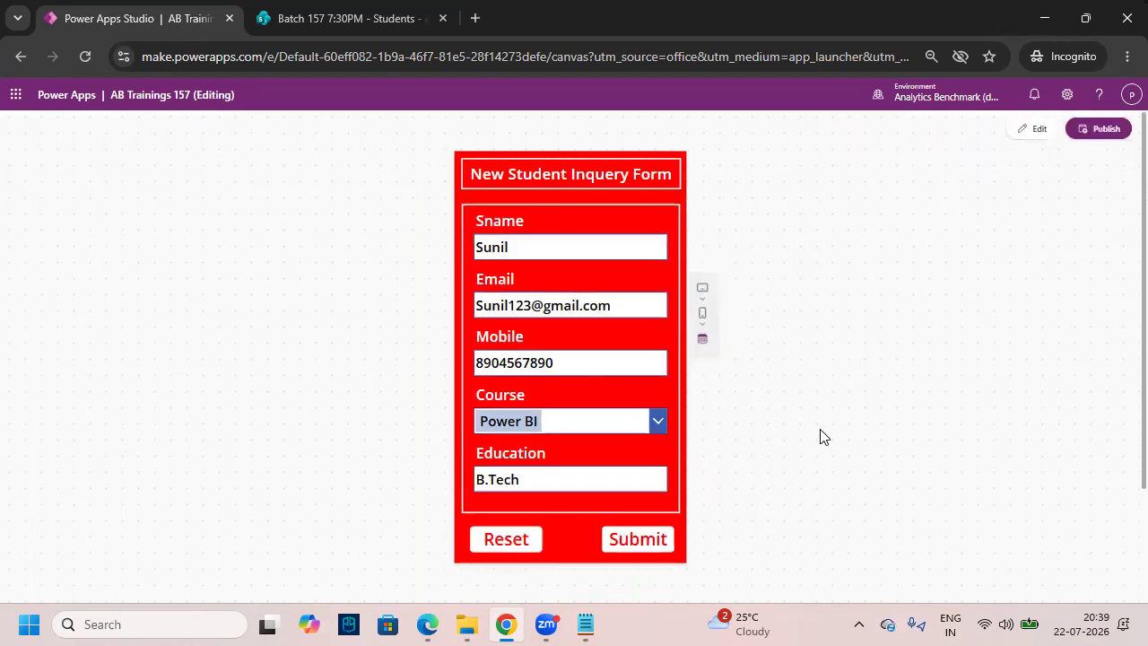
pyautogui.click(640, 549)
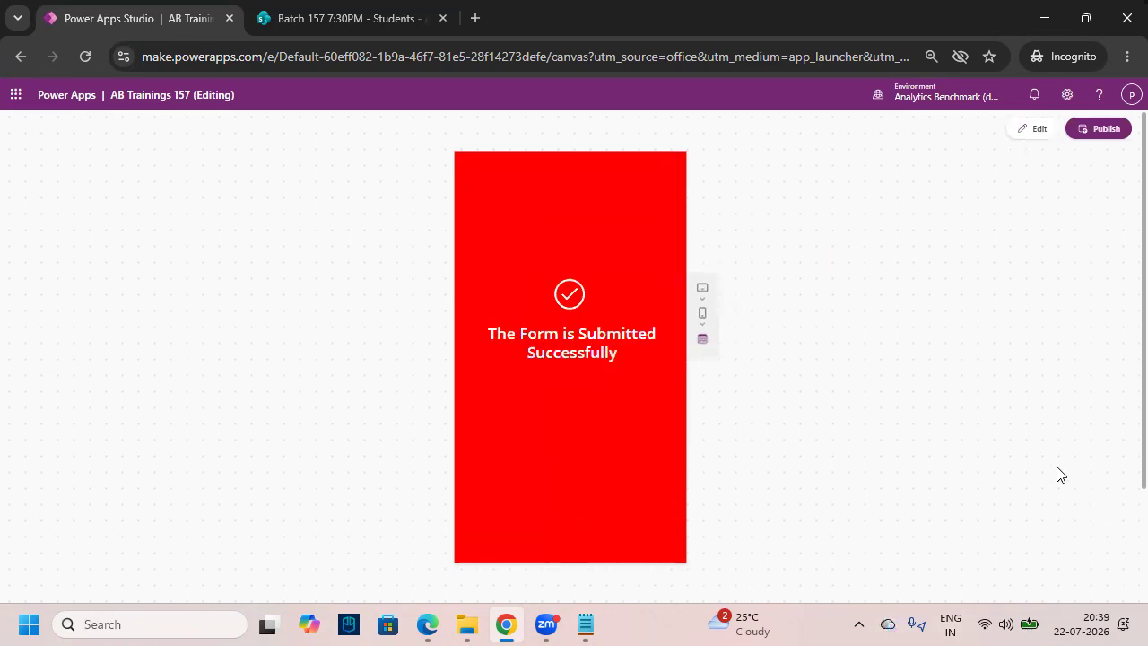
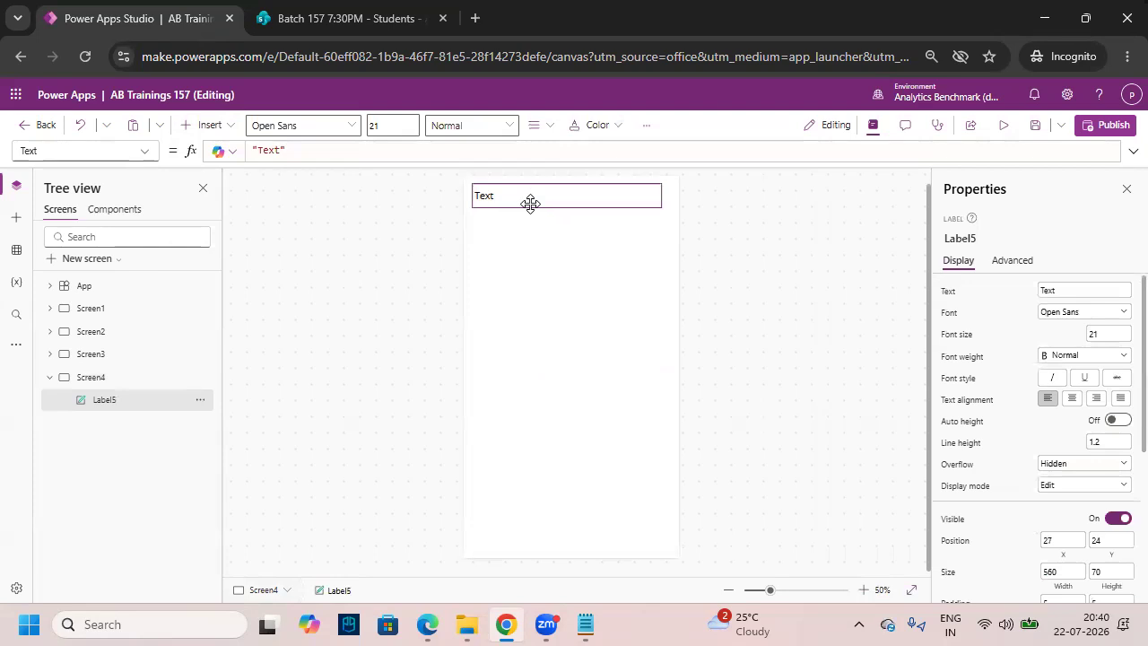
# - Widen Label5 and format it Semibold, font size 35, centre-aligned
pyautogui.moveTo(661, 204); pyautogui.dragTo(668, 209)
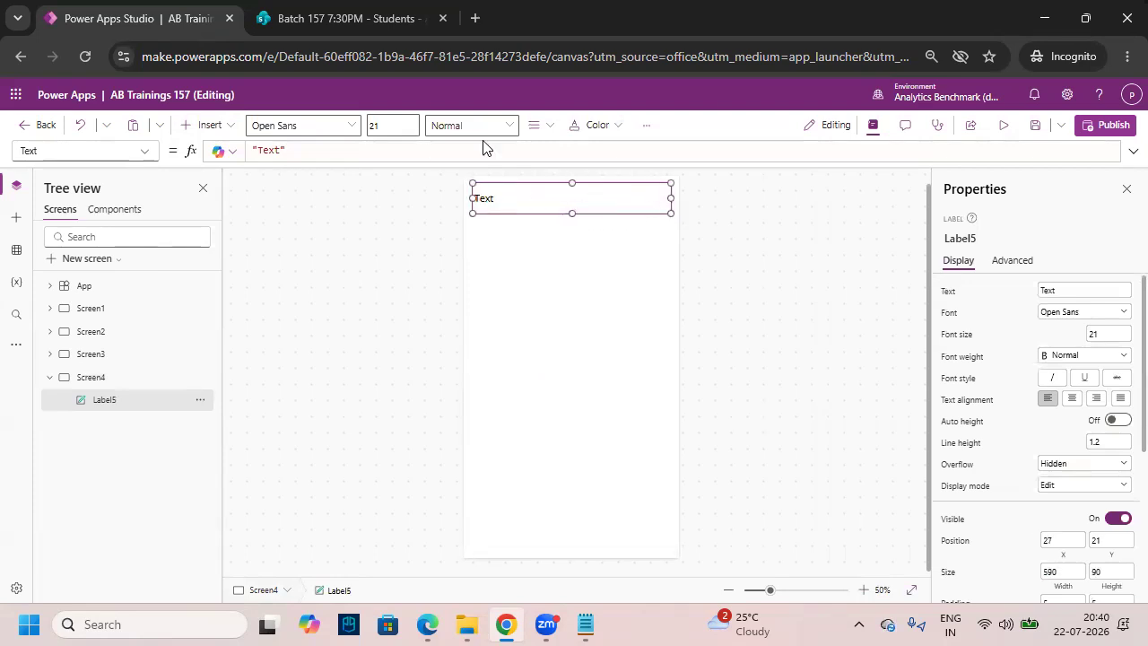
pyautogui.click(483, 130)
pyautogui.click(487, 177)
pyautogui.click(392, 125)
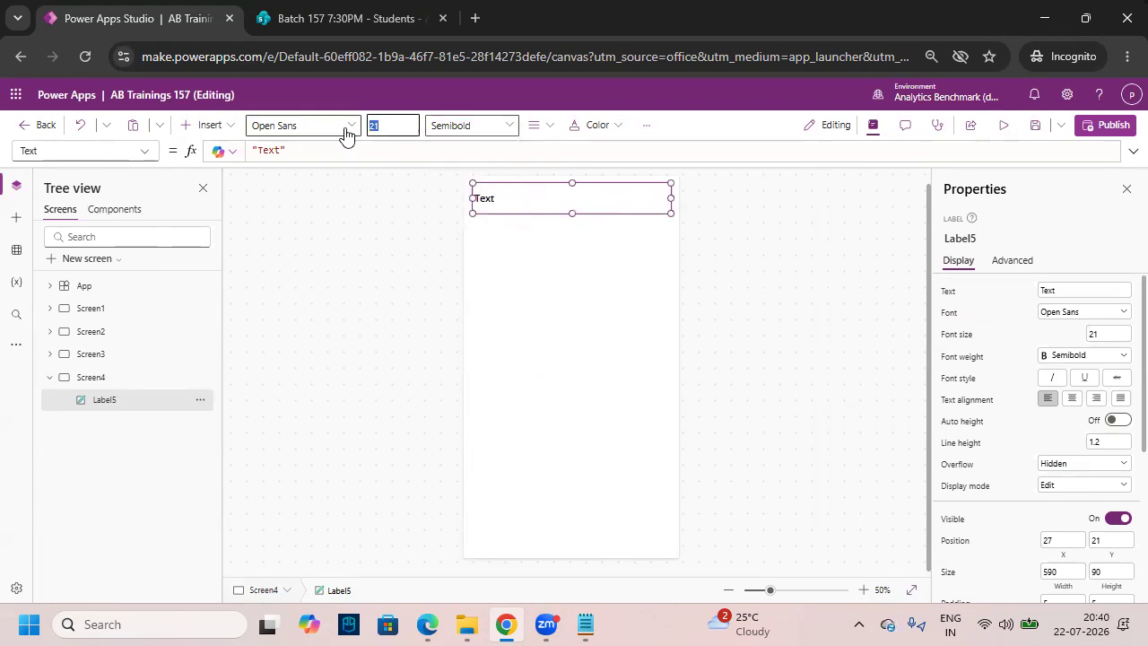
pyautogui.write('35')
pyautogui.click(545, 125)
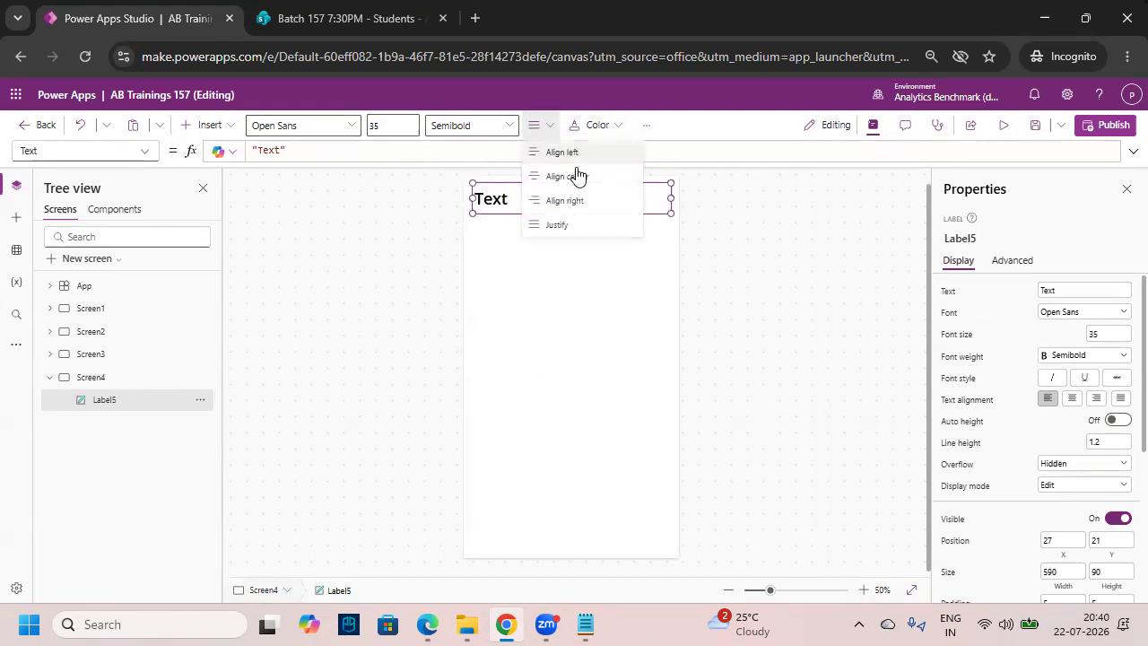
pyautogui.click(577, 174)
# - Change the label text to 'Gallery Data' and give it a border width of 5
pyautogui.doubleClick(564, 199)
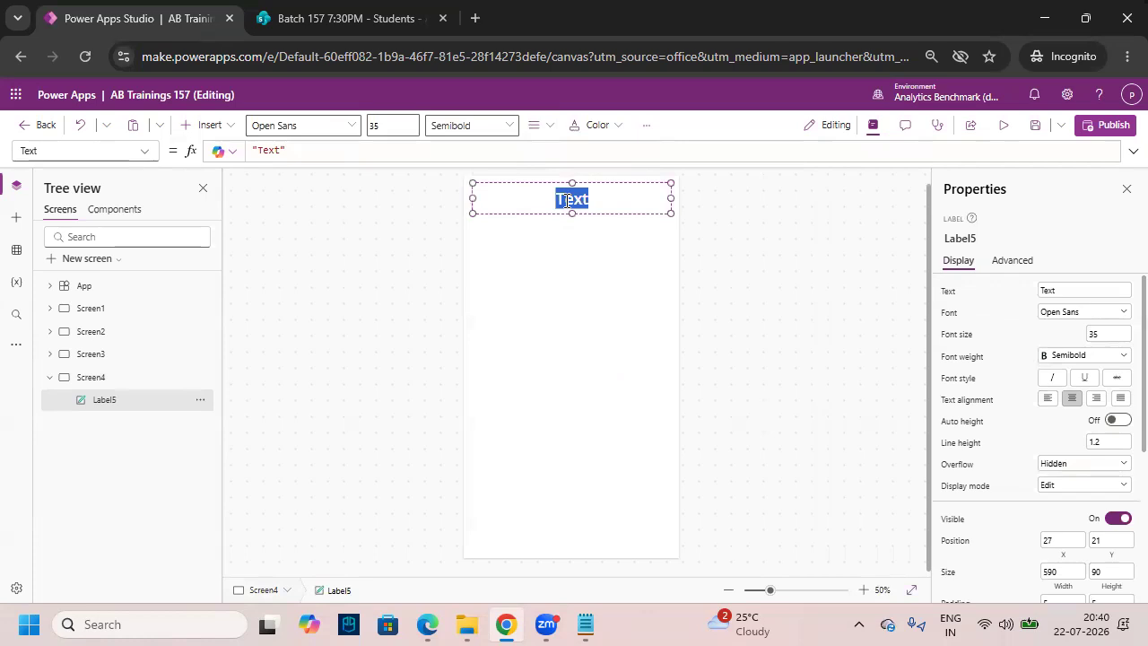
pyautogui.write('Gallery ')
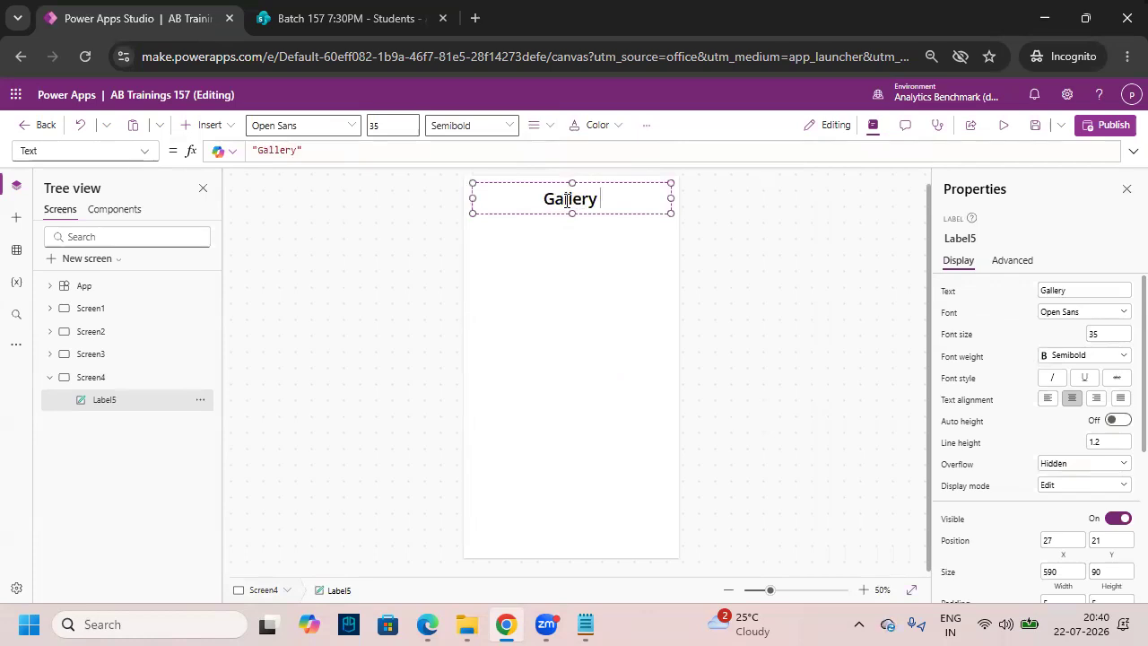
pyautogui.write('Data')
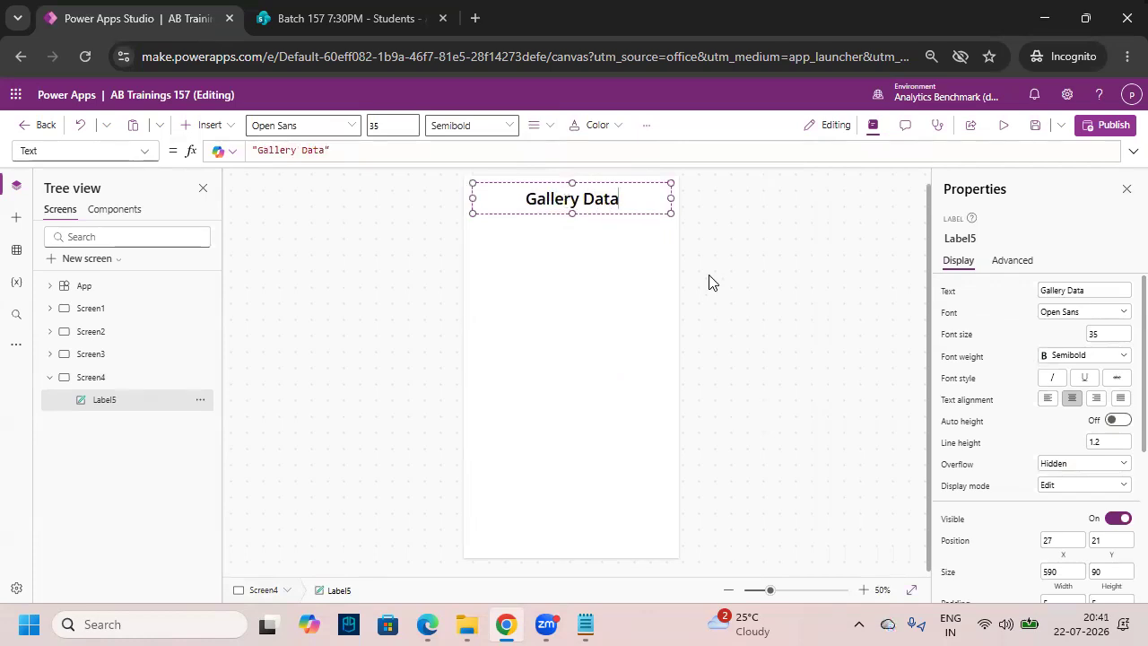
pyautogui.scroll(-5, 1054, 395)
pyautogui.click(1080, 426)
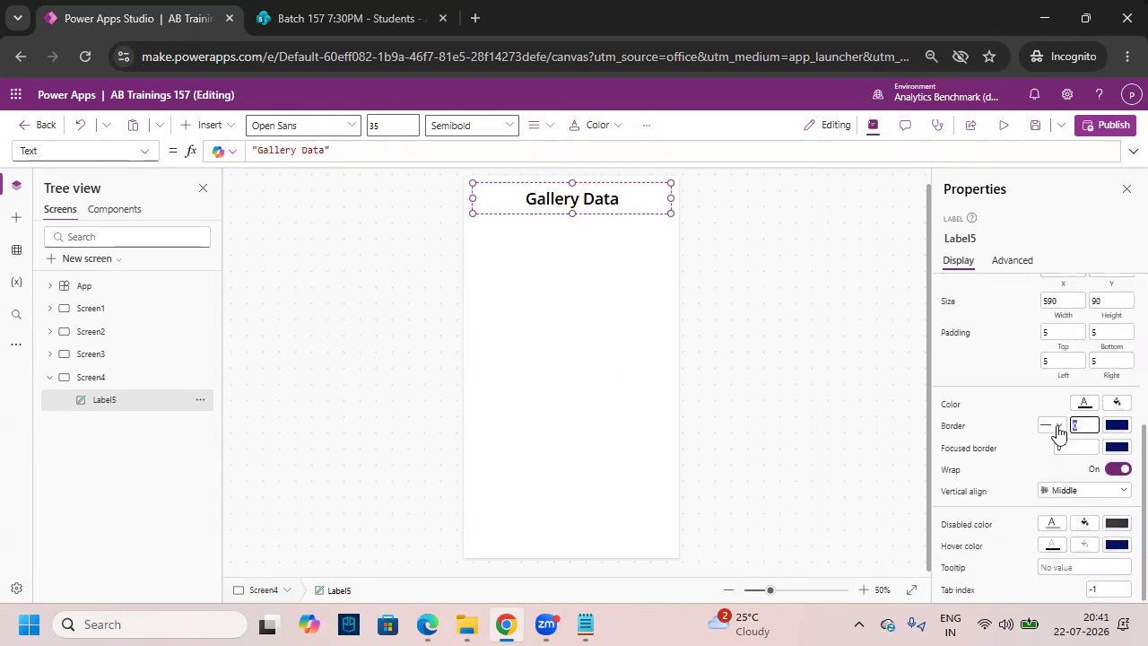
pyautogui.click(584, 271)
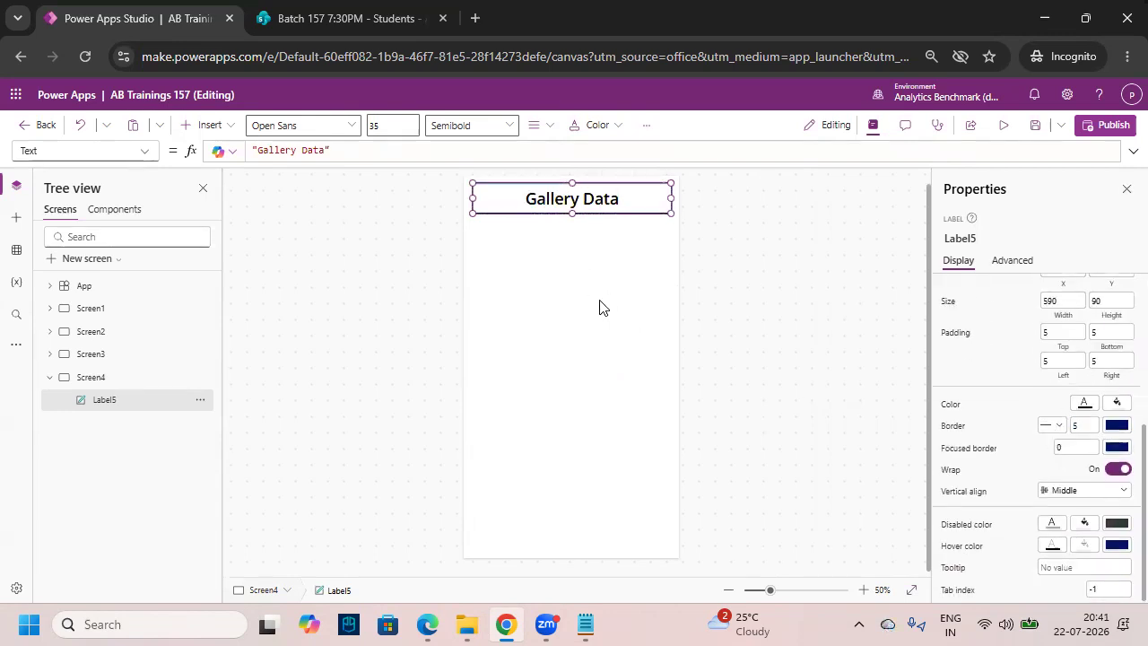
pyautogui.moveTo(479, 230); pyautogui.dragTo(665, 513)
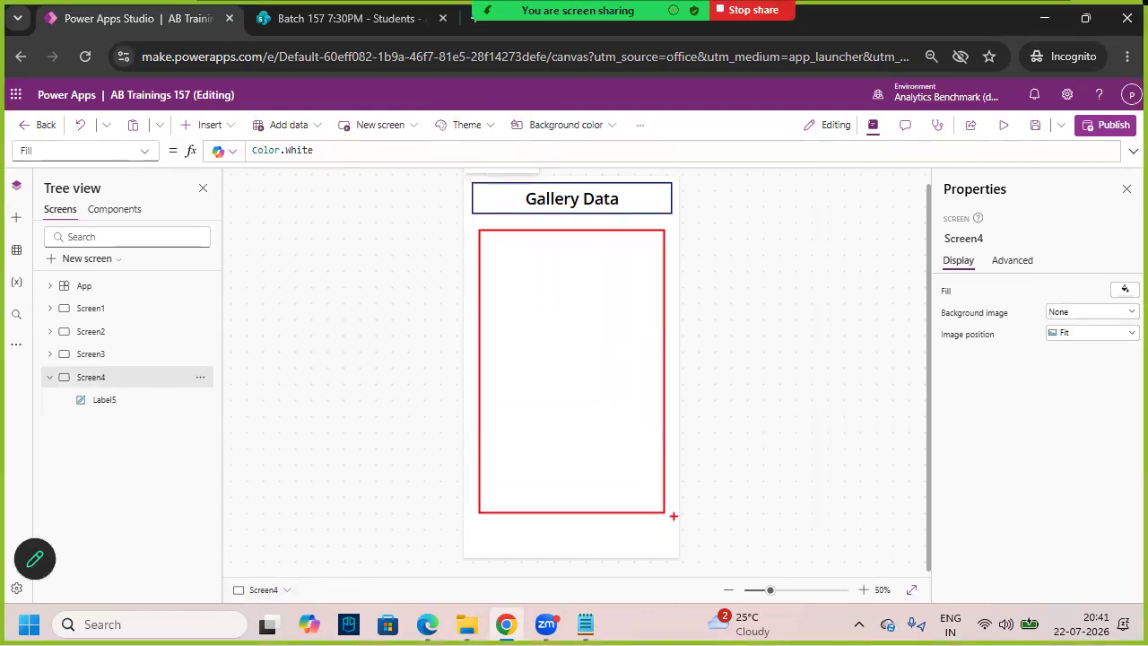
# - Check the Students list in SharePoint, then go back to Power Apps
pyautogui.press('Escape')
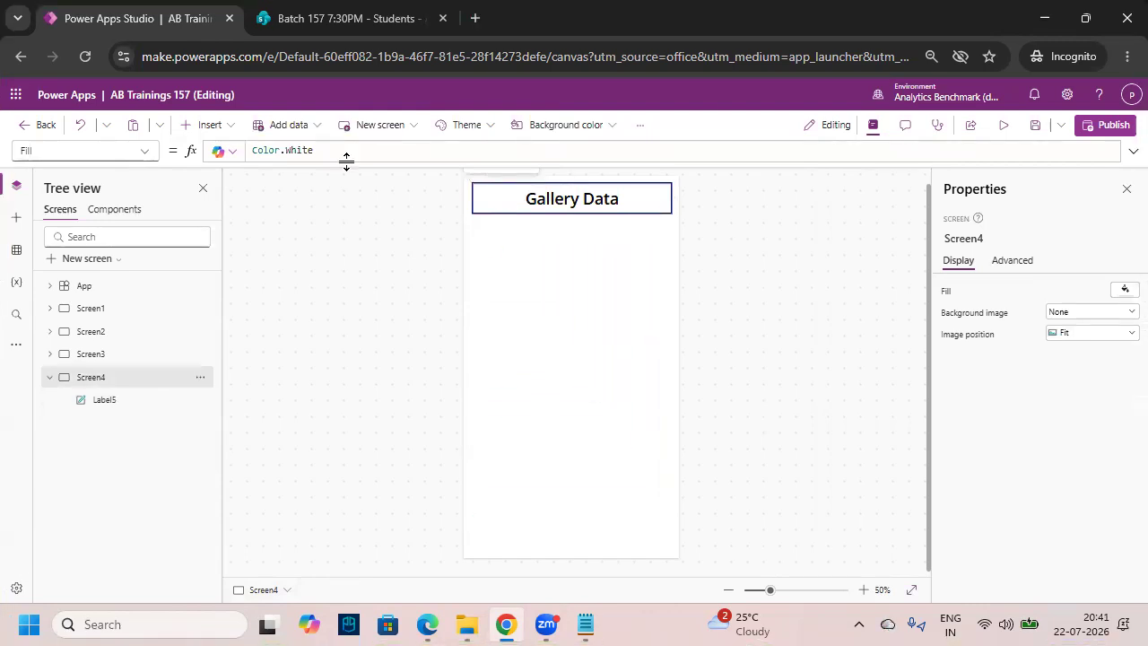
pyautogui.click(368, 27)
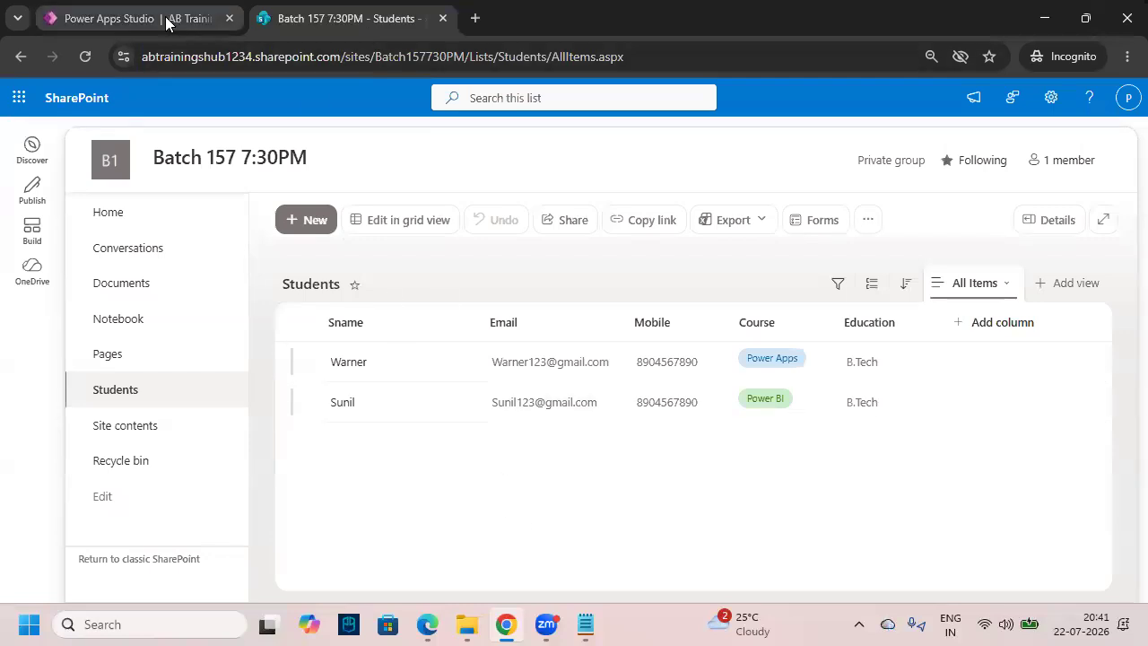
pyautogui.click(166, 19)
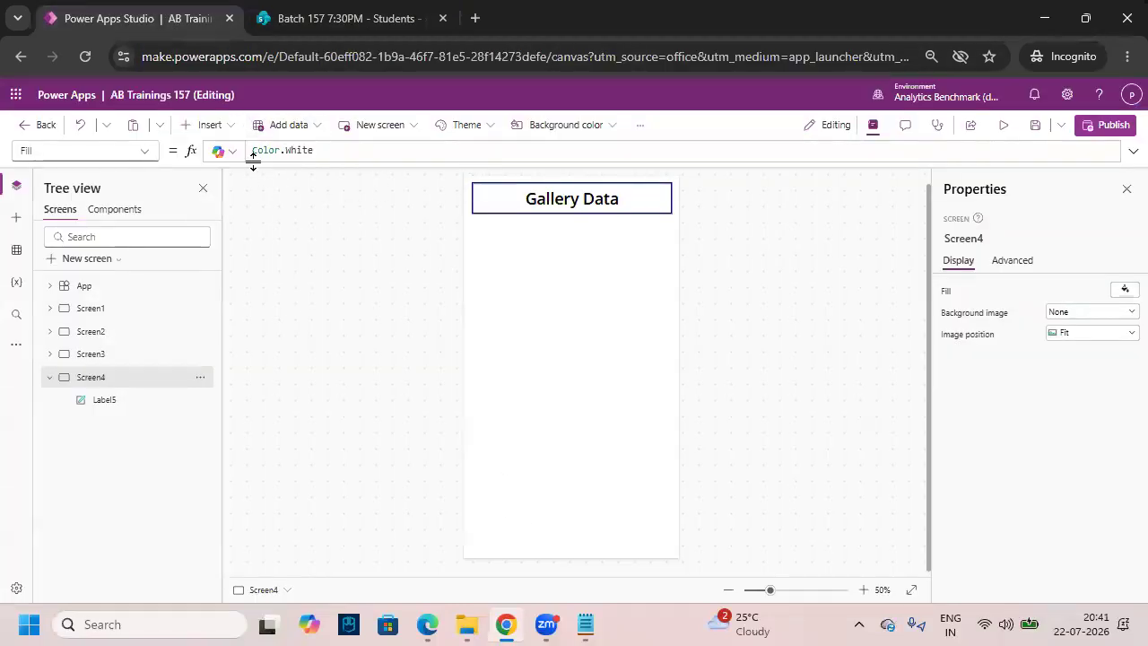
# - Insert a vertical gallery onto Screen4 below the Gallery Data heading
pyautogui.click(214, 125)
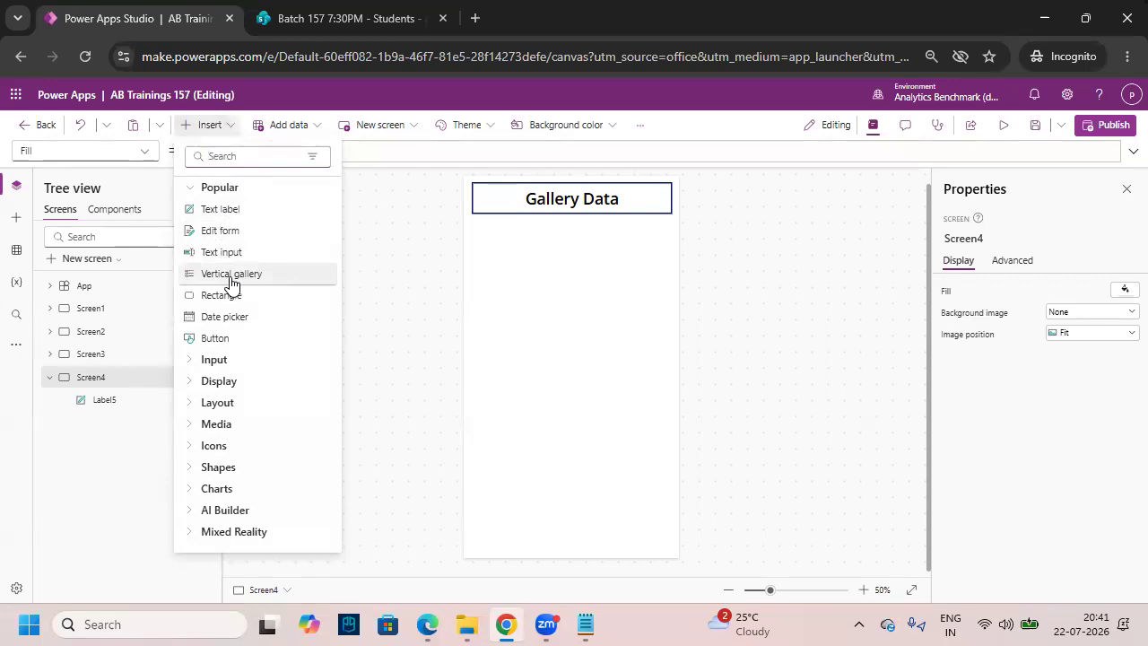
pyautogui.moveTo(176, 260); pyautogui.dragTo(346, 294)
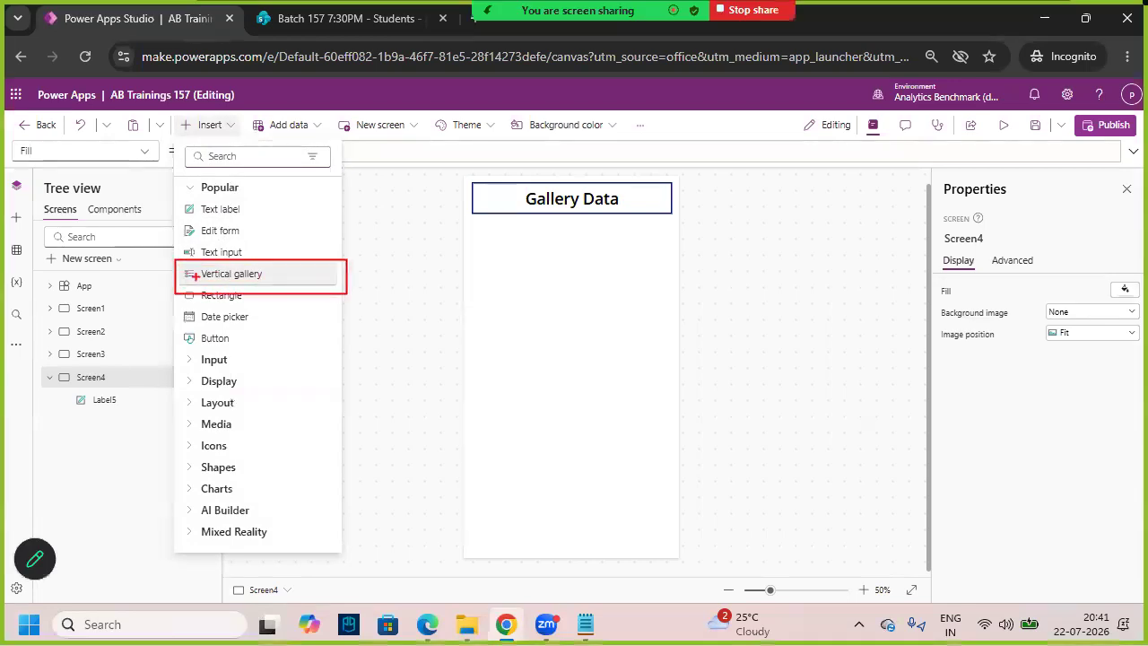
pyautogui.click(290, 274)
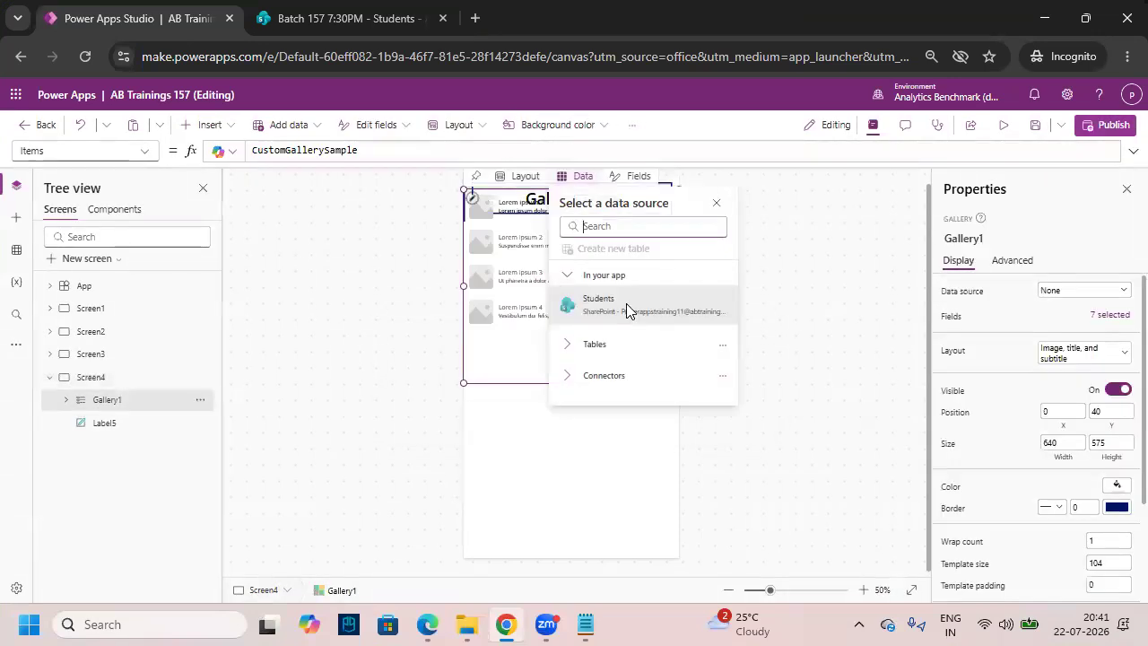
# - Move the gallery below the heading and narrow it to X 27, width 590
pyautogui.moveTo(513, 353); pyautogui.dragTo(587, 521)
pyautogui.moveTo(464, 385); pyautogui.dragTo(472, 386)
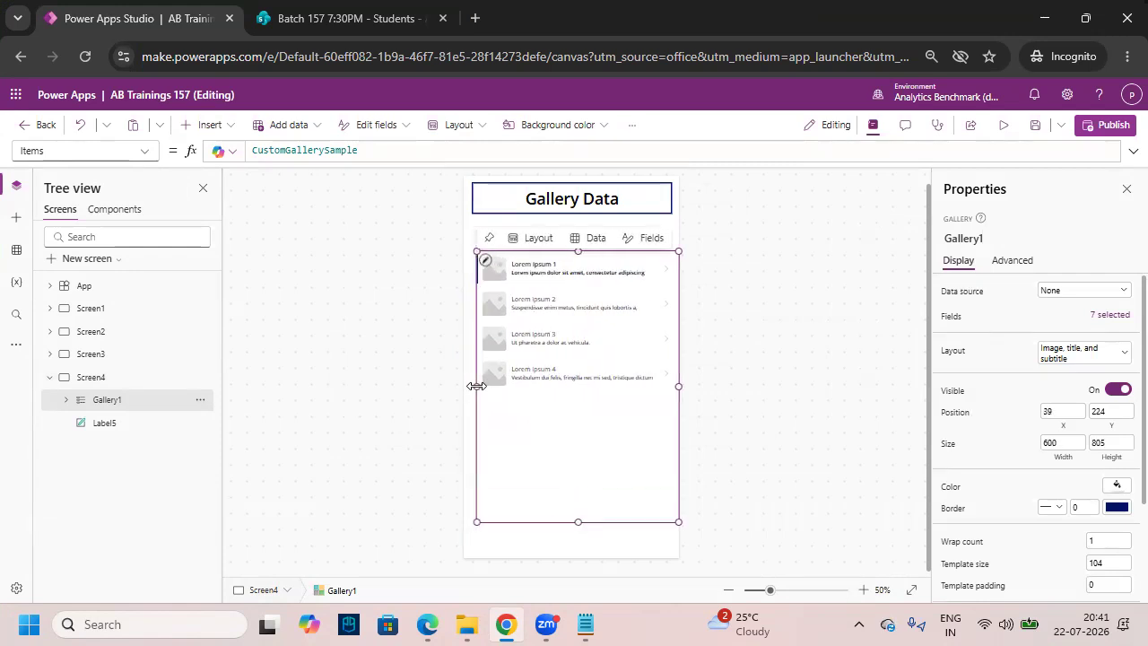
pyautogui.moveTo(678, 386); pyautogui.dragTo(671, 388)
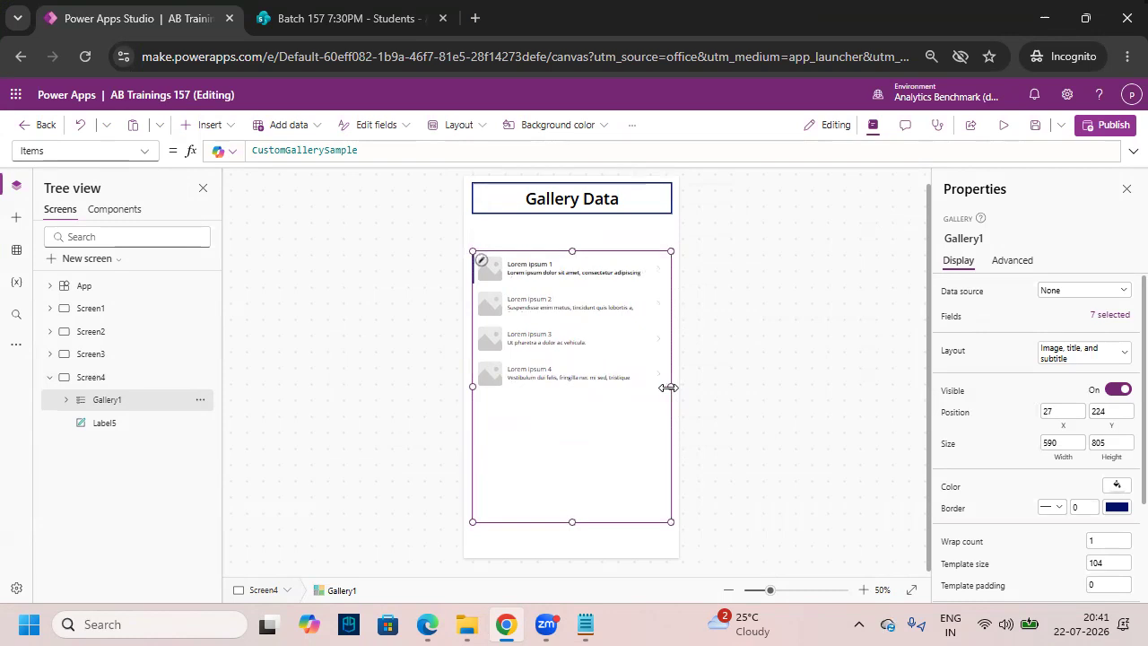
pyautogui.hotkey('ctrl', '2')
pyautogui.moveTo(508, 401); pyautogui.dragTo(590, 349)
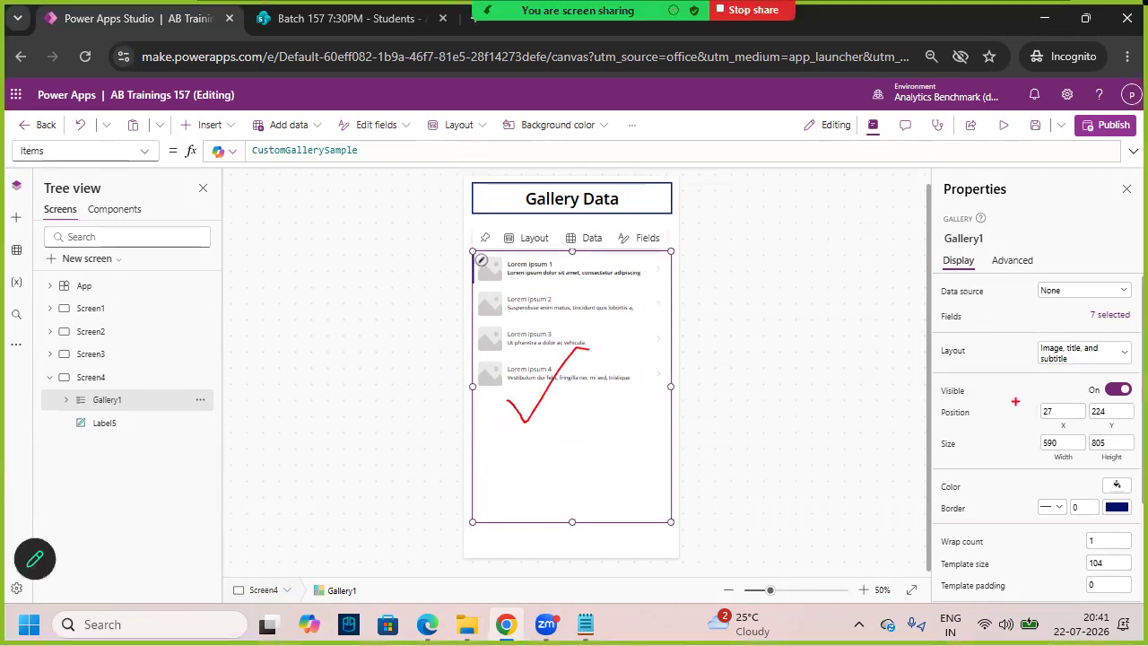
pyautogui.moveTo(924, 336); pyautogui.dragTo(992, 370)
pyautogui.press('Escape')
# - Change the gallery layout to Title, subtitle, and body
pyautogui.click(1080, 359)
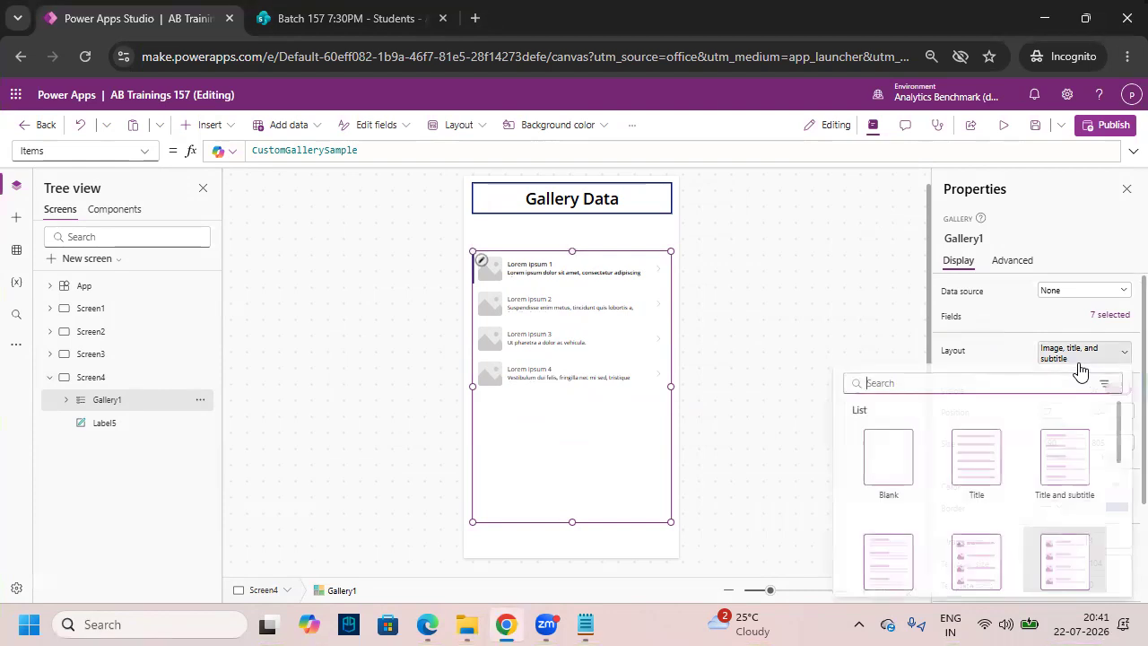
pyautogui.scroll(-1, 1038, 457)
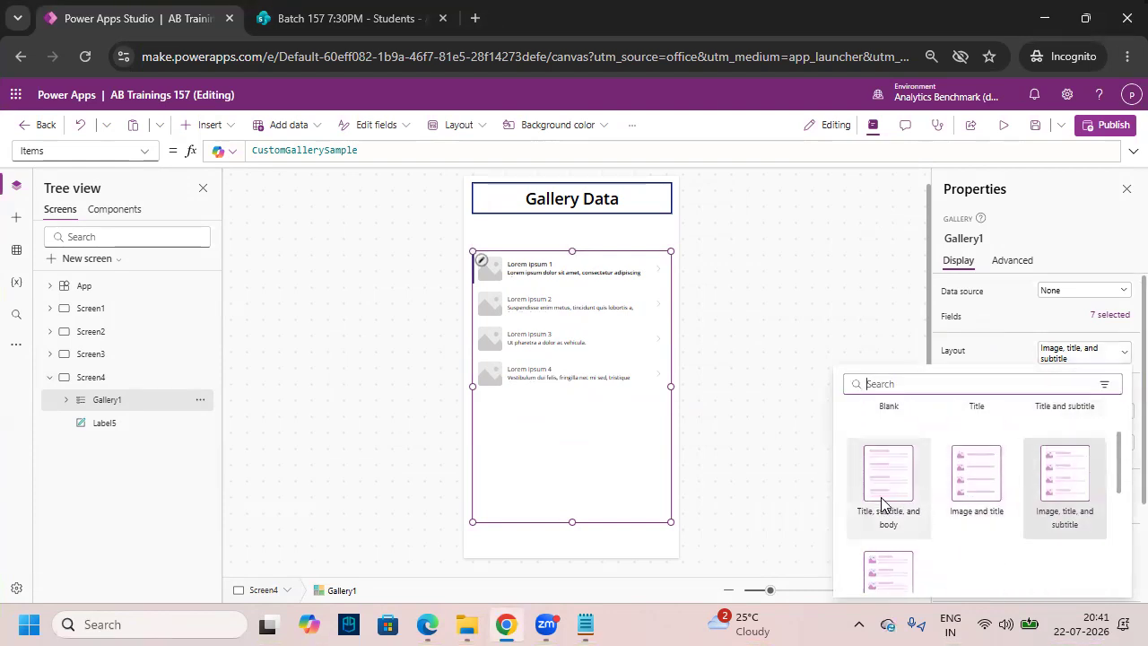
pyautogui.click(886, 485)
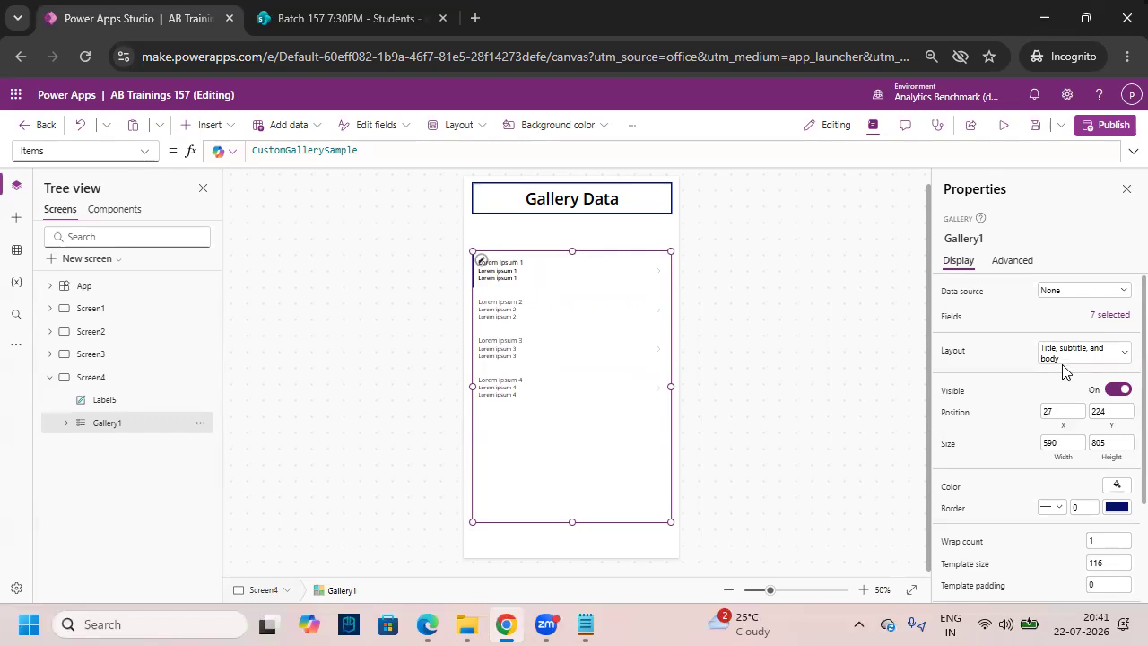
pyautogui.moveTo(568, 413)
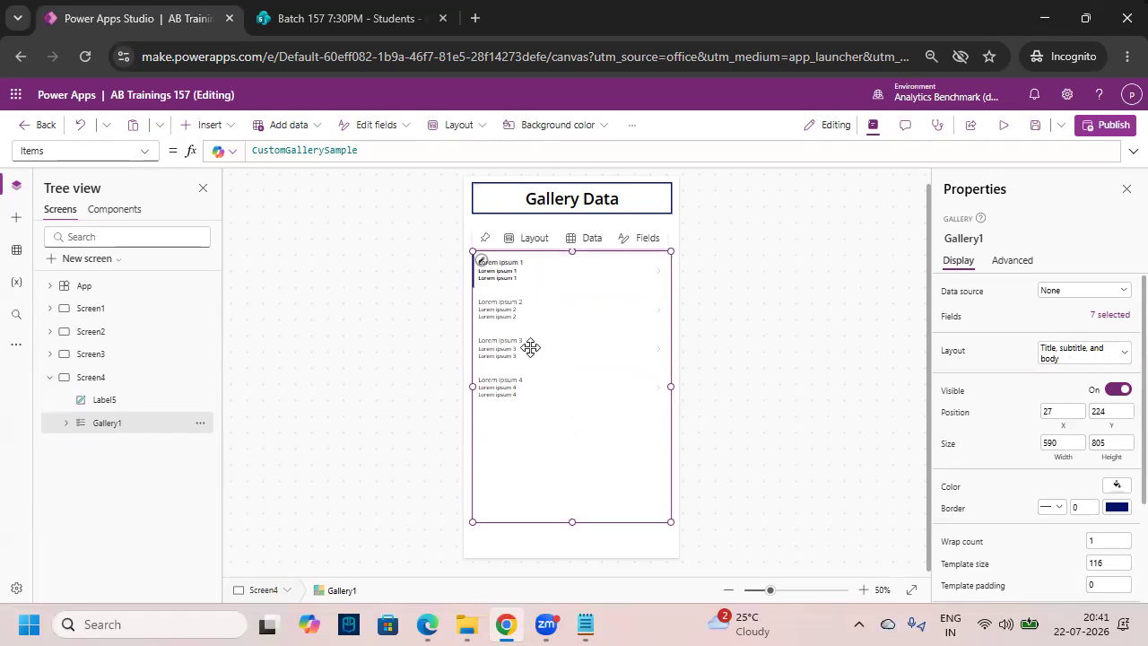
pyautogui.moveTo(671, 519); pyautogui.dragTo(673, 522)
pyautogui.moveTo(476, 396); pyautogui.dragTo(552, 342)
pyautogui.press('Escape')
# - Select Gallery1 and bring up its data source list
pyautogui.click(598, 434)
pyautogui.click(546, 440)
pyautogui.moveTo(925, 270); pyautogui.dragTo(1146, 307)
pyautogui.press('Escape')
pyautogui.click(1062, 293)
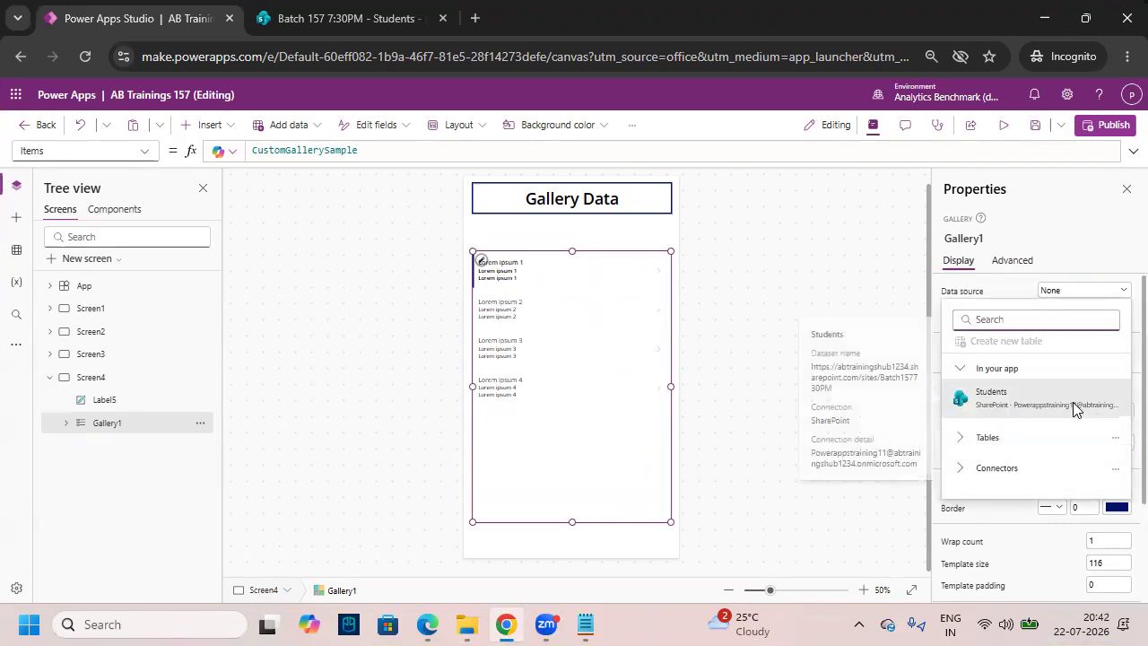
# - Bind Gallery1 to the Students SharePoint list and select Title2 in the first row
pyautogui.click(1075, 409)
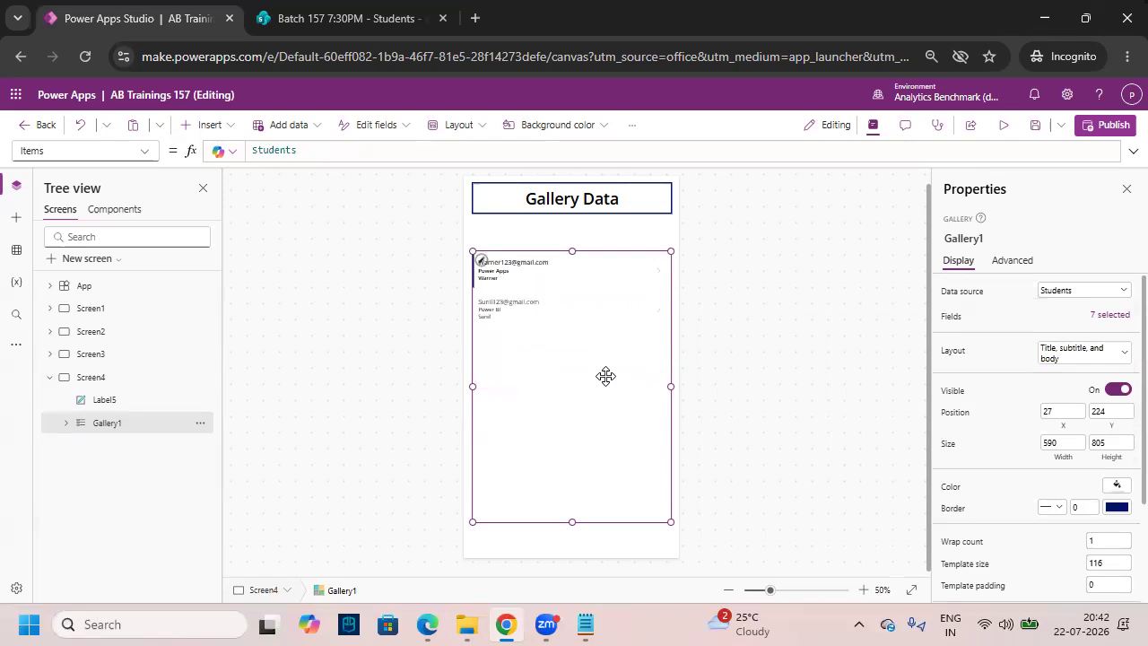
pyautogui.hotkey('ctrl', '2')
pyautogui.moveTo(464, 254); pyautogui.dragTo(579, 312)
pyautogui.press('Escape')
pyautogui.scroll(4, 592, 371)
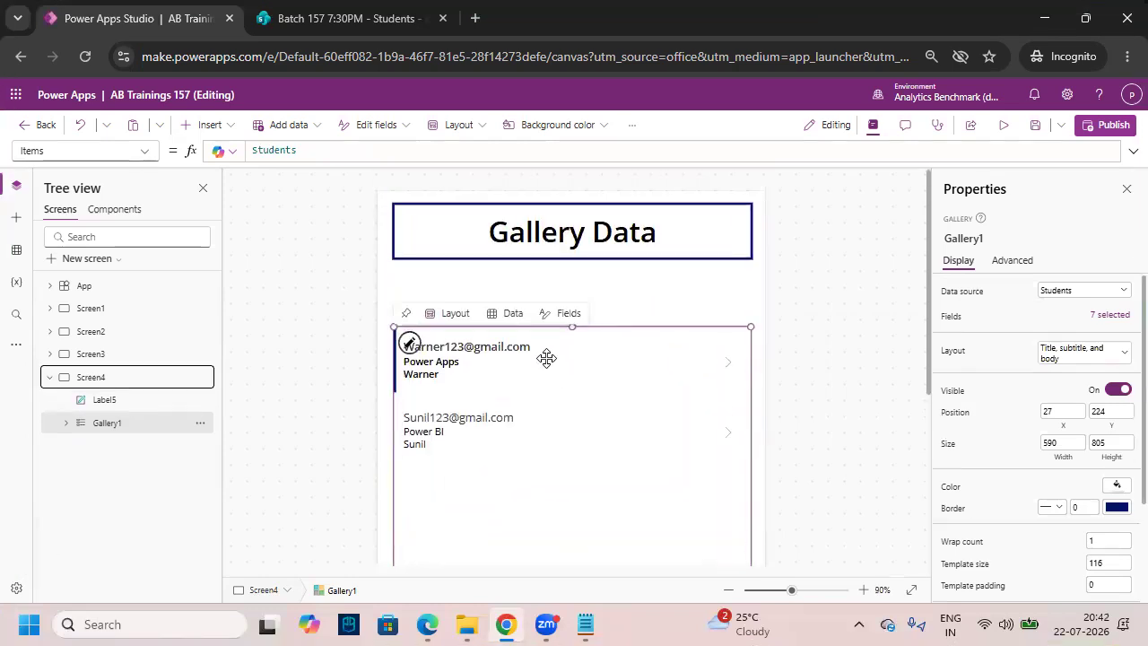
pyautogui.hotkey('ctrl', '2')
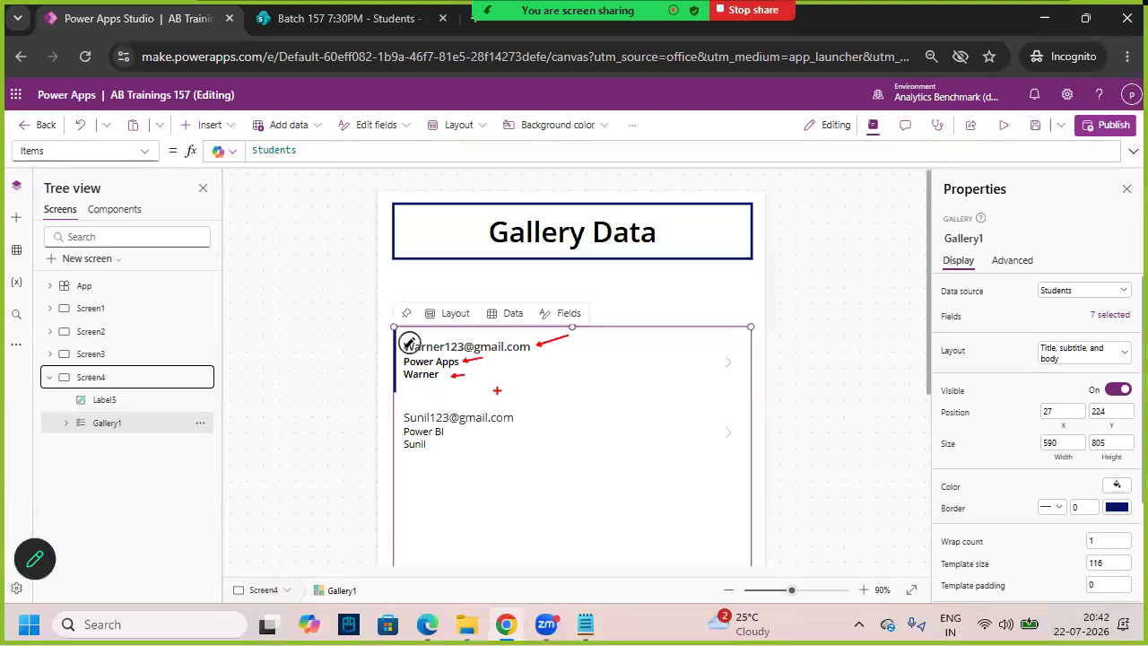
pyautogui.press('Escape')
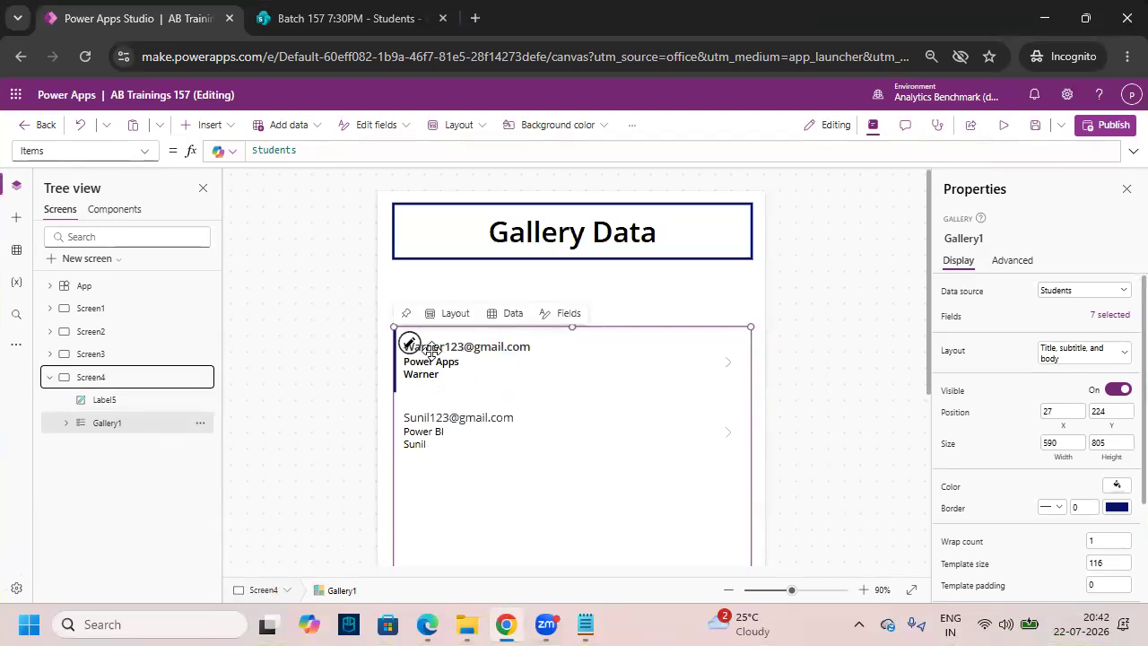
pyautogui.click(494, 351)
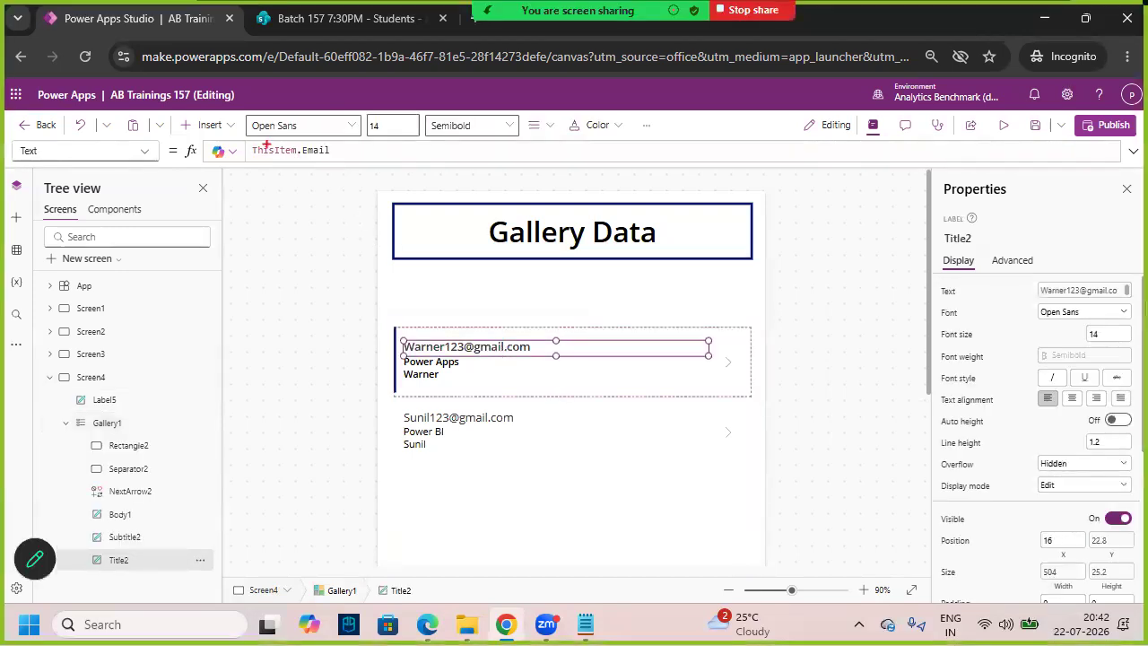
# - Make the title show ThisItem.Sname in Bold at font size 35
pyautogui.moveTo(242, 138); pyautogui.dragTo(373, 167)
pyautogui.doubleClick(316, 149)
pyautogui.press('BackSpace')
pyautogui.write('Sname')
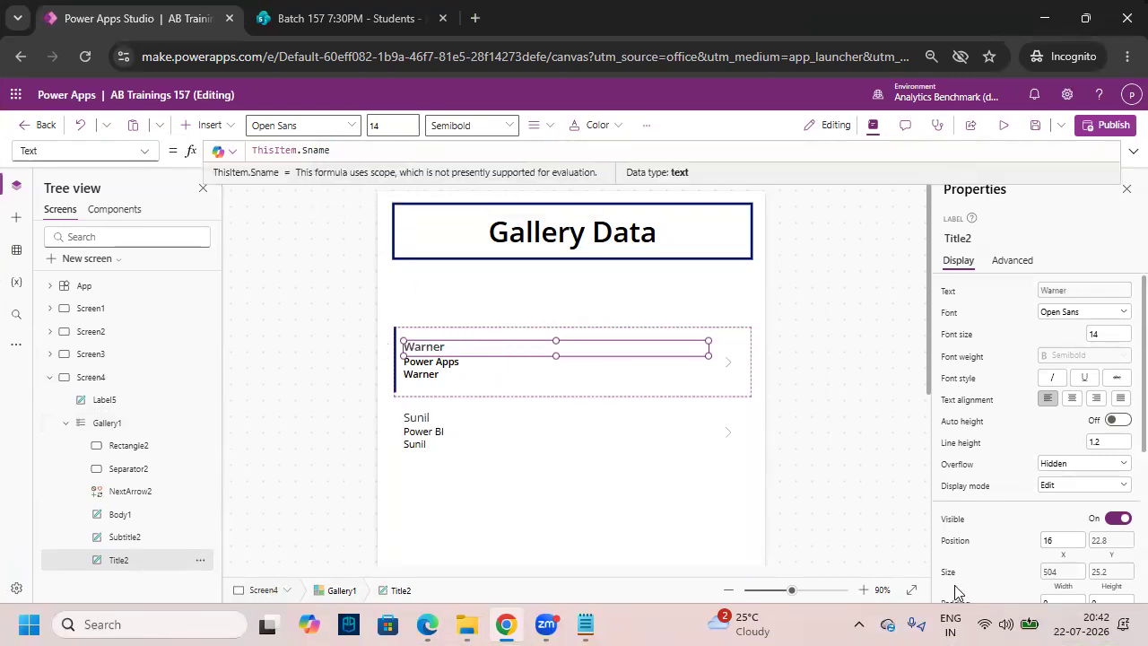
pyautogui.click(913, 590)
pyautogui.click(863, 590)
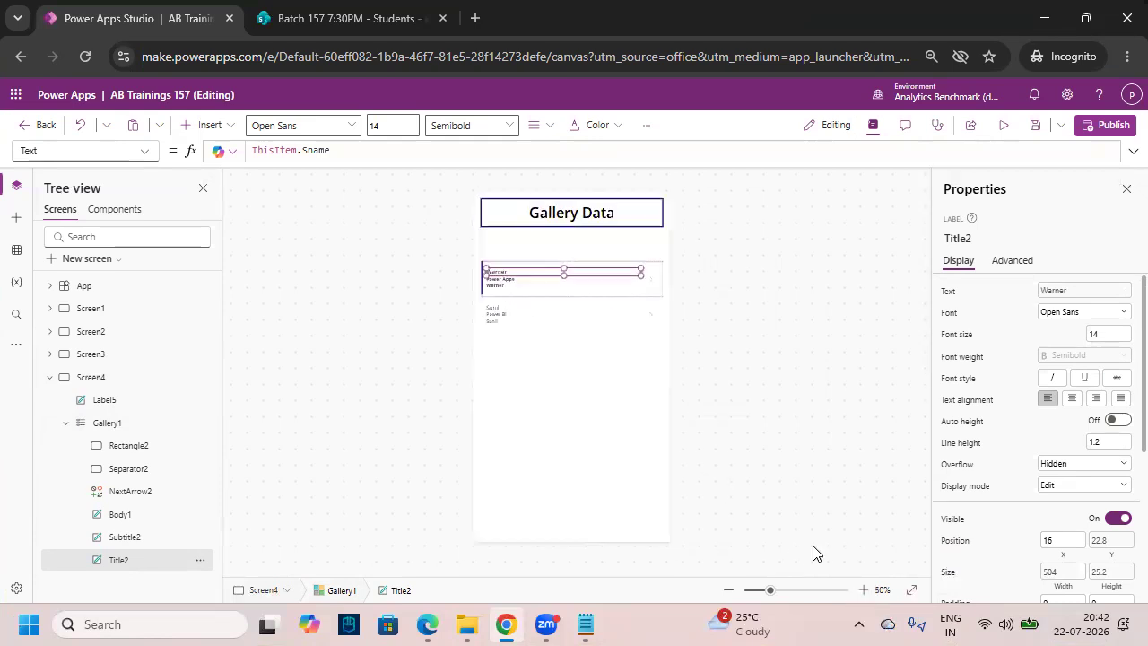
pyautogui.click(474, 127)
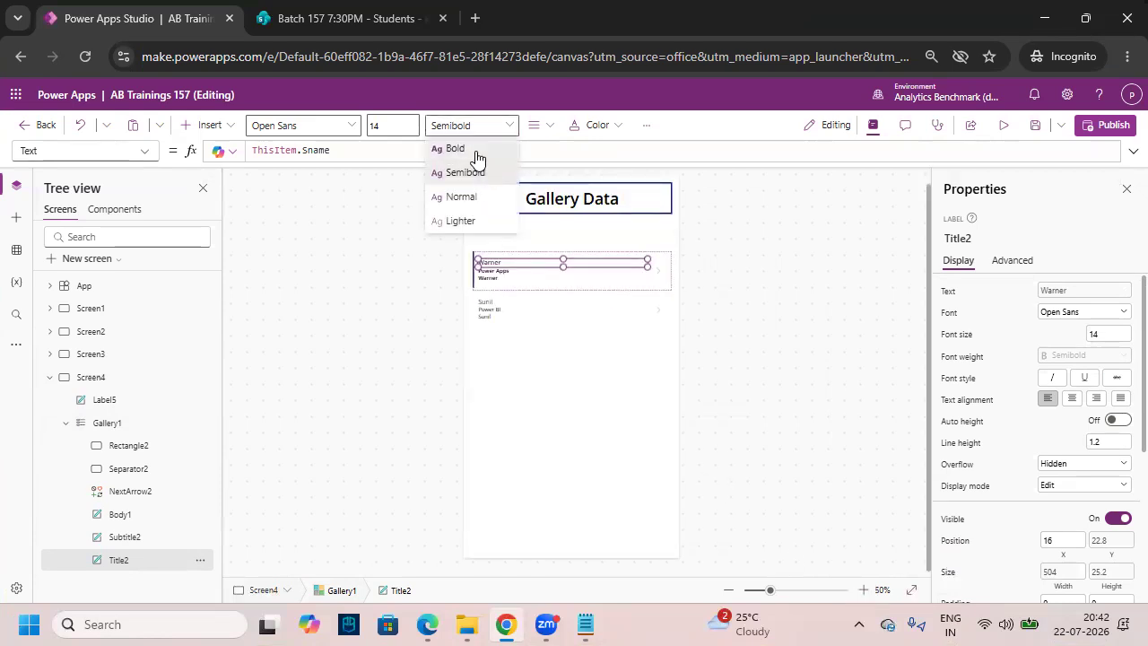
pyautogui.click(474, 149)
pyautogui.click(374, 125)
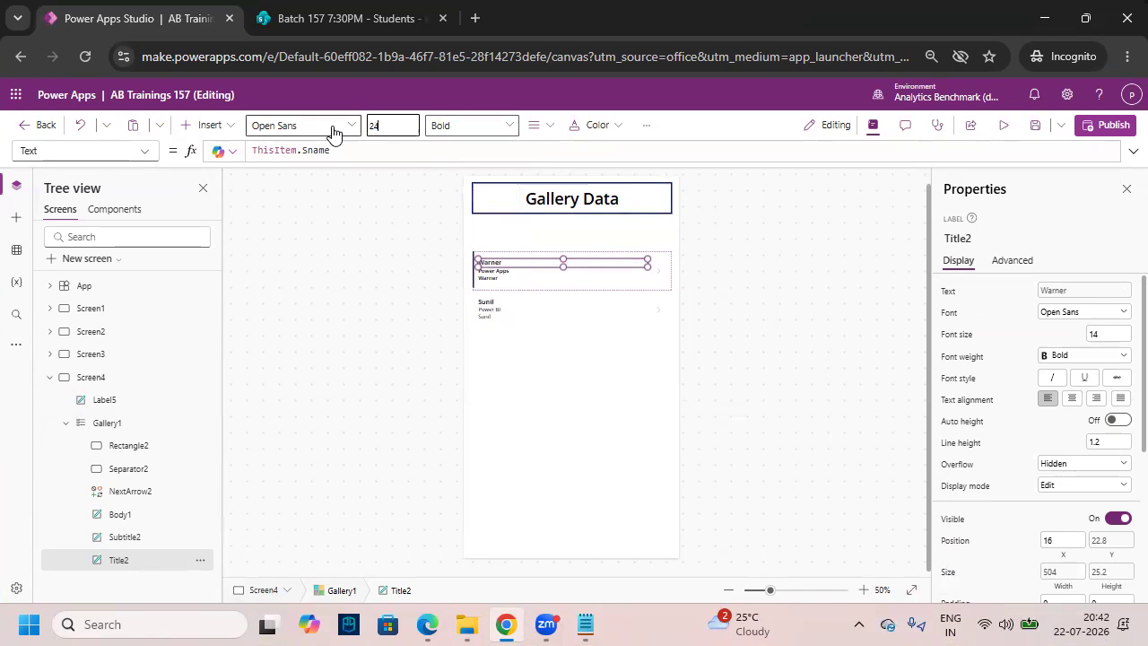
pyautogui.press('Return')
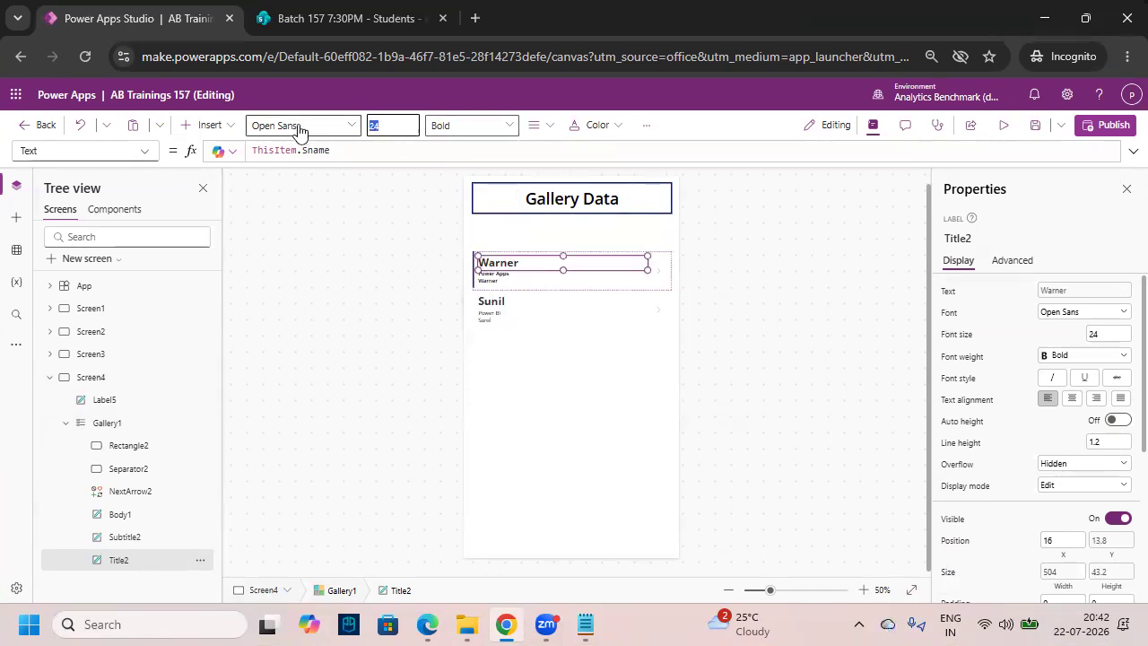
pyautogui.press('Return')
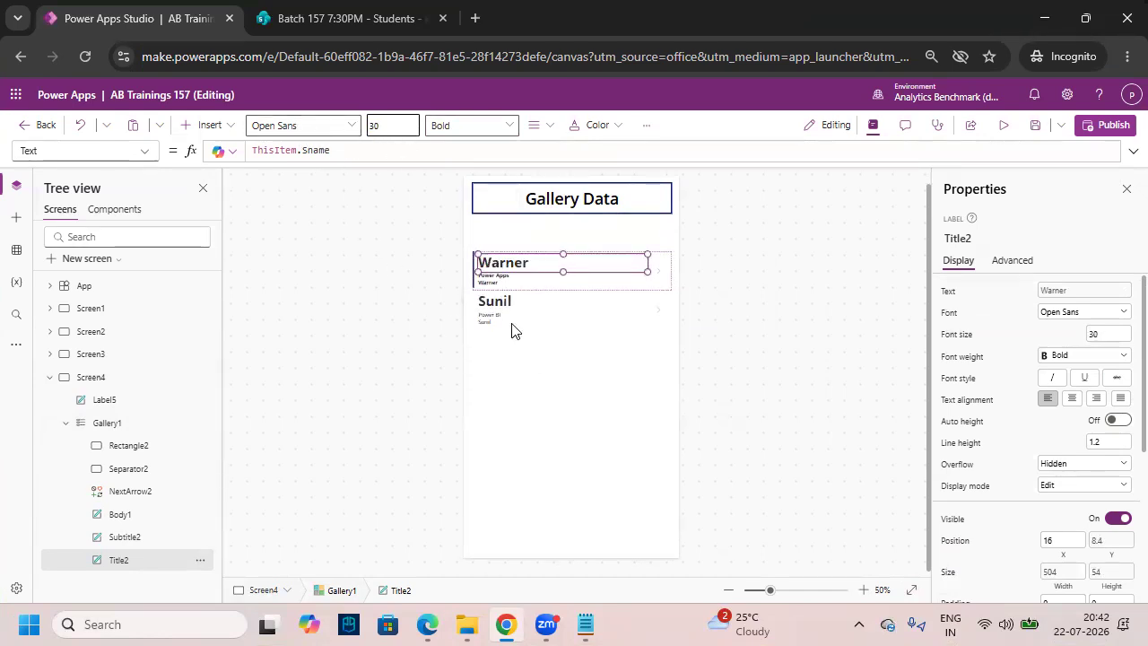
pyautogui.click(401, 131)
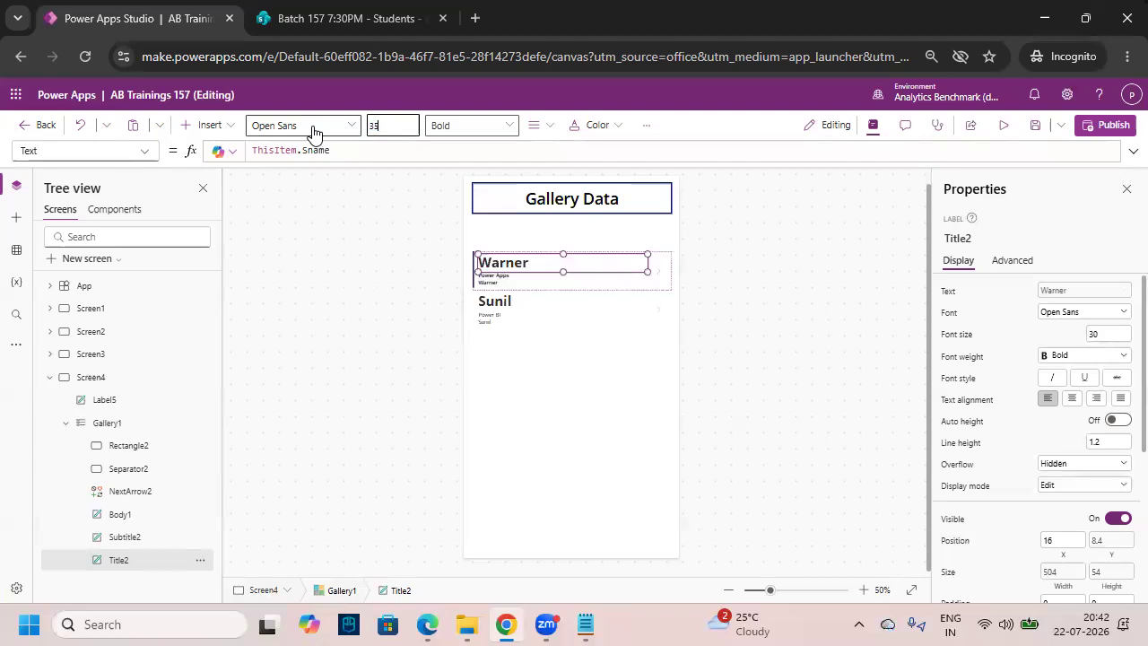
pyautogui.write('35')
# - Make the gallery rows taller and set the course subtitle to Semibold size 30
pyautogui.click(536, 422)
pyautogui.click(481, 265)
pyautogui.moveTo(571, 286); pyautogui.dragTo(574, 310)
pyautogui.click(565, 386)
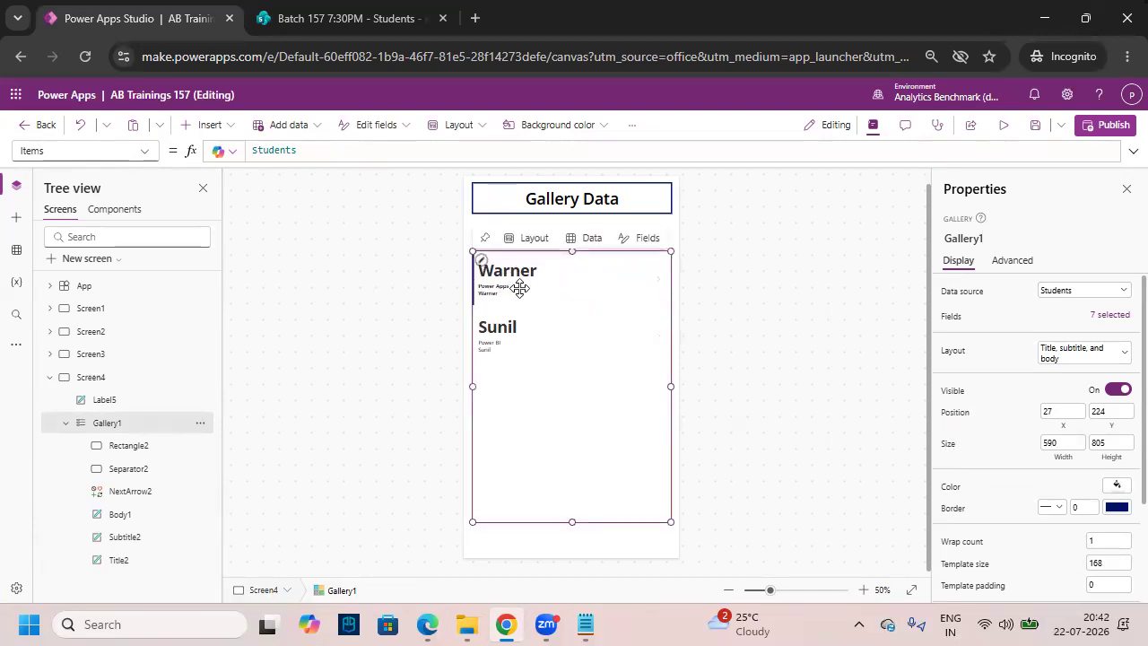
pyautogui.click(519, 288)
pyautogui.click(469, 133)
pyautogui.click(477, 174)
pyautogui.click(388, 125)
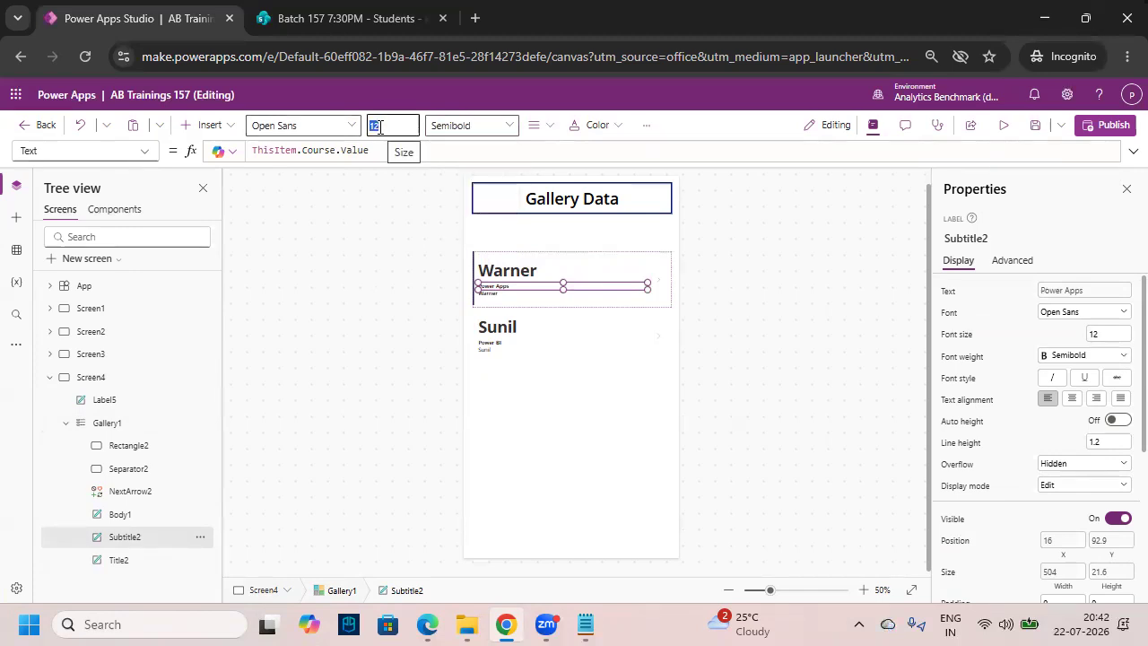
pyautogui.write('8')
pyautogui.press('Return')
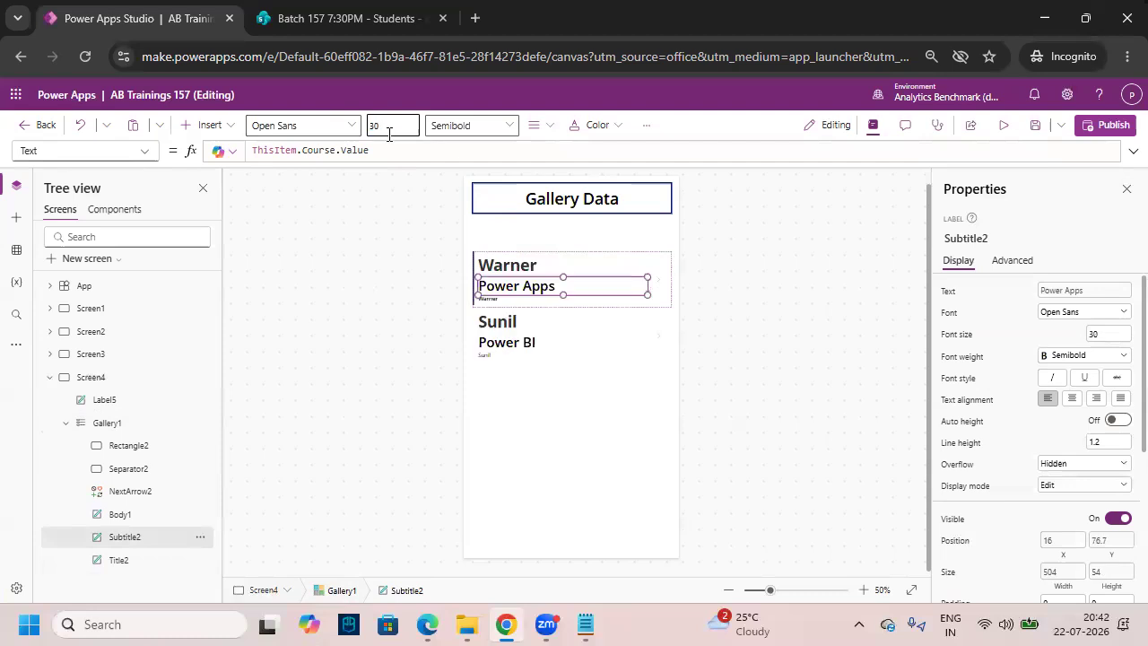
# - Change the body line's formula to ThisItem.Email and make it Semibold
pyautogui.click(597, 428)
pyautogui.click(500, 298)
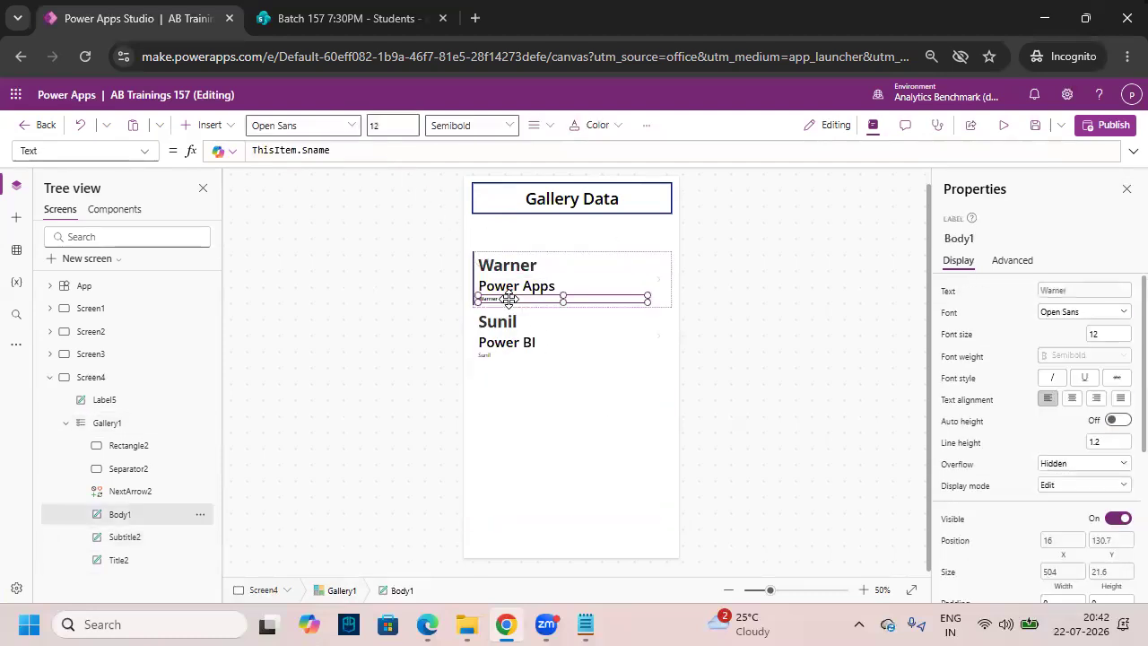
pyautogui.doubleClick(318, 149)
pyautogui.press('BackSpace')
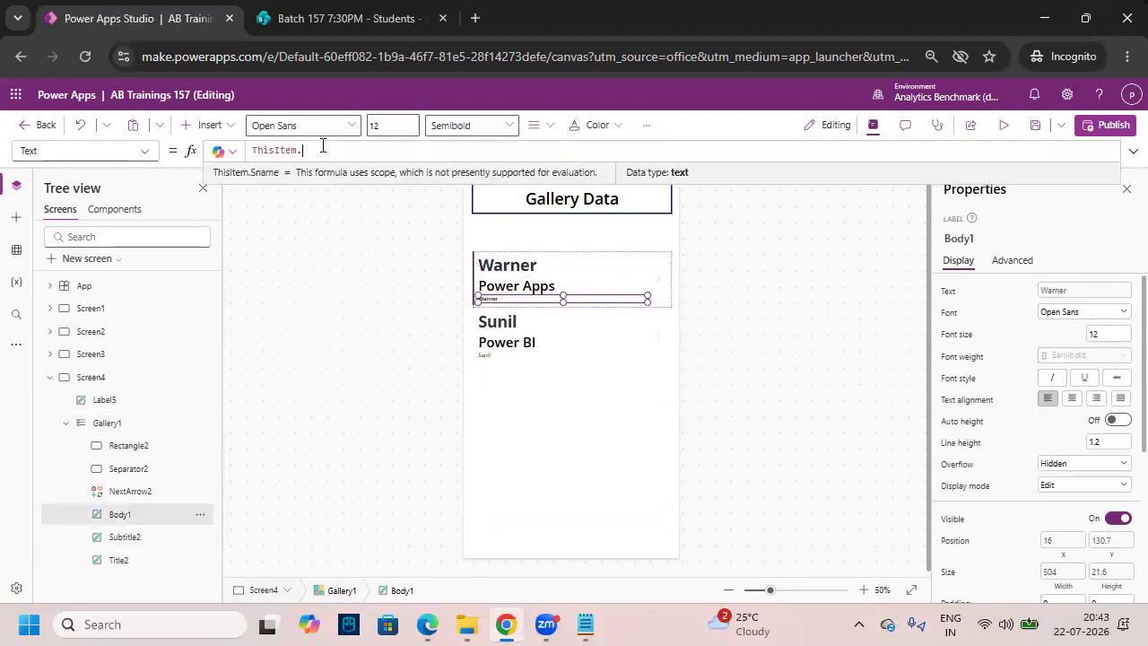
pyautogui.write('E')
pyautogui.press('Down')
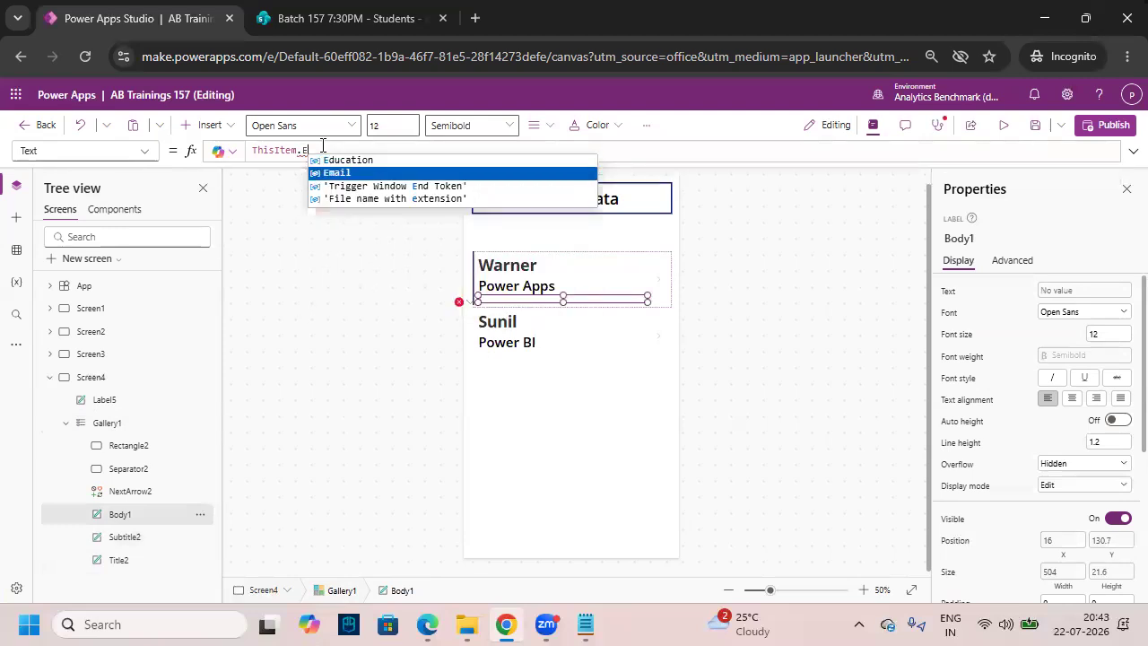
pyautogui.press('Return')
pyautogui.click(482, 135)
pyautogui.click(485, 172)
pyautogui.click(392, 126)
# - Set the email line to size 26, heighten the rows to 180, and raise the gallery to Y 152
pyautogui.write('26')
pyautogui.click(622, 500)
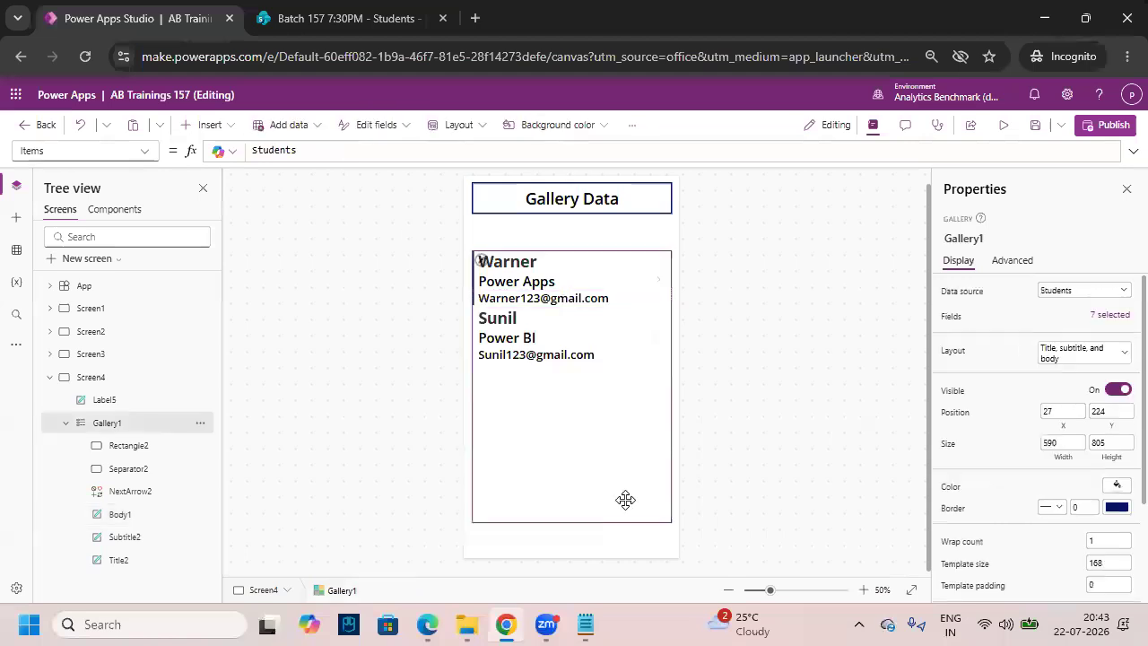
pyautogui.click(565, 305)
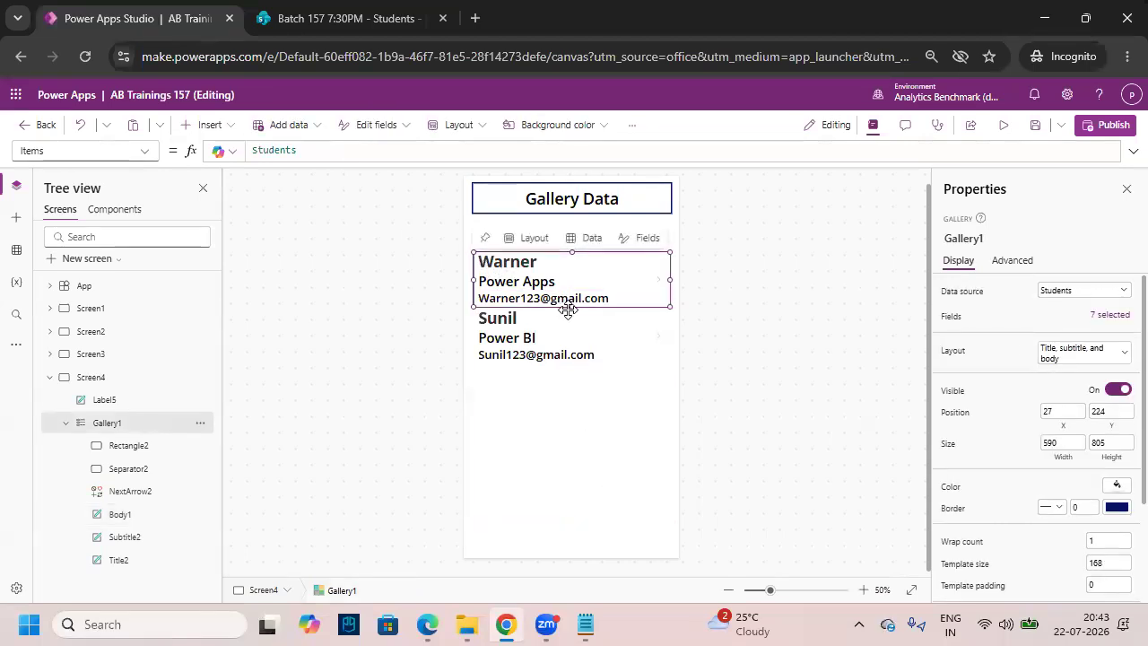
pyautogui.moveTo(571, 309); pyautogui.dragTo(572, 311)
pyautogui.click(569, 426)
pyautogui.moveTo(569, 425); pyautogui.dragTo(574, 408)
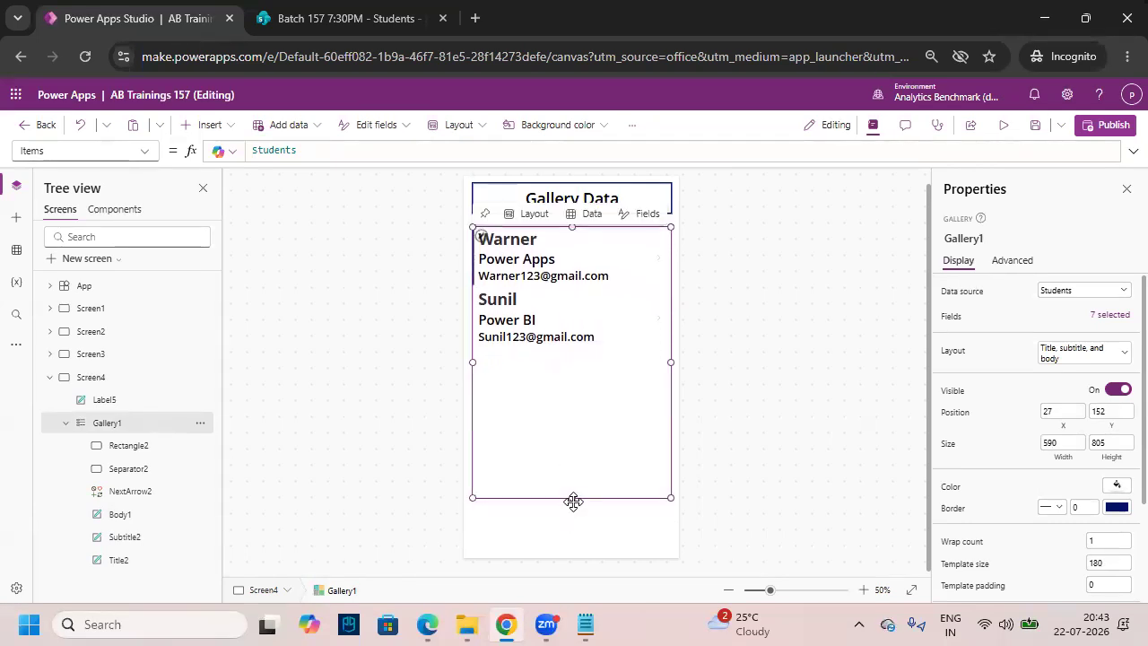
# - Fill the gallery light blue with border 5, stretch it down, and view the SharePoint list
pyautogui.scroll(-3, 1032, 431)
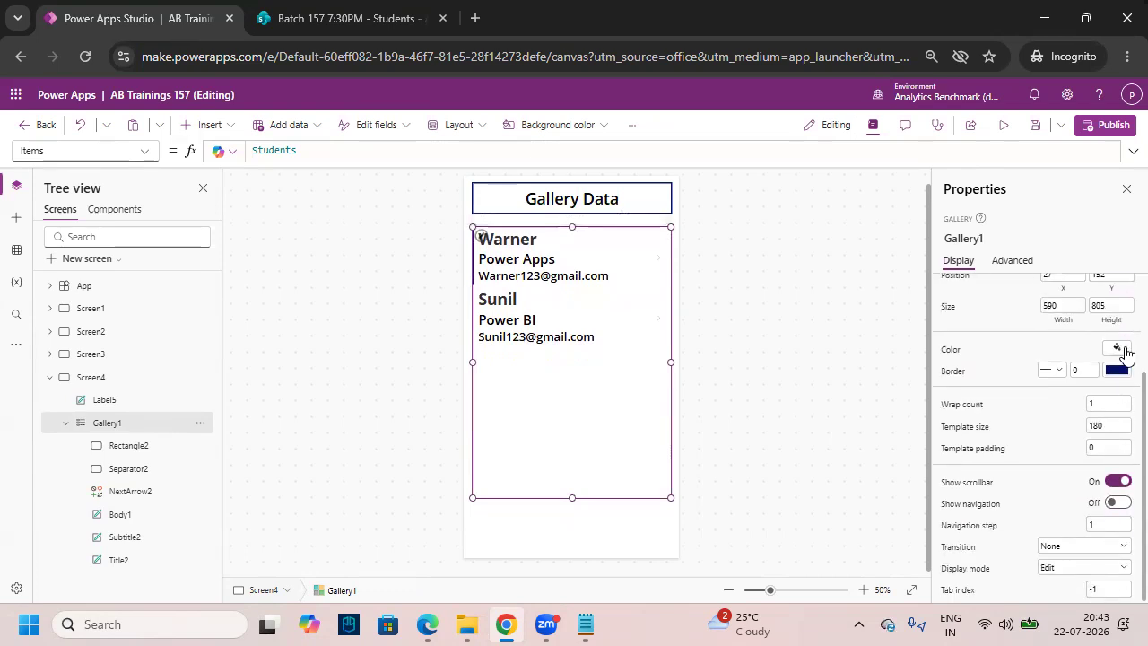
pyautogui.click(1118, 348)
pyautogui.click(1002, 305)
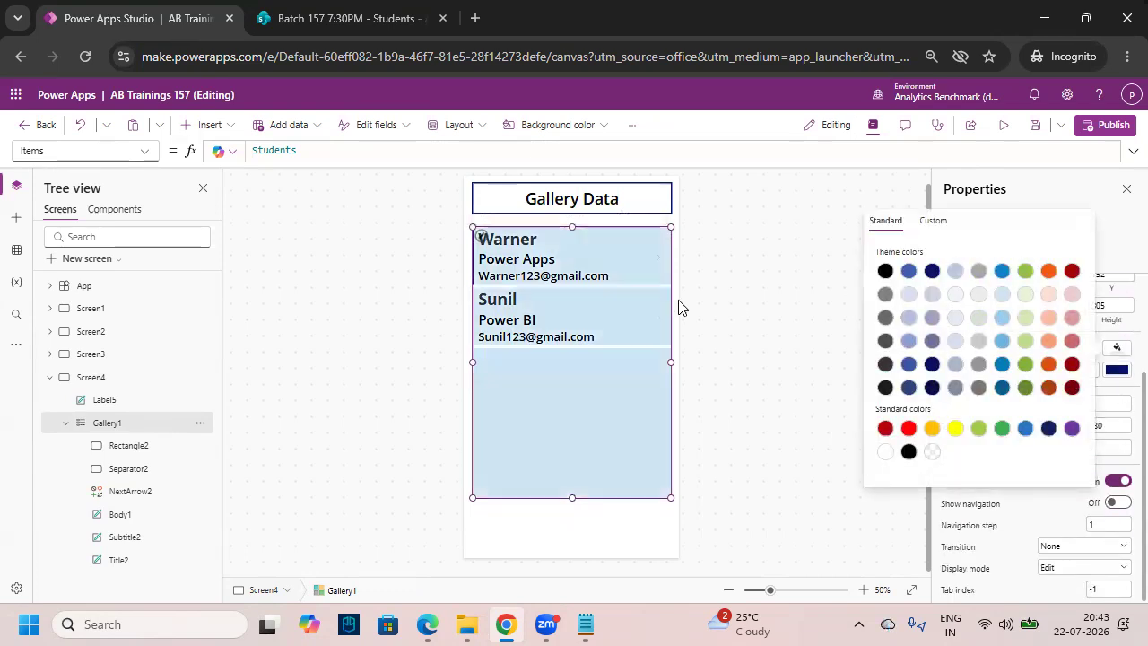
pyautogui.click(589, 433)
pyautogui.click(623, 543)
pyautogui.click(669, 469)
pyautogui.scroll(-2, 1067, 508)
pyautogui.scroll(-1, 1067, 509)
pyautogui.click(1085, 370)
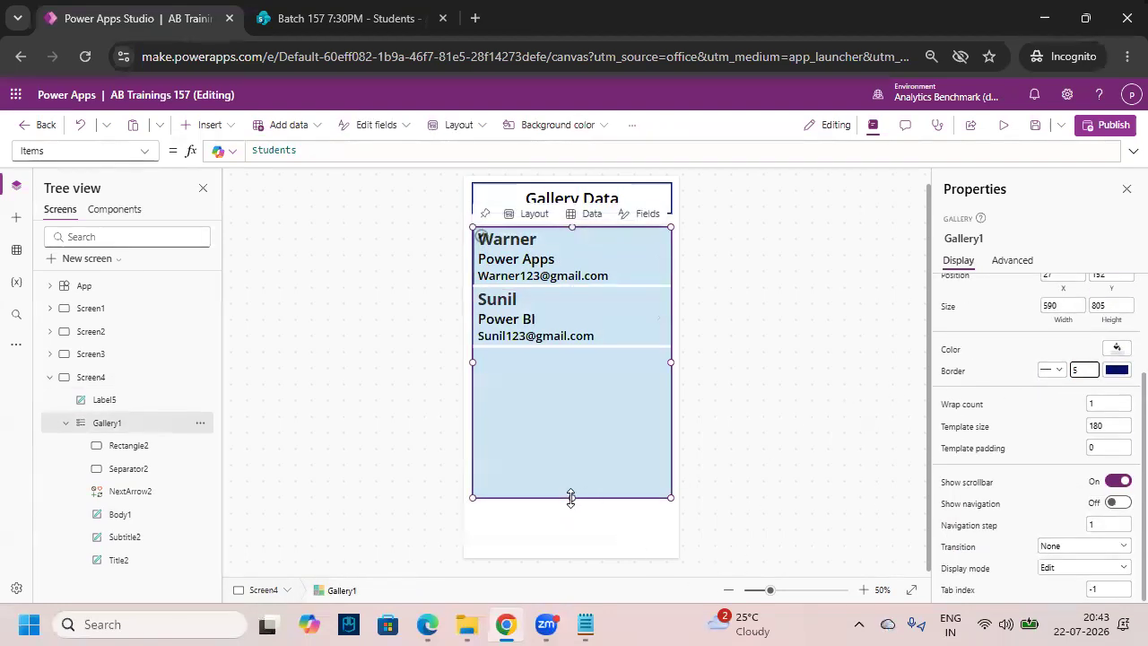
pyautogui.moveTo(575, 498); pyautogui.dragTo(577, 507)
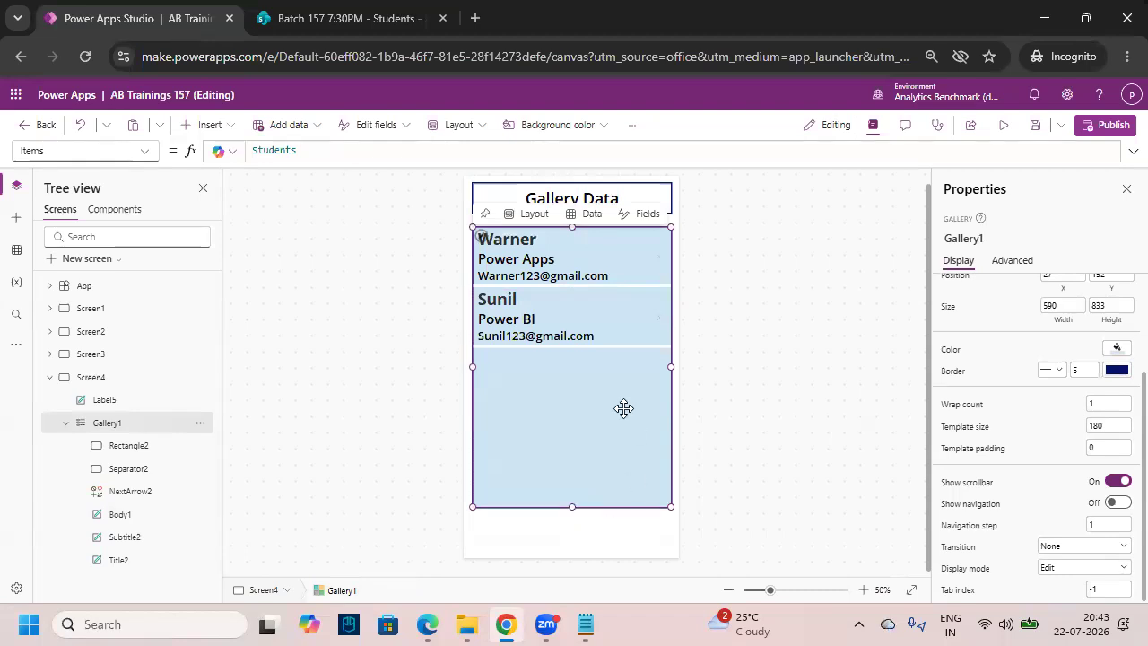
pyautogui.click(350, 17)
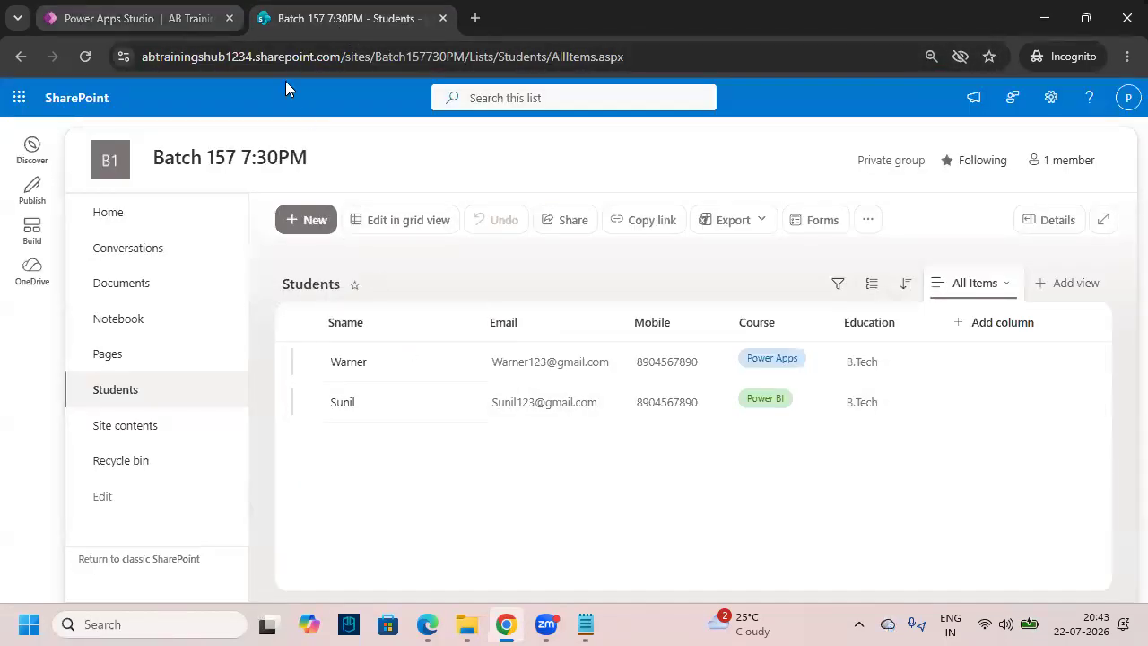
# - Preview the app from Screen1 and open the new student inquiry form
pyautogui.click(134, 18)
pyautogui.click(825, 409)
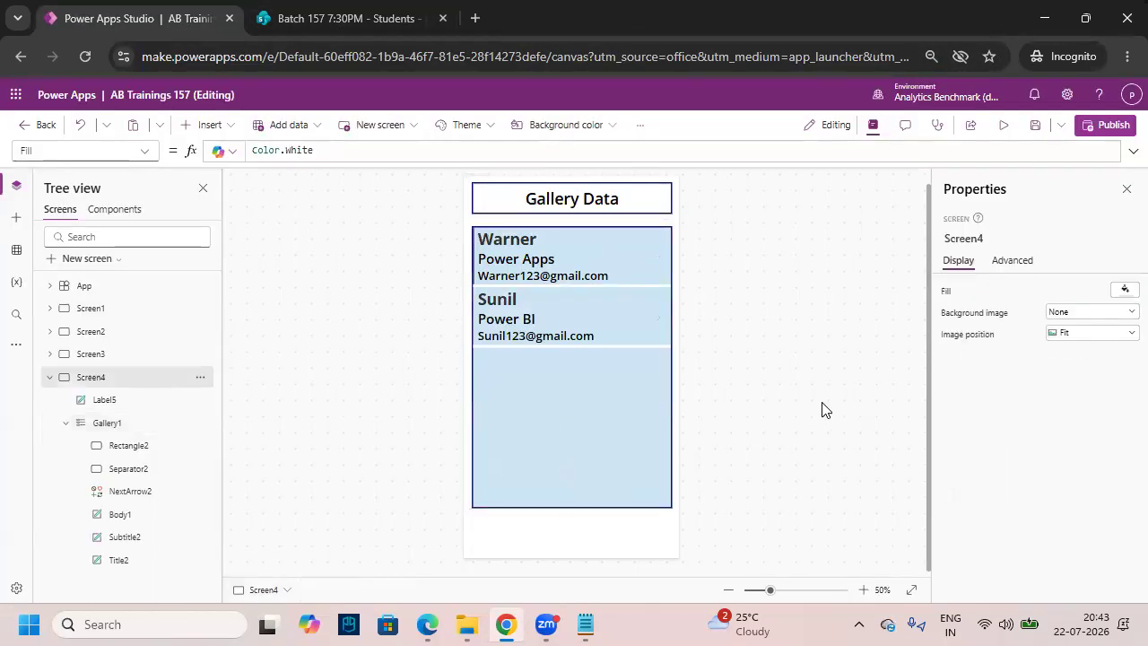
pyautogui.click(89, 307)
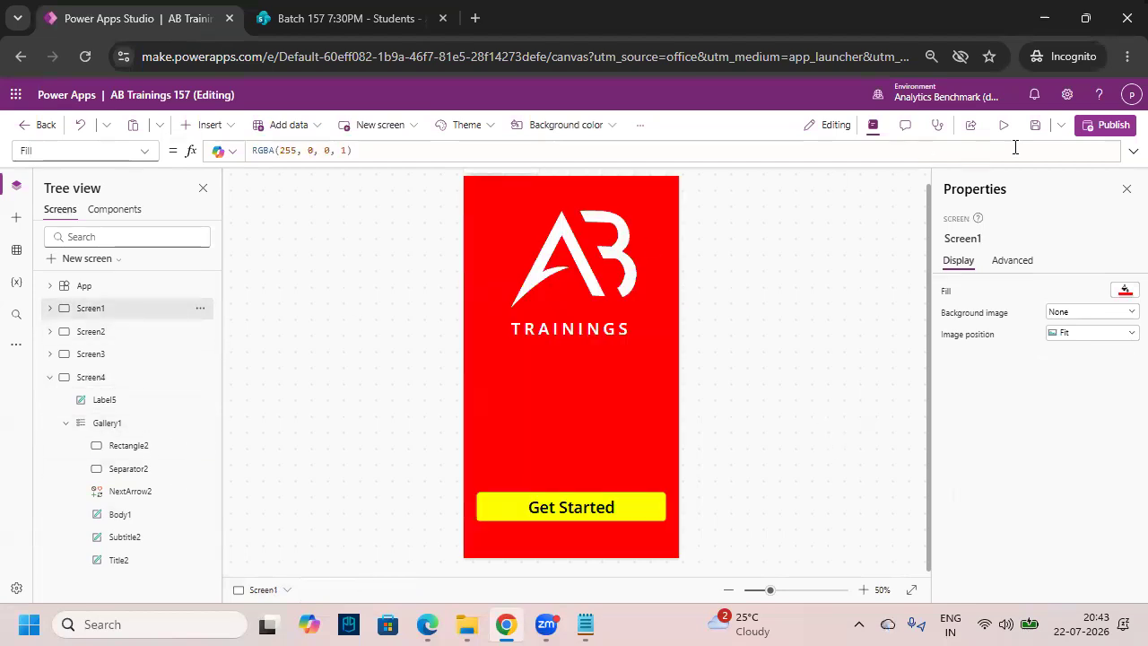
pyautogui.click(1004, 125)
pyautogui.click(619, 522)
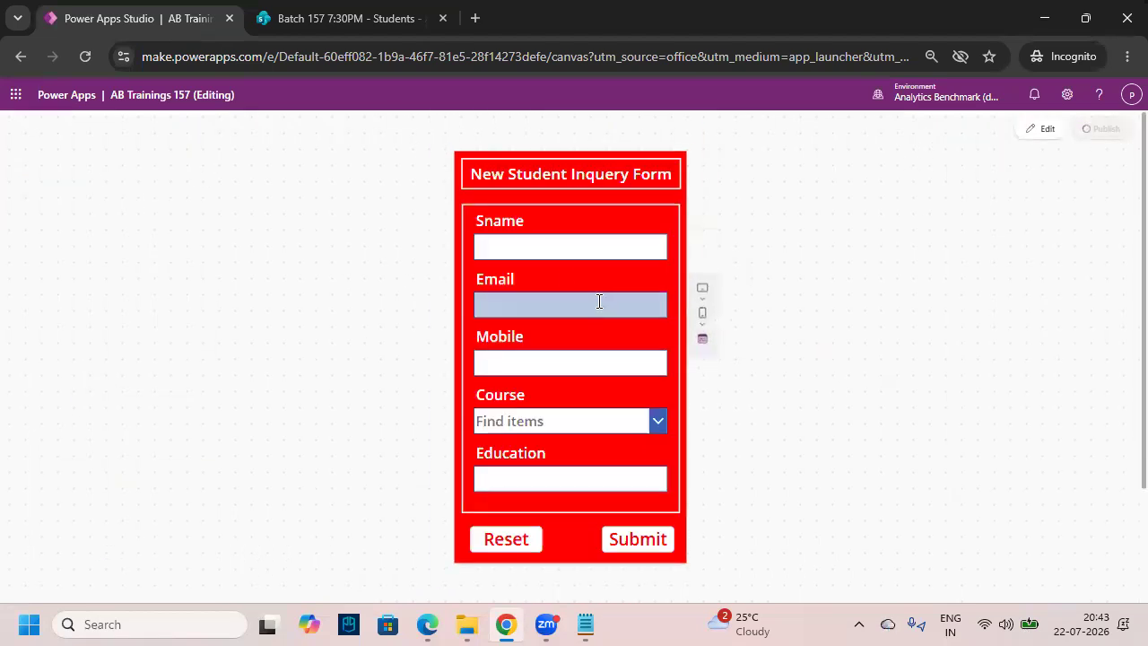
# - Enter a student's name, email and mobile, choose Sql Server and B.Tech, submit, then open SharePoint
pyautogui.click(543, 244)
pyautogui.write('Finch')
pyautogui.press('Tab')
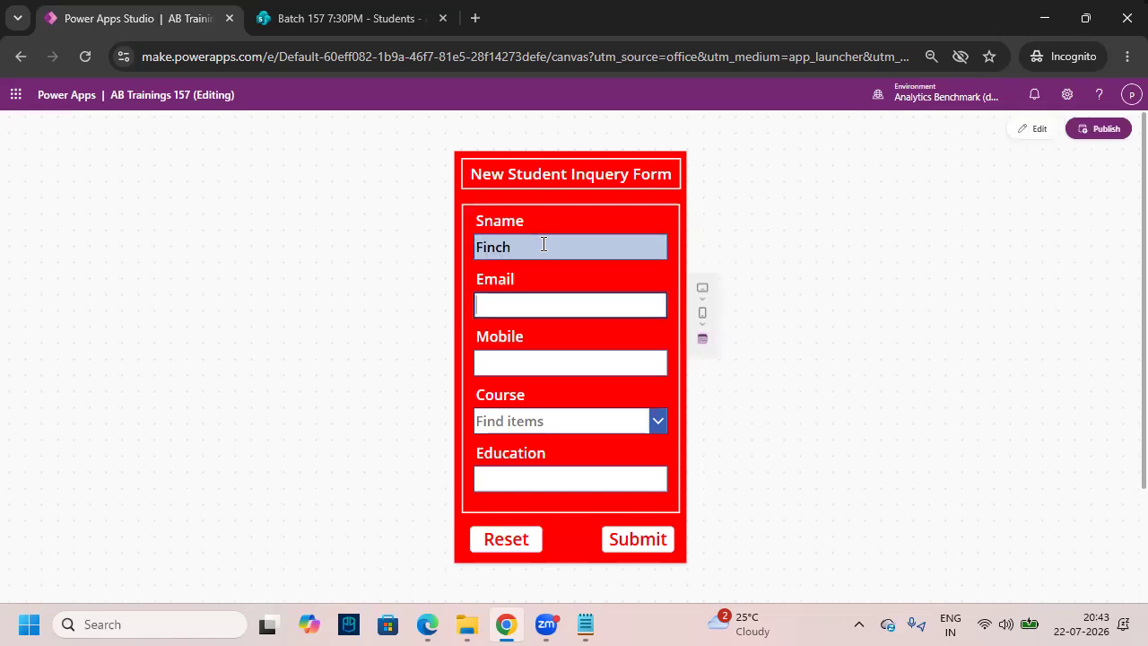
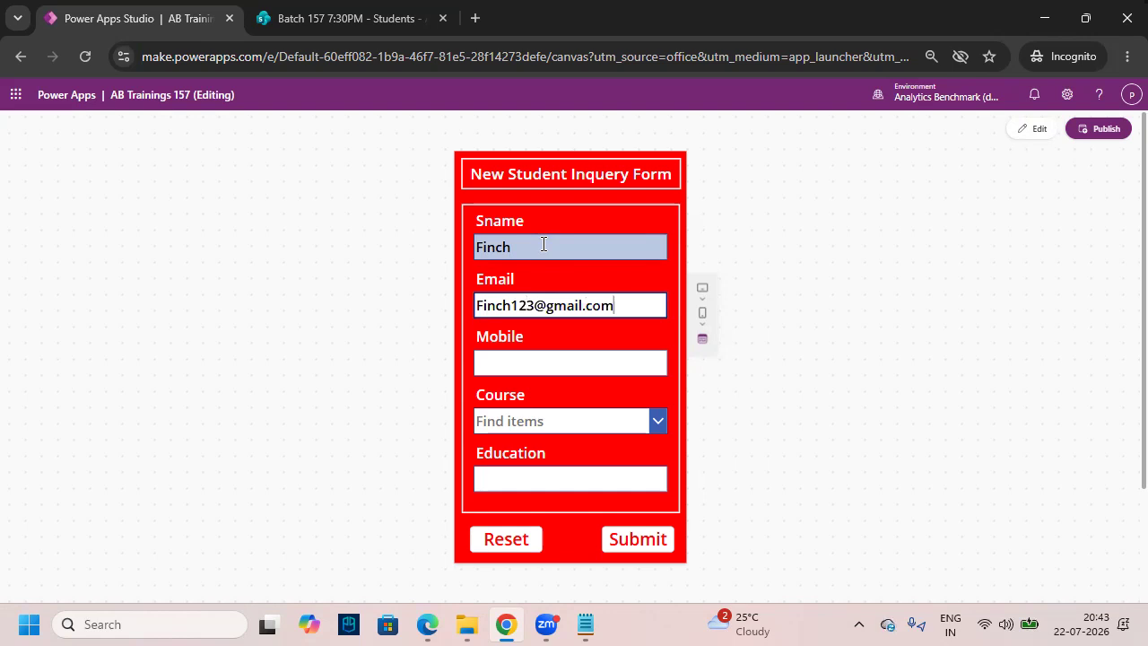
pyautogui.click(619, 361)
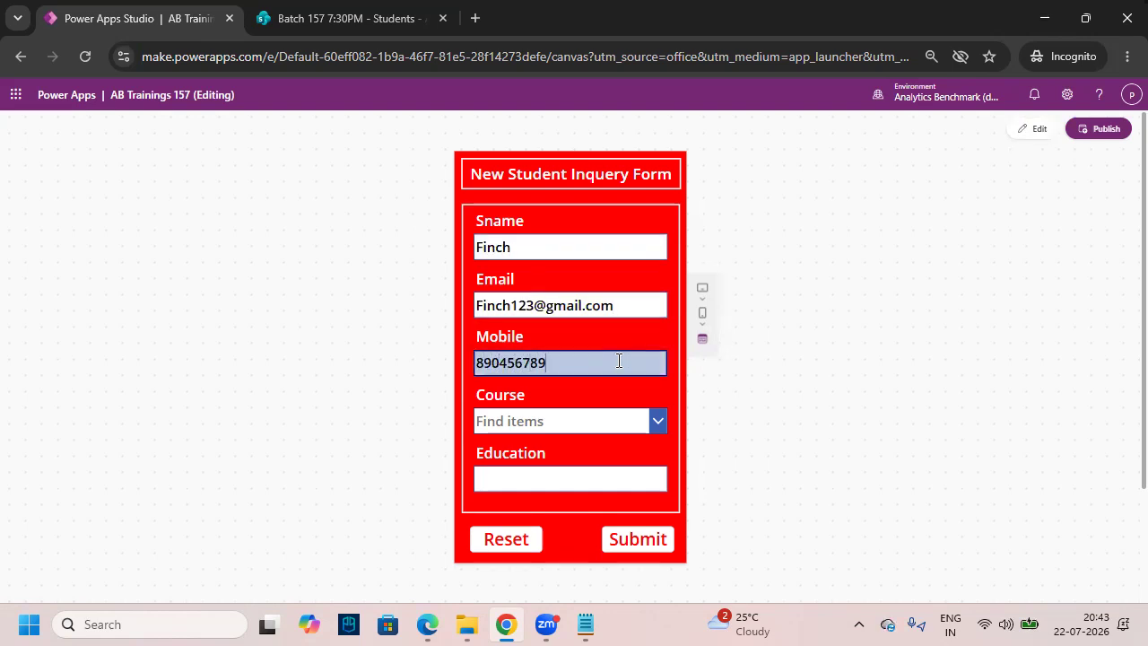
pyautogui.click(605, 427)
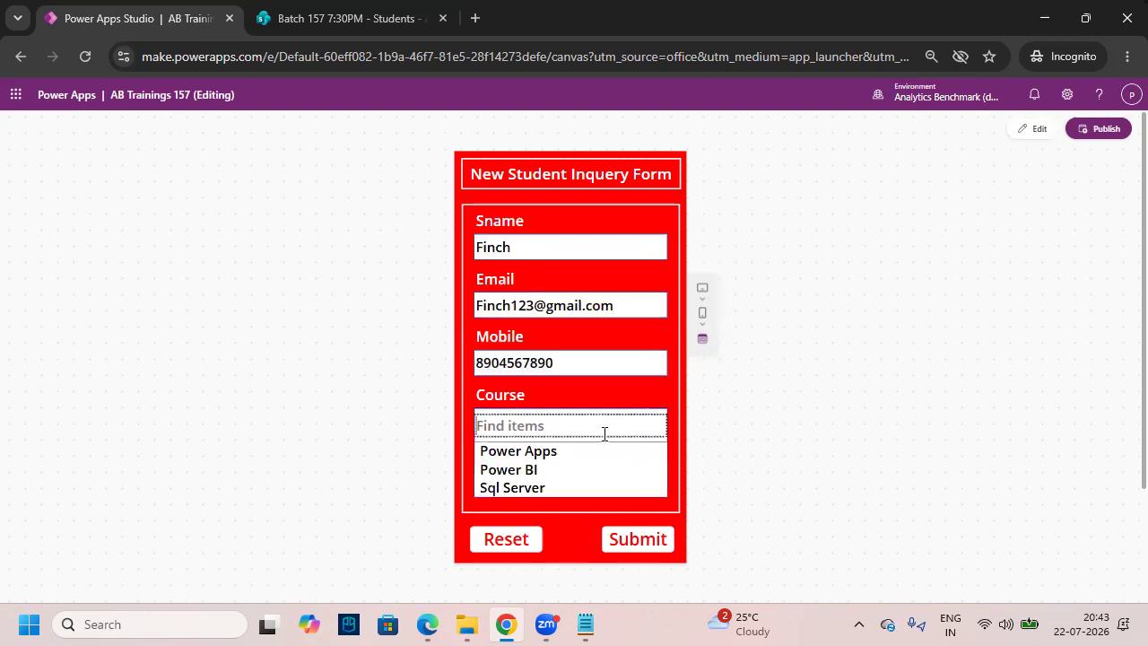
pyautogui.click(605, 488)
pyautogui.click(597, 482)
pyautogui.write('B.Tech')
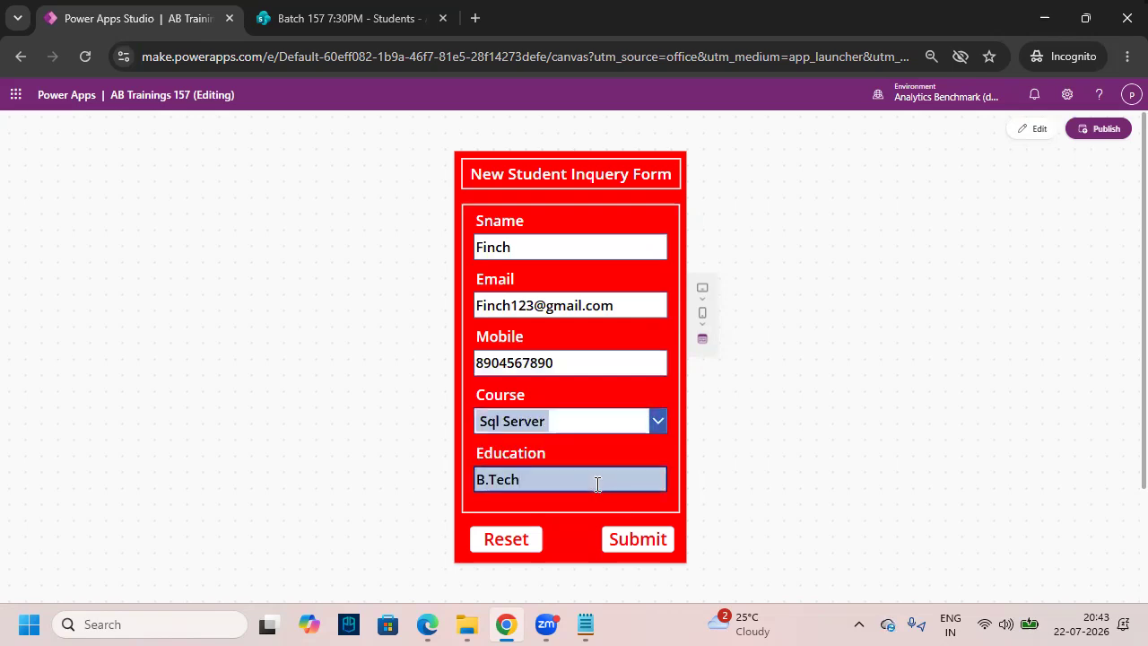
pyautogui.click(649, 538)
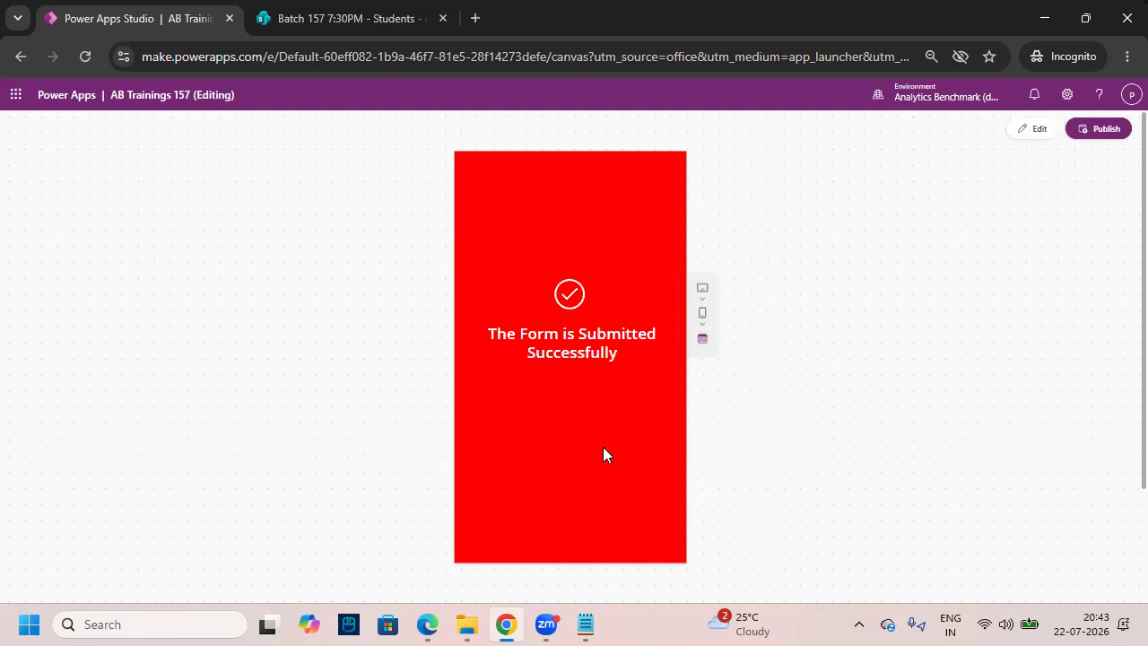
pyautogui.click(350, 23)
# - Refresh the Students list to confirm the new record, then open Screen4 in the Power Apps editor
pyautogui.click(85, 57)
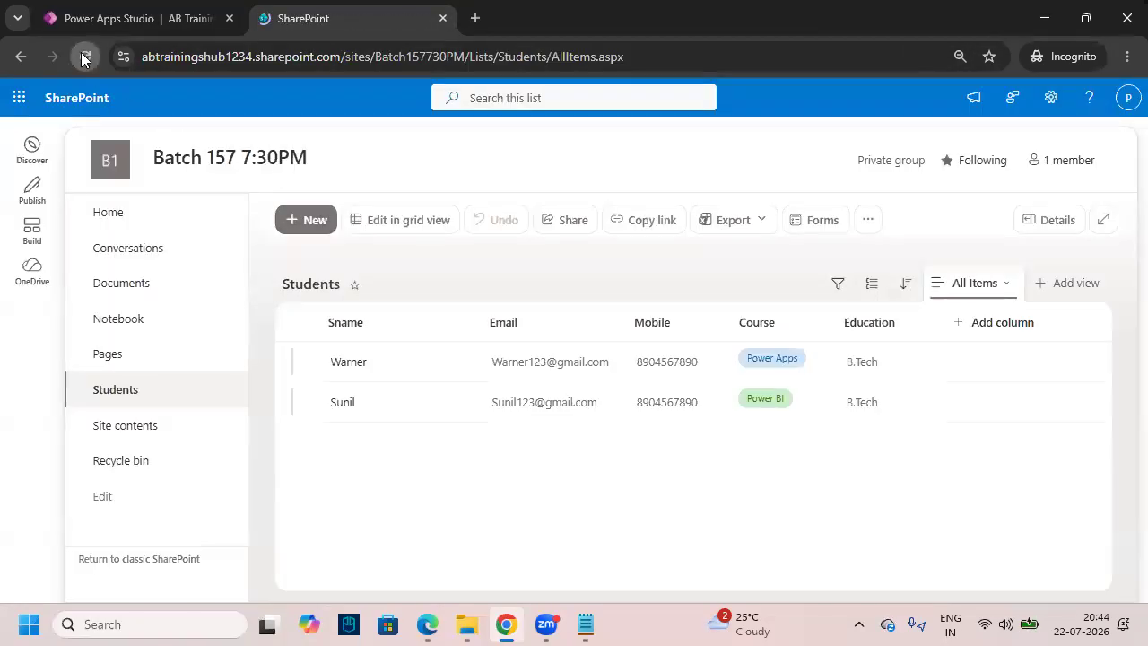
pyautogui.click(395, 440)
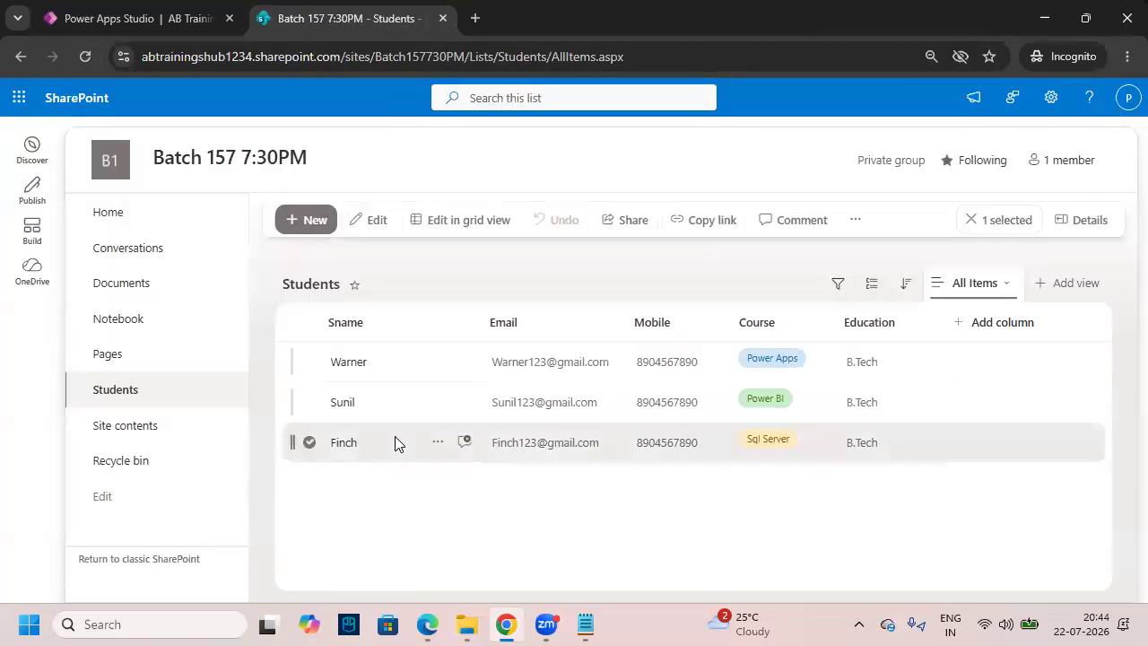
pyautogui.click(173, 25)
pyautogui.press('Escape')
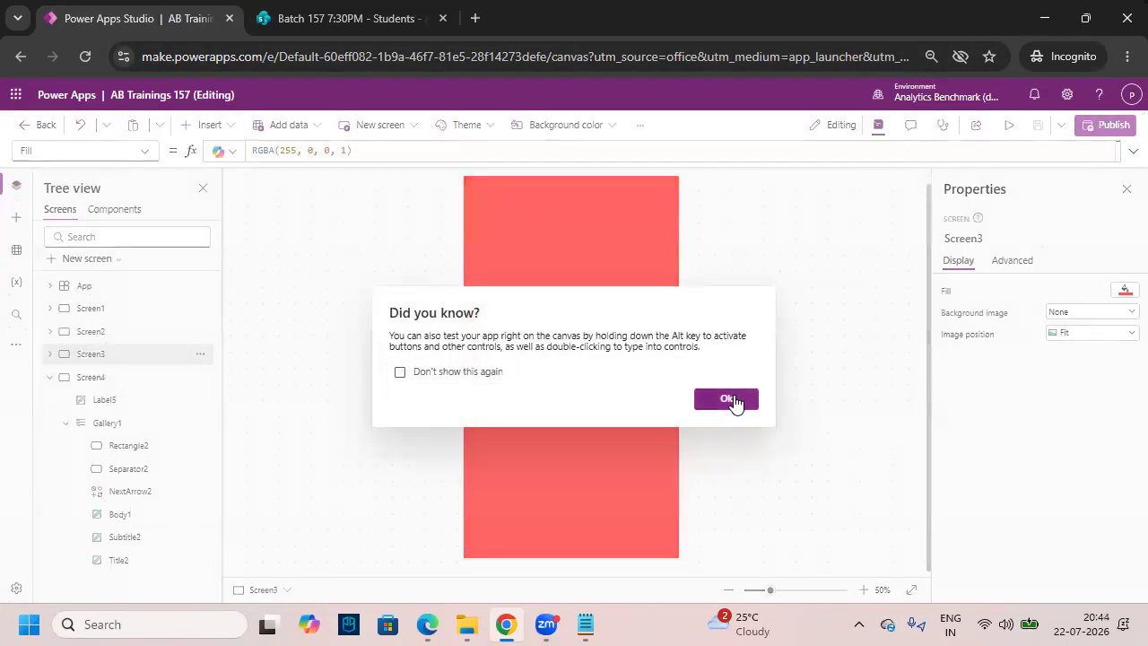
pyautogui.click(729, 399)
pyautogui.click(109, 384)
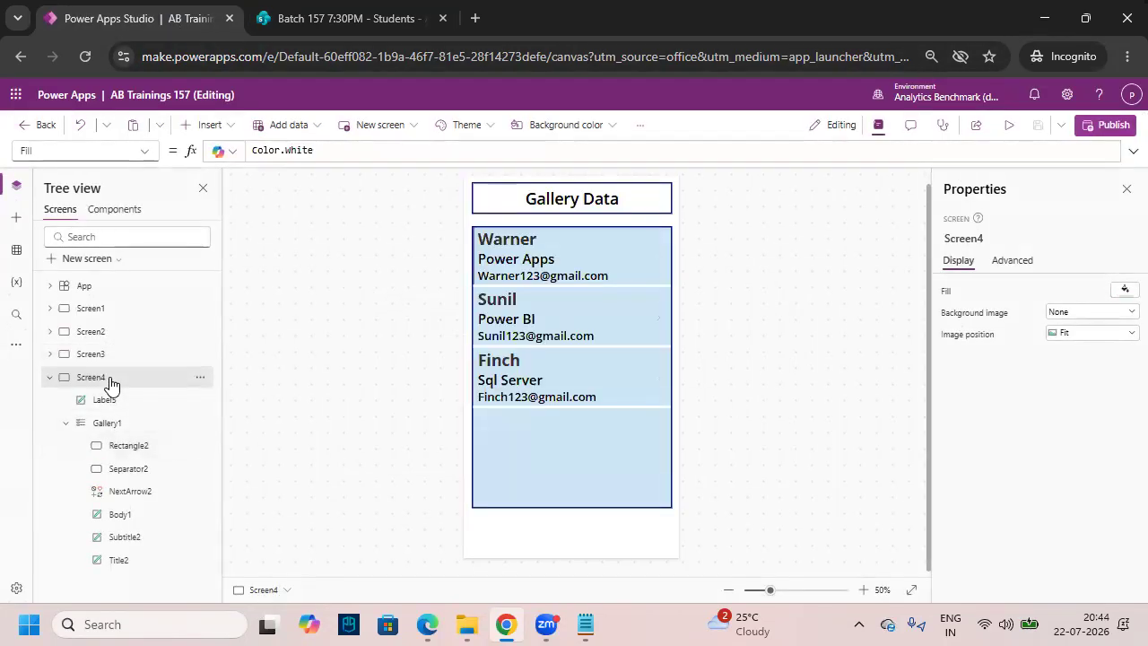
# - Highlight the new student's gallery row and point out Power Apps on the Power Platform architecture diagram
pyautogui.moveTo(478, 356)
pyautogui.mouseDown()
pyautogui.moveTo(511, 376)
pyautogui.moveTo(697, 408)
pyautogui.mouseUp()
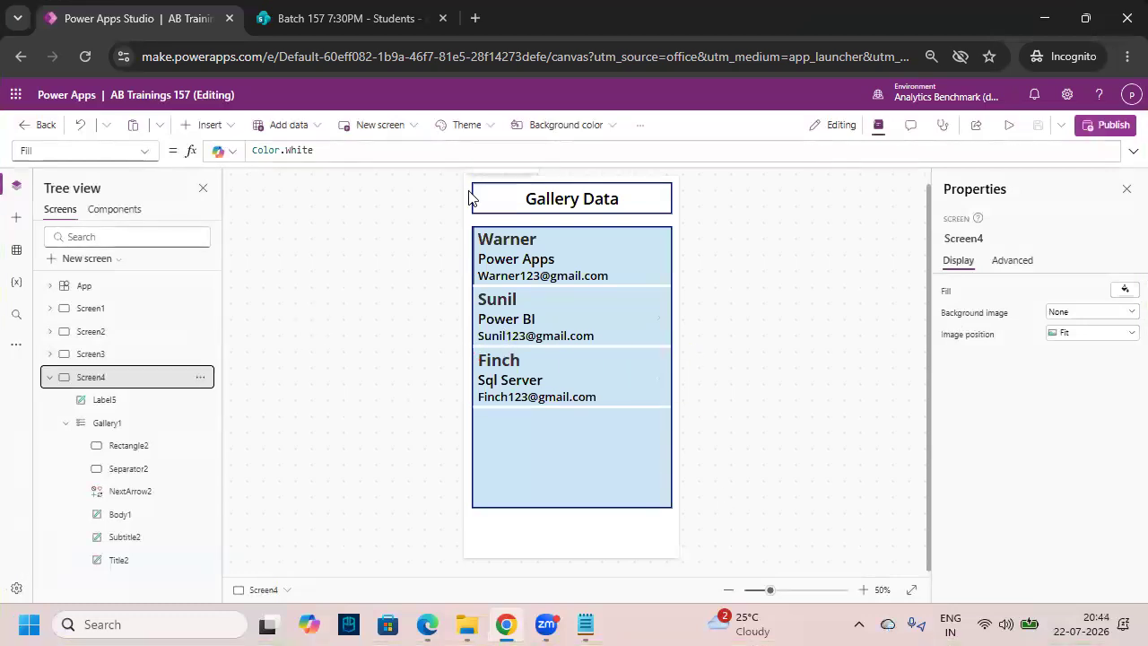
pyautogui.click(427, 625)
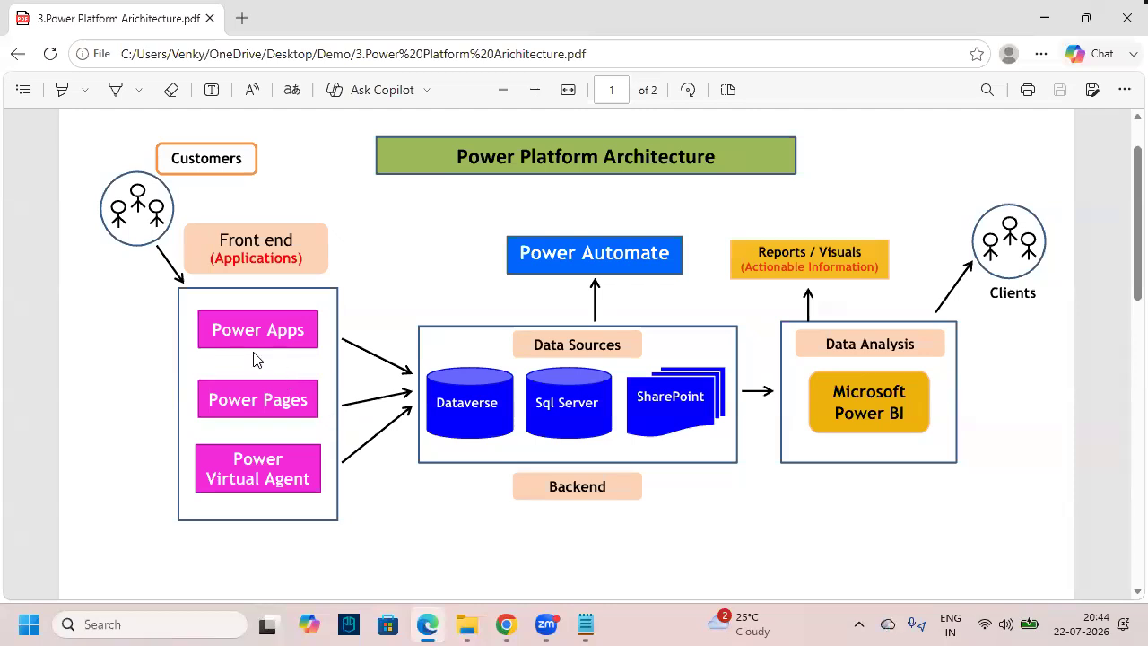
pyautogui.moveTo(78, 338)
pyautogui.mouseDown()
pyautogui.moveTo(127, 355)
pyautogui.moveTo(152, 339)
pyautogui.moveTo(166, 368)
pyautogui.mouseUp()
pyautogui.hotkey('alt', 'Tab')
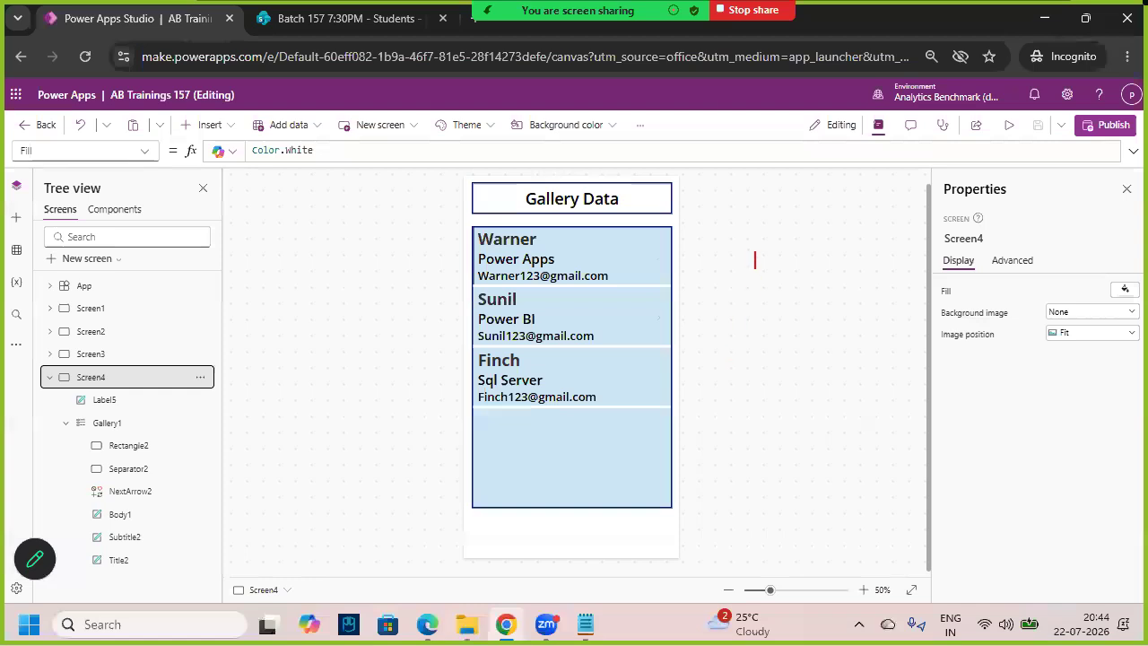
# - Write an 'Update Delete' note on screen and circle it with an arrow
pyautogui.write('Update ')
pyautogui.write('Delete')
pyautogui.press('Return')
pyautogui.write('Sear')
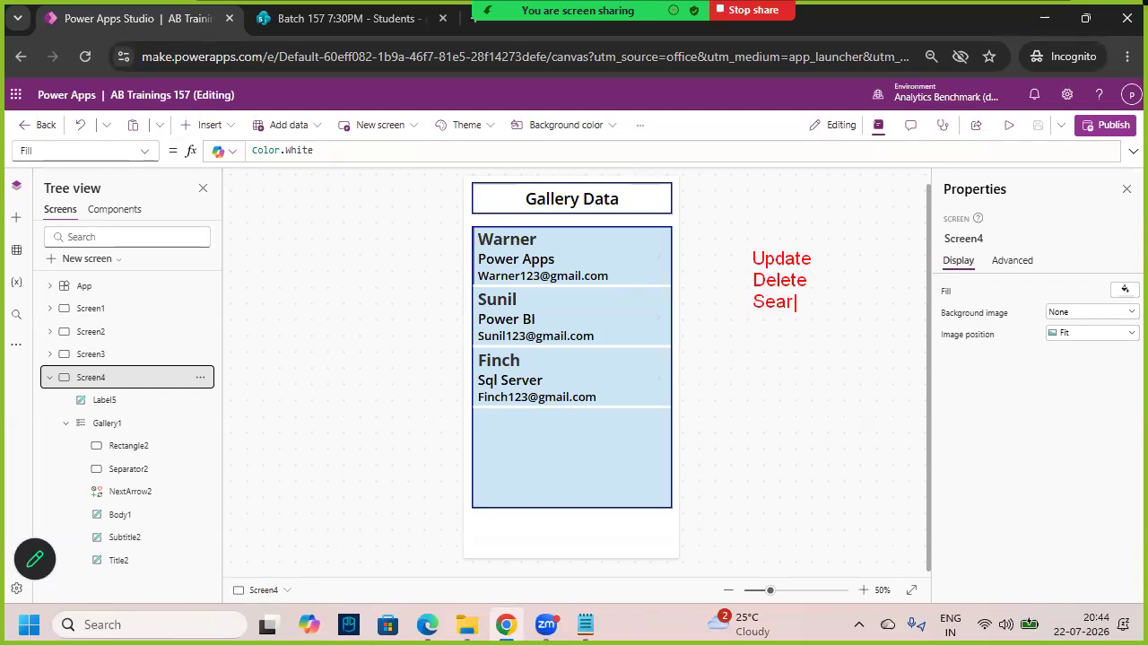
pyautogui.write('e')
pyautogui.write('Sort')
pyautogui.moveTo(824, 257)
pyautogui.mouseDown()
pyautogui.moveTo(787, 230)
pyautogui.moveTo(732, 245)
pyautogui.moveTo(721, 342)
pyautogui.moveTo(770, 389)
pyautogui.moveTo(831, 271)
pyautogui.mouseUp()
pyautogui.moveTo(815, 315); pyautogui.dragTo(846, 296)
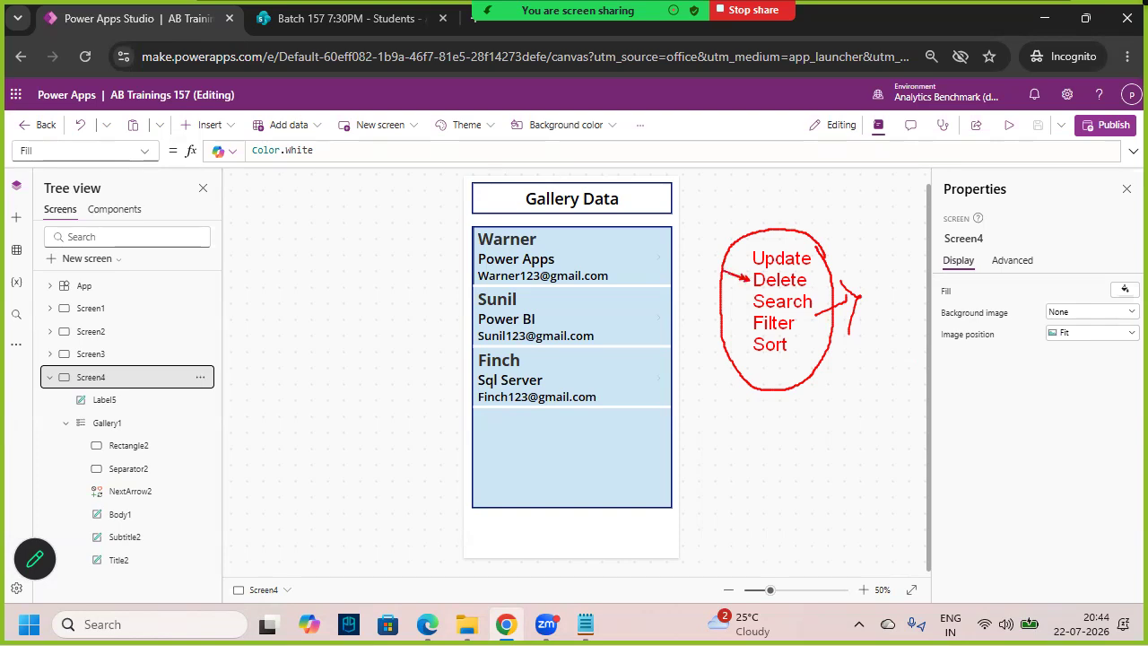
# - Tick the three student rows in the gallery, cross out the newest one, and open the SharePoint list
pyautogui.press('Escape')
pyautogui.hotkey('ctrl', '2')
pyautogui.moveTo(498, 261); pyautogui.dragTo(524, 257)
pyautogui.moveTo(501, 318); pyautogui.dragTo(539, 274)
pyautogui.moveTo(518, 370); pyautogui.dragTo(556, 357)
pyautogui.press('Escape')
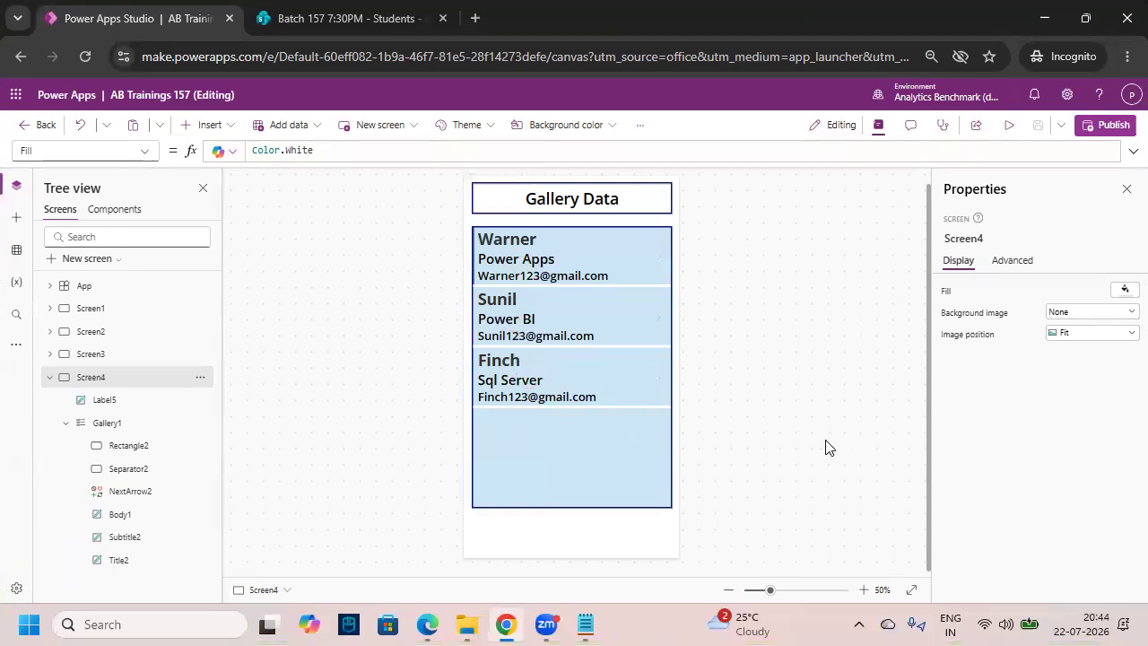
pyautogui.hotkey('ctrl', '2')
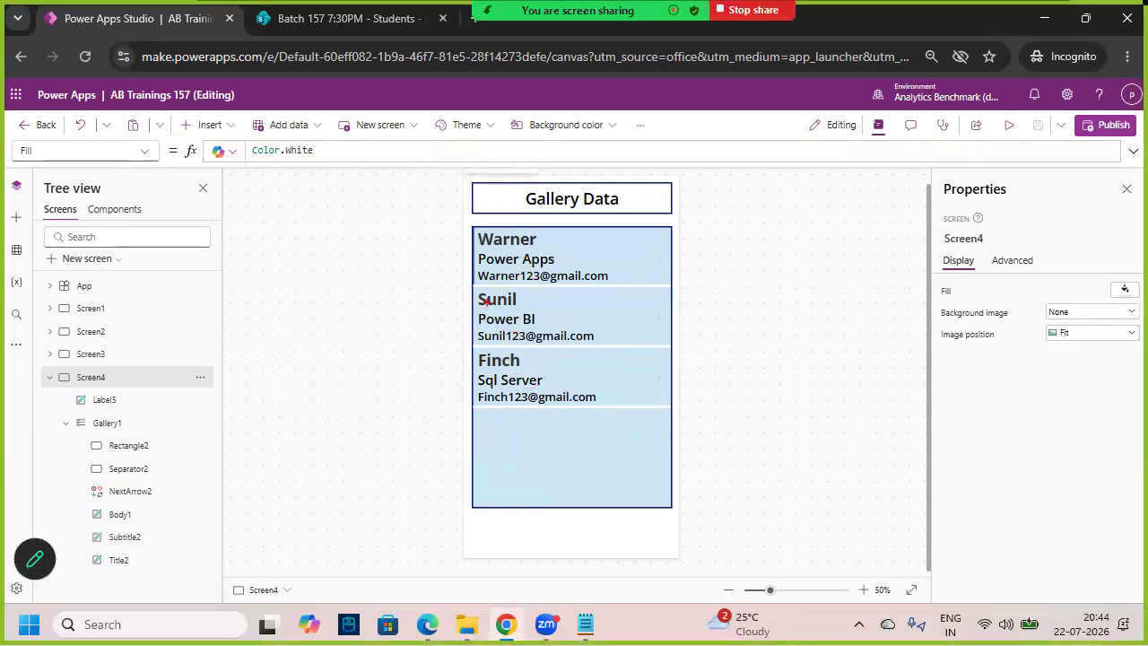
pyautogui.moveTo(509, 371); pyautogui.dragTo(546, 398)
pyautogui.moveTo(519, 346); pyautogui.dragTo(493, 420)
pyautogui.moveTo(520, 336); pyautogui.dragTo(496, 440)
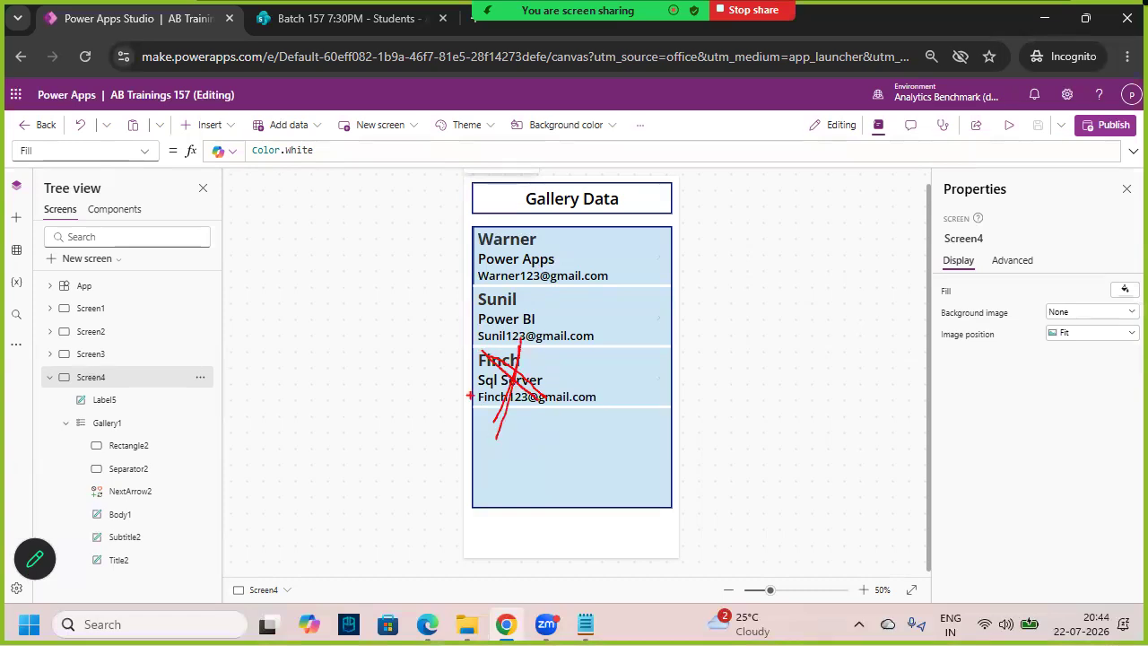
pyautogui.click(263, 13)
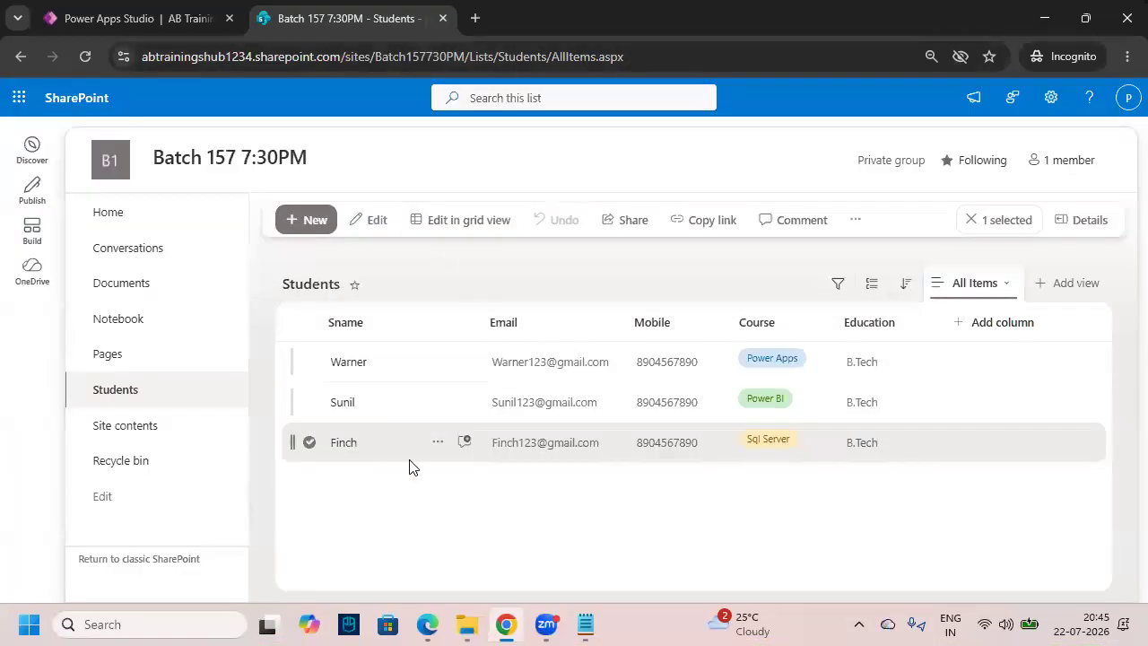
# - Back in the Power Apps editor, select Gallery1 on Screen4 and open its row template for editing
pyautogui.click(171, 25)
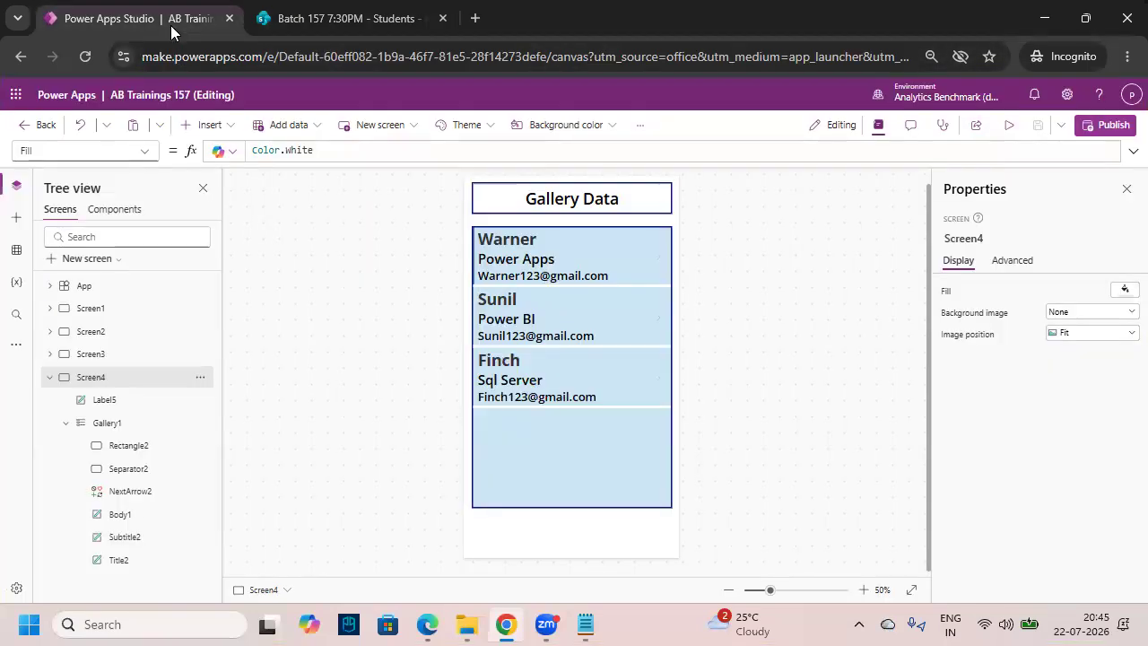
pyautogui.click(603, 448)
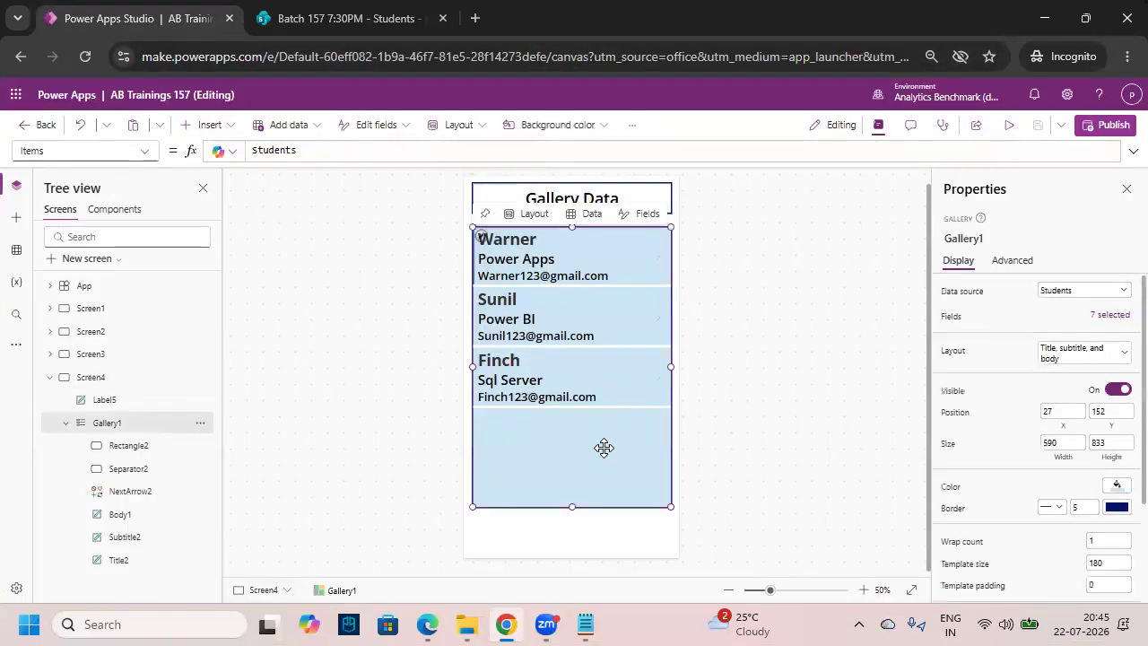
pyautogui.scroll(4, 577, 360)
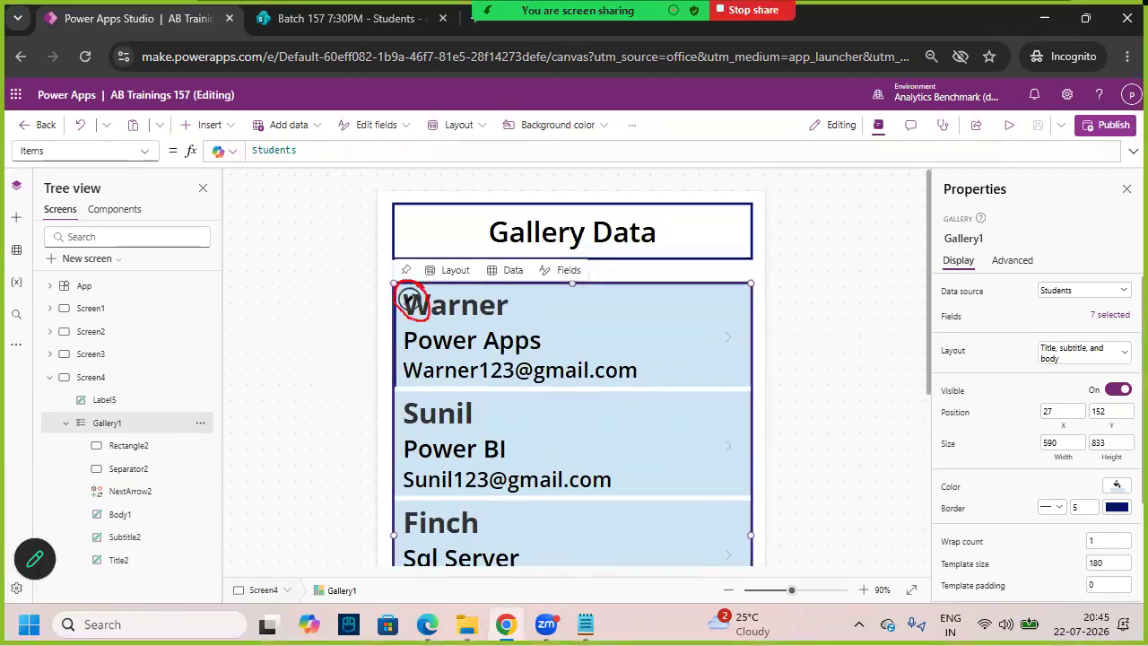
pyautogui.click(411, 305)
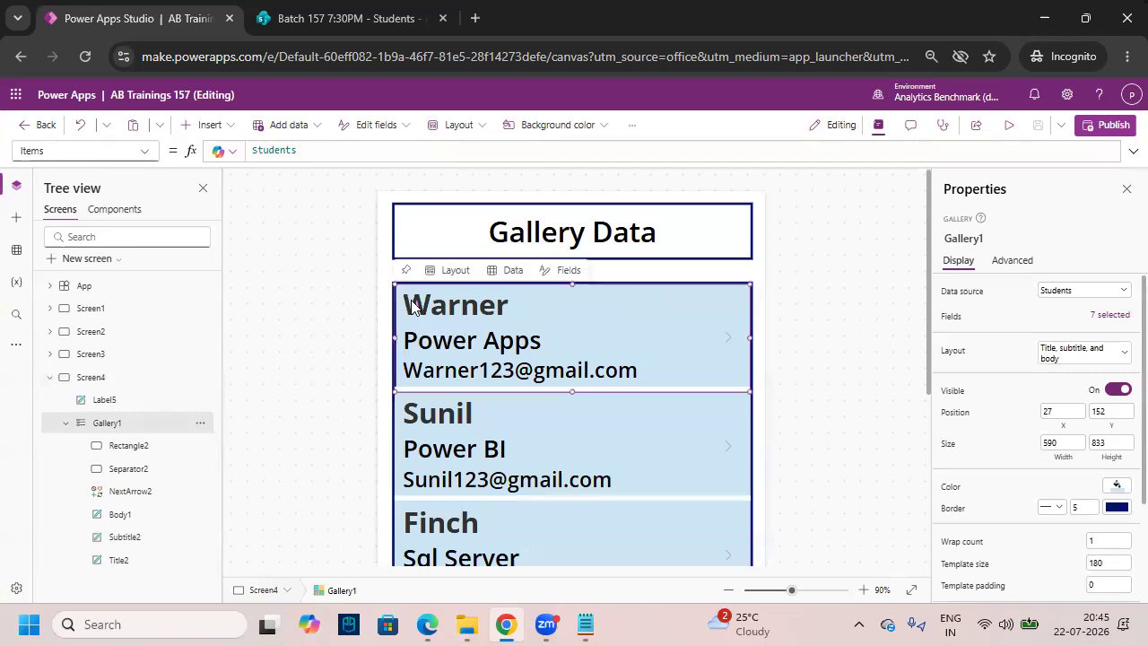
pyautogui.scroll(-2, 644, 389)
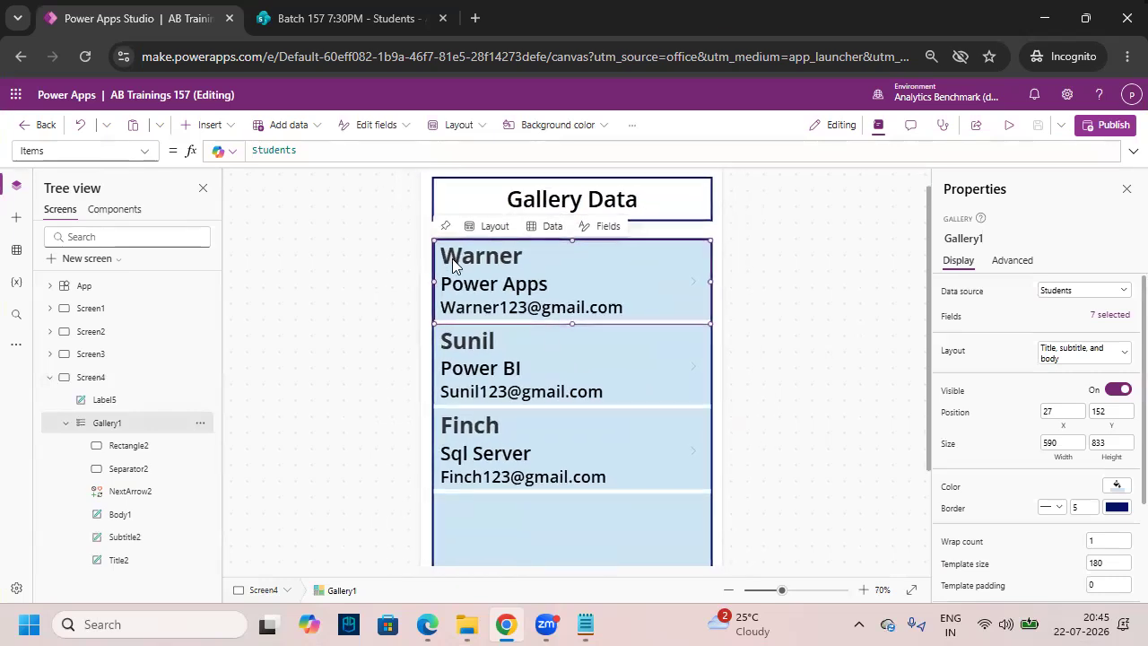
# - Insert a Trash icon, found by searching 'trash', into Gallery1's row template
pyautogui.moveTo(435, 240)
pyautogui.mouseDown()
pyautogui.moveTo(659, 298)
pyautogui.moveTo(712, 324)
pyautogui.mouseUp()
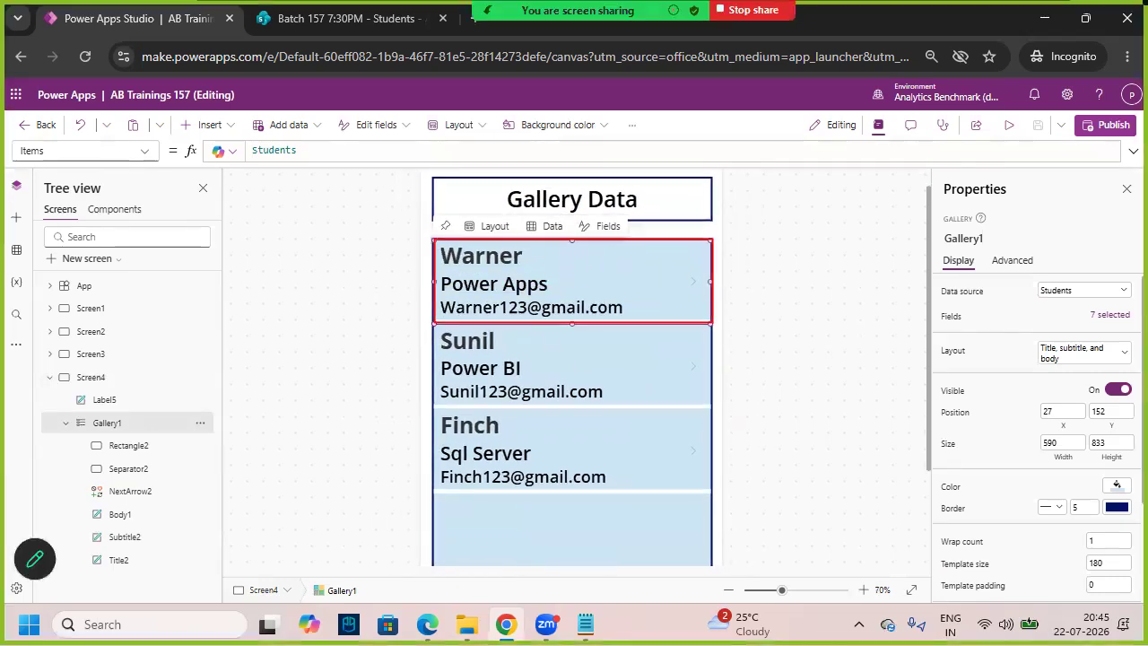
pyautogui.press('Escape')
pyautogui.click(230, 130)
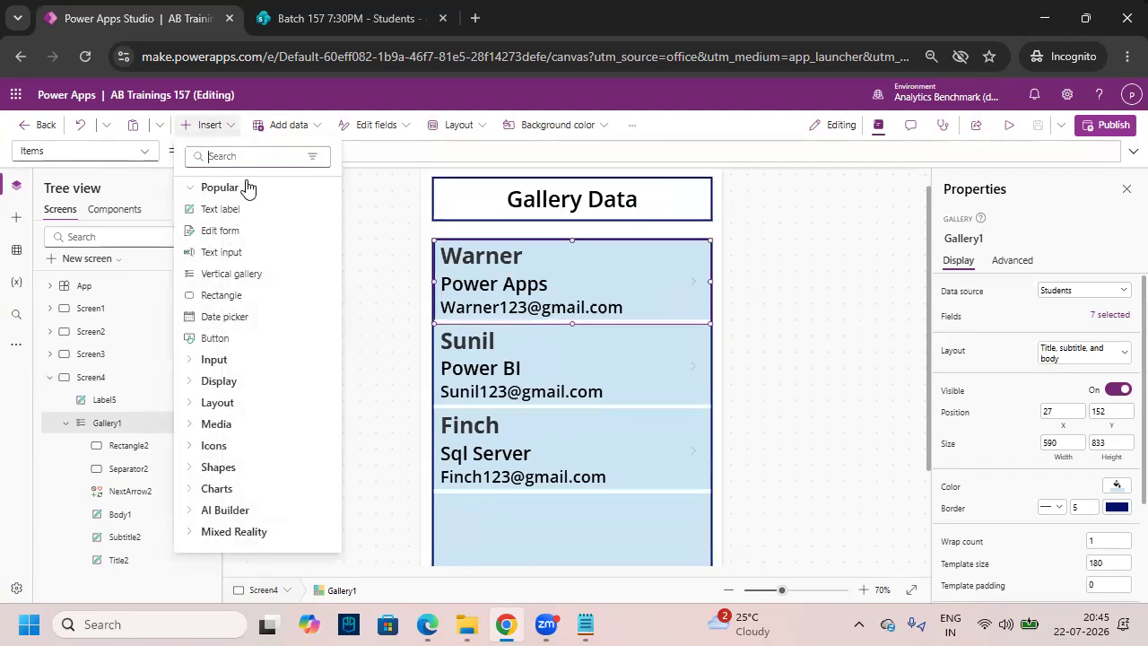
pyautogui.write('trash')
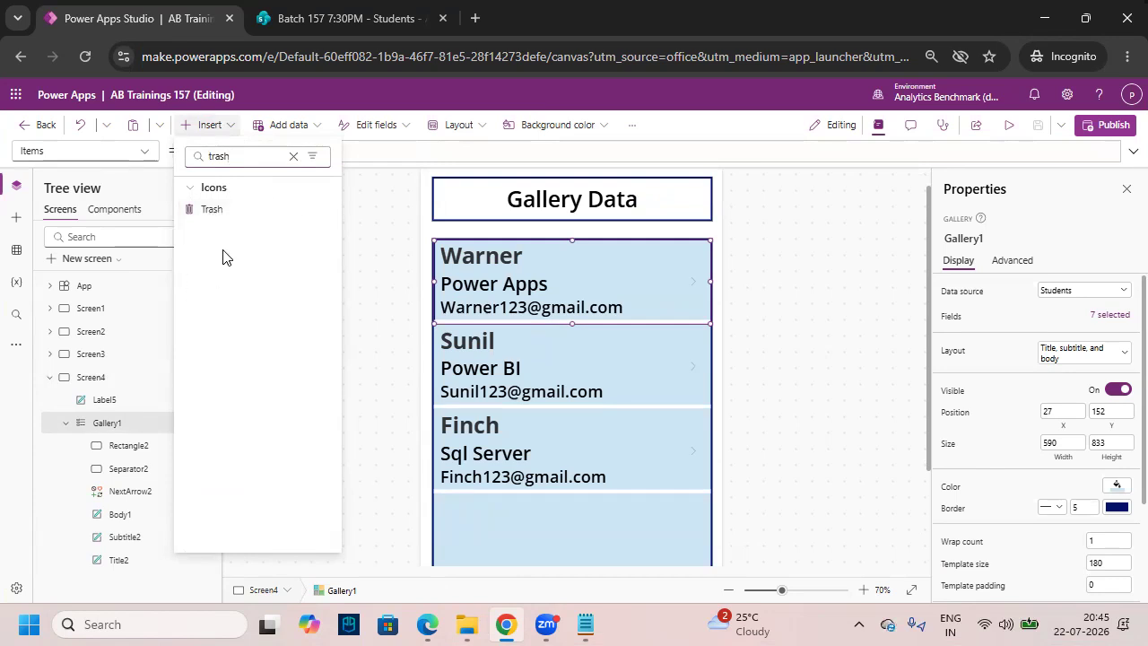
pyautogui.click(195, 212)
# - Move the trash icon, Icon2, to the row's right side and highlight its OnSelect property
pyautogui.moveTo(471, 274); pyautogui.dragTo(652, 274)
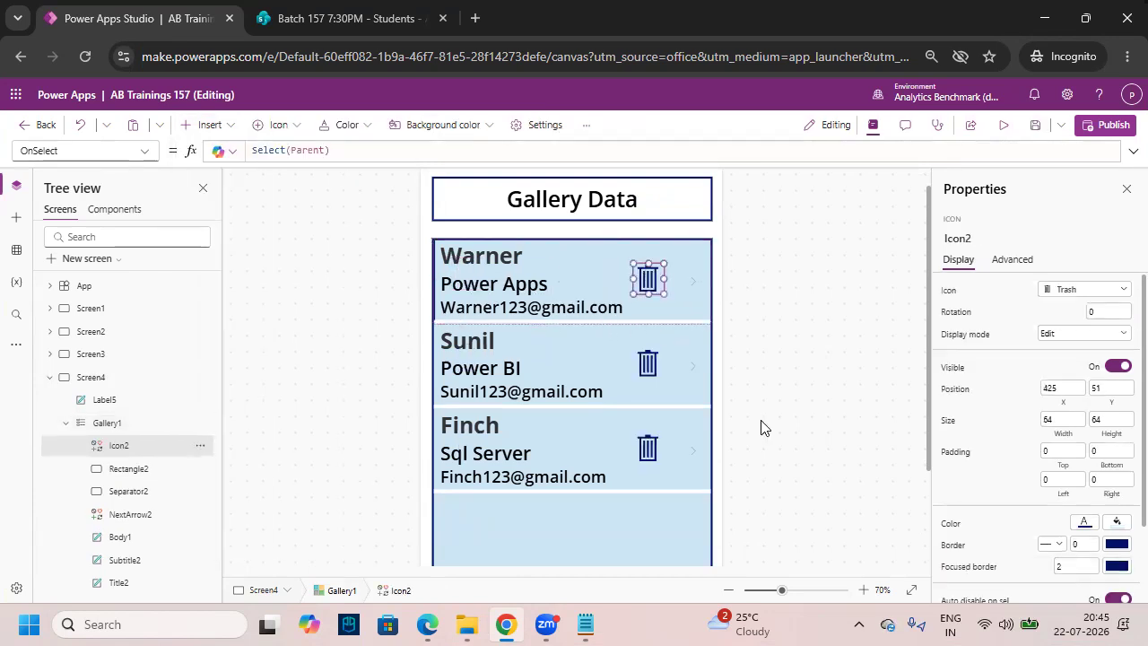
pyautogui.click(912, 589)
pyautogui.click(864, 590)
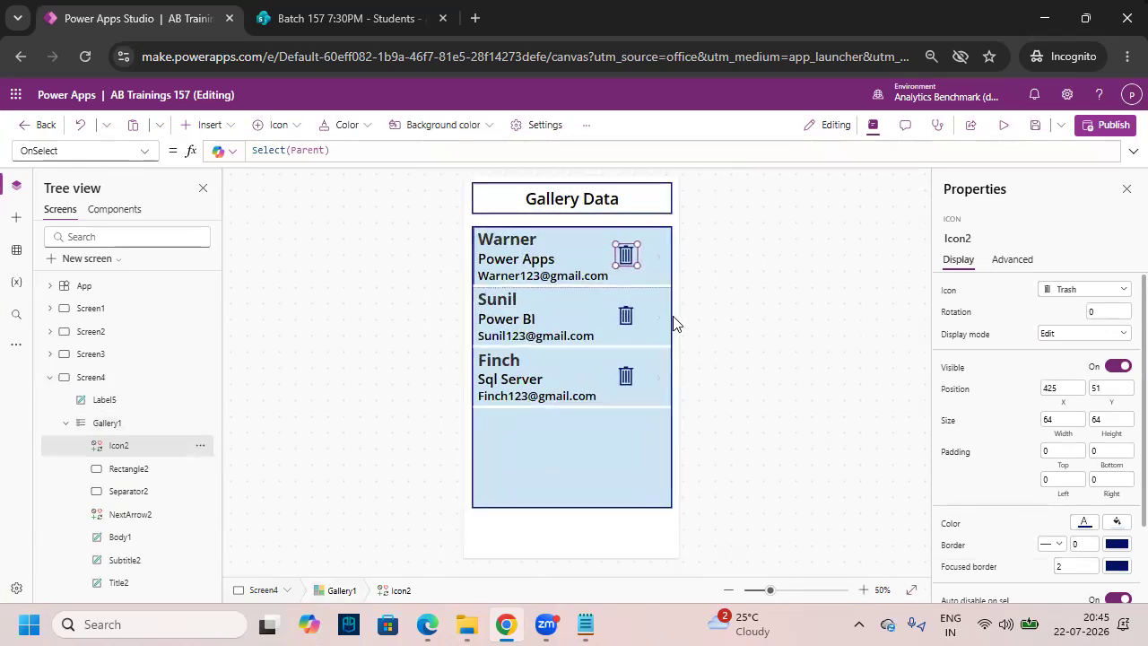
pyautogui.moveTo(628, 253); pyautogui.dragTo(629, 251)
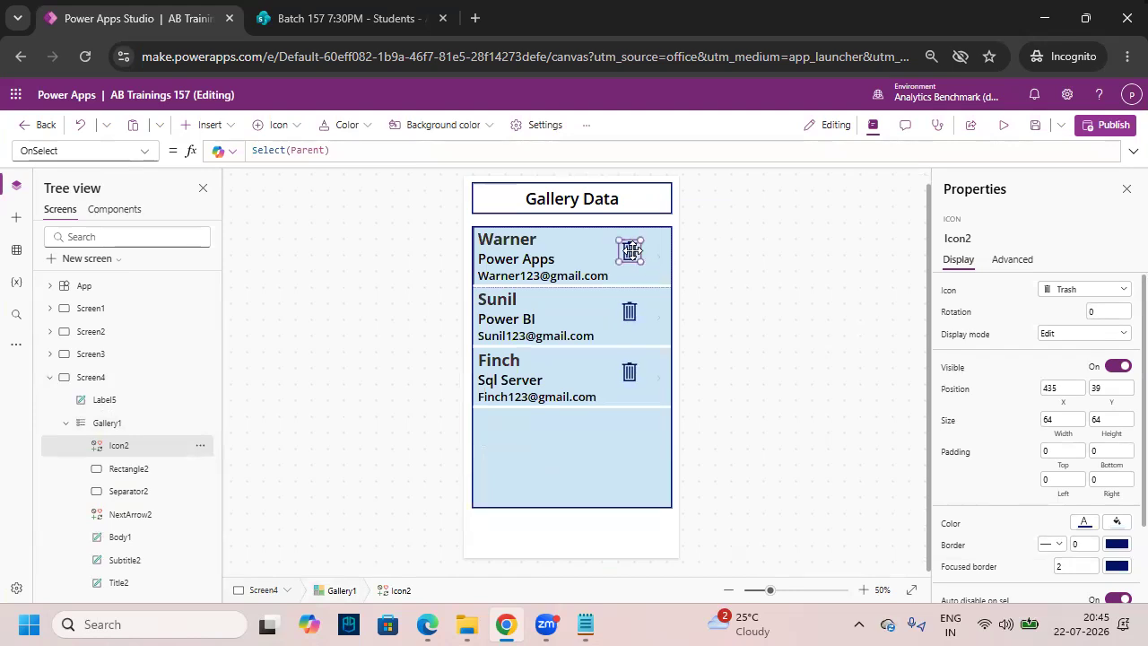
pyautogui.hotkey('ctrl', '2')
pyautogui.moveTo(13, 136); pyautogui.dragTo(97, 163)
pyautogui.moveTo(32, 154)
pyautogui.mouseDown()
pyautogui.moveTo(39, 166)
pyautogui.moveTo(79, 136)
pyautogui.mouseUp()
pyautogui.press('Escape')
# - Set Icon2's OnSelect to Select(Parent); Remove(Students, Gallery1.Selected), then preview the app
pyautogui.click(1133, 151)
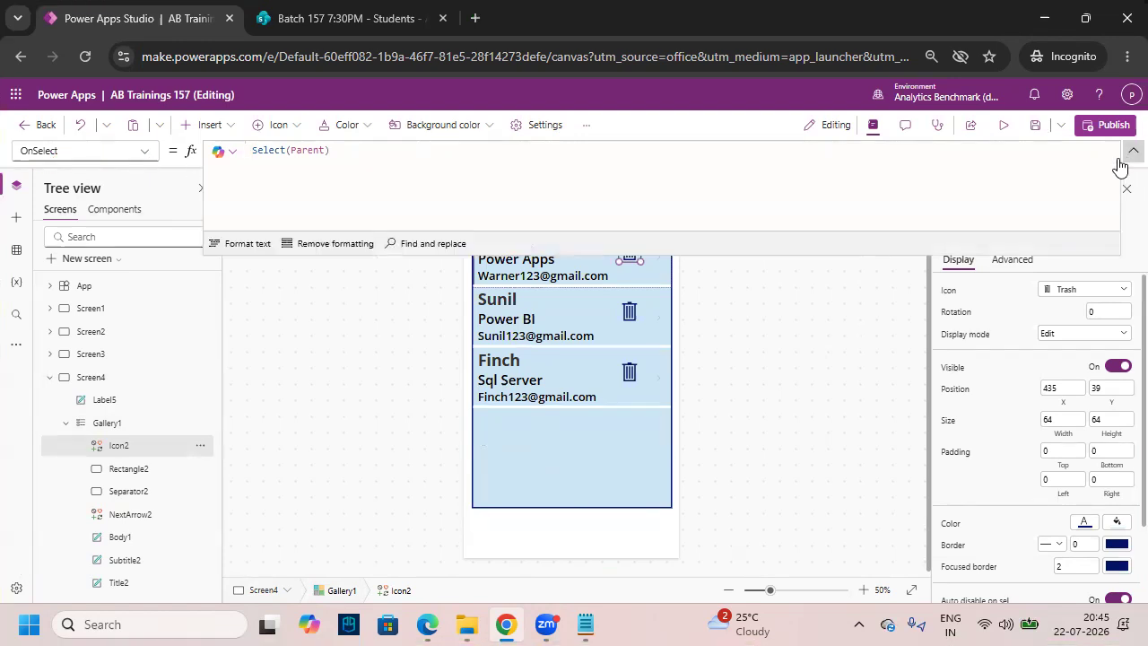
pyautogui.click(350, 161)
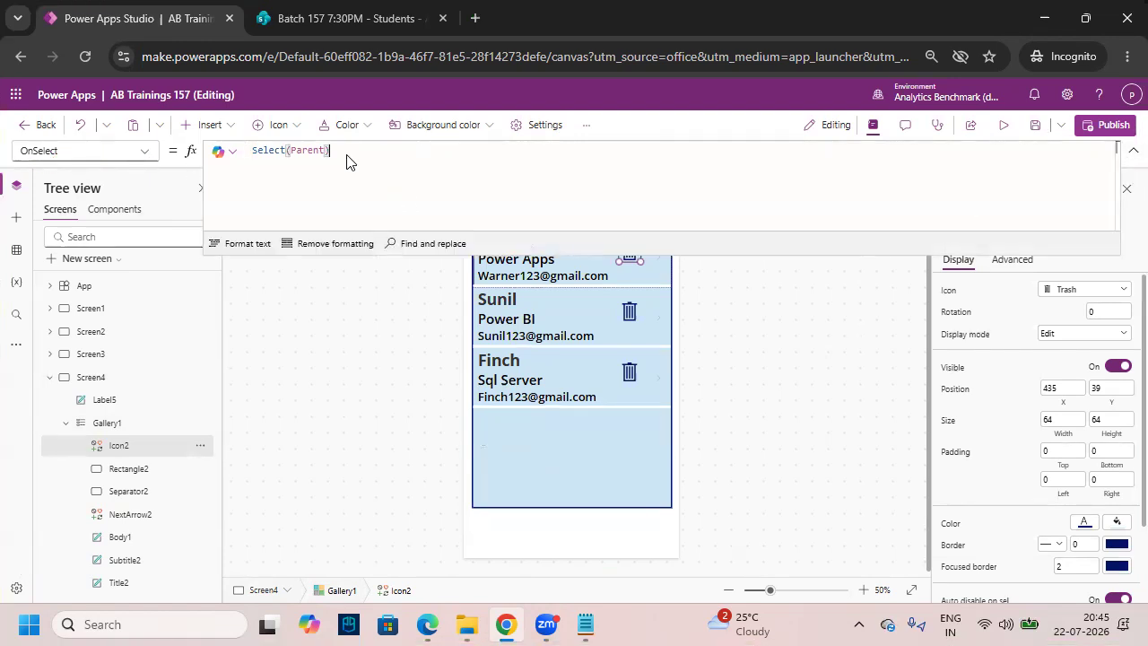
pyautogui.press('BackSpace')
pyautogui.write(';')
pyautogui.press('Return')
pyautogui.write('remove(')
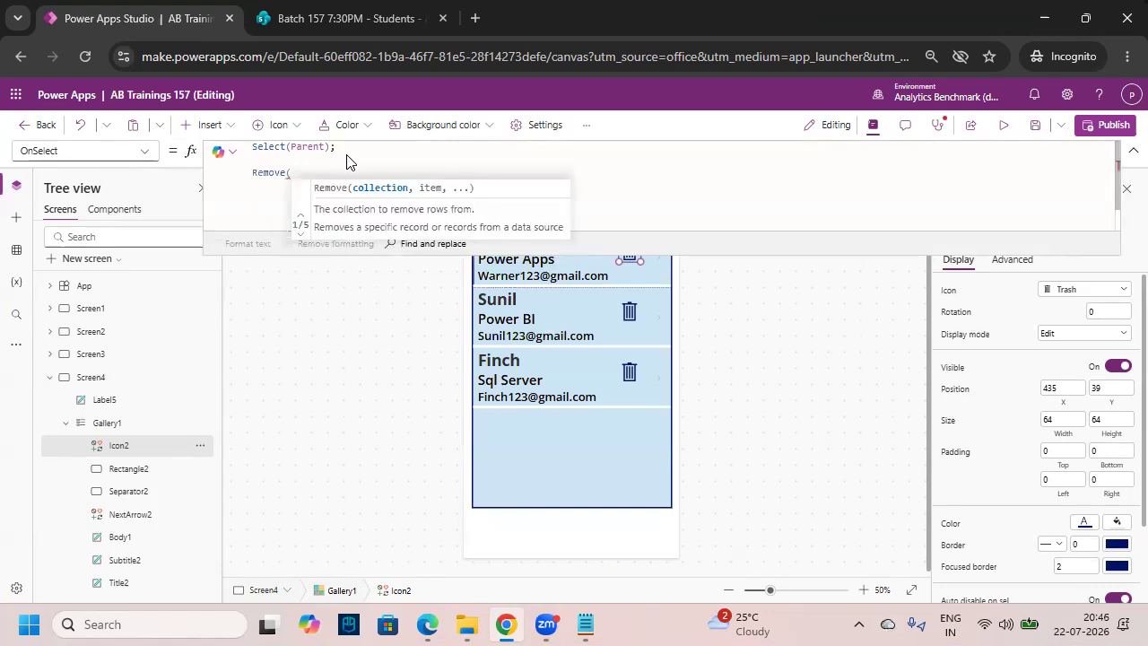
pyautogui.write('Stu')
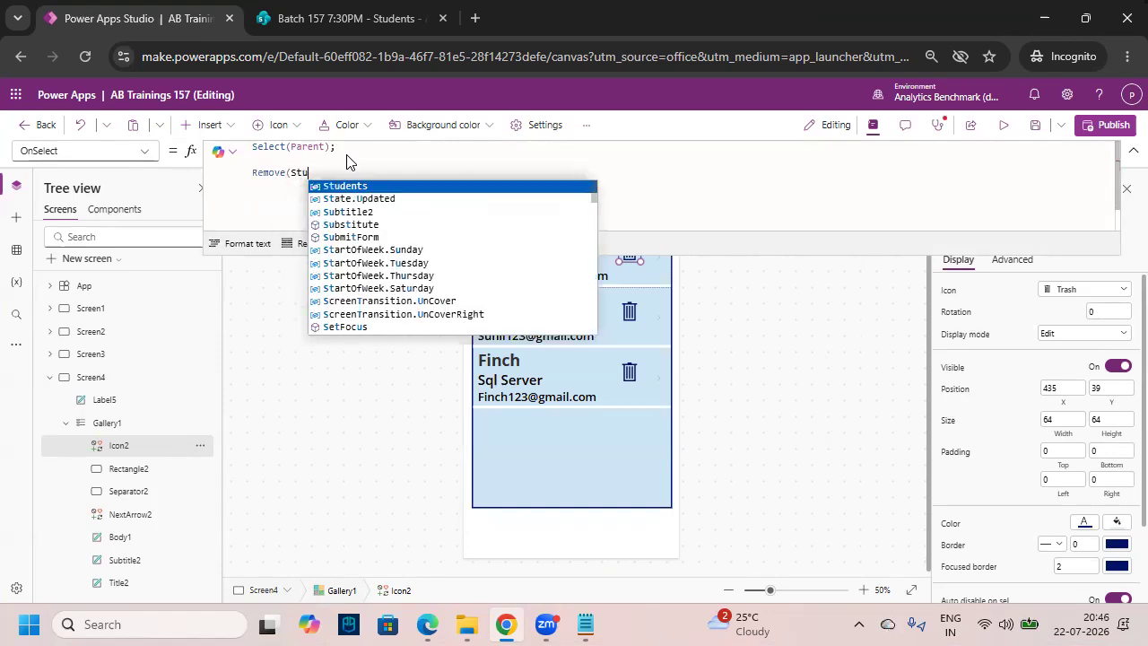
pyautogui.write('dents,')
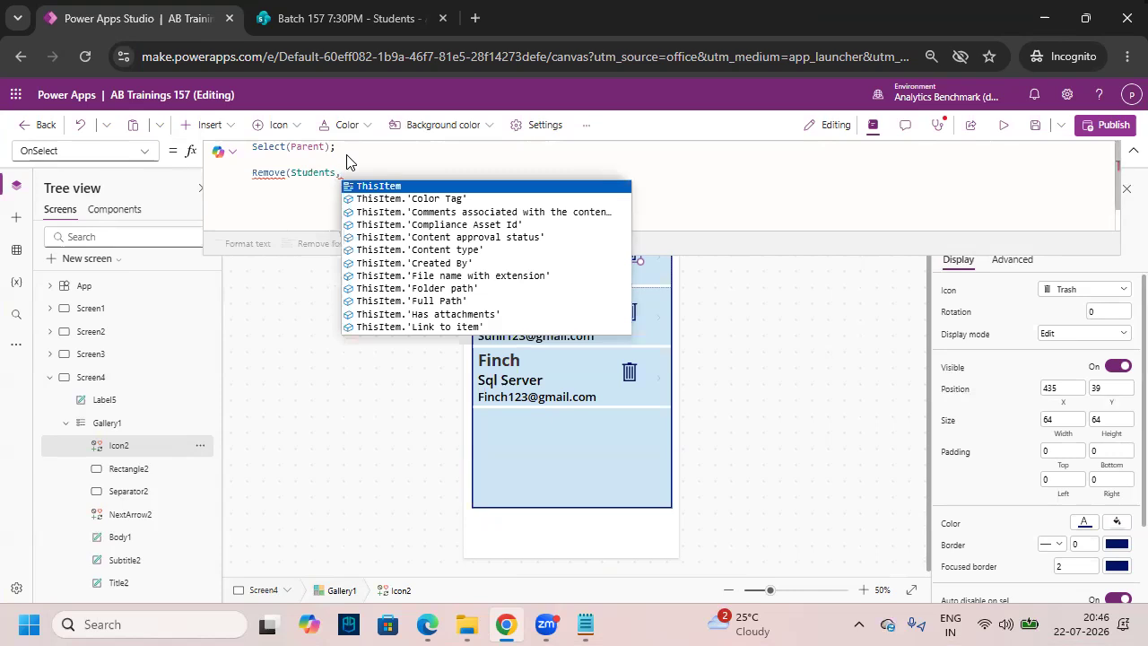
pyautogui.write('Gallery1')
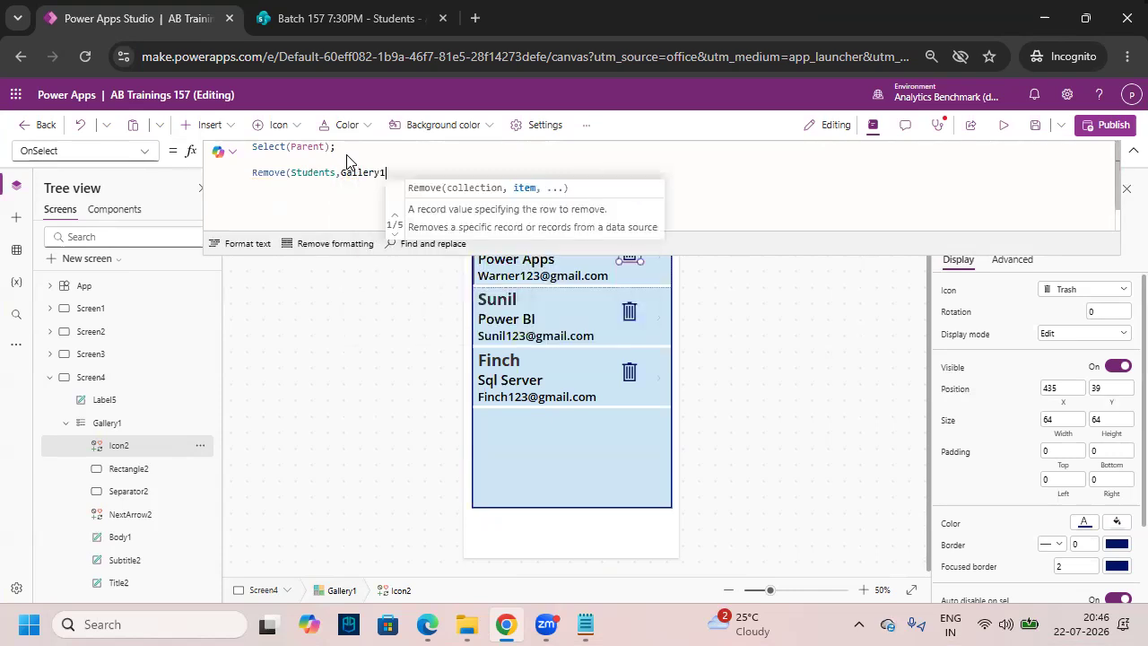
pyautogui.write('.Selected)')
pyautogui.moveTo(81, 413); pyautogui.dragTo(150, 437)
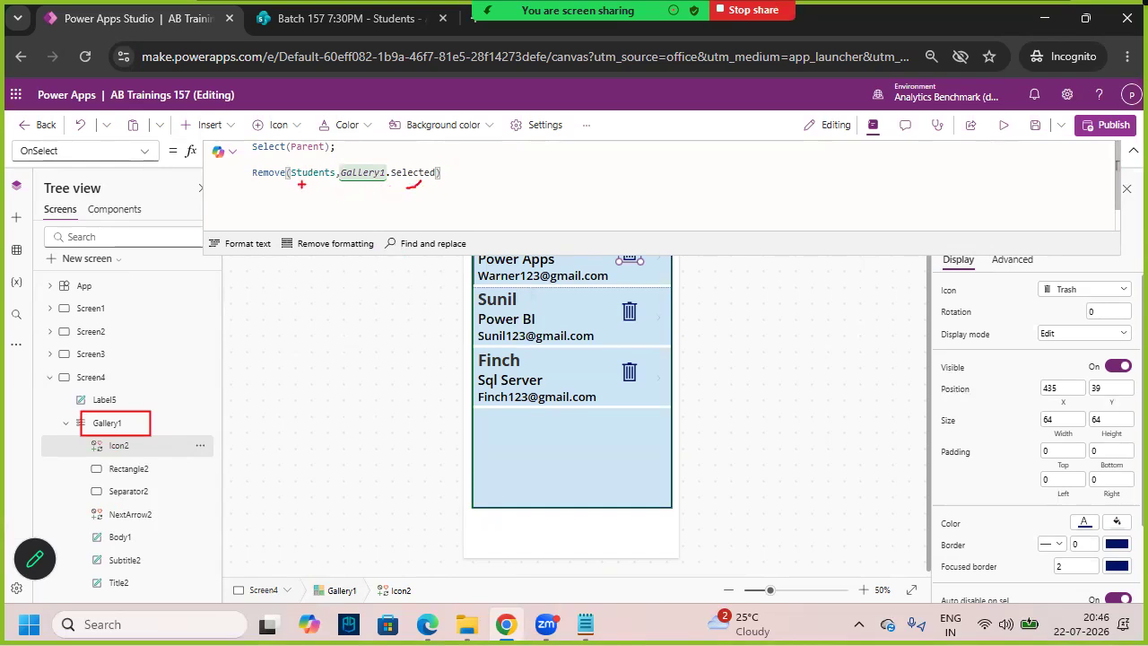
pyautogui.click(1133, 151)
pyautogui.click(1004, 127)
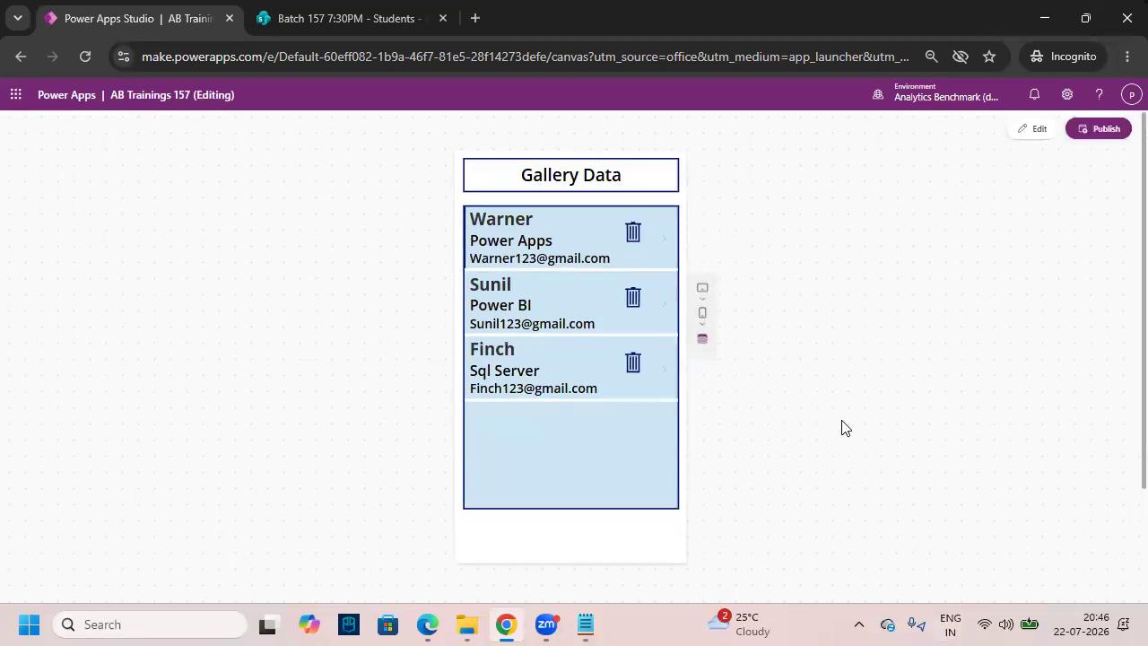
# - In preview, delete Finch with the row's trash icon, then switch to the SharePoint Students list
pyautogui.moveTo(608, 337); pyautogui.dragTo(657, 388)
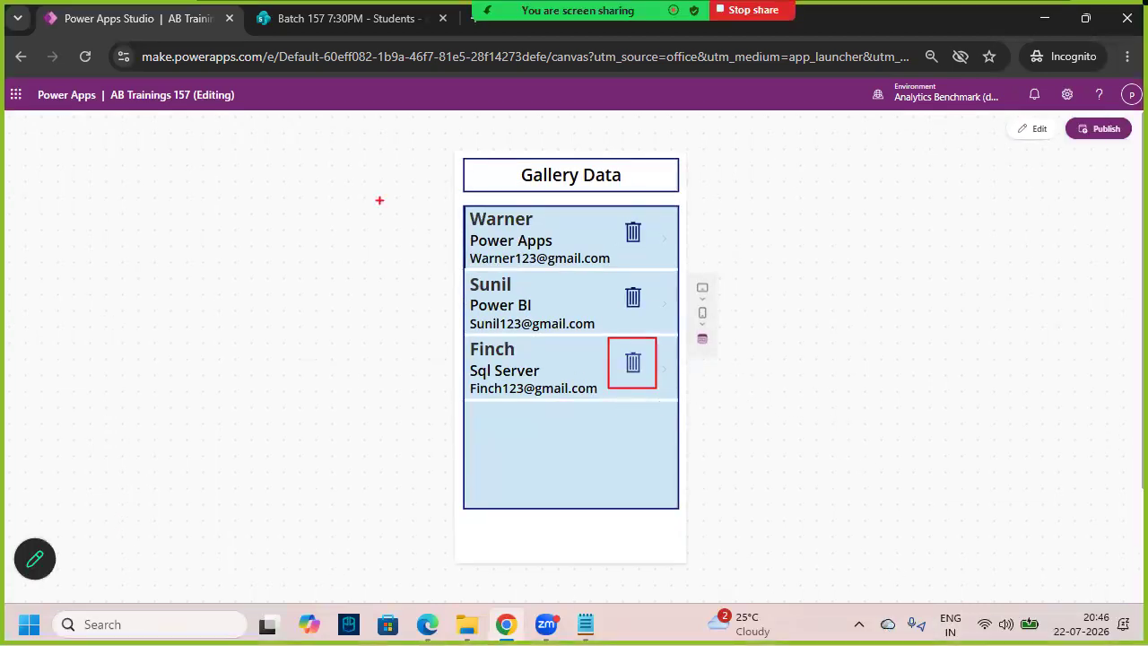
pyautogui.click(354, 20)
pyautogui.click(143, 18)
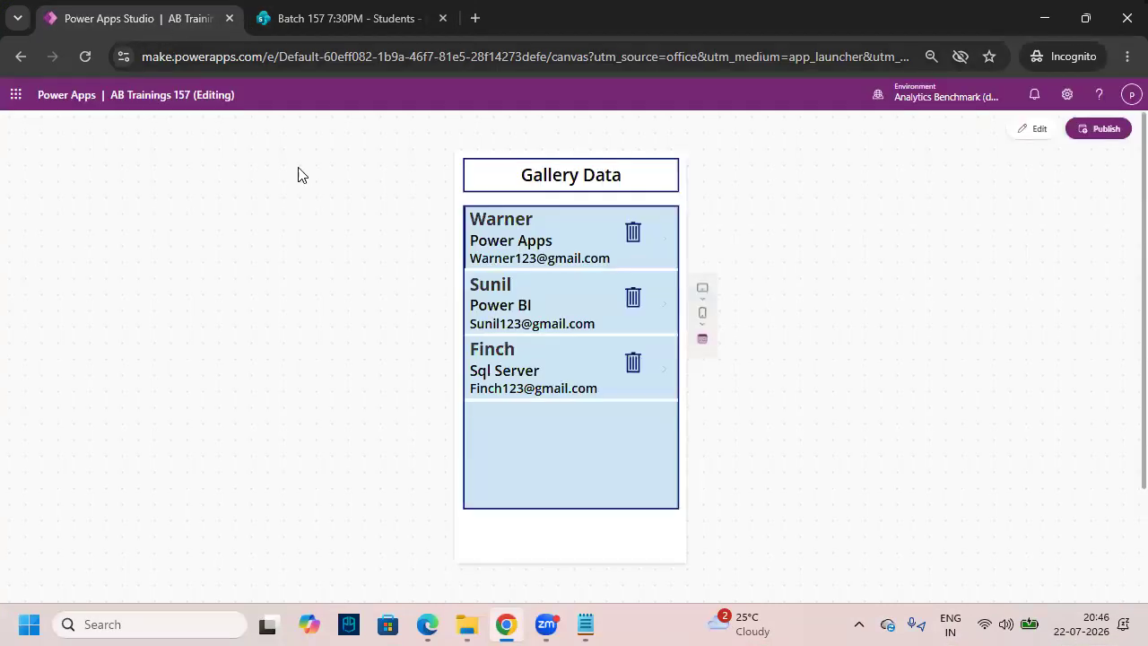
pyautogui.click(635, 362)
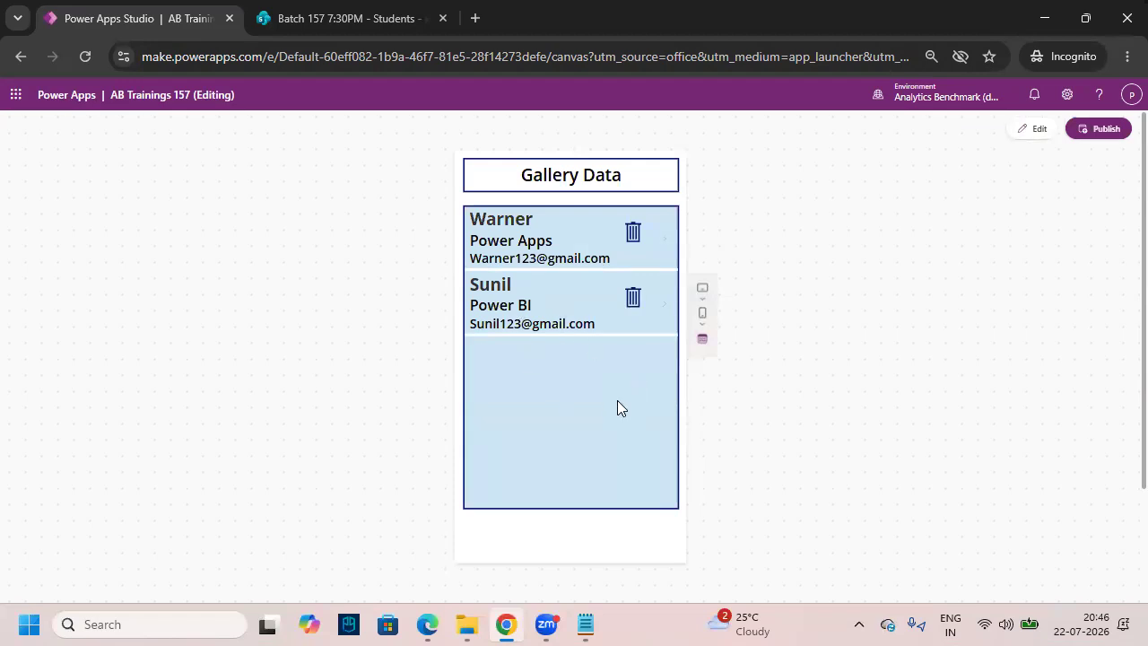
pyautogui.click(375, 19)
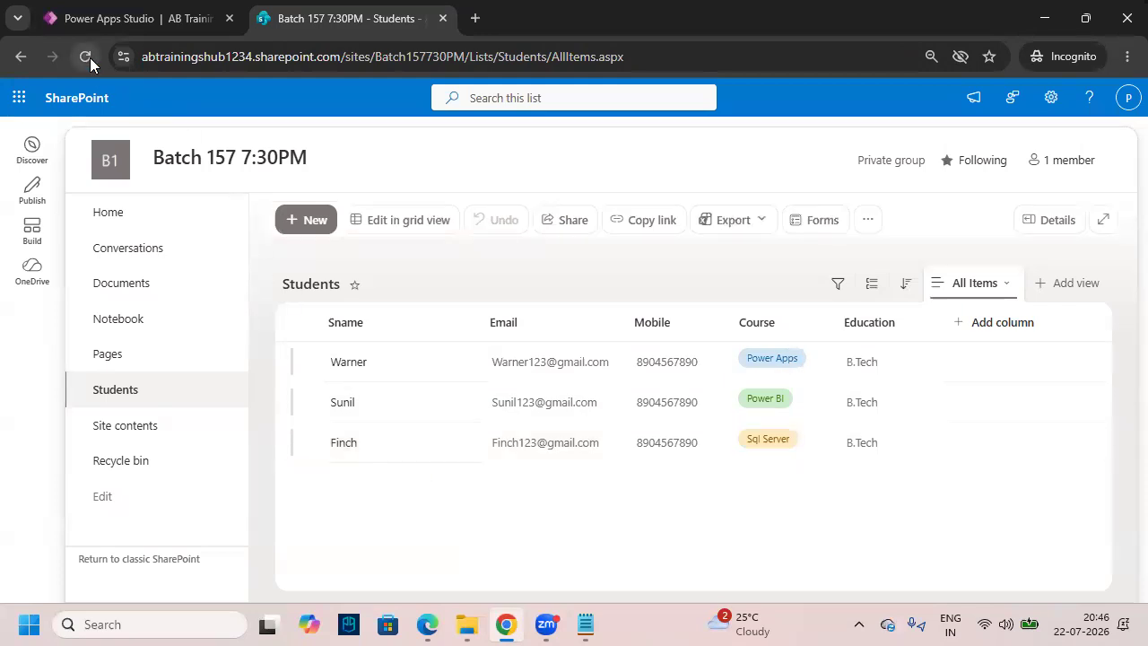
# - Reload the SharePoint Students list to confirm Finch is gone, then go back to Power Apps
pyautogui.click(87, 57)
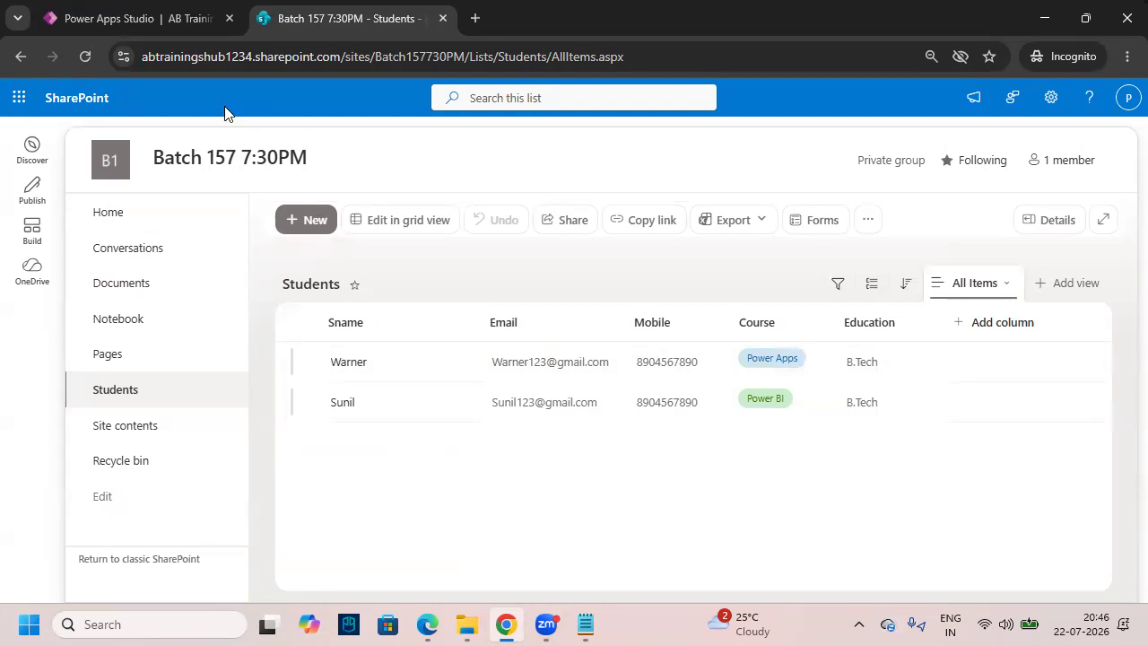
pyautogui.click(167, 18)
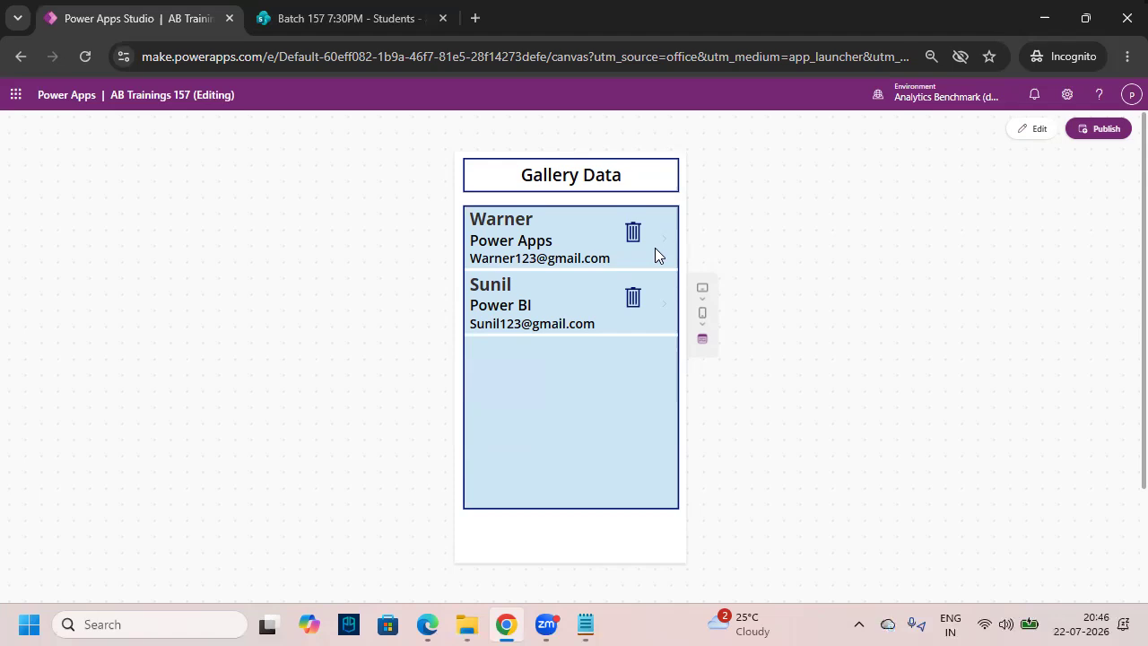
# - Reopen the AB Trainings app for editing, dismiss the canvas tip, and view the welcome screen
pyautogui.click(1034, 130)
pyautogui.click(718, 402)
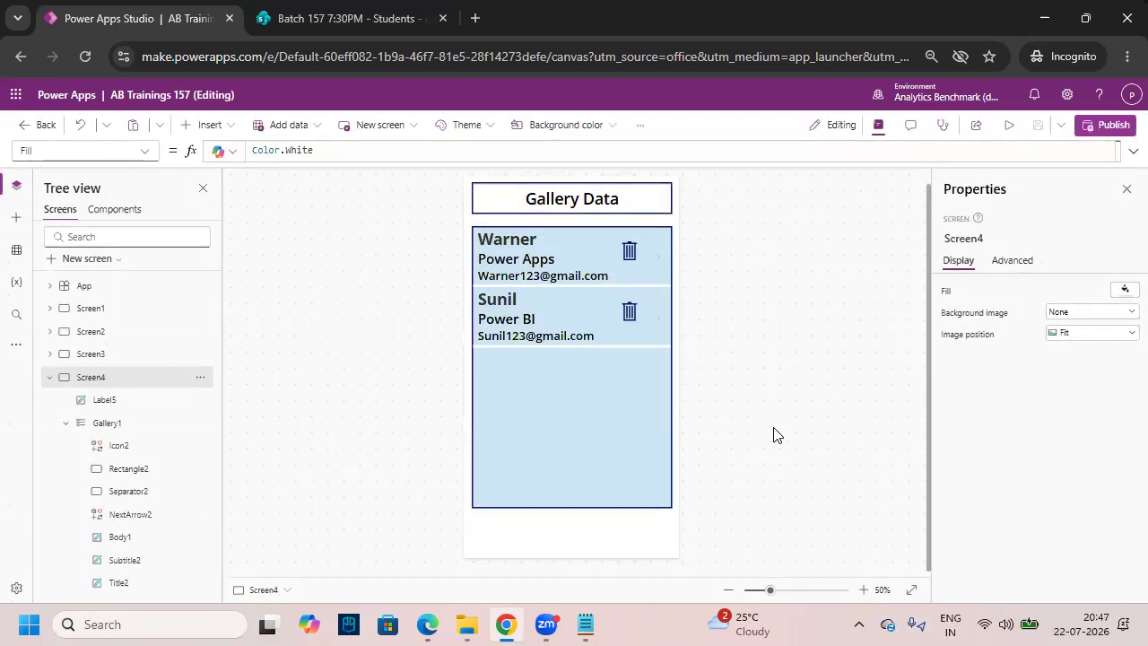
pyautogui.click(90, 308)
pyautogui.click(50, 378)
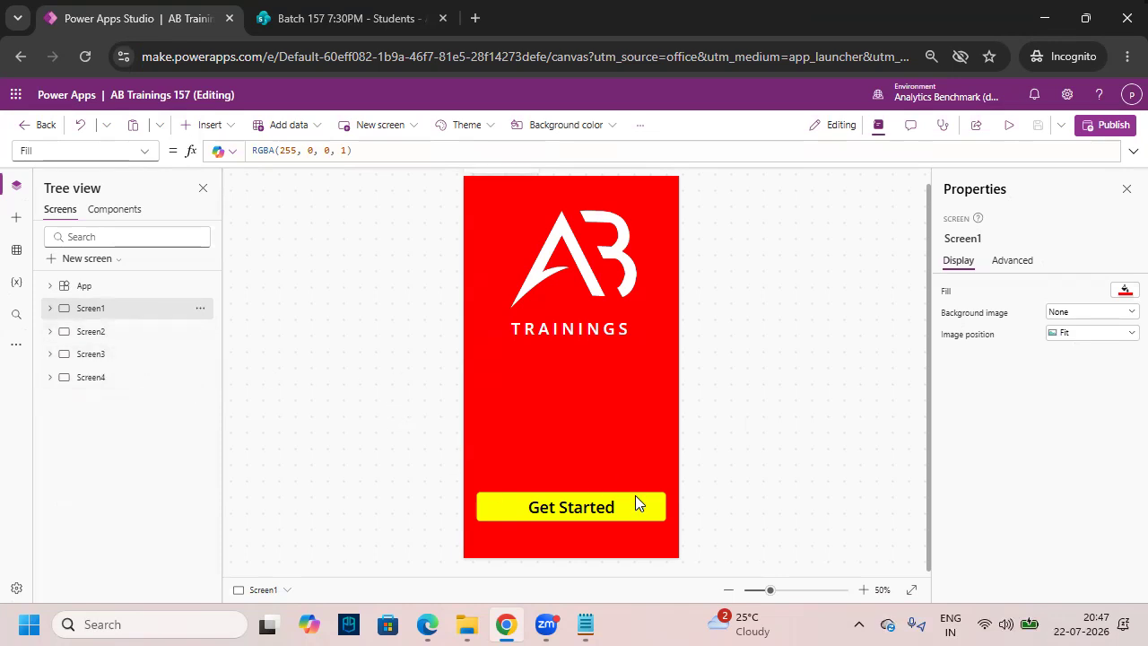
# - Preview the app through Get Started, then return to editing on the Gallery Data screen
pyautogui.click(1010, 125)
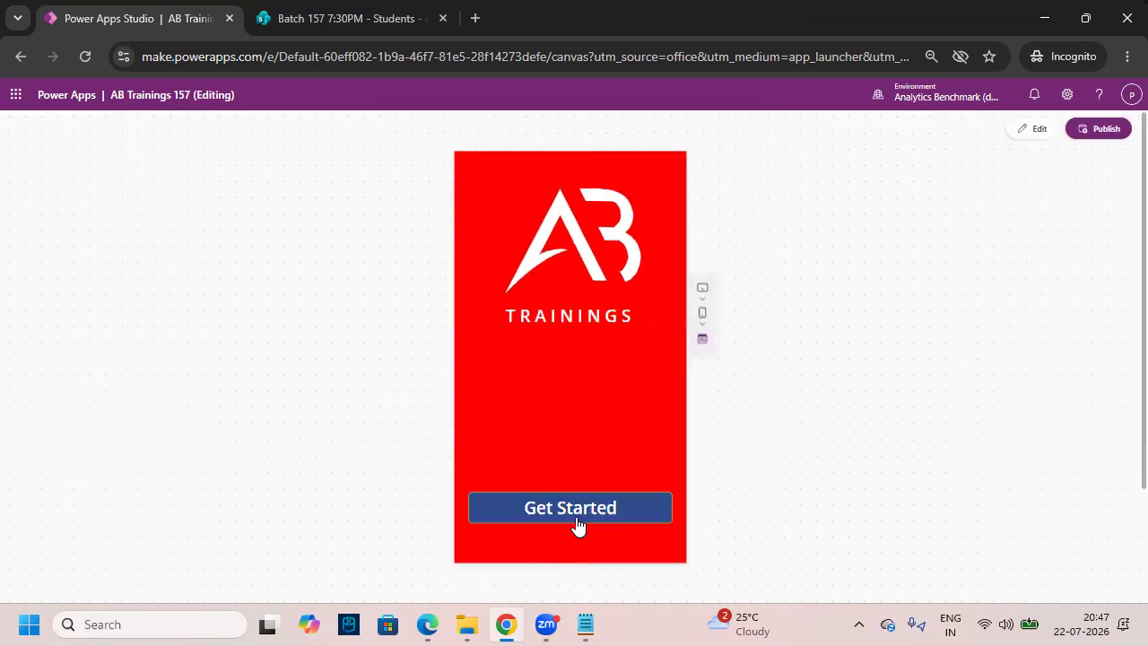
pyautogui.click(578, 516)
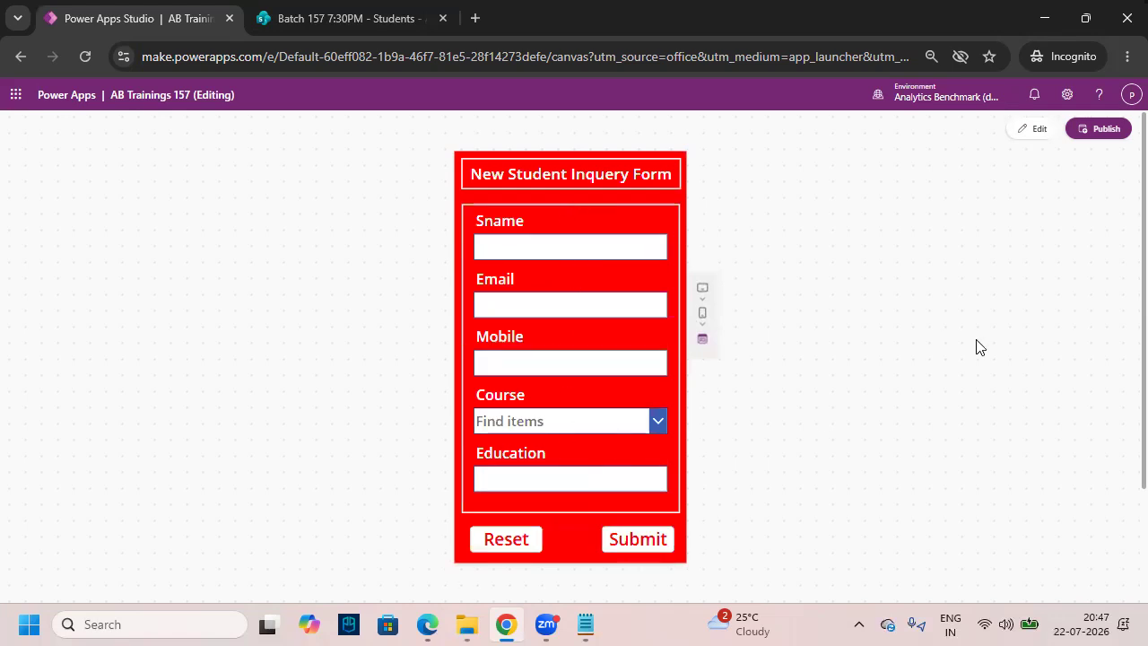
pyautogui.click(340, 28)
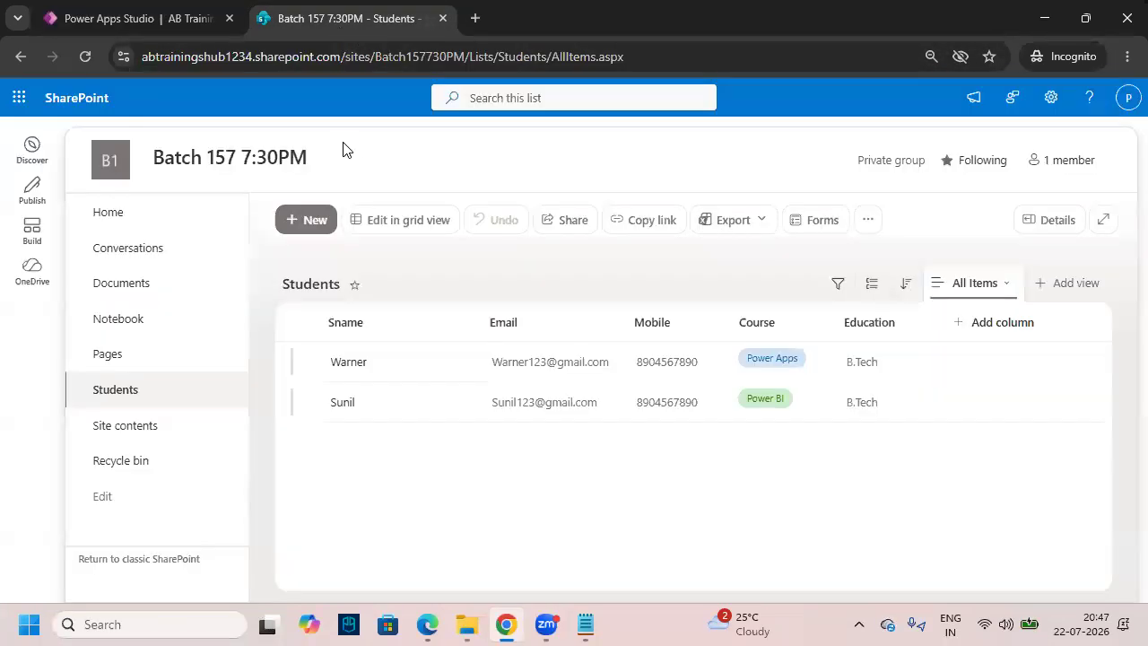
pyautogui.click(182, 23)
pyautogui.press('Escape')
pyautogui.click(712, 410)
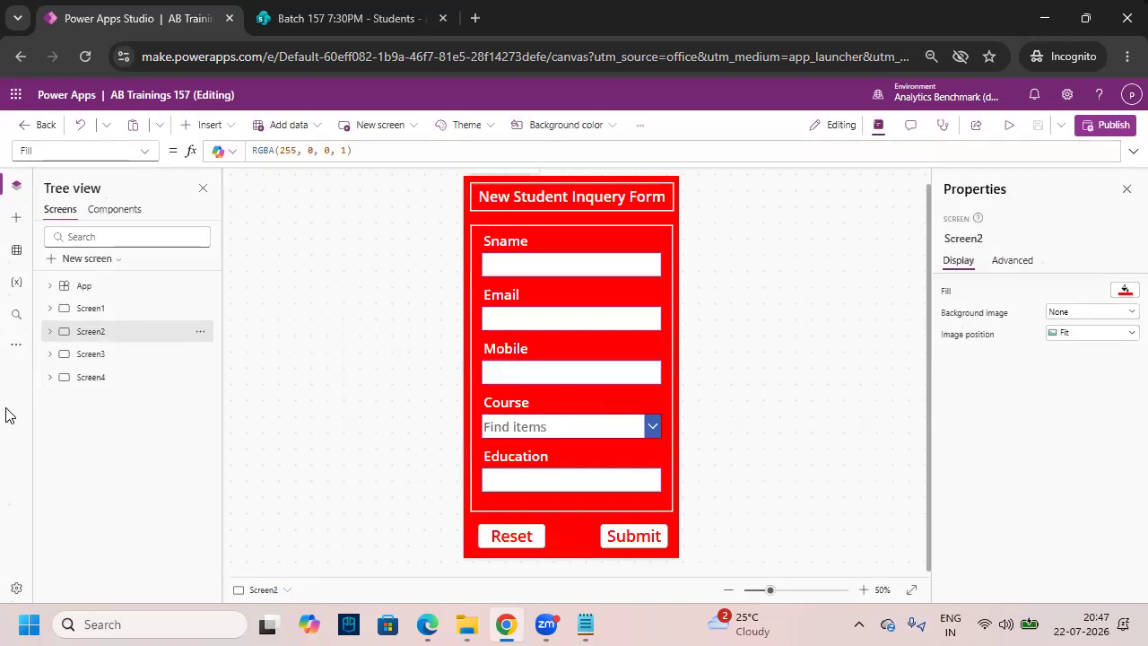
pyautogui.click(91, 376)
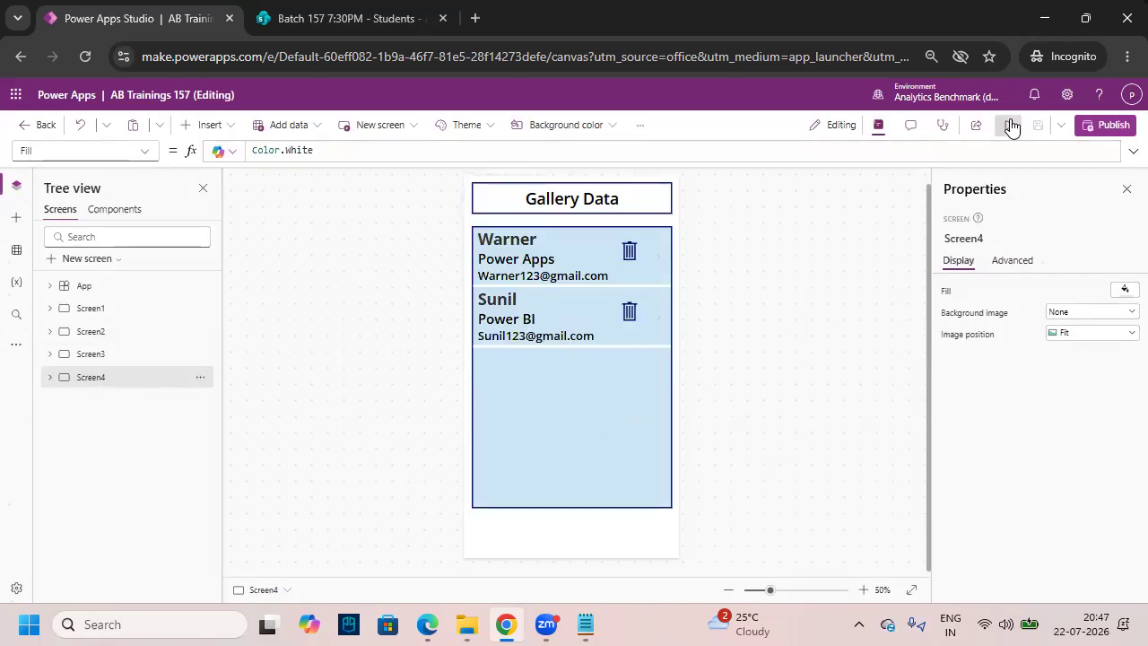
# - Preview the app briefly, dismiss the Did you know? tip, and show Screen1's welcome screen
pyautogui.click(1009, 125)
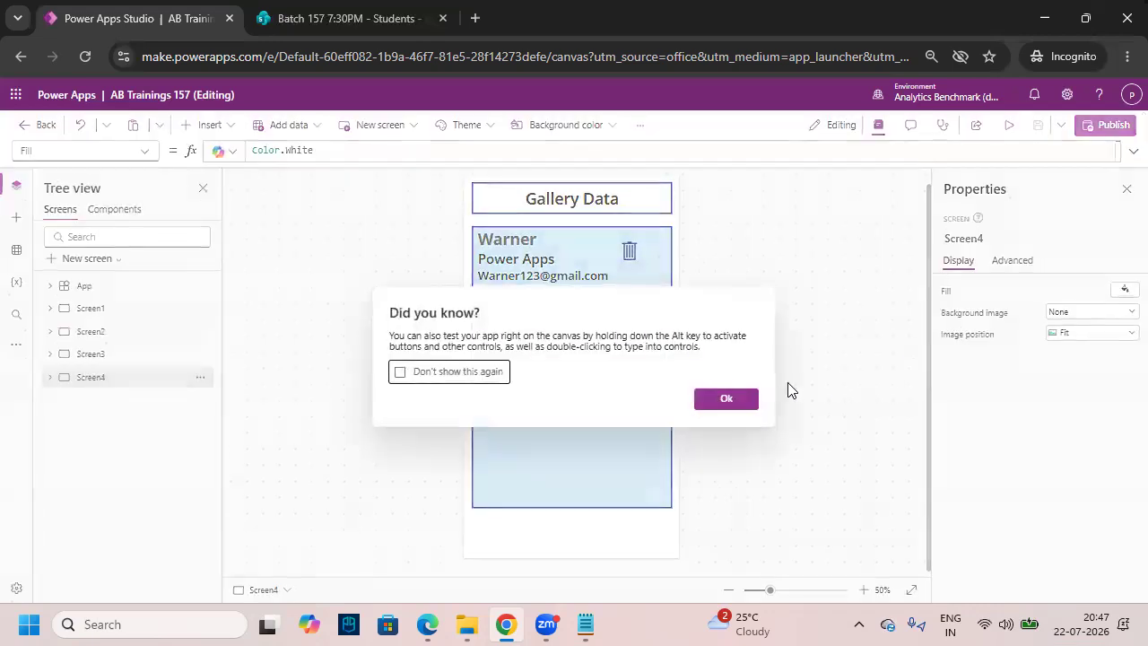
pyautogui.click(743, 402)
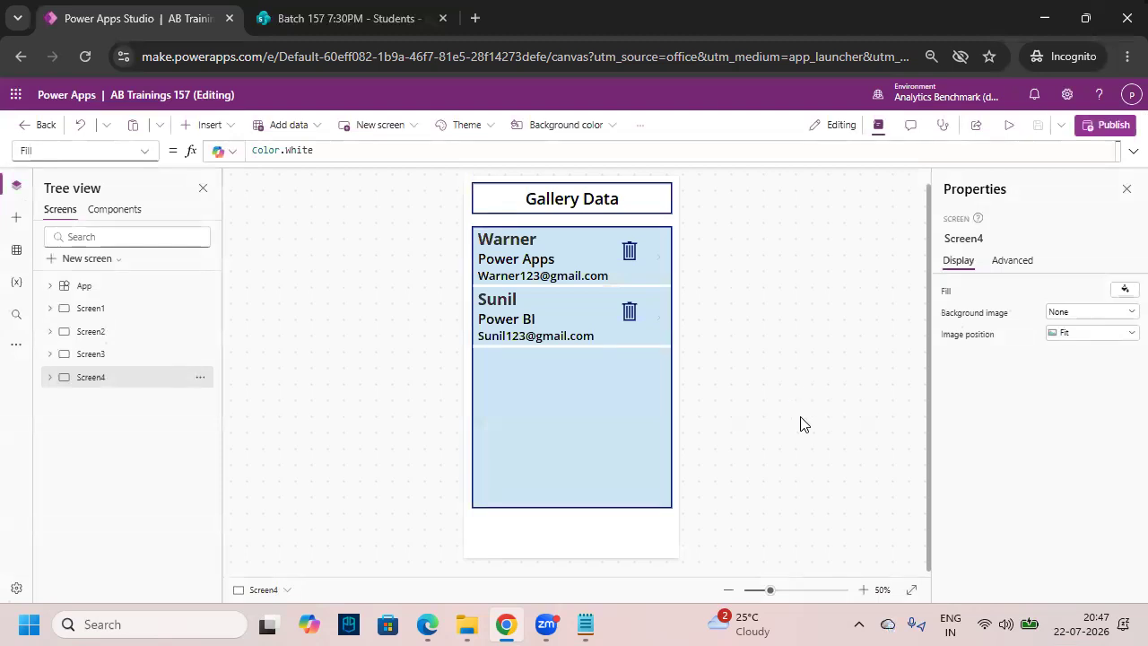
pyautogui.click(97, 314)
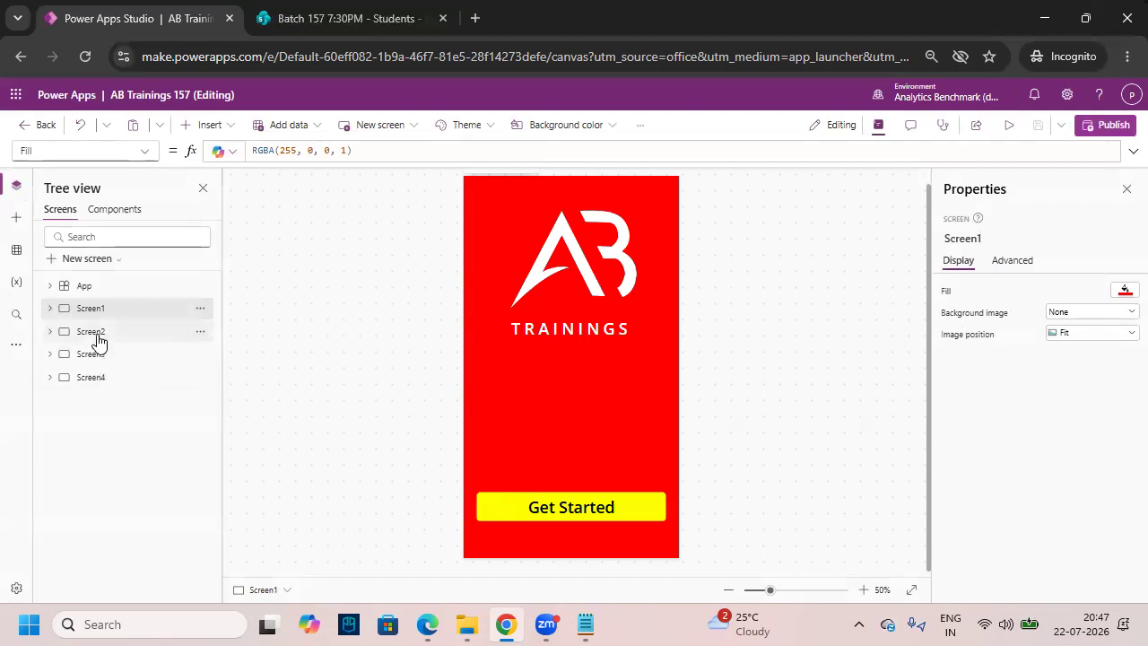
# - Show Screen2's New Student Inquery Form and annotate its fields for the audience
pyautogui.click(93, 332)
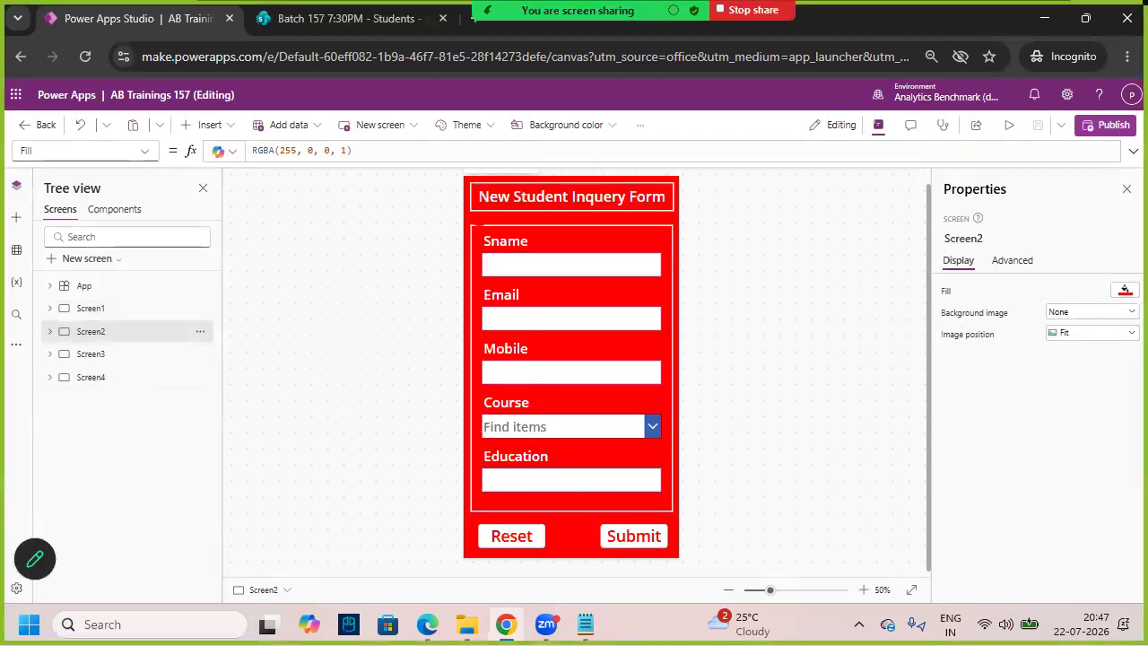
pyautogui.moveTo(471, 225)
pyautogui.mouseDown()
pyautogui.moveTo(595, 439)
pyautogui.moveTo(674, 511)
pyautogui.mouseUp()
pyautogui.moveTo(648, 342)
pyautogui.mouseDown()
pyautogui.moveTo(717, 334)
pyautogui.moveTo(697, 354)
pyautogui.mouseUp()
pyautogui.moveTo(758, 302)
pyautogui.mouseDown()
pyautogui.moveTo(749, 334)
pyautogui.moveTo(772, 297)
pyautogui.mouseUp()
pyautogui.moveTo(790, 262)
pyautogui.mouseDown()
pyautogui.moveTo(791, 329)
pyautogui.moveTo(805, 323)
pyautogui.mouseUp()
pyautogui.moveTo(807, 304)
pyautogui.mouseDown()
pyautogui.moveTo(809, 320)
pyautogui.moveTo(815, 305)
pyautogui.moveTo(859, 310)
pyautogui.mouseUp()
pyautogui.moveTo(762, 349)
pyautogui.mouseDown()
pyautogui.moveTo(891, 317)
pyautogui.moveTo(847, 335)
pyautogui.mouseUp()
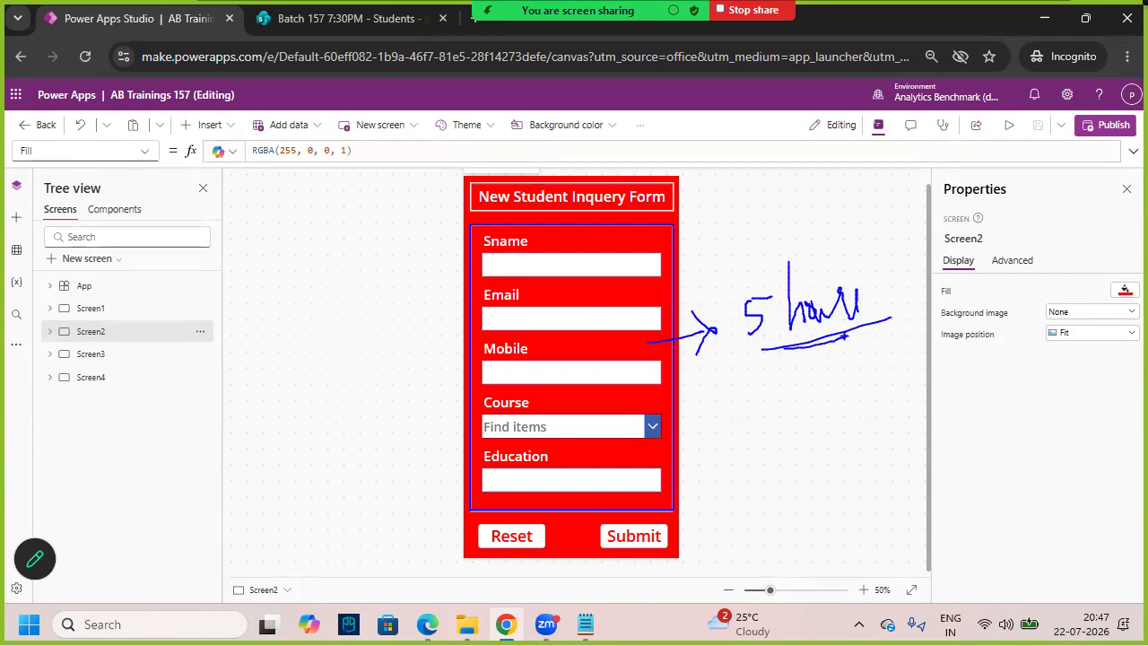
pyautogui.press('Escape')
# - Show Screen4's Gallery Data screen, select Gallery1 and annotate its rows
pyautogui.click(90, 377)
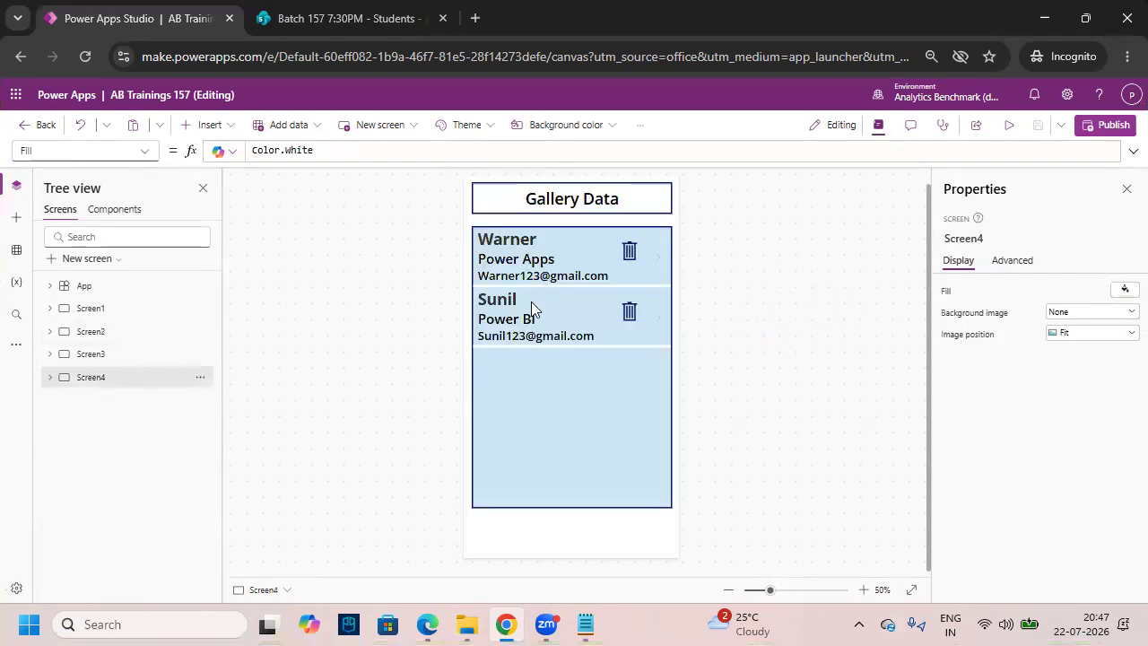
pyautogui.click(488, 265)
pyautogui.moveTo(632, 401)
pyautogui.mouseDown()
pyautogui.moveTo(706, 386)
pyautogui.moveTo(713, 409)
pyautogui.mouseUp()
pyautogui.moveTo(760, 351)
pyautogui.mouseDown()
pyautogui.moveTo(778, 378)
pyautogui.moveTo(801, 323)
pyautogui.mouseUp()
pyautogui.moveTo(804, 310)
pyautogui.mouseDown()
pyautogui.moveTo(811, 375)
pyautogui.moveTo(846, 373)
pyautogui.moveTo(908, 314)
pyautogui.moveTo(909, 341)
pyautogui.mouseUp()
pyautogui.moveTo(768, 452); pyautogui.dragTo(938, 359)
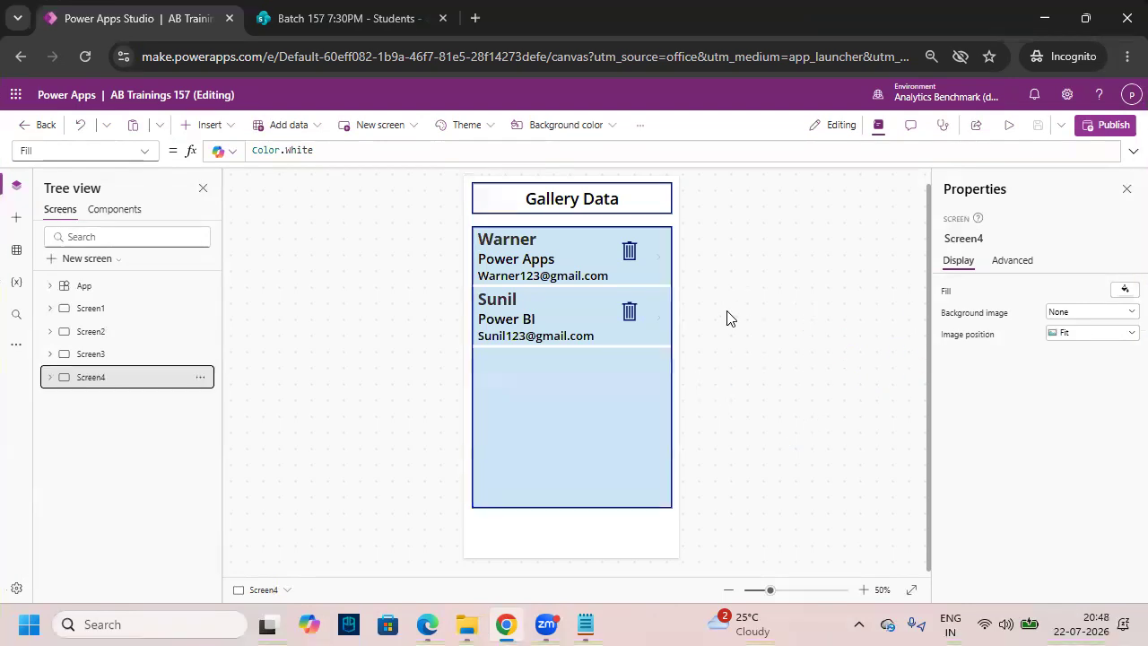
pyautogui.moveTo(619, 265)
pyautogui.mouseDown()
pyautogui.moveTo(644, 241)
pyautogui.moveTo(612, 255)
pyautogui.moveTo(626, 269)
pyautogui.mouseUp()
pyautogui.moveTo(716, 234)
pyautogui.mouseDown()
pyautogui.moveTo(714, 269)
pyautogui.moveTo(786, 210)
pyautogui.moveTo(815, 232)
pyautogui.mouseUp()
pyautogui.moveTo(693, 310); pyautogui.dragTo(811, 254)
pyautogui.moveTo(743, 312); pyautogui.dragTo(757, 359)
pyautogui.moveTo(721, 351)
pyautogui.mouseDown()
pyautogui.moveTo(764, 366)
pyautogui.moveTo(751, 411)
pyautogui.moveTo(786, 439)
pyautogui.mouseUp()
pyautogui.moveTo(803, 390); pyautogui.dragTo(800, 429)
pyautogui.moveTo(817, 385); pyautogui.dragTo(818, 411)
pyautogui.moveTo(752, 483); pyautogui.dragTo(867, 409)
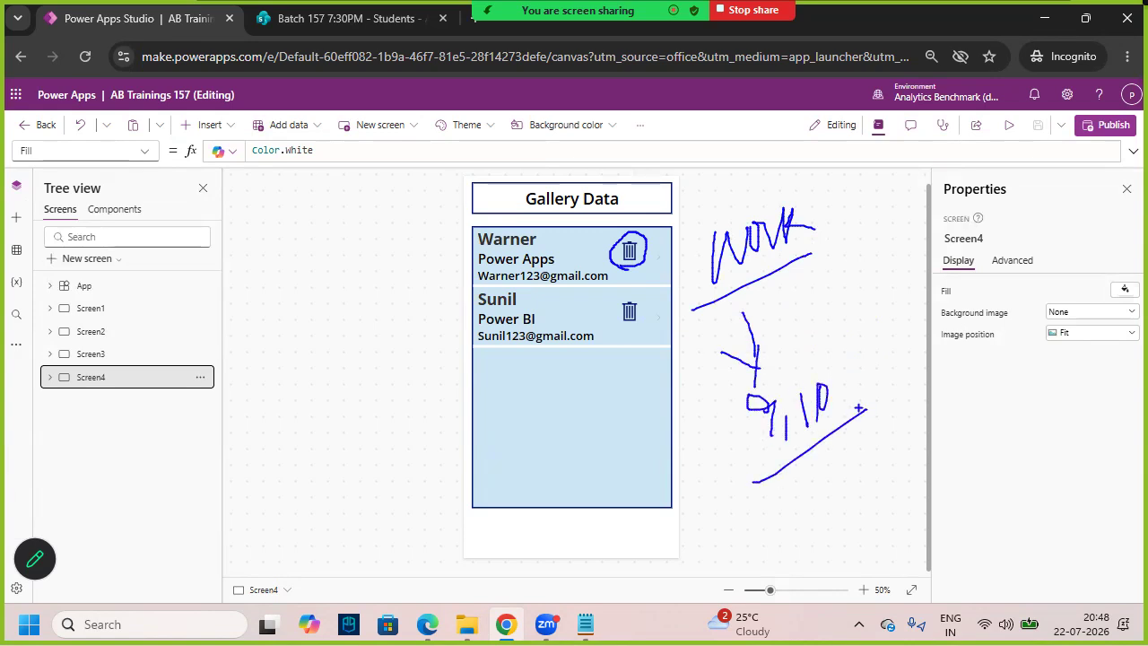
pyautogui.press('Escape')
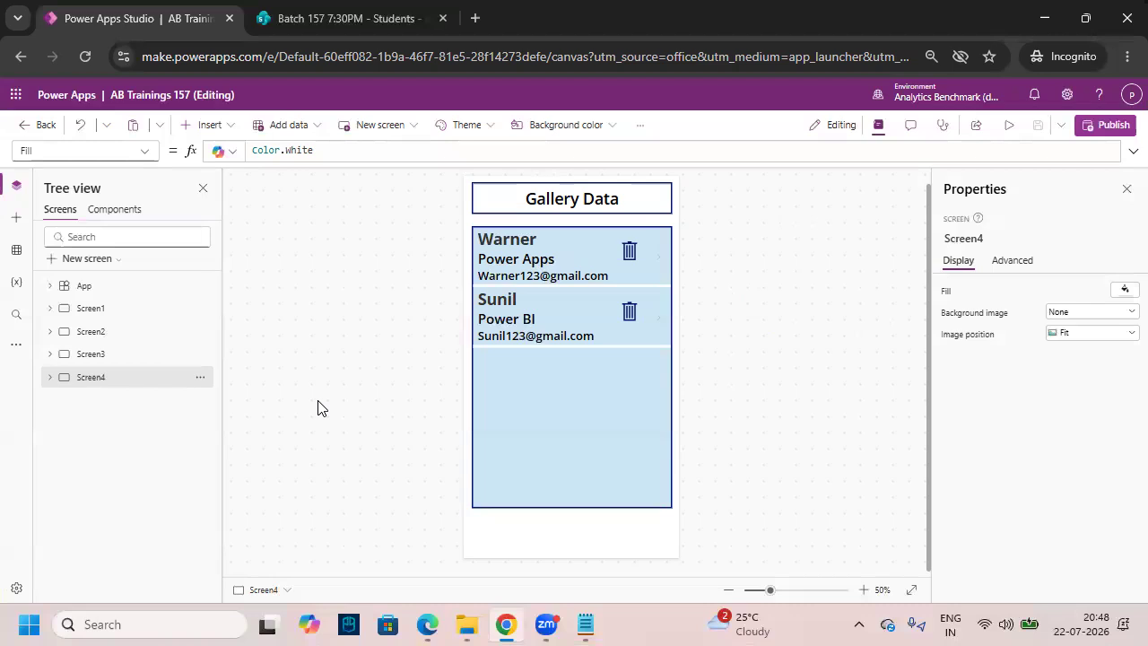
# - Step through Screen1, Screen2, Screen3 and Screen4 in the Tree view, ending on Gallery Data
pyautogui.click(128, 314)
pyautogui.click(127, 339)
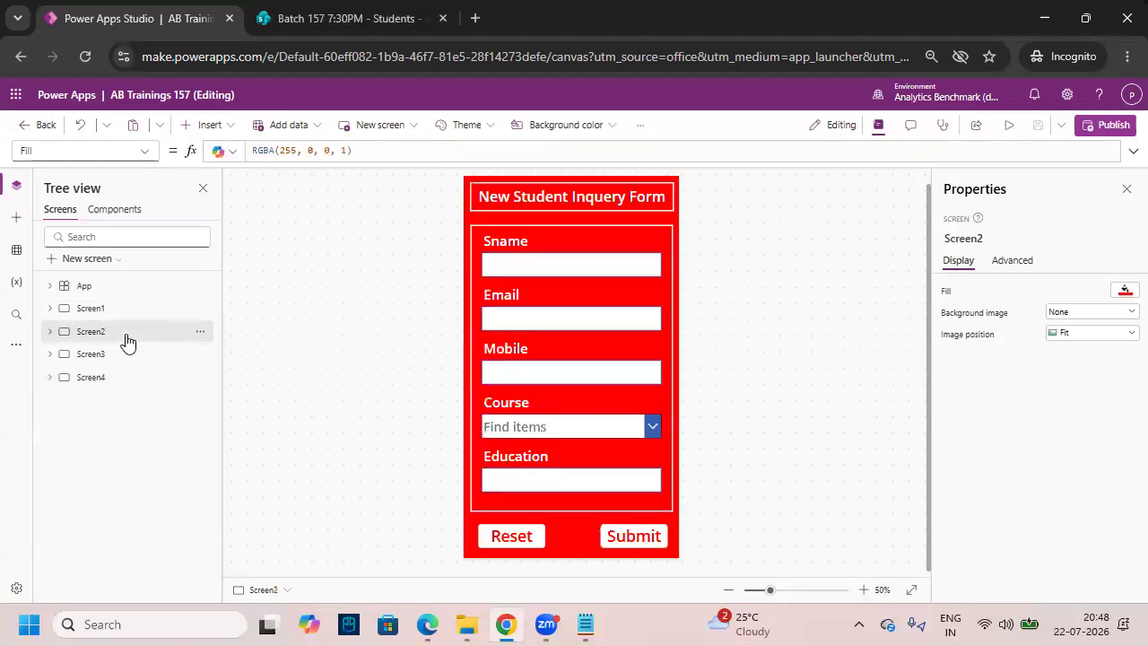
pyautogui.click(123, 356)
pyautogui.click(123, 376)
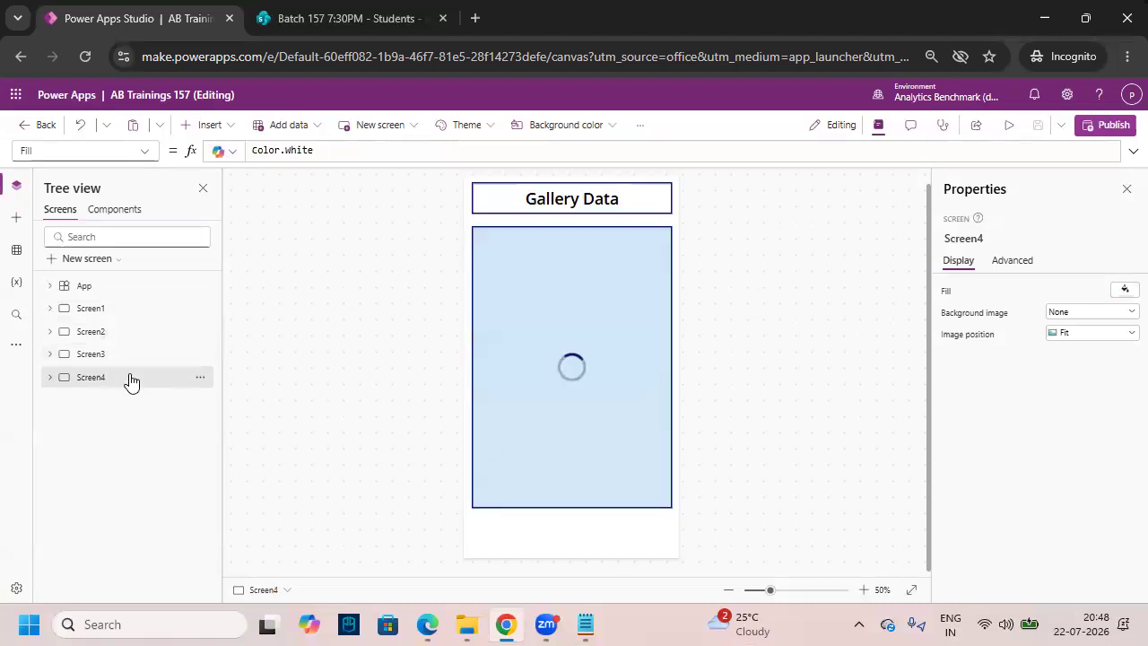
# - Show Screen1, then switch to the Notepad notes and scroll up to the Power Platform component list
pyautogui.click(124, 311)
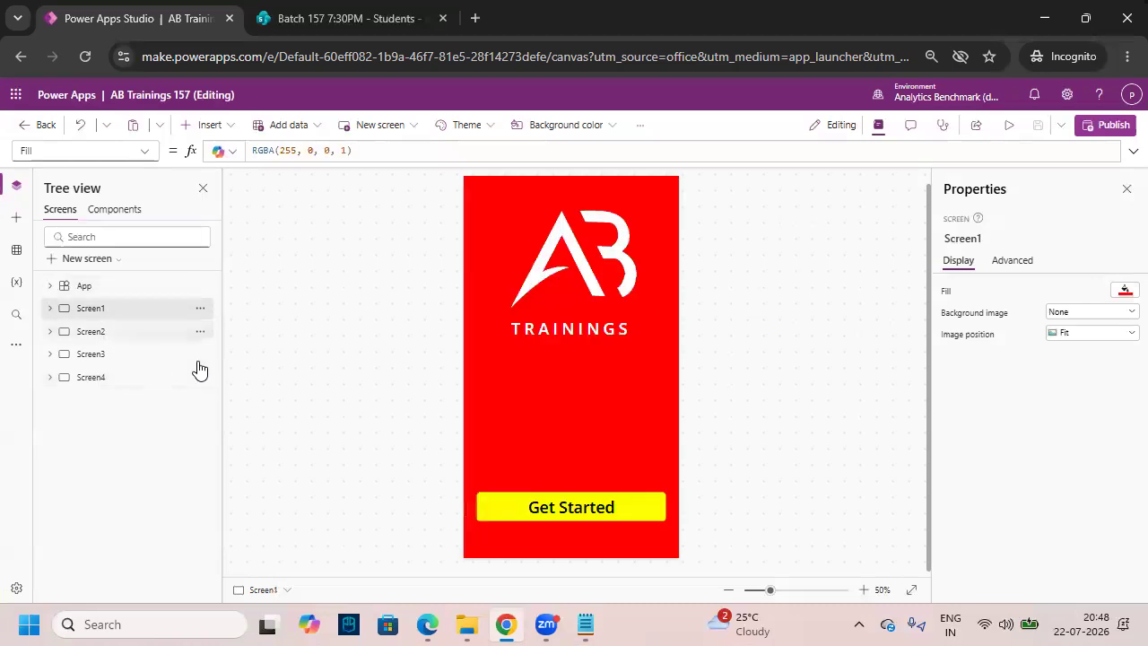
pyautogui.click(585, 625)
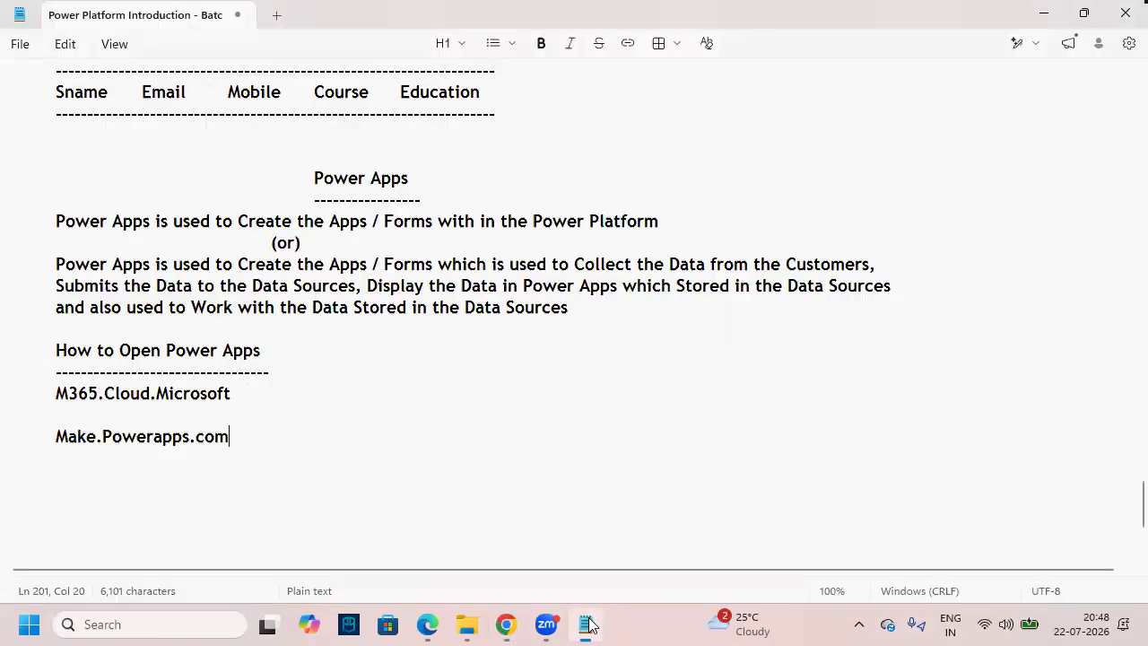
pyautogui.scroll(10, 257, 404)
pyautogui.scroll(20, 260, 407)
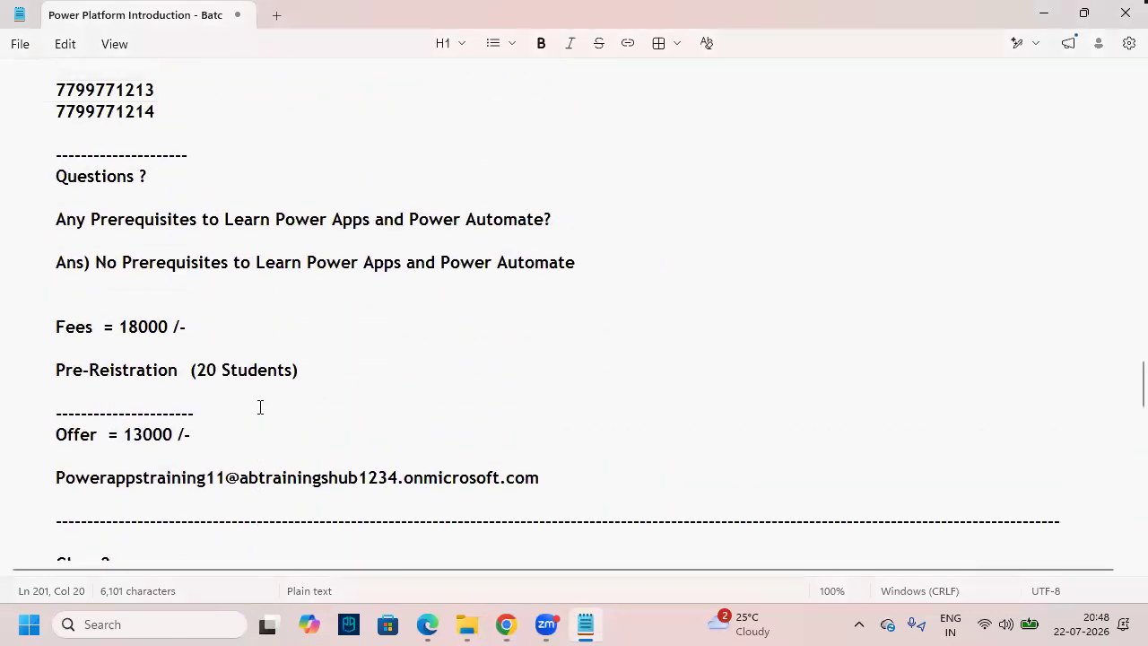
pyautogui.scroll(9, 260, 407)
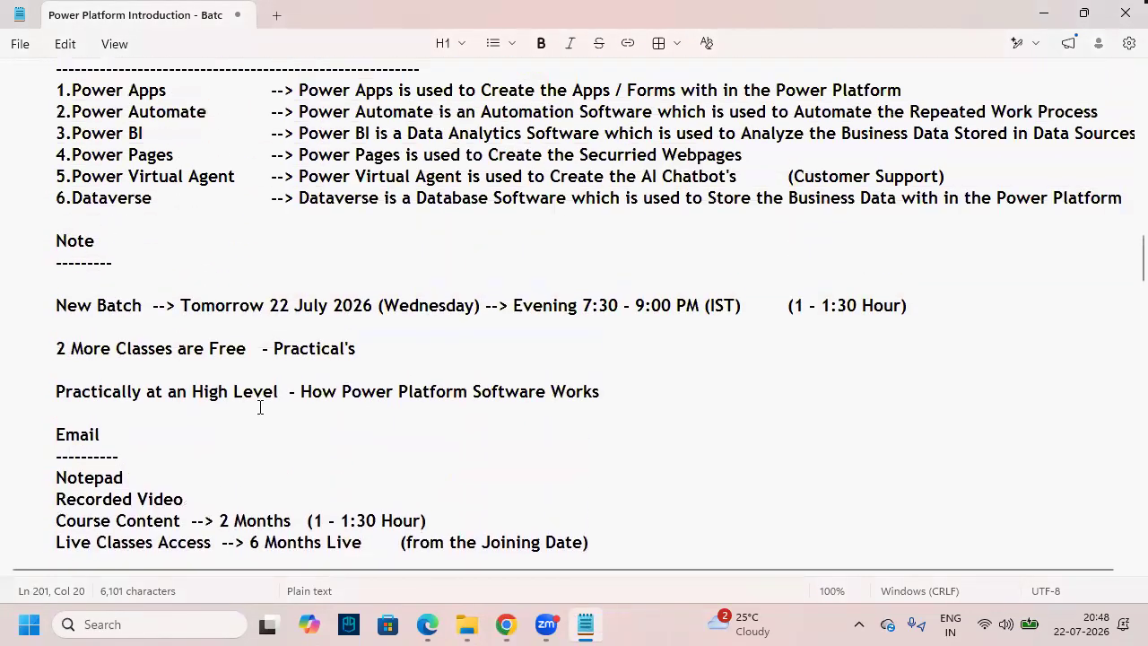
# - Annotate the Notepad outline with an arrow from Data Sources to a boxed Automations heading
pyautogui.click(176, 375)
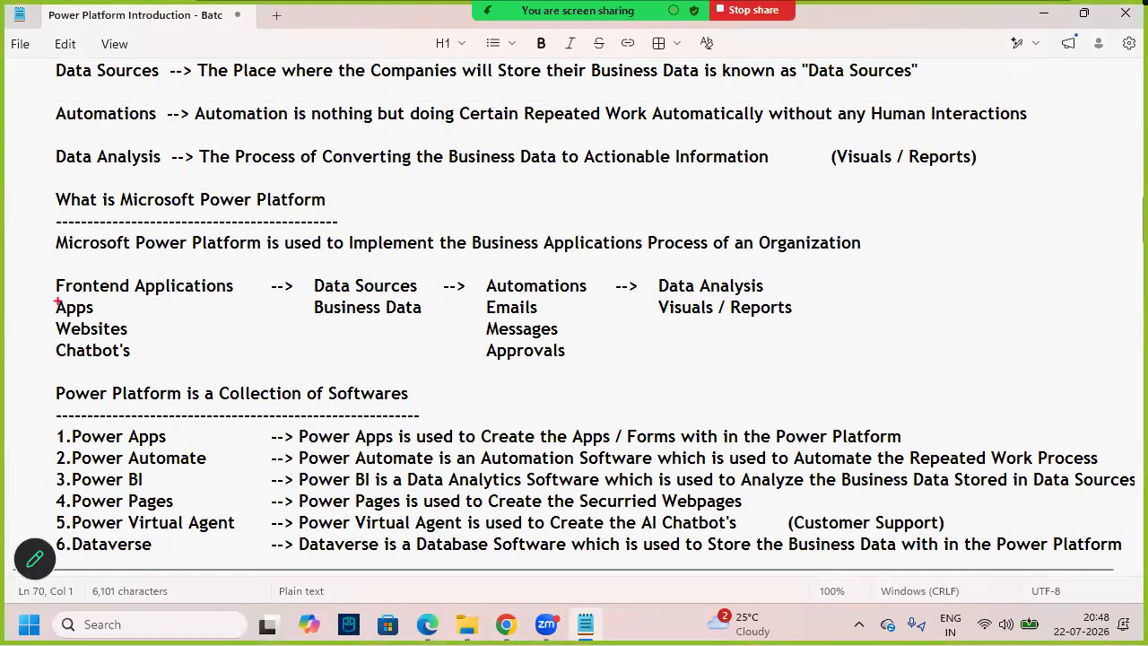
pyautogui.moveTo(51, 299)
pyautogui.mouseDown()
pyautogui.moveTo(104, 319)
pyautogui.moveTo(28, 298)
pyautogui.moveTo(75, 285)
pyautogui.moveTo(106, 224)
pyautogui.moveTo(250, 196)
pyautogui.moveTo(330, 242)
pyautogui.moveTo(341, 276)
pyautogui.moveTo(432, 324)
pyautogui.mouseUp()
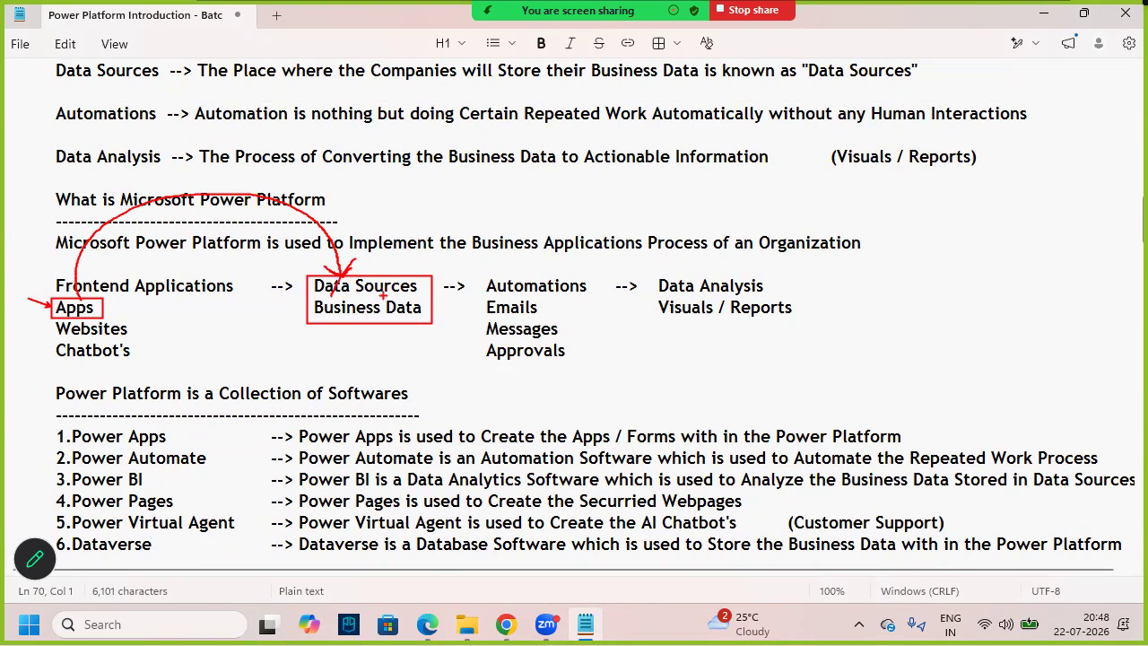
pyautogui.moveTo(391, 293)
pyautogui.mouseDown()
pyautogui.moveTo(387, 262)
pyautogui.moveTo(451, 213)
pyautogui.moveTo(521, 254)
pyautogui.mouseUp()
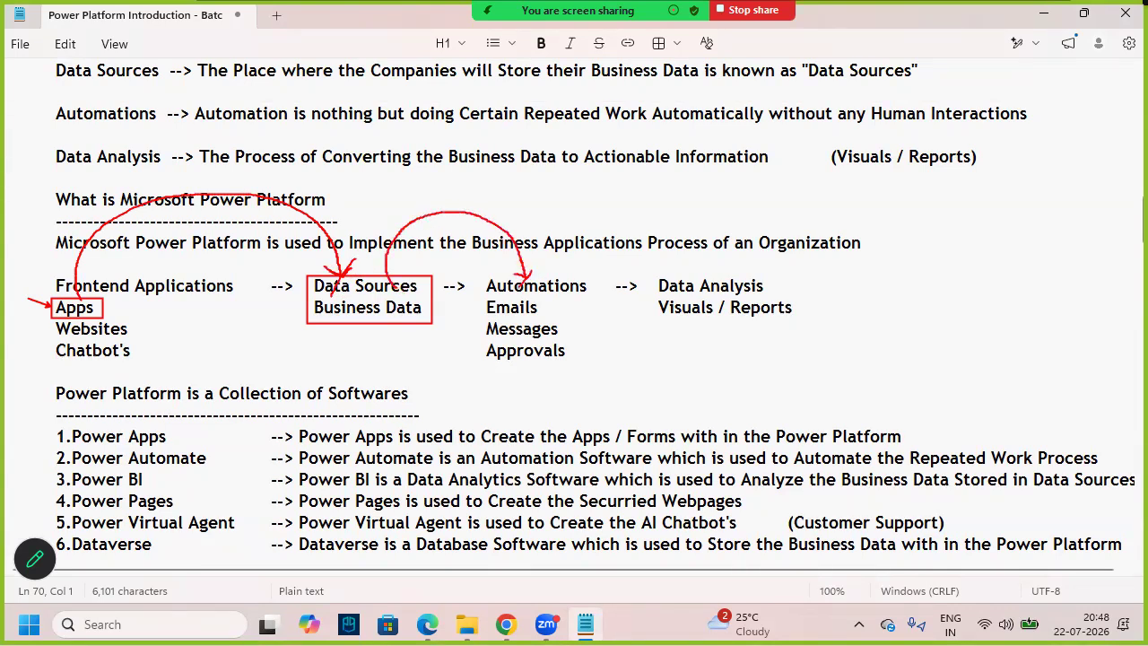
pyautogui.moveTo(478, 273); pyautogui.dragTo(598, 297)
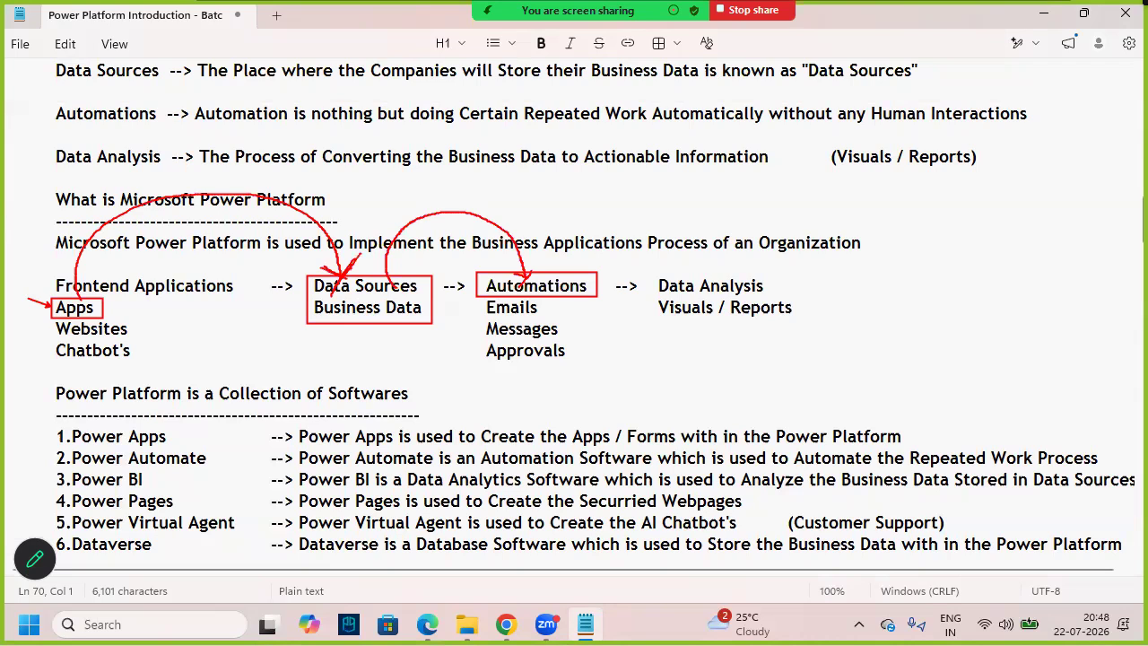
# - Glance at the Students list, then preview the AB Trainings app to the blank New Student Inquery Form
pyautogui.click(506, 624)
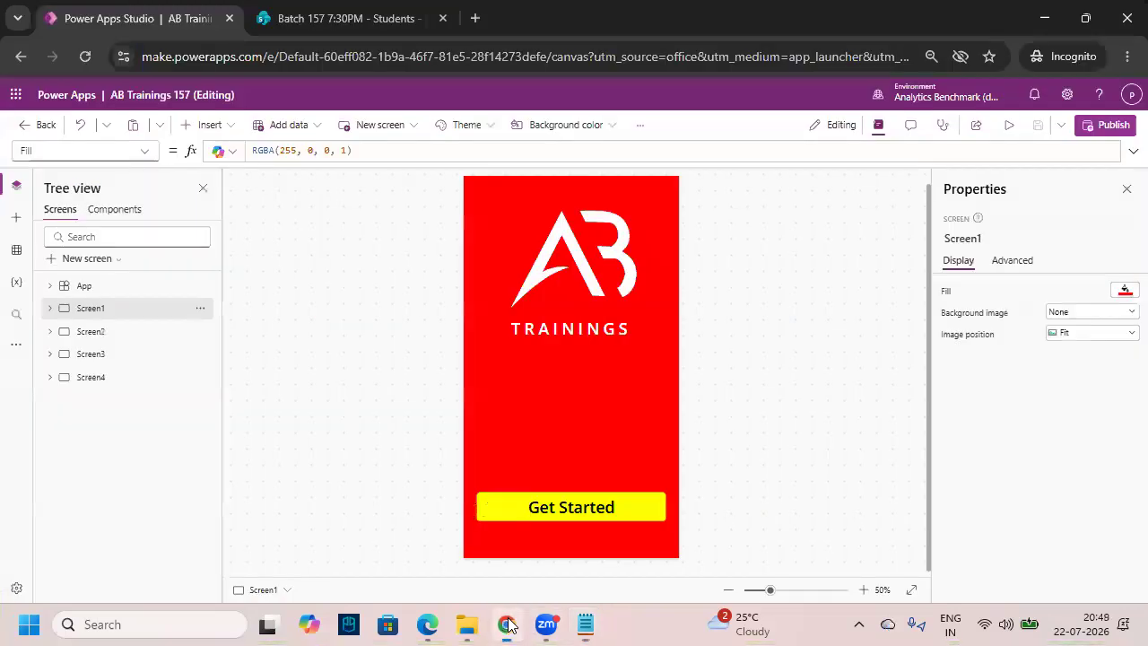
pyautogui.click(344, 27)
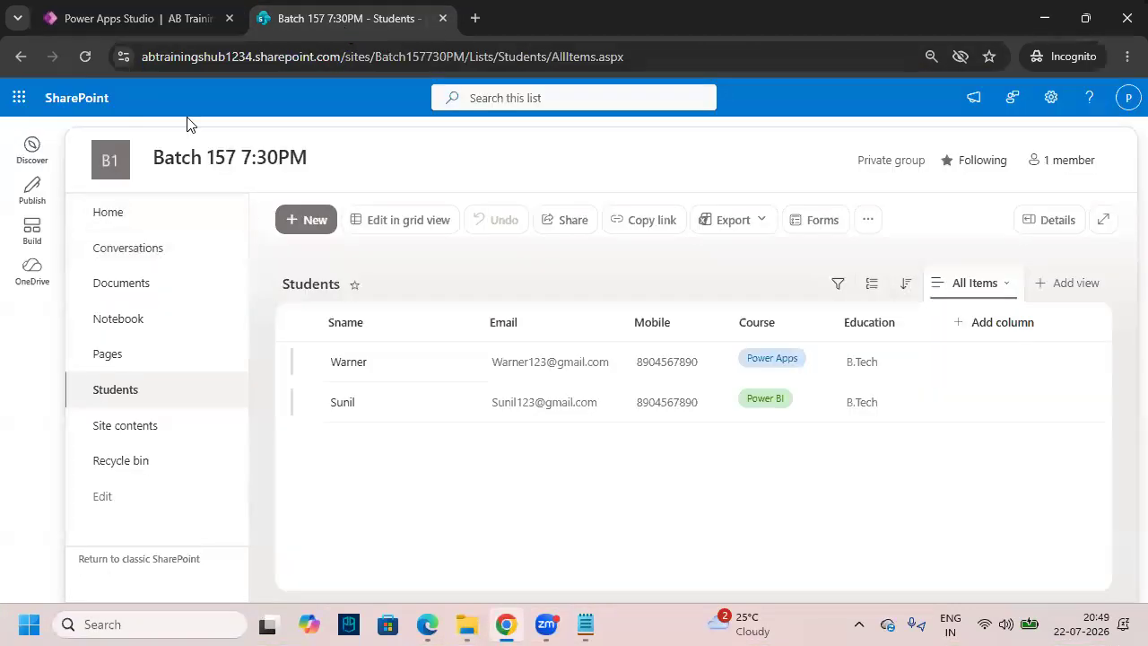
pyautogui.click(139, 18)
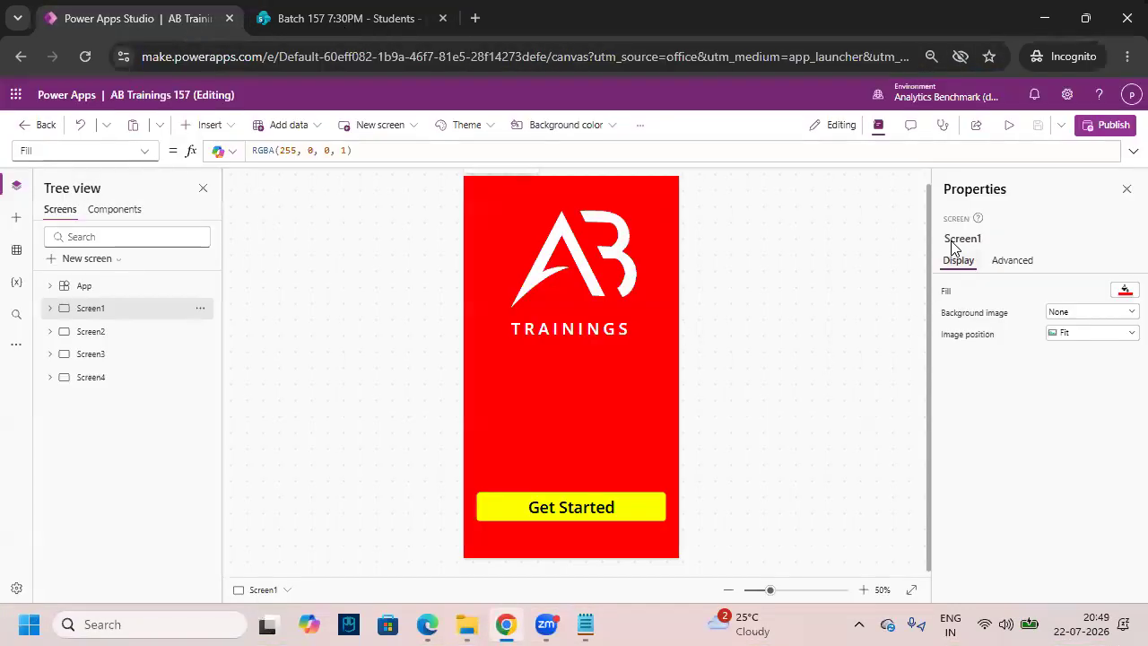
pyautogui.click(1009, 125)
pyautogui.click(633, 509)
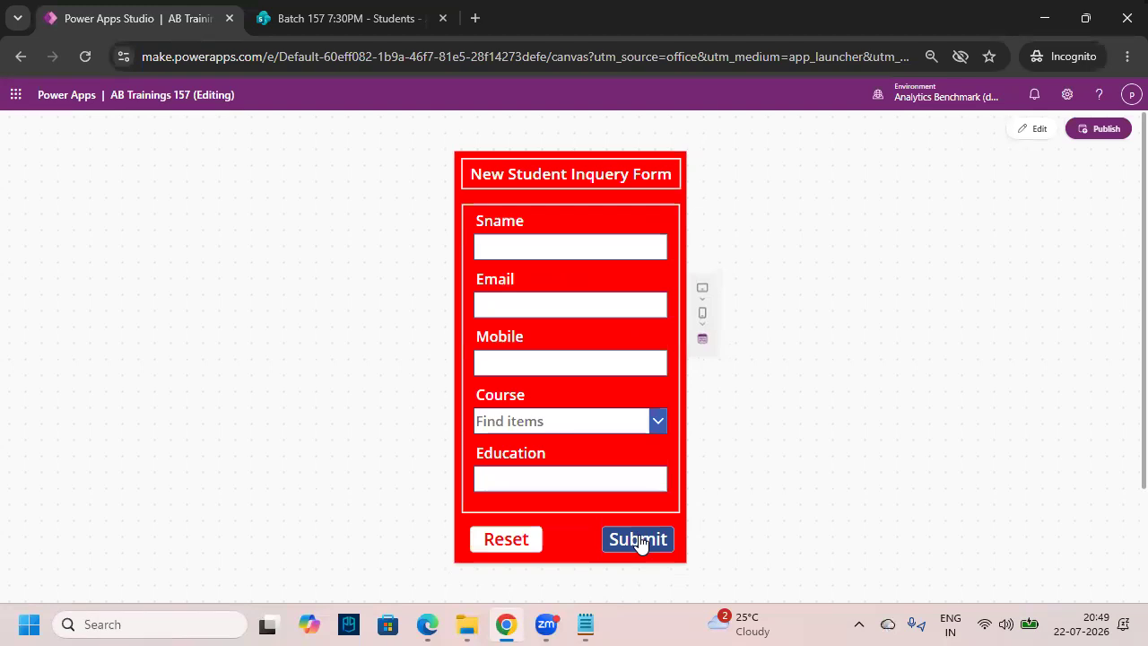
# - Box the second student's row, circle the email with an 'email' label, and circle Power BI
pyautogui.click(372, 22)
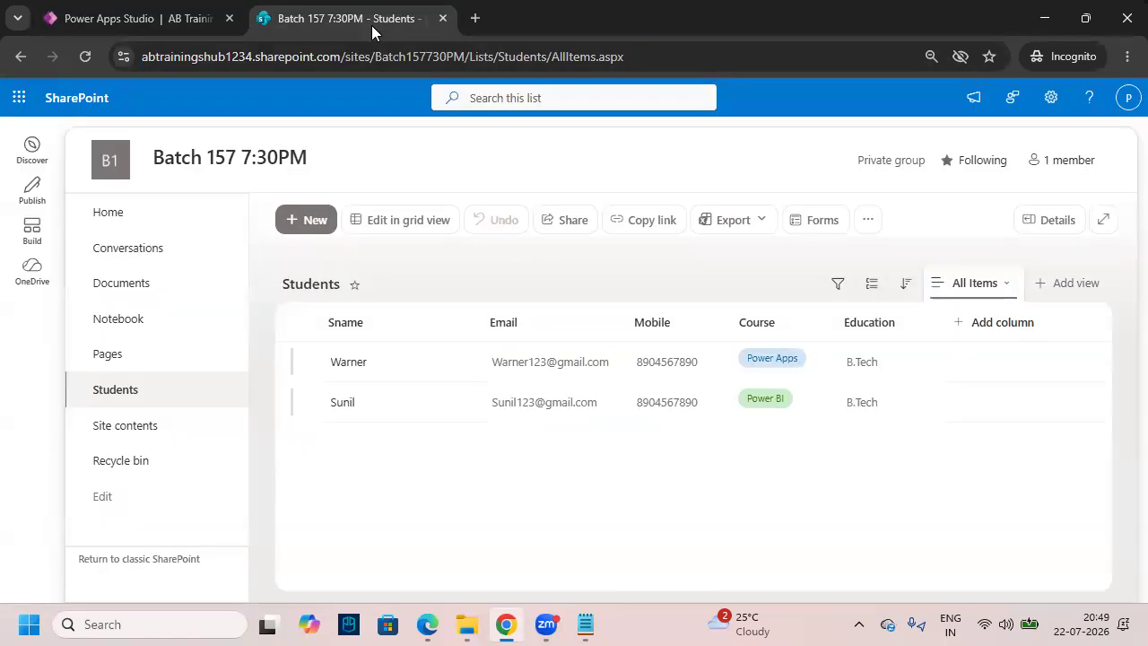
pyautogui.click(395, 412)
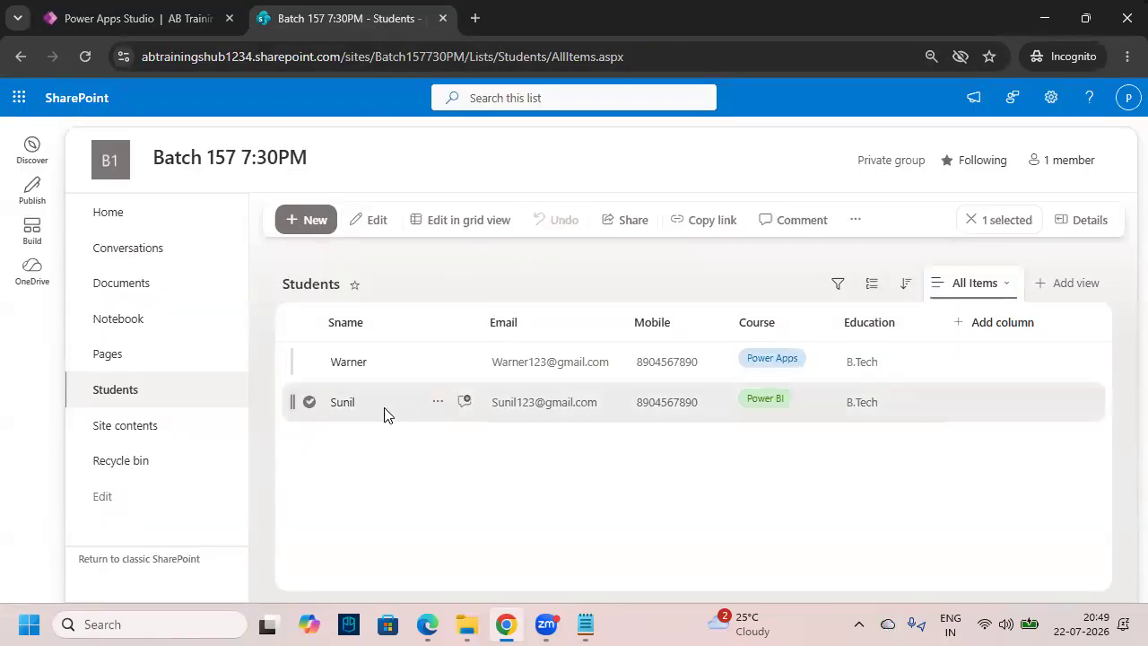
pyautogui.moveTo(285, 382)
pyautogui.mouseDown()
pyautogui.moveTo(1056, 428)
pyautogui.moveTo(1102, 421)
pyautogui.mouseUp()
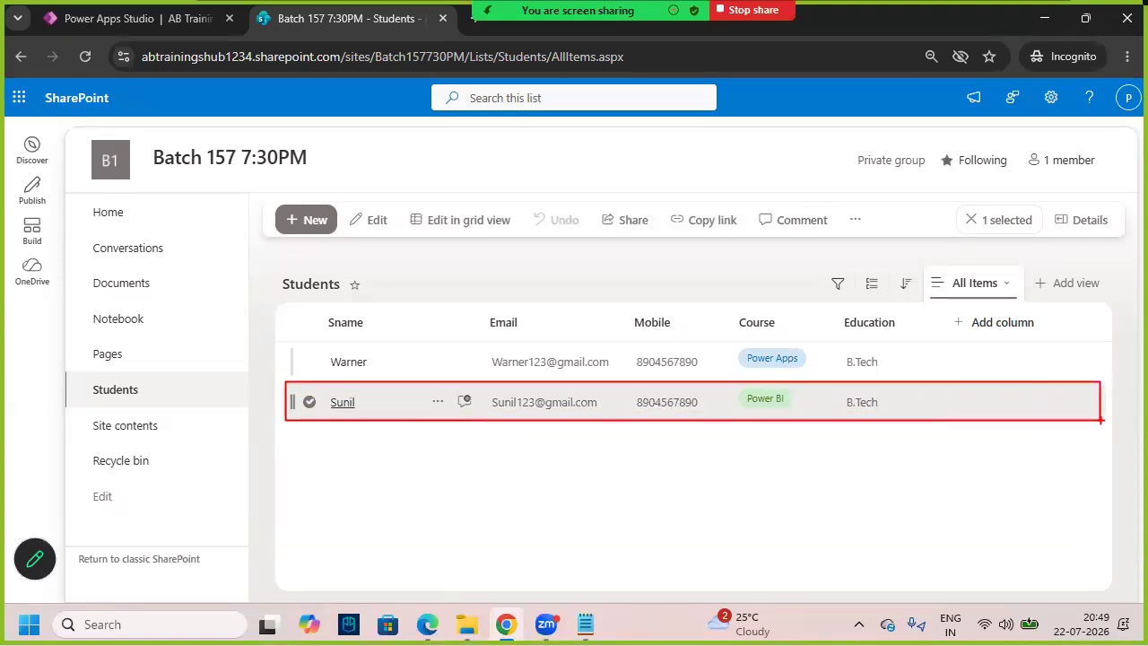
pyautogui.moveTo(611, 390)
pyautogui.mouseDown()
pyautogui.moveTo(492, 386)
pyautogui.moveTo(473, 416)
pyautogui.moveTo(601, 423)
pyautogui.moveTo(616, 389)
pyautogui.mouseUp()
pyautogui.moveTo(531, 394)
pyautogui.mouseDown()
pyautogui.moveTo(531, 357)
pyautogui.moveTo(574, 303)
pyautogui.moveTo(574, 321)
pyautogui.mouseUp()
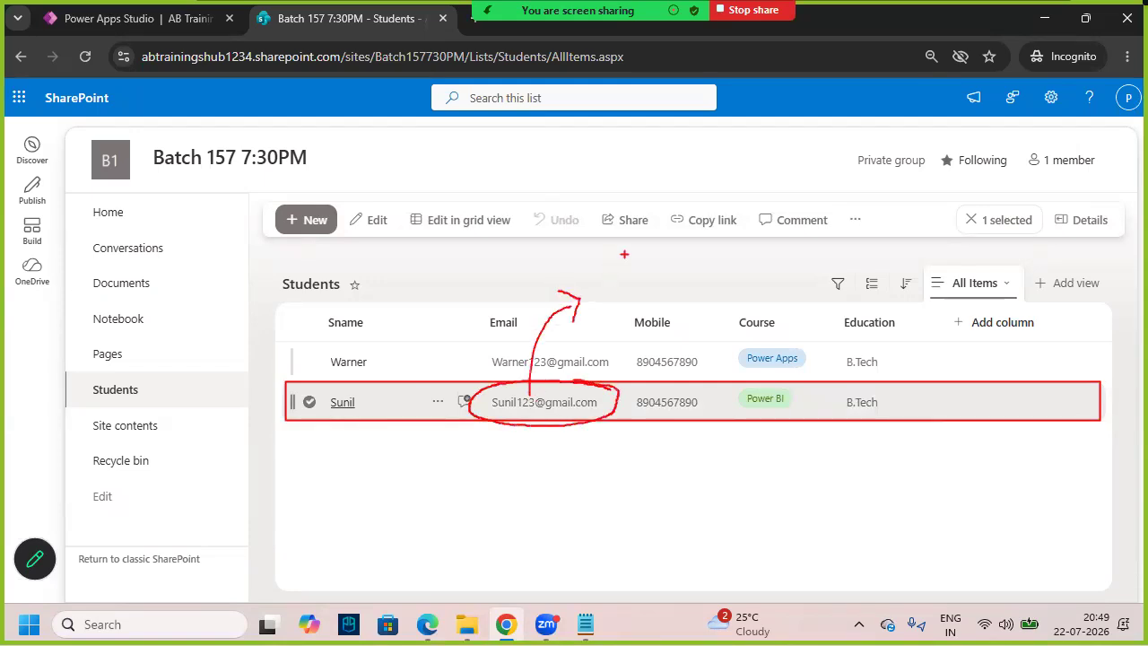
pyautogui.moveTo(626, 239)
pyautogui.mouseDown()
pyautogui.moveTo(602, 276)
pyautogui.moveTo(644, 248)
pyautogui.moveTo(710, 260)
pyautogui.mouseUp()
pyautogui.moveTo(678, 214); pyautogui.dragTo(689, 216)
pyautogui.moveTo(760, 191); pyautogui.dragTo(780, 268)
pyautogui.hotkey('ctrl', 'z')
pyautogui.moveTo(729, 217); pyautogui.dragTo(745, 274)
pyautogui.moveTo(800, 387)
pyautogui.mouseDown()
pyautogui.moveTo(775, 381)
pyautogui.moveTo(756, 418)
pyautogui.moveTo(806, 392)
pyautogui.mouseUp()
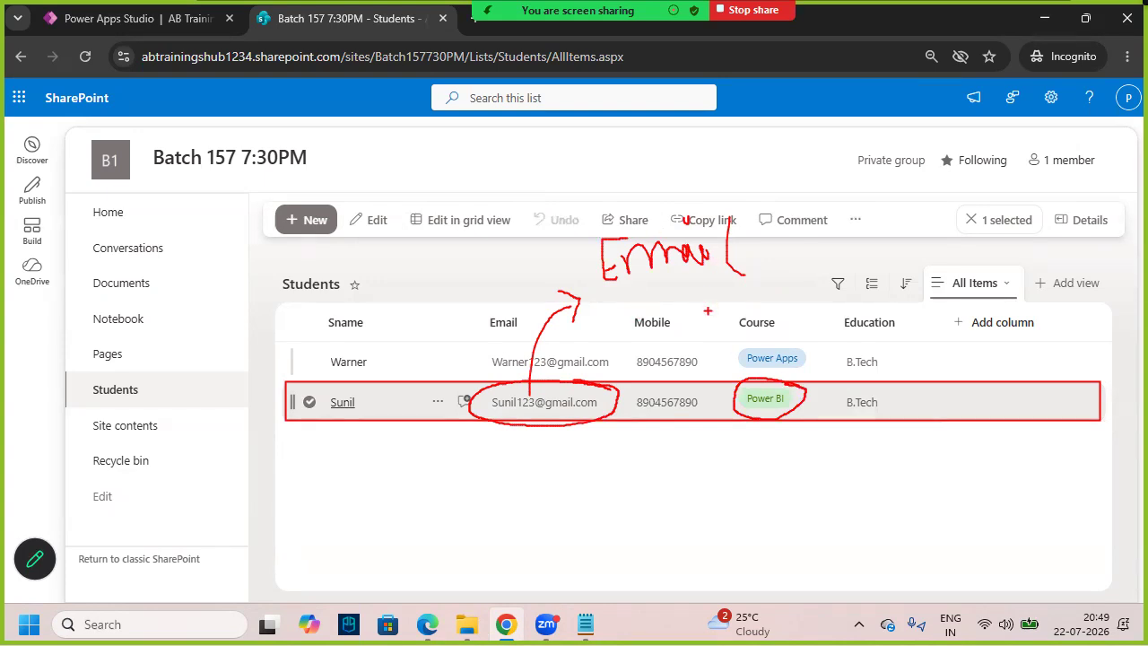
# - Add a boxed 'Power Automate' label with arrows, underline the first student, and box Power Apps
pyautogui.moveTo(291, 330)
pyautogui.mouseDown()
pyautogui.moveTo(316, 377)
pyautogui.moveTo(325, 364)
pyautogui.mouseUp()
pyautogui.write('Powe')
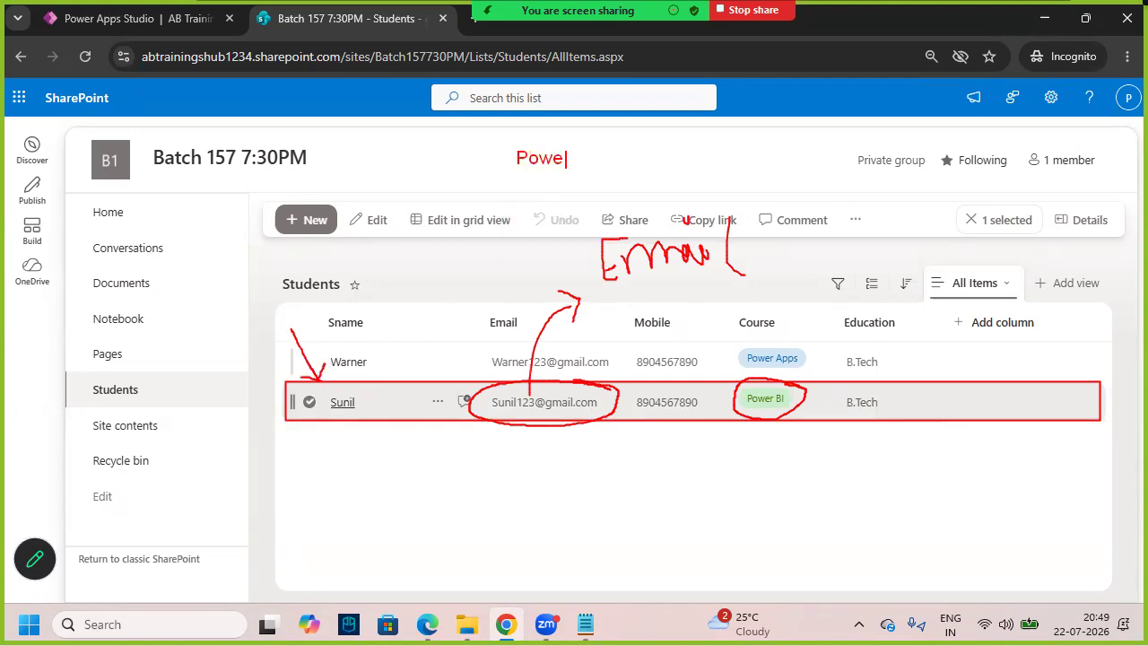
pyautogui.write('r Automate')
pyautogui.moveTo(507, 145); pyautogui.dragTo(661, 174)
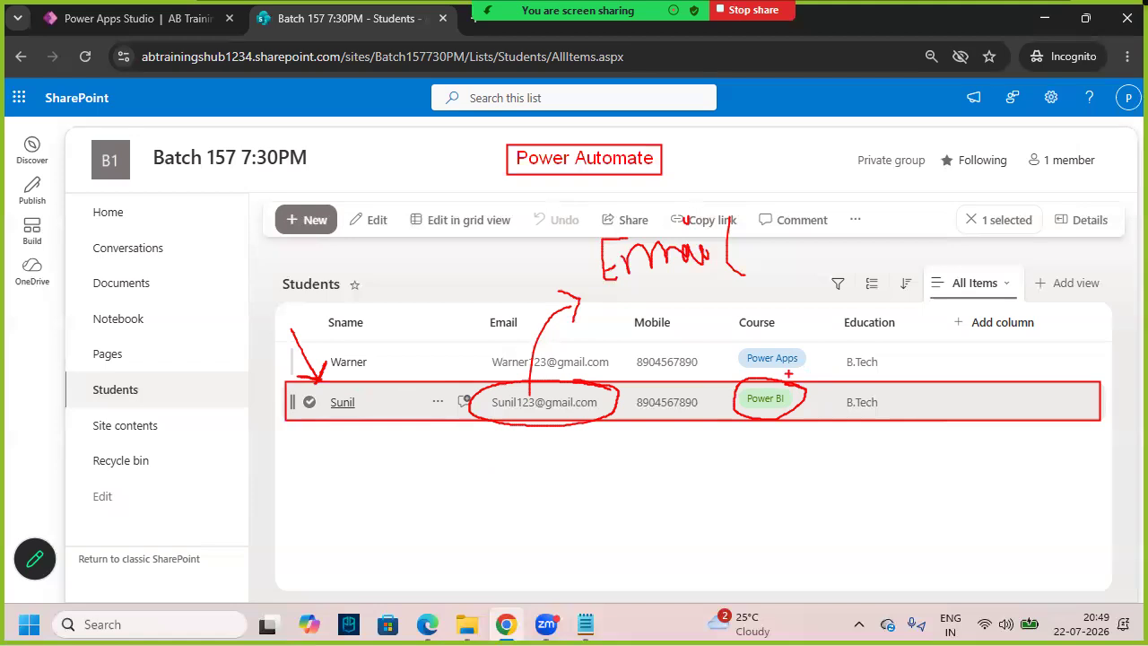
pyautogui.moveTo(699, 450); pyautogui.dragTo(741, 410)
pyautogui.moveTo(344, 378); pyautogui.dragTo(375, 375)
pyautogui.moveTo(732, 339); pyautogui.dragTo(811, 370)
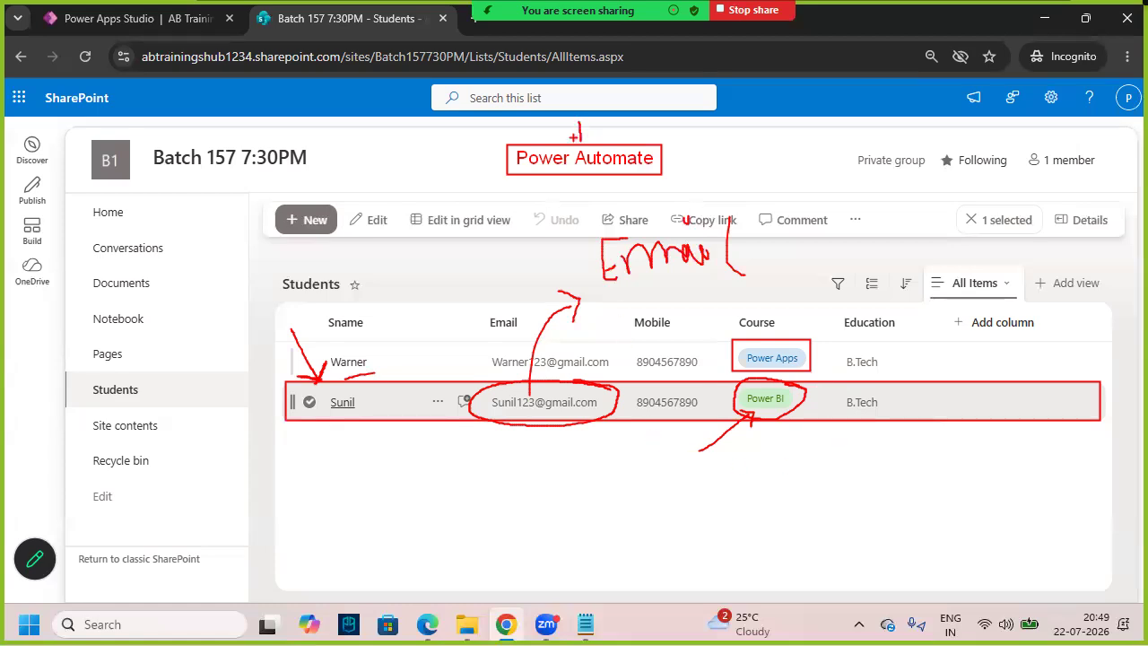
pyautogui.click(589, 133)
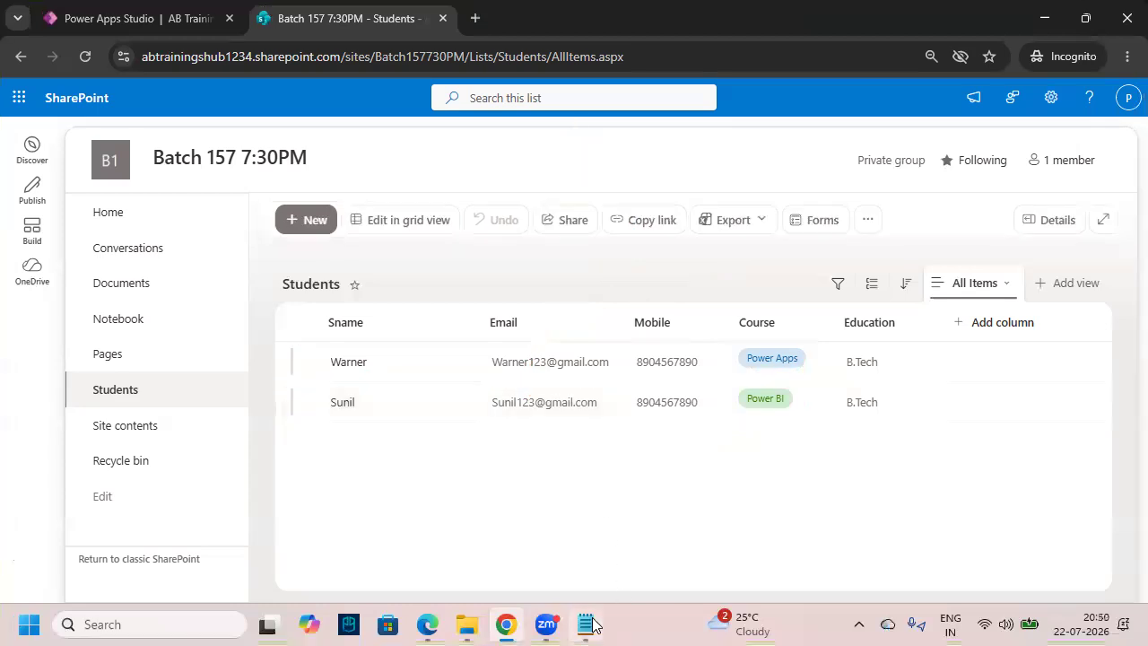
# - Below Make.Powerapps.com, add 'Tomorrow --> 3rd Free Class --> Same Link --> Power Automate'
pyautogui.click(588, 625)
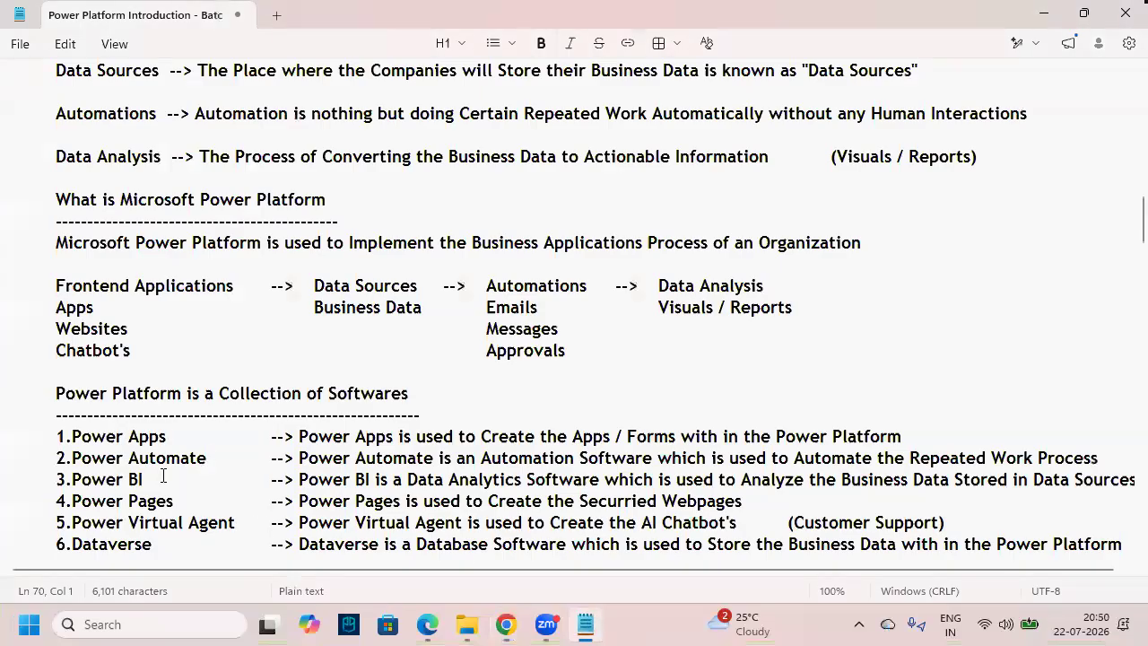
pyautogui.scroll(-1, 135, 462)
pyautogui.scroll(-20, 81, 410)
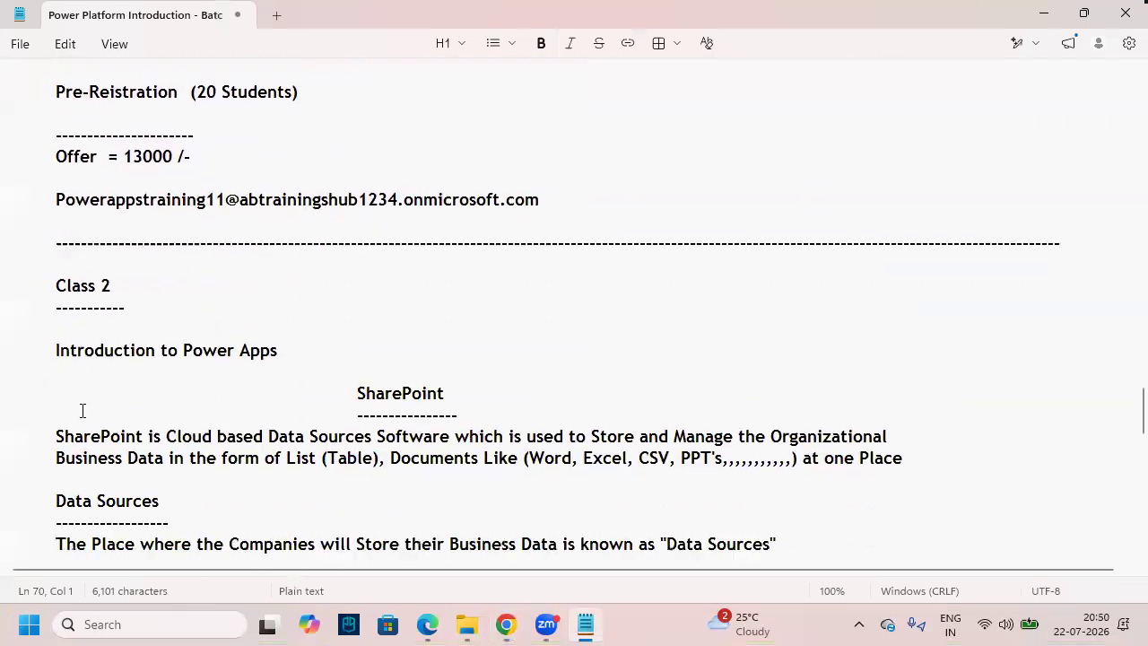
pyautogui.scroll(-10, 82, 406)
pyautogui.click(84, 254)
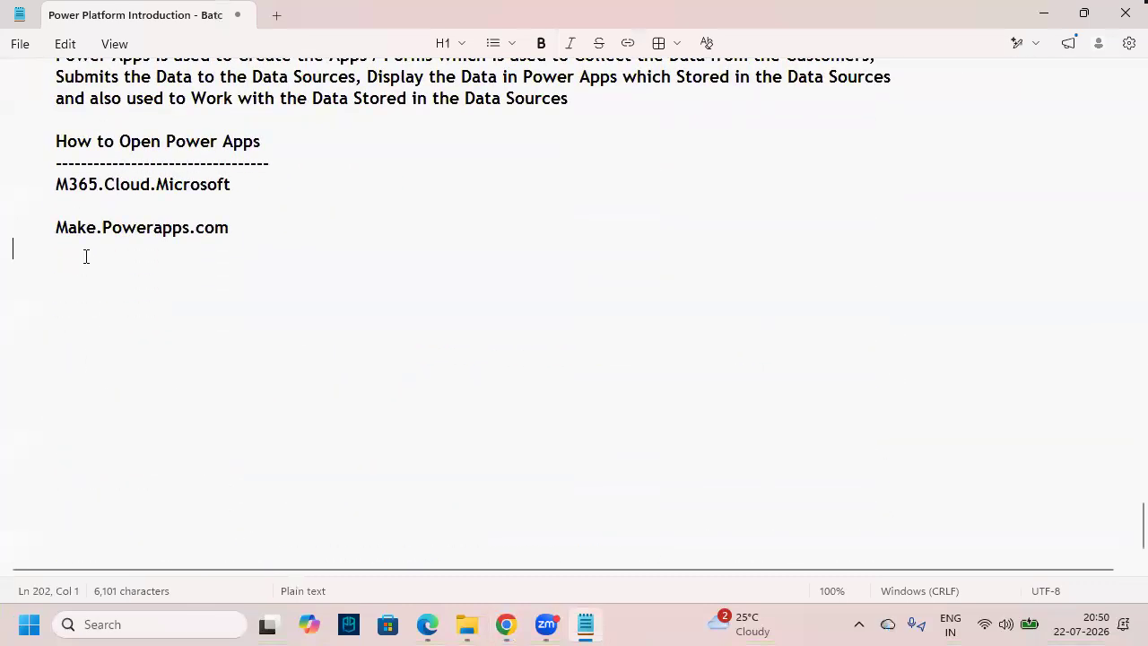
pyautogui.press('Return')
pyautogui.press('Tab')
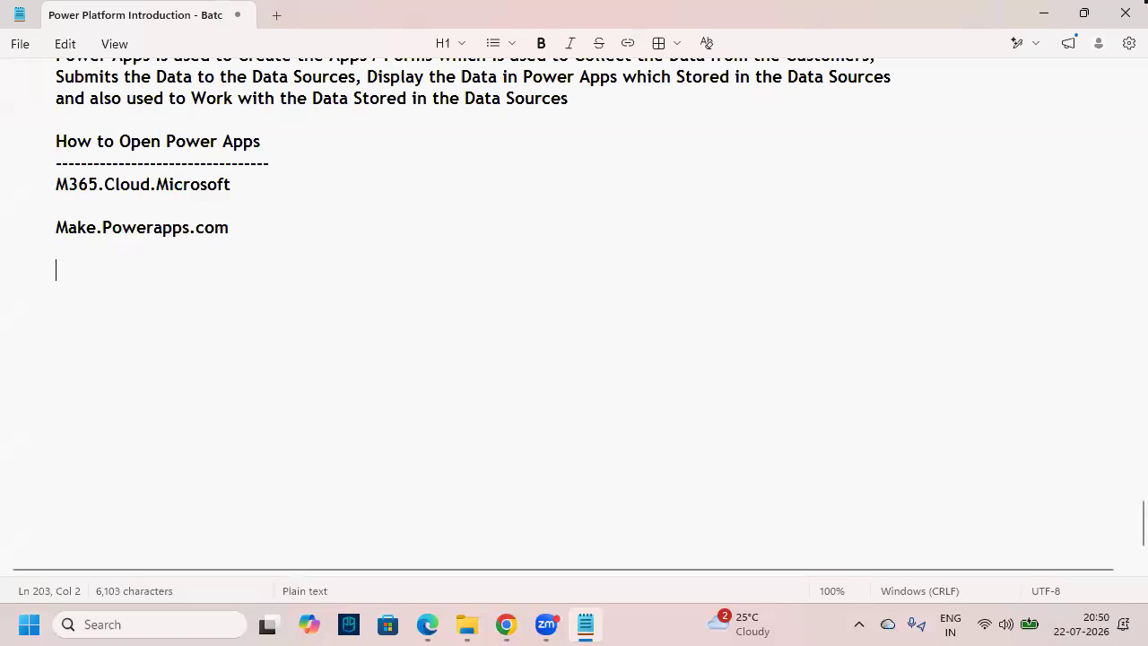
pyautogui.press('Return')
pyautogui.write('Tomorr')
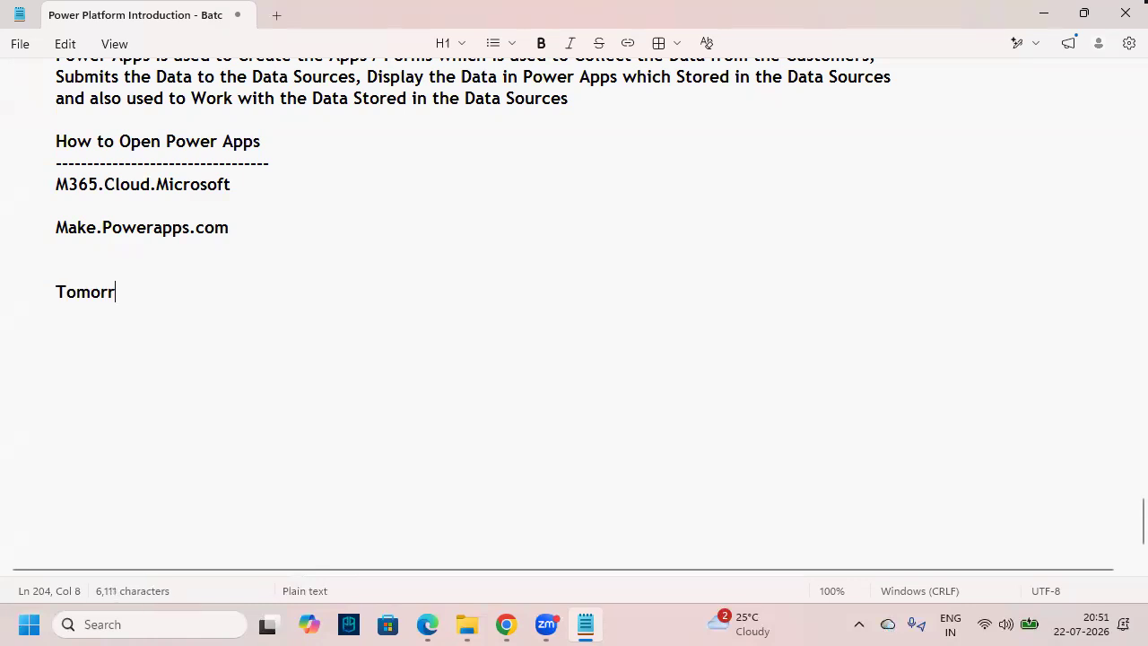
pyautogui.write('ow  --> 3r')
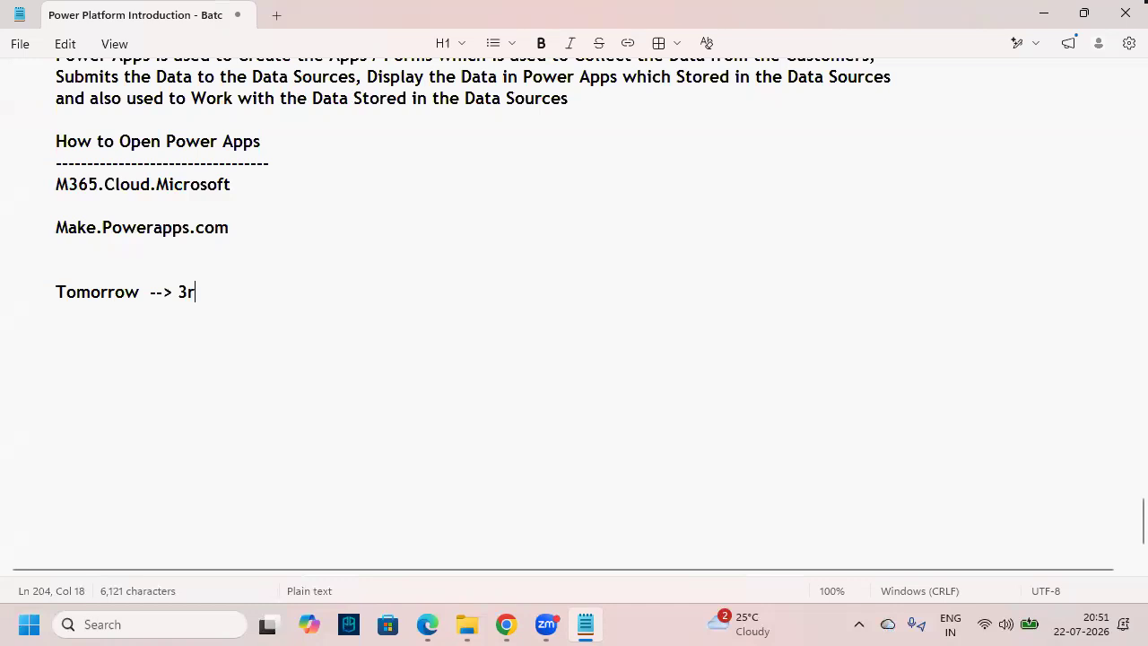
pyautogui.write('d Free C')
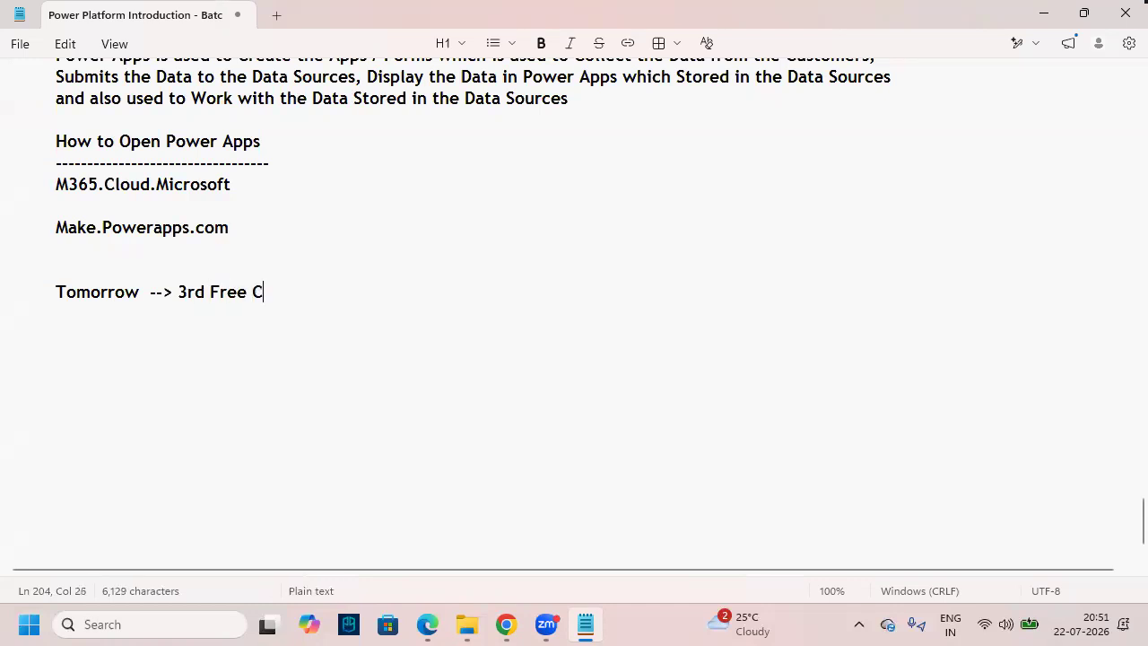
pyautogui.write('lass')
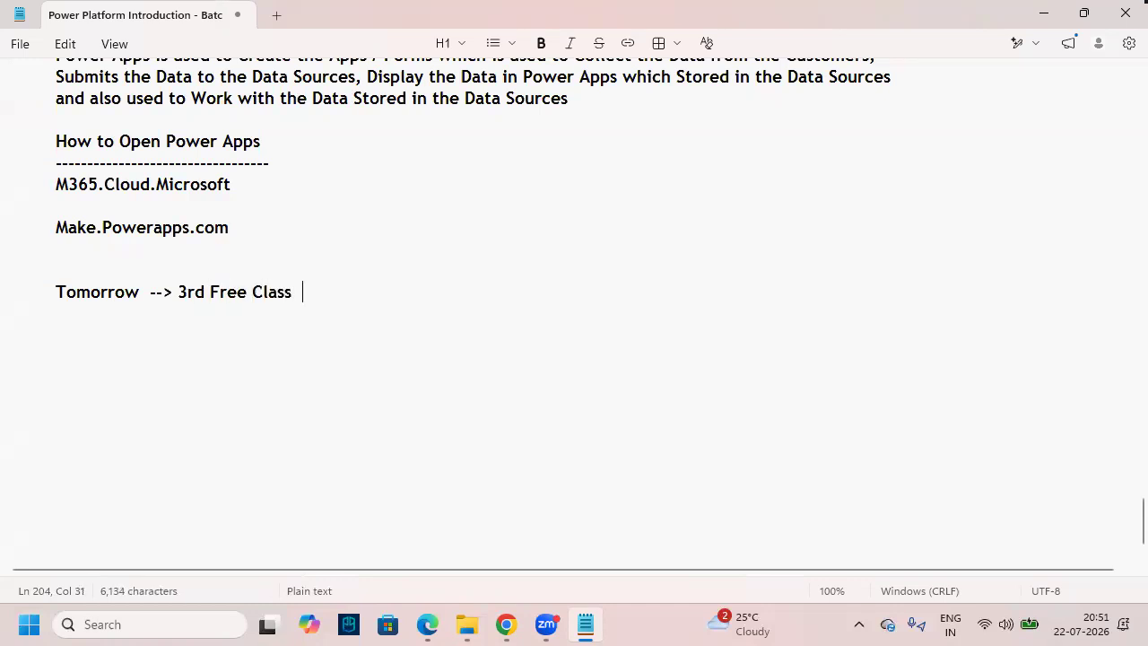
pyautogui.write('  -->')
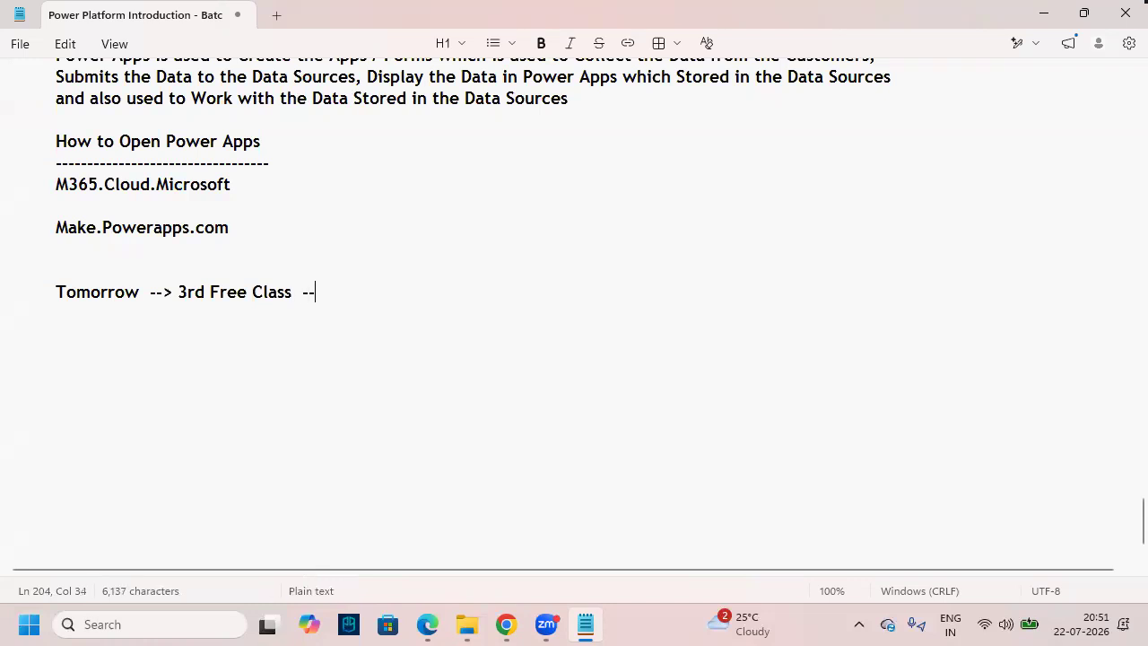
pyautogui.write(' Same Link')
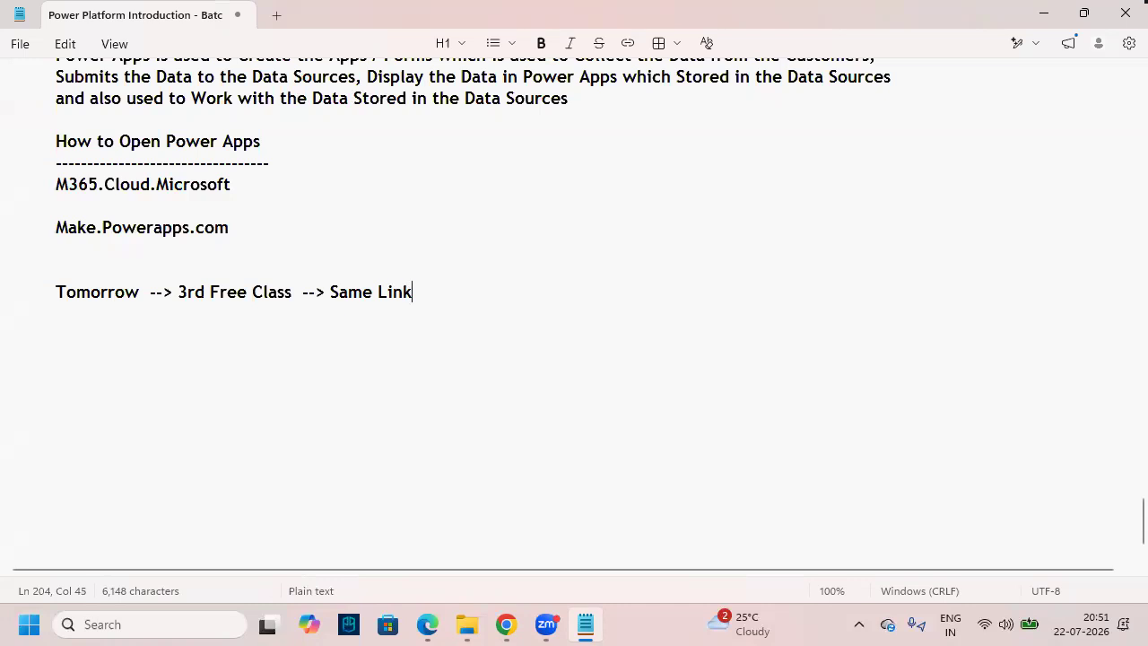
pyautogui.write('  --> Power Automate')
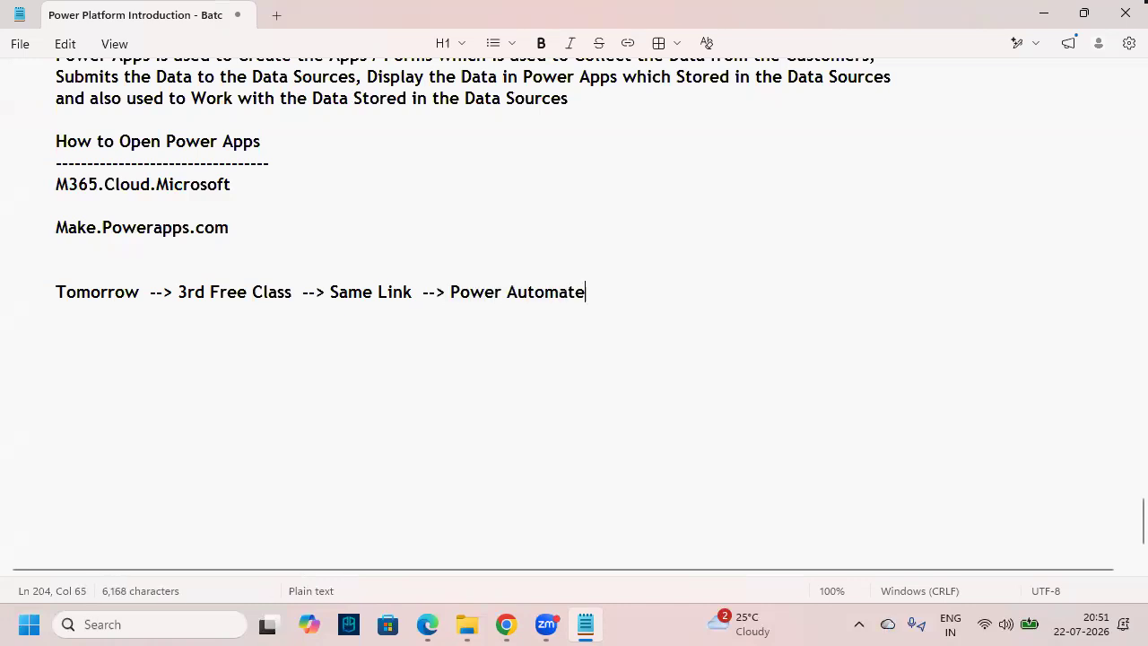
# - Highlight the announcement and its 'Power Automate' phrase, then place the cursor after the Data Sources heading
pyautogui.moveTo(638, 295); pyautogui.dragTo(54, 296)
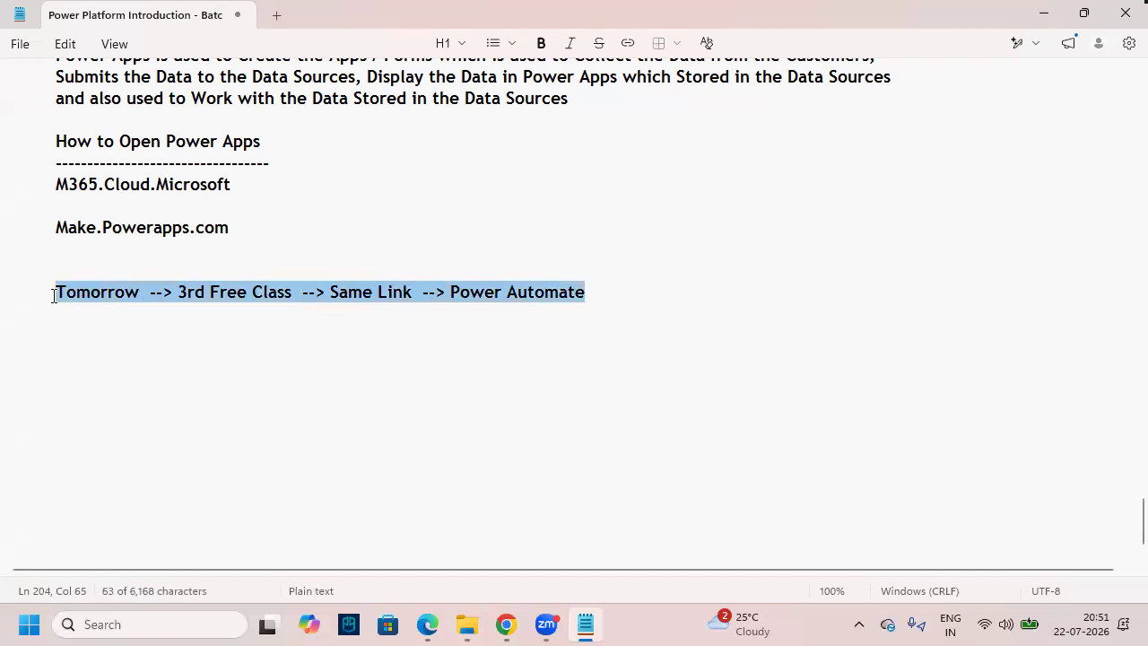
pyautogui.click(291, 404)
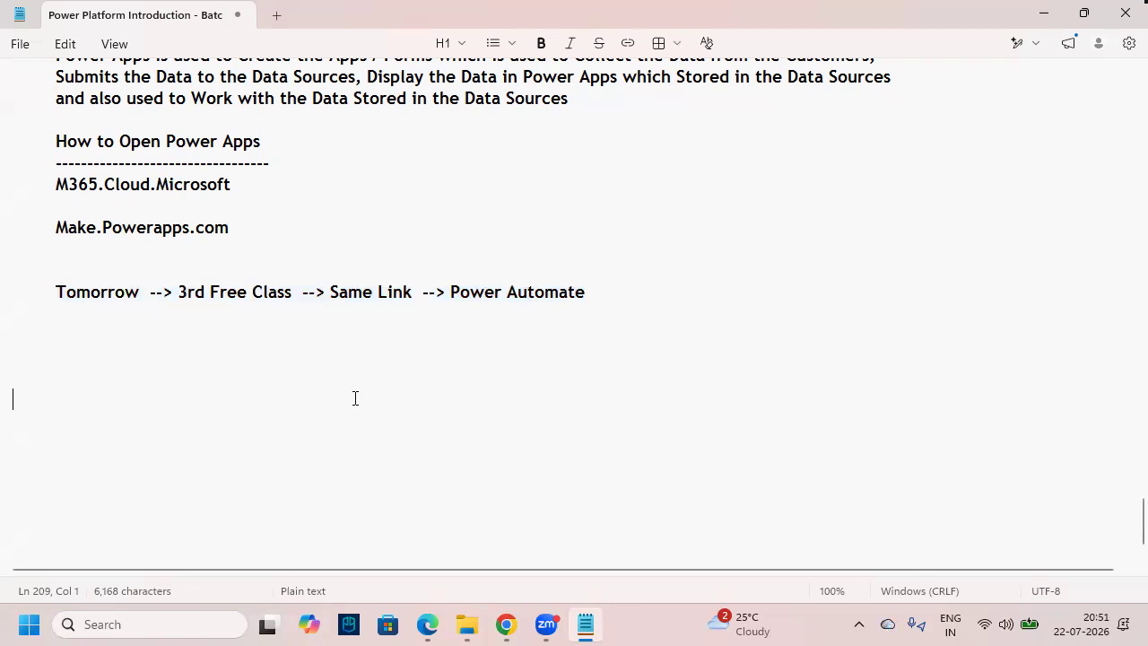
pyautogui.moveTo(450, 292); pyautogui.dragTo(592, 290)
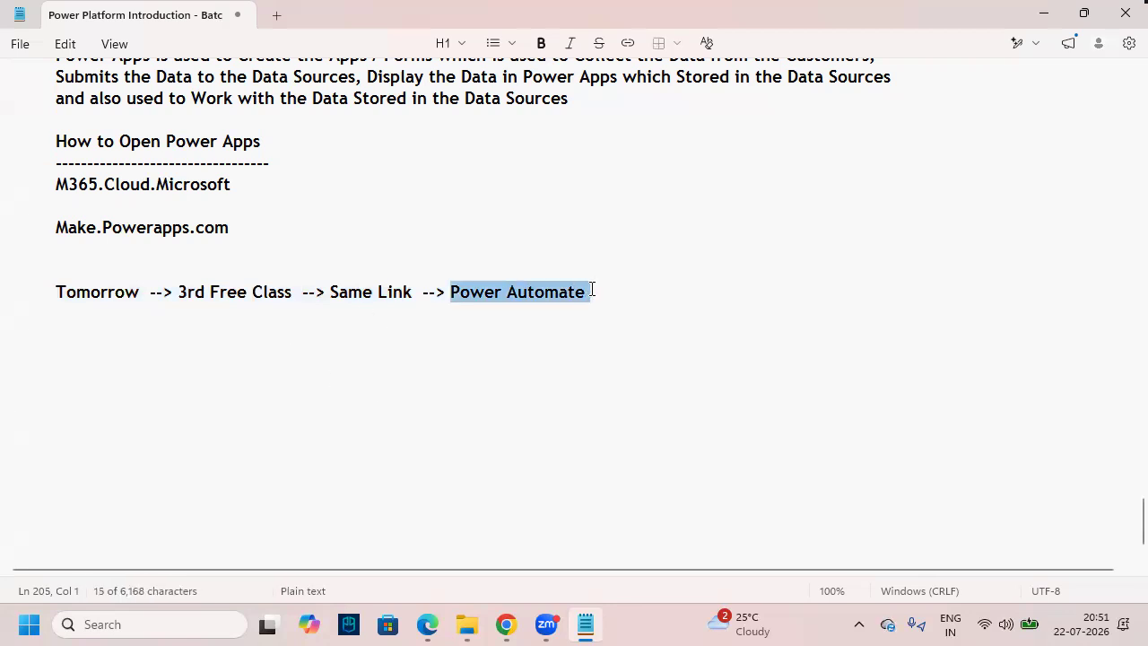
pyautogui.click(623, 403)
pyautogui.click(574, 270)
pyautogui.click(540, 356)
pyautogui.scroll(13, 368, 323)
pyautogui.scroll(20, 372, 328)
pyautogui.scroll(-15, 305, 330)
pyautogui.scroll(-5, 241, 332)
pyautogui.click(369, 335)
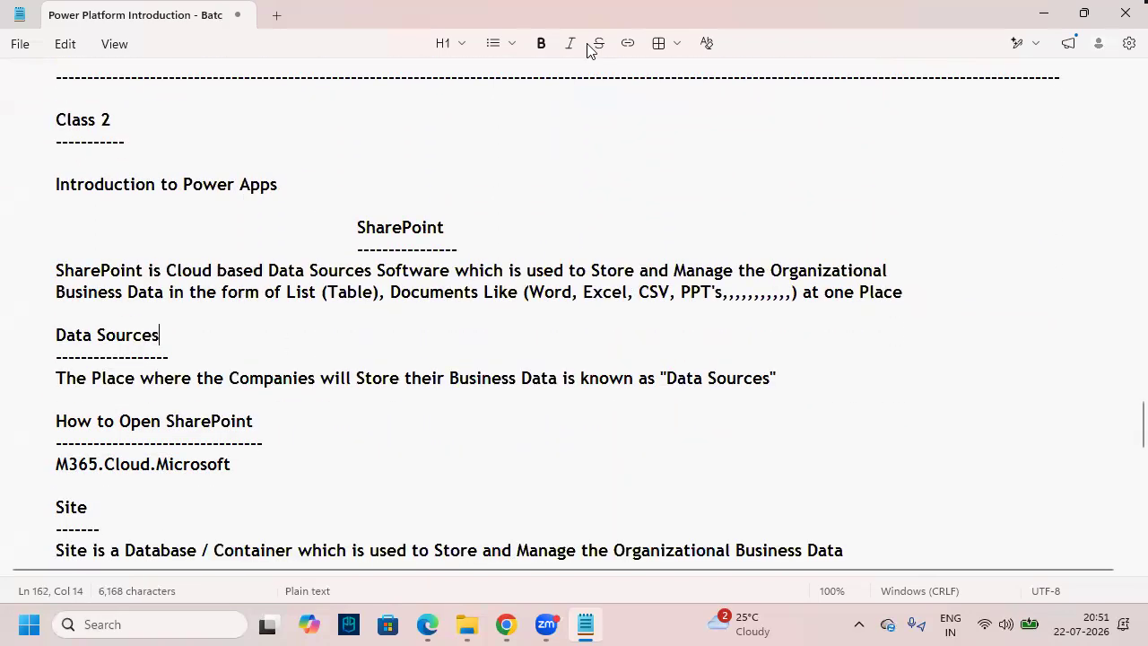